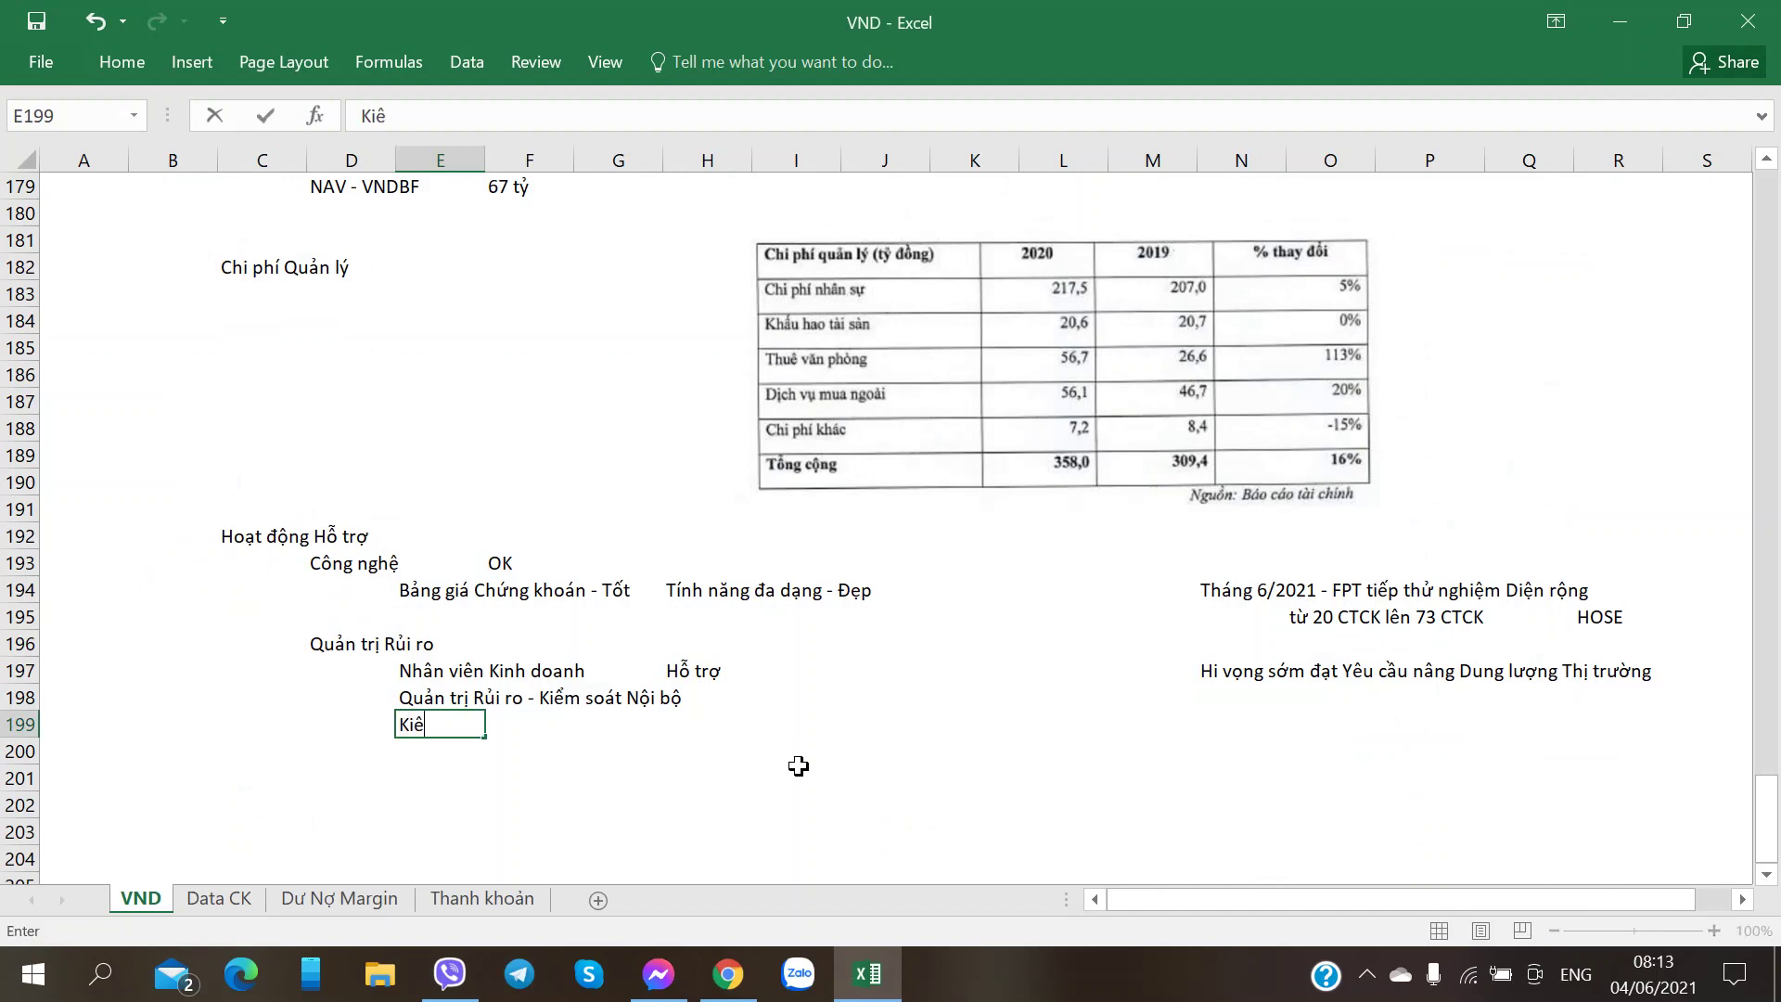
- Enter "Kiểm toán Nội bộ" in cell E199 under the Quản trị Rủi ro notes
{"action": "type", "text": "ô"}
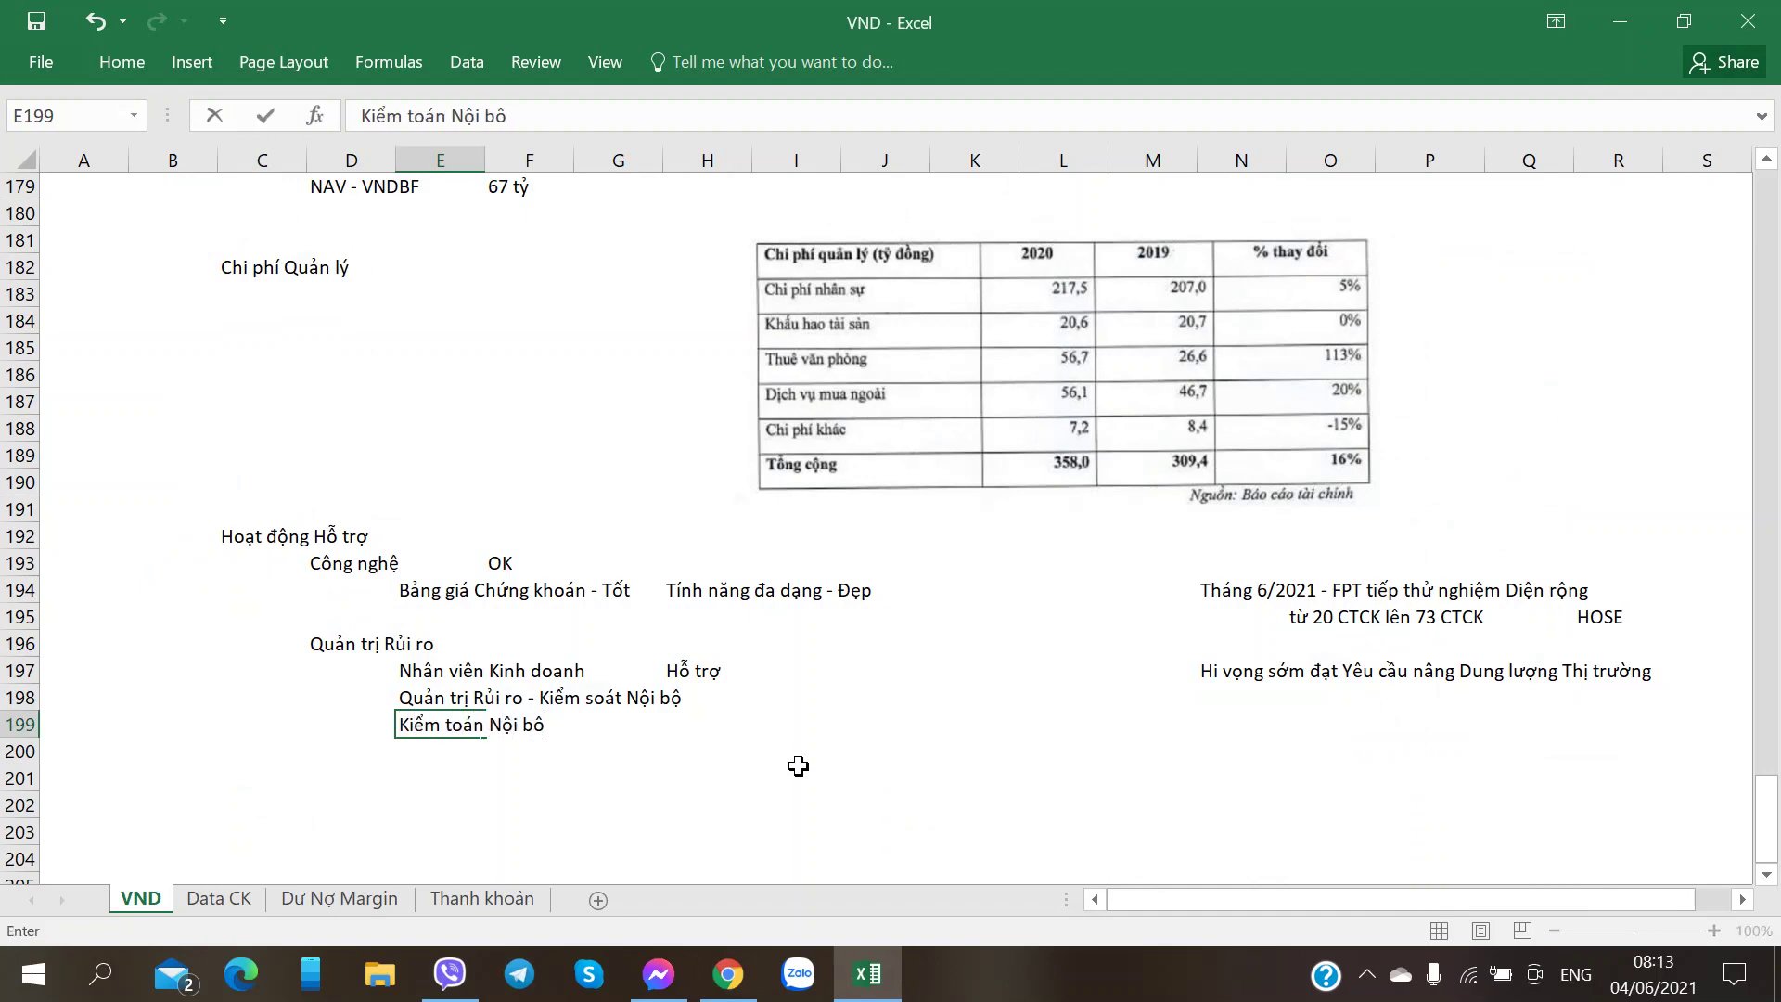
{"action": "key", "text": "Return"}
- Switch to the VND_20CN_BCTN.pdf annual report in Chrome and read the risk management system overview on page 54
{"action": "key", "text": "alt+Tab"}
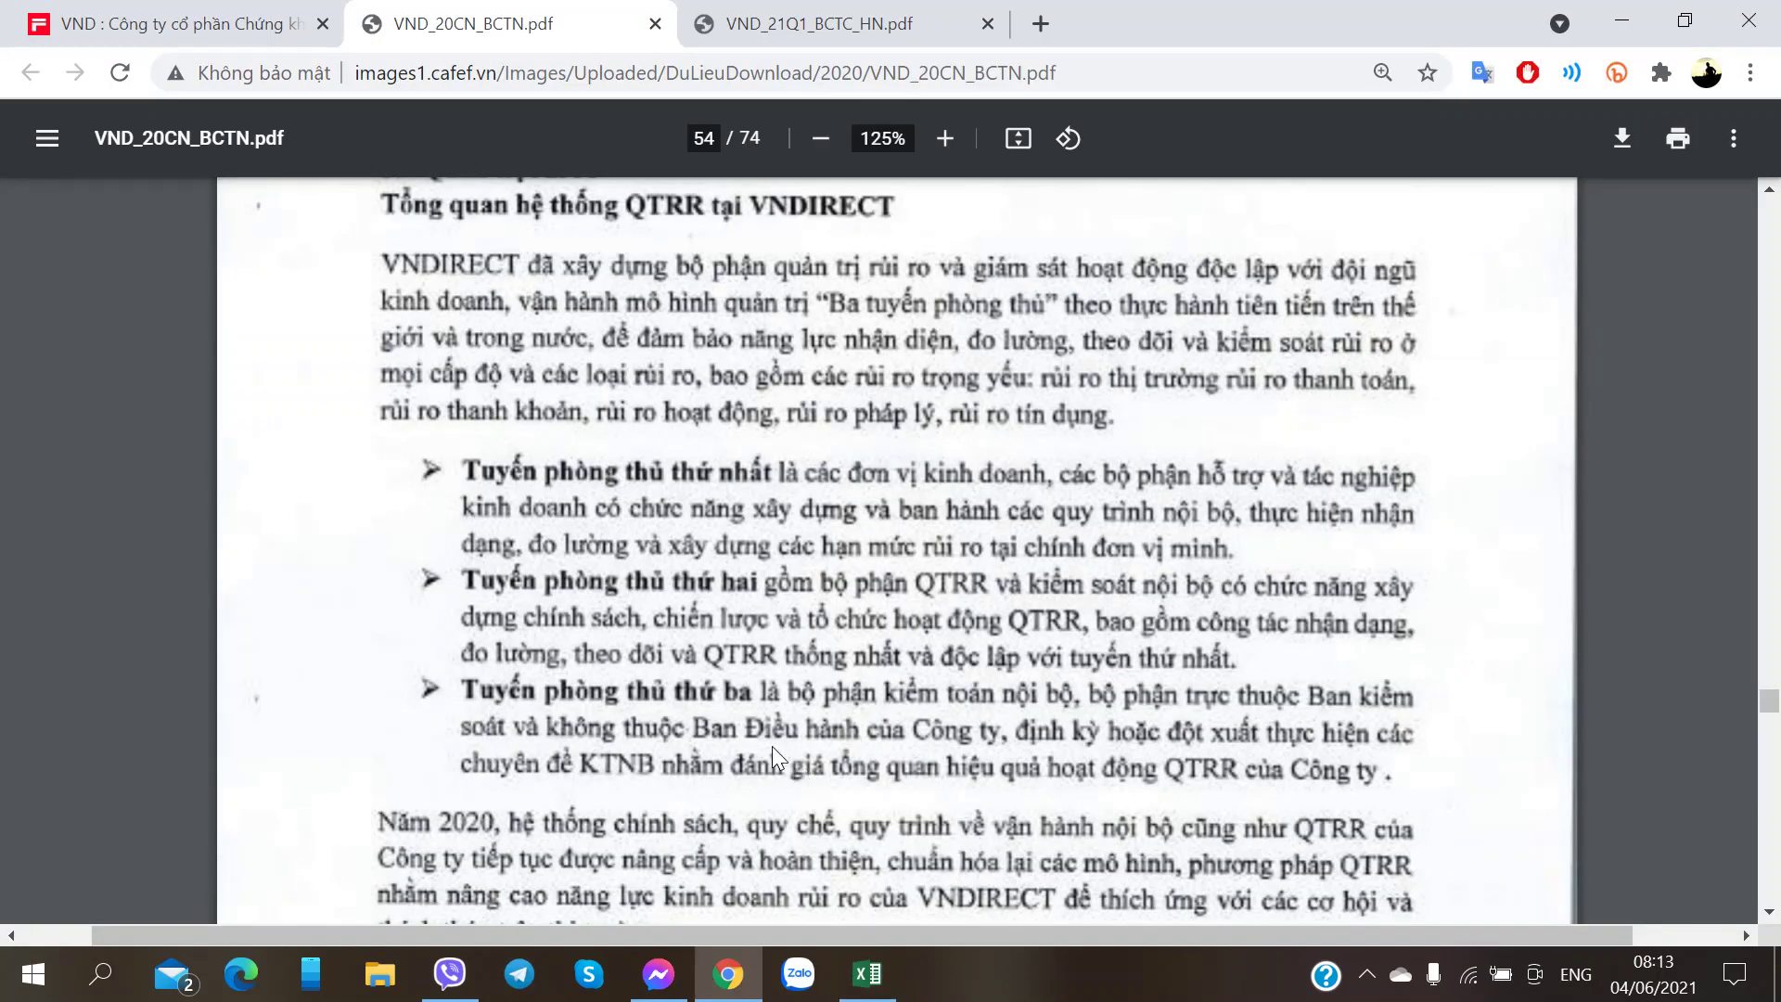
{"action": "scroll", "coordinate": [844, 763], "scroll_direction": "down", "scroll_amount": 3}
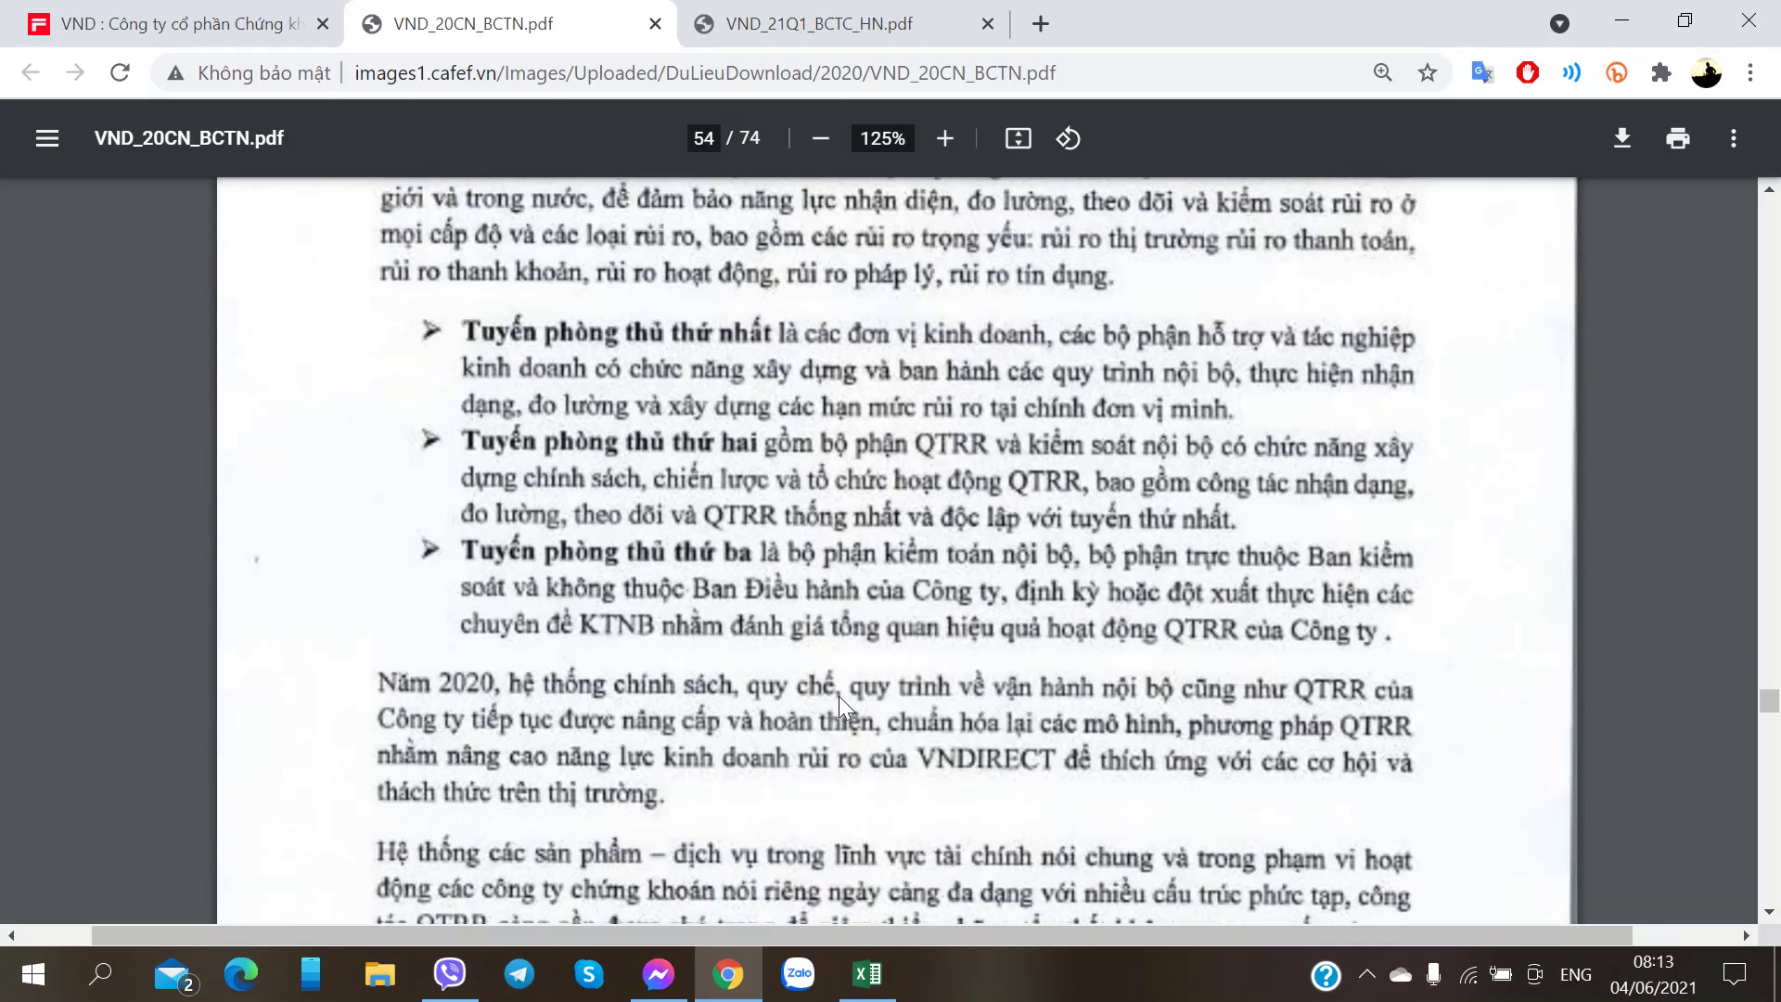
{"action": "scroll", "coordinate": [838, 700], "scroll_direction": "down", "scroll_amount": 3}
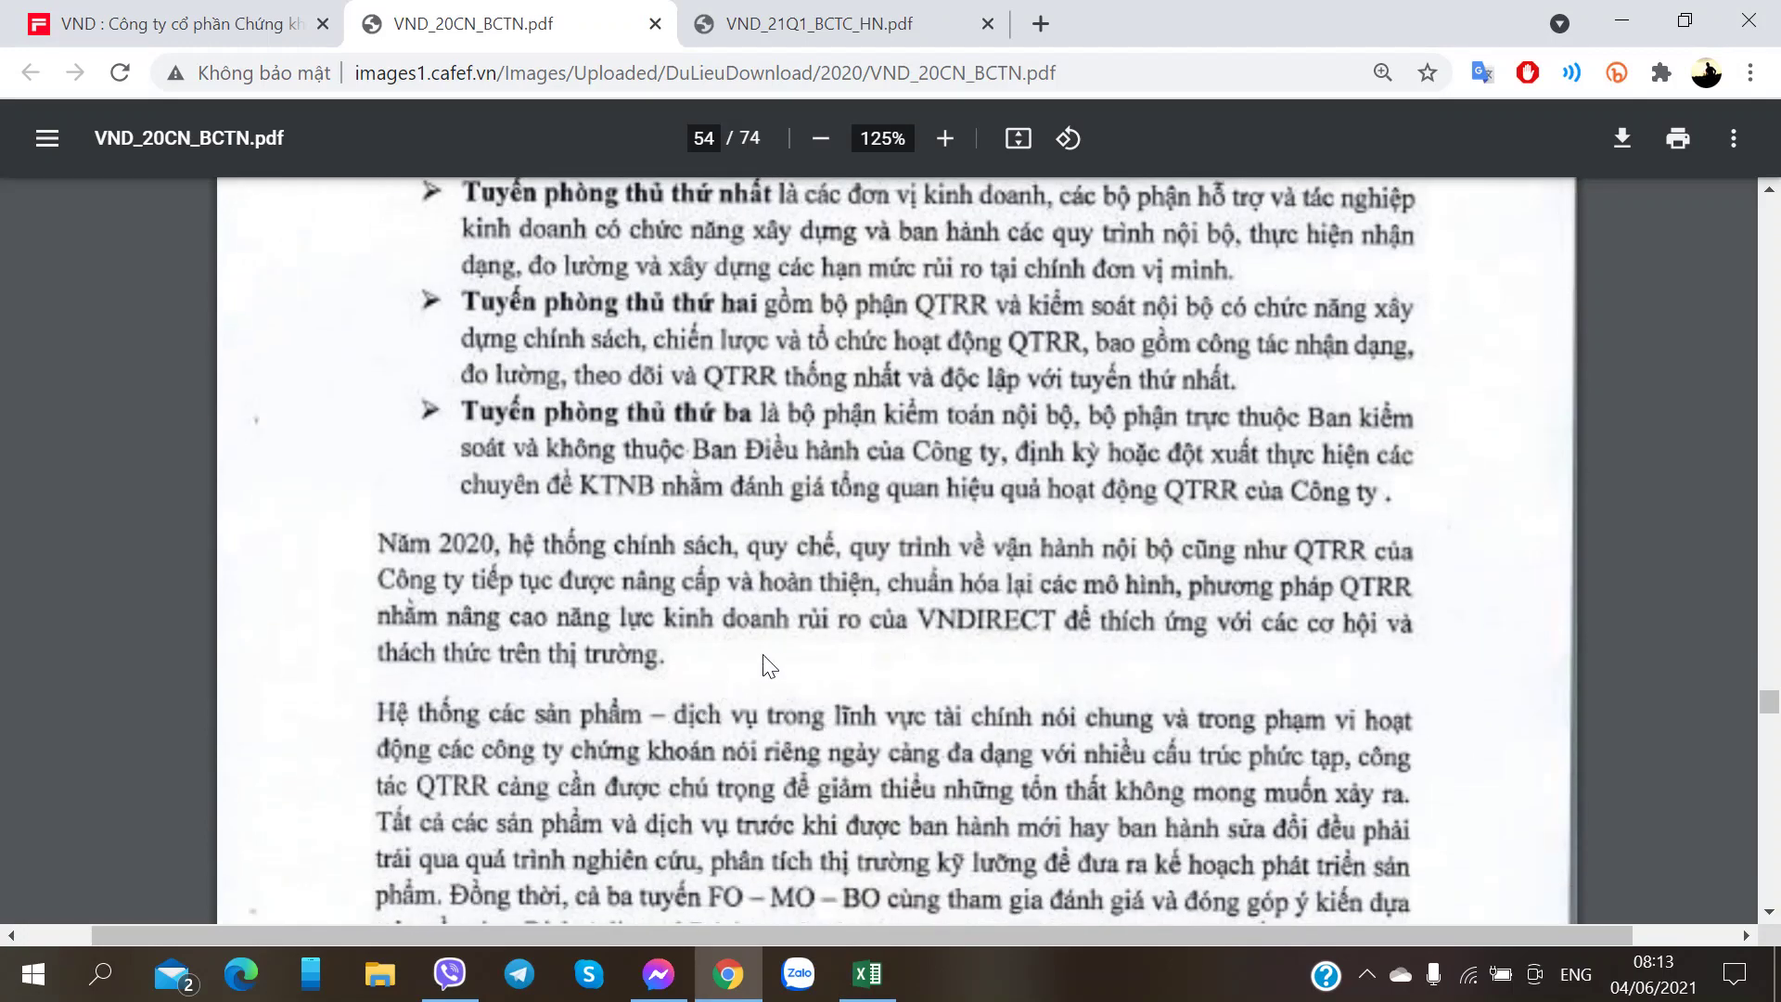
{"action": "scroll", "coordinate": [686, 683], "scroll_direction": "down", "scroll_amount": 6}
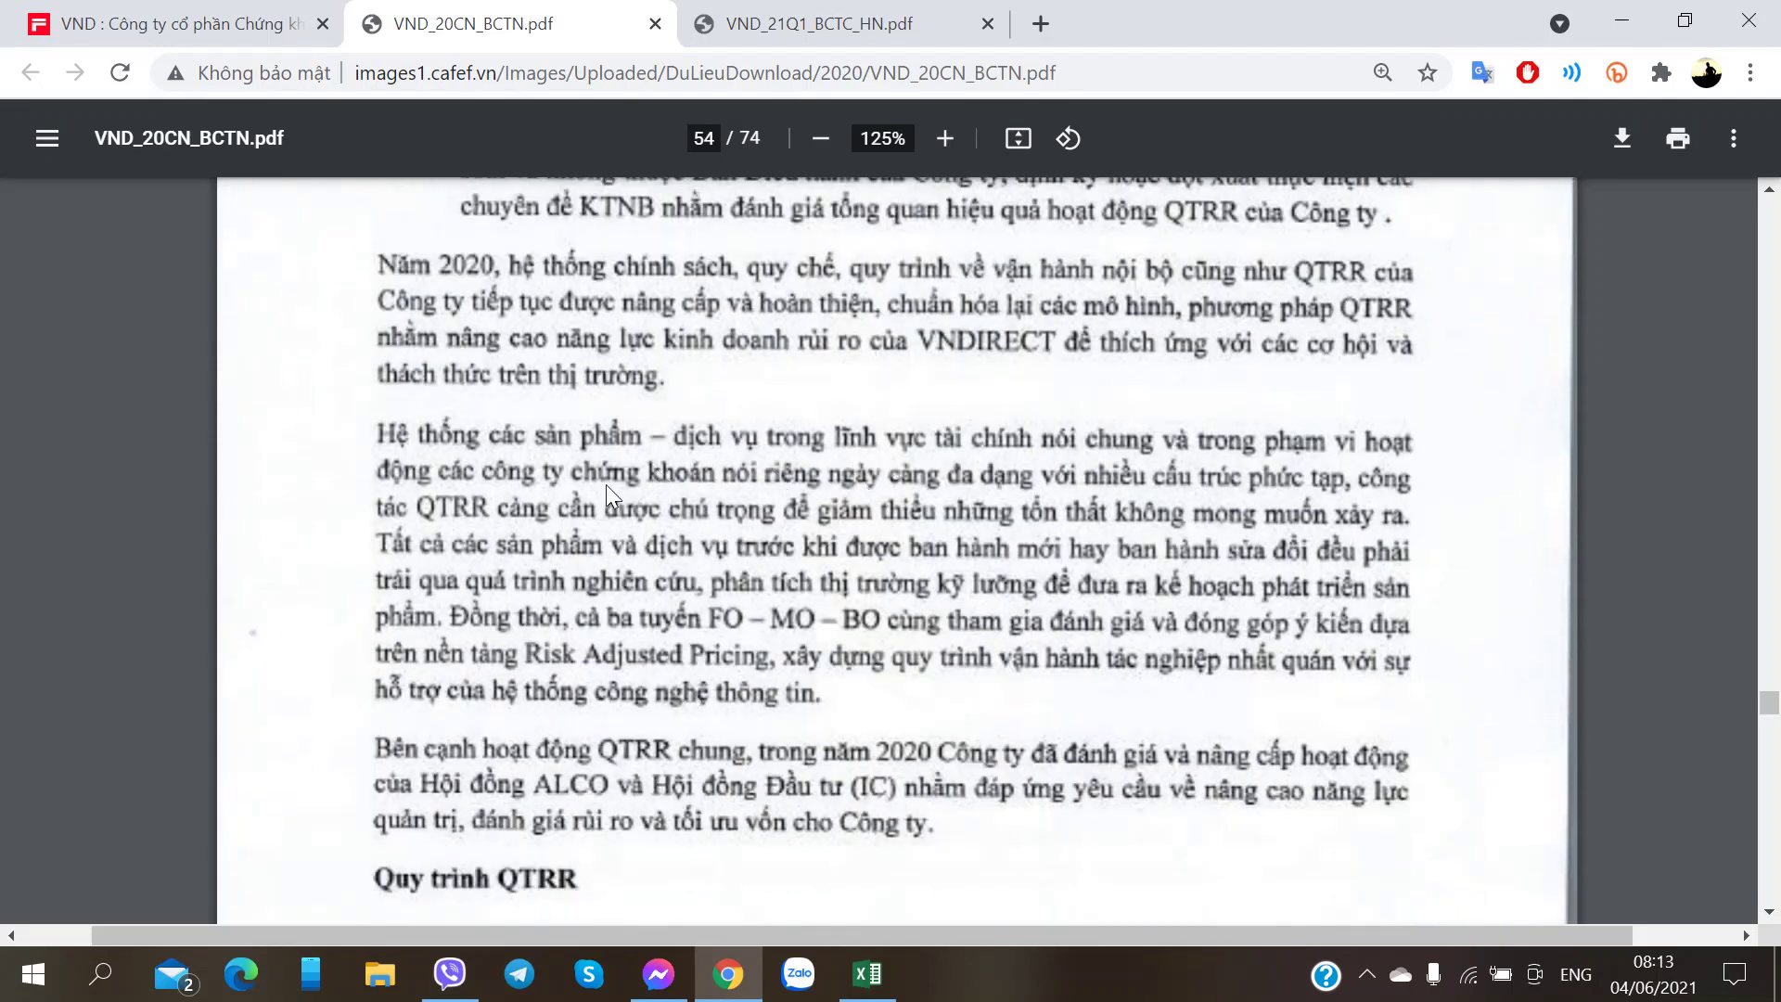
{"action": "scroll", "coordinate": [605, 484], "scroll_direction": "up", "scroll_amount": 10}
{"action": "scroll", "coordinate": [605, 484], "scroll_direction": "down", "scroll_amount": 9}
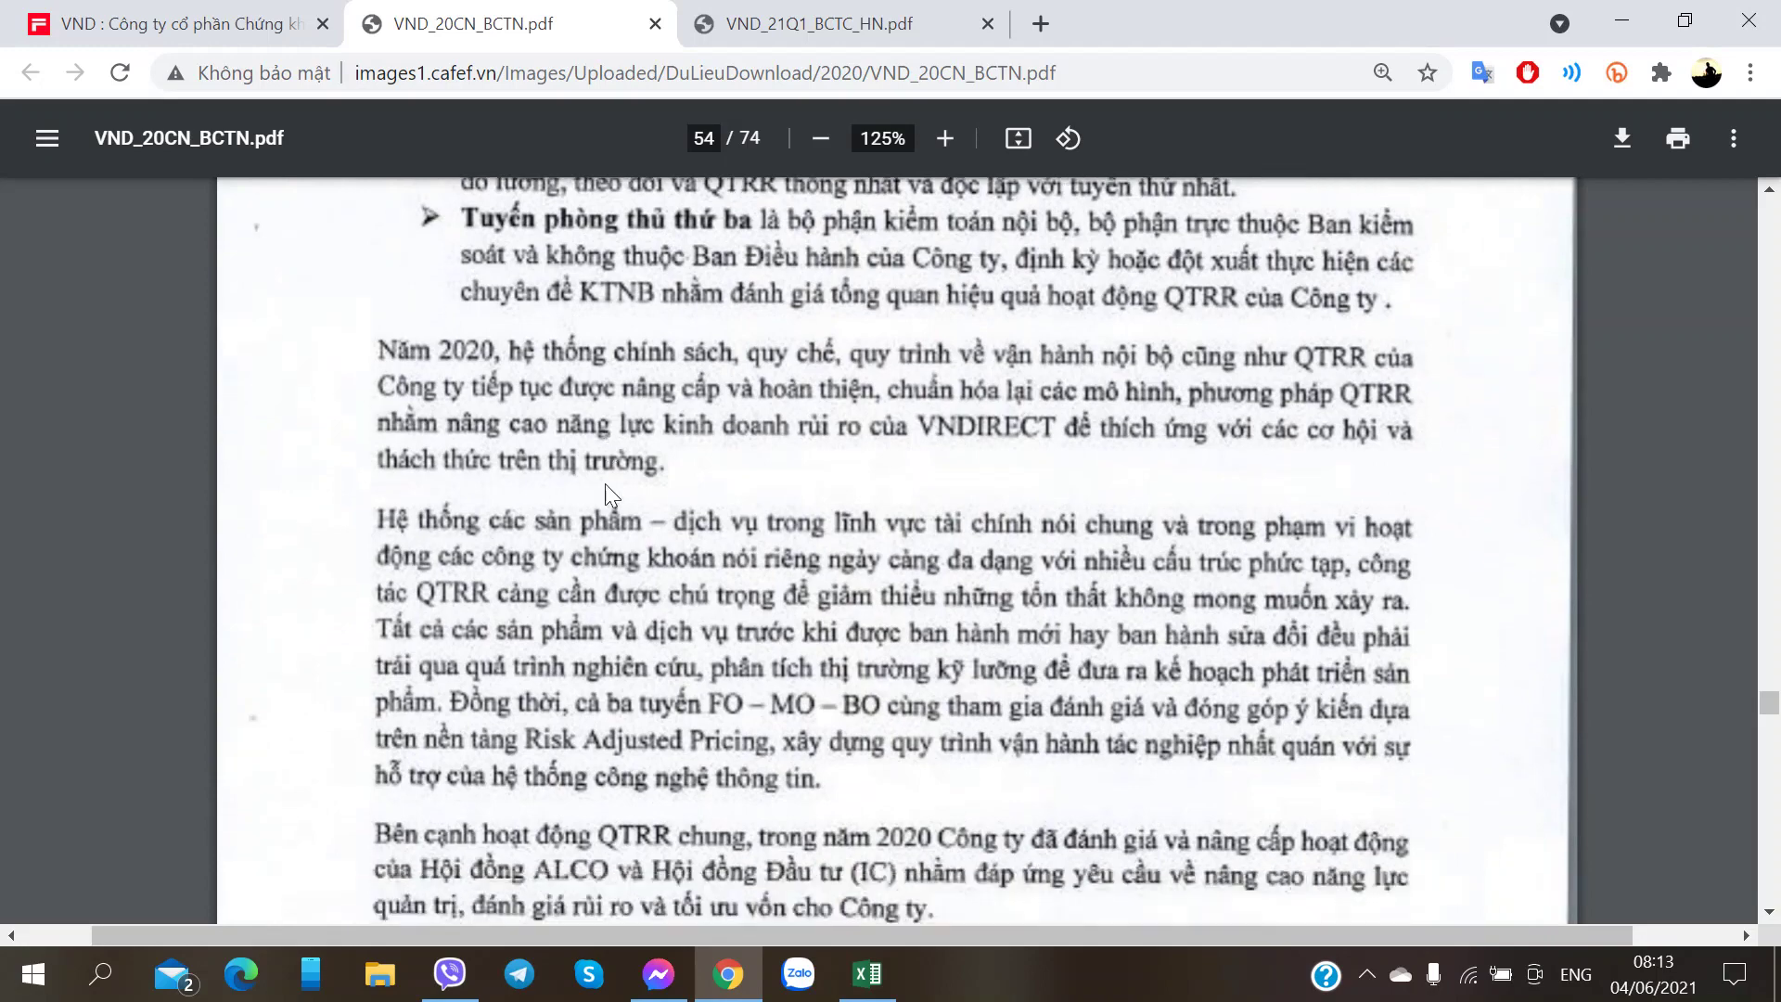
{"action": "scroll", "coordinate": [605, 484], "scroll_direction": "down", "scroll_amount": 2}
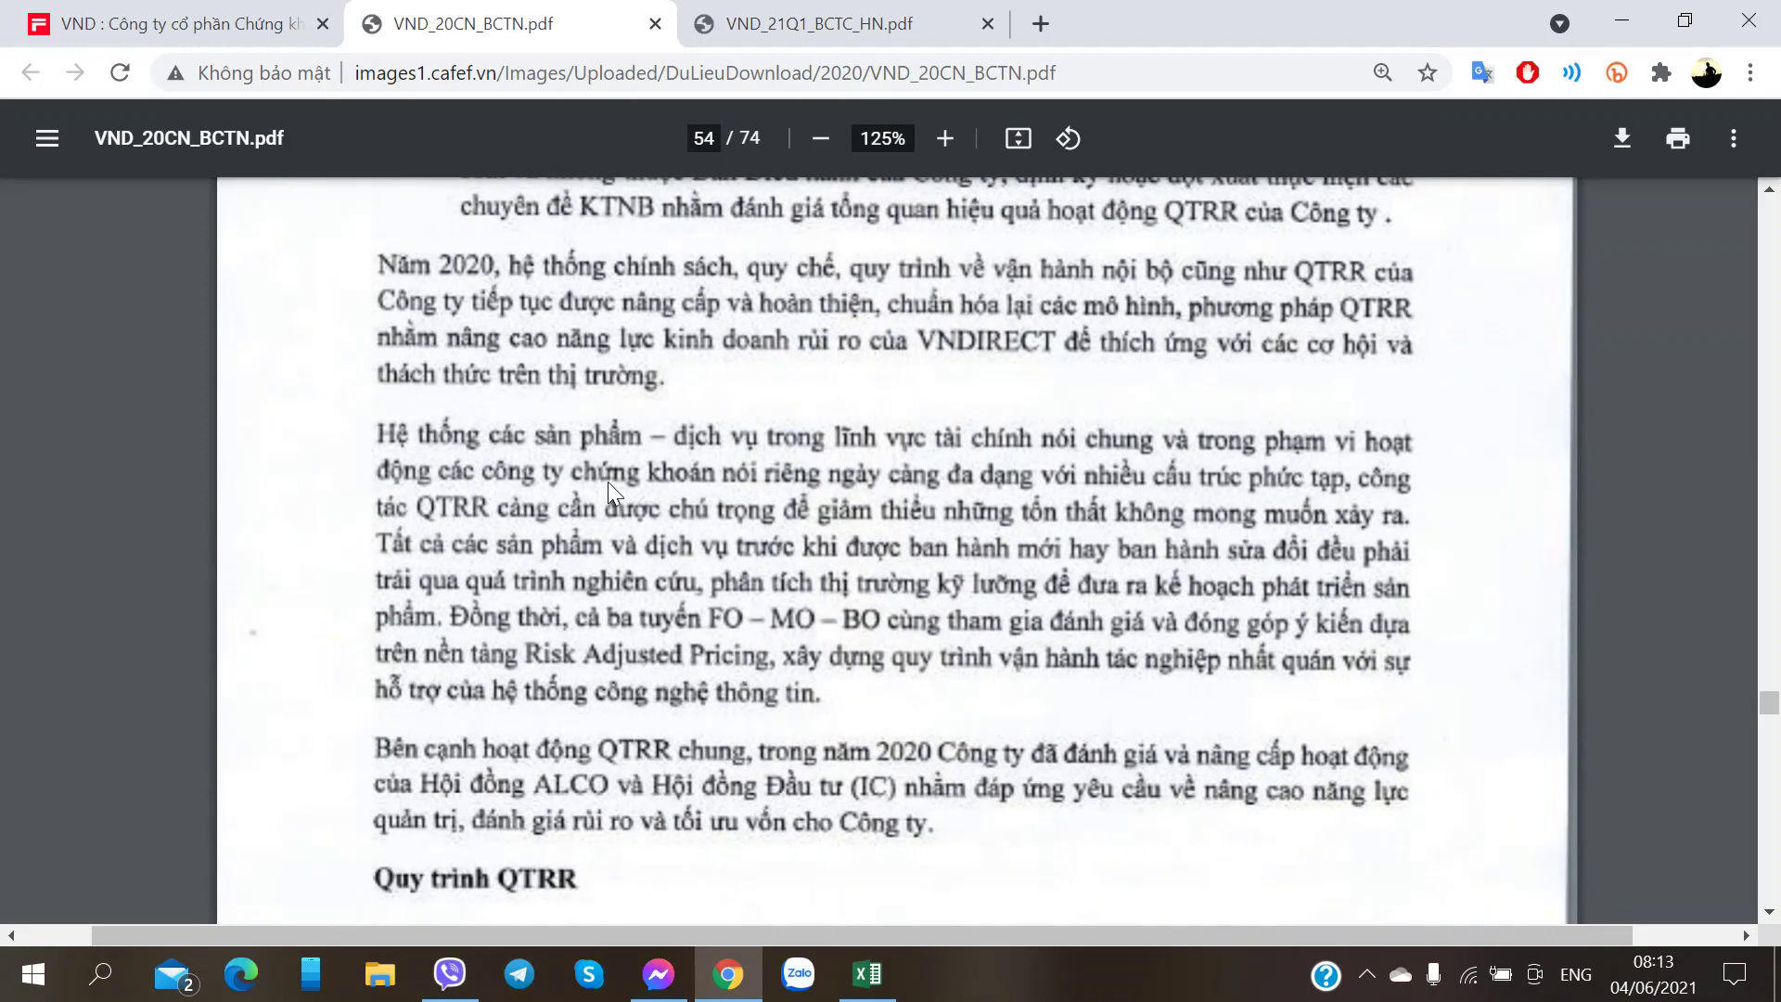
- Read the four-step risk management process (Quy trình QTRR) on pages 55 and 56 of the annual report
{"action": "scroll", "coordinate": [608, 481], "scroll_direction": "down", "scroll_amount": 17}
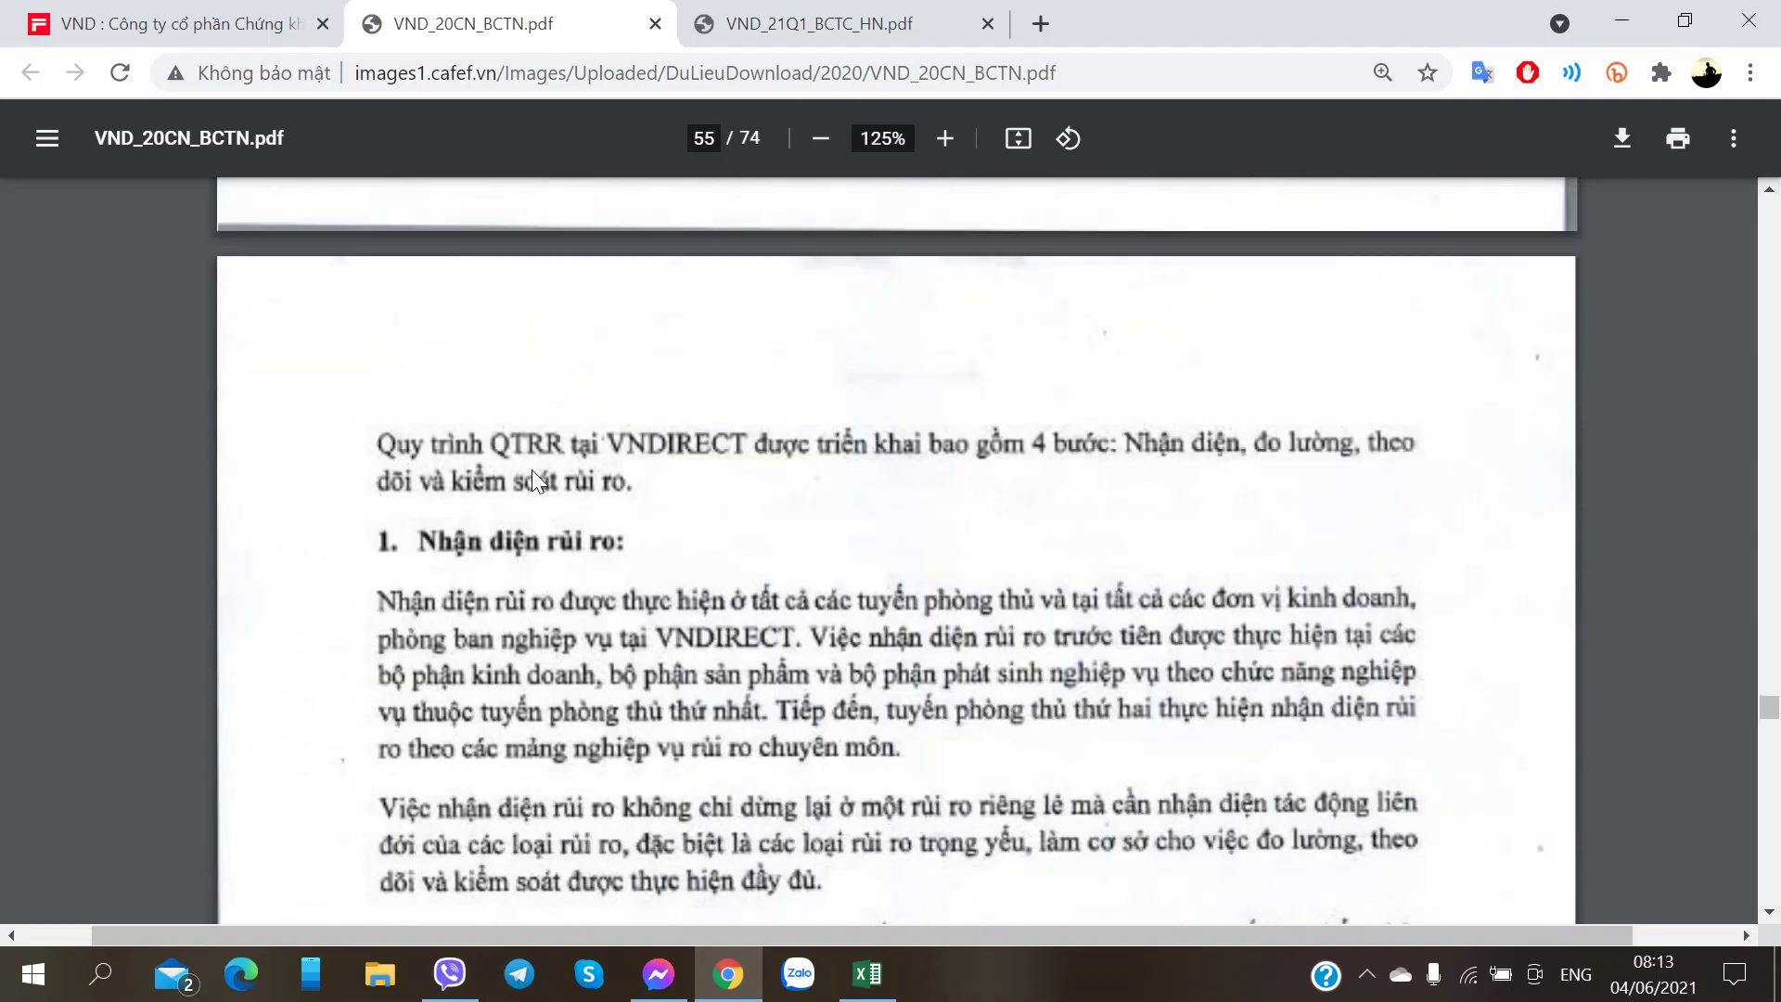
{"action": "scroll", "coordinate": [531, 469], "scroll_direction": "down", "scroll_amount": 2}
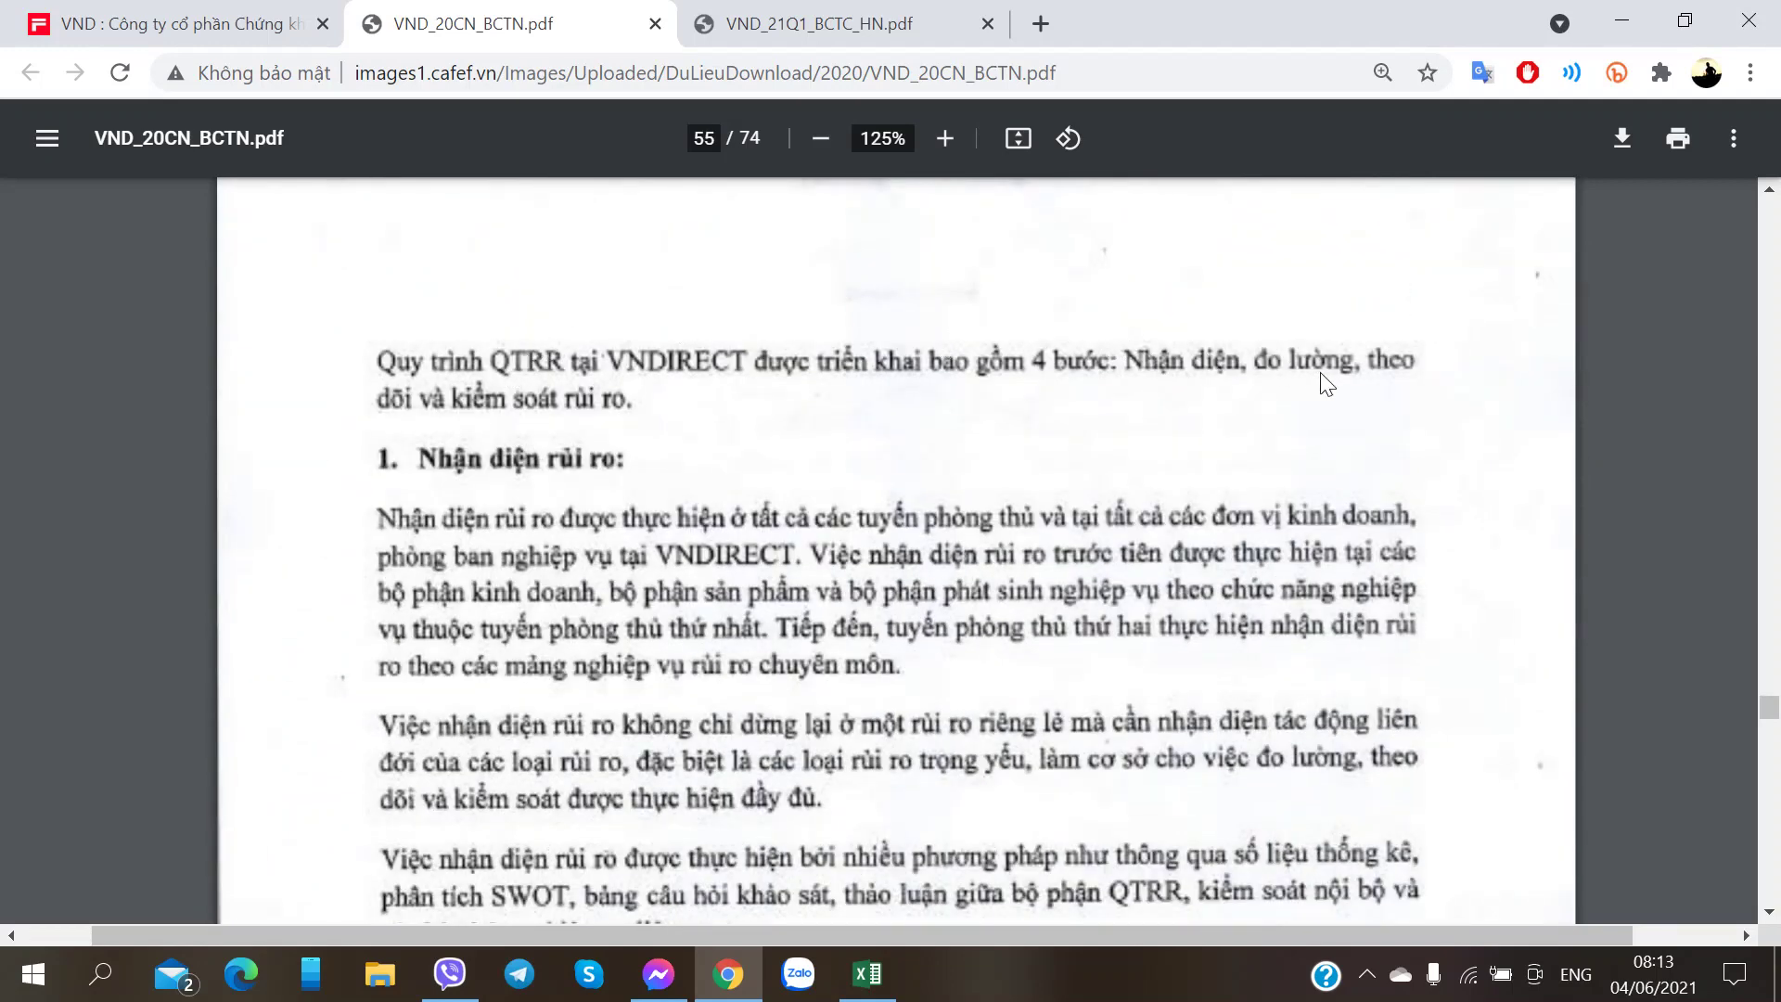
{"action": "scroll", "coordinate": [436, 432], "scroll_direction": "down", "scroll_amount": 3}
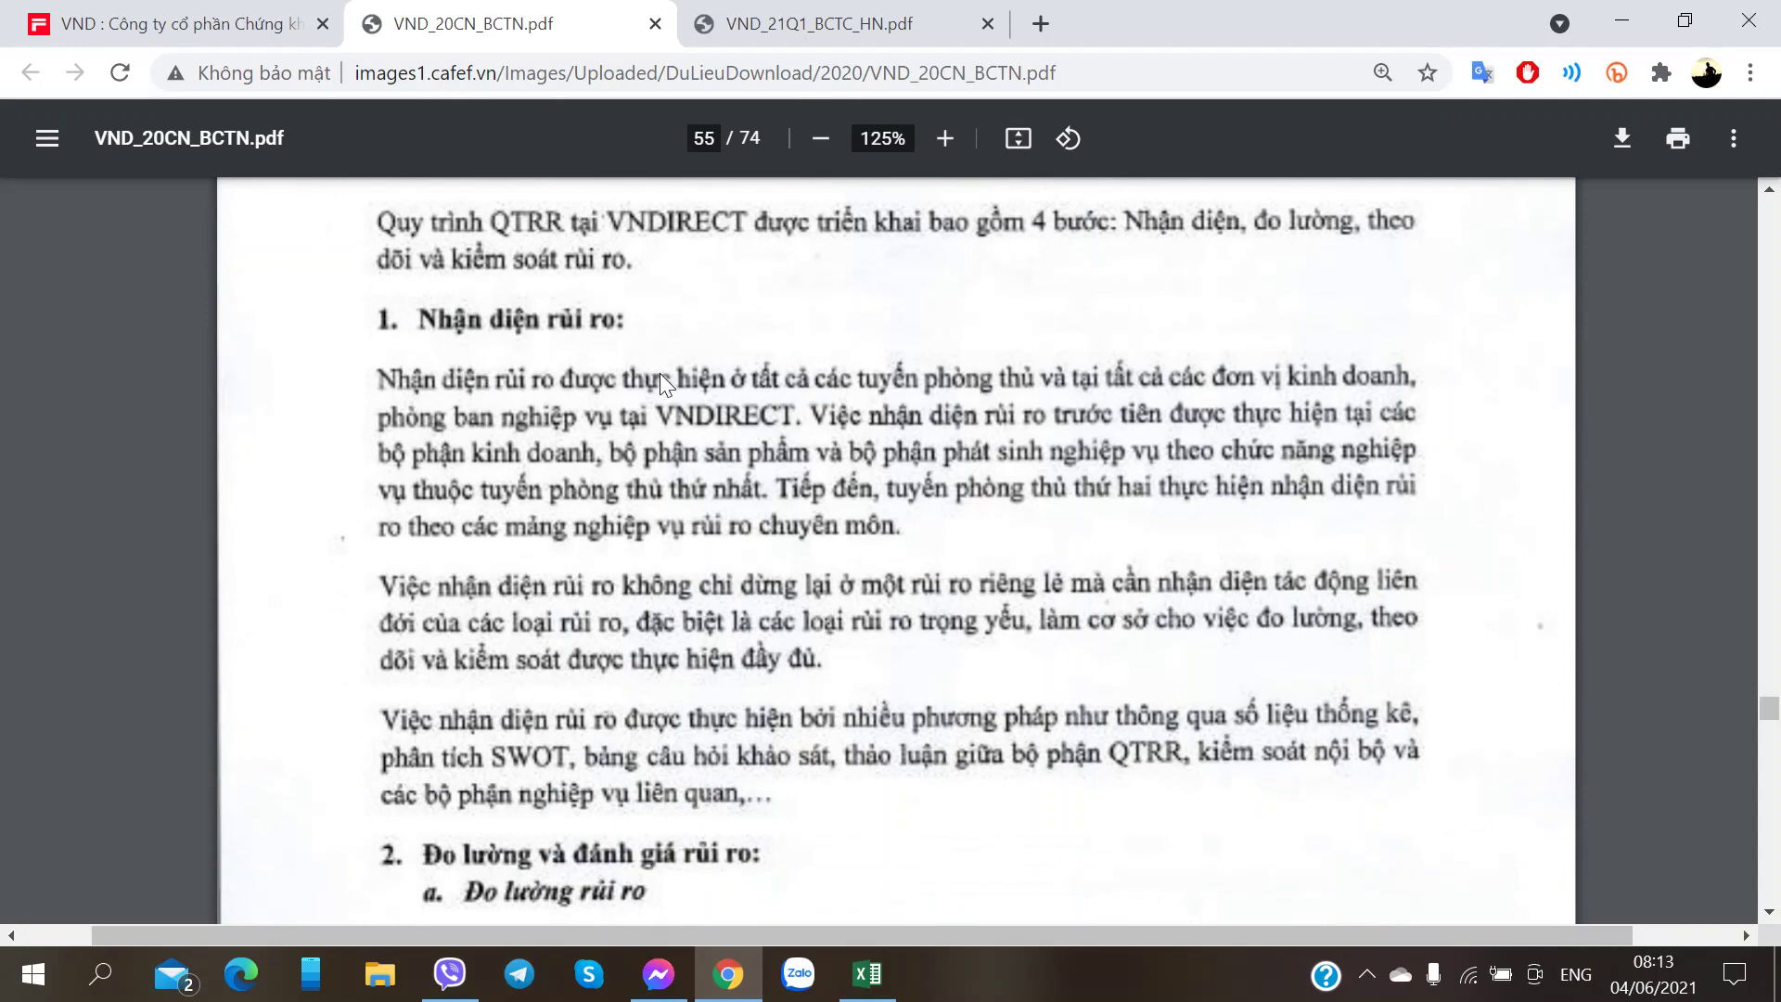
{"action": "scroll", "coordinate": [660, 373], "scroll_direction": "down", "scroll_amount": 15}
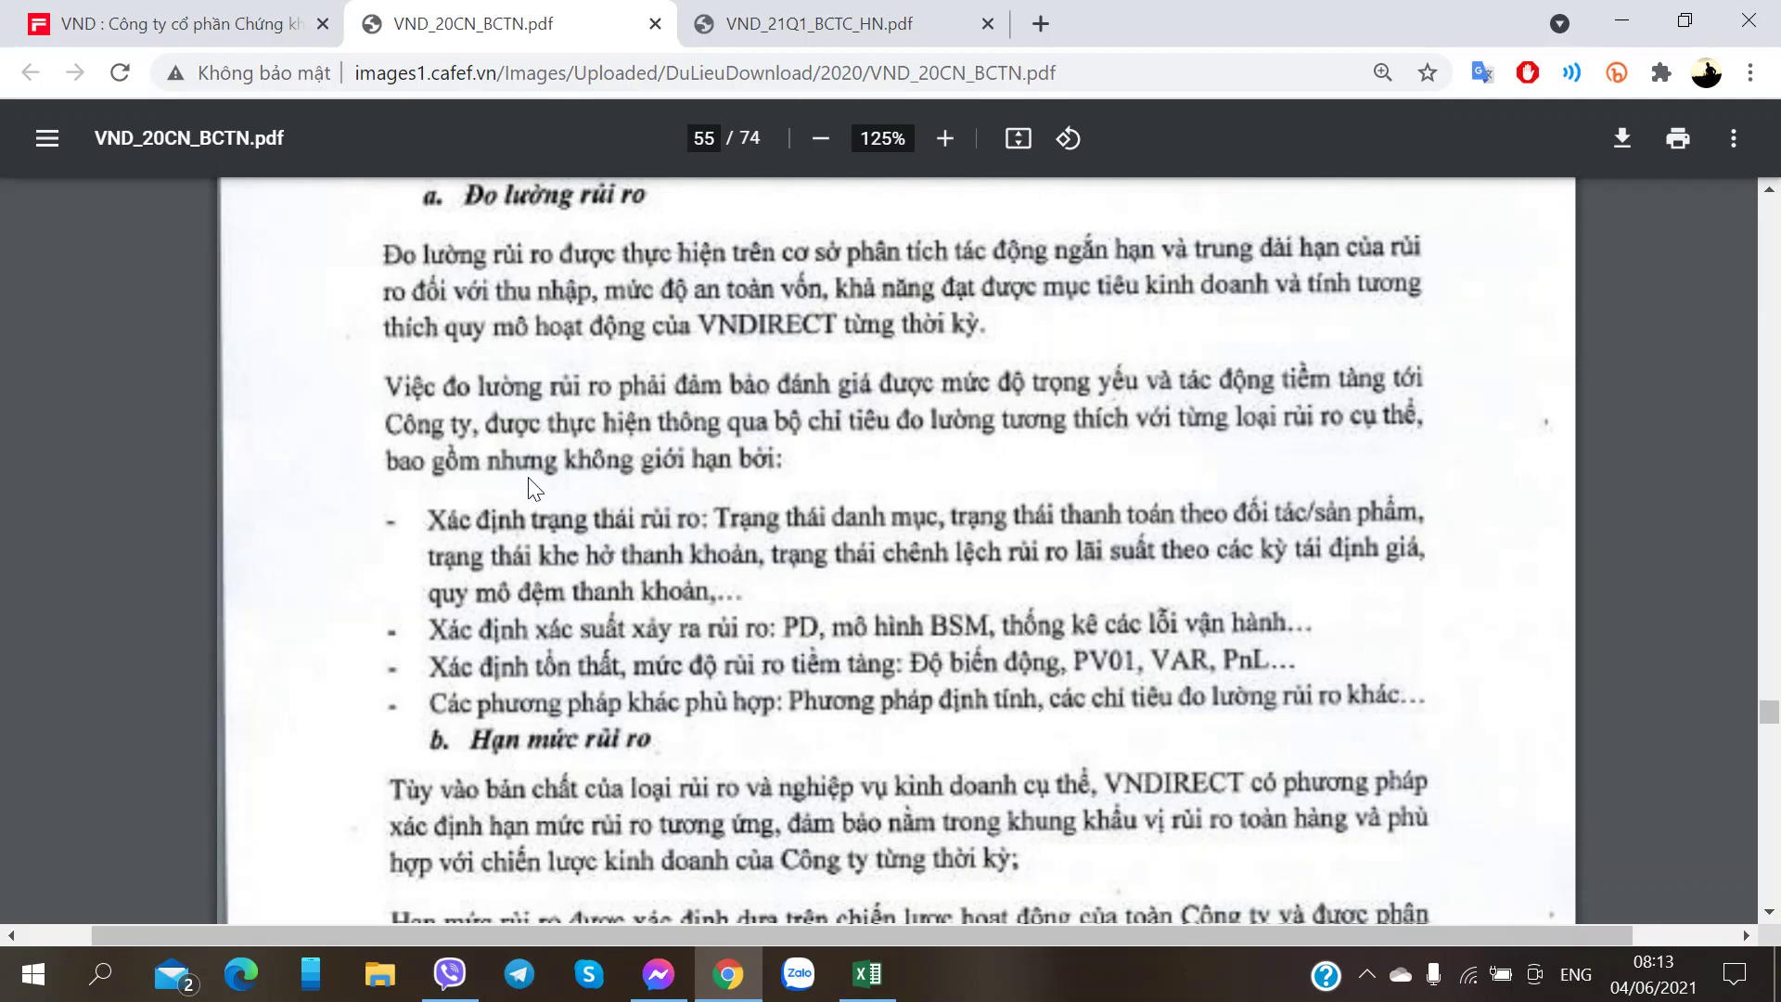
{"action": "scroll", "coordinate": [530, 484], "scroll_direction": "down", "scroll_amount": 3}
{"action": "scroll", "coordinate": [504, 477], "scroll_direction": "down", "scroll_amount": 9}
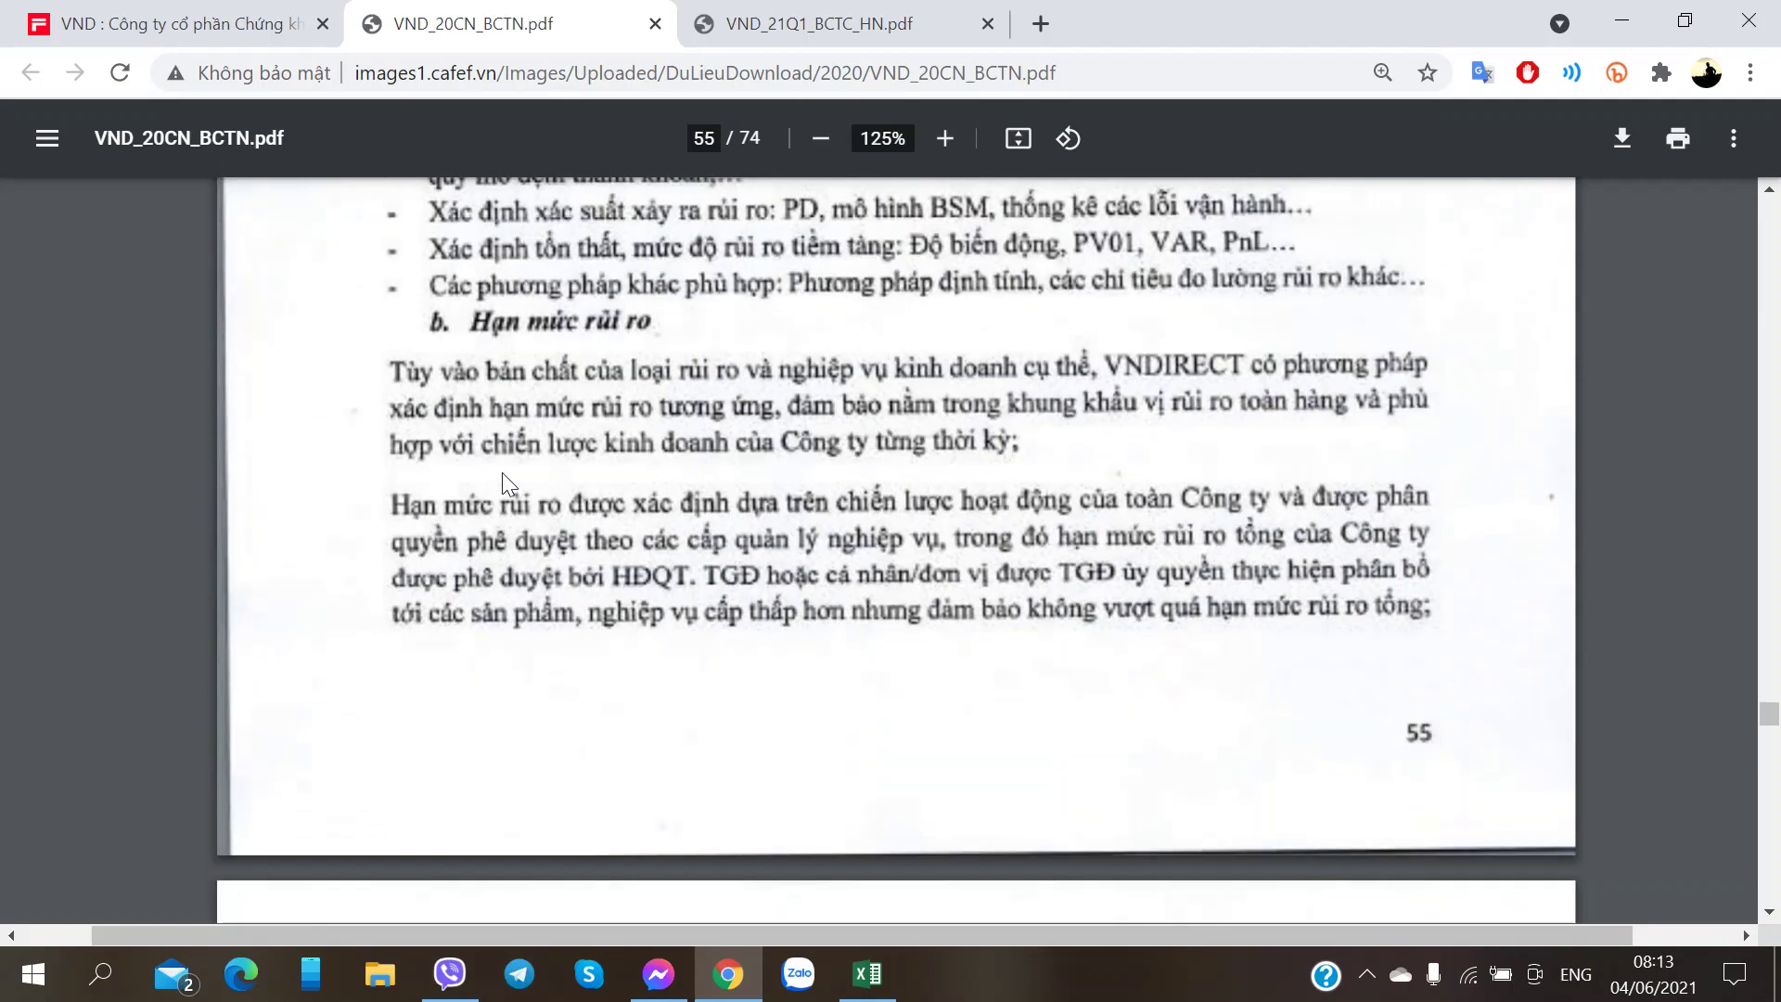
{"action": "scroll", "coordinate": [500, 470], "scroll_direction": "down", "scroll_amount": 15}
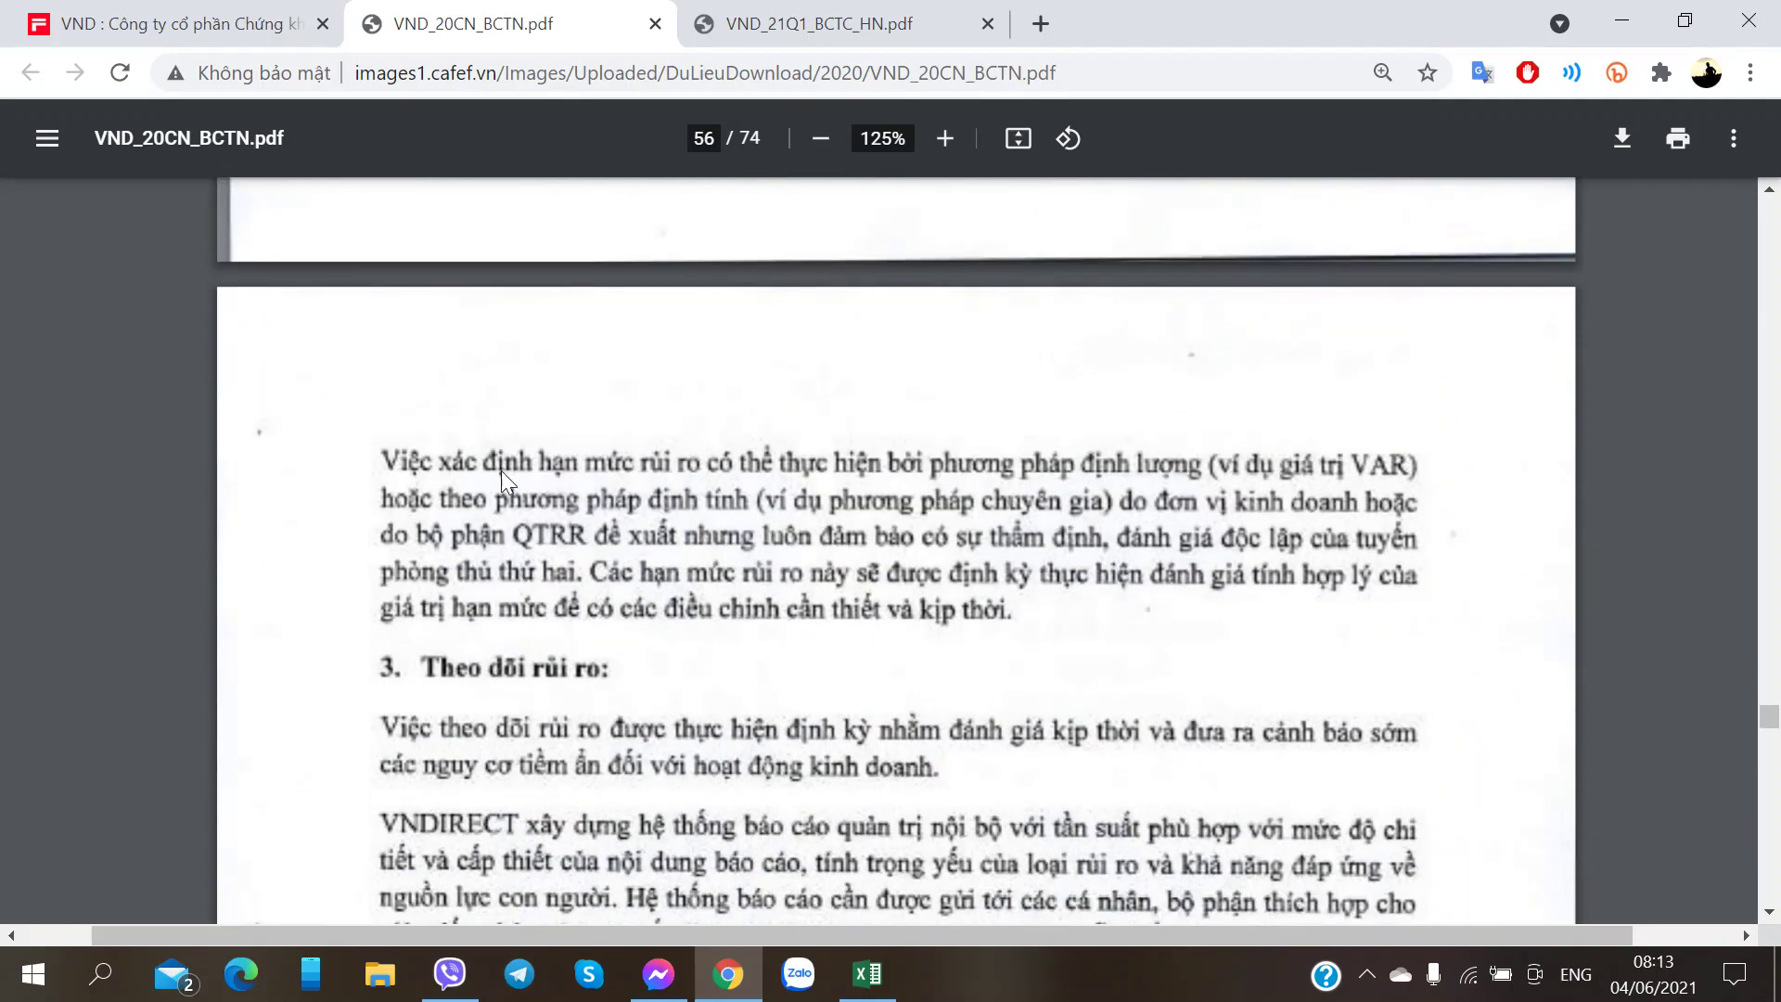
{"action": "scroll", "coordinate": [501, 471], "scroll_direction": "down", "scroll_amount": 20}
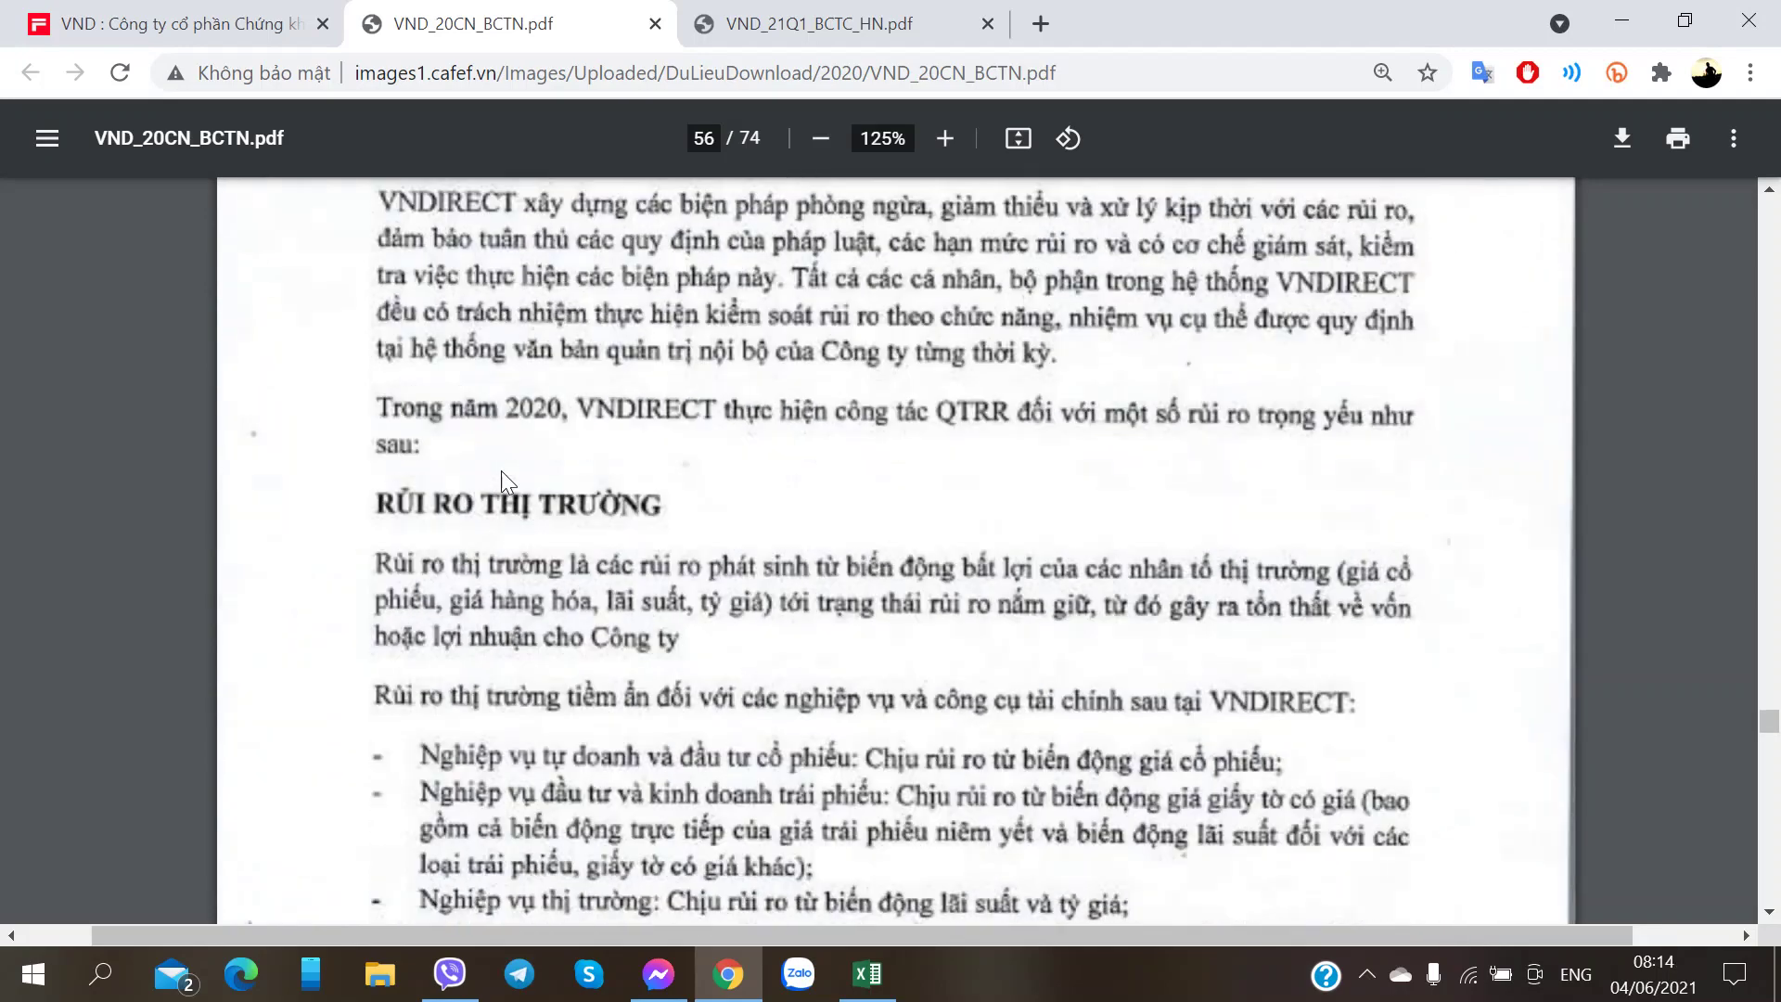
{"action": "scroll", "coordinate": [500, 470], "scroll_direction": "up", "scroll_amount": 7}
{"action": "scroll", "coordinate": [501, 470], "scroll_direction": "down", "scroll_amount": 5}
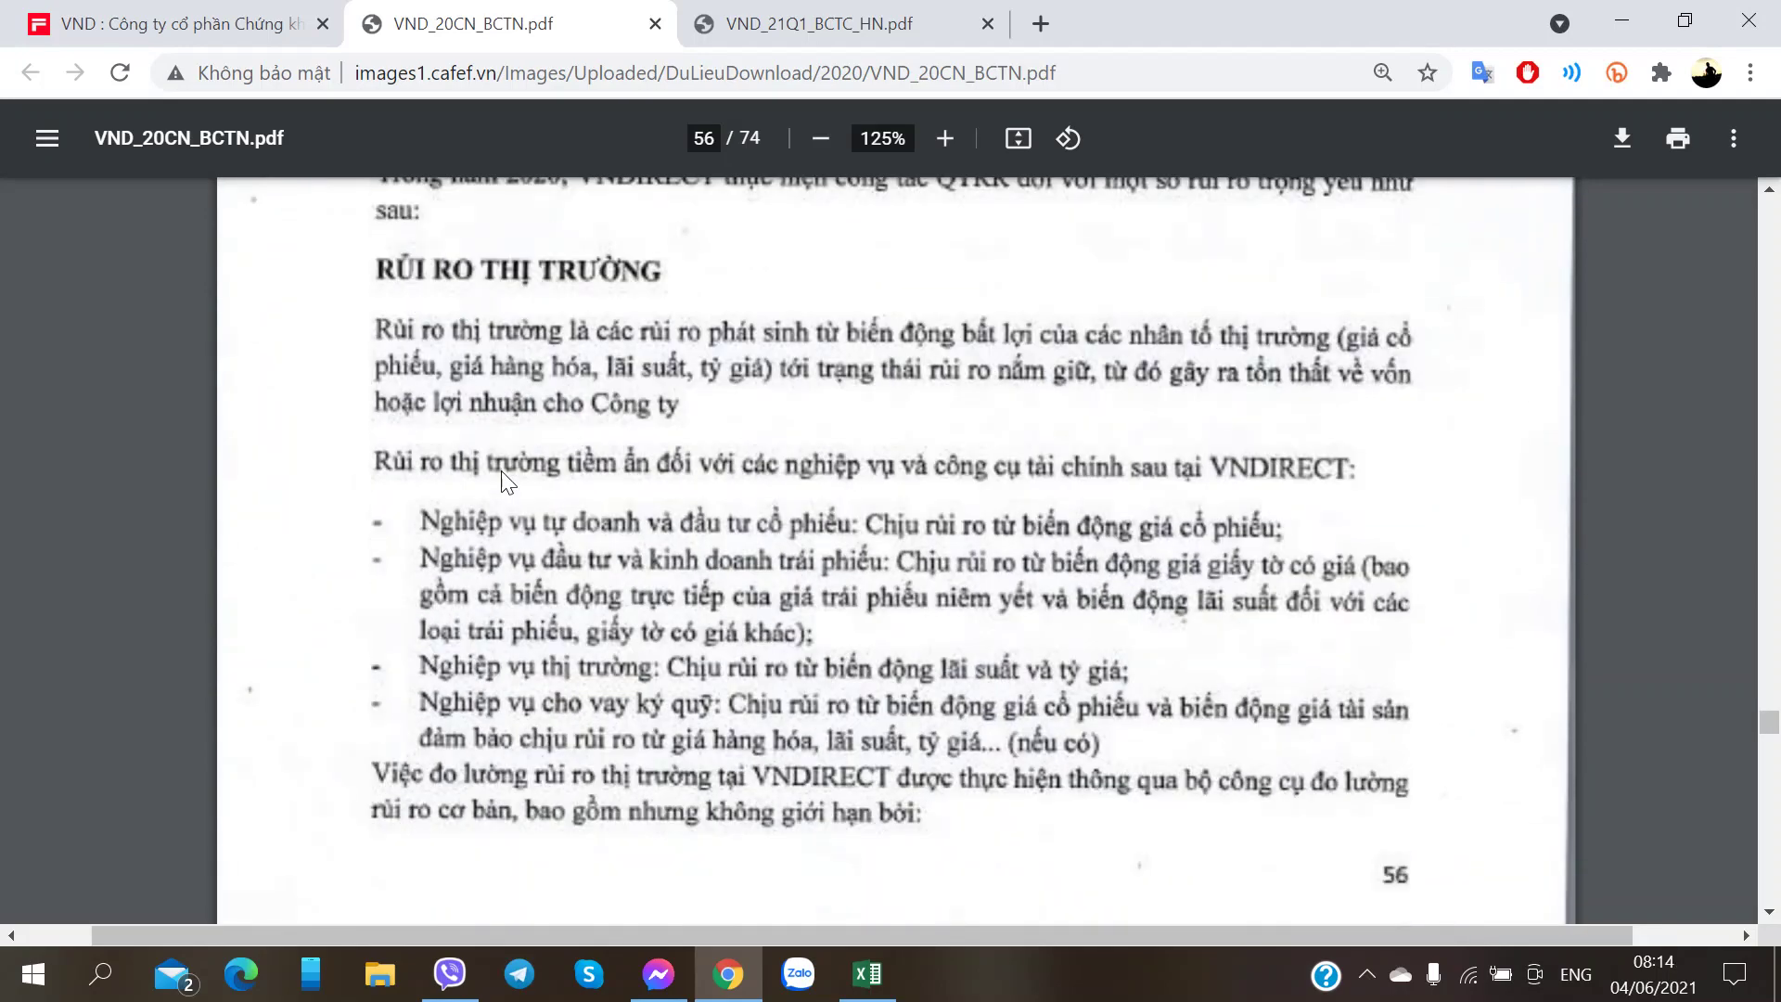
{"action": "scroll", "coordinate": [501, 470], "scroll_direction": "up", "scroll_amount": 20}
{"action": "scroll", "coordinate": [501, 464], "scroll_direction": "up", "scroll_amount": 20}
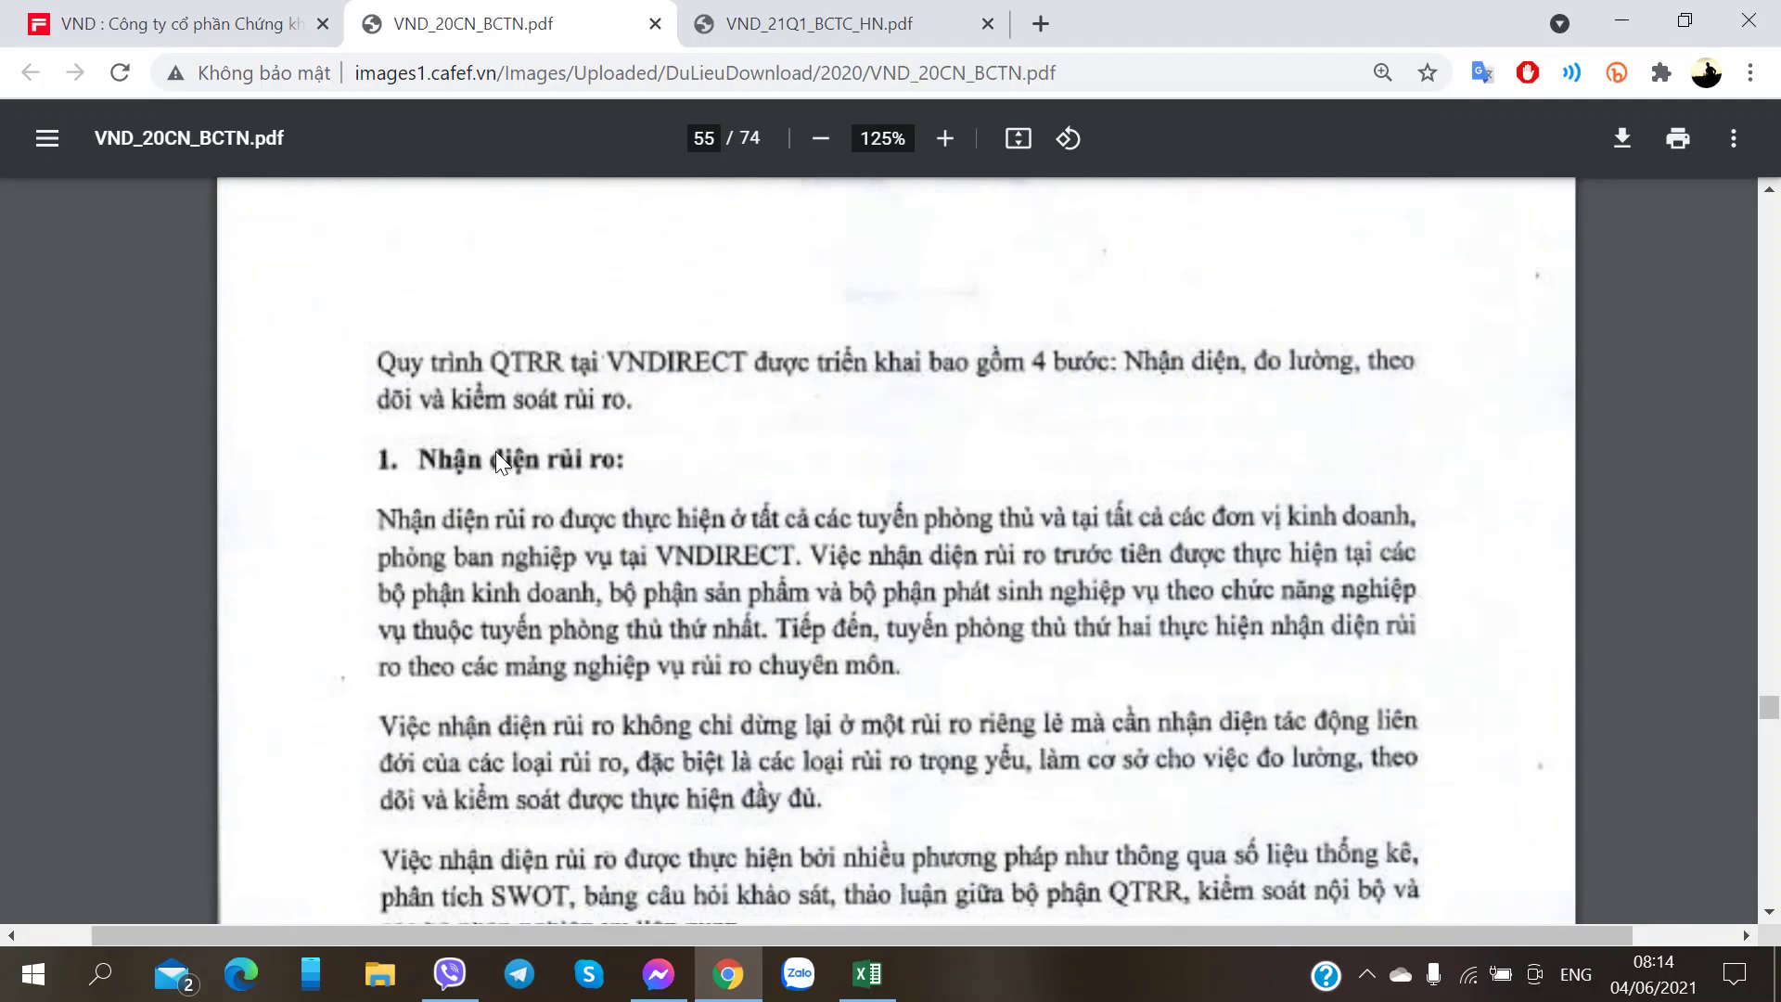
- Examine the market risk section (Rủi ro thị trường) on pages 56 and 57, including its measurement tools and limits
{"action": "scroll", "coordinate": [495, 451], "scroll_direction": "down", "scroll_amount": 20}
{"action": "scroll", "coordinate": [495, 451], "scroll_direction": "down", "scroll_amount": 20}
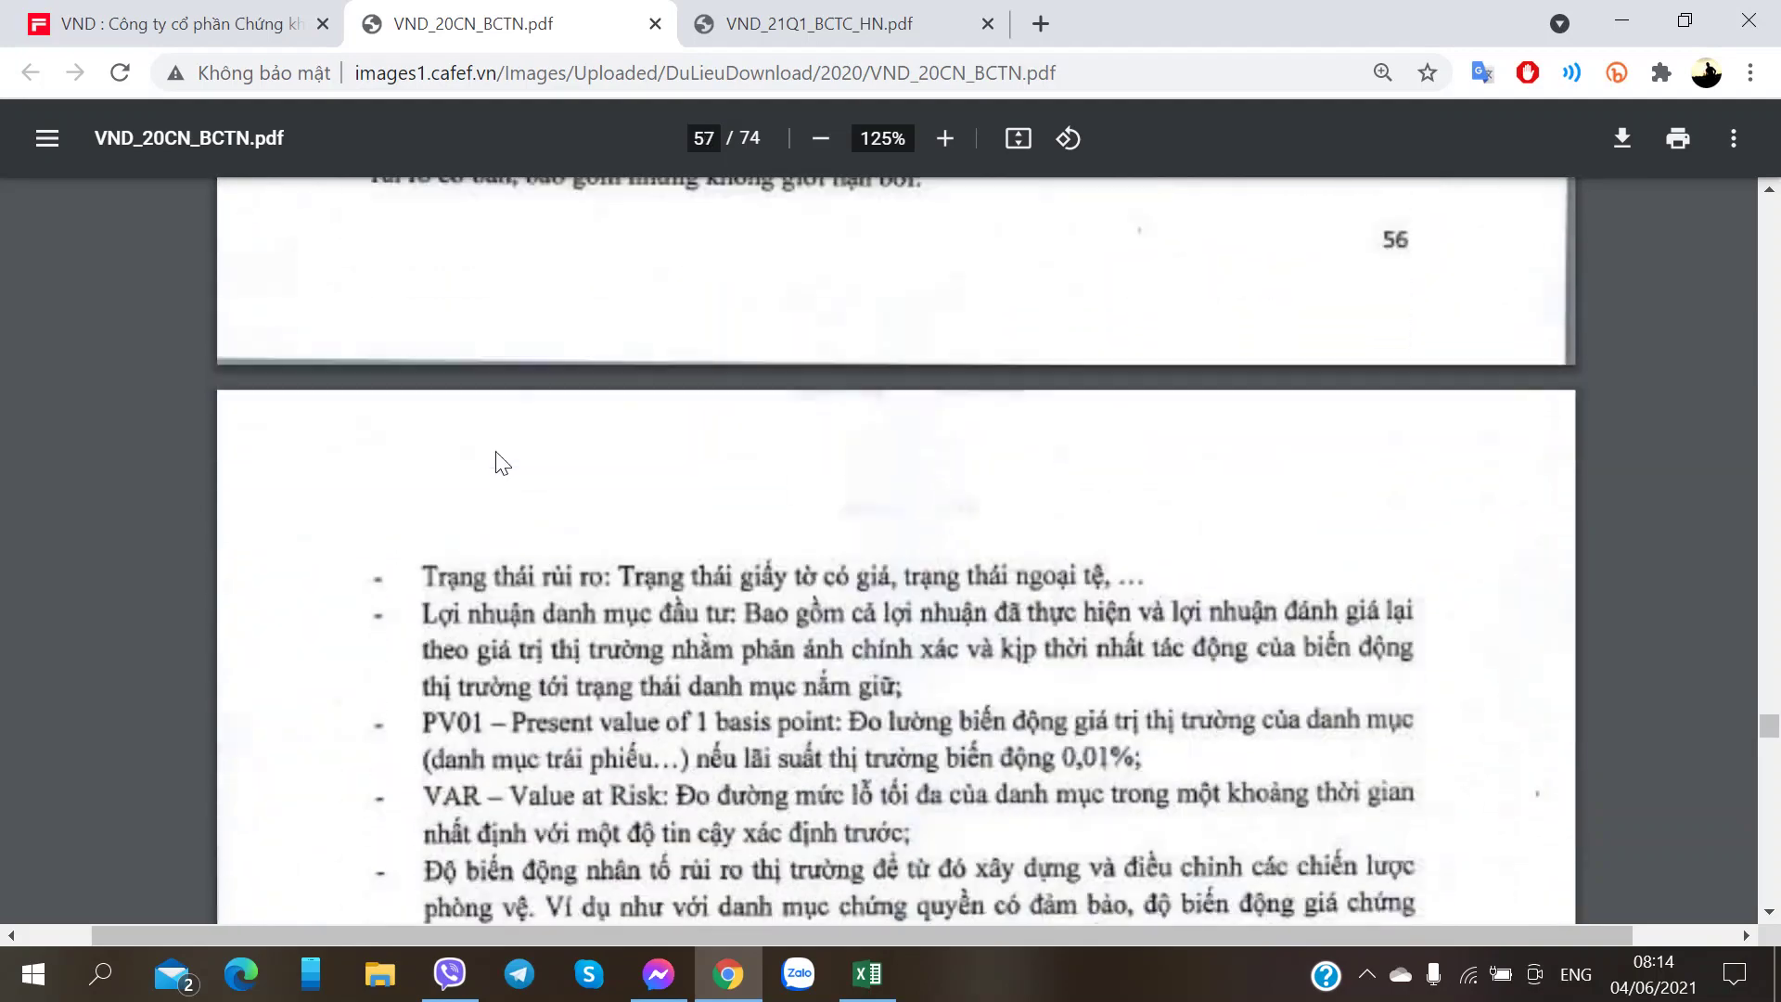
{"action": "scroll", "coordinate": [495, 449], "scroll_direction": "up", "scroll_amount": 8}
{"action": "scroll", "coordinate": [495, 449], "scroll_direction": "up", "scroll_amount": 4}
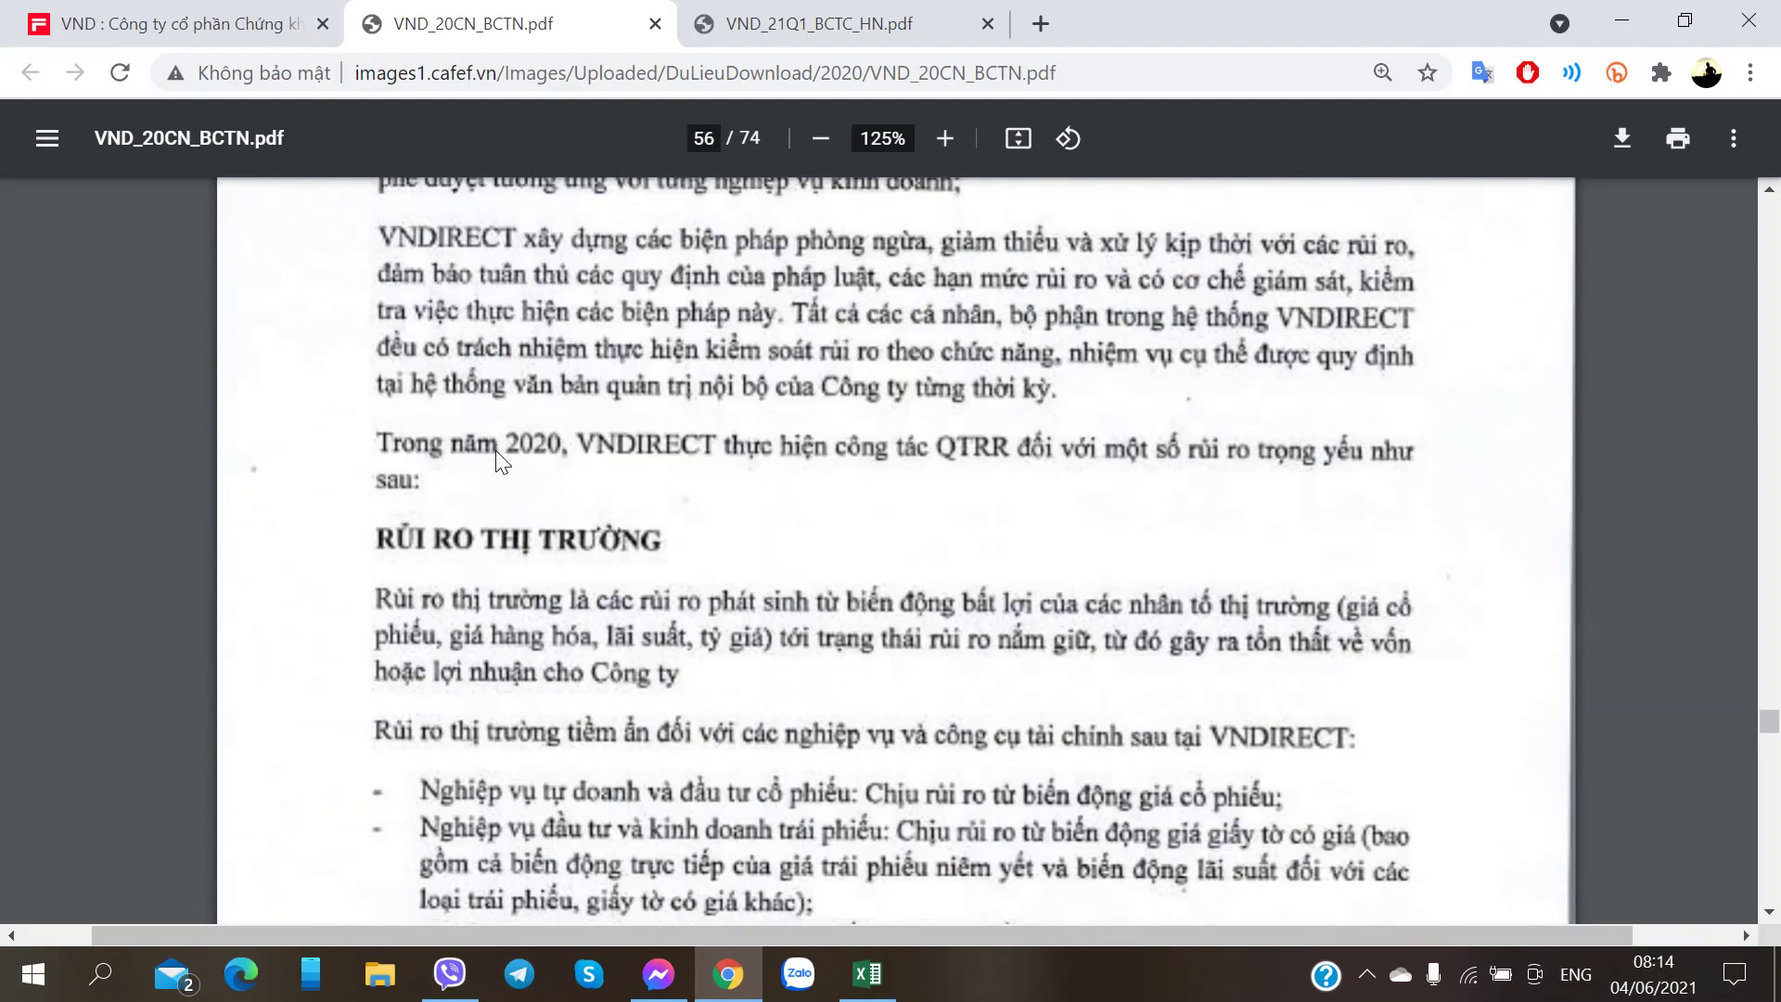
{"action": "scroll", "coordinate": [630, 520], "scroll_direction": "down", "scroll_amount": 1}
{"action": "scroll", "coordinate": [677, 535], "scroll_direction": "down", "scroll_amount": 2}
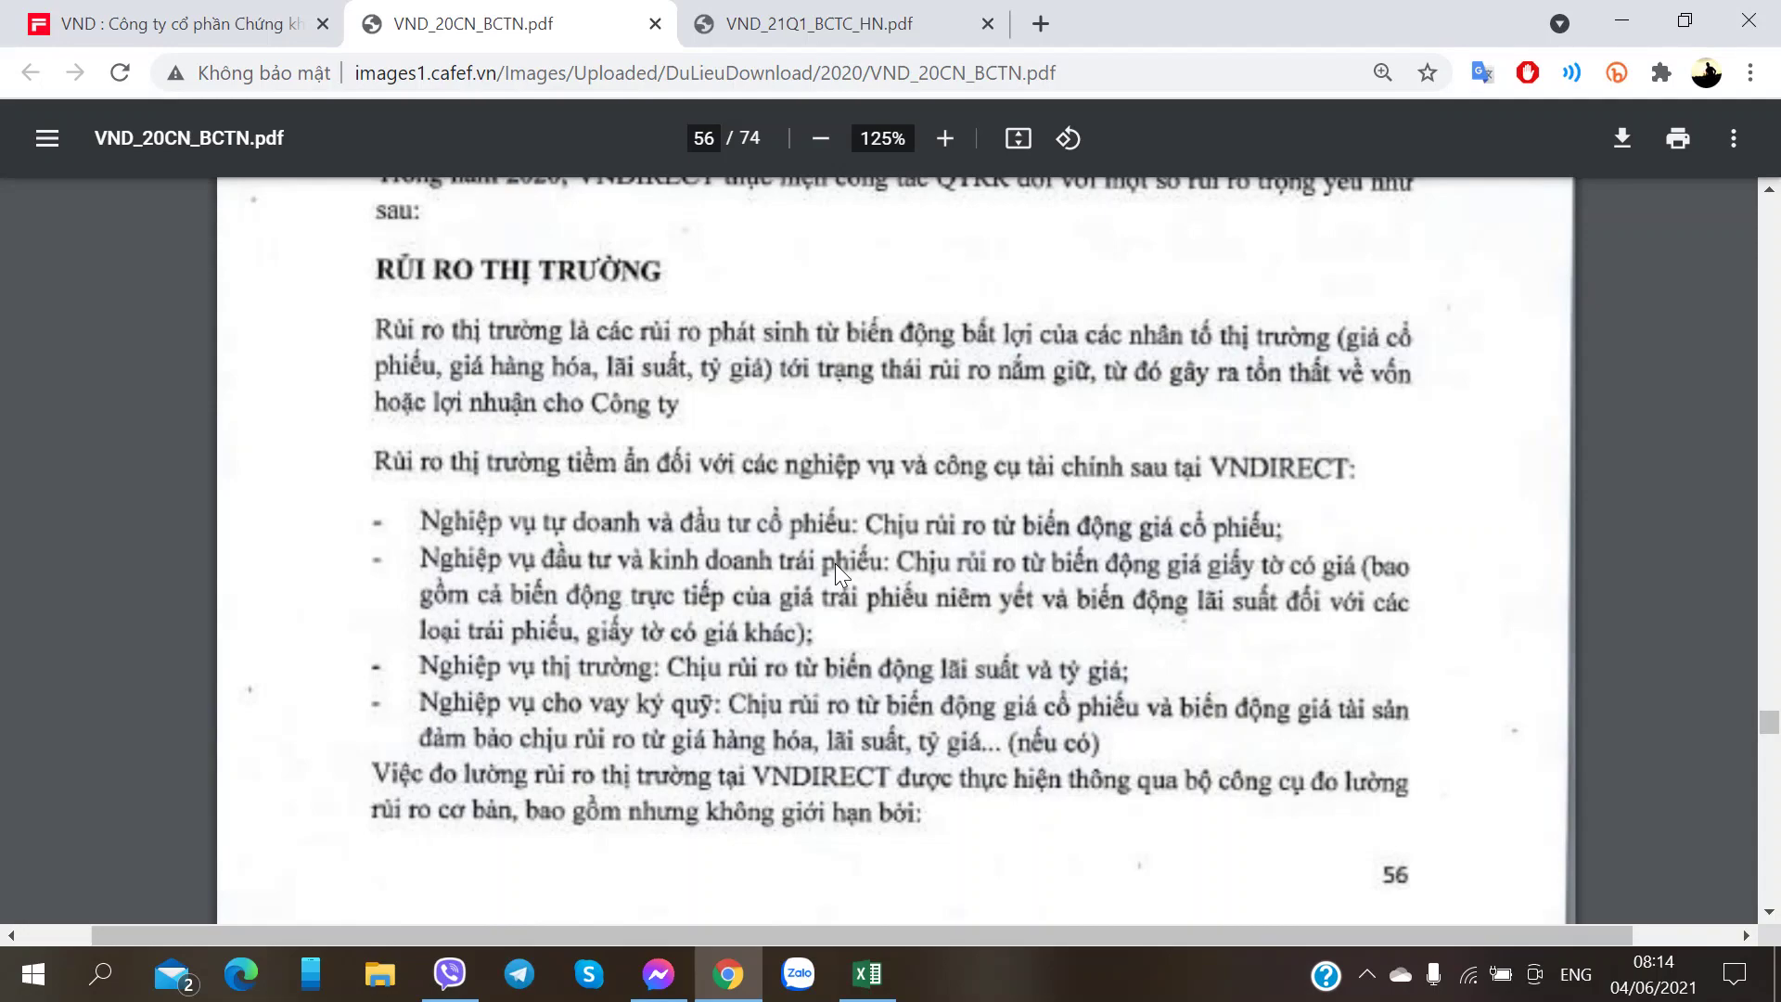
{"action": "scroll", "coordinate": [807, 571], "scroll_direction": "down", "scroll_amount": 2}
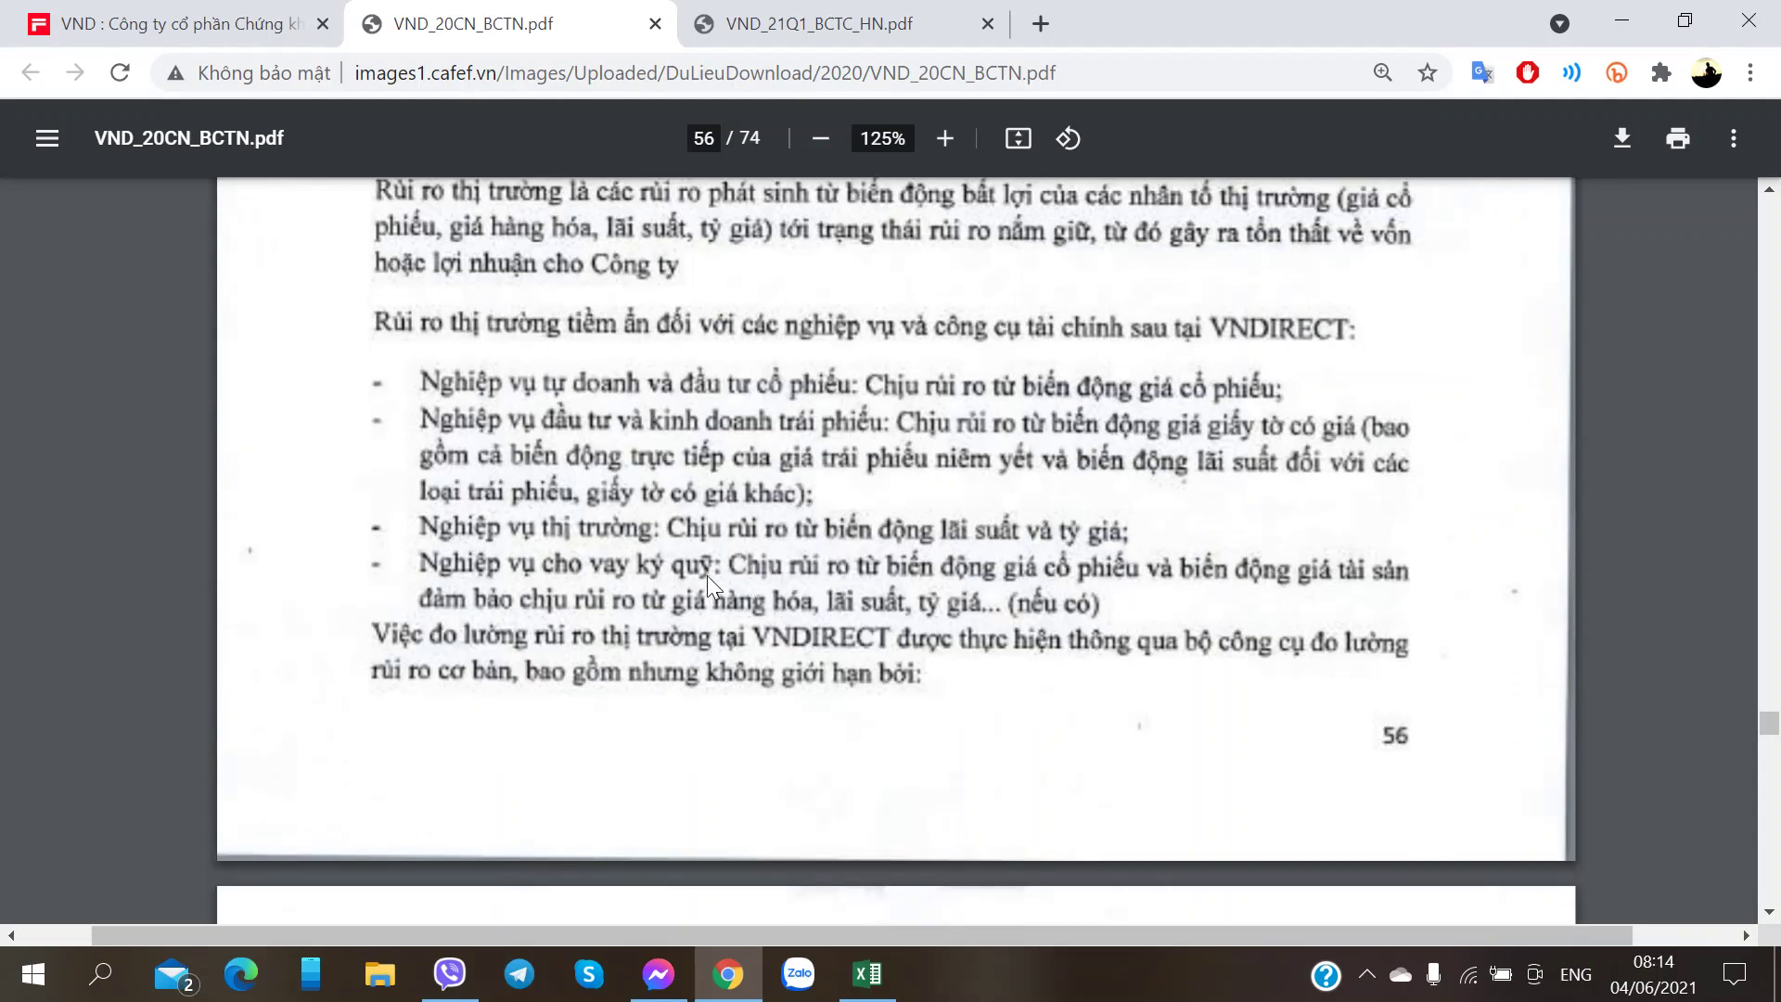
{"action": "scroll", "coordinate": [707, 575], "scroll_direction": "down", "scroll_amount": 2}
{"action": "scroll", "coordinate": [687, 581], "scroll_direction": "down", "scroll_amount": 12}
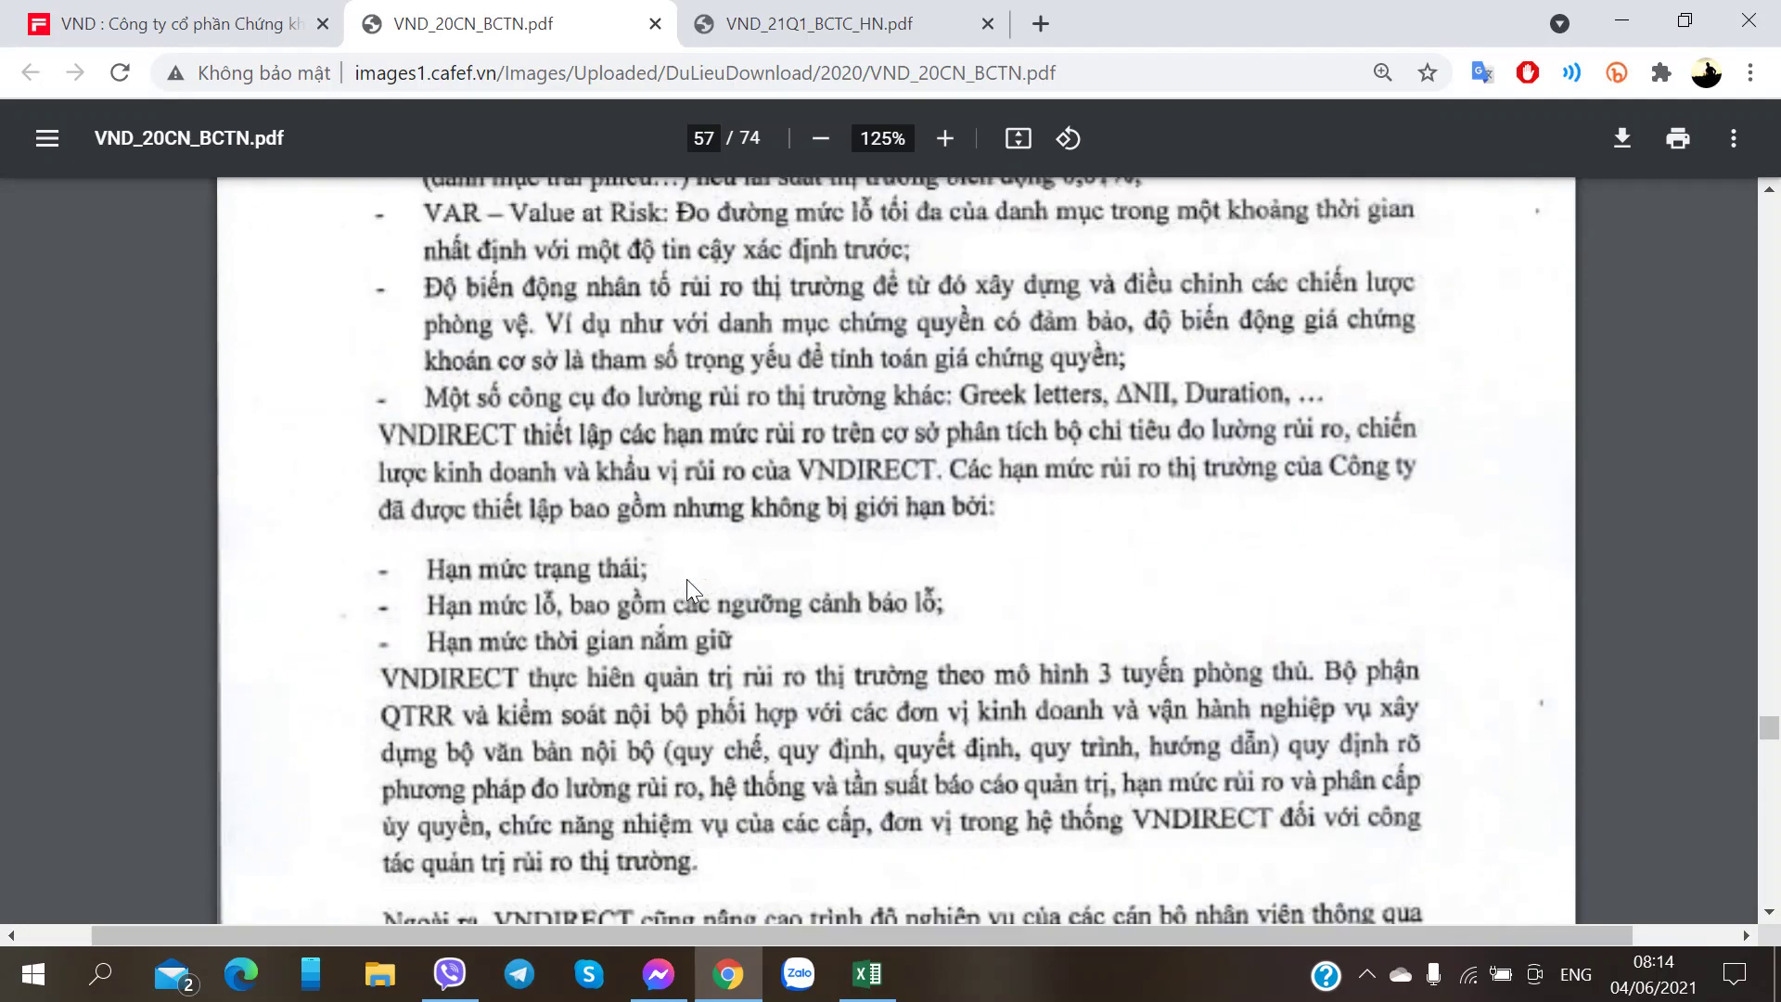
{"action": "scroll", "coordinate": [687, 579], "scroll_direction": "up", "scroll_amount": 4}
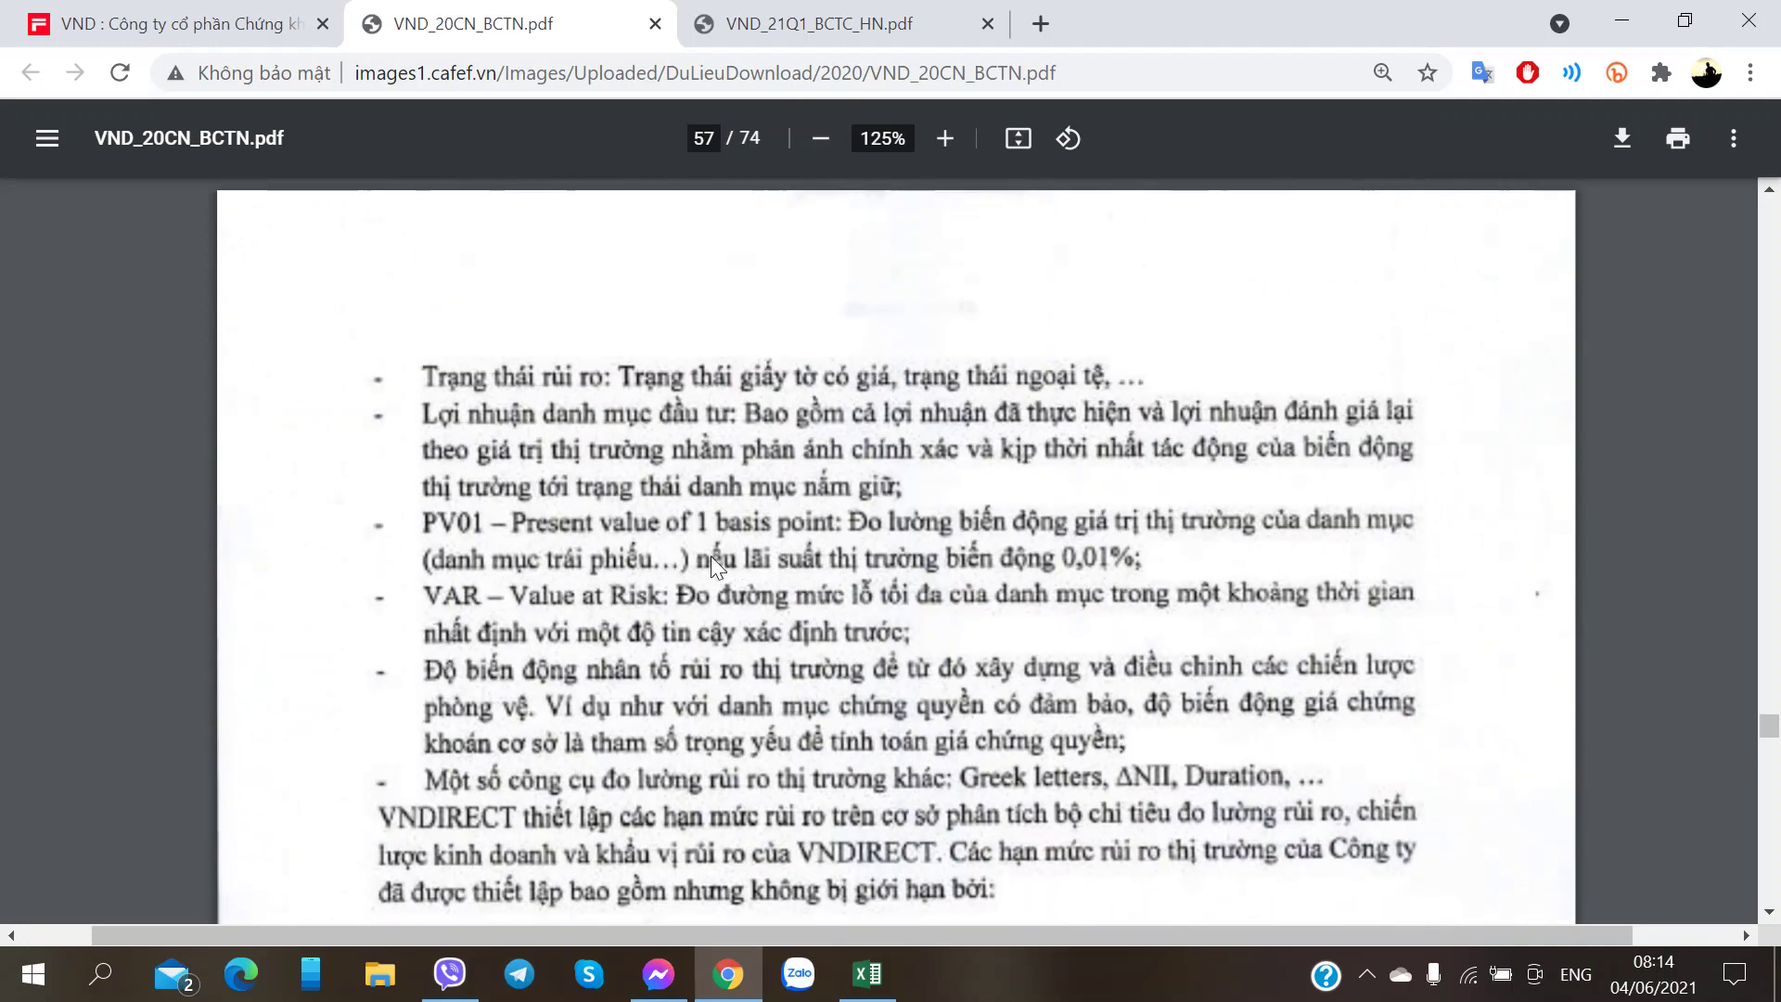
{"action": "scroll", "coordinate": [620, 637], "scroll_direction": "down", "scroll_amount": 4}
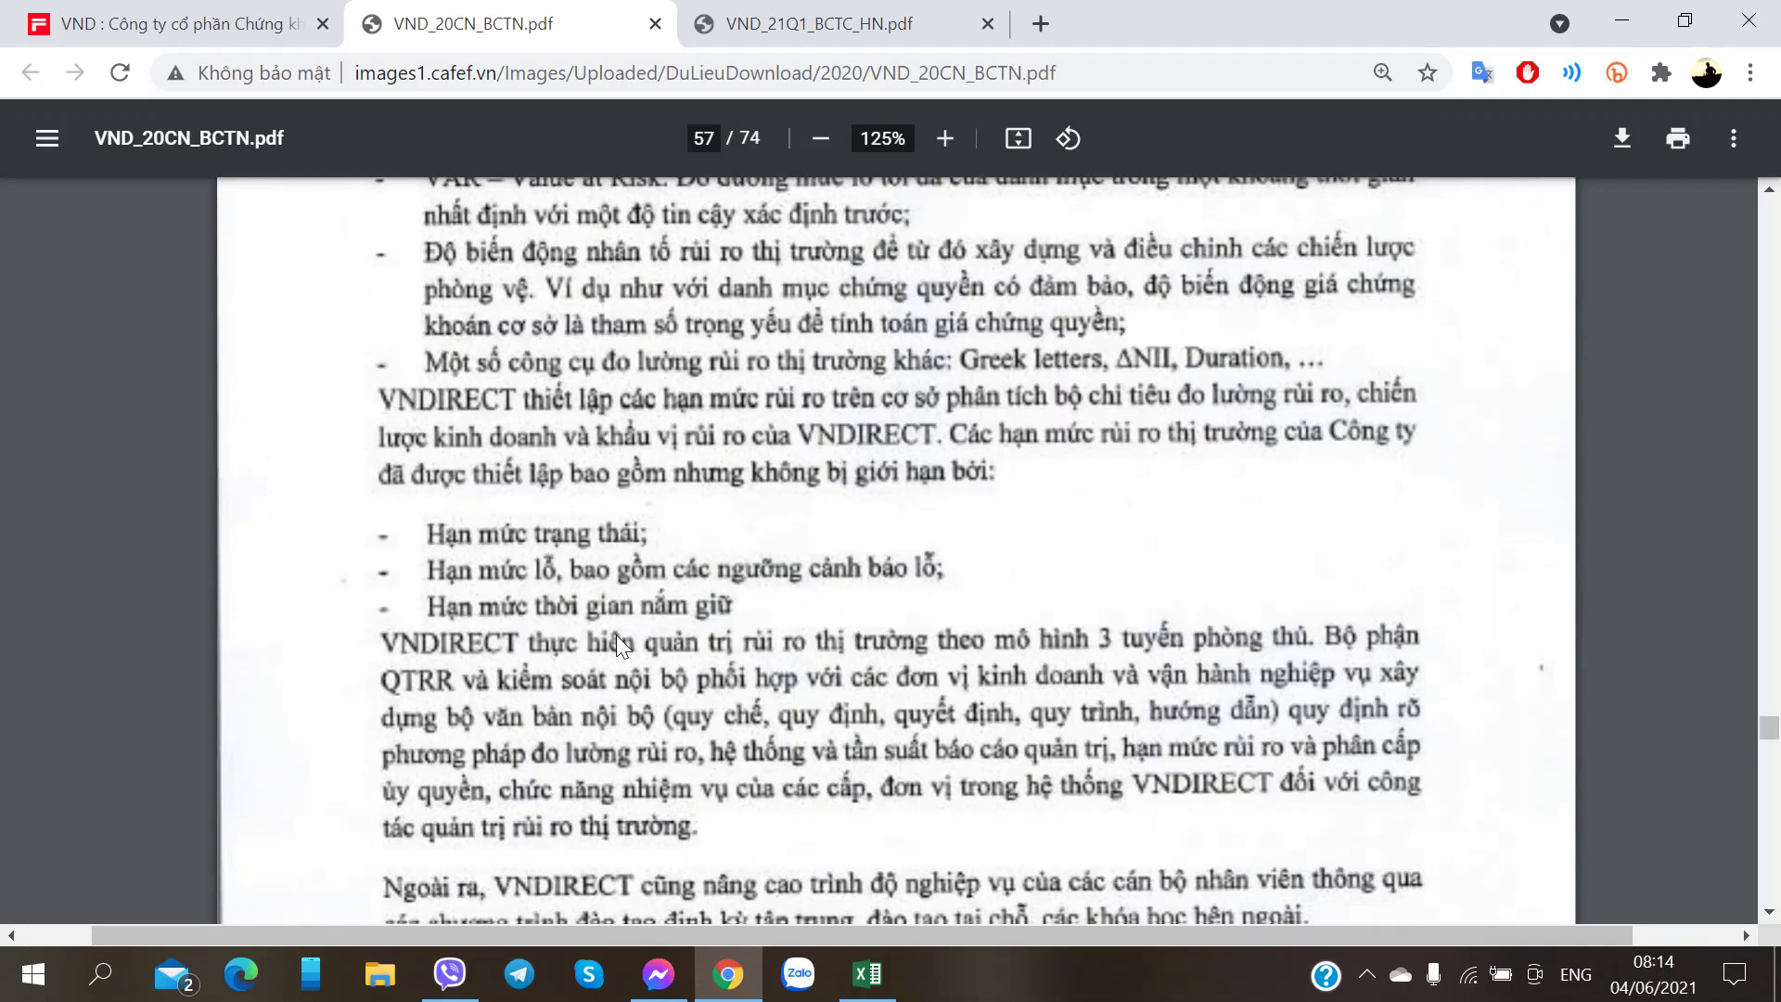
- Examine the credit risk section (Rủi ro tín dụng) on pages 57 and 58, through to the start of Rủi ro thanh toán
{"action": "scroll", "coordinate": [616, 634], "scroll_direction": "down", "scroll_amount": 9}
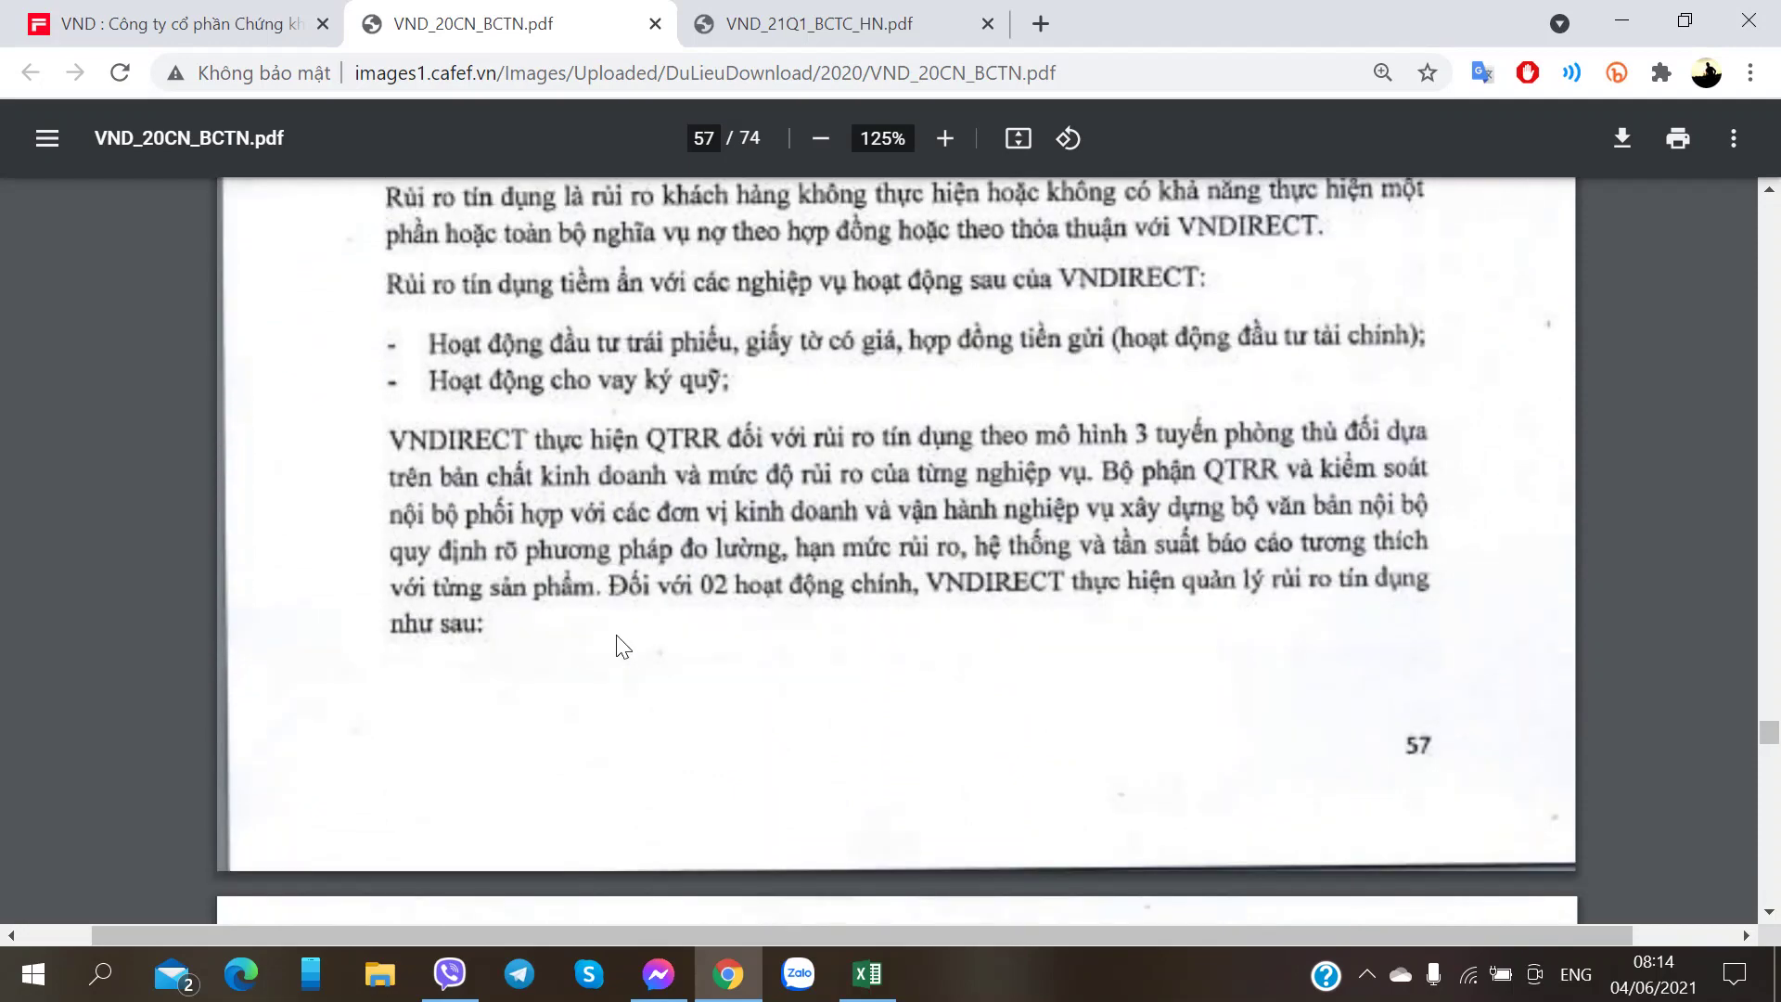
{"action": "scroll", "coordinate": [617, 636], "scroll_direction": "down", "scroll_amount": 5}
{"action": "scroll", "coordinate": [617, 636], "scroll_direction": "up", "scroll_amount": 8}
{"action": "scroll", "coordinate": [617, 636], "scroll_direction": "down", "scroll_amount": 2}
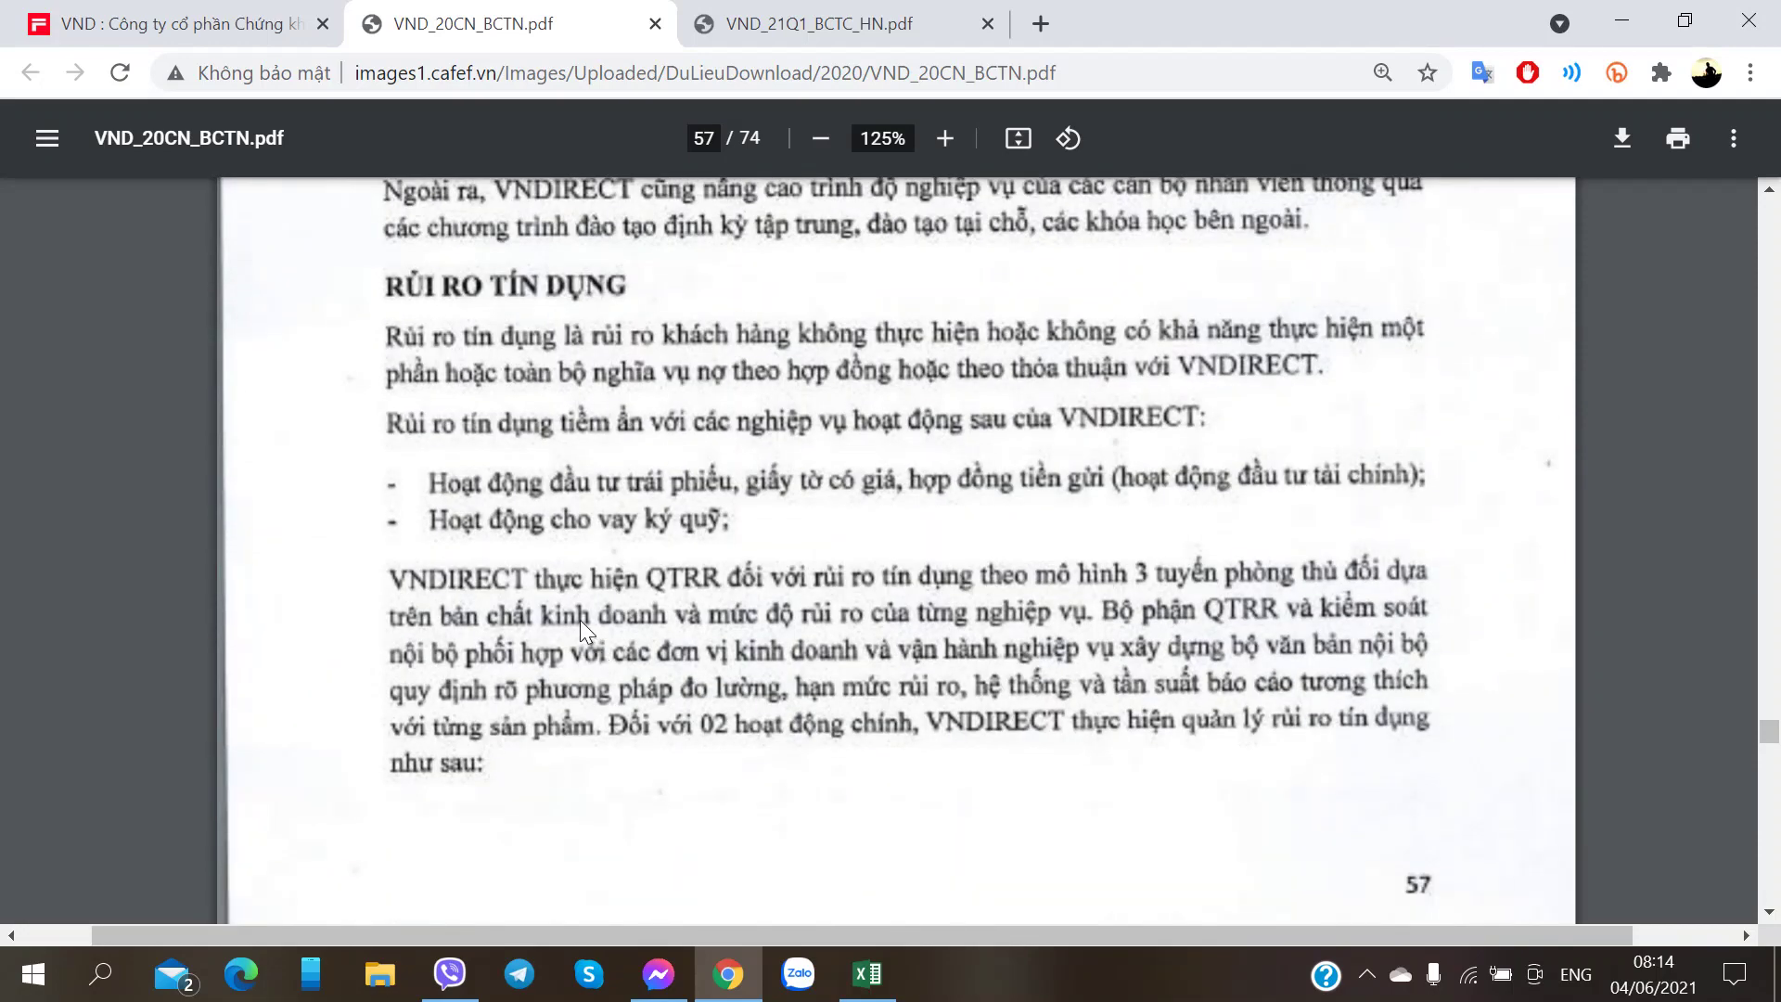
{"action": "scroll", "coordinate": [579, 618], "scroll_direction": "down", "scroll_amount": 8}
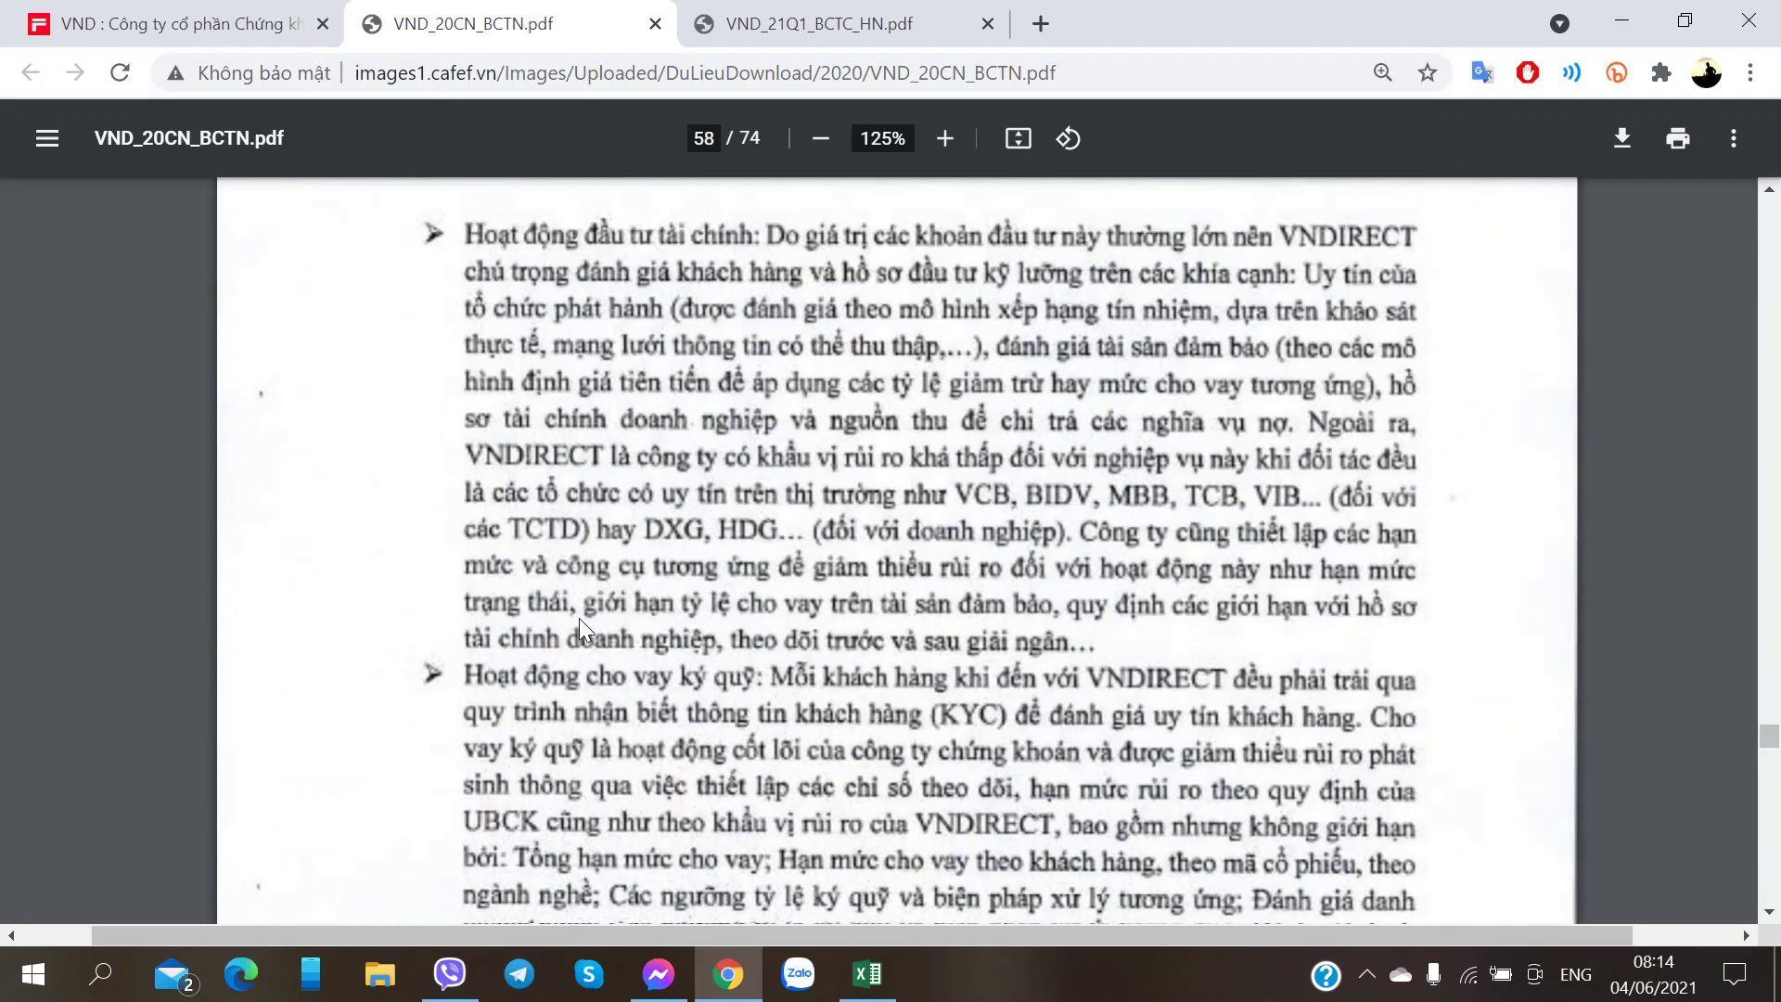
{"action": "scroll", "coordinate": [579, 618], "scroll_direction": "up", "scroll_amount": 9}
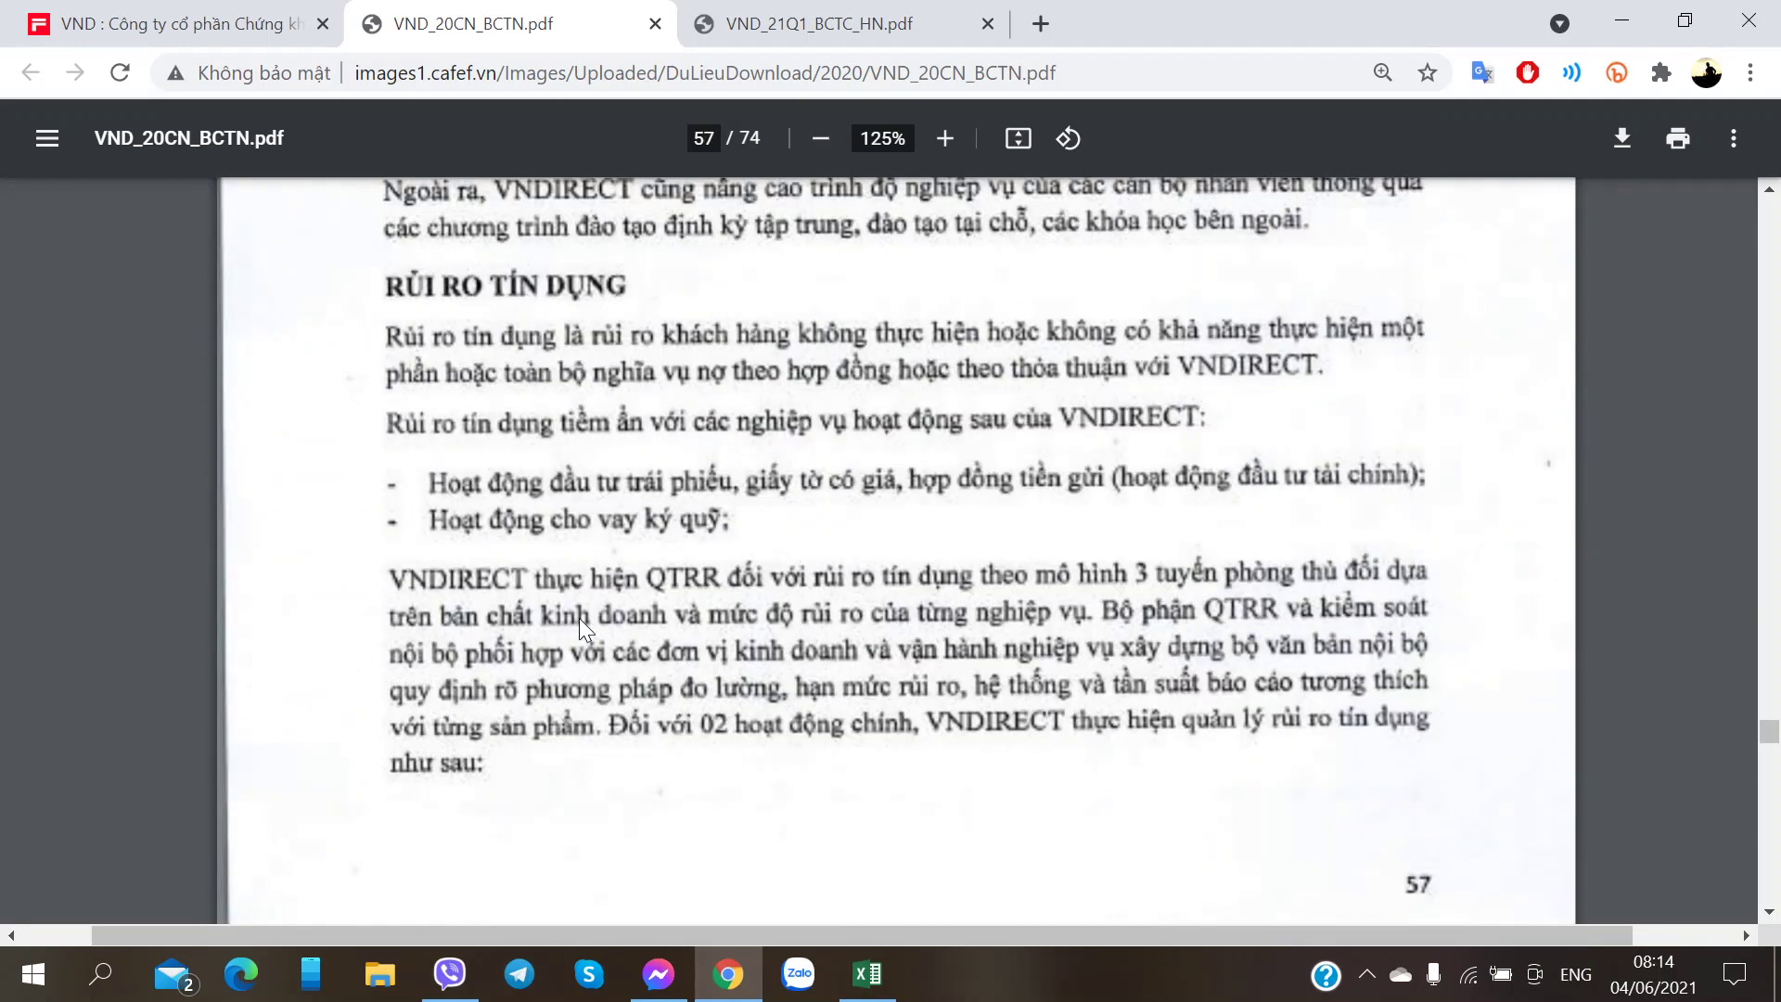
{"action": "scroll", "coordinate": [579, 618], "scroll_direction": "down", "scroll_amount": 9}
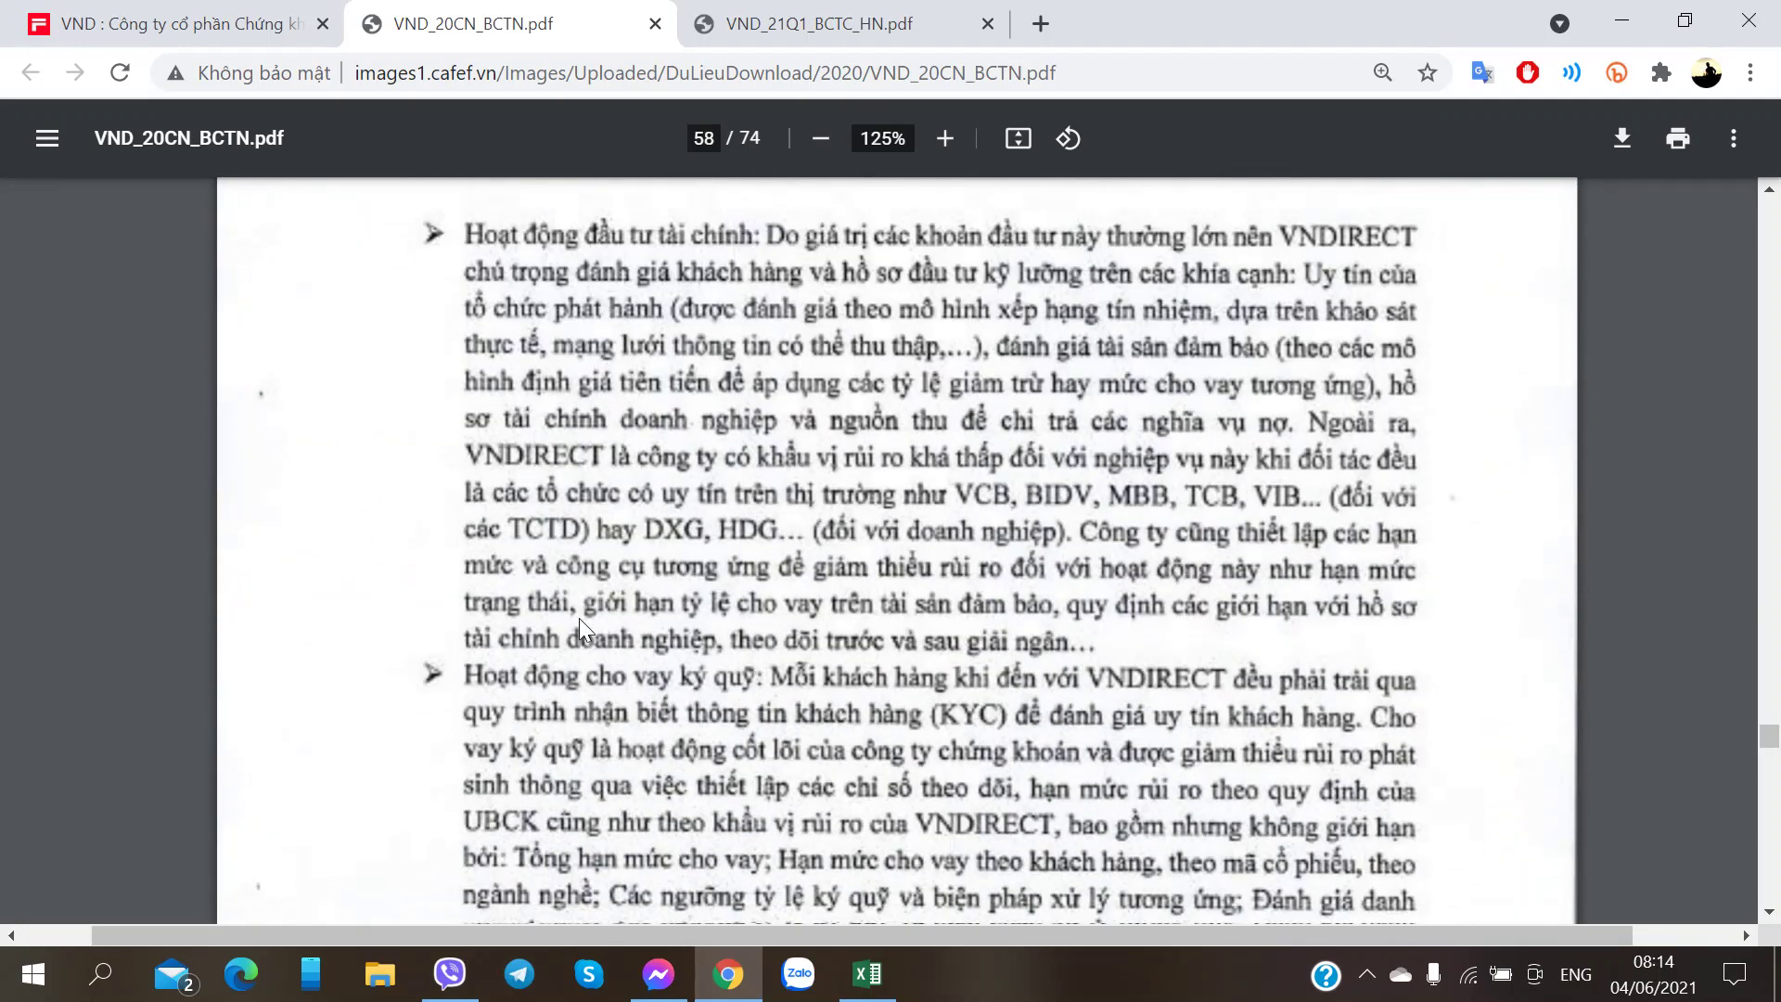
{"action": "scroll", "coordinate": [579, 618], "scroll_direction": "down", "scroll_amount": 5}
{"action": "scroll", "coordinate": [579, 617], "scroll_direction": "up", "scroll_amount": 5}
{"action": "scroll", "coordinate": [579, 618], "scroll_direction": "down", "scroll_amount": 7}
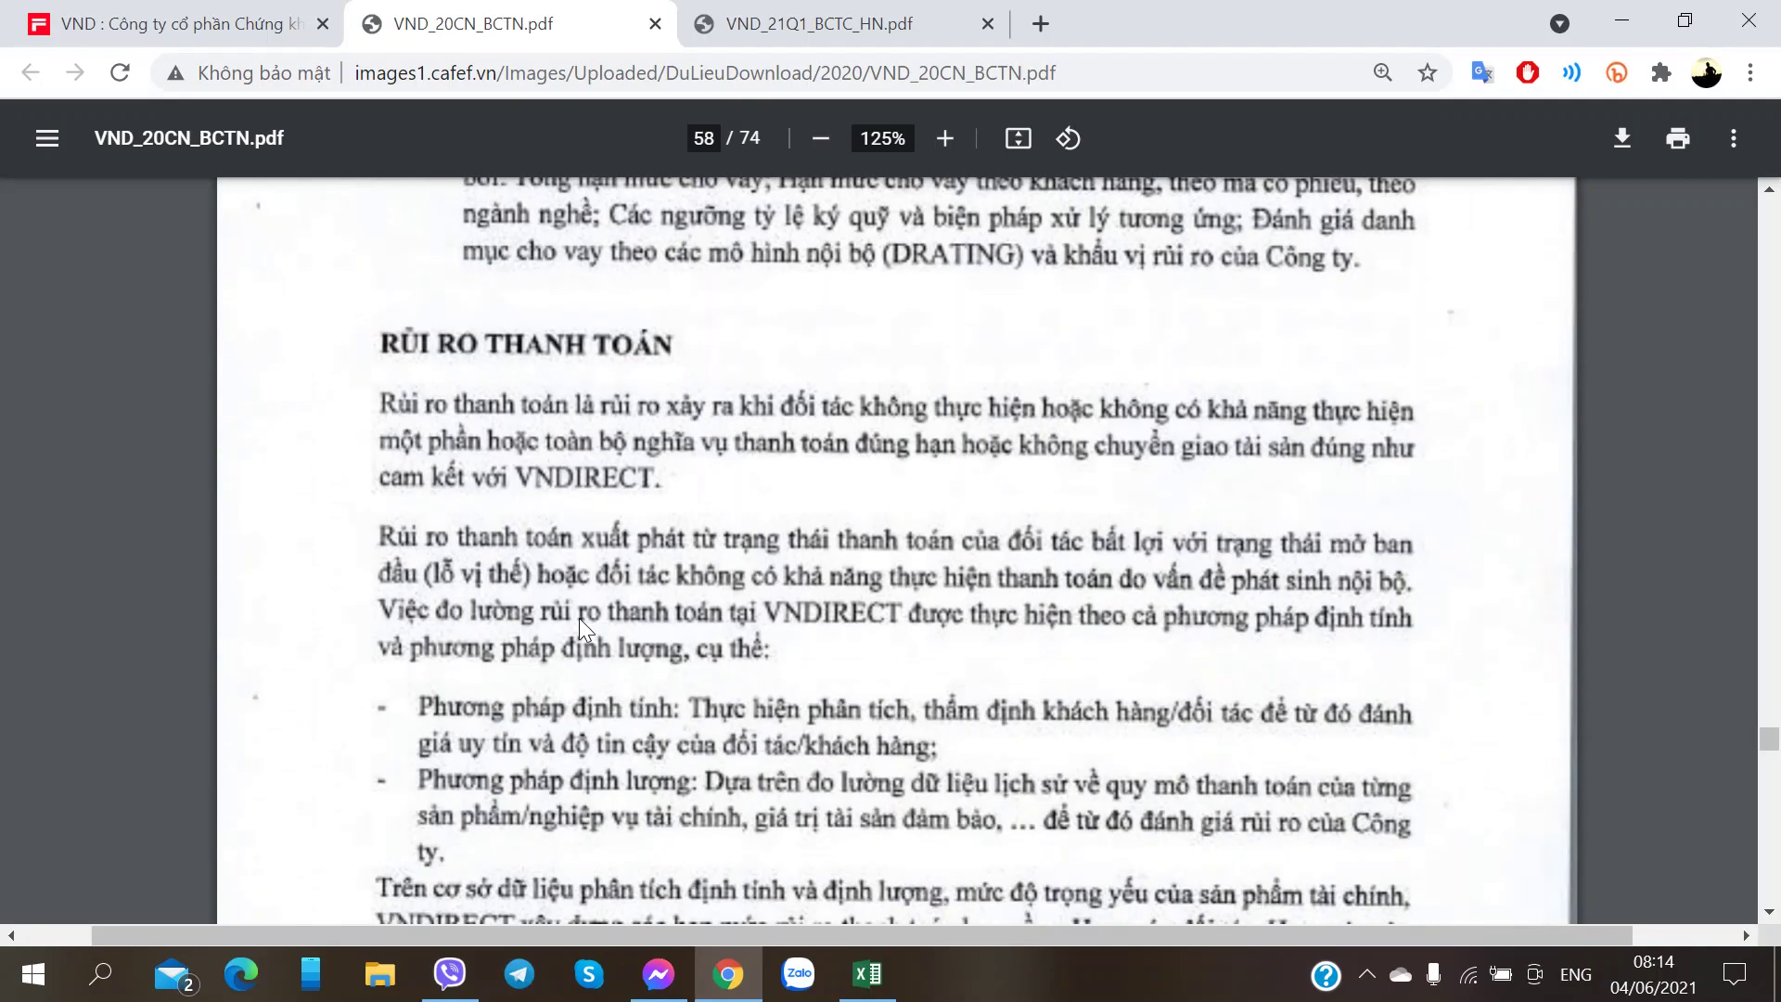
- Return to the Quy trình QTRR section and review the risk identification and risk measurement parts on page 55
{"action": "scroll", "coordinate": [579, 617], "scroll_direction": "up", "scroll_amount": 20}
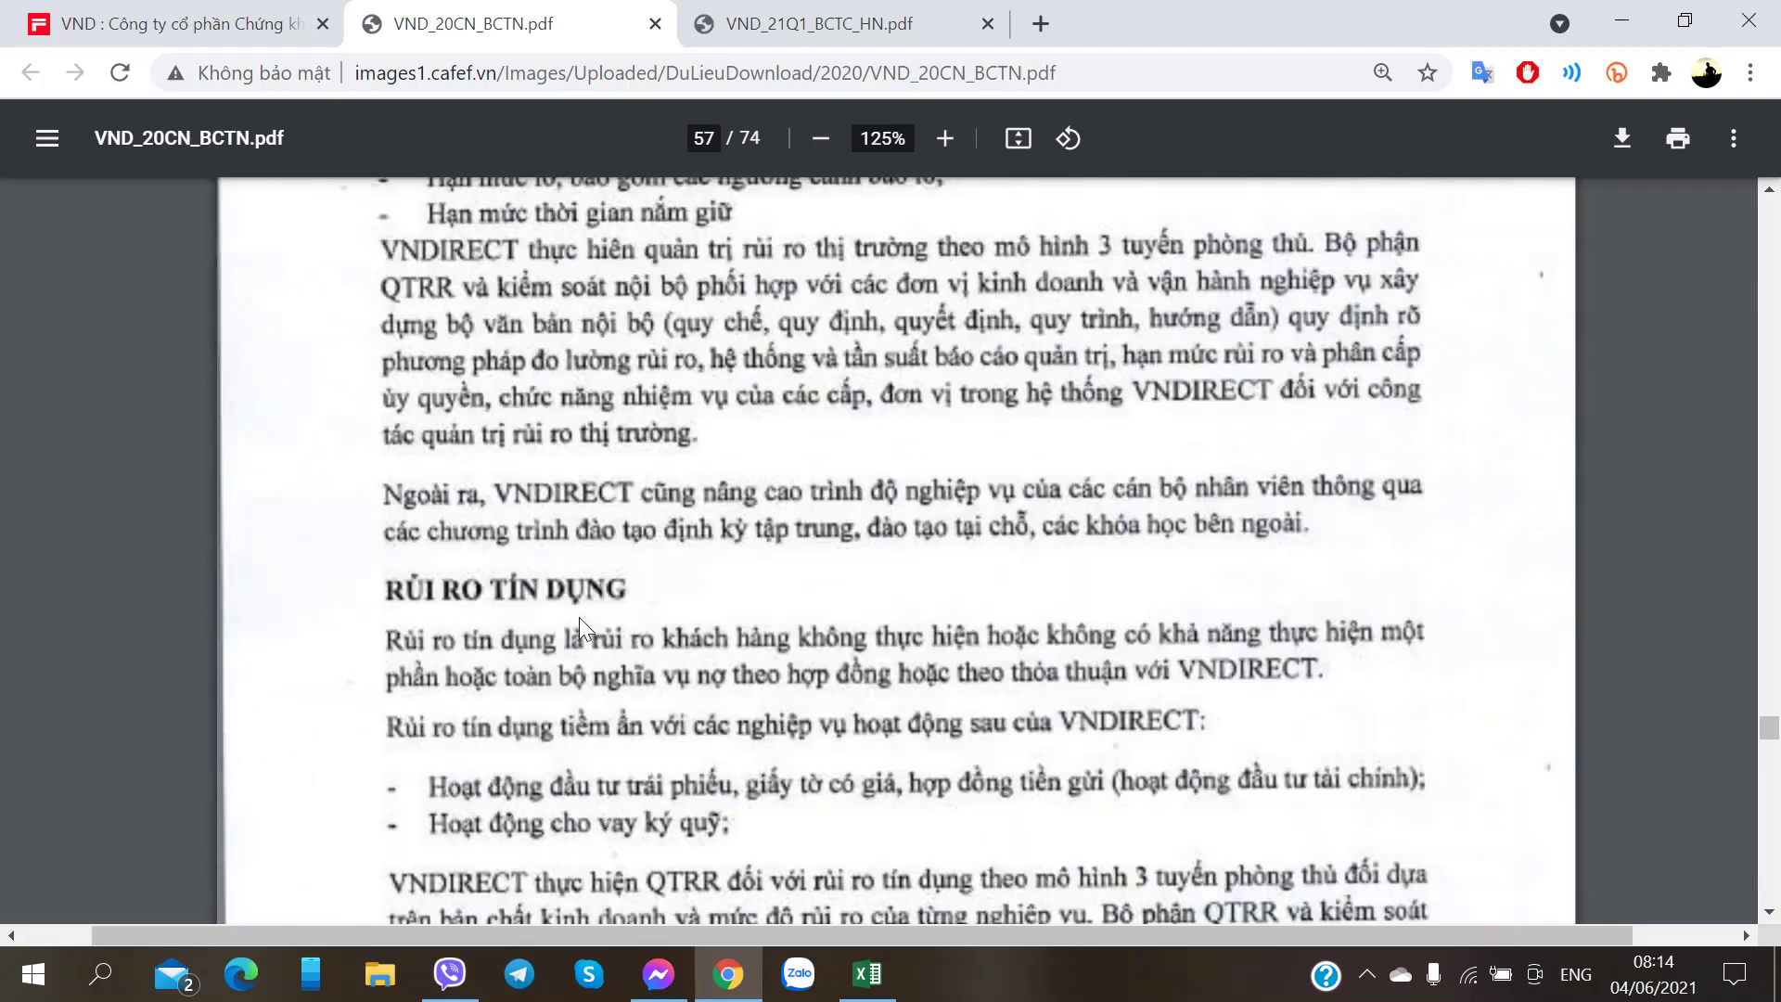
{"action": "scroll", "coordinate": [577, 616], "scroll_direction": "up", "scroll_amount": 20}
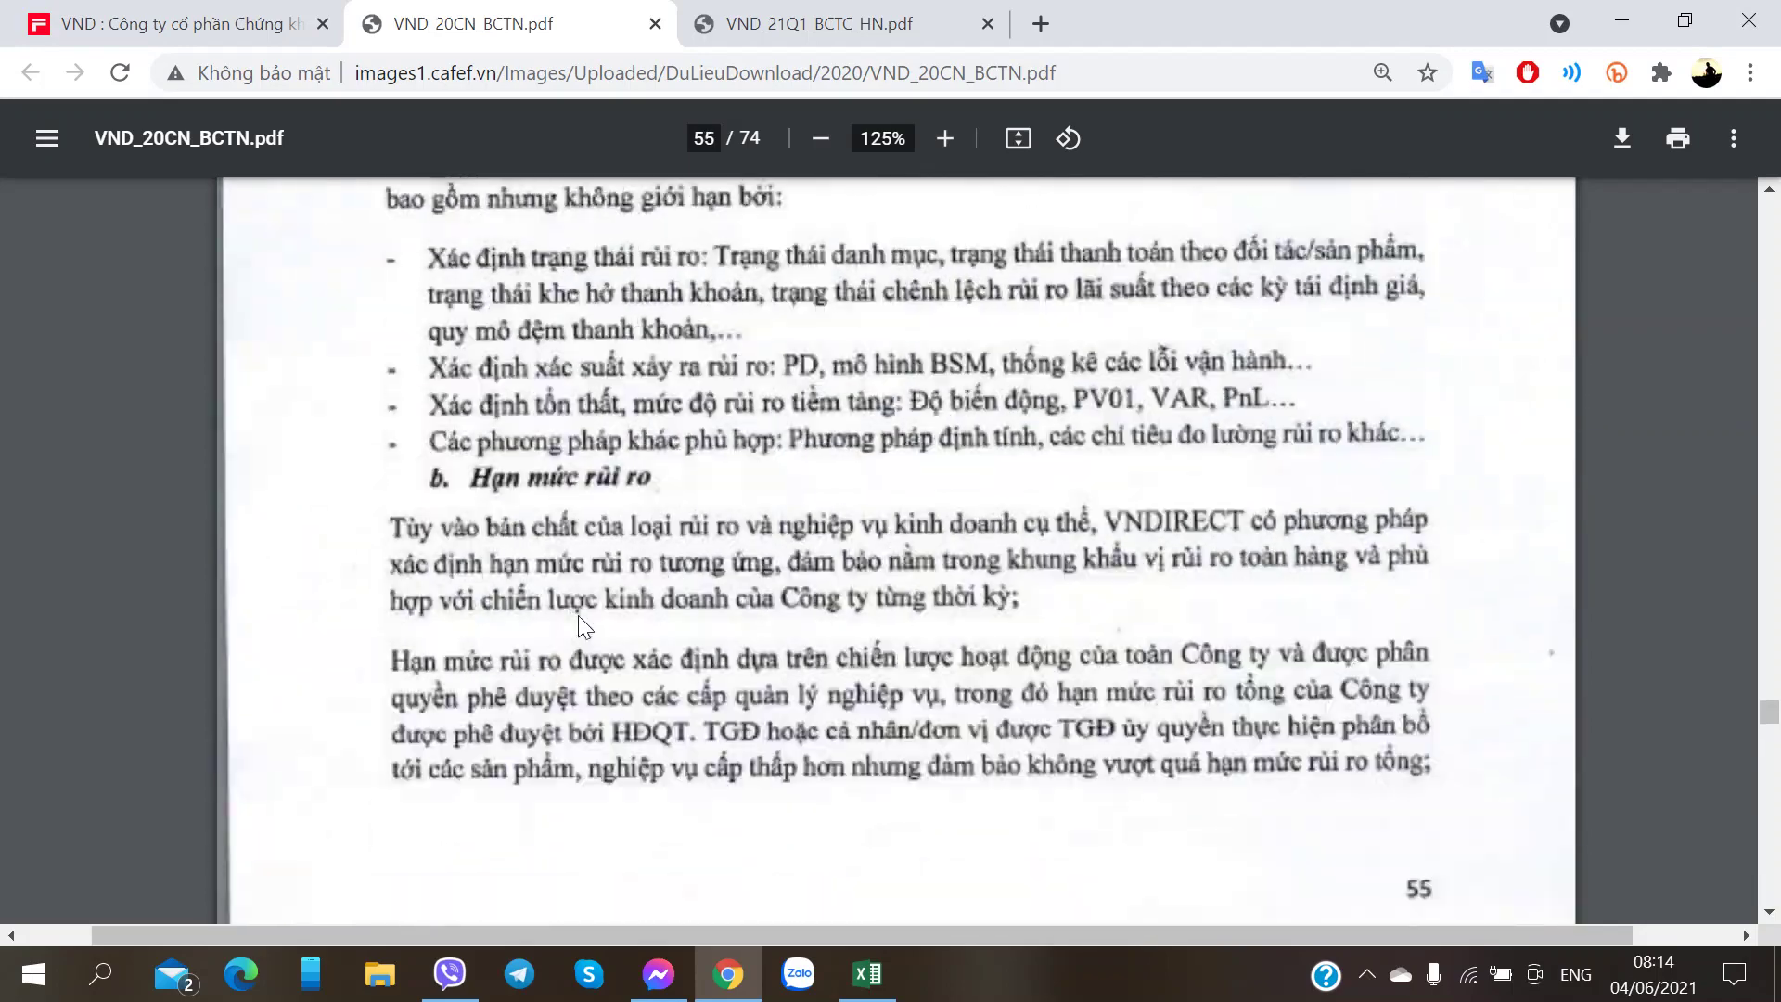
{"action": "scroll", "coordinate": [577, 616], "scroll_direction": "up", "scroll_amount": 20}
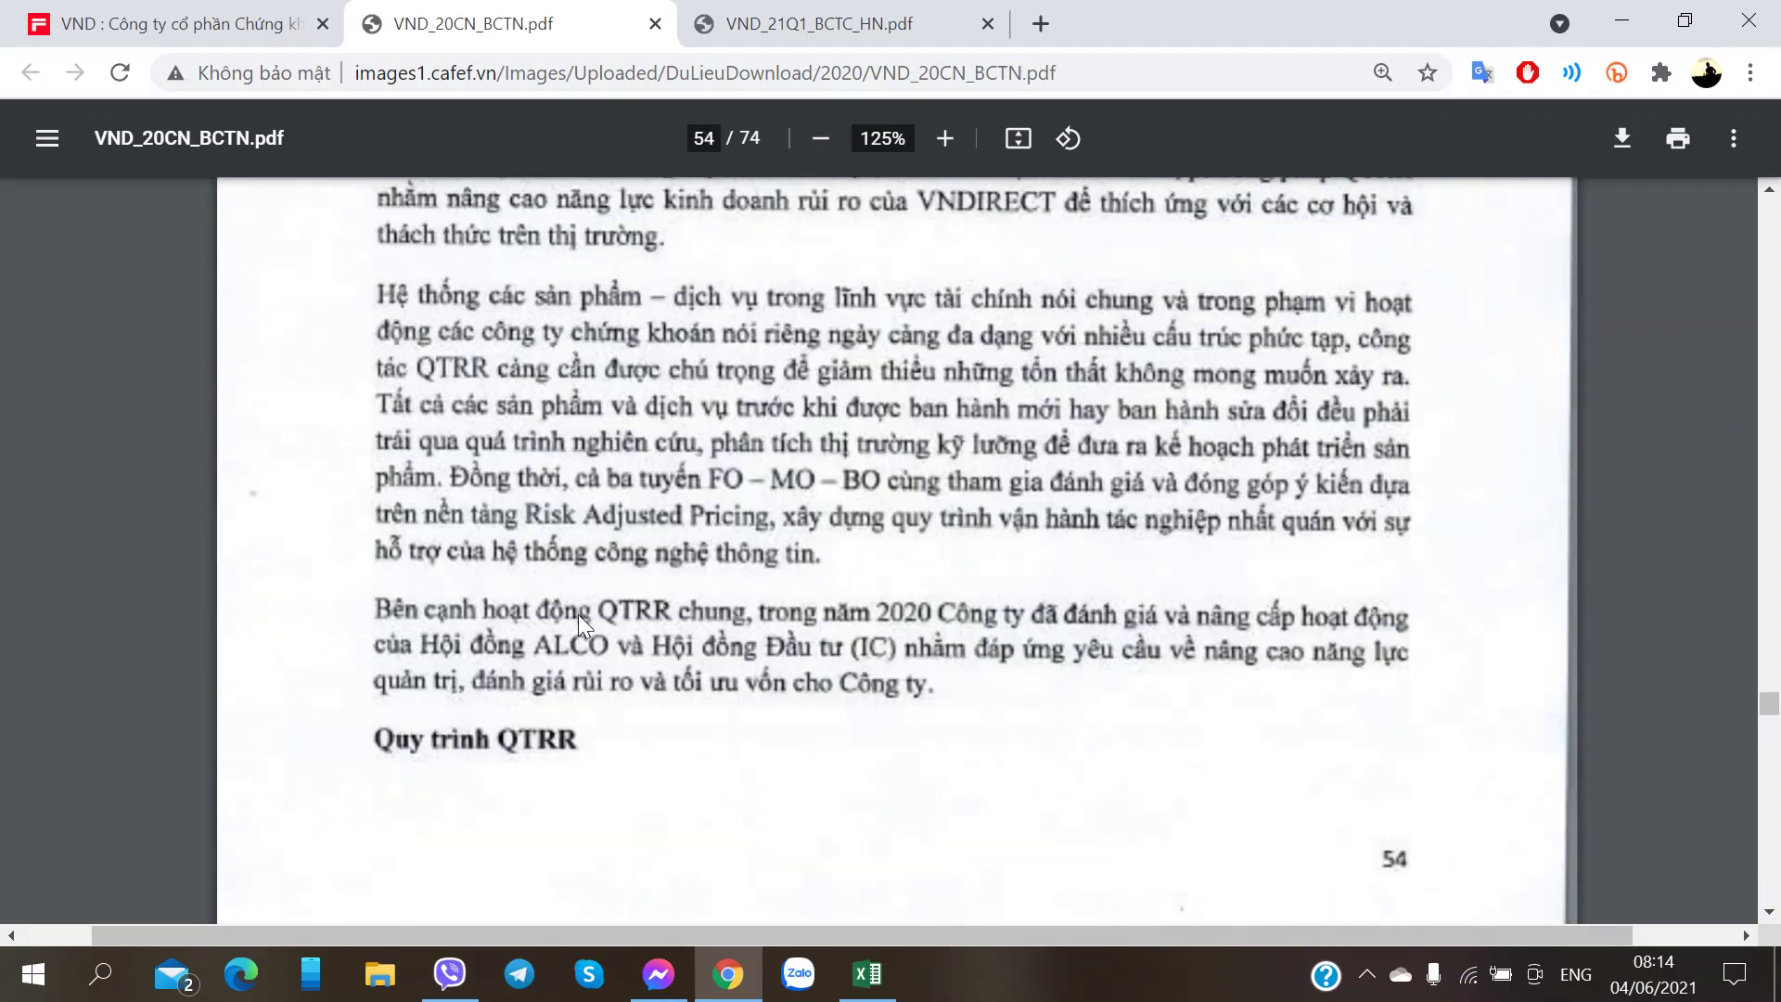
{"action": "scroll", "coordinate": [577, 614], "scroll_direction": "up", "scroll_amount": 3}
{"action": "scroll", "coordinate": [577, 614], "scroll_direction": "down", "scroll_amount": 14}
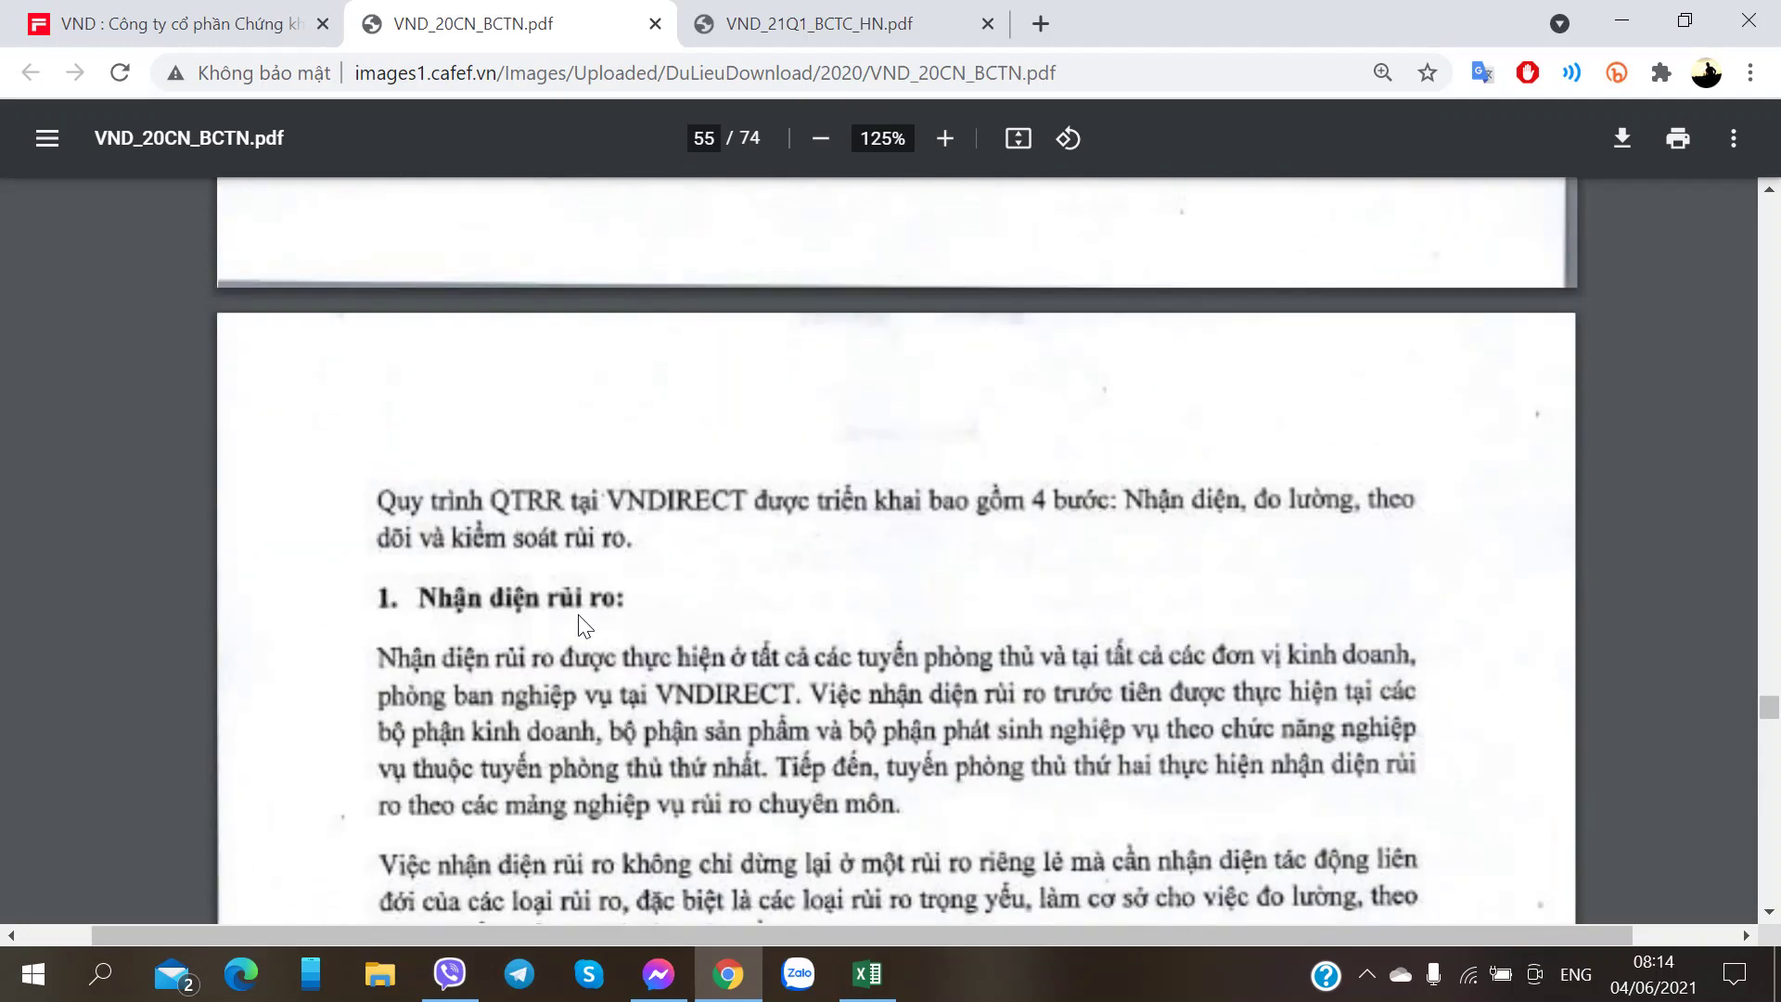
{"action": "scroll", "coordinate": [577, 614], "scroll_direction": "up", "scroll_amount": 2}
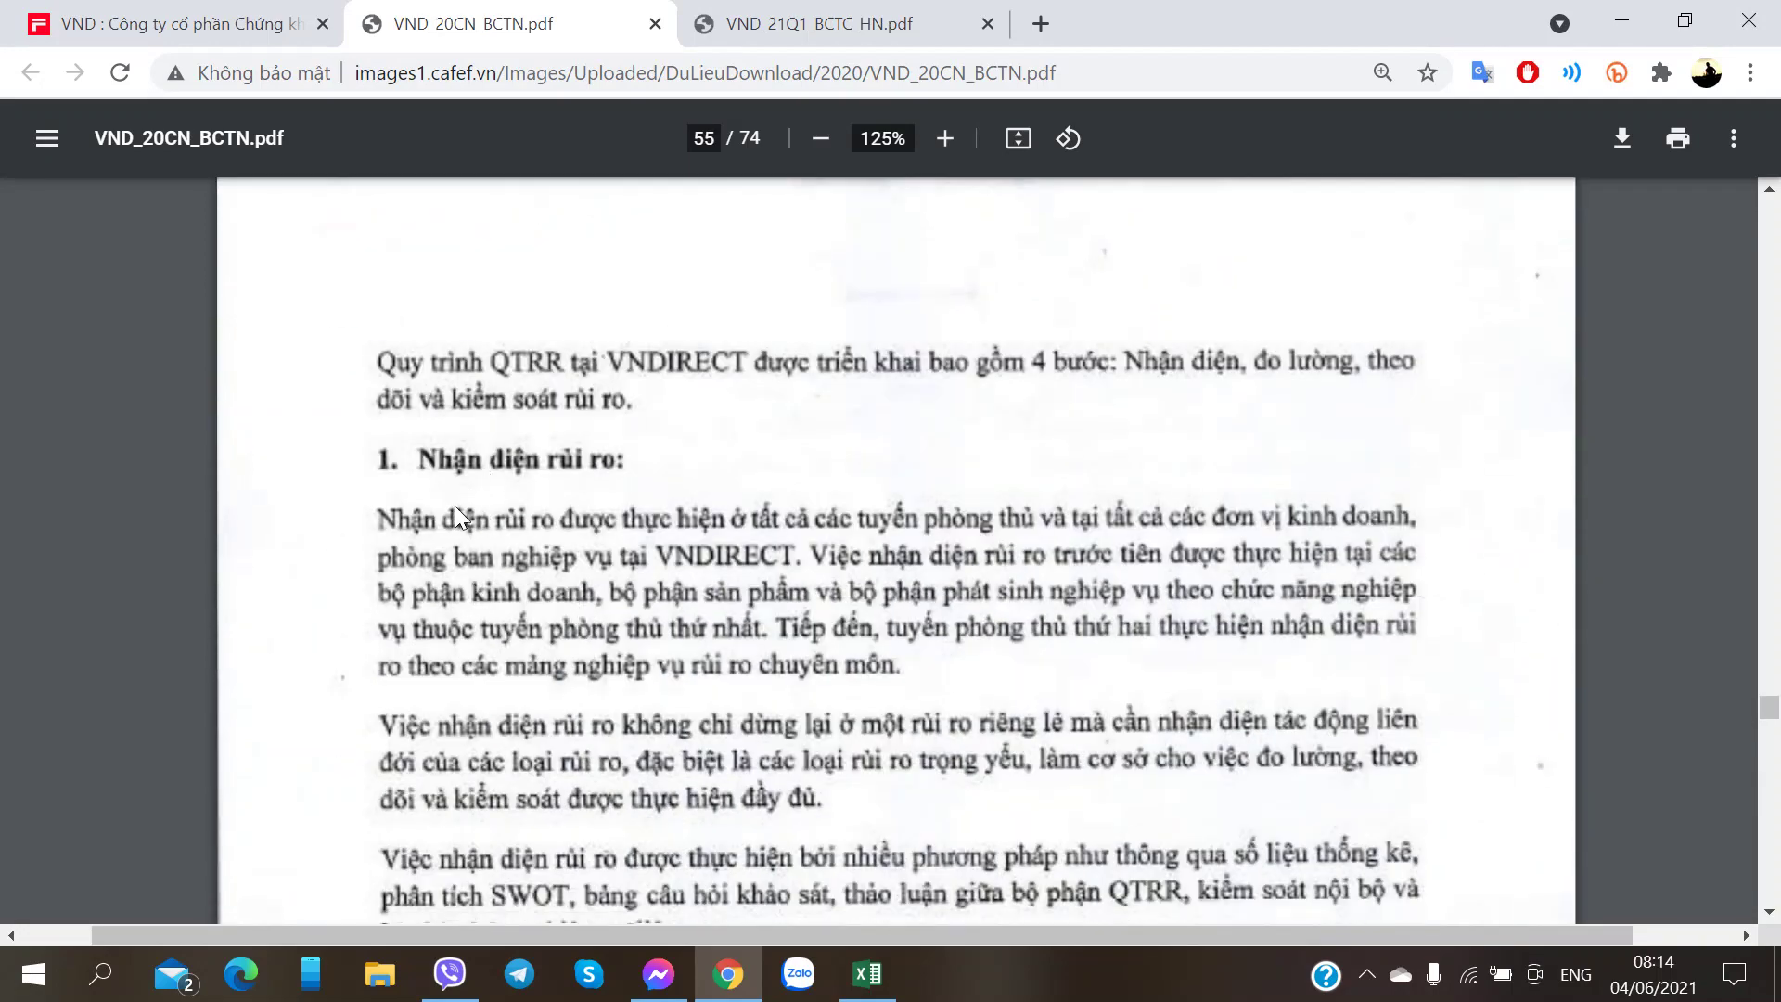
{"action": "scroll", "coordinate": [454, 505], "scroll_direction": "down", "scroll_amount": 6}
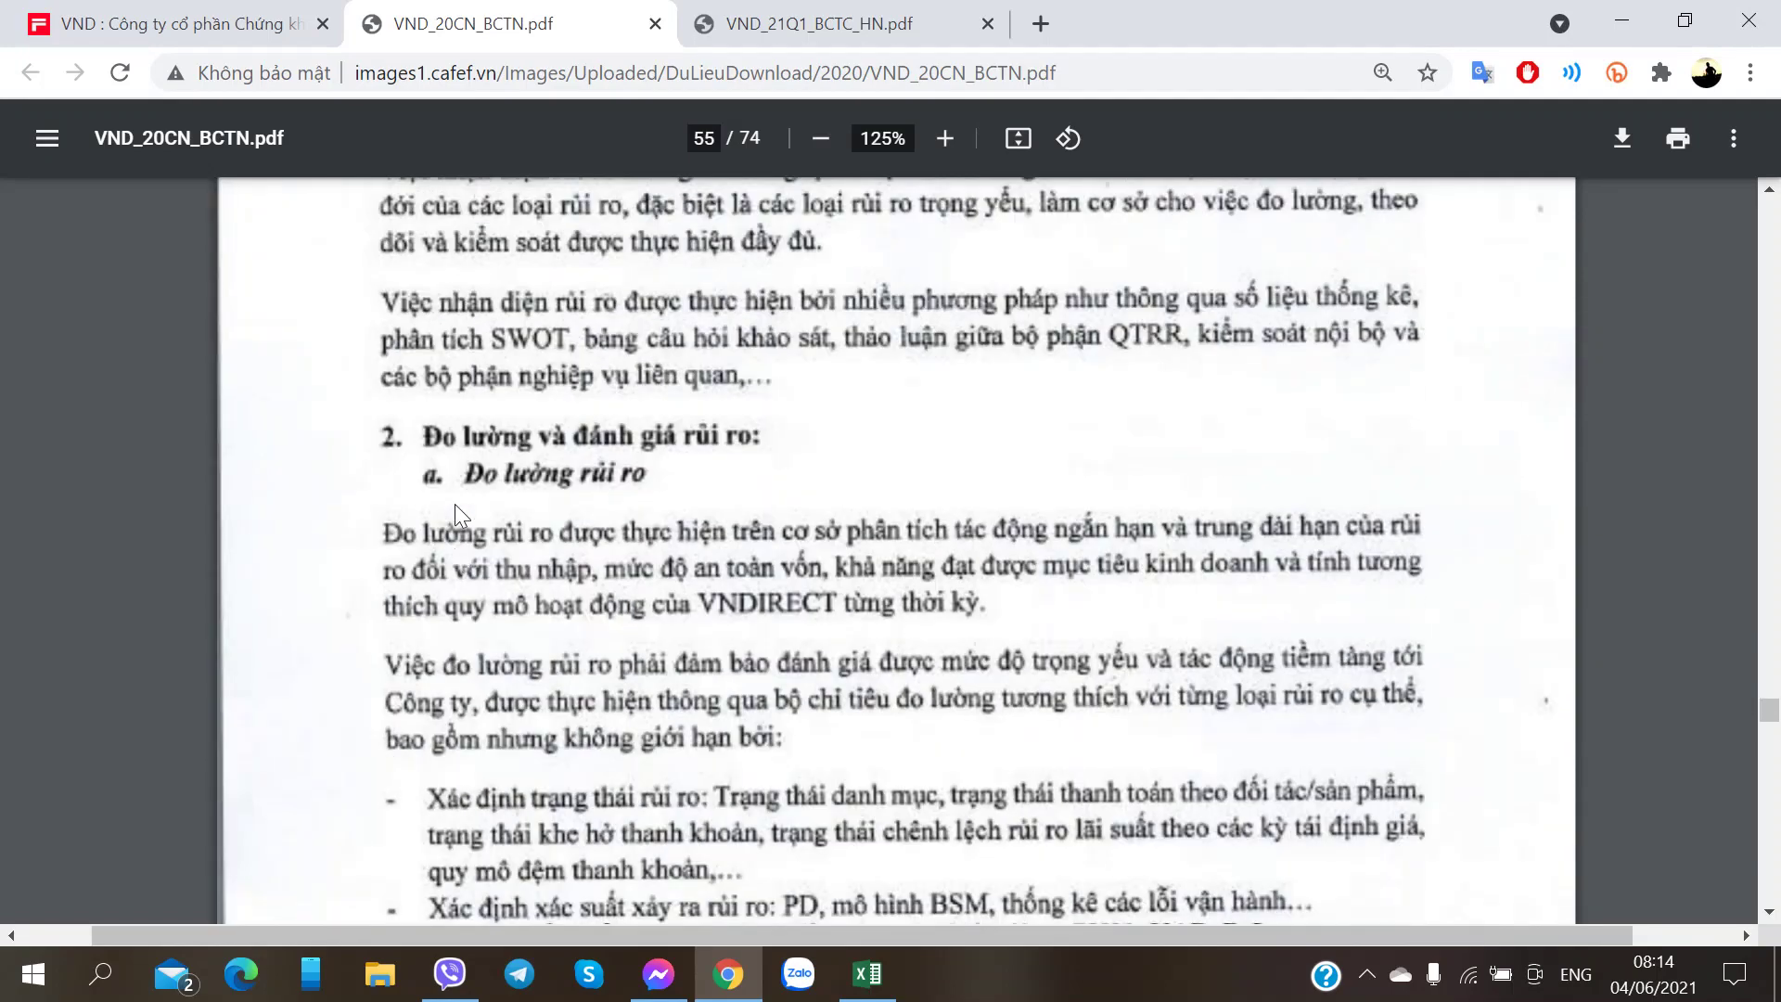
- Find the Rủi ro thị trường heading on page 56 of the report, and enter "Rủi ro Thị trường" in cell E201 of the Excel worksheet
{"action": "scroll", "coordinate": [454, 503], "scroll_direction": "down", "scroll_amount": 20}
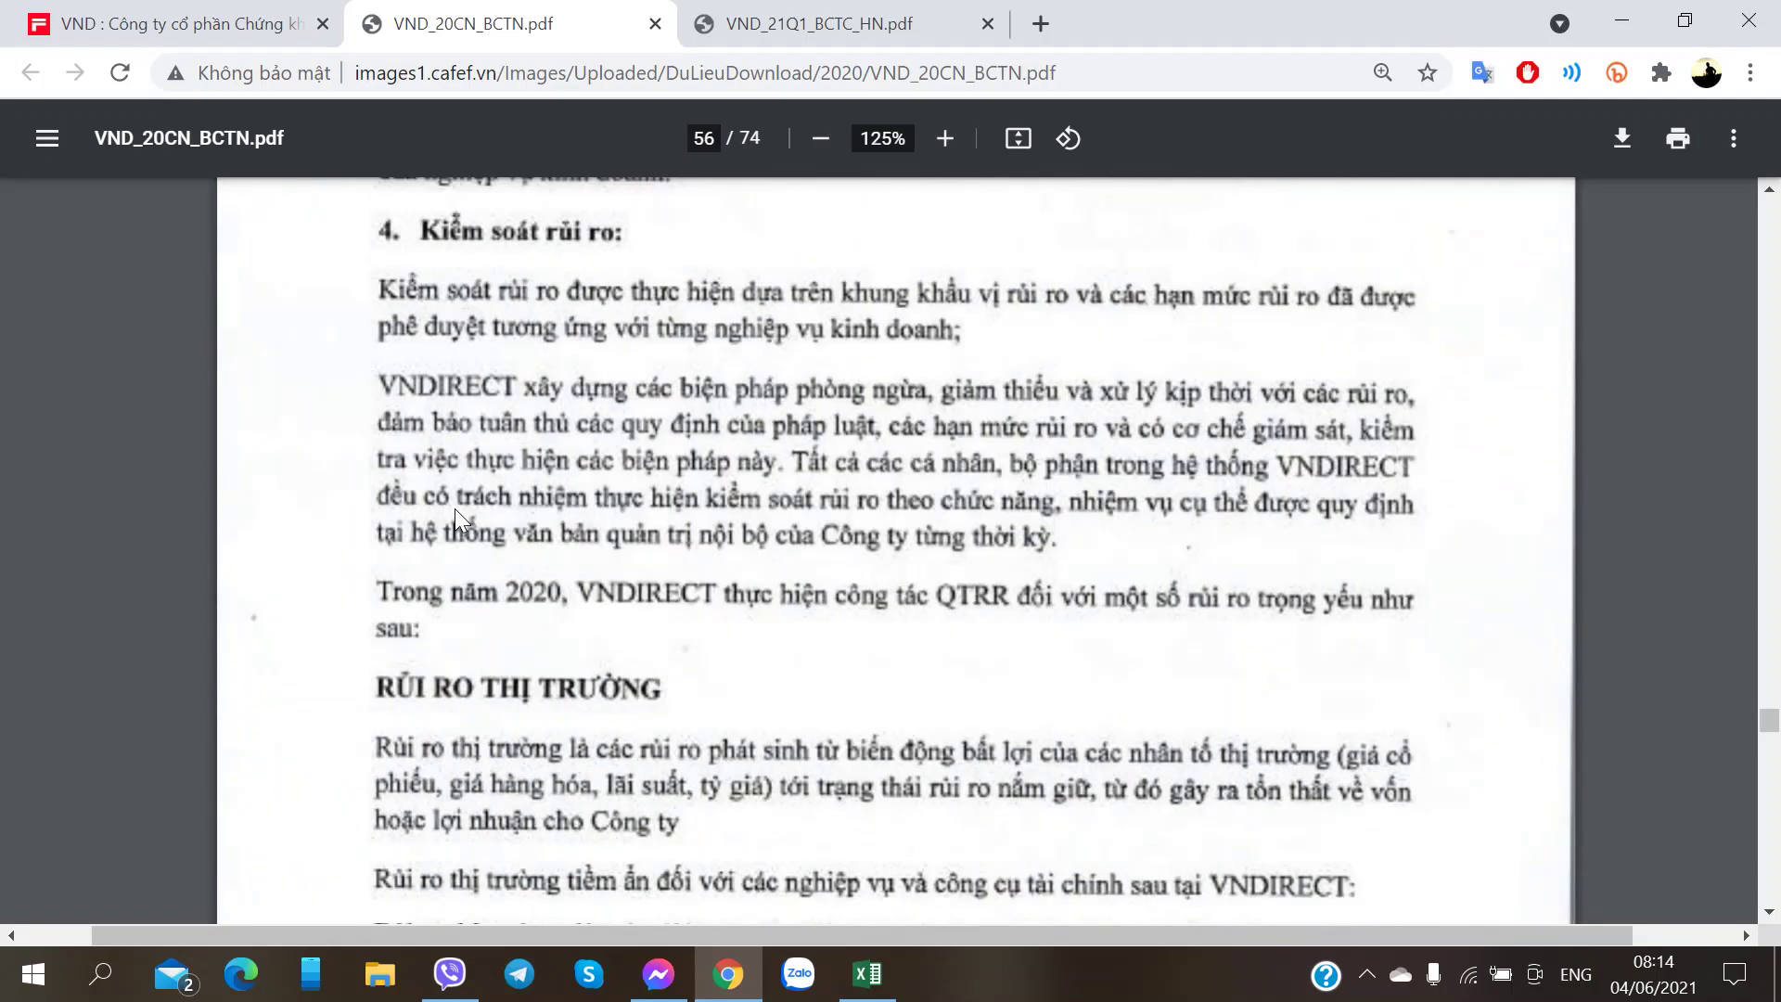
{"action": "scroll", "coordinate": [454, 508], "scroll_direction": "down", "scroll_amount": 5}
{"action": "scroll", "coordinate": [455, 506], "scroll_direction": "up", "scroll_amount": 5}
{"action": "scroll", "coordinate": [454, 507], "scroll_direction": "down", "scroll_amount": 6}
{"action": "scroll", "coordinate": [455, 508], "scroll_direction": "up", "scroll_amount": 1}
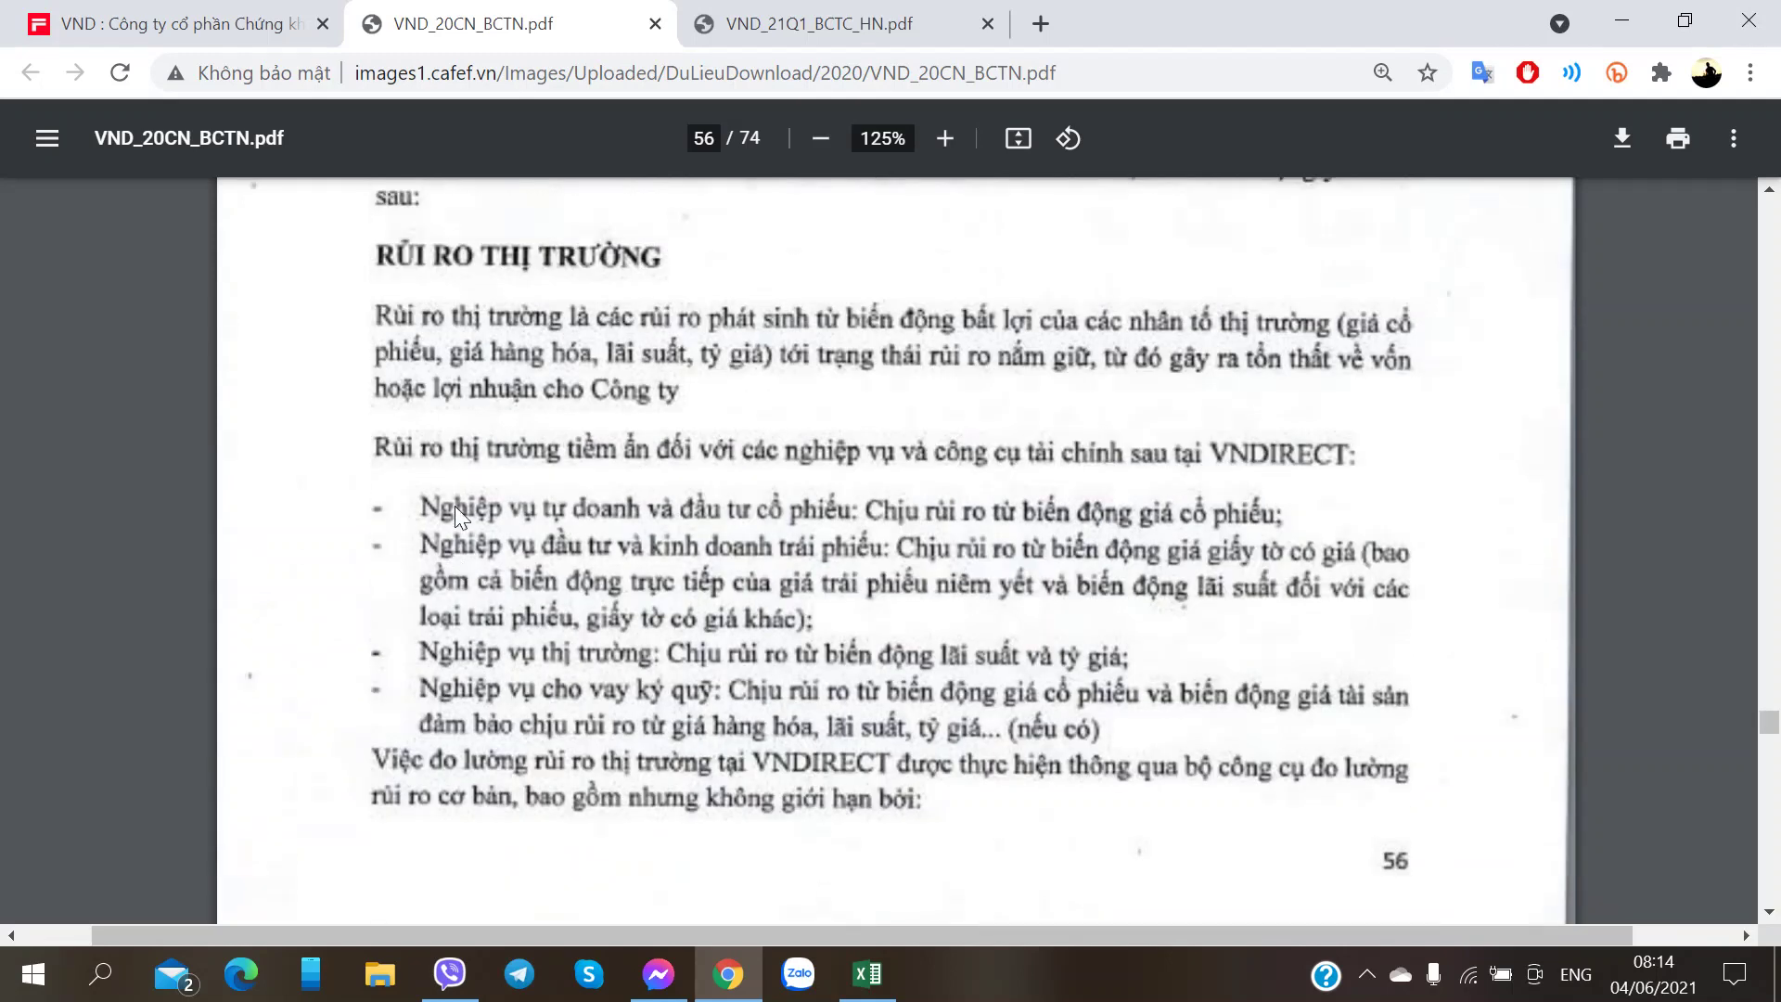
{"action": "key", "text": "alt+Tab"}
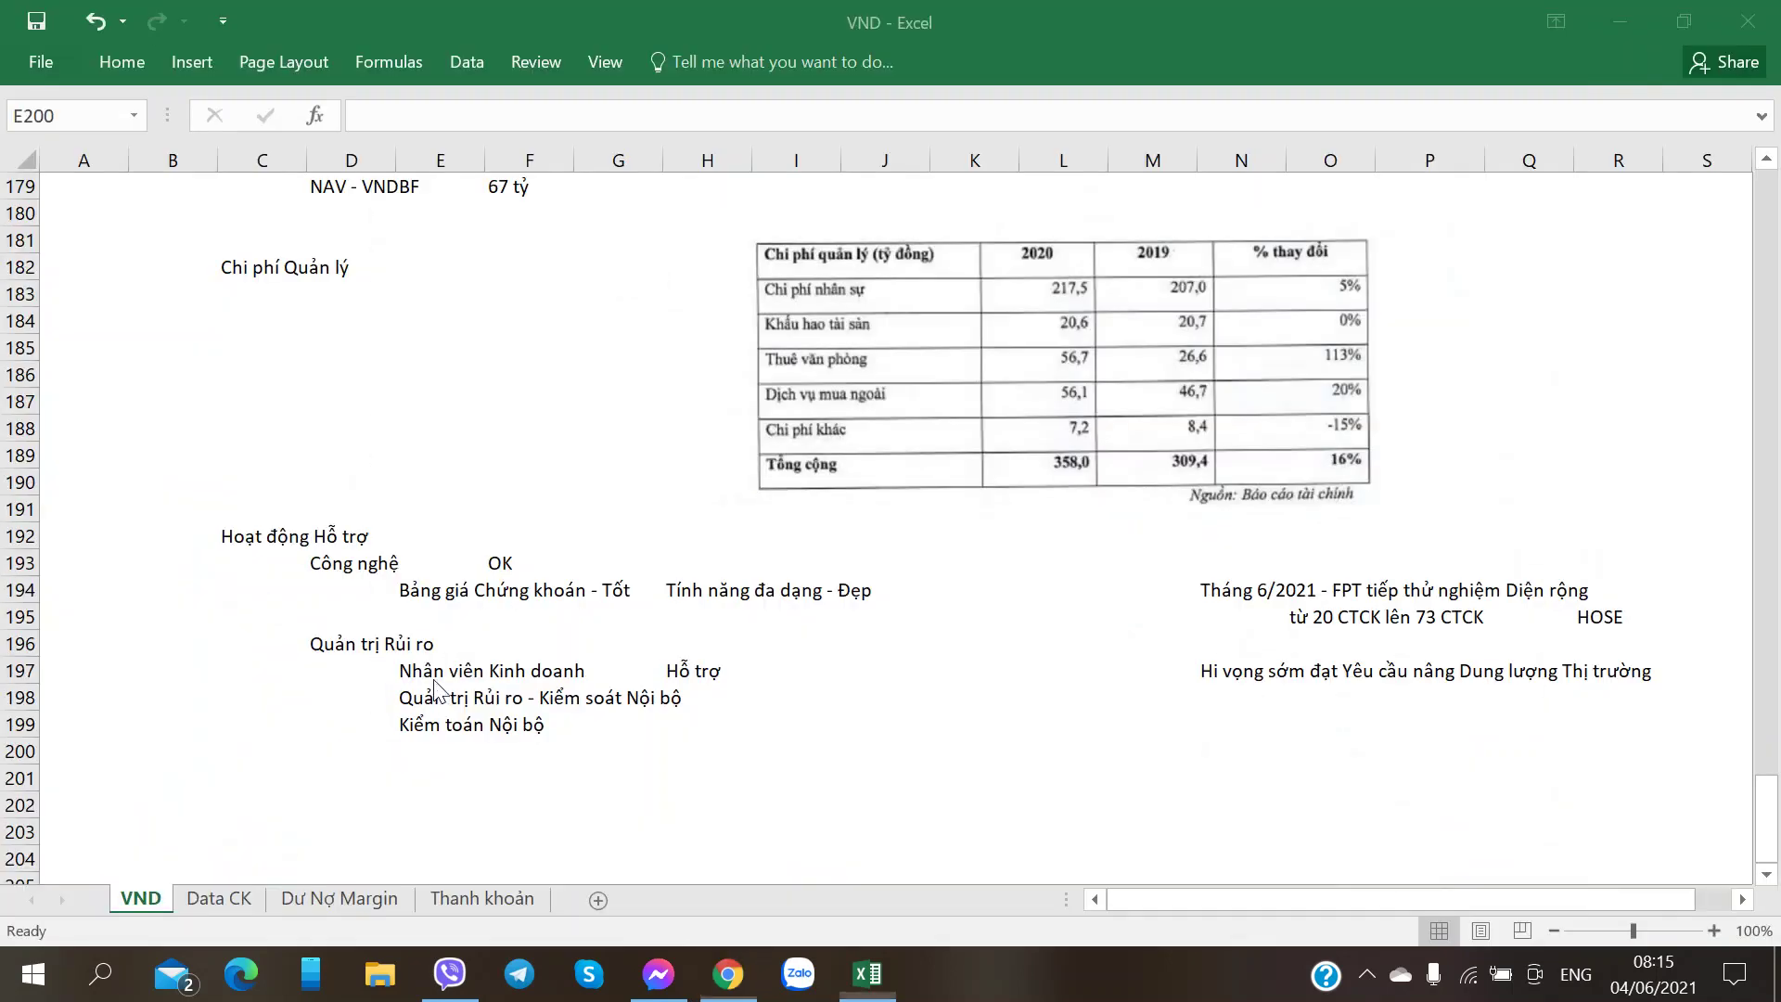
{"action": "left_click", "coordinate": [292, 779]}
{"action": "left_click", "coordinate": [357, 777]}
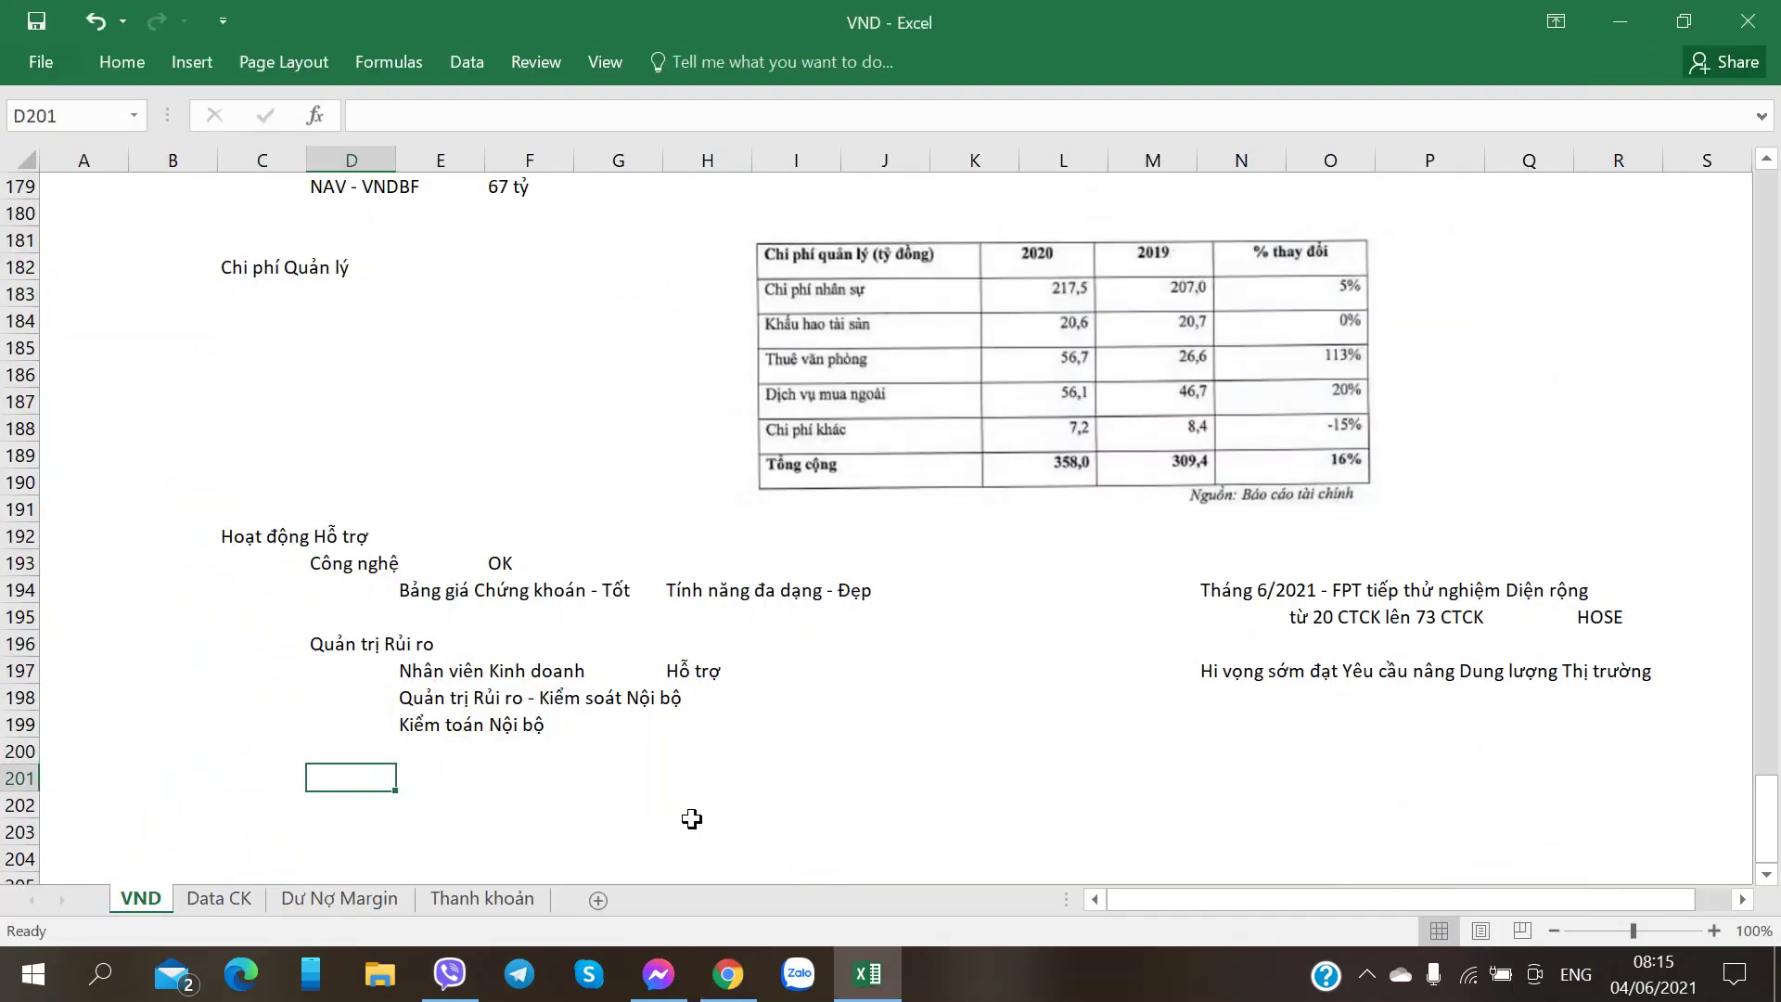
{"action": "key", "text": "Right"}
{"action": "type", "text": "Rri"}
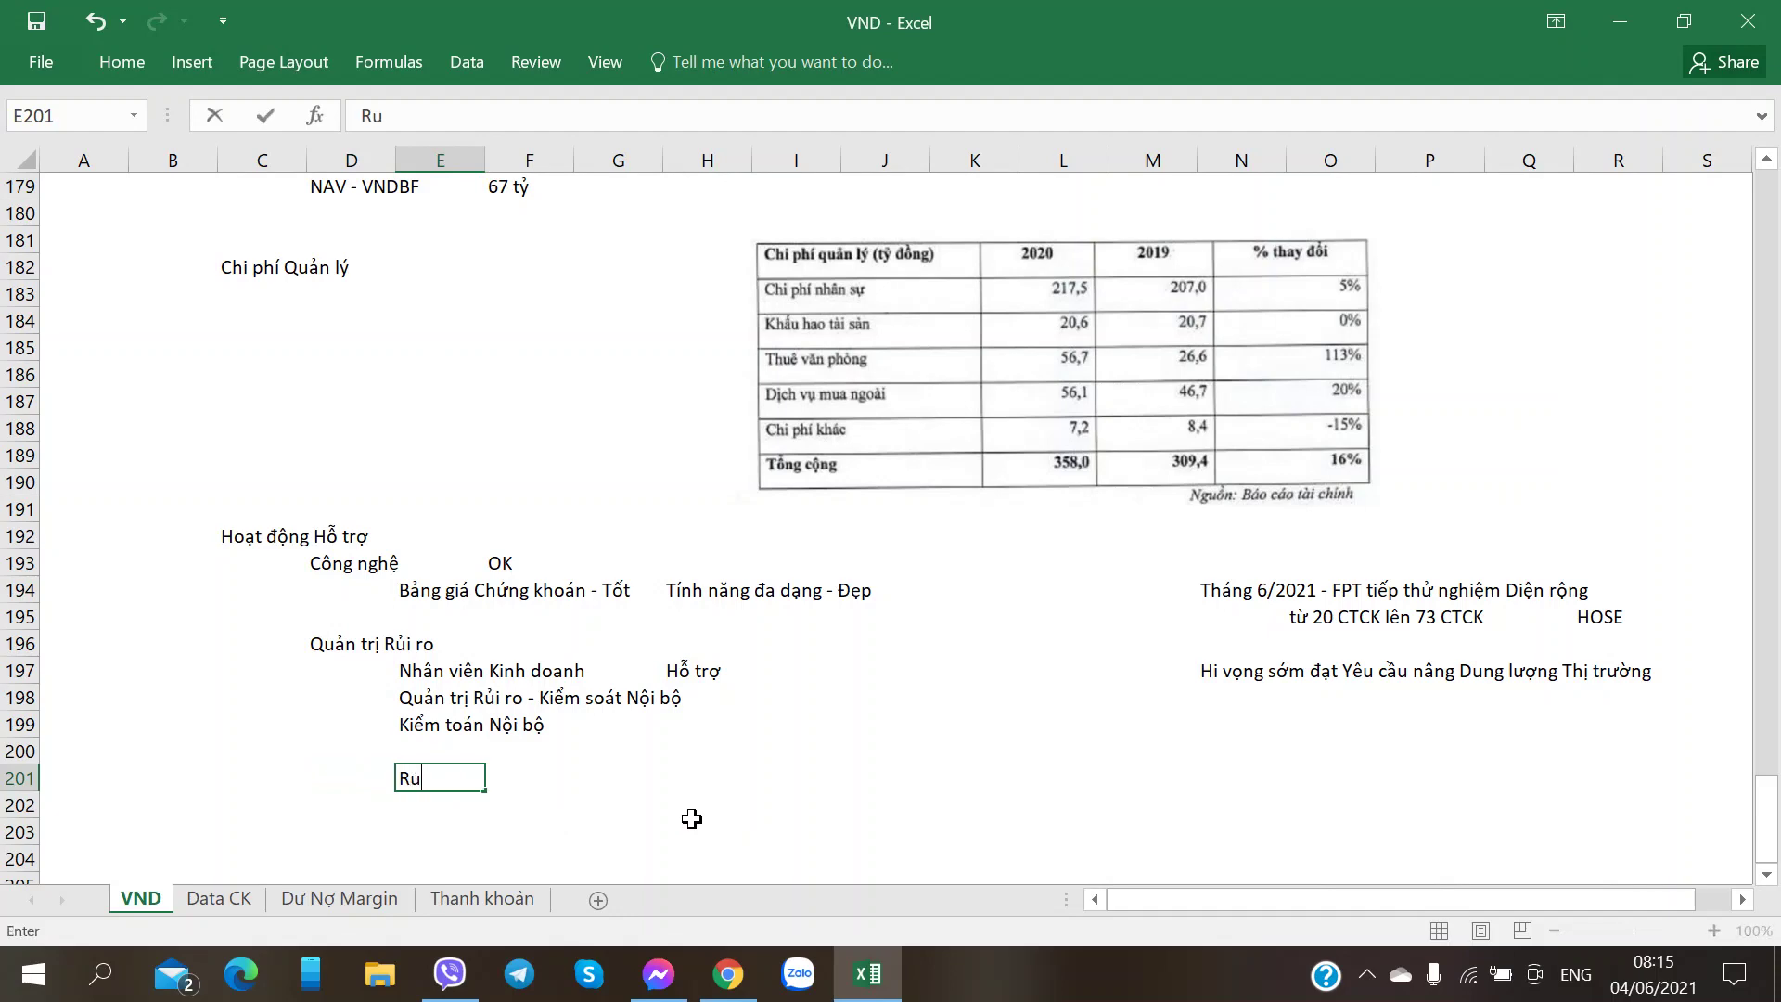
{"action": "type", "text": "o Thị trường"}
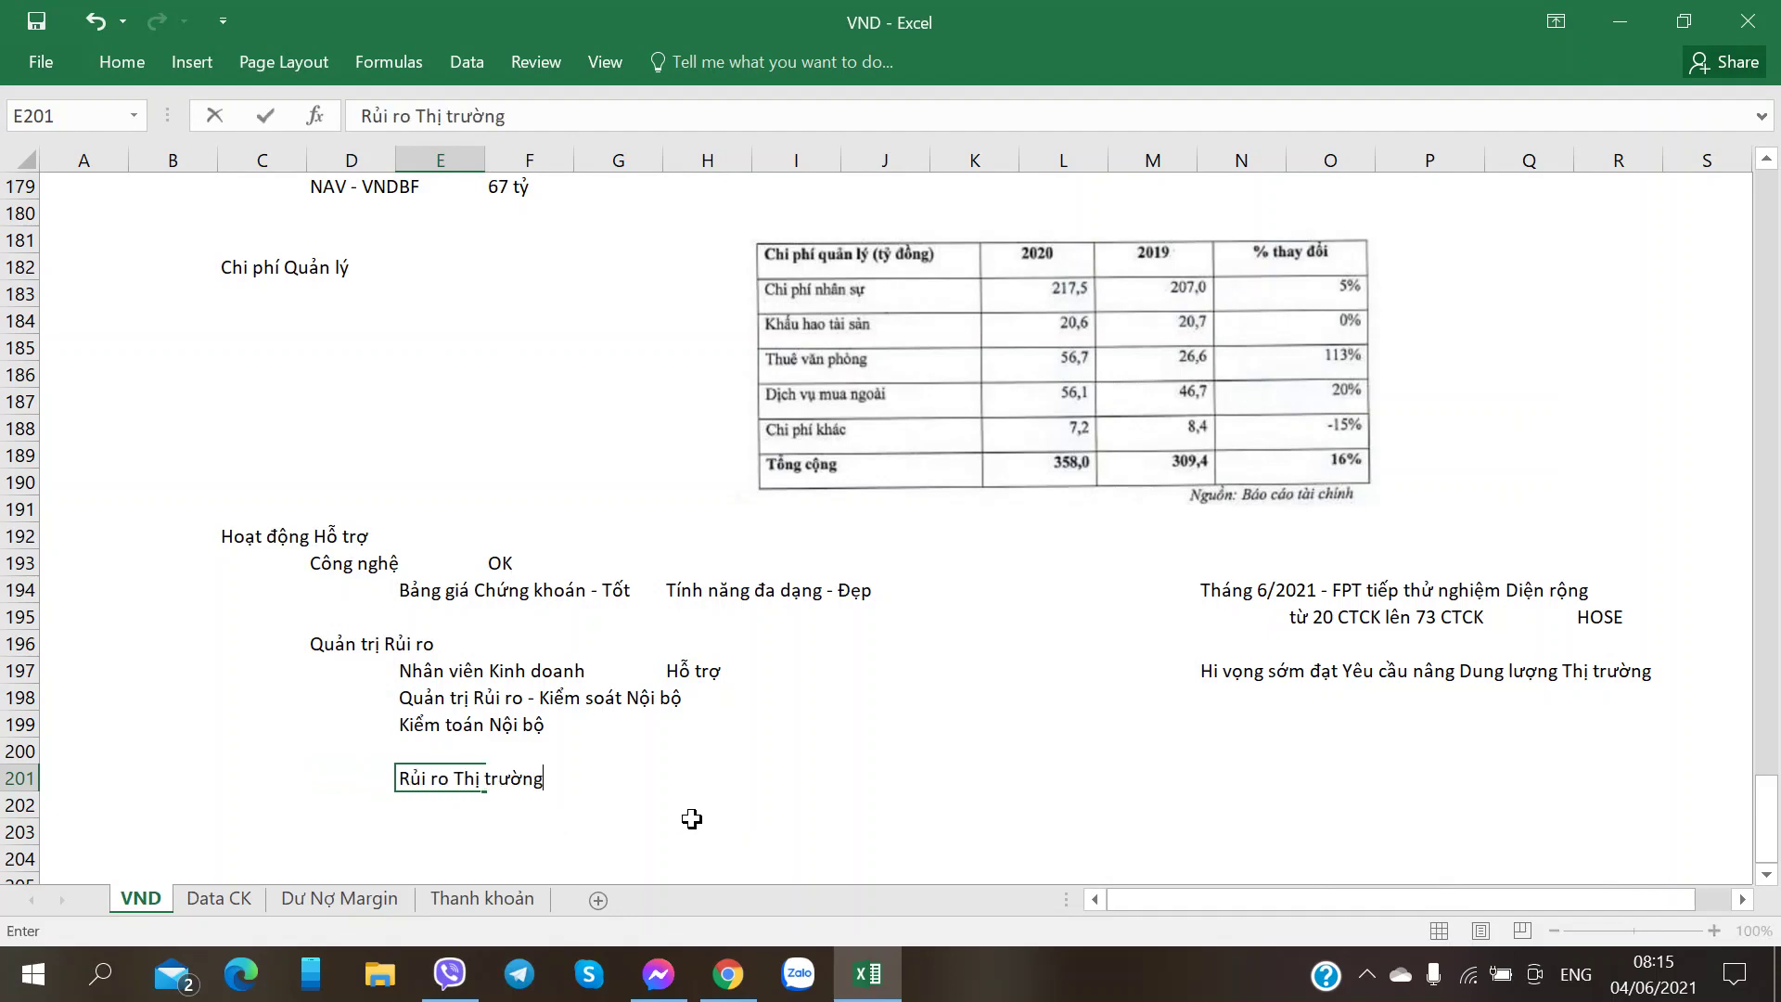
{"action": "key", "text": "Return"}
- Look further through the market risk section in the Chrome report, and enter "Rủi ro Tín dụng" in cell E202 of the Excel worksheet
{"action": "key", "text": "alt+Tab"}
{"action": "scroll", "coordinate": [714, 631], "scroll_direction": "down", "scroll_amount": 10}
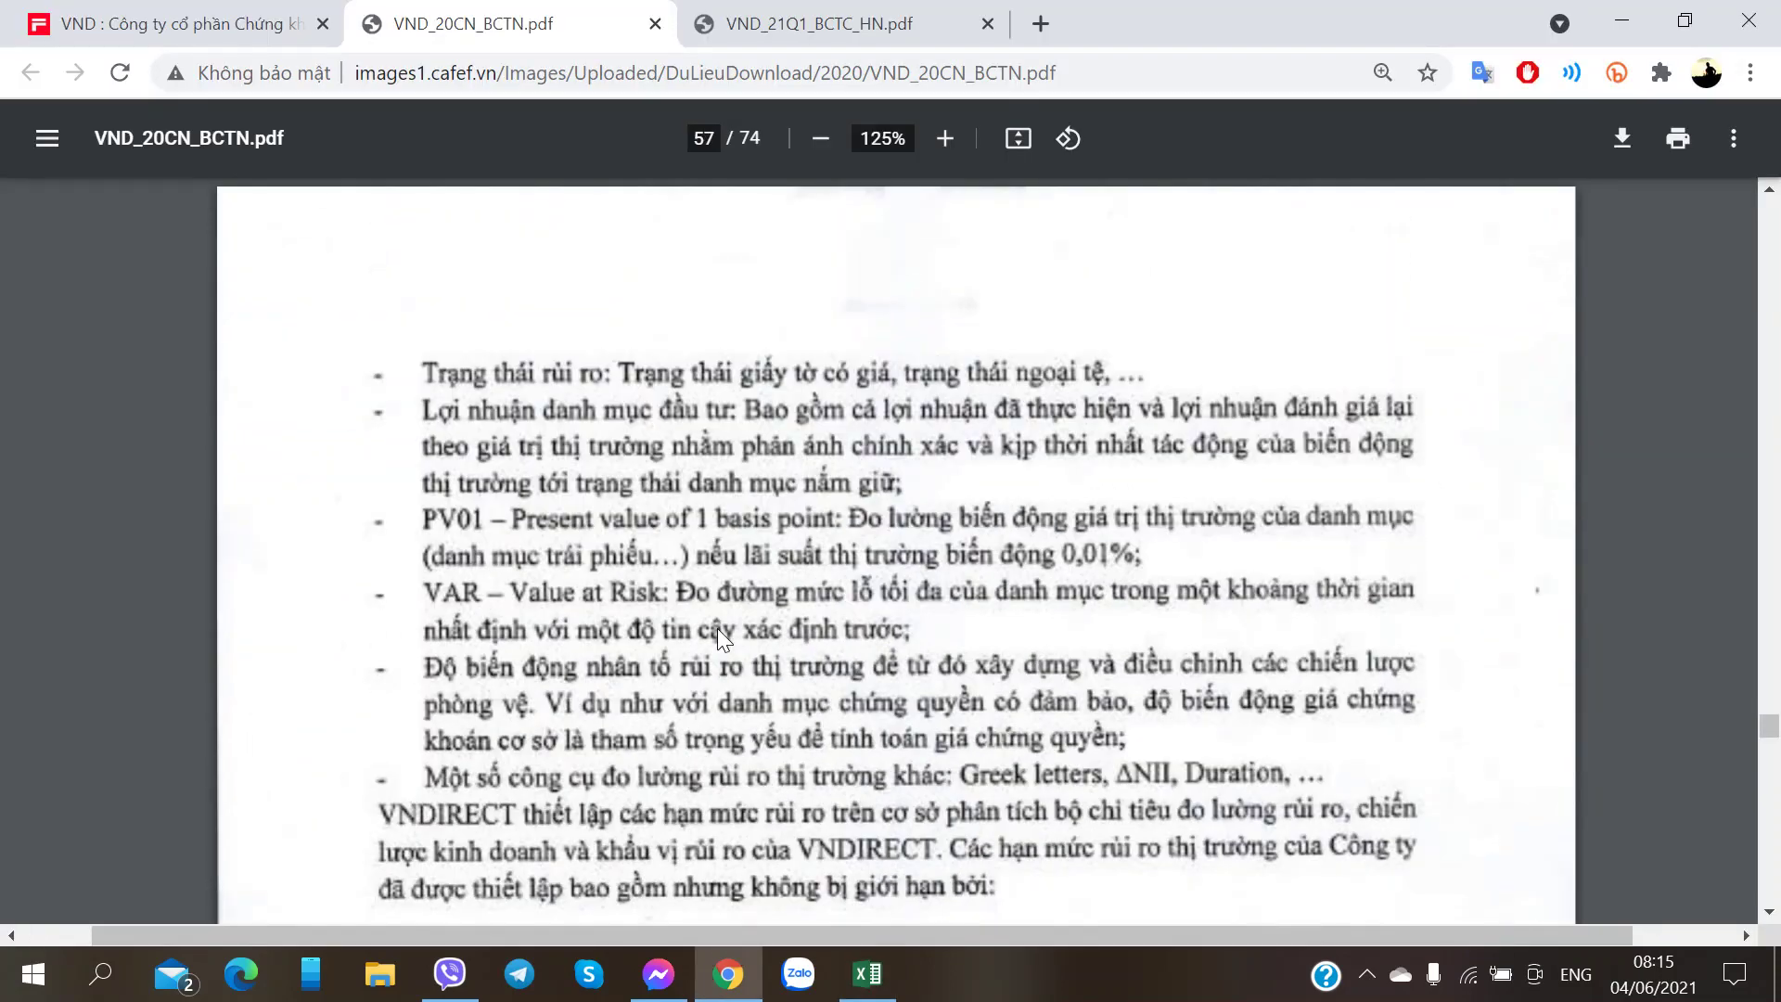
{"action": "scroll", "coordinate": [716, 627], "scroll_direction": "down", "scroll_amount": 3}
{"action": "key", "text": "alt+Tab"}
{"action": "type", "text": "Rủi "}
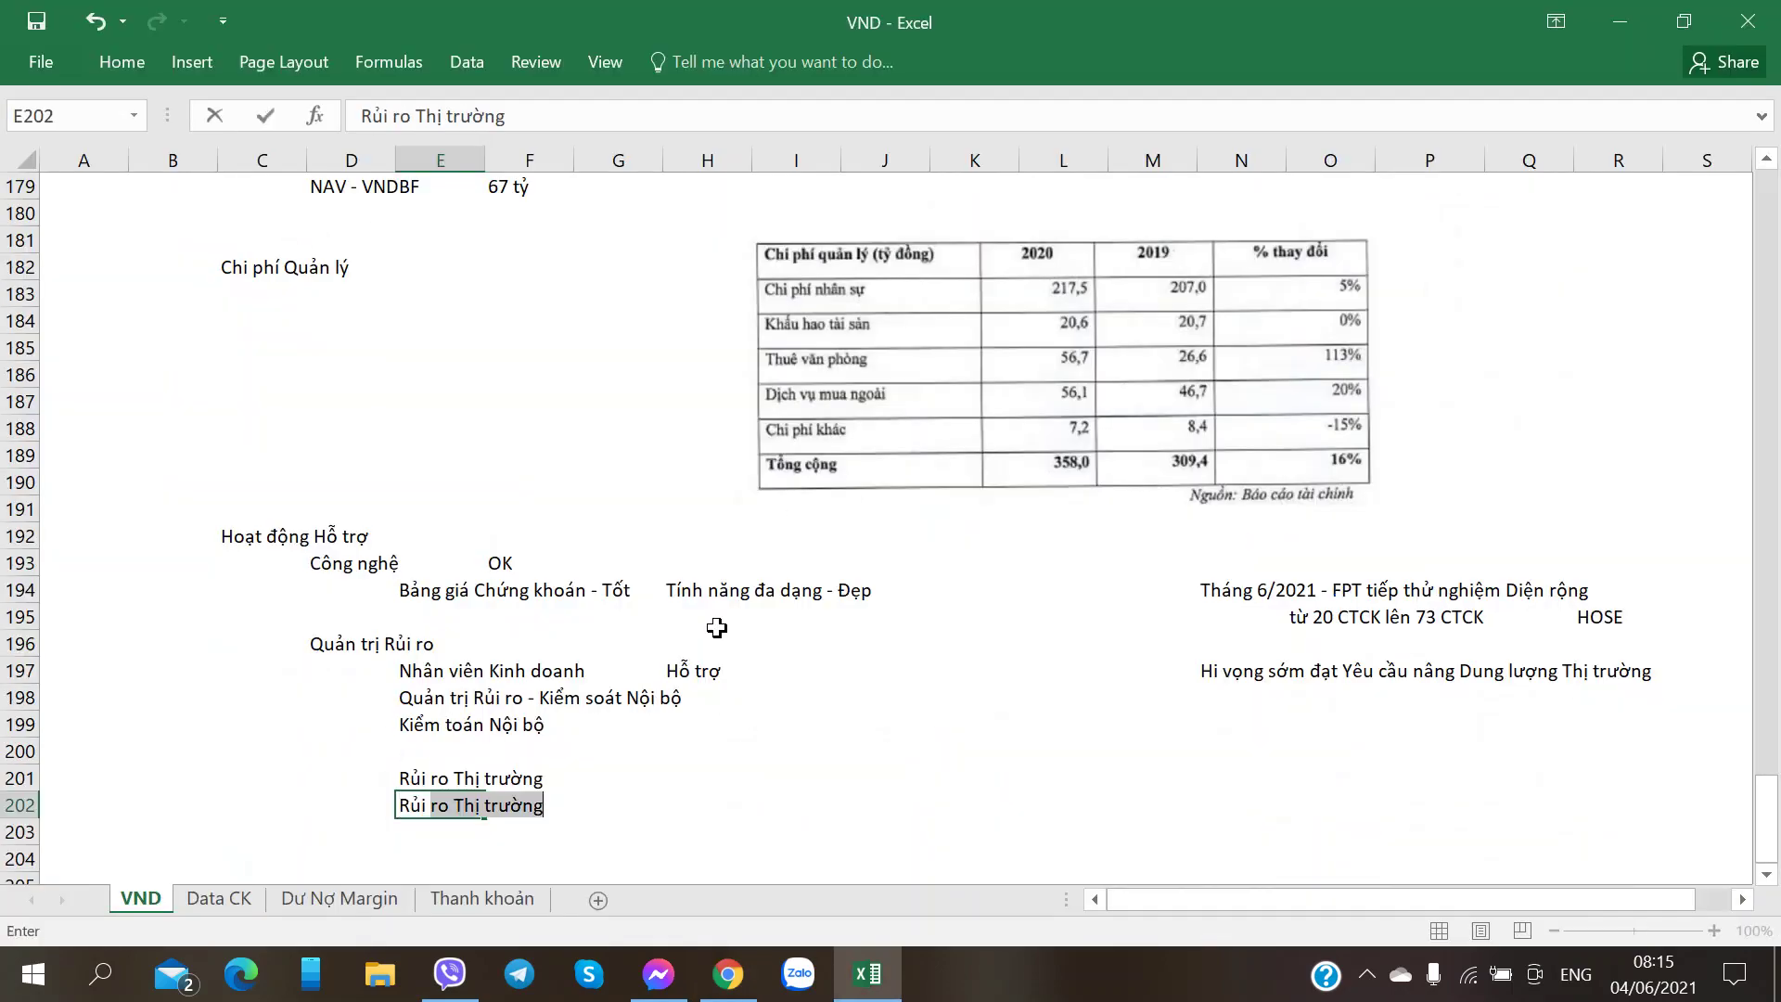
{"action": "type", "text": "ro Tín dụng"}
{"action": "key", "text": "Return"}
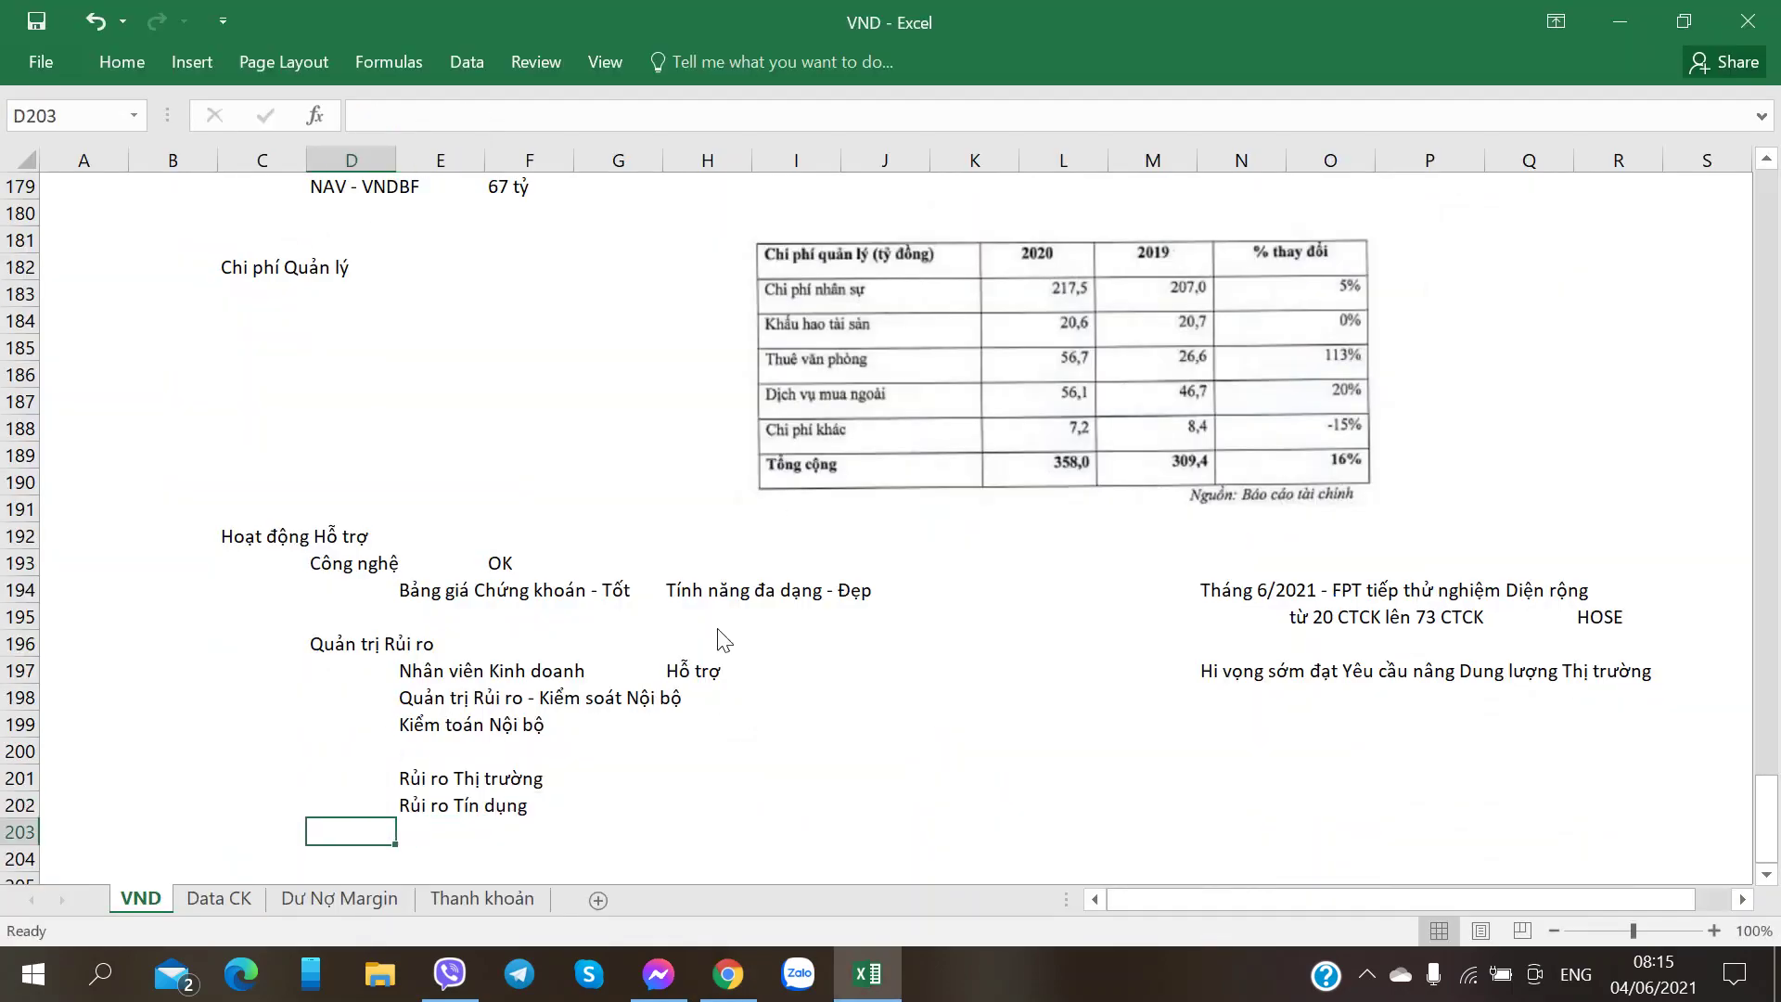
- Locate the Rủi ro thanh toán heading on page 58 of the report and add "Rủi ro Thanh toán" in Excel cell E203
{"action": "key", "text": "alt+Tab"}
{"action": "scroll", "coordinate": [712, 482], "scroll_direction": "down", "scroll_amount": 15}
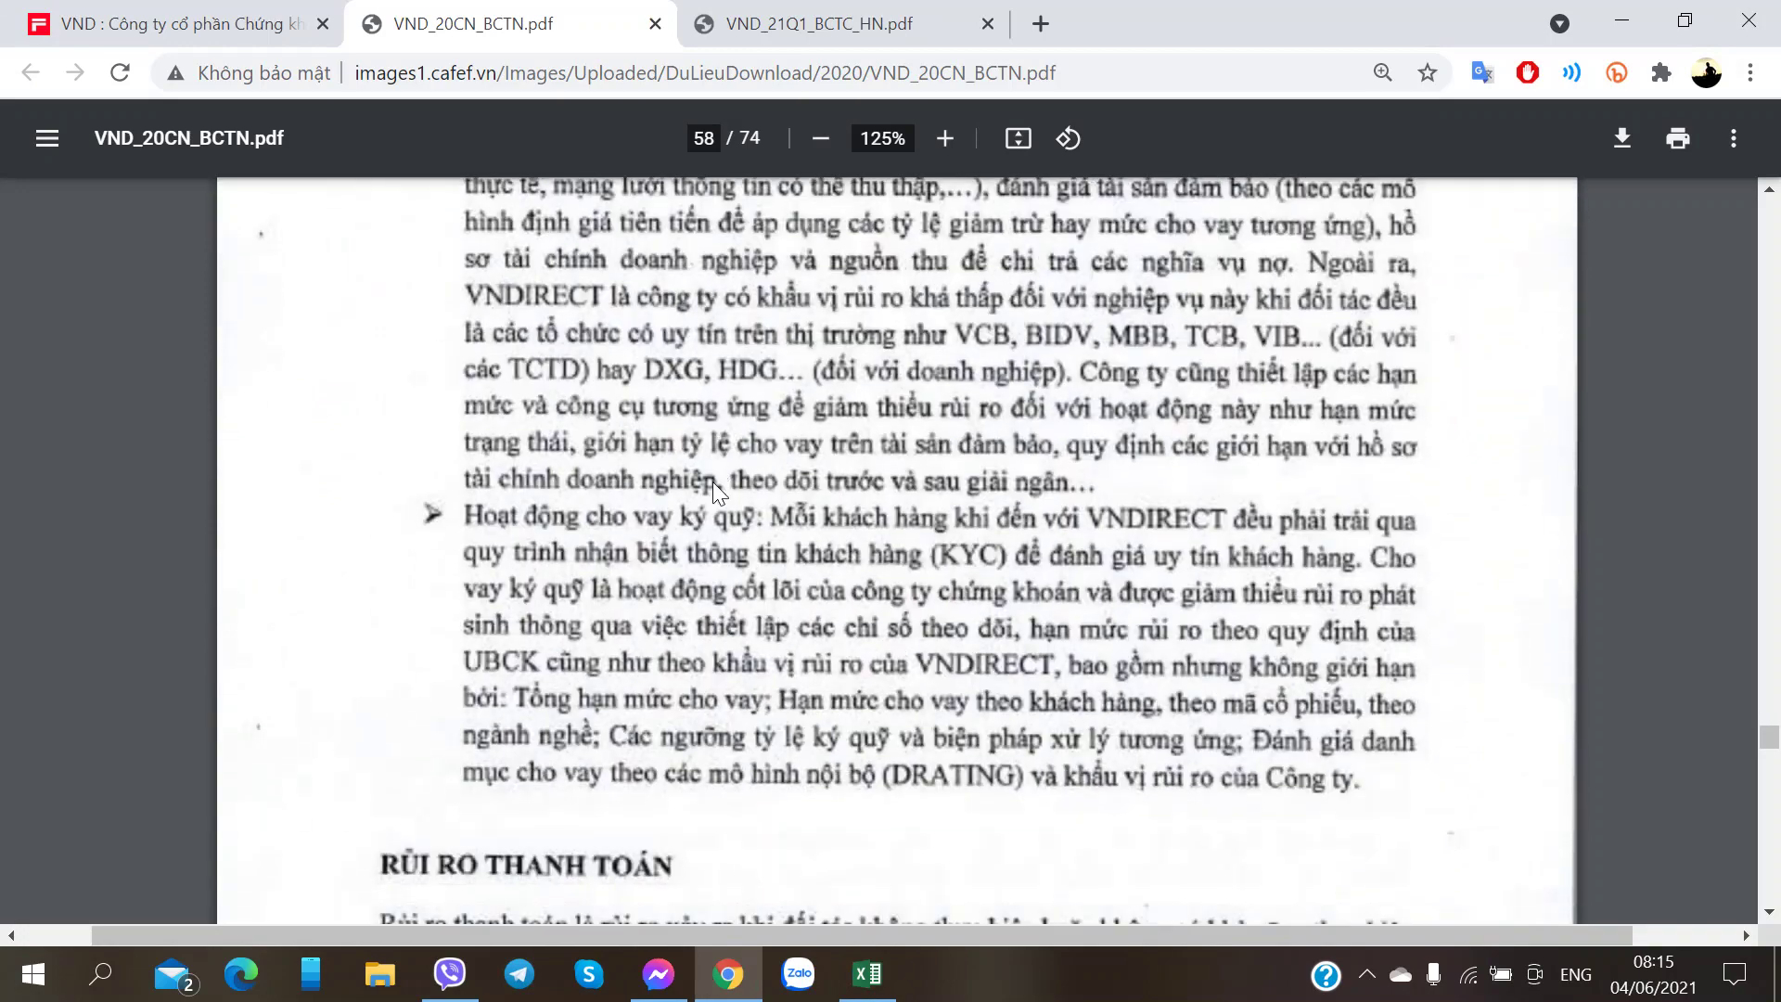
{"action": "key", "text": "alt+Tab"}
{"action": "type", "text": "Rủi ro"}
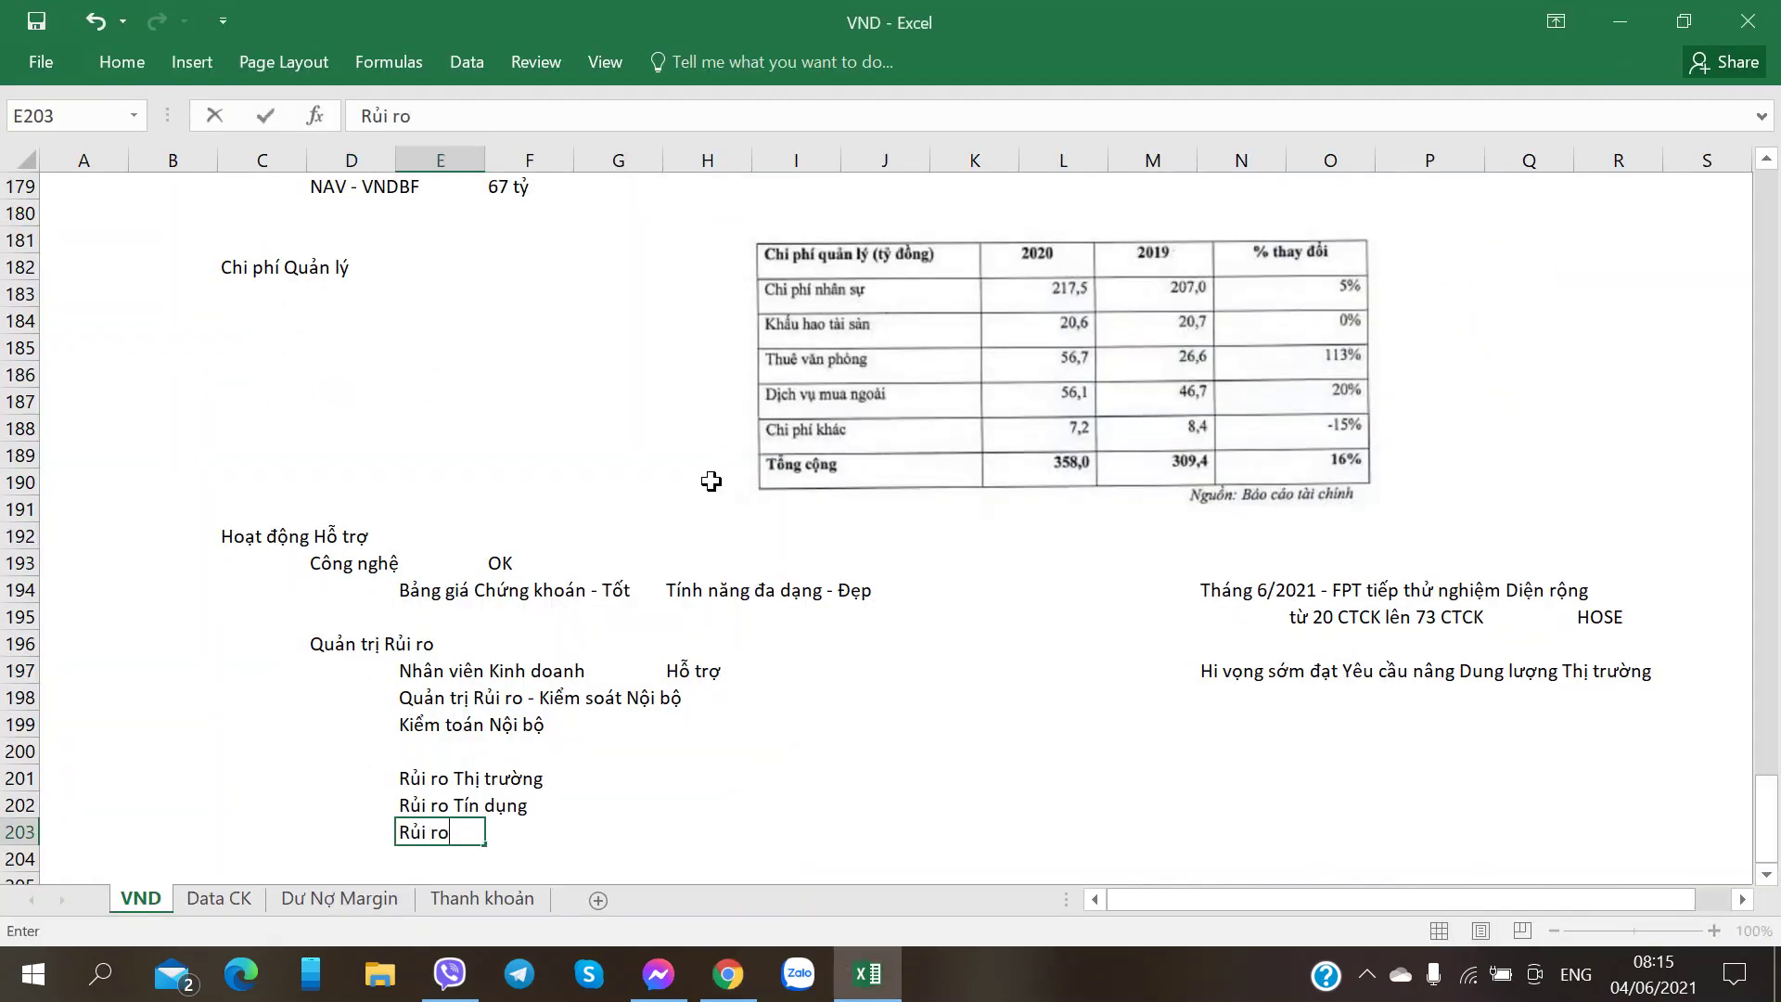
{"action": "type", "text": " Thanh toán"}
{"action": "key", "text": "Return"}
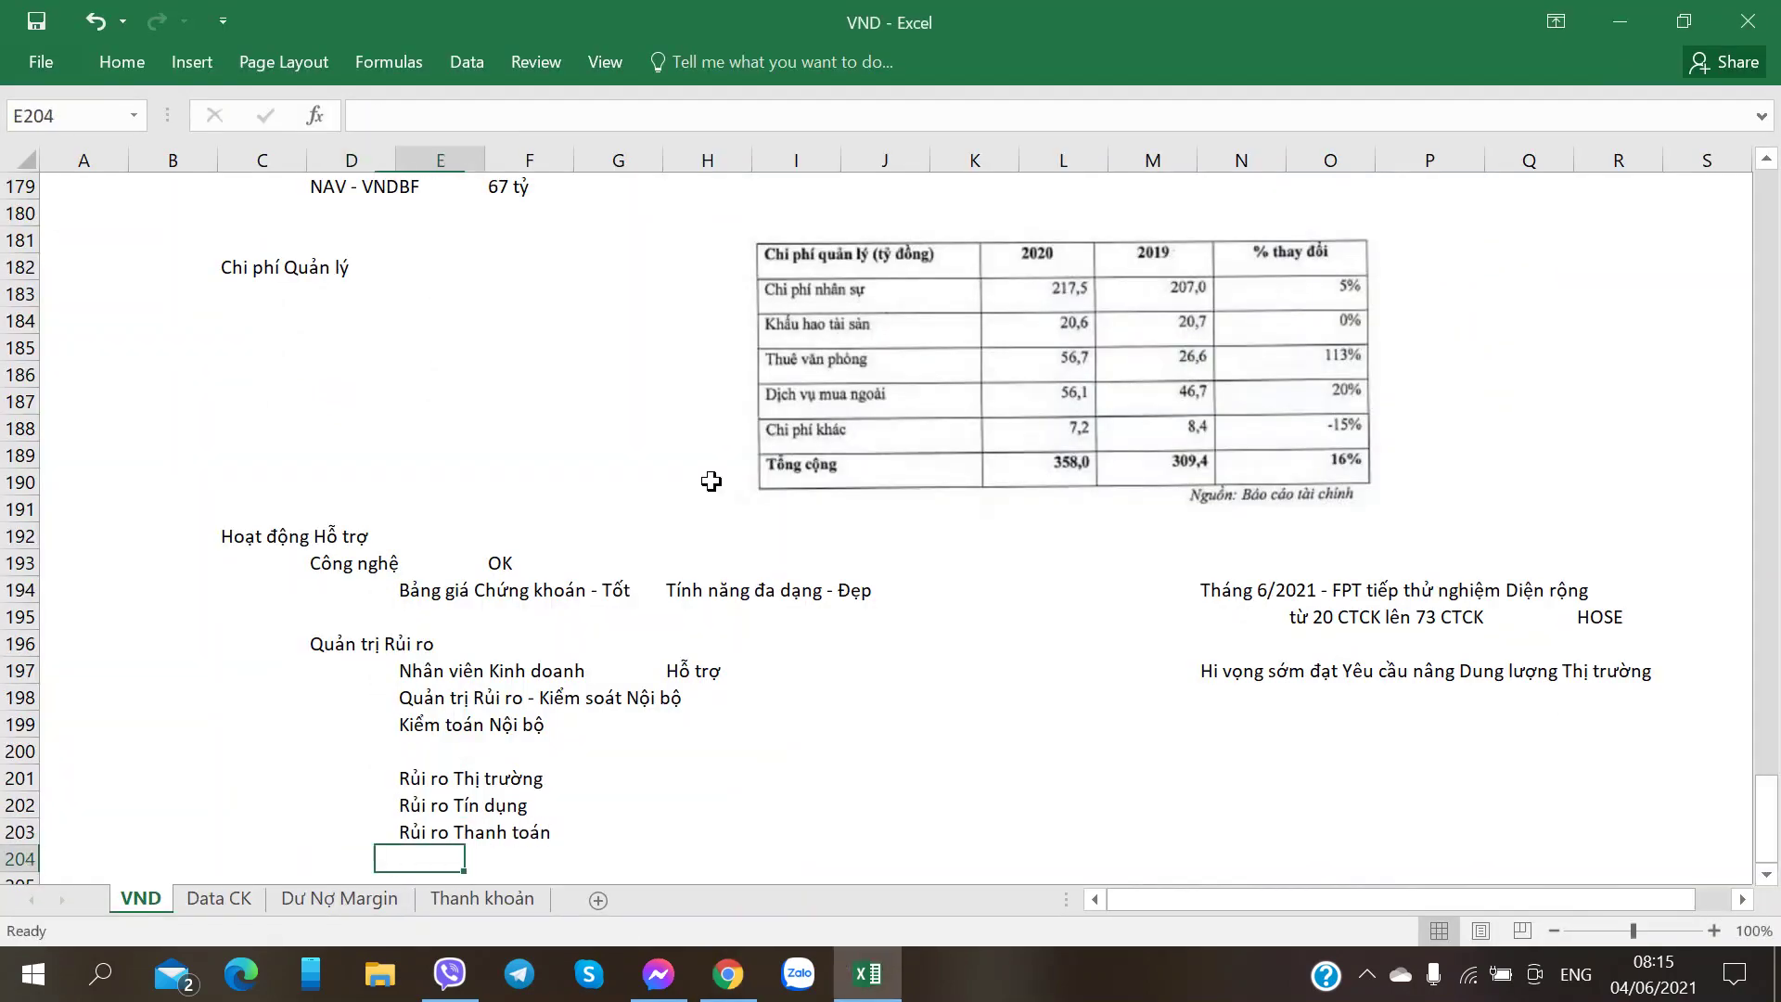
- Locate the Rủi ro thanh khoản heading on page 59 of the report and add "Rủi ro Thanh khoản" in Excel cell E204
{"action": "key", "text": "alt+Tab"}
{"action": "scroll", "coordinate": [649, 434], "scroll_direction": "down", "scroll_amount": 15}
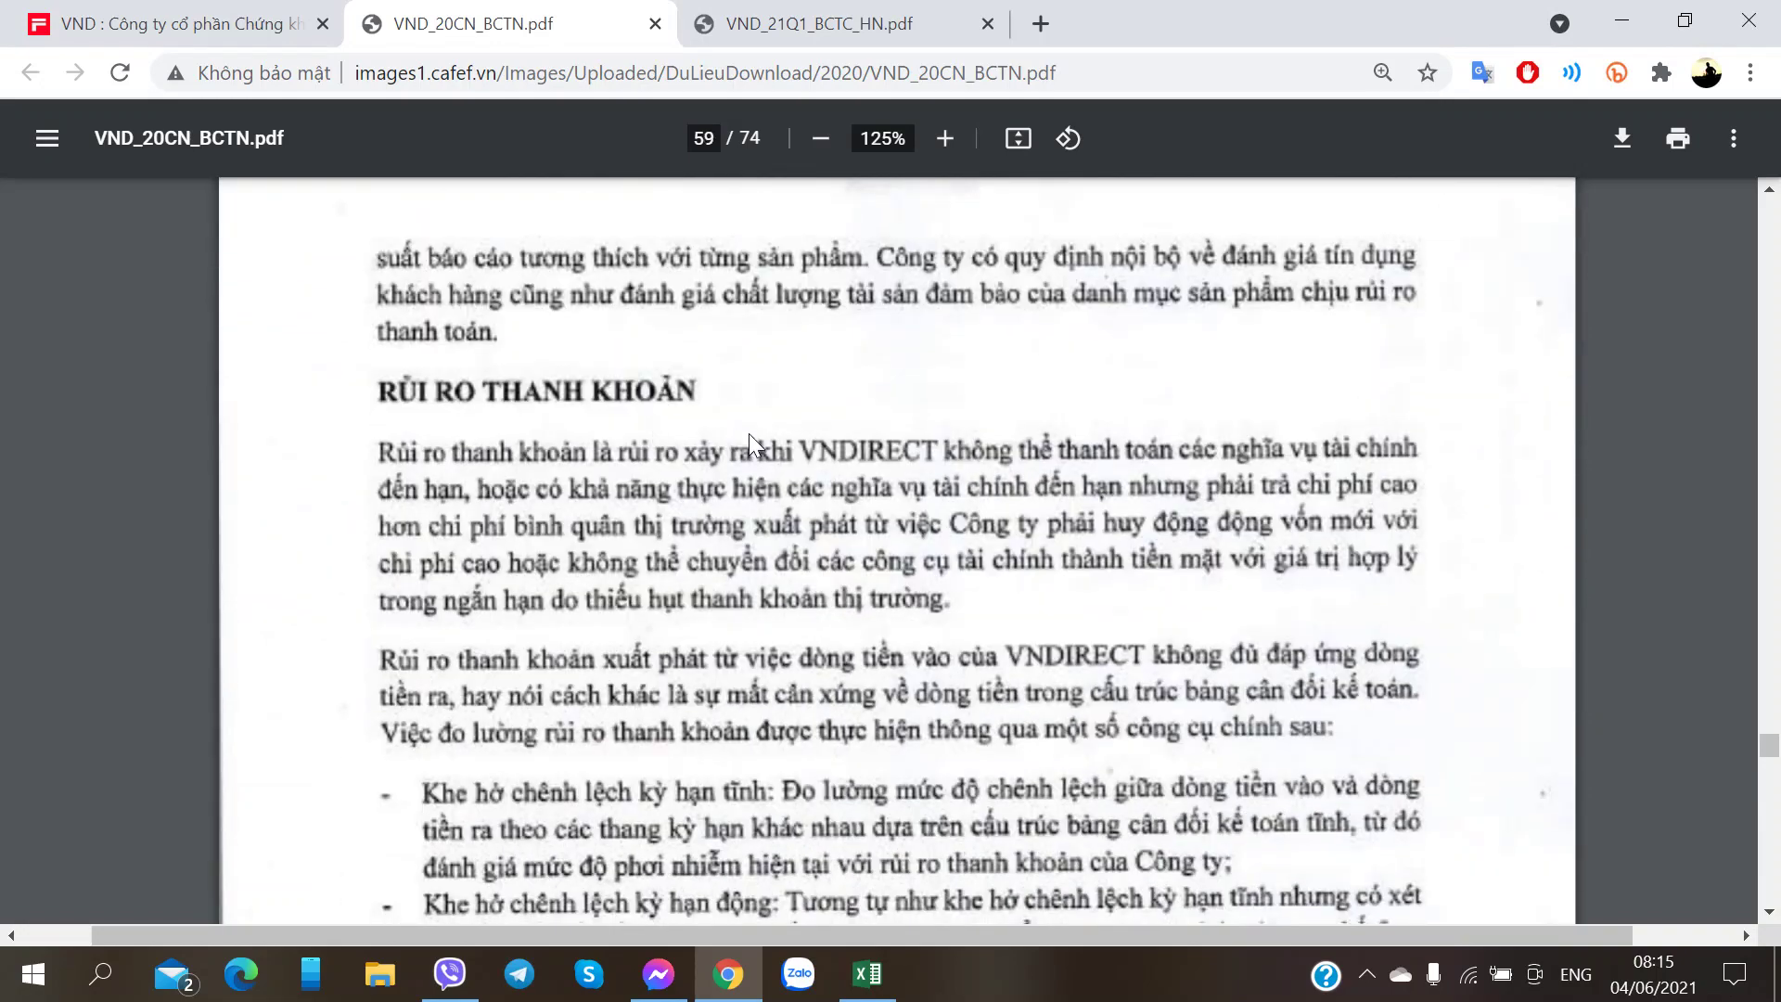
{"action": "key", "text": "alt+Tab"}
{"action": "type", "text": "Rủi ro Thanh khỏa"}
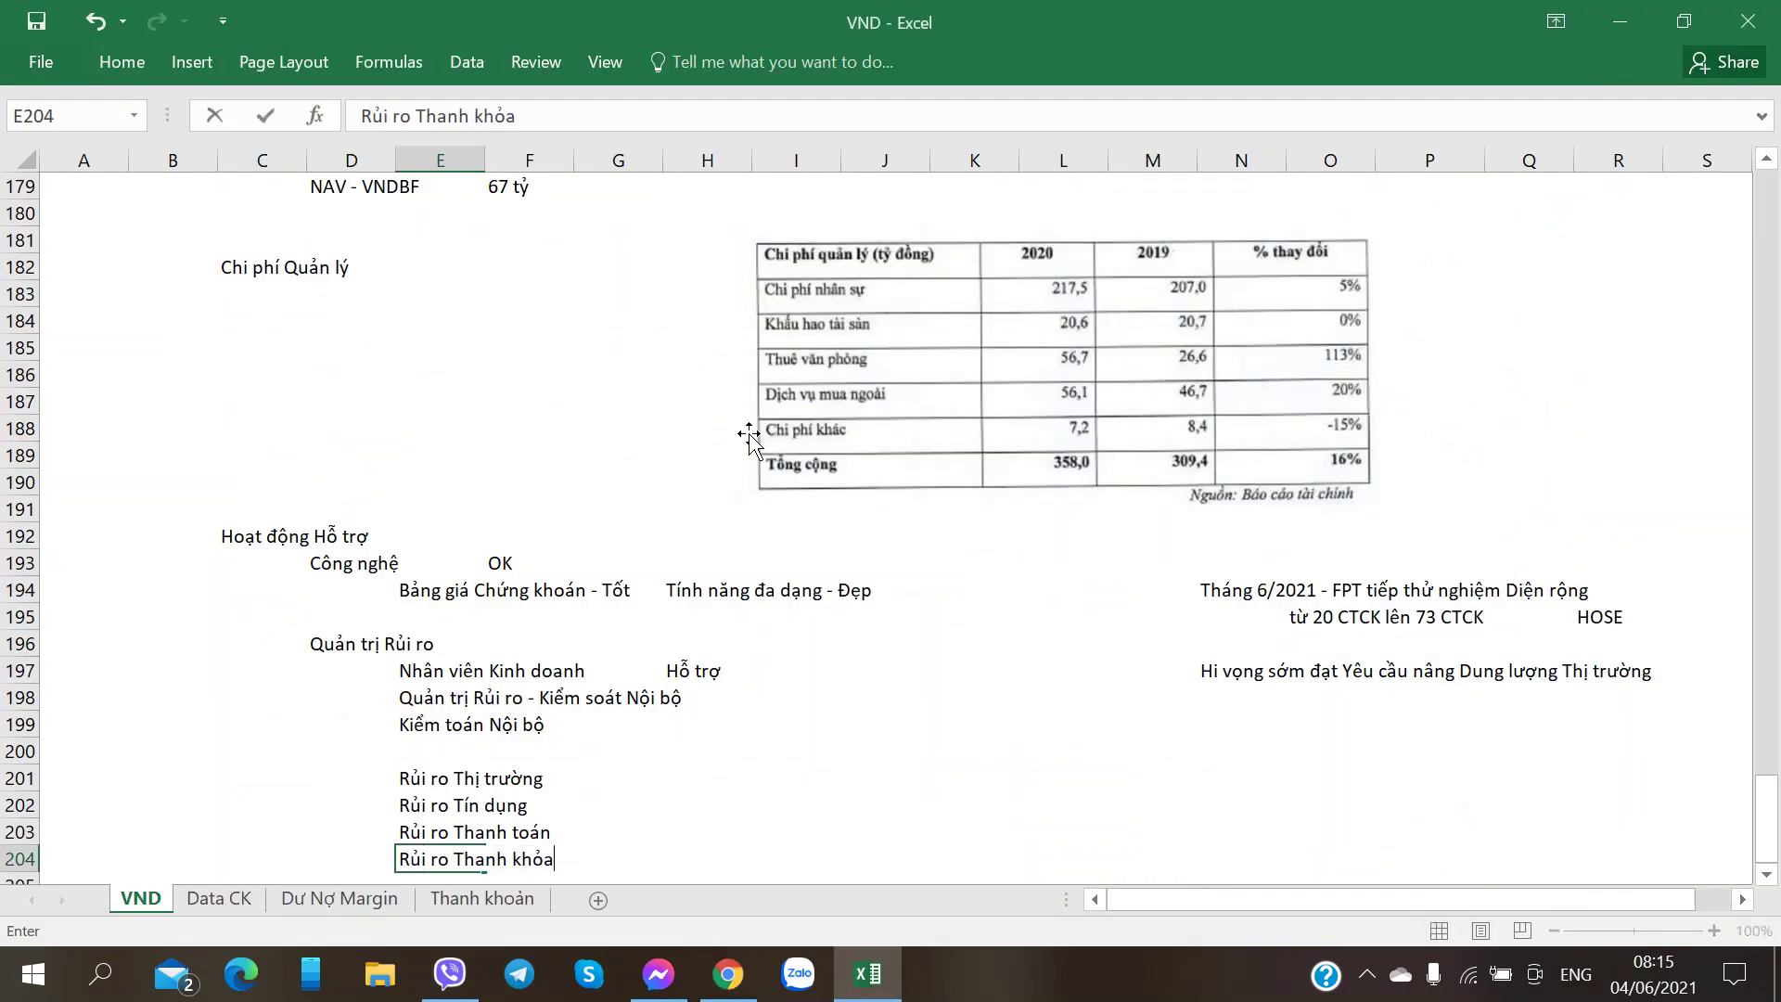
{"action": "key", "text": "Return"}
- Locate the Rủi ro pháp lý heading at the end of page 59 and add "Rủi ro Pháp lý" in Excel cell E205
{"action": "key", "text": "alt+Tab"}
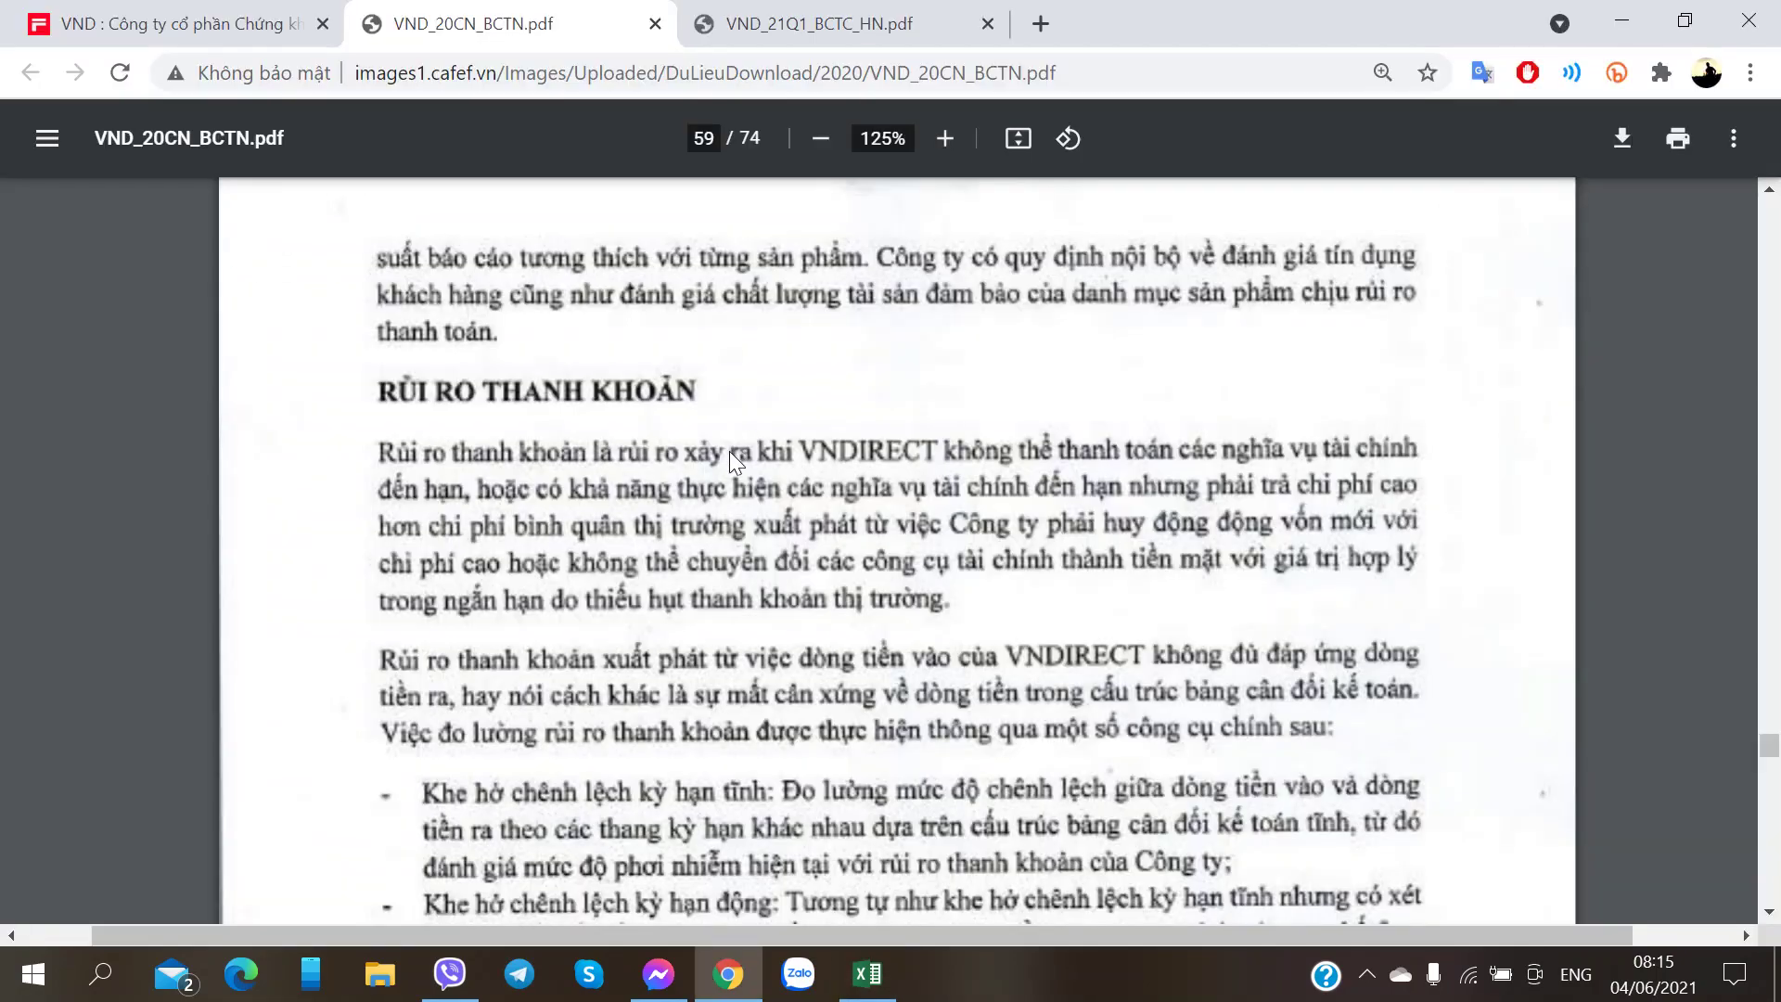
{"action": "scroll", "coordinate": [729, 453], "scroll_direction": "down", "scroll_amount": 20}
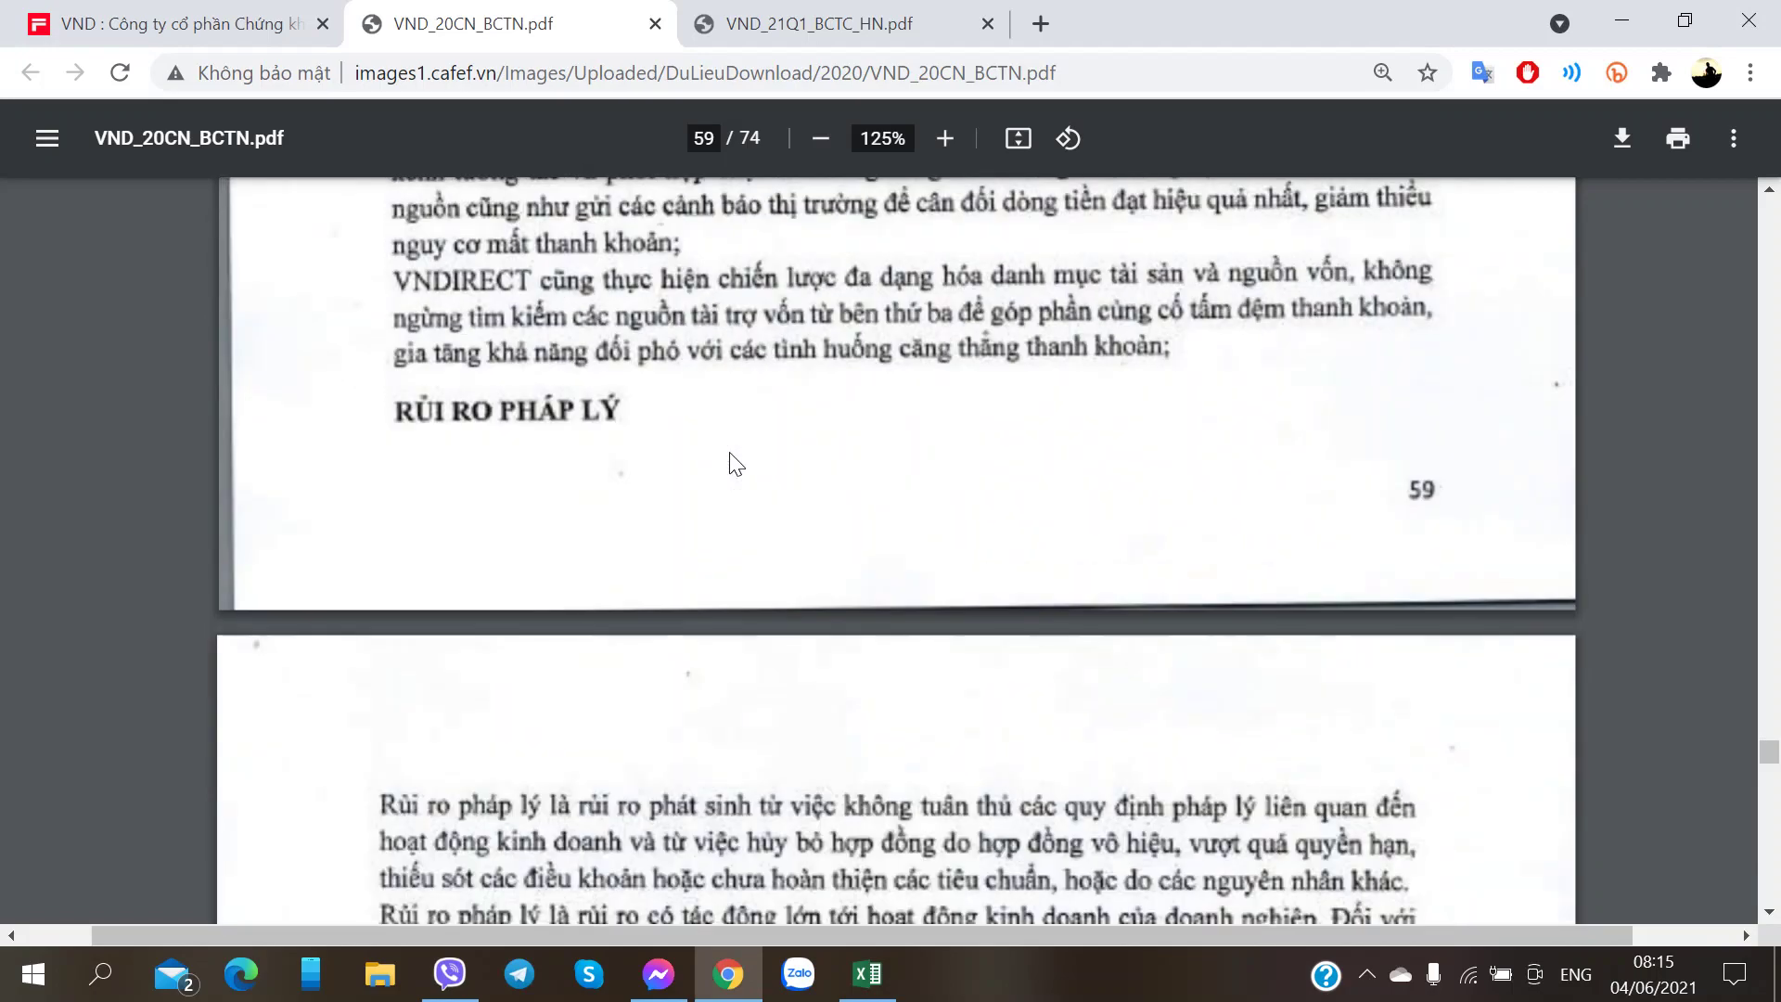
{"action": "scroll", "coordinate": [730, 453], "scroll_direction": "down", "scroll_amount": 3}
{"action": "key", "text": "alt+Tab"}
{"action": "type", "text": "Rủ"}
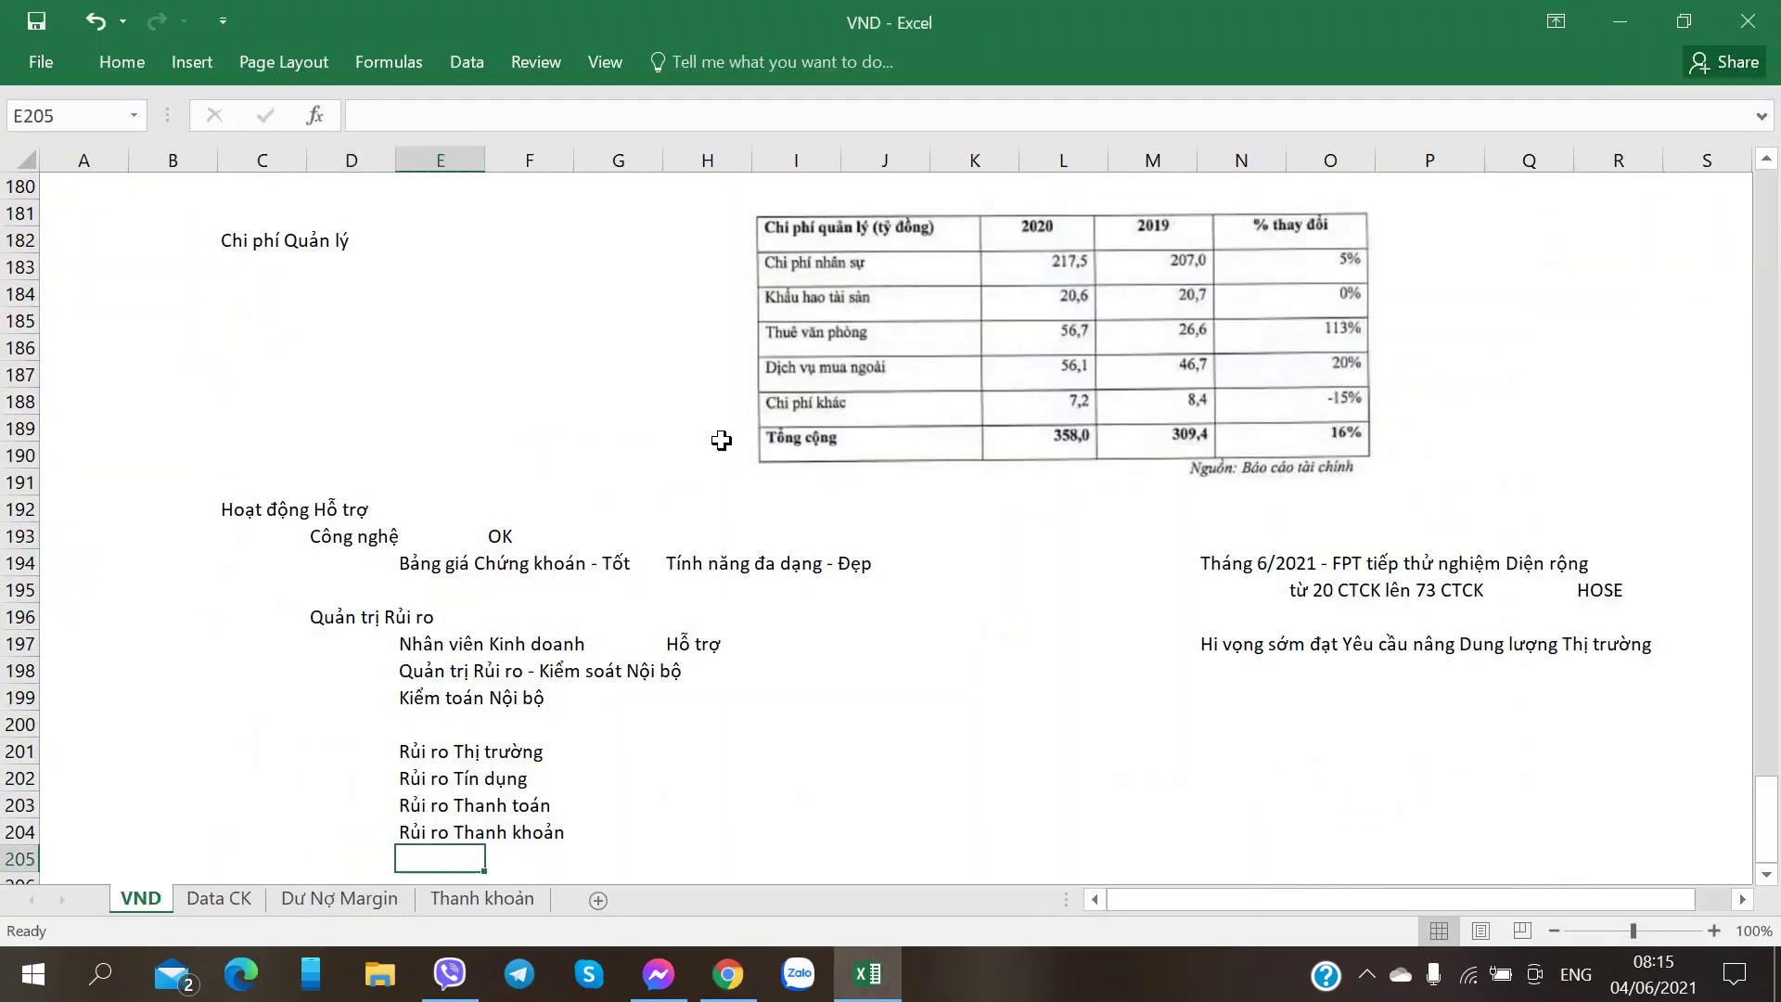
{"action": "type", "text": "i ro "}
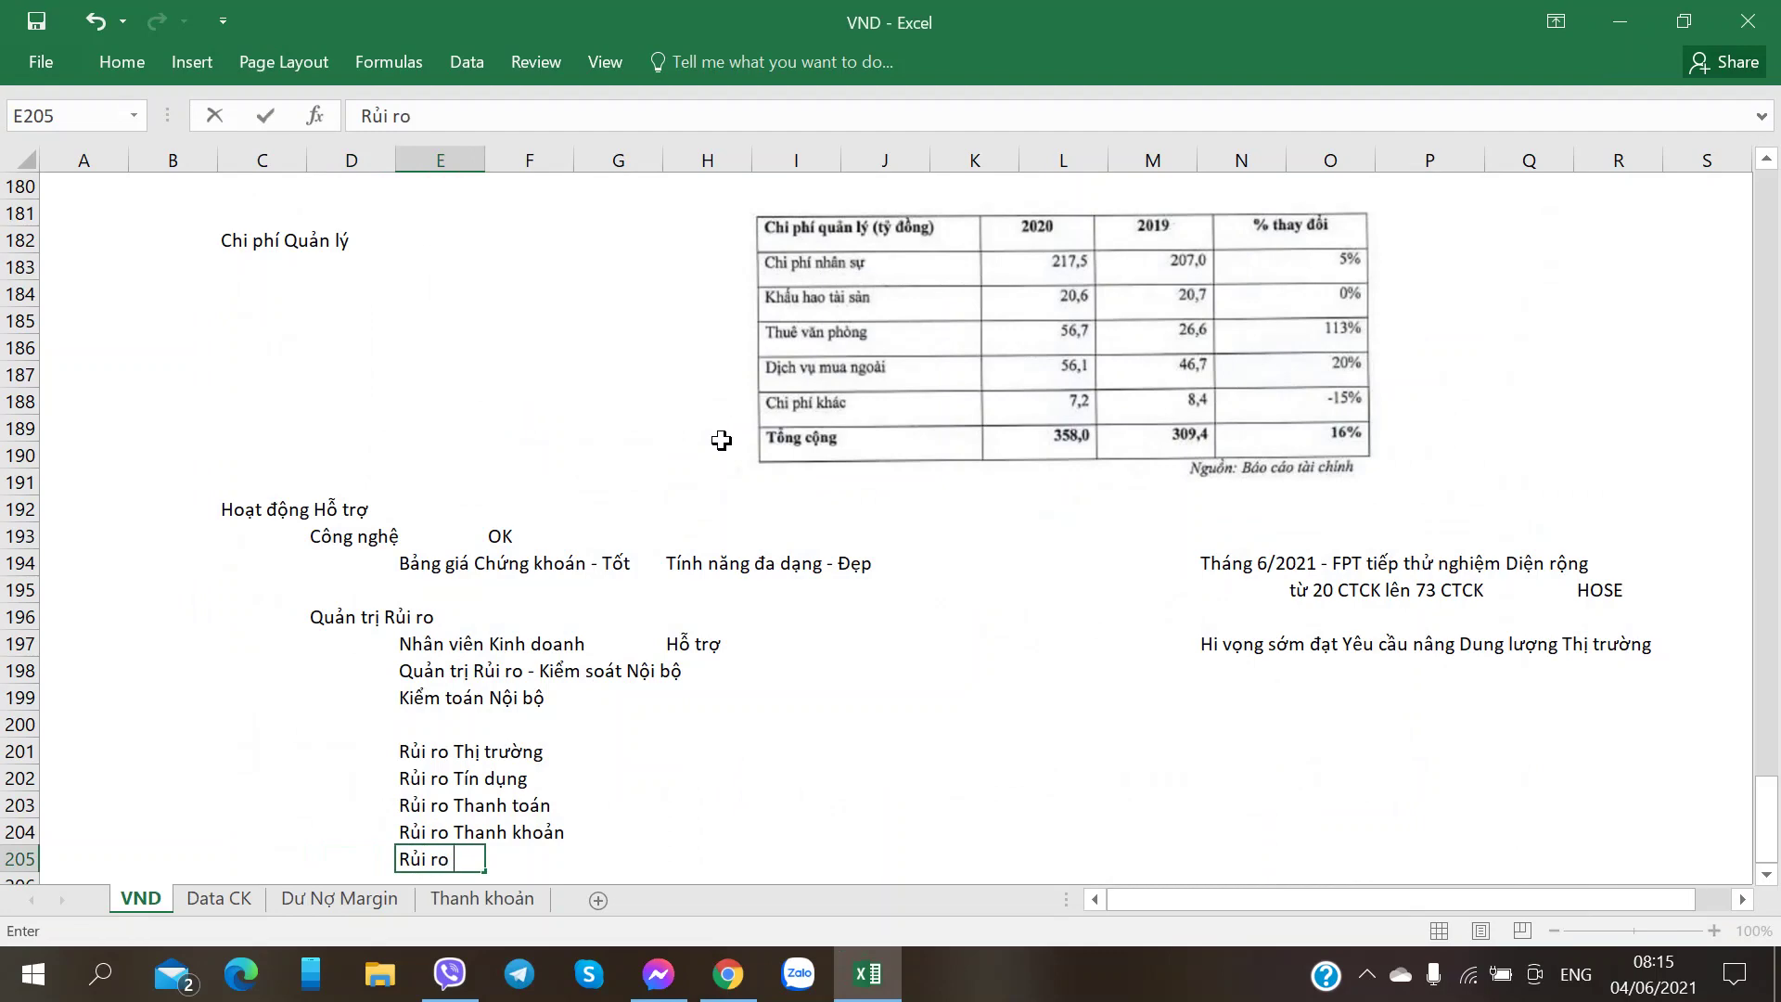
{"action": "type", "text": "Pháp lý"}
{"action": "key", "text": "Return"}
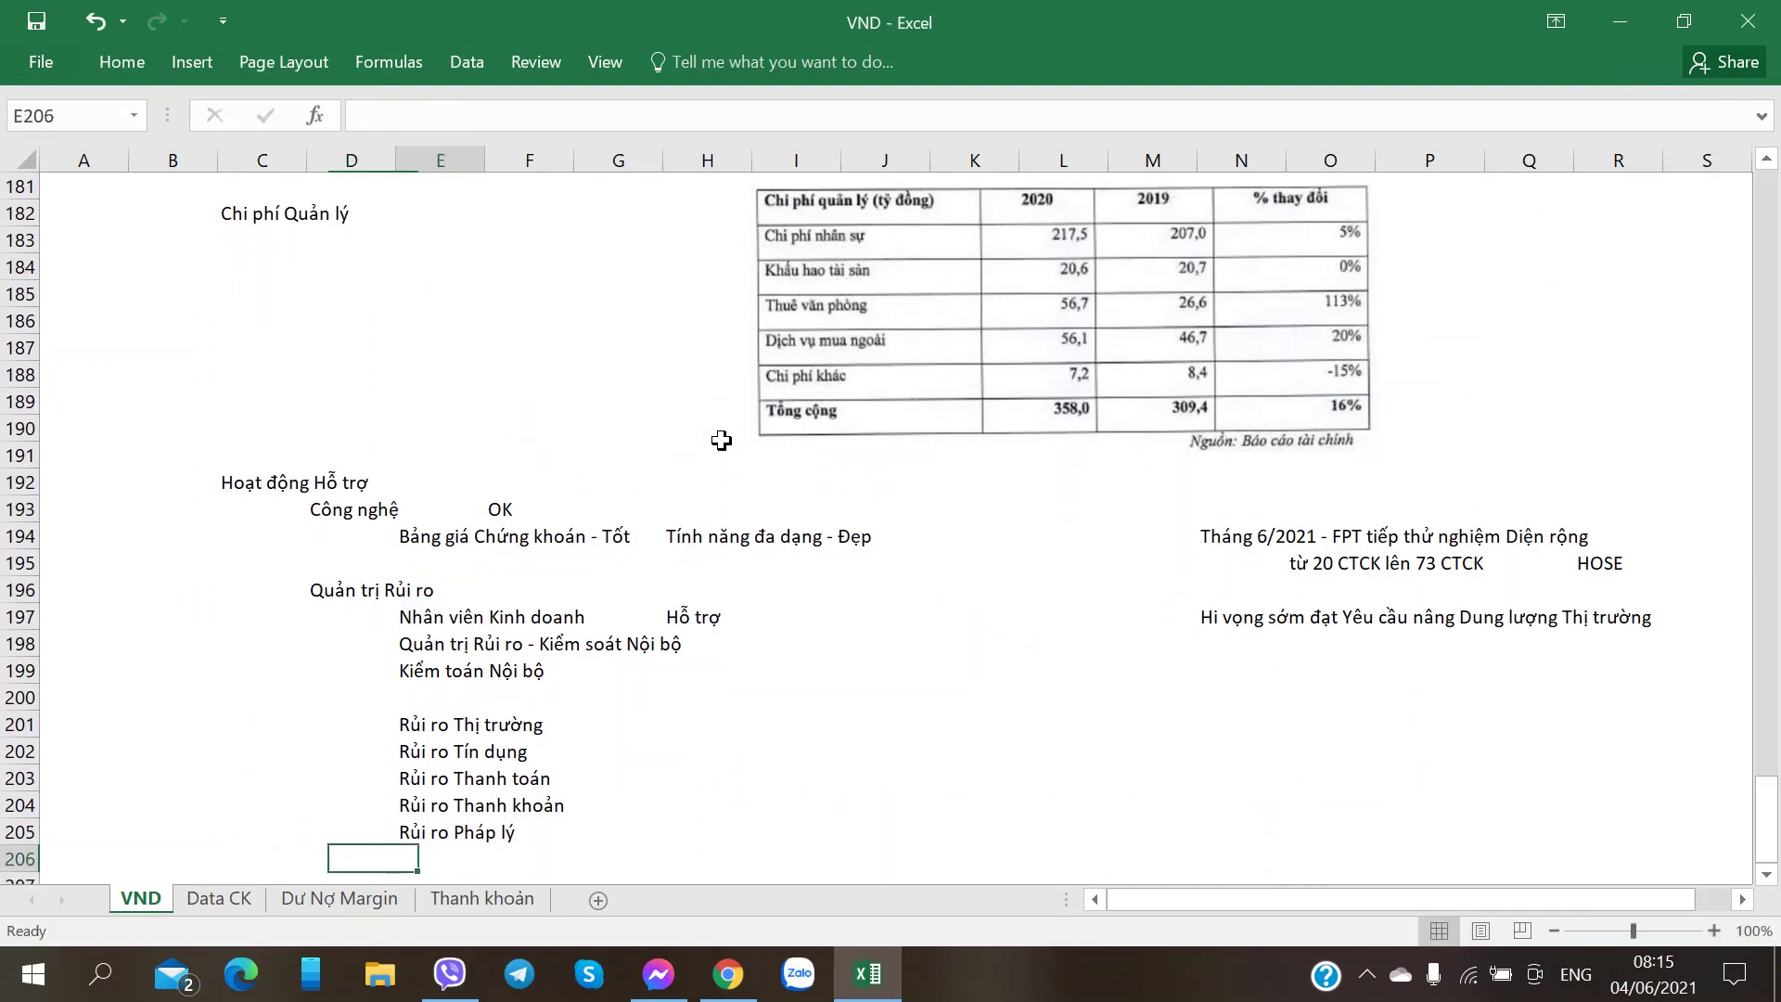
- Add "Rủi ro Hoạt động" in cell E206 as the last entry of the risk list
{"action": "type", "text": "Rủi ro "}
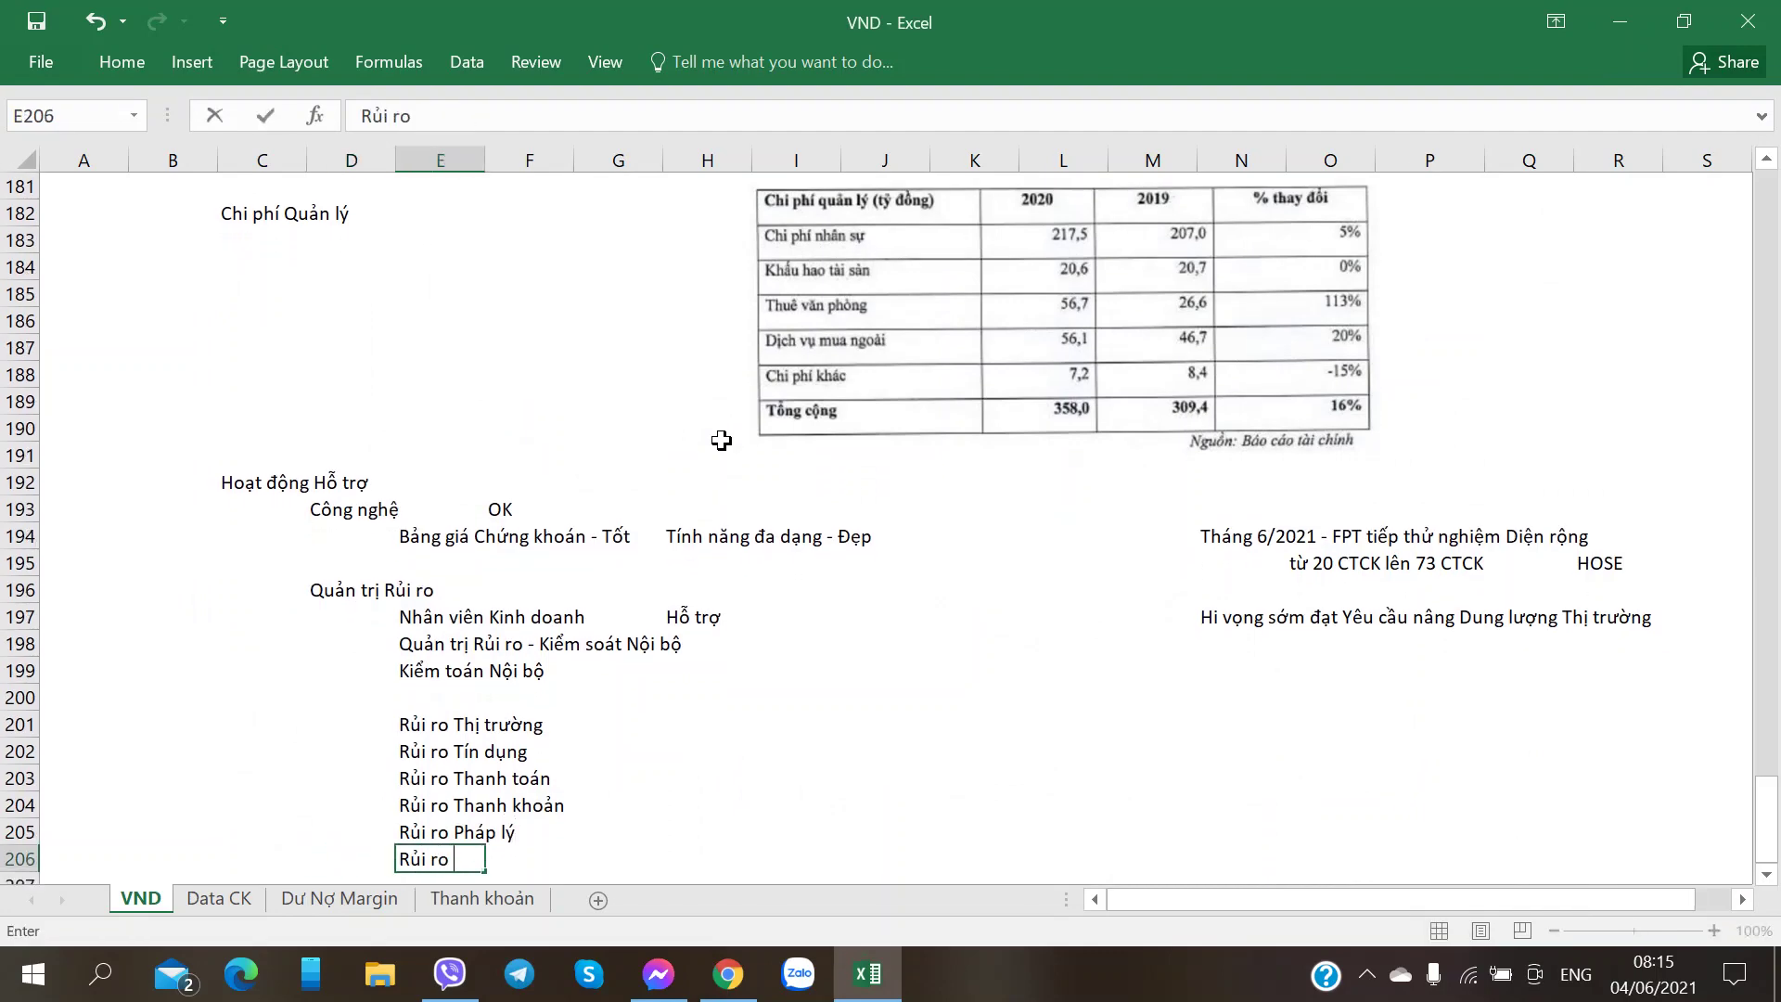
{"action": "type", "text": "Hoat động"}
{"action": "key", "text": "Return"}
- Switch to the annual report in Chrome and read the operational risk section (Rủi ro hoạt động) on pages 60 and 61
{"action": "key", "text": "alt+Tab"}
{"action": "scroll", "coordinate": [770, 388], "scroll_direction": "down", "scroll_amount": 3}
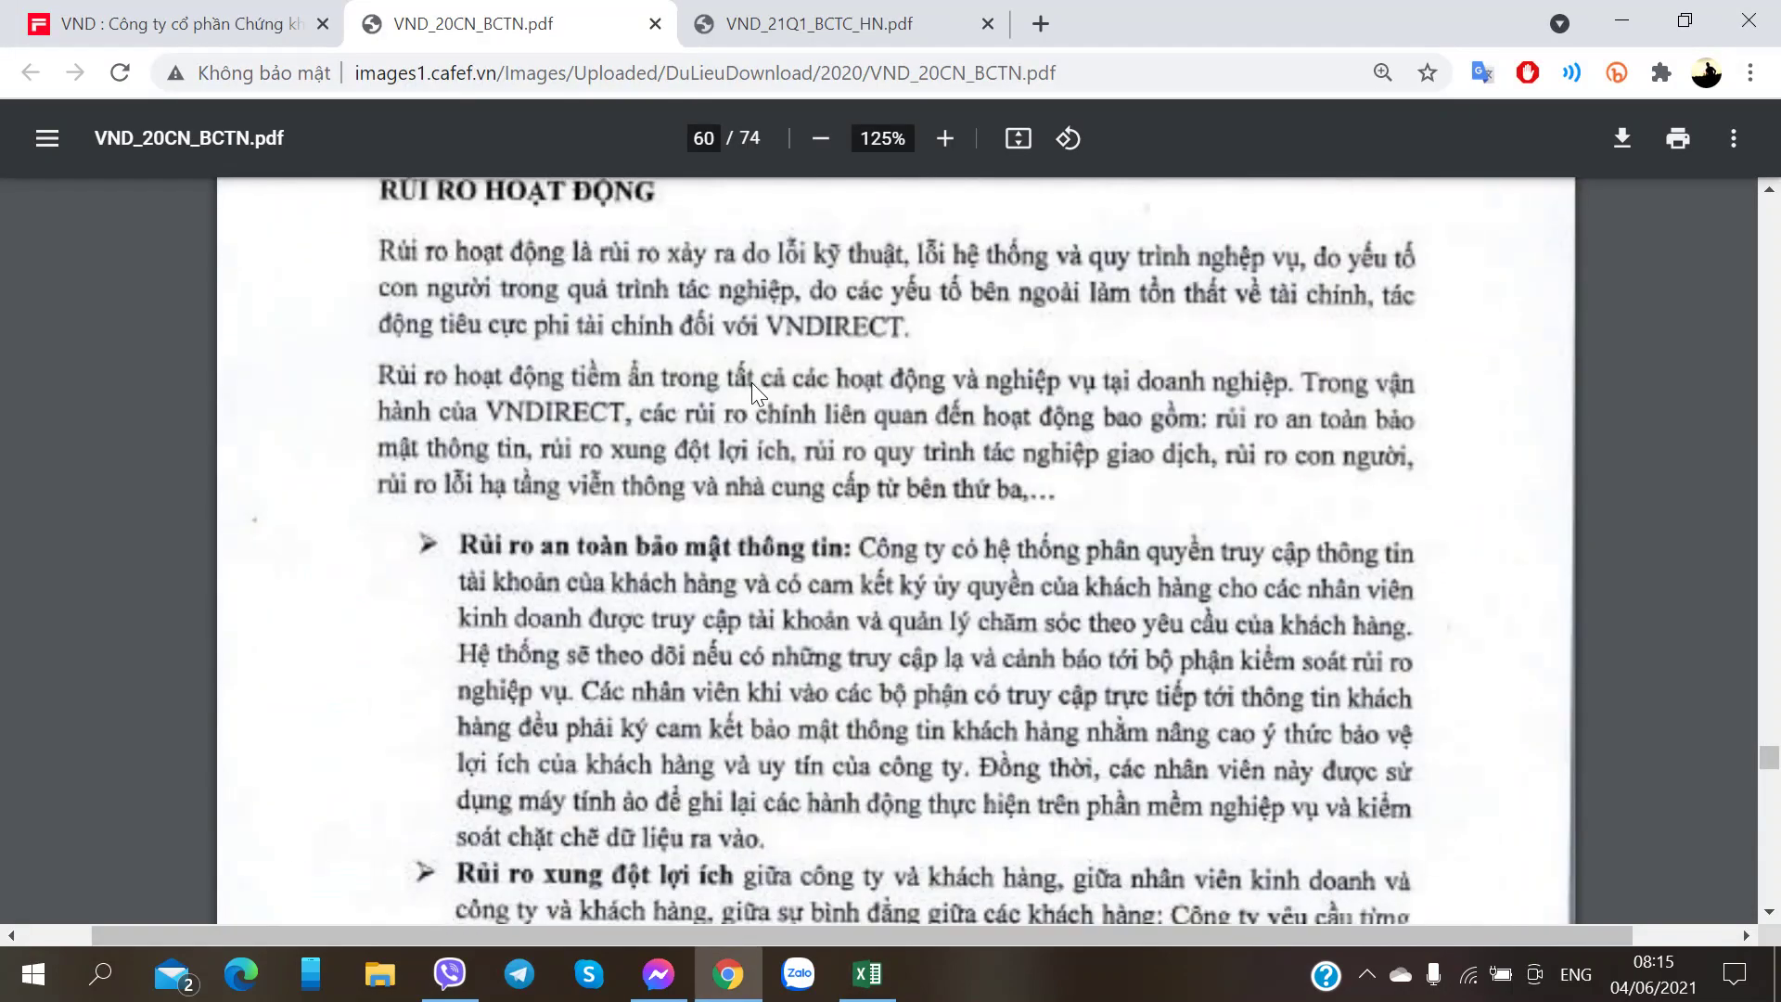
{"action": "scroll", "coordinate": [654, 522], "scroll_direction": "down", "scroll_amount": 1}
{"action": "scroll", "coordinate": [805, 451], "scroll_direction": "down", "scroll_amount": 5}
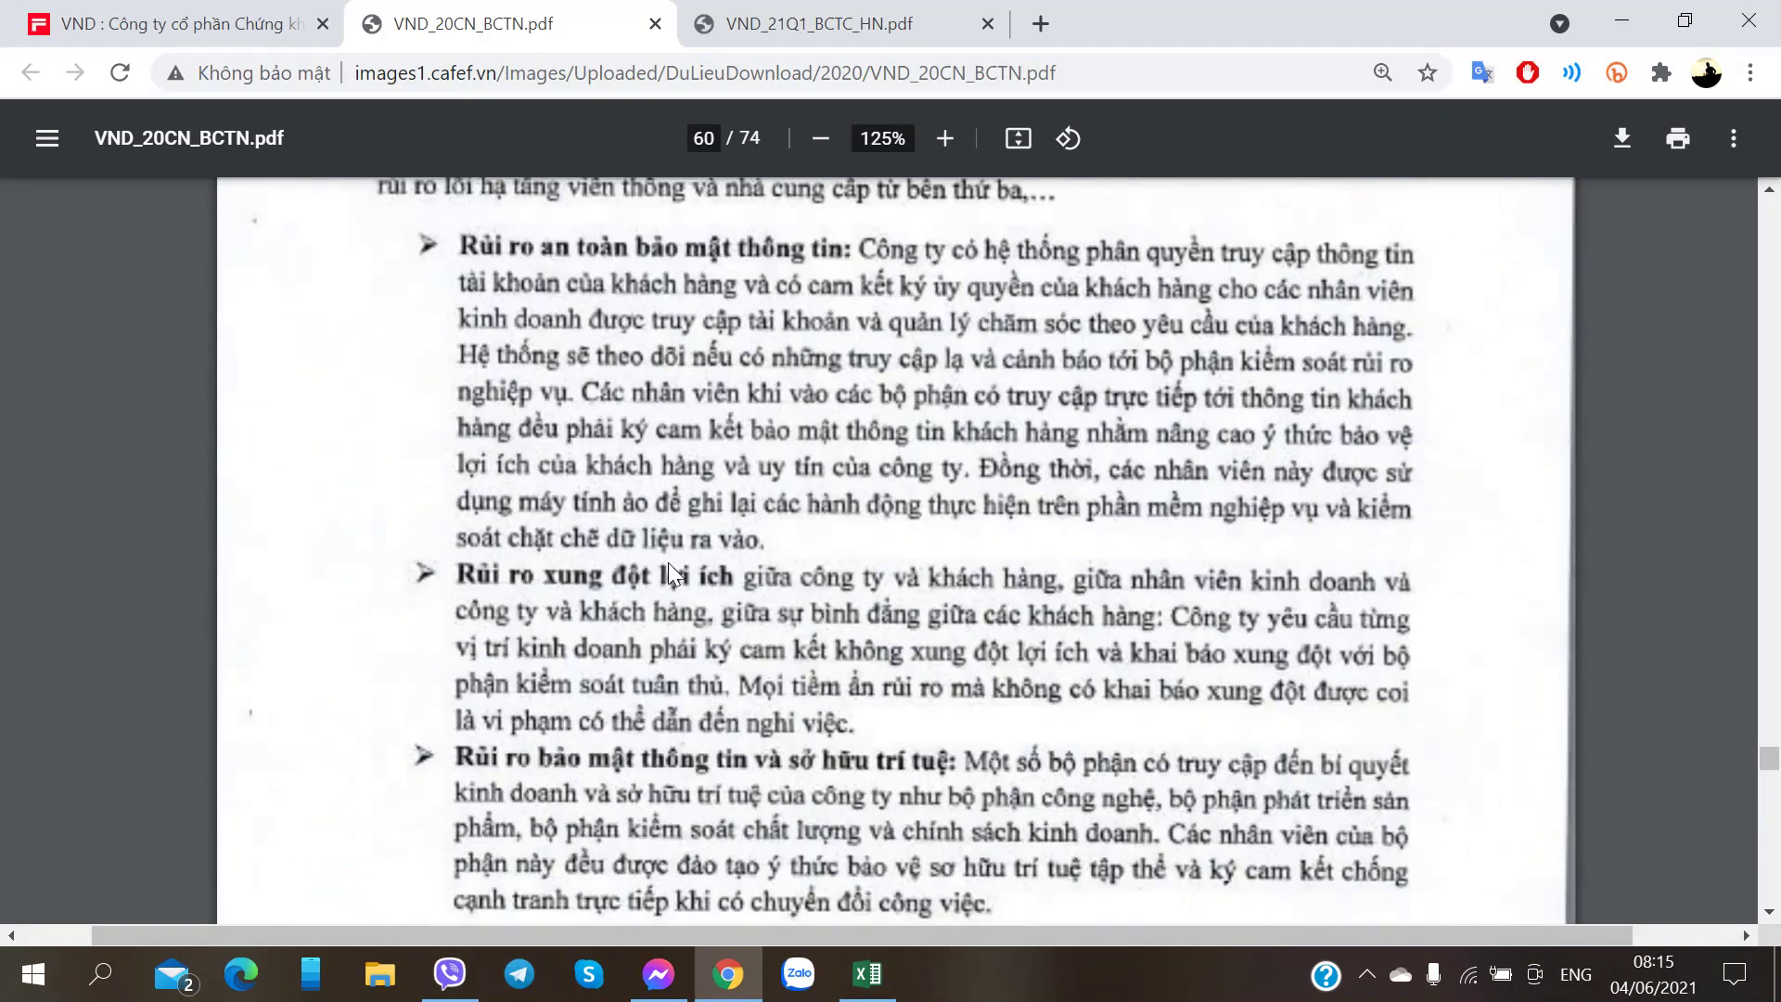
{"action": "scroll", "coordinate": [762, 588], "scroll_direction": "down", "scroll_amount": 7}
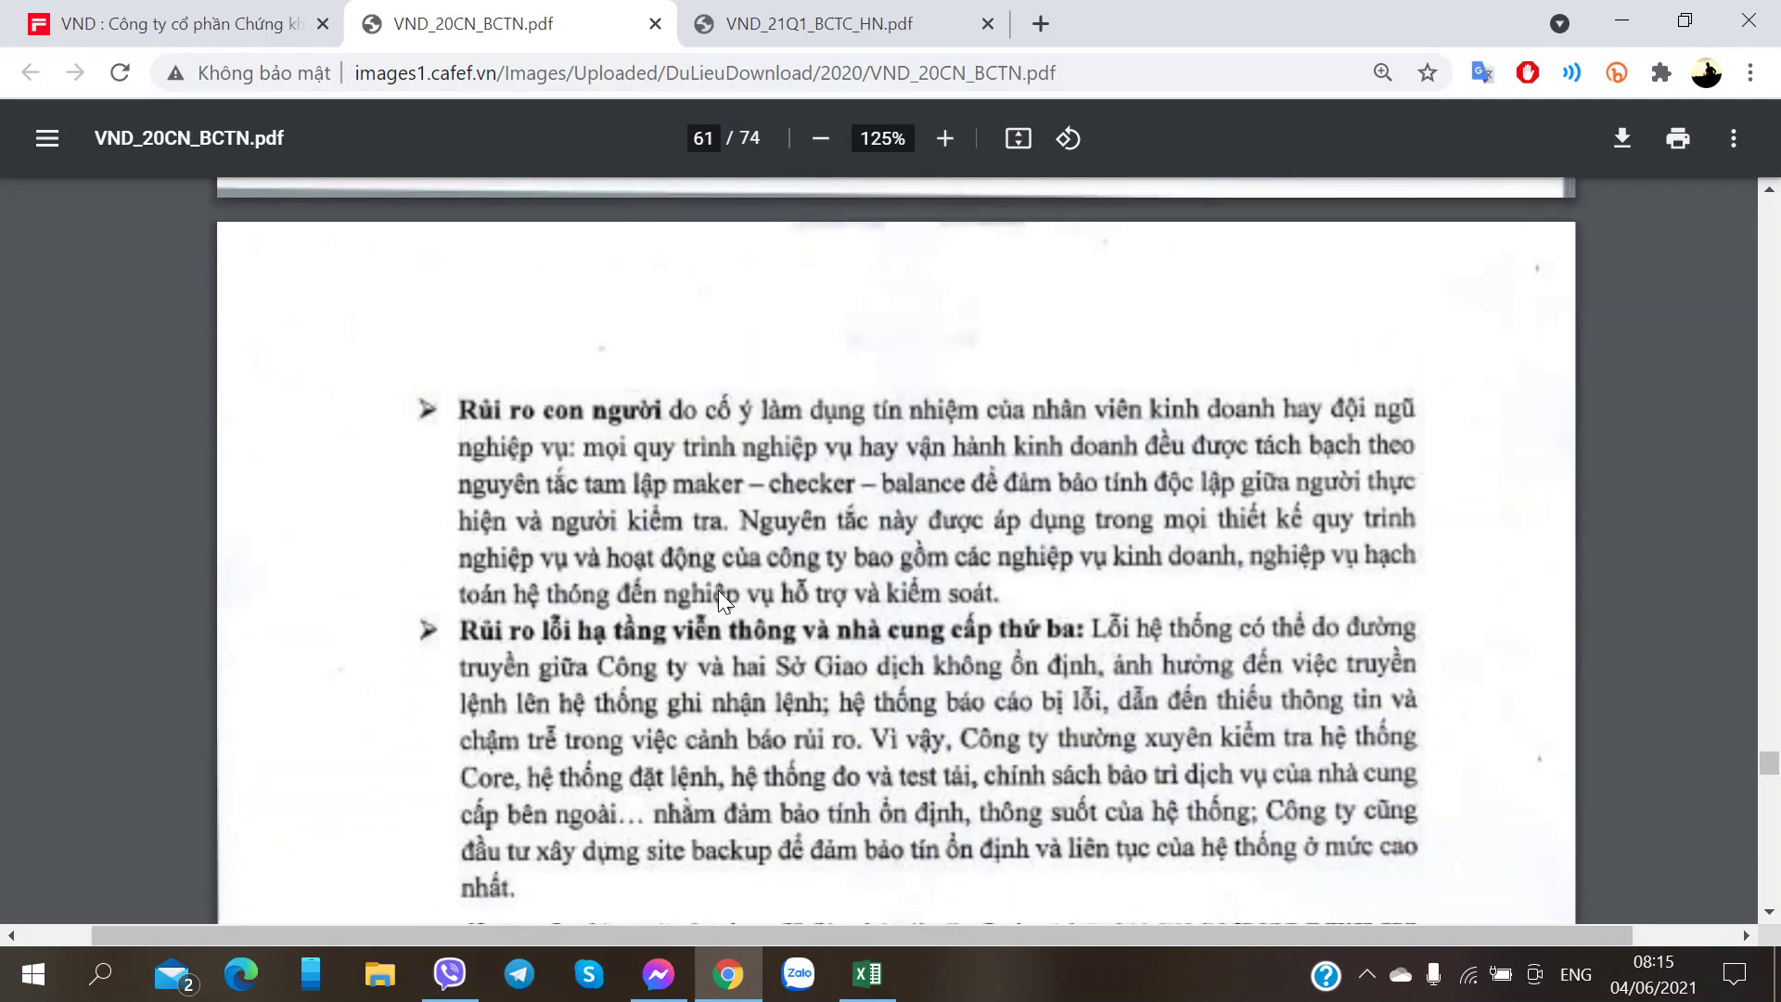
{"action": "scroll", "coordinate": [508, 506], "scroll_direction": "down", "scroll_amount": 1}
{"action": "scroll", "coordinate": [877, 583], "scroll_direction": "down", "scroll_amount": 2}
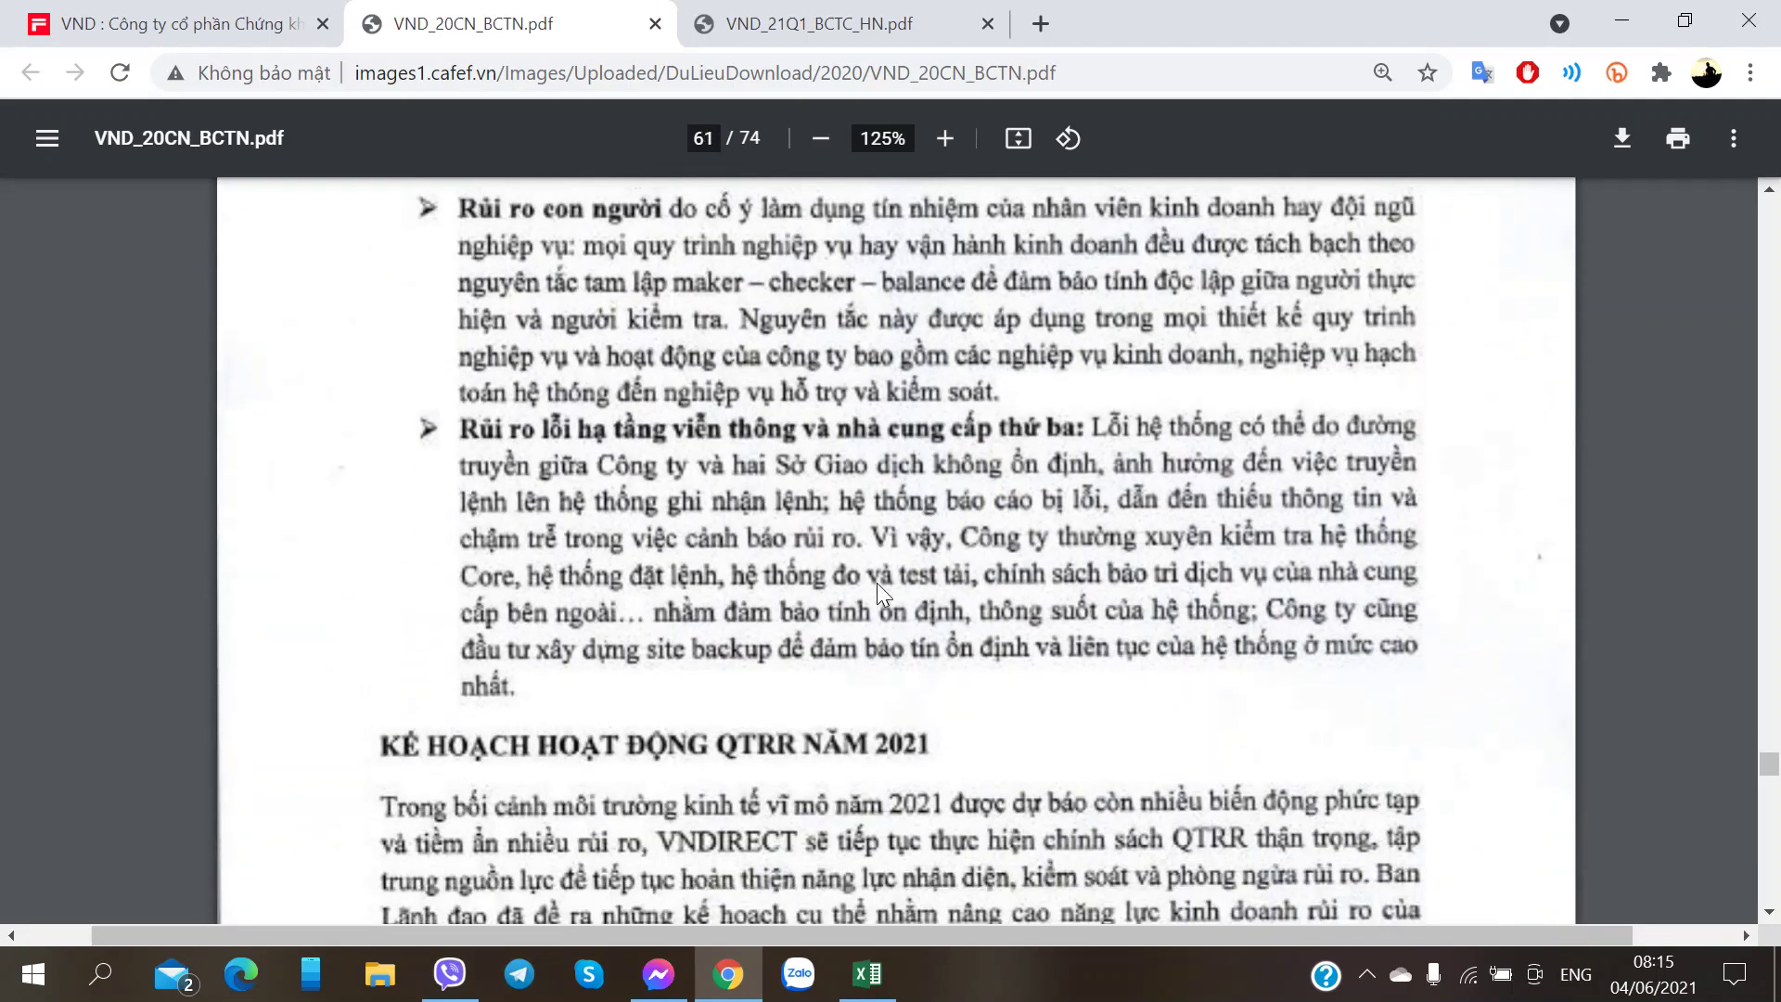
- Read the 2021 risk management plan (Kế hoạch hoạt động QTRR năm 2021) on page 61 through its last bullet point
{"action": "scroll", "coordinate": [742, 632], "scroll_direction": "down", "scroll_amount": 1}
{"action": "scroll", "coordinate": [738, 631], "scroll_direction": "down", "scroll_amount": 1}
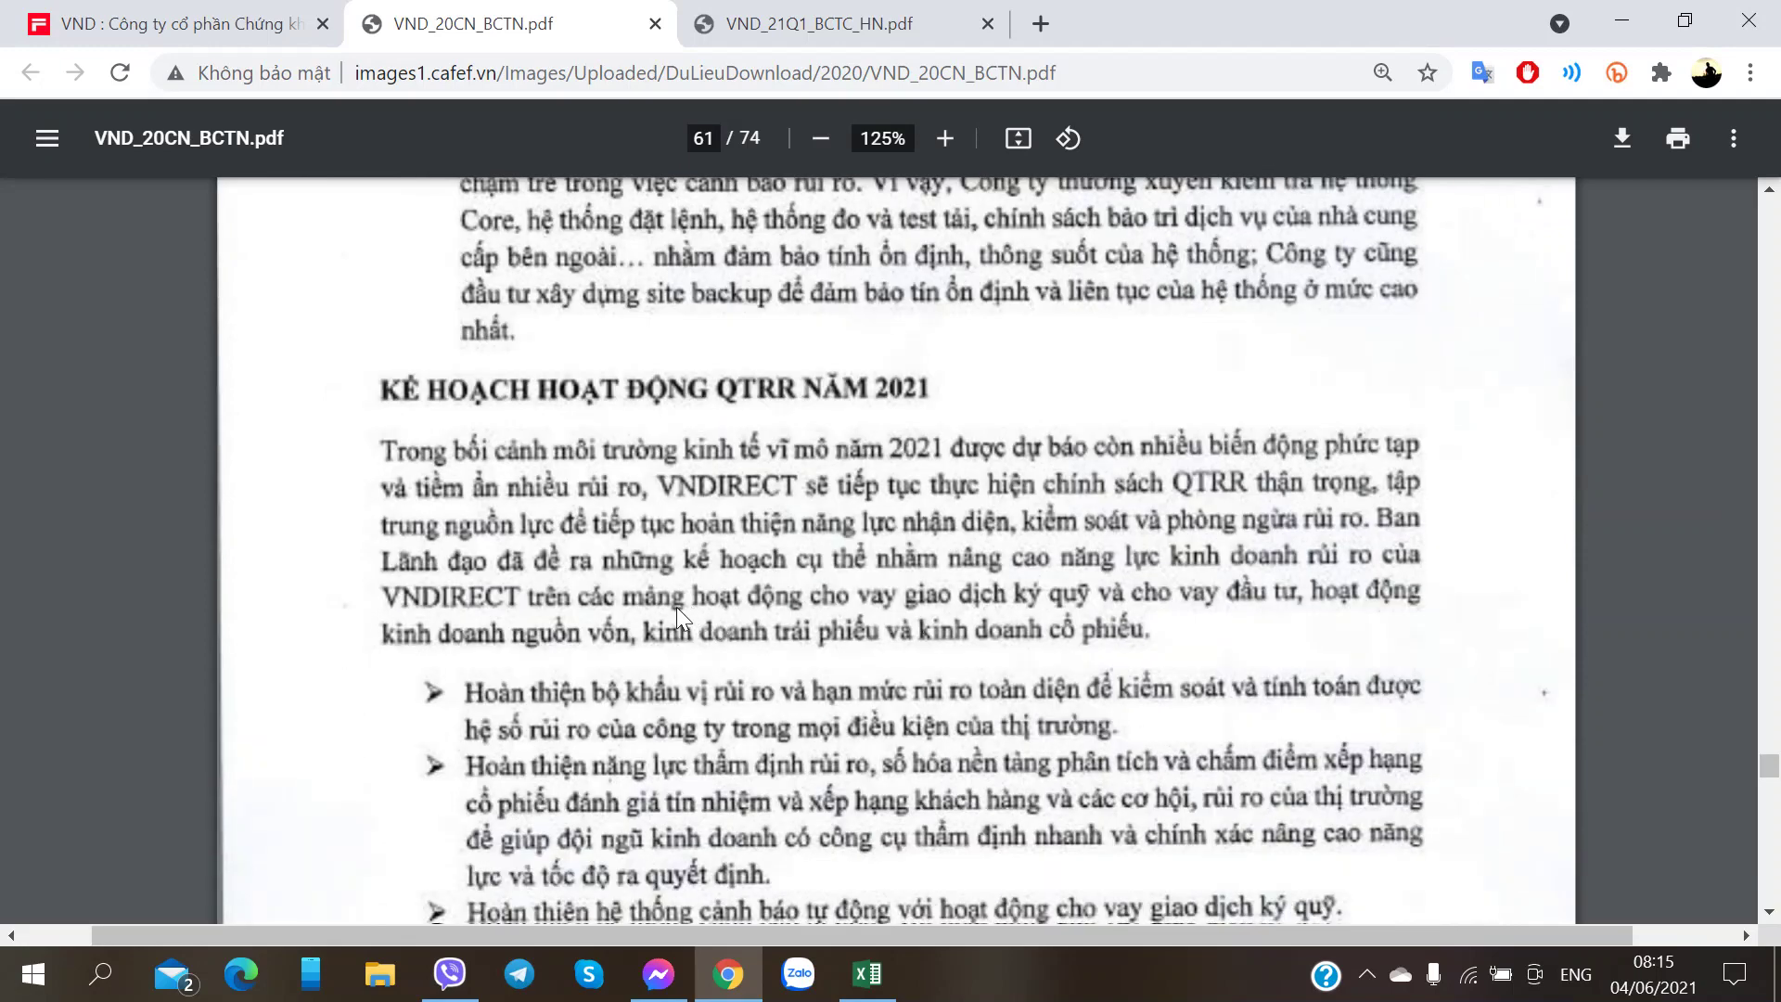
{"action": "scroll", "coordinate": [676, 606], "scroll_direction": "down", "scroll_amount": 1}
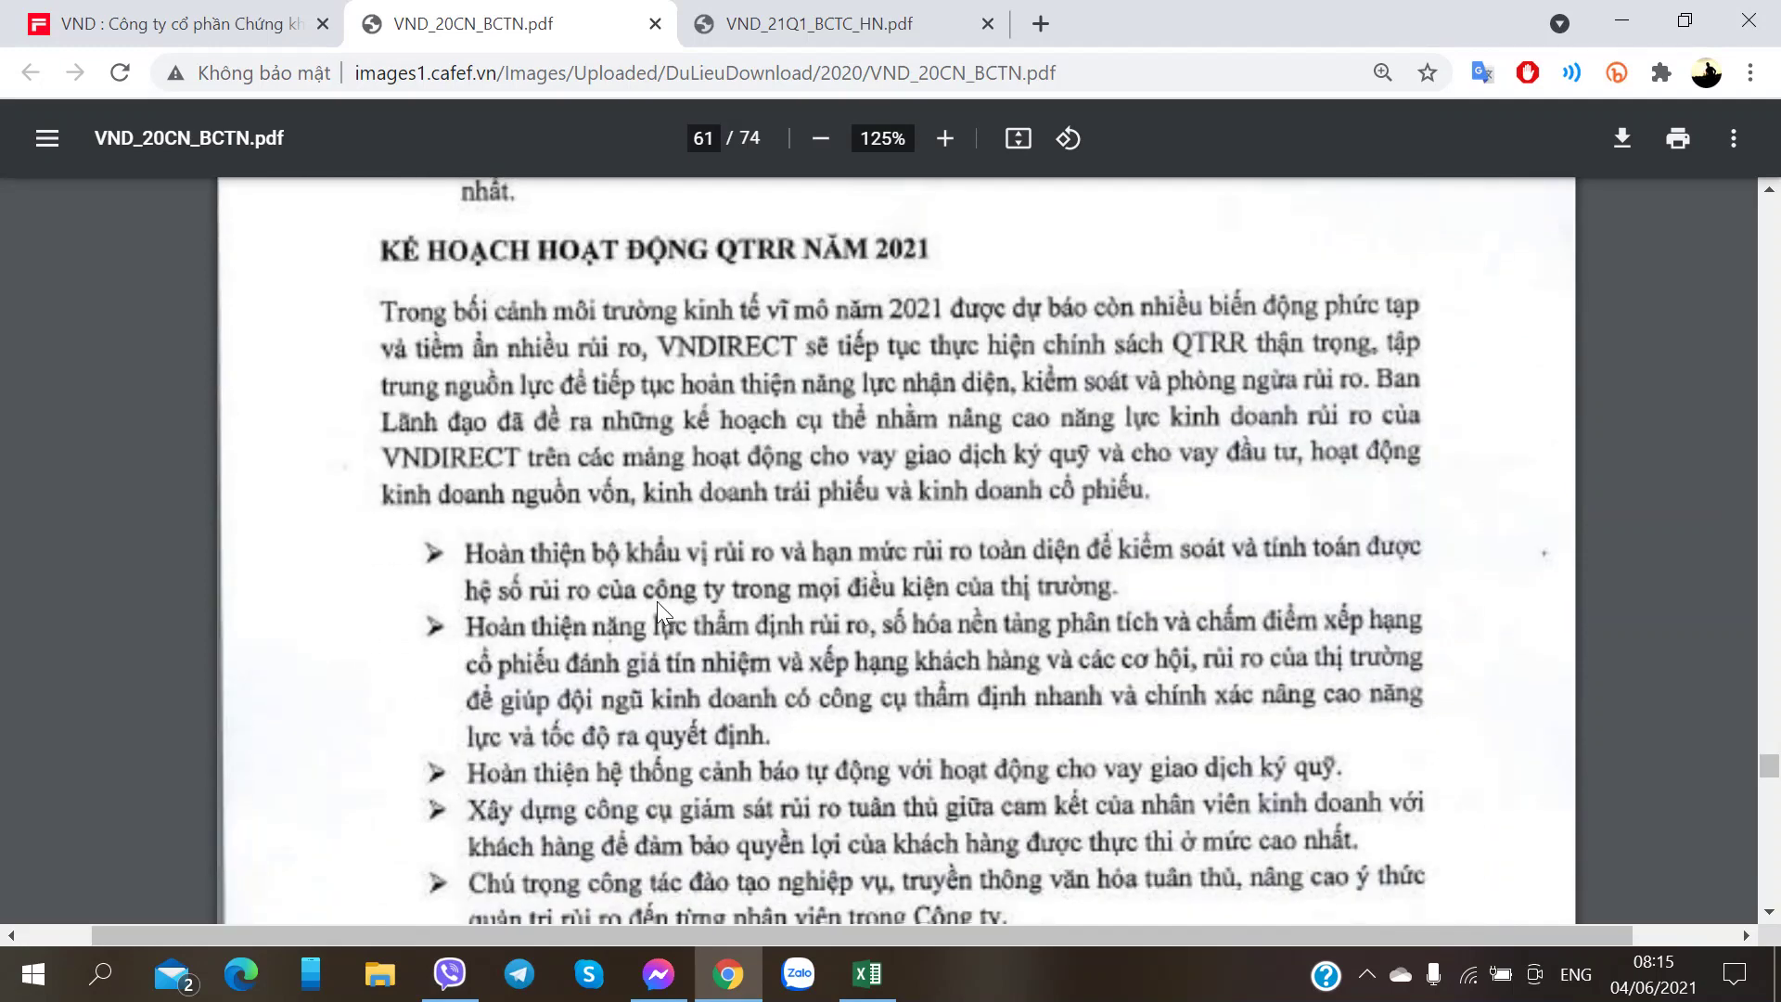
{"action": "scroll", "coordinate": [654, 599], "scroll_direction": "down", "scroll_amount": 1}
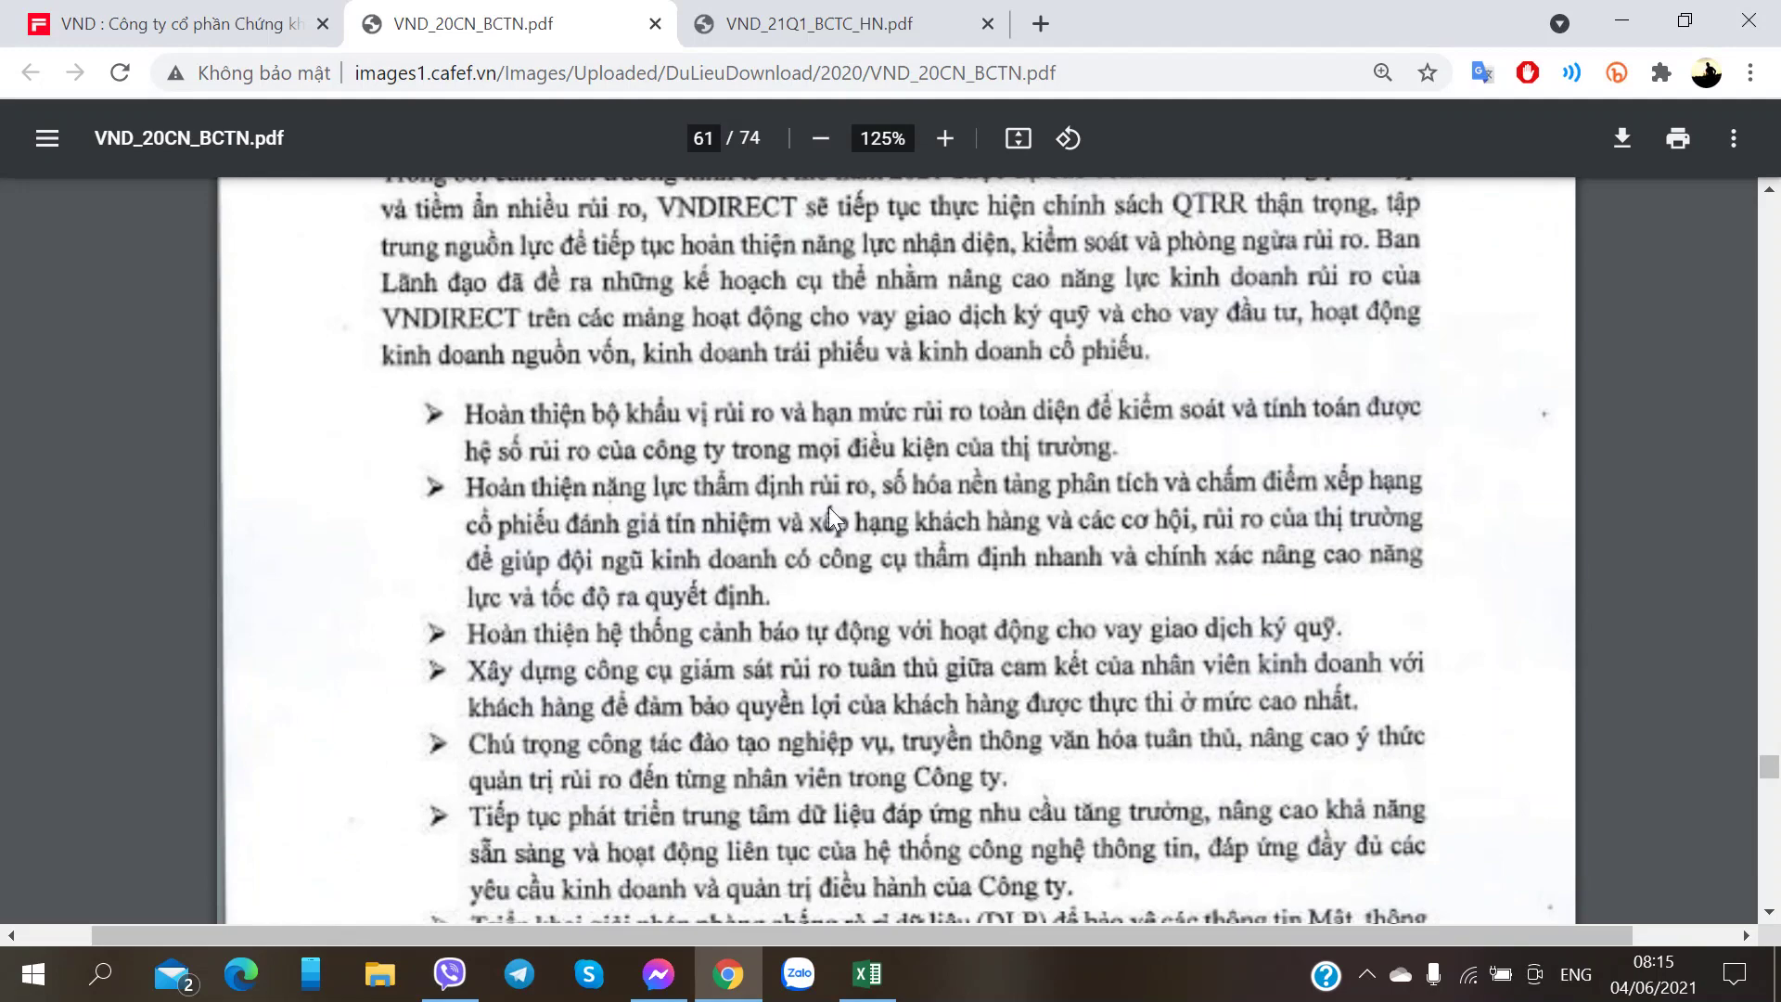
{"action": "scroll", "coordinate": [776, 537], "scroll_direction": "down", "scroll_amount": 3}
{"action": "scroll", "coordinate": [775, 537], "scroll_direction": "up", "scroll_amount": 3}
{"action": "scroll", "coordinate": [818, 680], "scroll_direction": "down", "scroll_amount": 5}
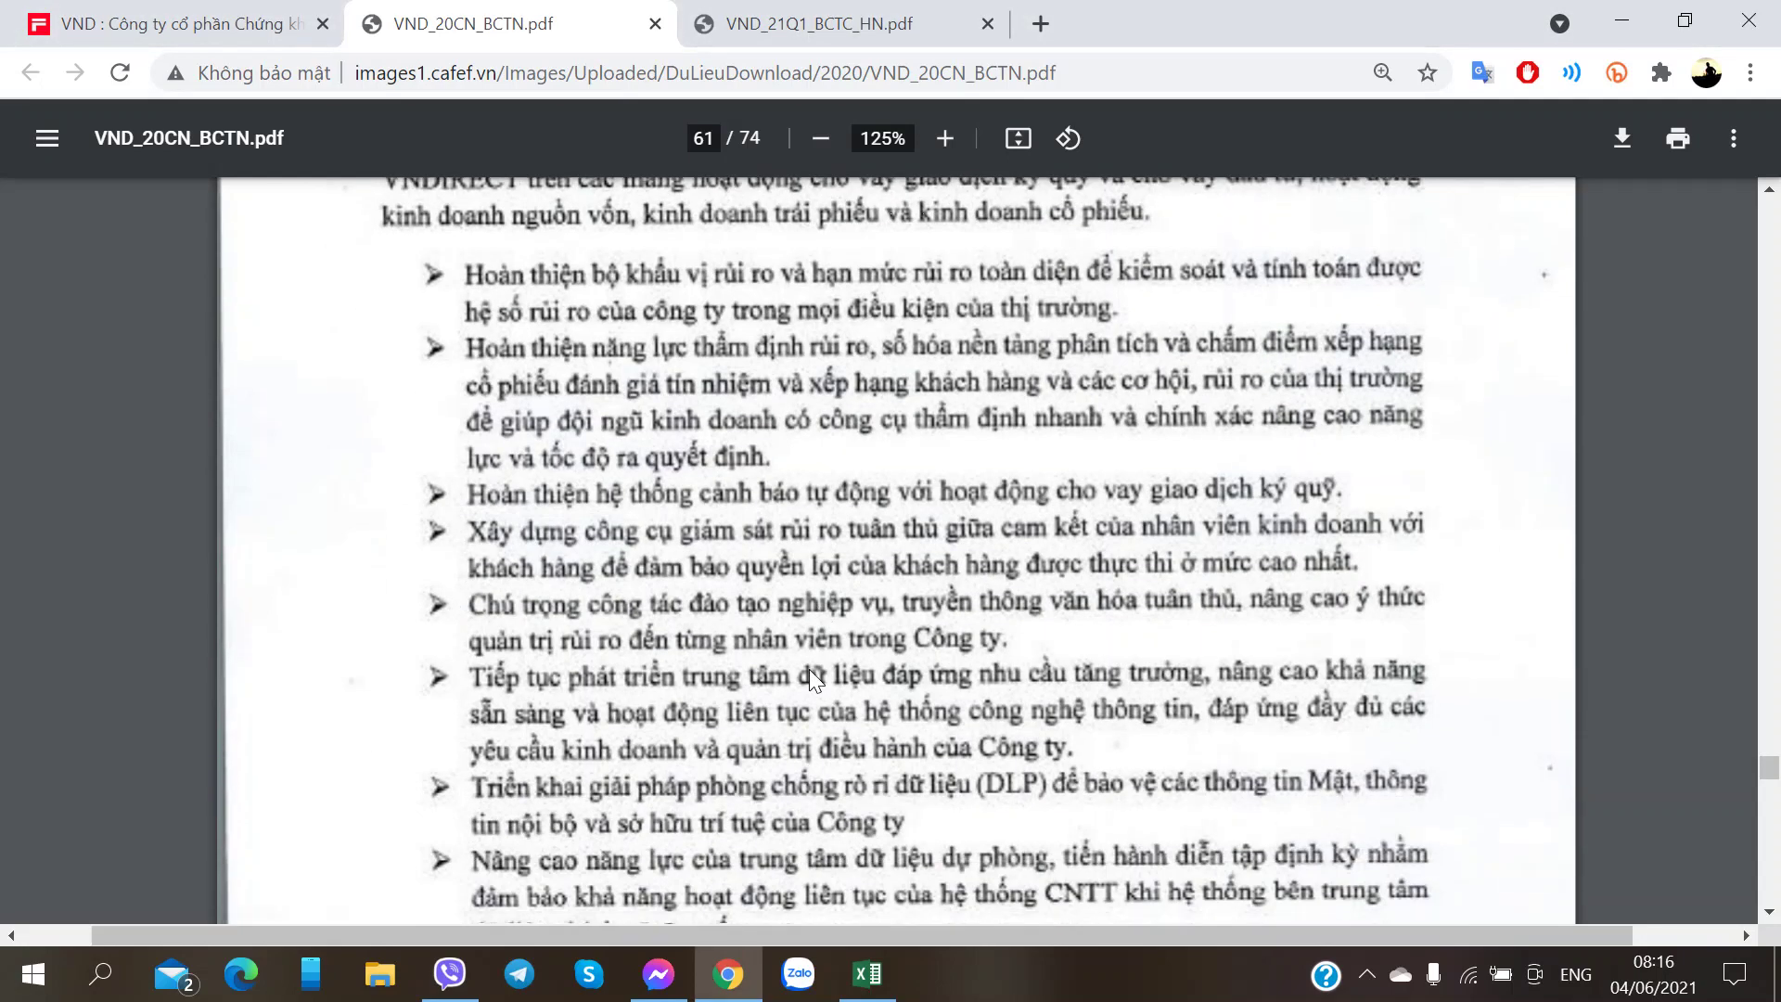
{"action": "scroll", "coordinate": [810, 671], "scroll_direction": "down", "scroll_amount": 9}
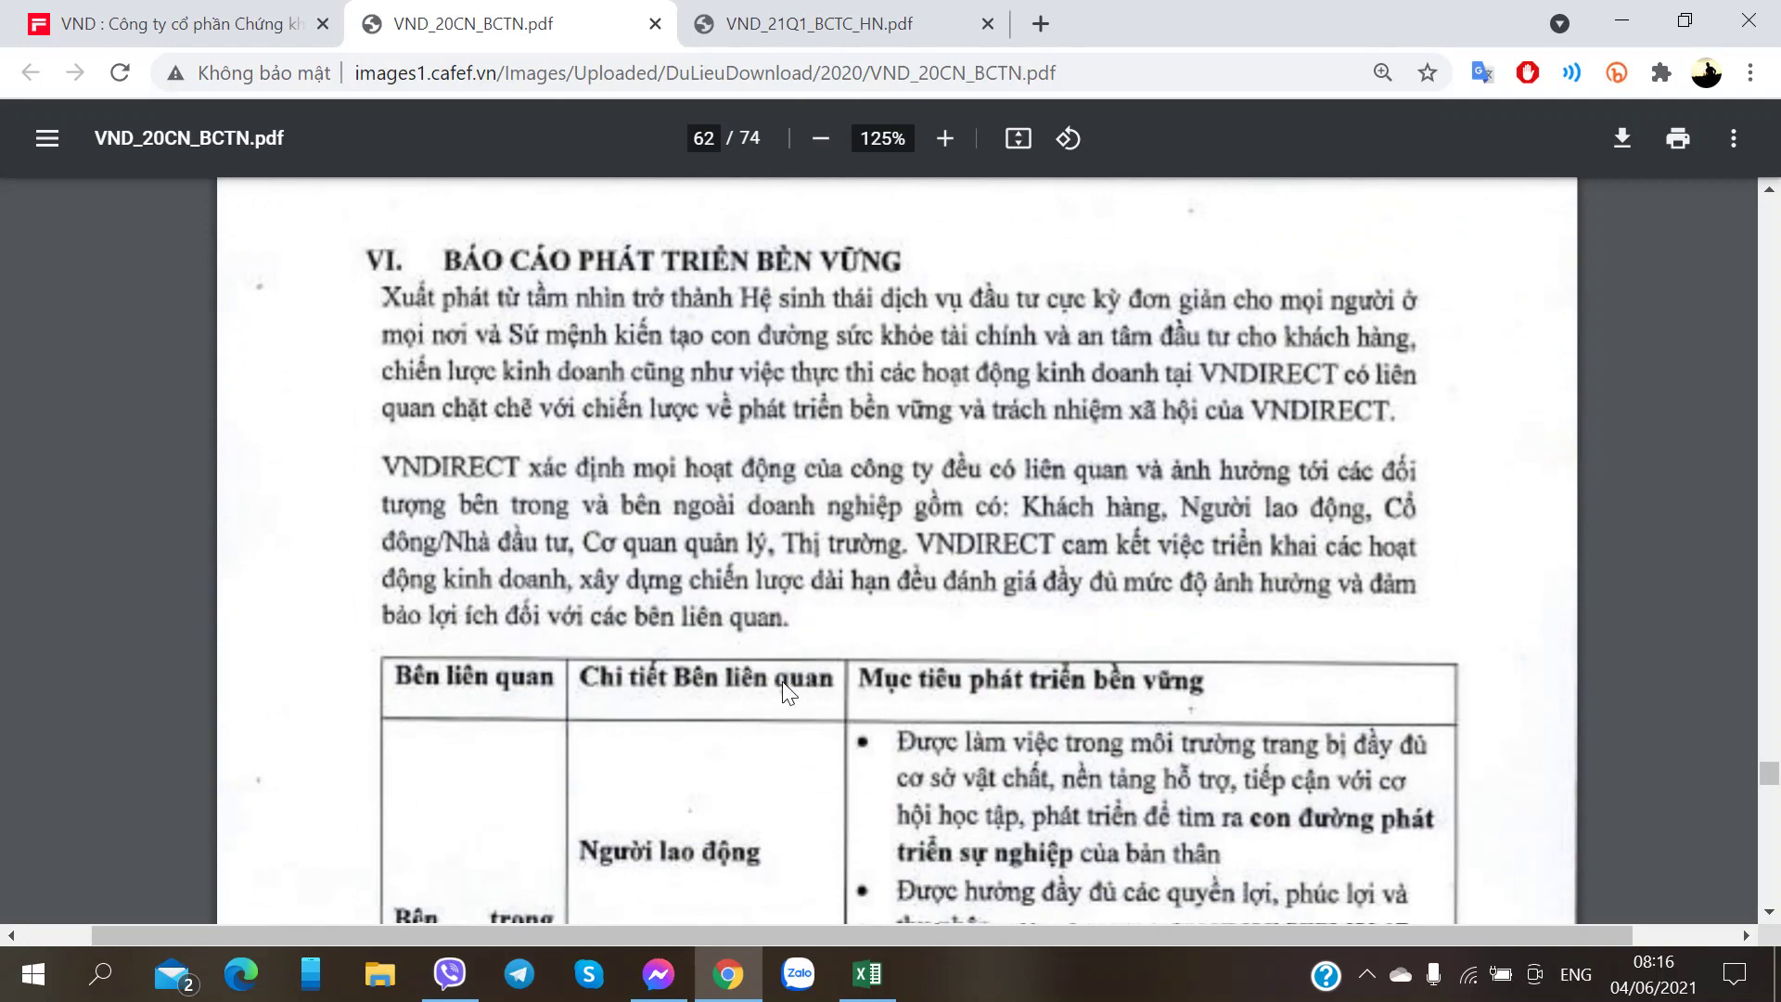
{"action": "scroll", "coordinate": [784, 681], "scroll_direction": "up", "scroll_amount": 12}
{"action": "scroll", "coordinate": [782, 680], "scroll_direction": "down", "scroll_amount": 7}
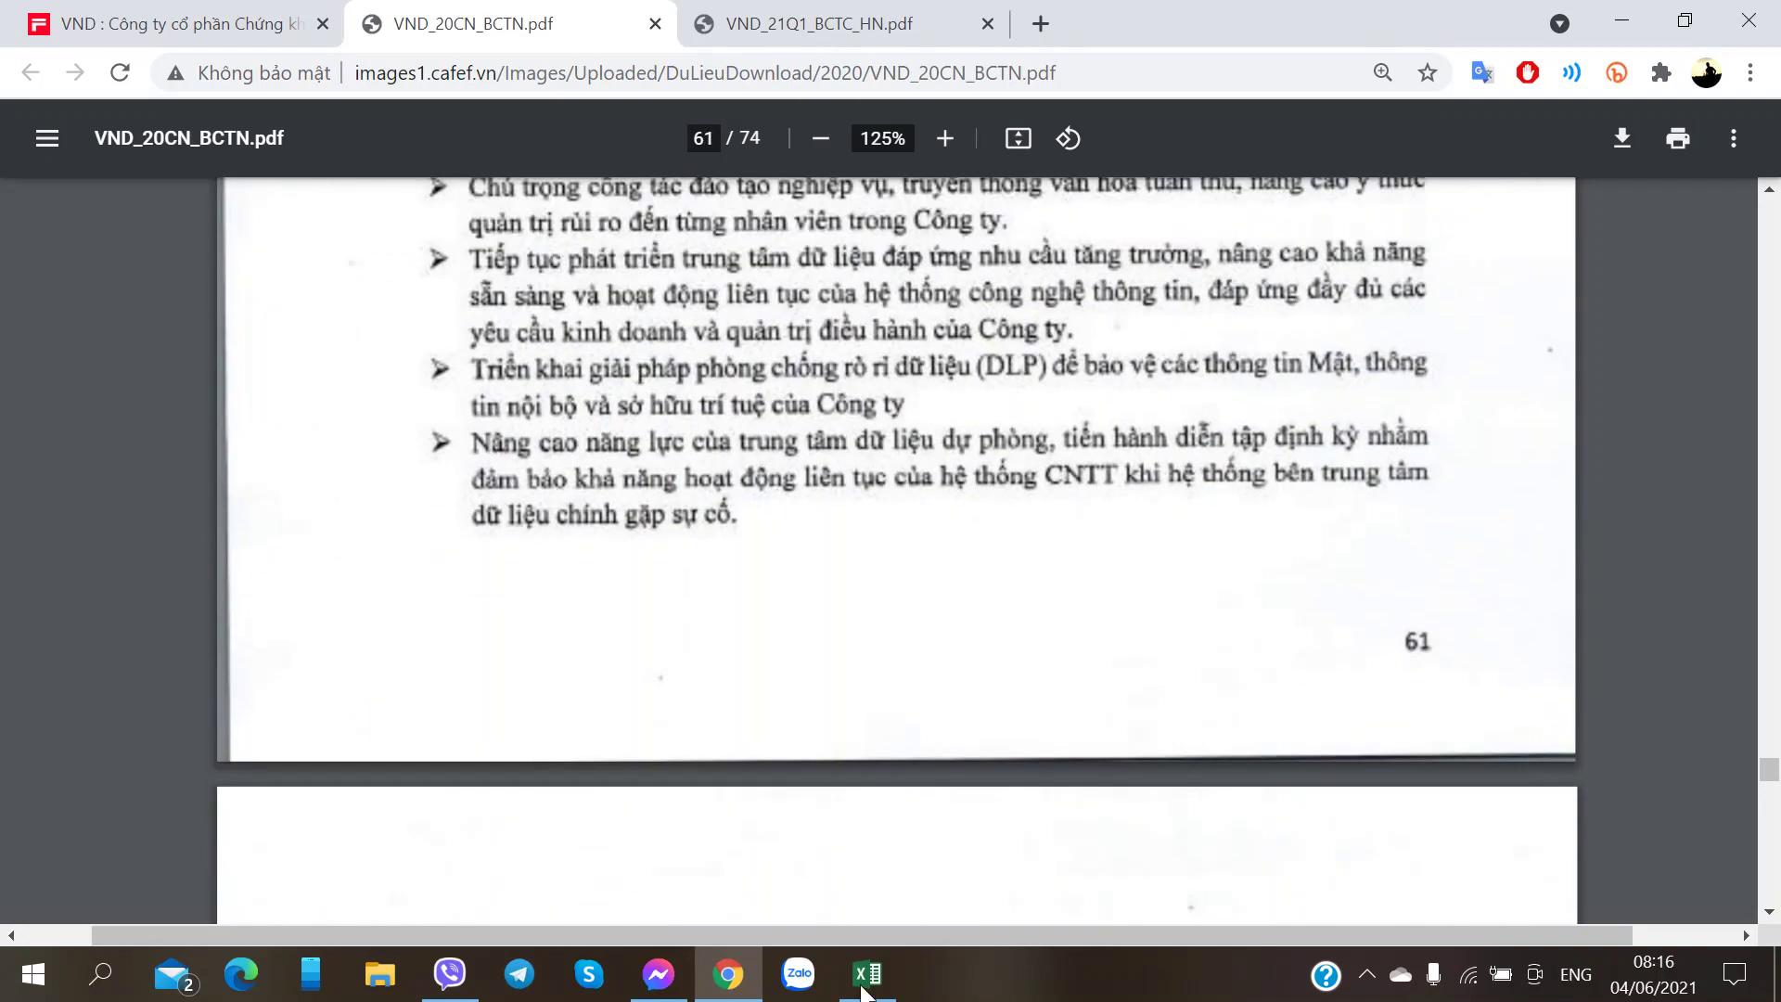
- Check the risk list in the Excel worksheet, and read the start of the sustainable development report (Báo cáo phát triển bền vững) on page 62
{"action": "left_click", "coordinate": [867, 972]}
{"action": "scroll", "coordinate": [798, 752], "scroll_direction": "down", "scroll_amount": 1}
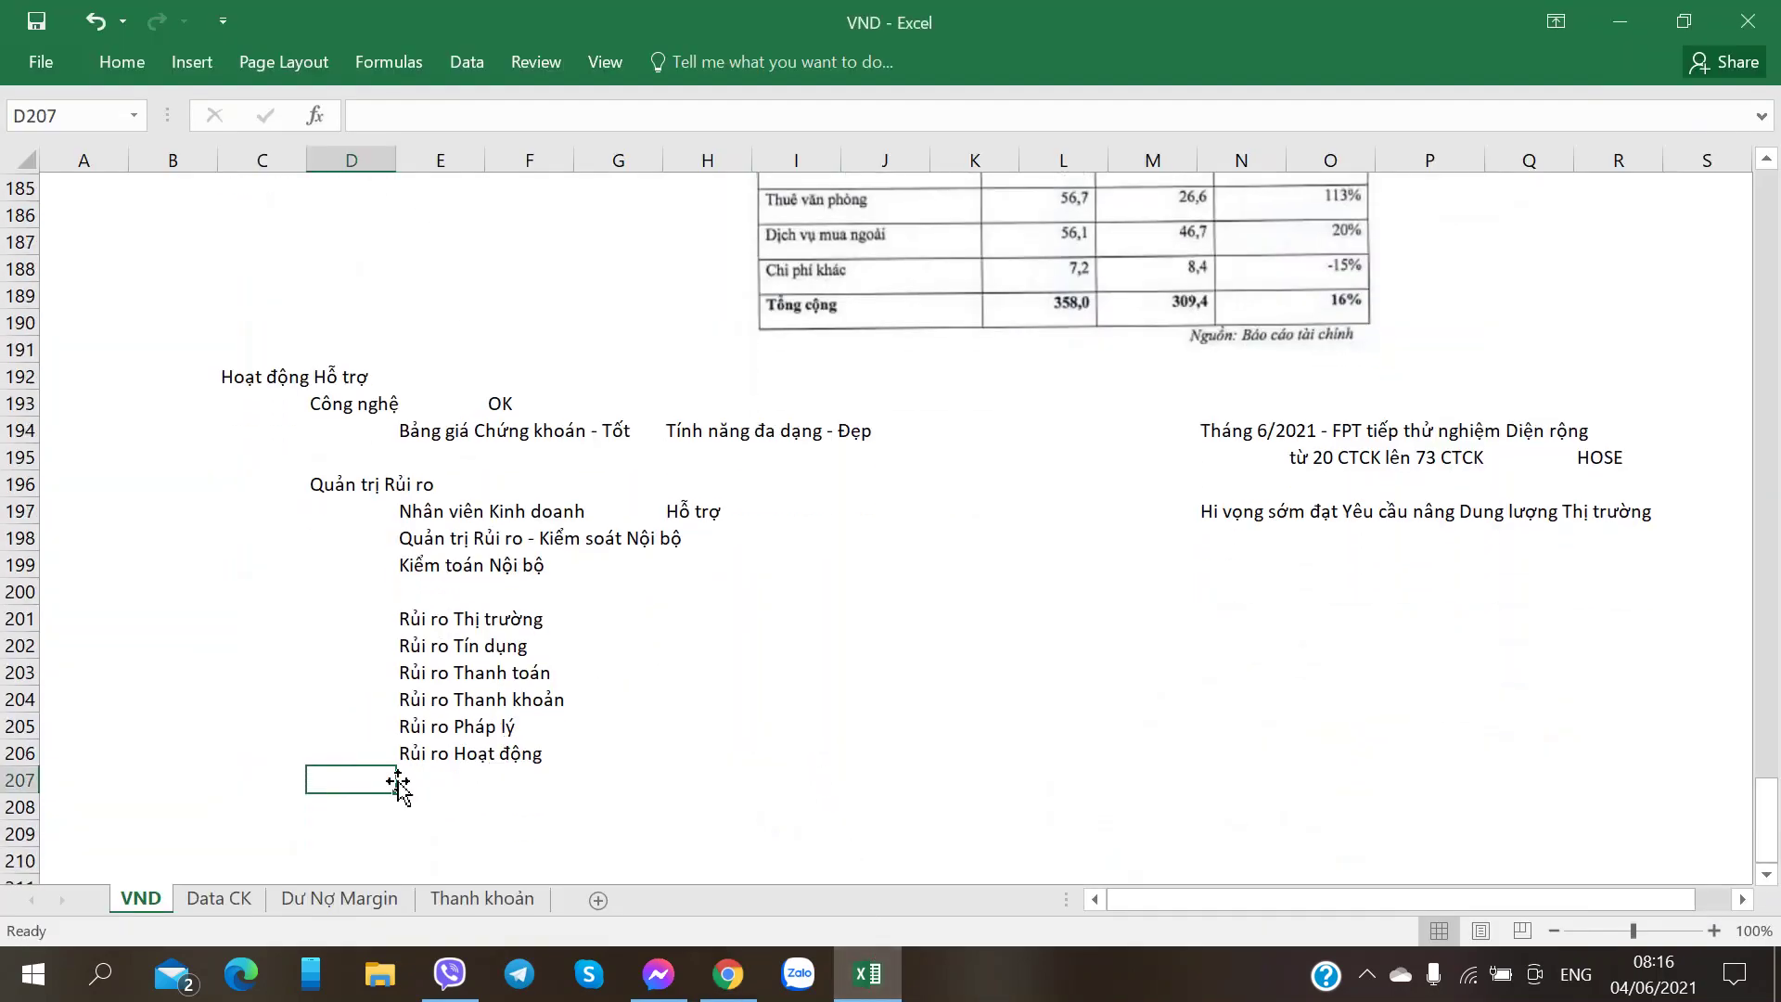
{"action": "key", "text": "alt+Tab"}
{"action": "scroll", "coordinate": [536, 705], "scroll_direction": "down", "scroll_amount": 6}
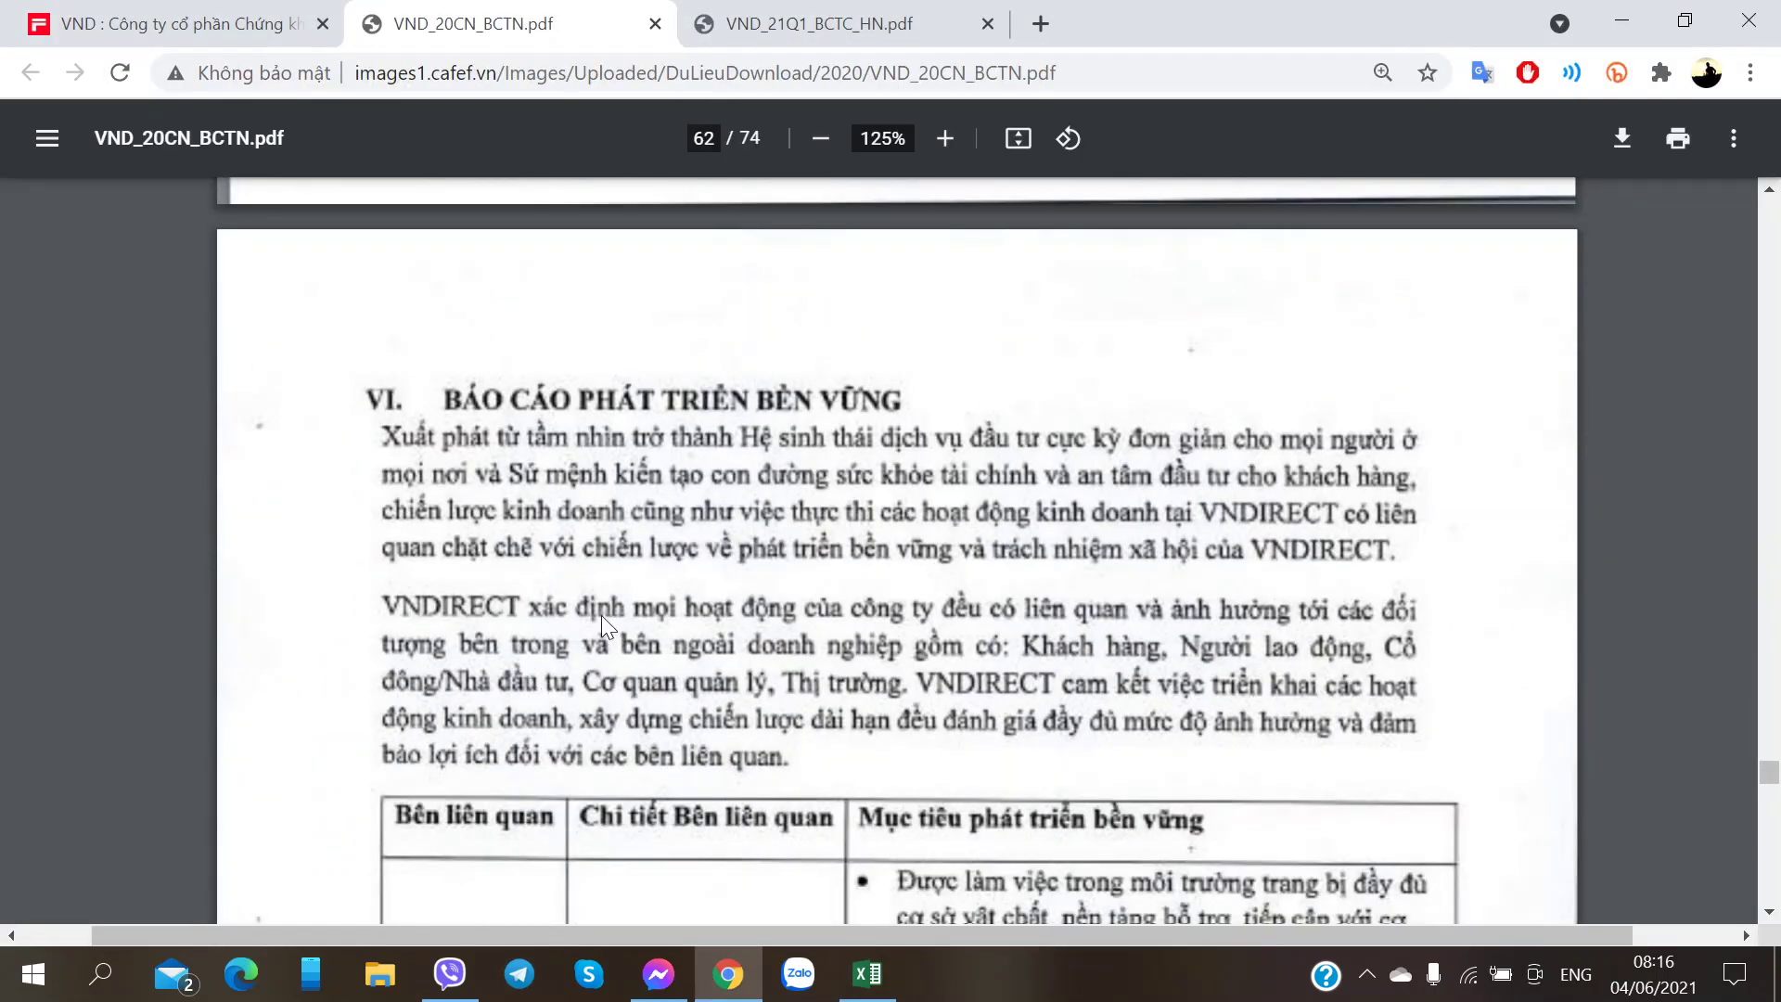
{"action": "scroll", "coordinate": [603, 612], "scroll_direction": "down", "scroll_amount": 2}
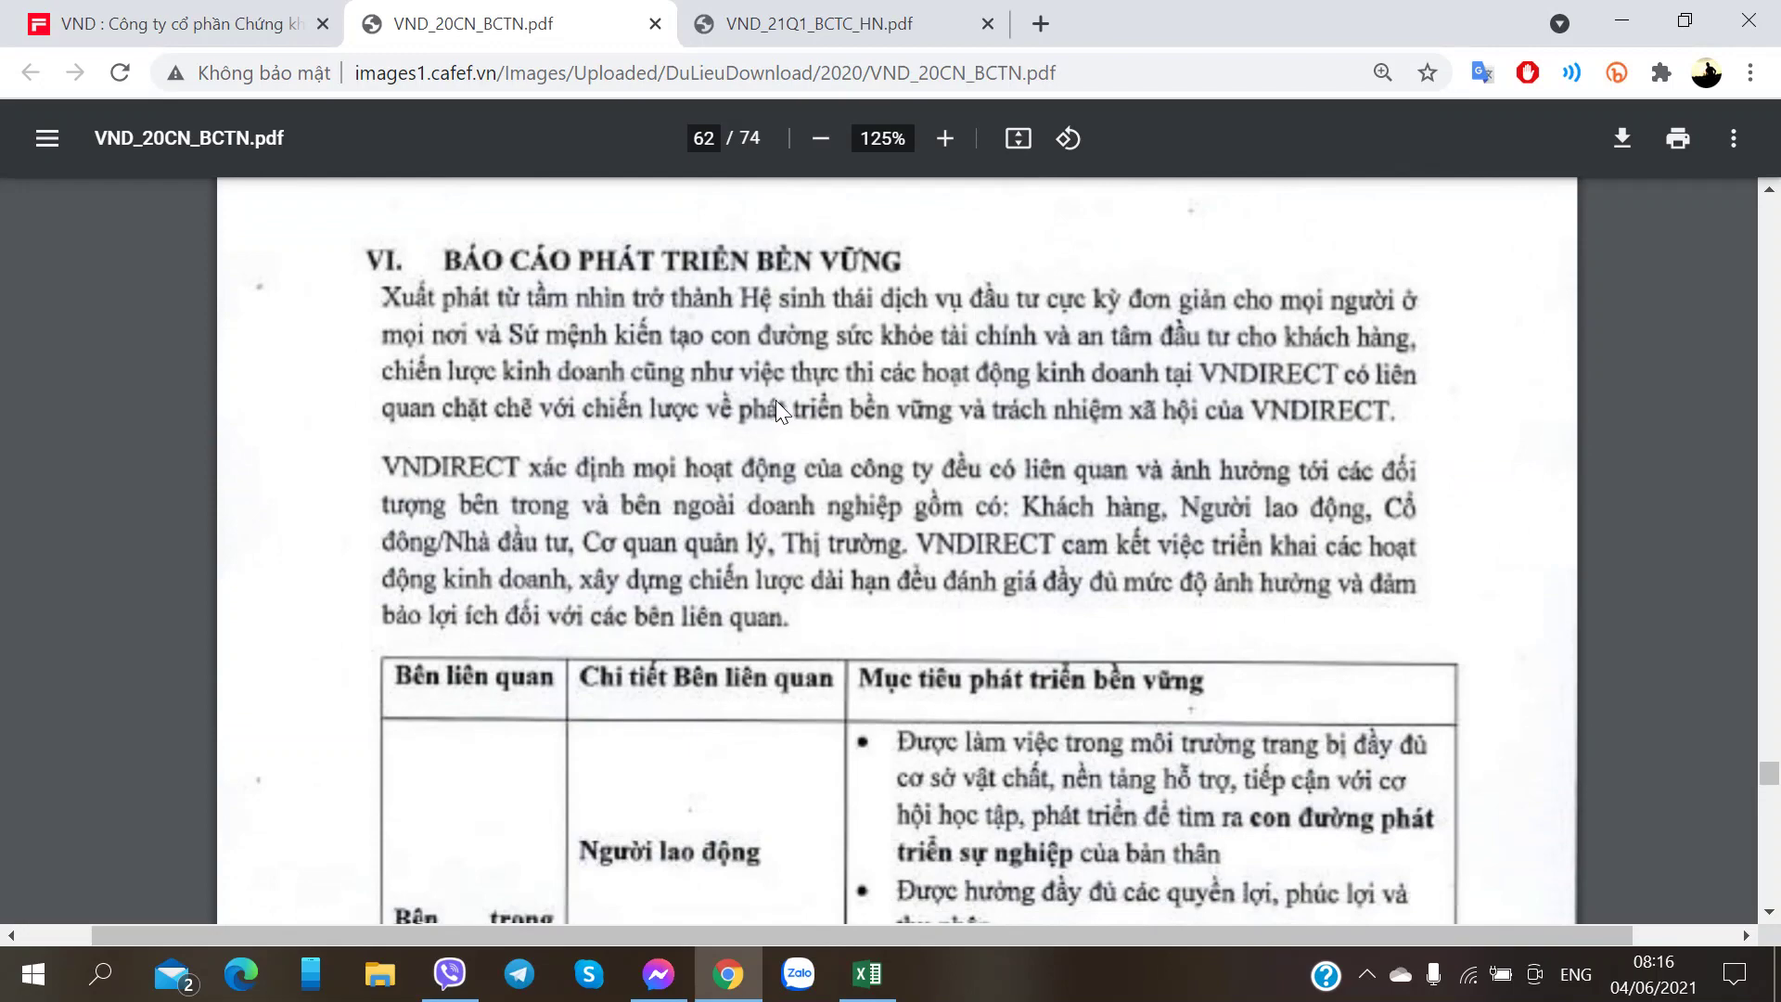
{"action": "scroll", "coordinate": [772, 408], "scroll_direction": "down", "scroll_amount": 2}
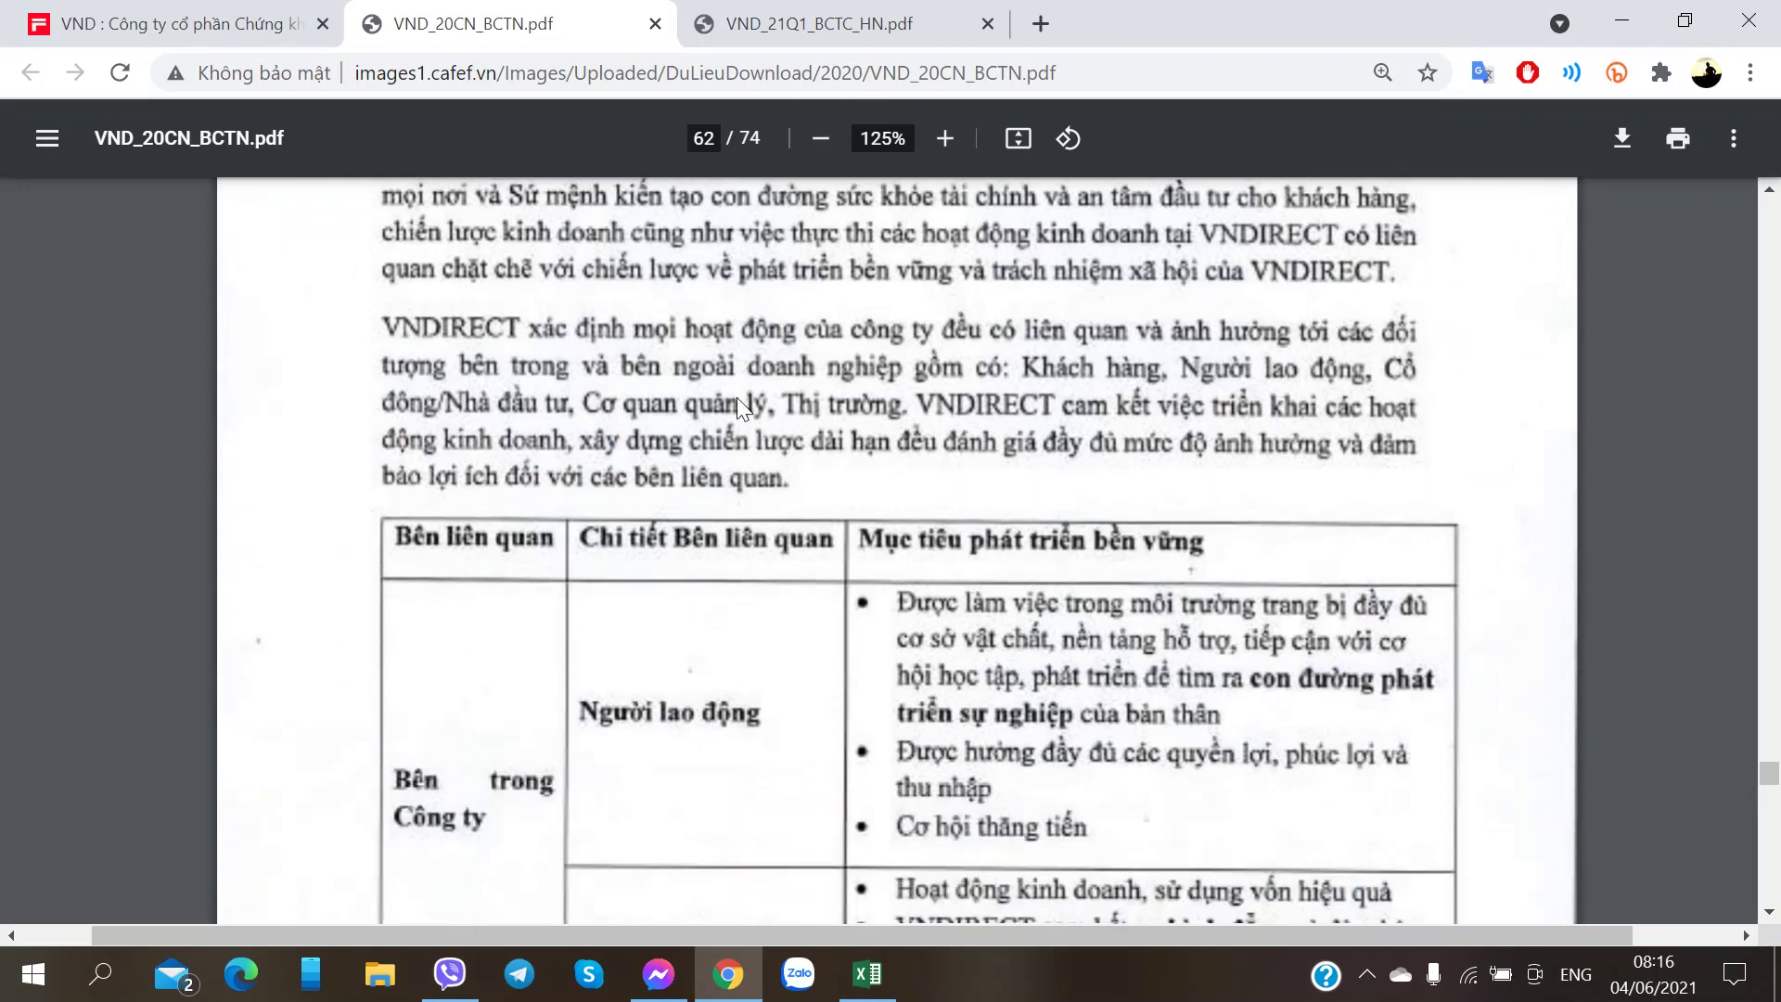
{"action": "scroll", "coordinate": [736, 397], "scroll_direction": "down", "scroll_amount": 1}
{"action": "scroll", "coordinate": [736, 397], "scroll_direction": "up", "scroll_amount": 3}
{"action": "scroll", "coordinate": [737, 397], "scroll_direction": "down", "scroll_amount": 2}
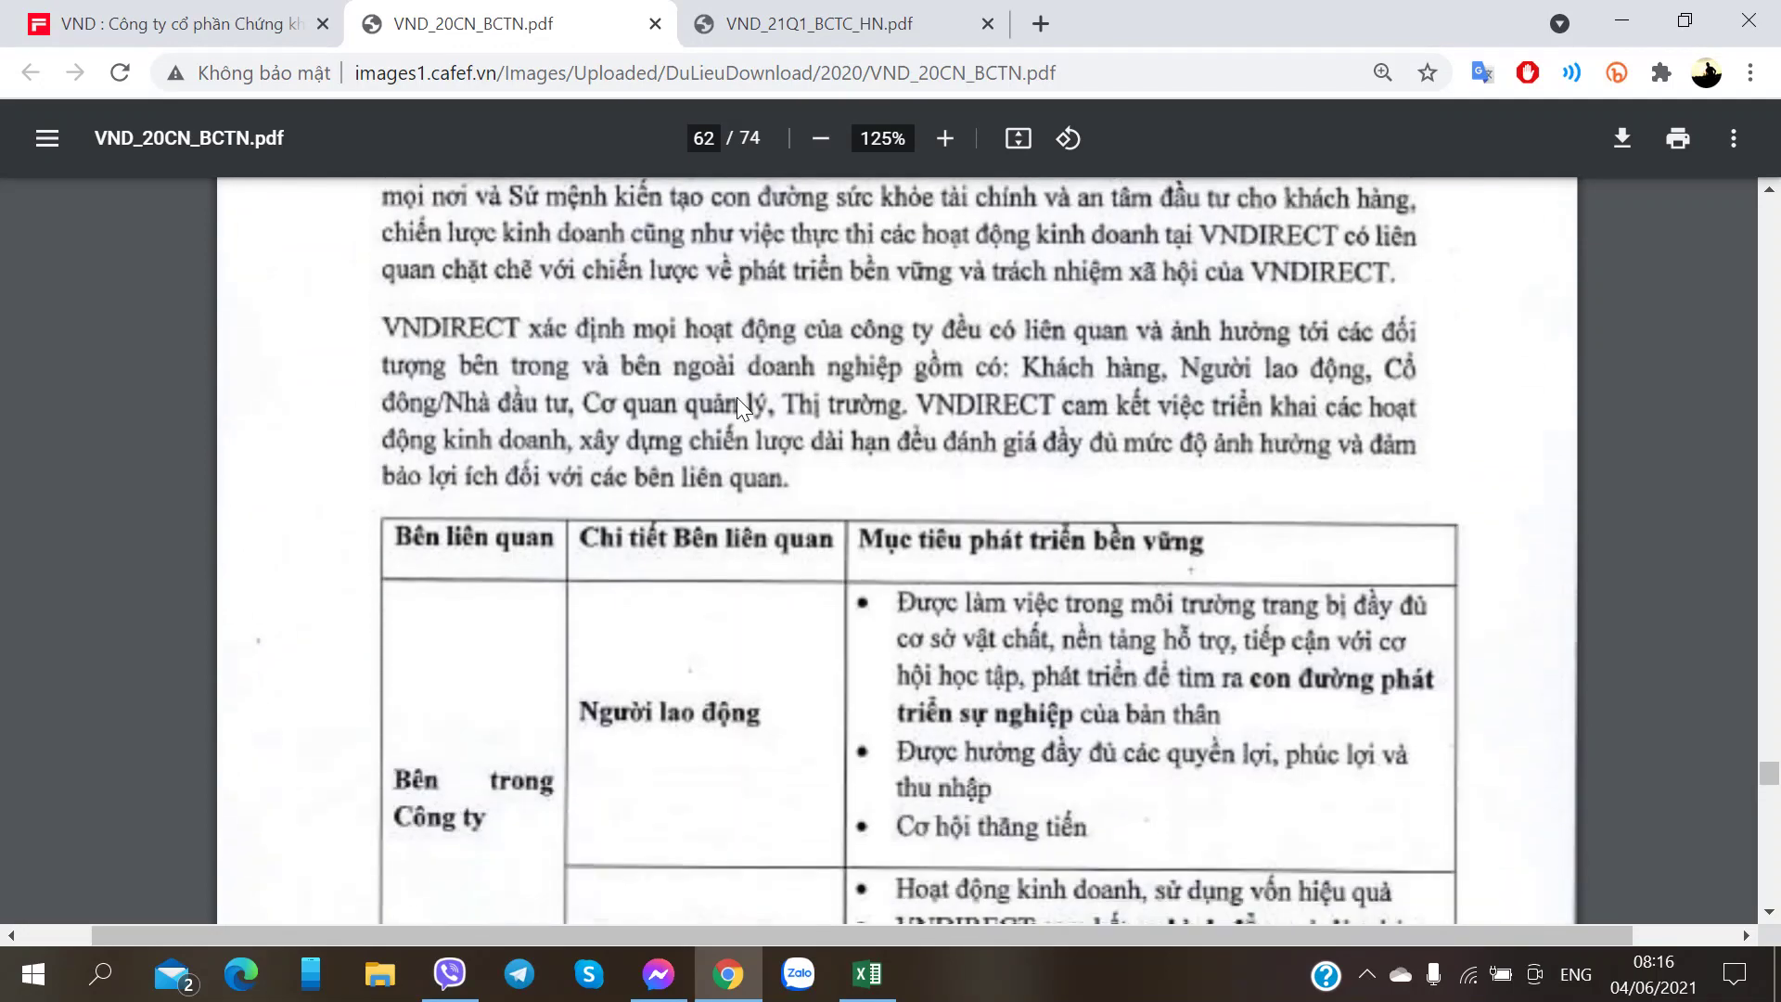
- Read the stakeholder table (Bên liên quan) and its sustainable development targets on pages 62 and 63
{"action": "scroll", "coordinate": [737, 397], "scroll_direction": "down", "scroll_amount": 3}
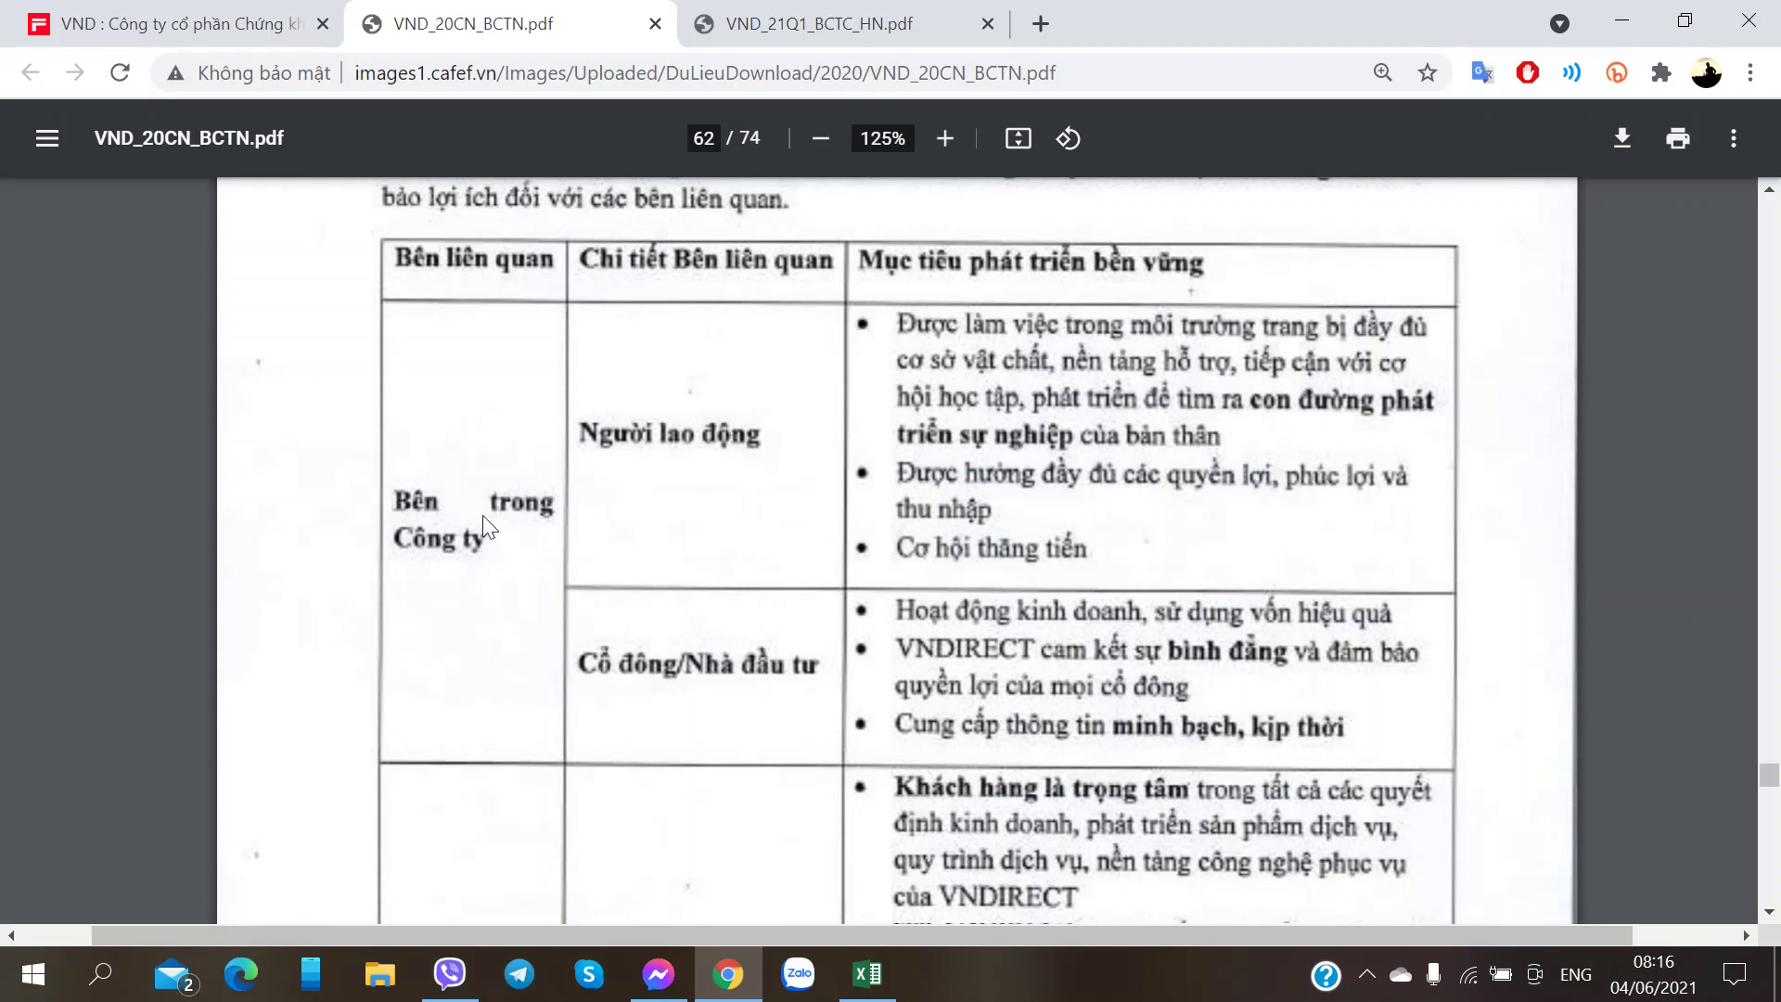
{"action": "scroll", "coordinate": [757, 565], "scroll_direction": "up", "scroll_amount": 2}
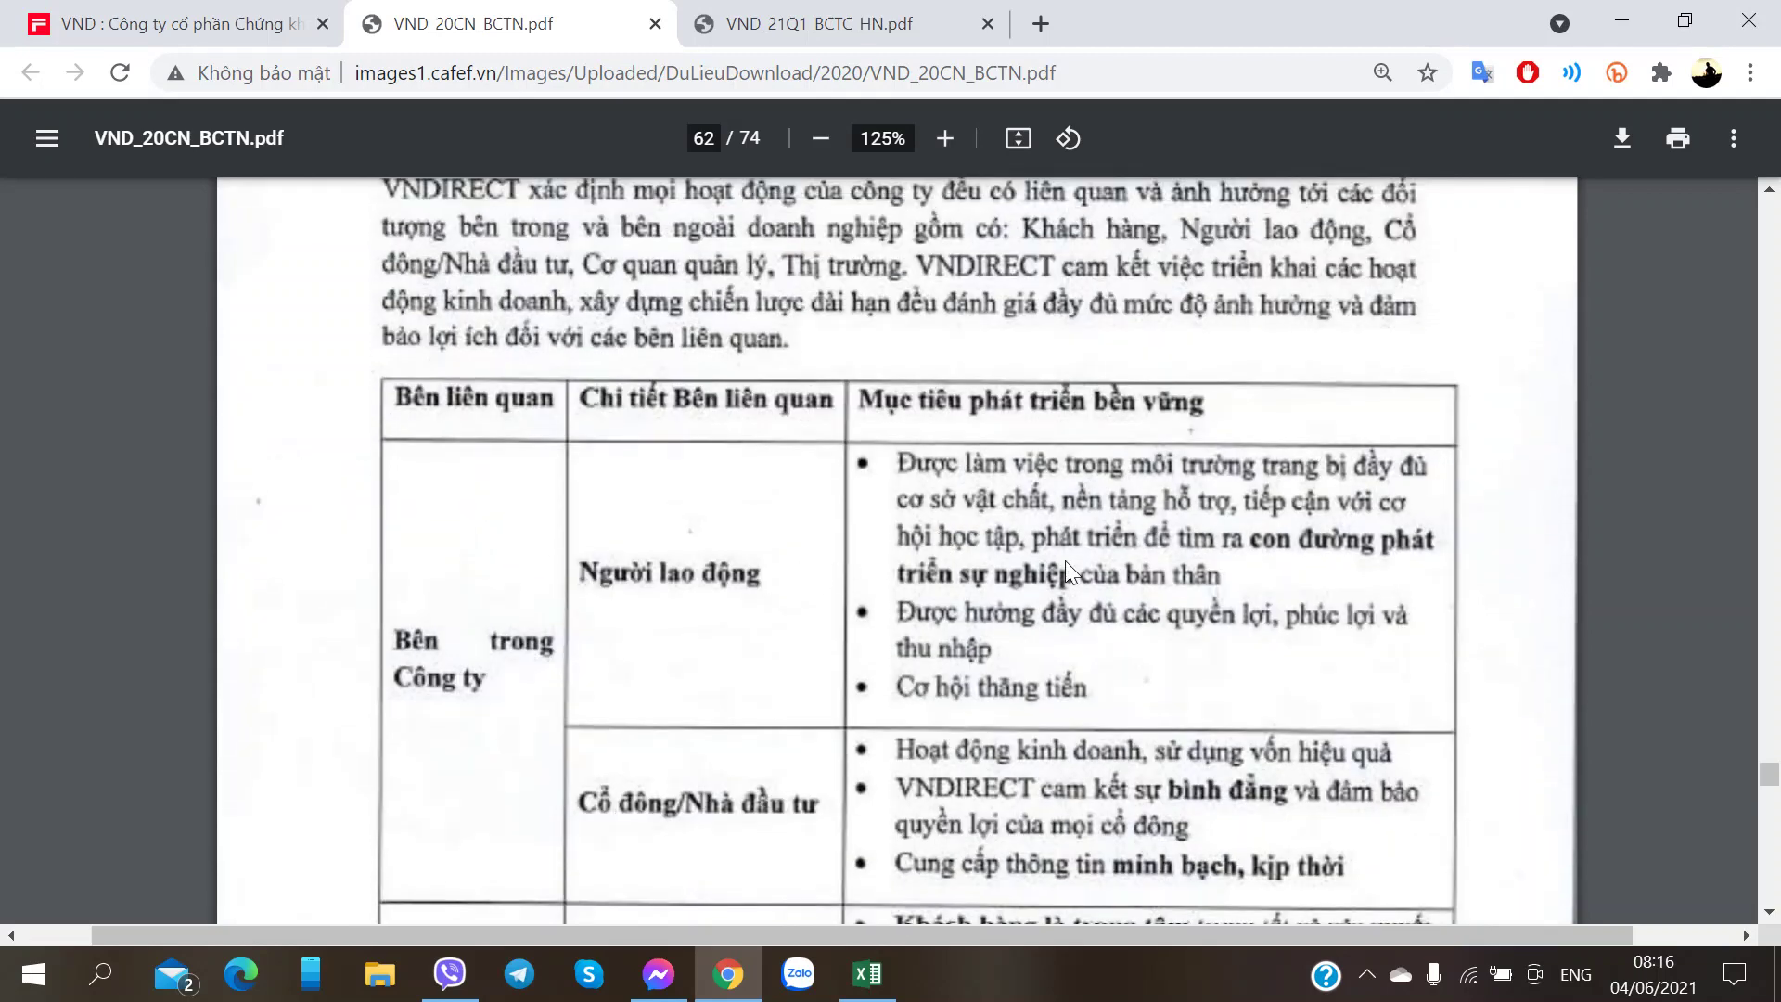
{"action": "scroll", "coordinate": [885, 570], "scroll_direction": "down", "scroll_amount": 3}
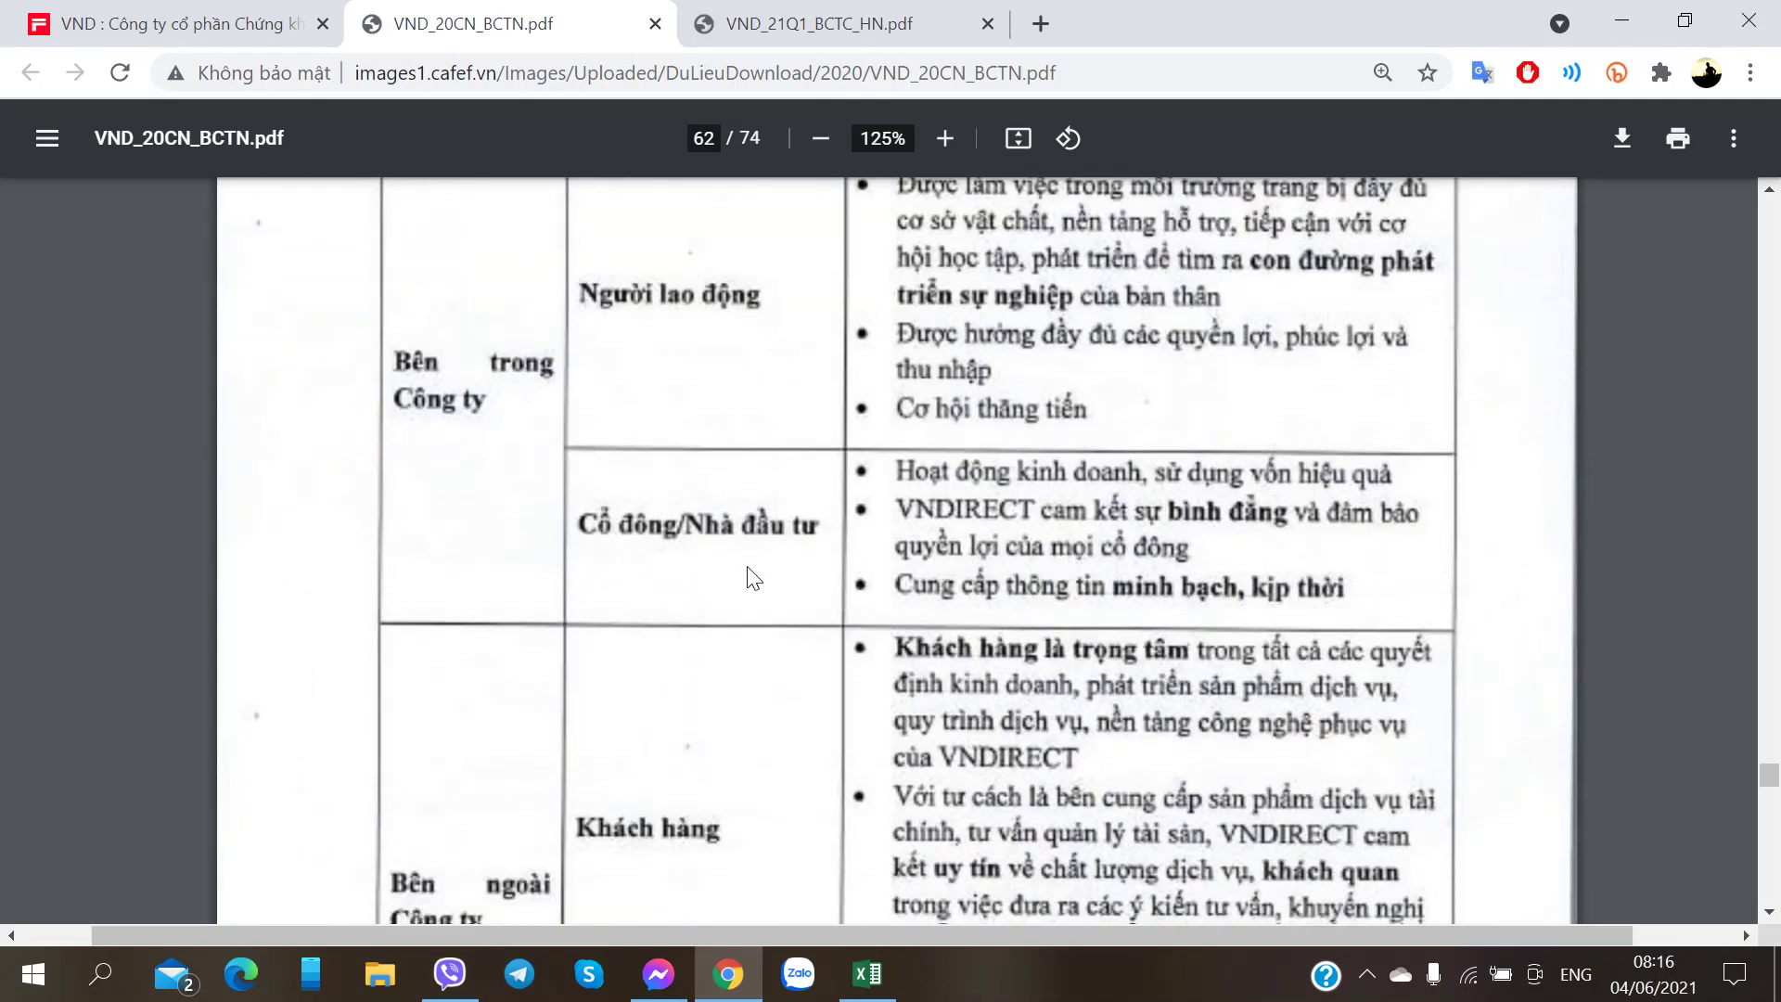
{"action": "scroll", "coordinate": [754, 577], "scroll_direction": "down", "scroll_amount": 3}
{"action": "scroll", "coordinate": [1042, 572], "scroll_direction": "down", "scroll_amount": 3}
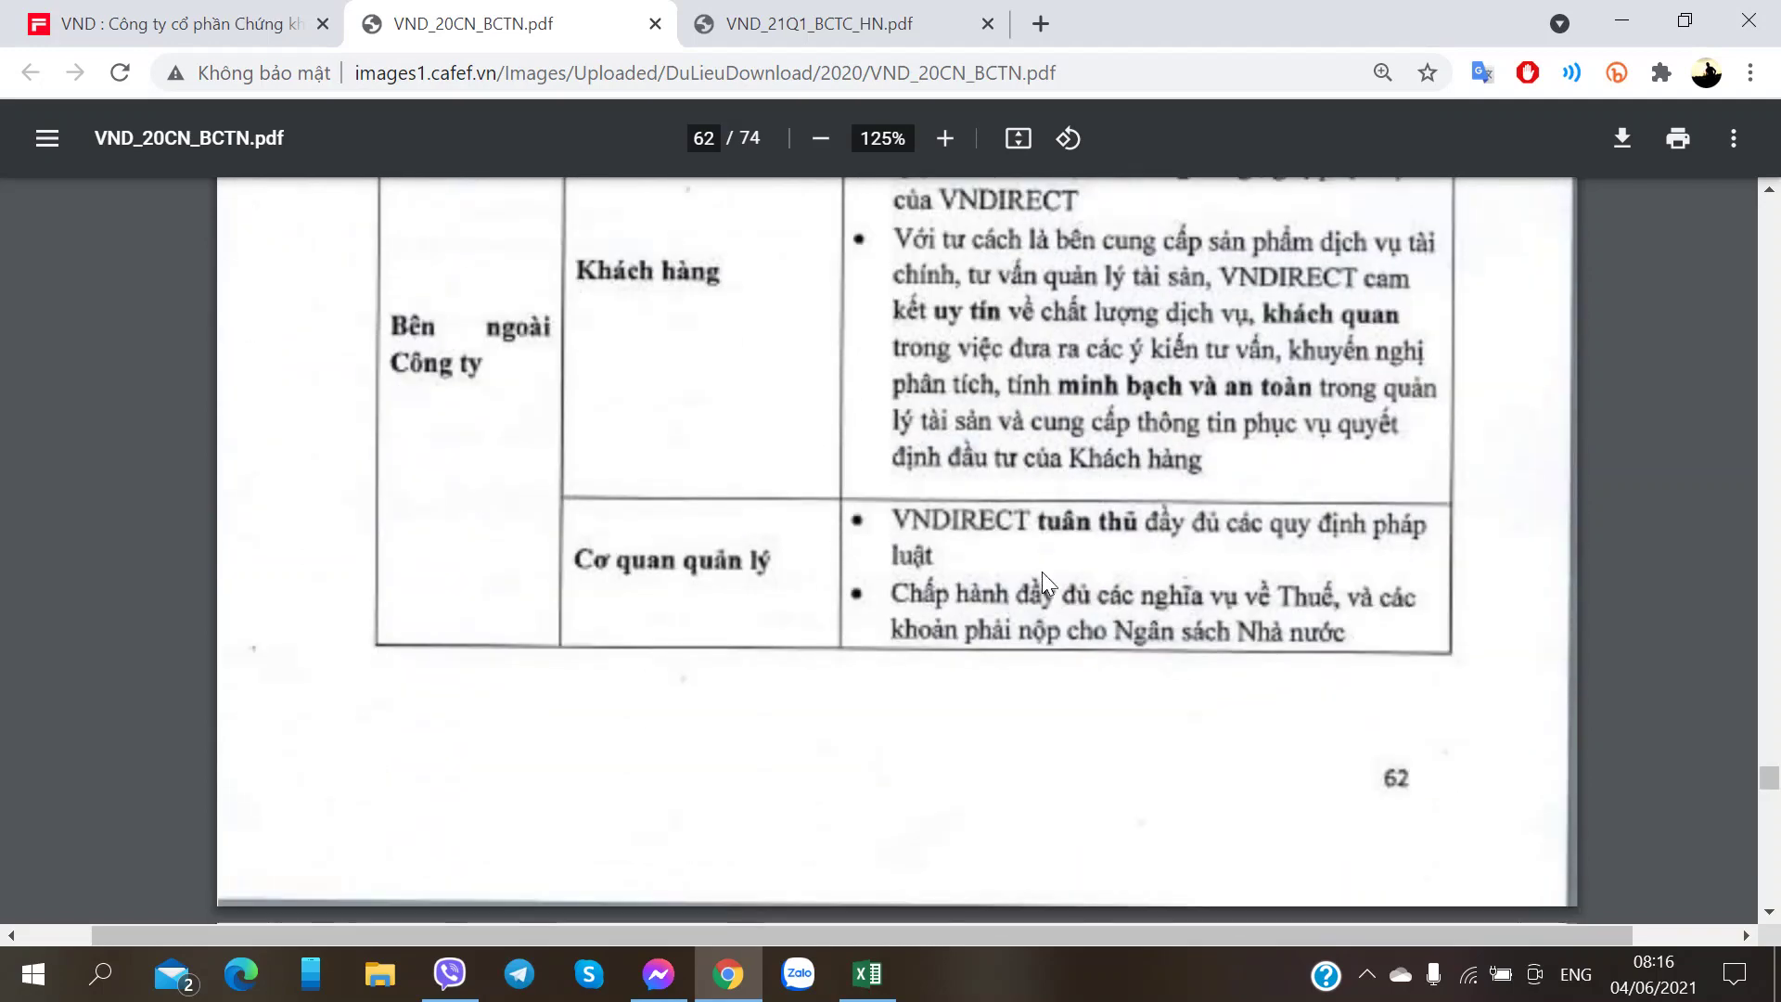
{"action": "scroll", "coordinate": [1043, 572], "scroll_direction": "down", "scroll_amount": 8}
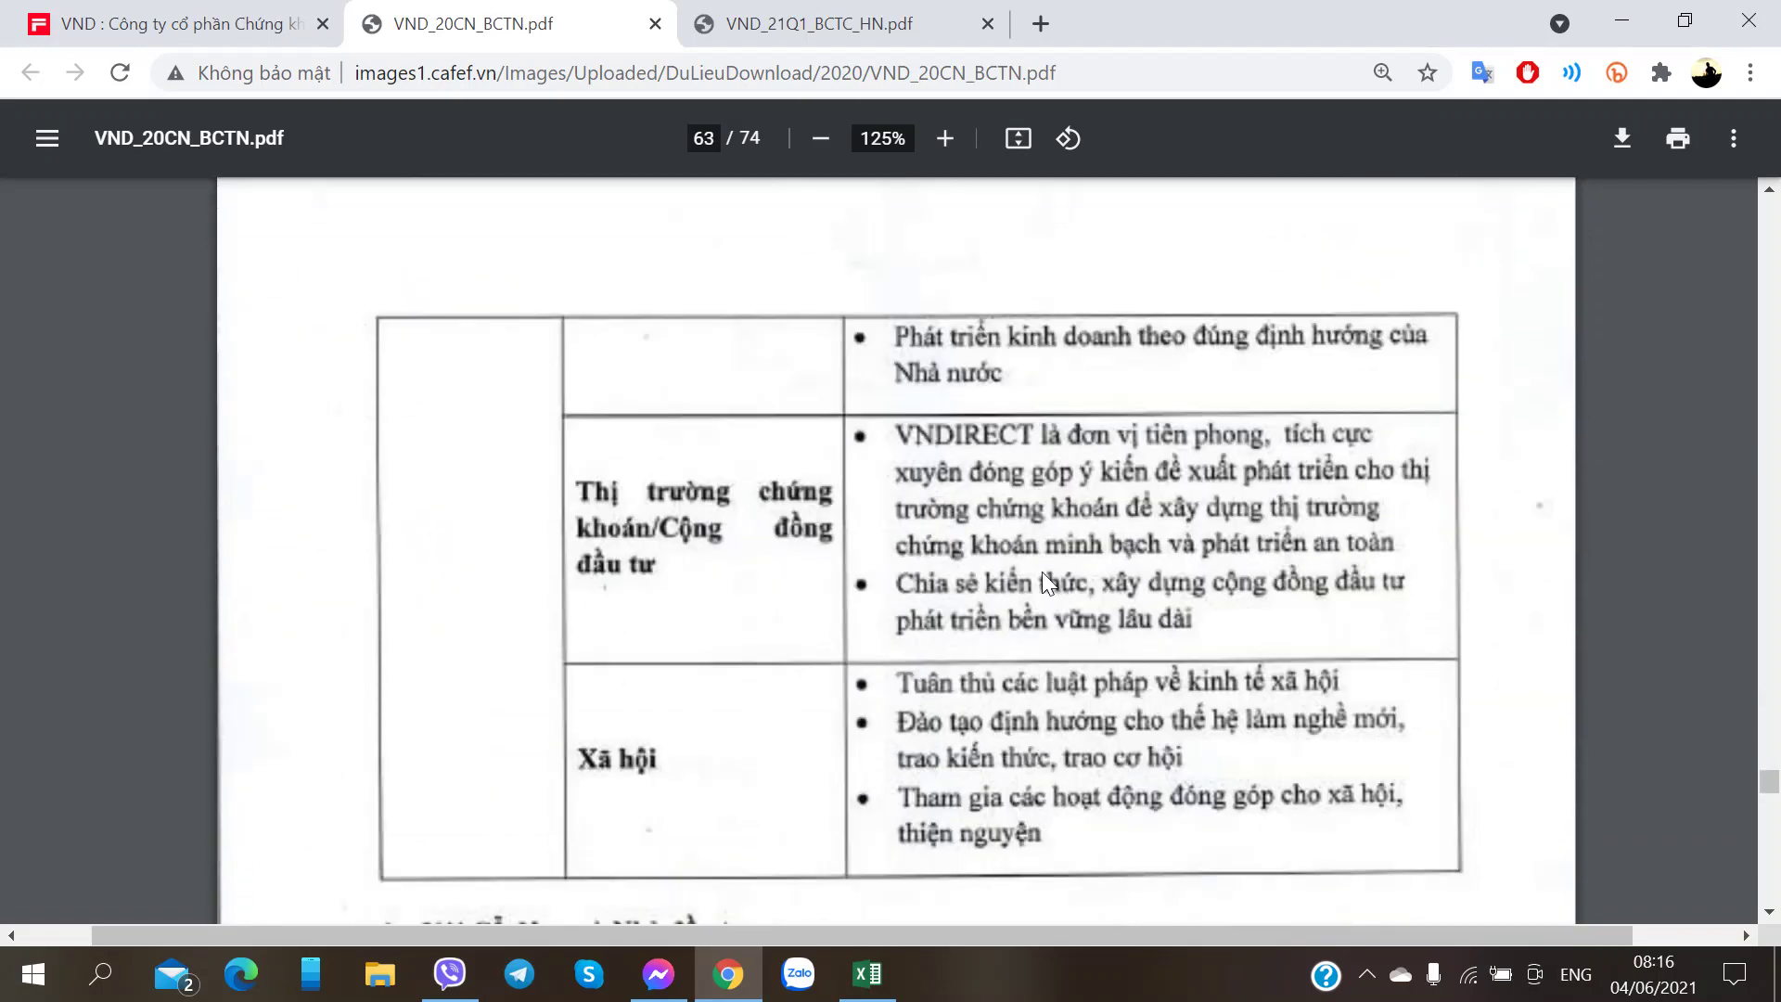
- Read the sustainable economic growth section for shareholders on page 63, covering the plan versus results table and the ROE paragraph
{"action": "scroll", "coordinate": [820, 585], "scroll_direction": "down", "scroll_amount": 6}
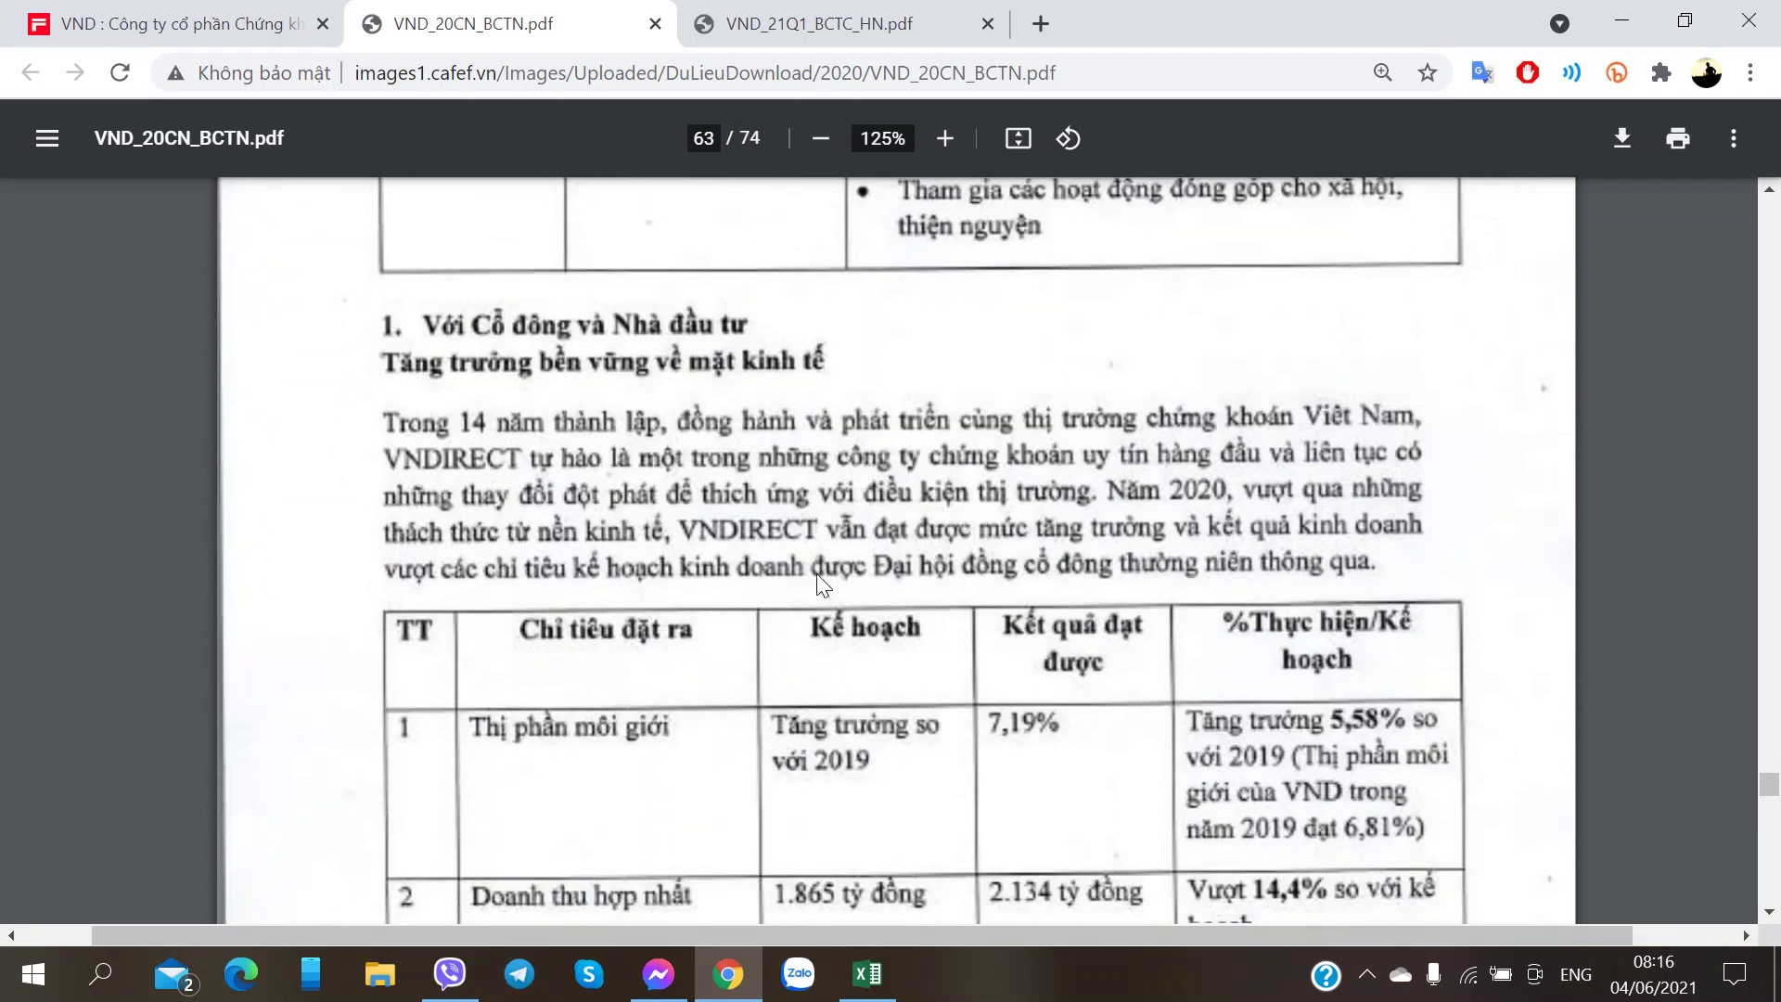
{"action": "scroll", "coordinate": [820, 584], "scroll_direction": "down", "scroll_amount": 3}
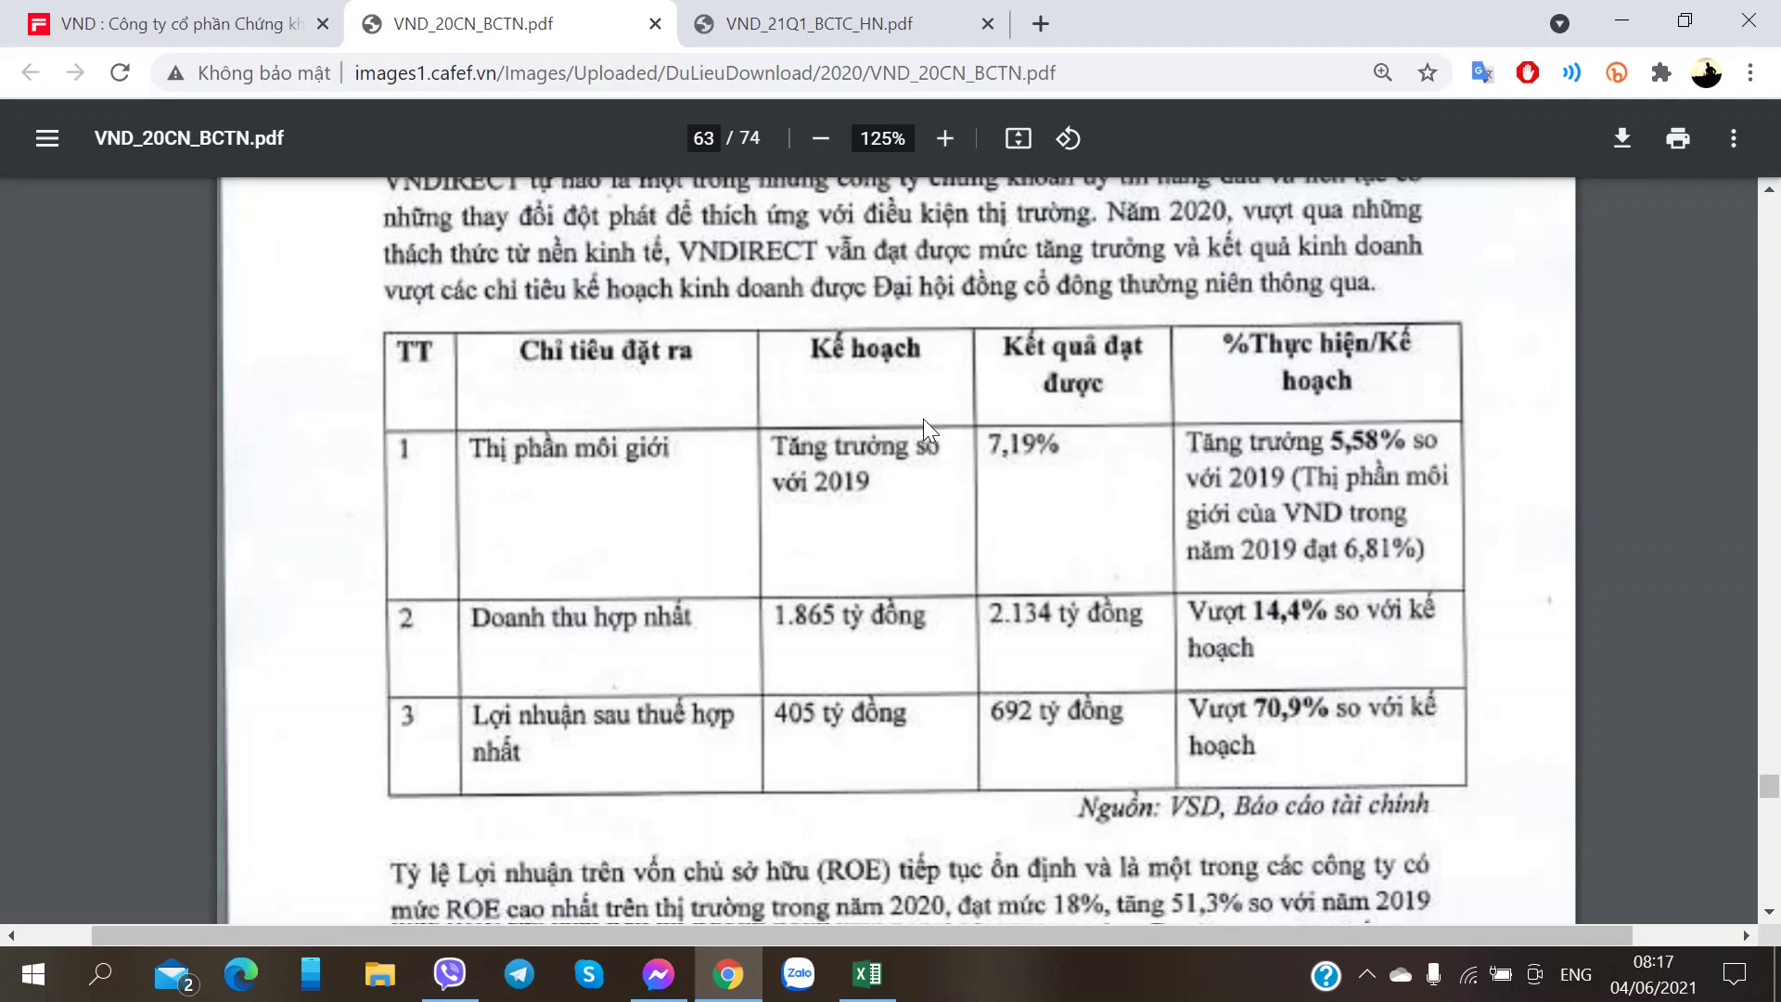
{"action": "scroll", "coordinate": [922, 420], "scroll_direction": "up", "scroll_amount": 2}
{"action": "scroll", "coordinate": [922, 420], "scroll_direction": "down", "scroll_amount": 2}
{"action": "scroll", "coordinate": [818, 392], "scroll_direction": "up", "scroll_amount": 3}
{"action": "scroll", "coordinate": [818, 391], "scroll_direction": "down", "scroll_amount": 3}
{"action": "scroll", "coordinate": [758, 593], "scroll_direction": "down", "scroll_amount": 2}
{"action": "scroll", "coordinate": [759, 593], "scroll_direction": "up", "scroll_amount": 4}
{"action": "scroll", "coordinate": [759, 594], "scroll_direction": "down", "scroll_amount": 3}
{"action": "scroll", "coordinate": [907, 705], "scroll_direction": "down", "scroll_amount": 3}
{"action": "scroll", "coordinate": [907, 705], "scroll_direction": "down", "scroll_amount": 2}
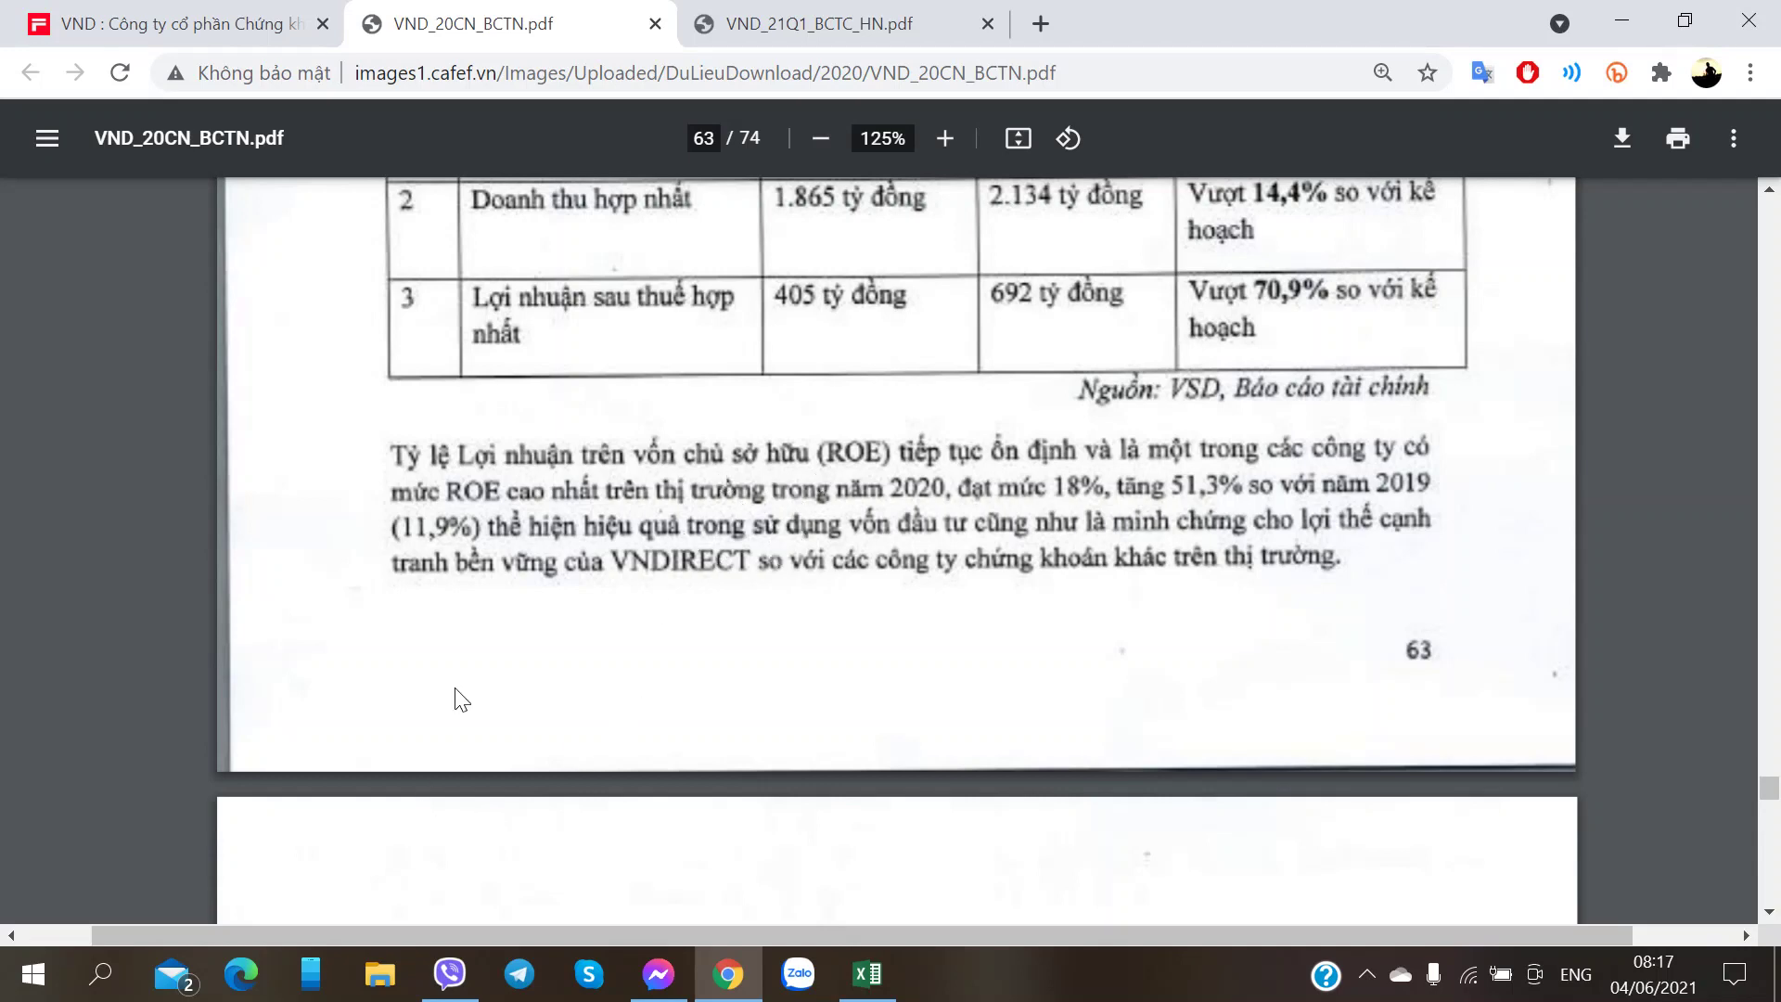
- Switch to the Excel workbook and look up VND's 2020 ROAE in cell DC75 of the Data CK sheet
{"action": "left_click", "coordinate": [867, 974]}
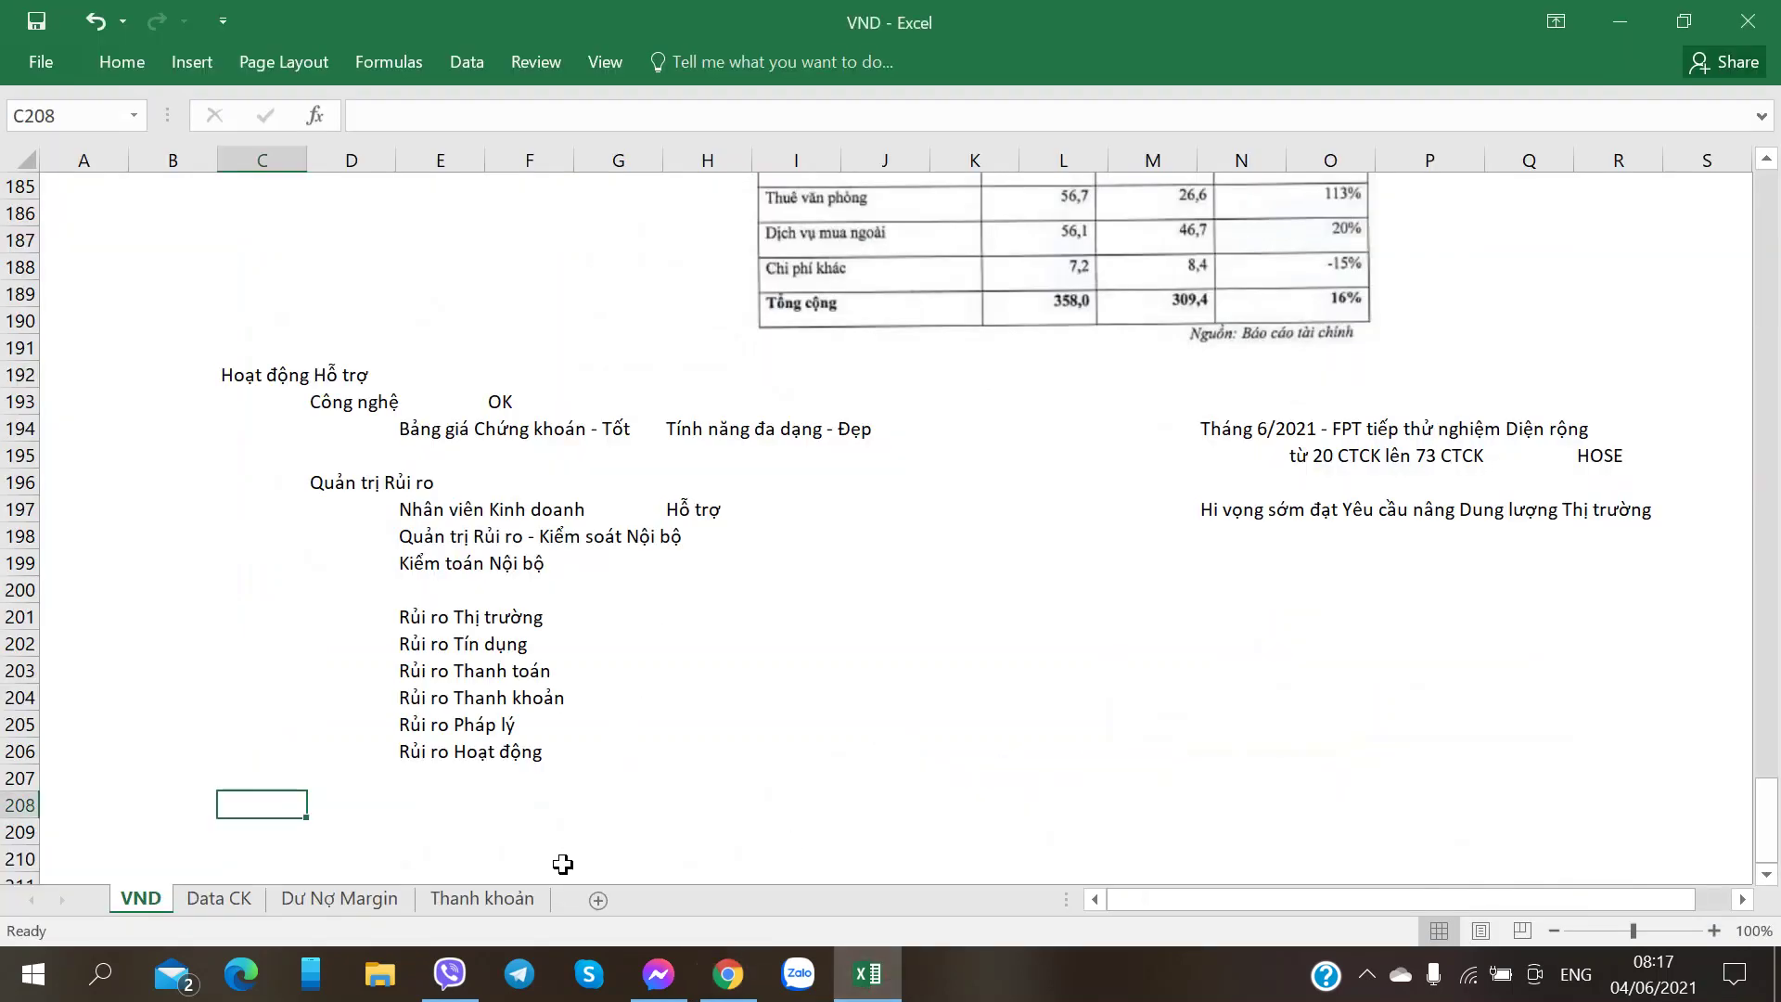
{"action": "left_click", "coordinate": [215, 897]}
{"action": "key", "text": "Right"}
{"action": "key", "text": "Right"}
{"action": "key", "text": "Right"}
{"action": "key", "text": "Right"}
{"action": "key", "text": "Right"}
{"action": "key", "text": "Right"}
{"action": "key", "text": "Right"}
{"action": "key", "text": "Right"}
{"action": "key", "text": "Right"}
{"action": "key", "text": "Right"}
{"action": "key", "text": "Right"}
{"action": "key", "text": "Right"}
{"action": "key", "text": "Right"}
{"action": "key", "text": "Right"}
{"action": "key", "text": "Right"}
{"action": "key", "text": "Right"}
{"action": "key", "text": "Right"}
{"action": "key", "text": "Right"}
{"action": "key", "text": "Right"}
{"action": "key", "text": "Right"}
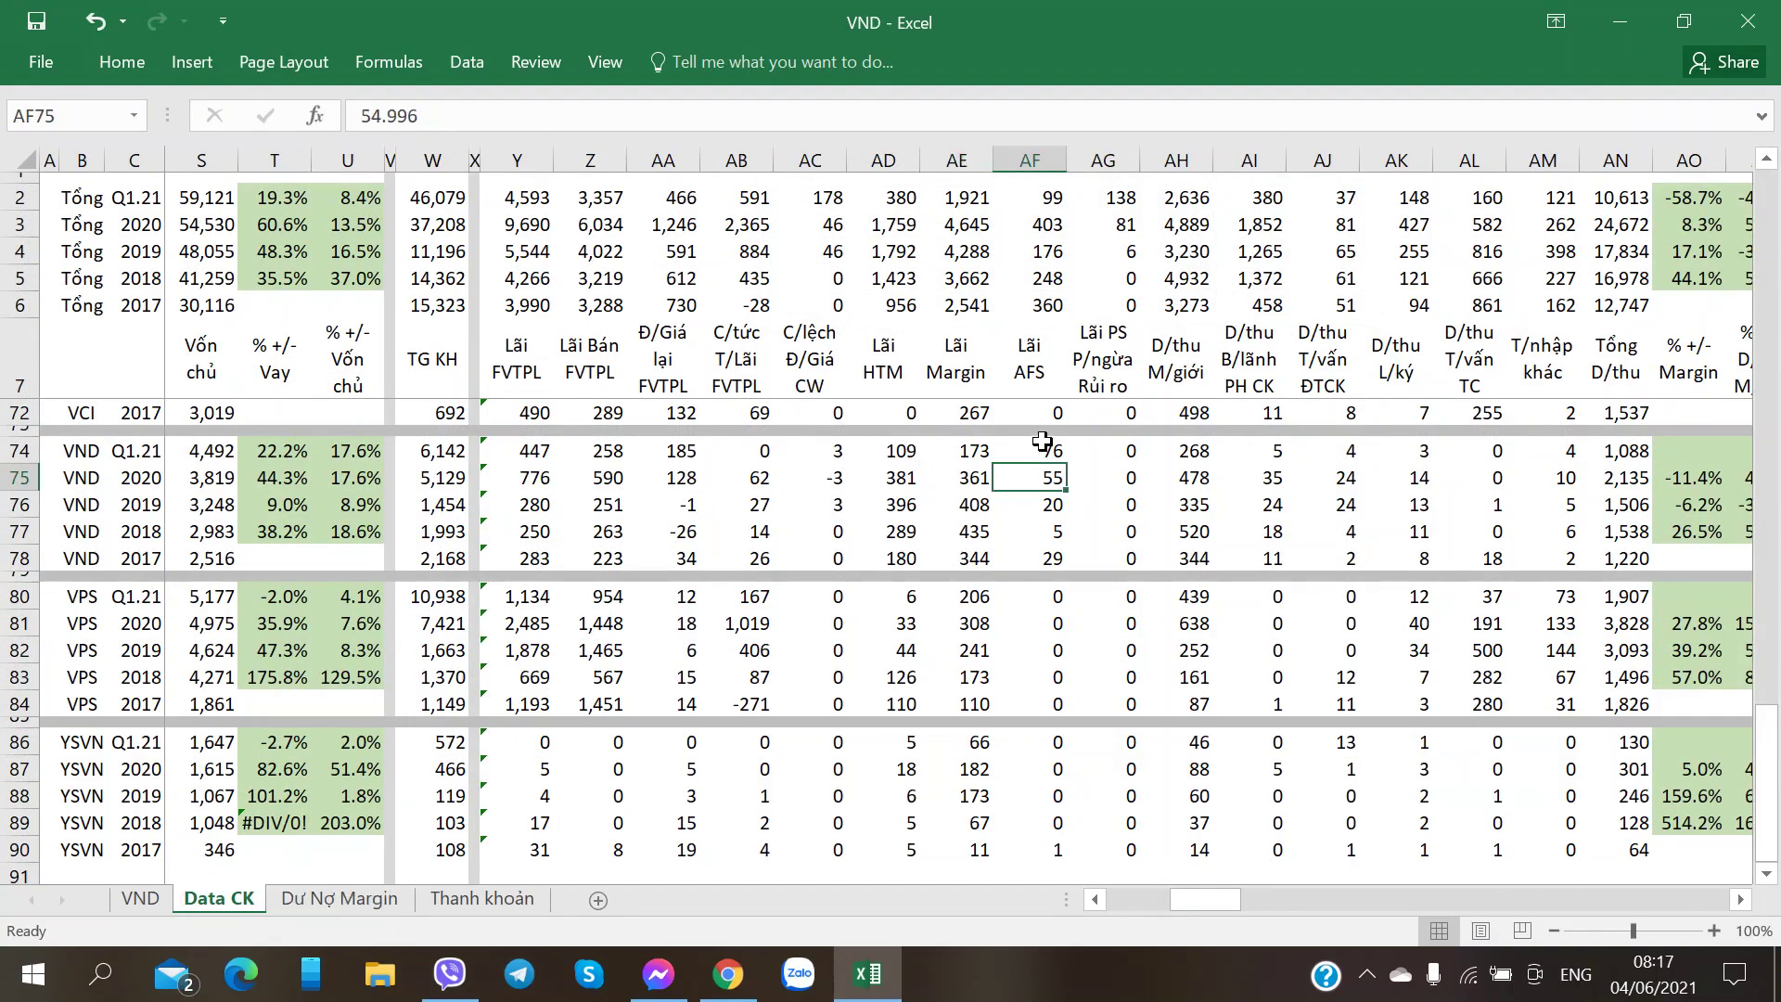
{"action": "key", "text": "Right"}
{"action": "key", "text": "Right"}
{"action": "key", "text": "Right"}
{"action": "key", "text": "Right"}
{"action": "key", "text": "Right"}
{"action": "key", "text": "Right"}
{"action": "key", "text": "Right"}
{"action": "key", "text": "Right"}
{"action": "key", "text": "Right"}
{"action": "key", "text": "Right"}
{"action": "key", "text": "Right"}
{"action": "key", "text": "Right"}
{"action": "key", "text": "Right"}
{"action": "key", "text": "Right"}
{"action": "key", "text": "Right"}
{"action": "key", "text": "Right"}
{"action": "key", "text": "Right"}
{"action": "key", "text": "Right"}
{"action": "key", "text": "Right"}
{"action": "key", "text": "Right"}
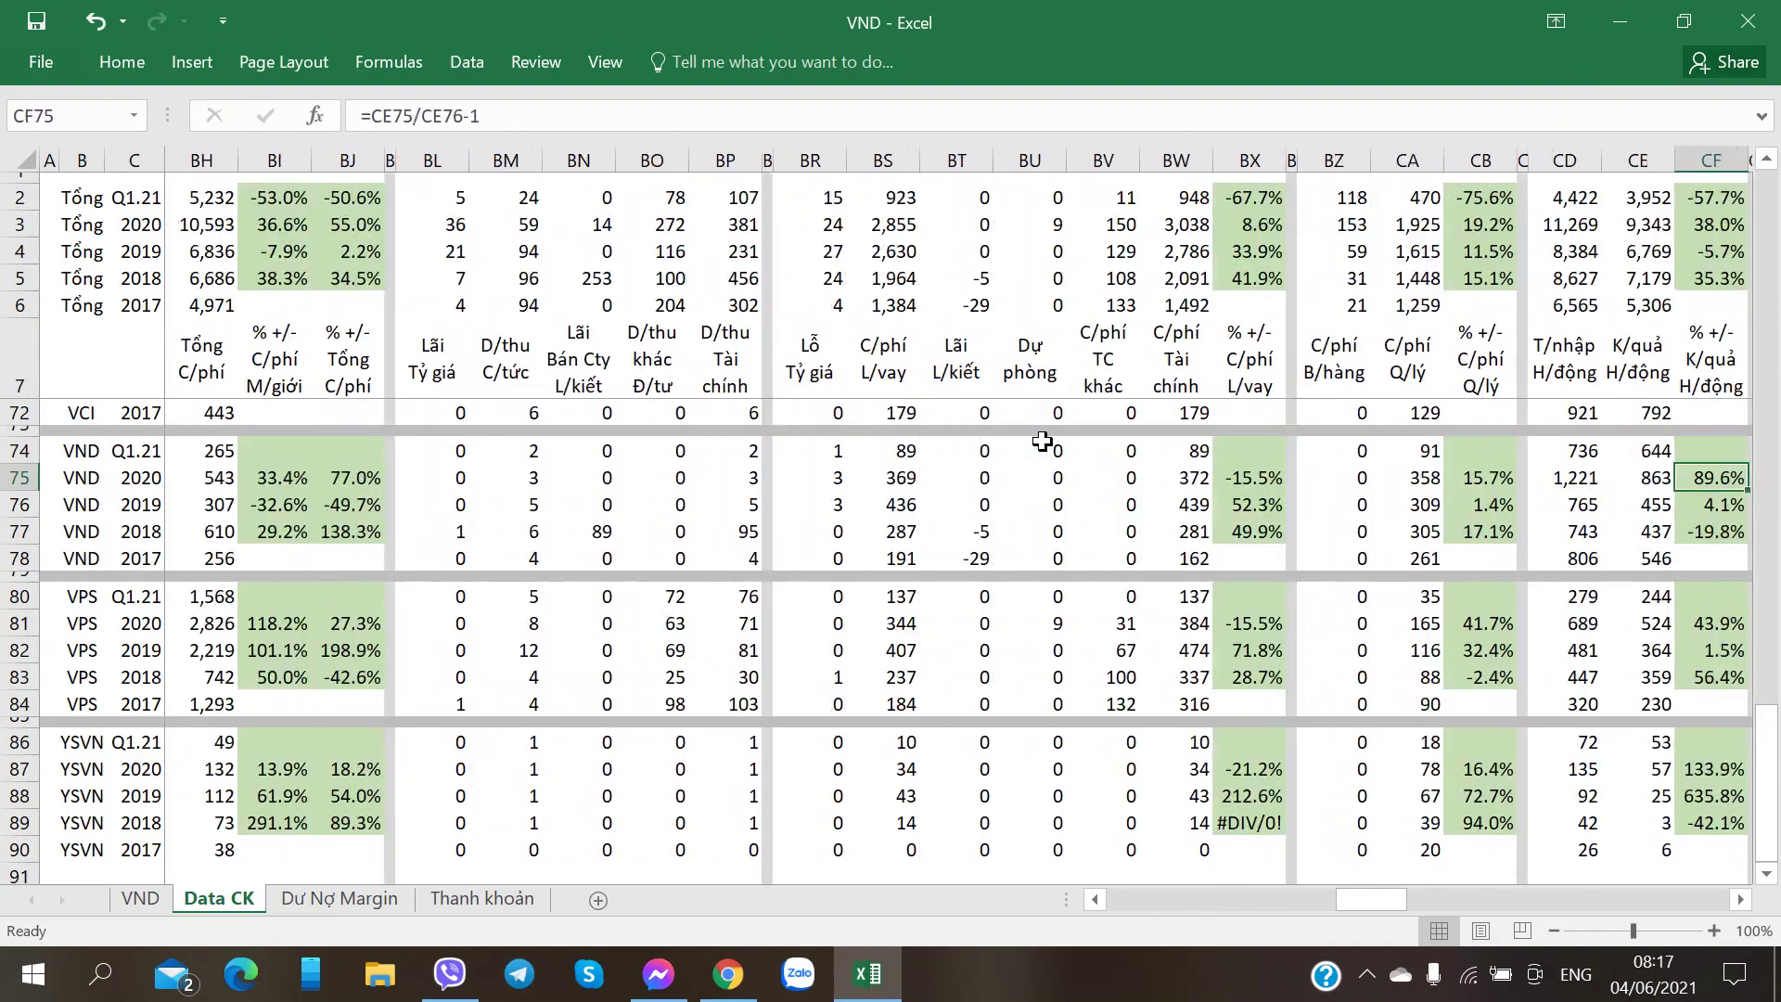
{"action": "key", "text": "Left"}
{"action": "key", "text": "Left"}
{"action": "key", "text": "Left"}
{"action": "key", "text": "Left"}
{"action": "key", "text": "Left"}
{"action": "key", "text": "Left"}
{"action": "key", "text": "Left"}
{"action": "key", "text": "Left"}
{"action": "key", "text": "Left"}
{"action": "key", "text": "Left"}
{"action": "key", "text": "Left"}
{"action": "key", "text": "Left"}
{"action": "key", "text": "Left"}
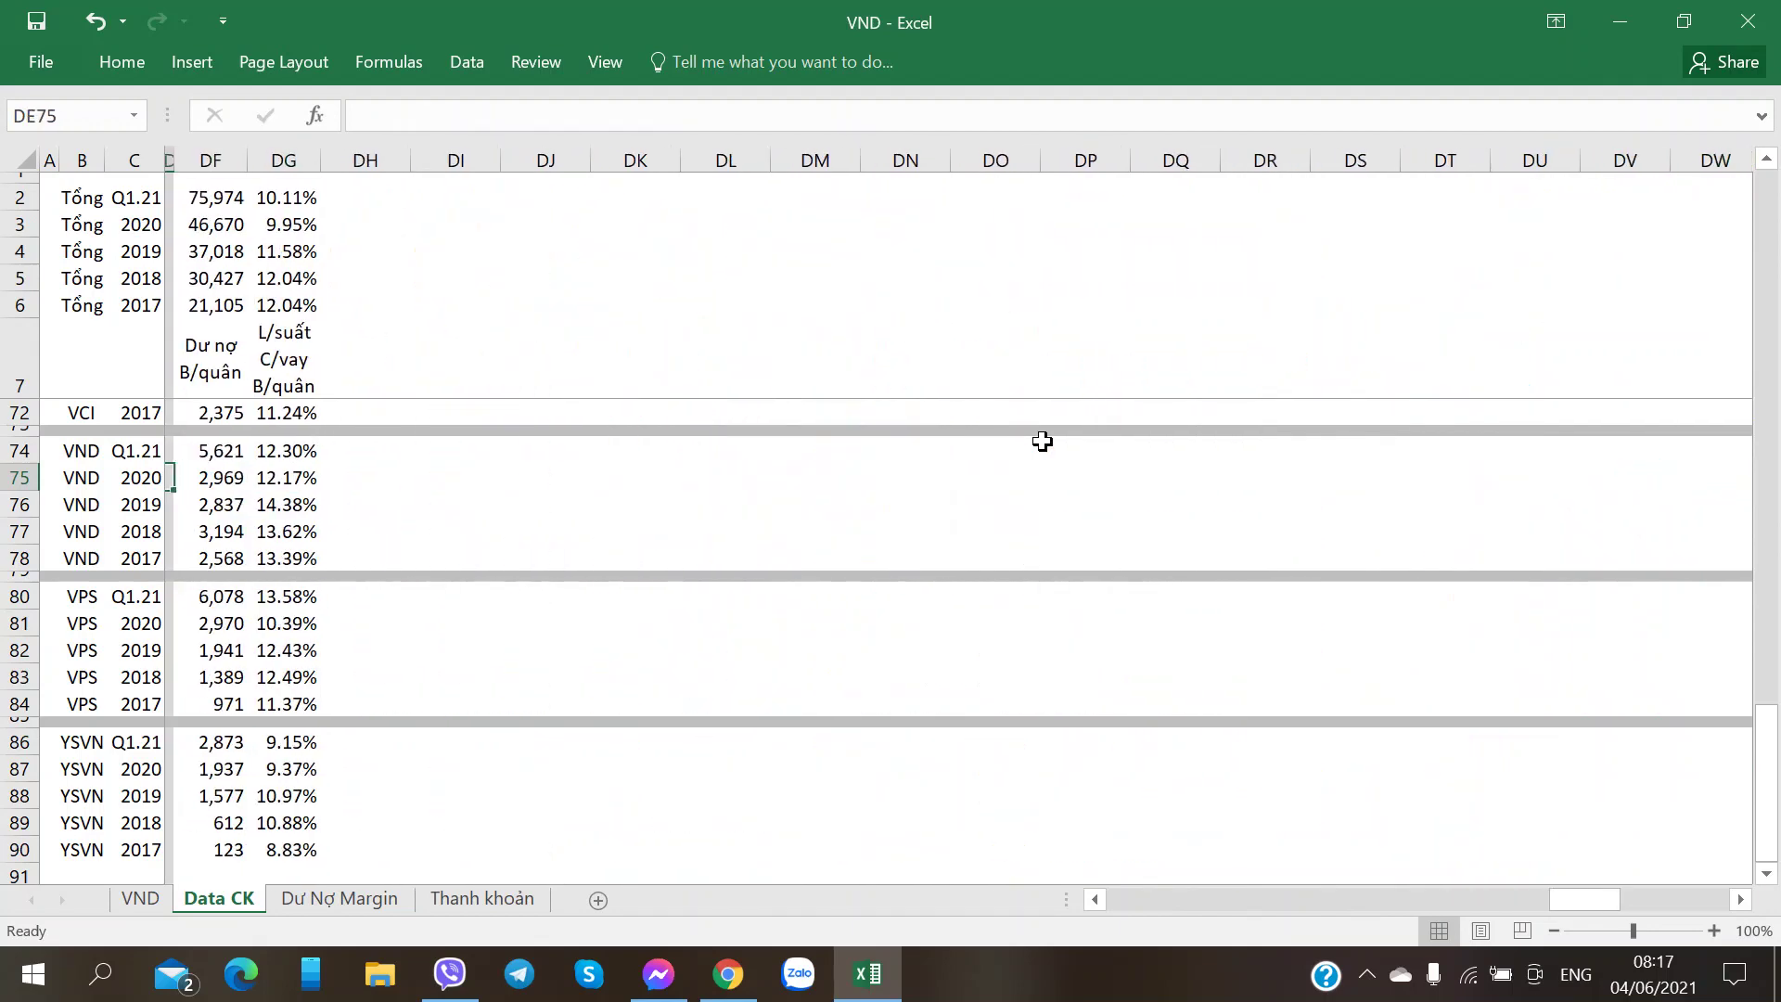
{"action": "key", "text": "Right"}
{"action": "key", "text": "Right"}
{"action": "key", "text": "Right"}
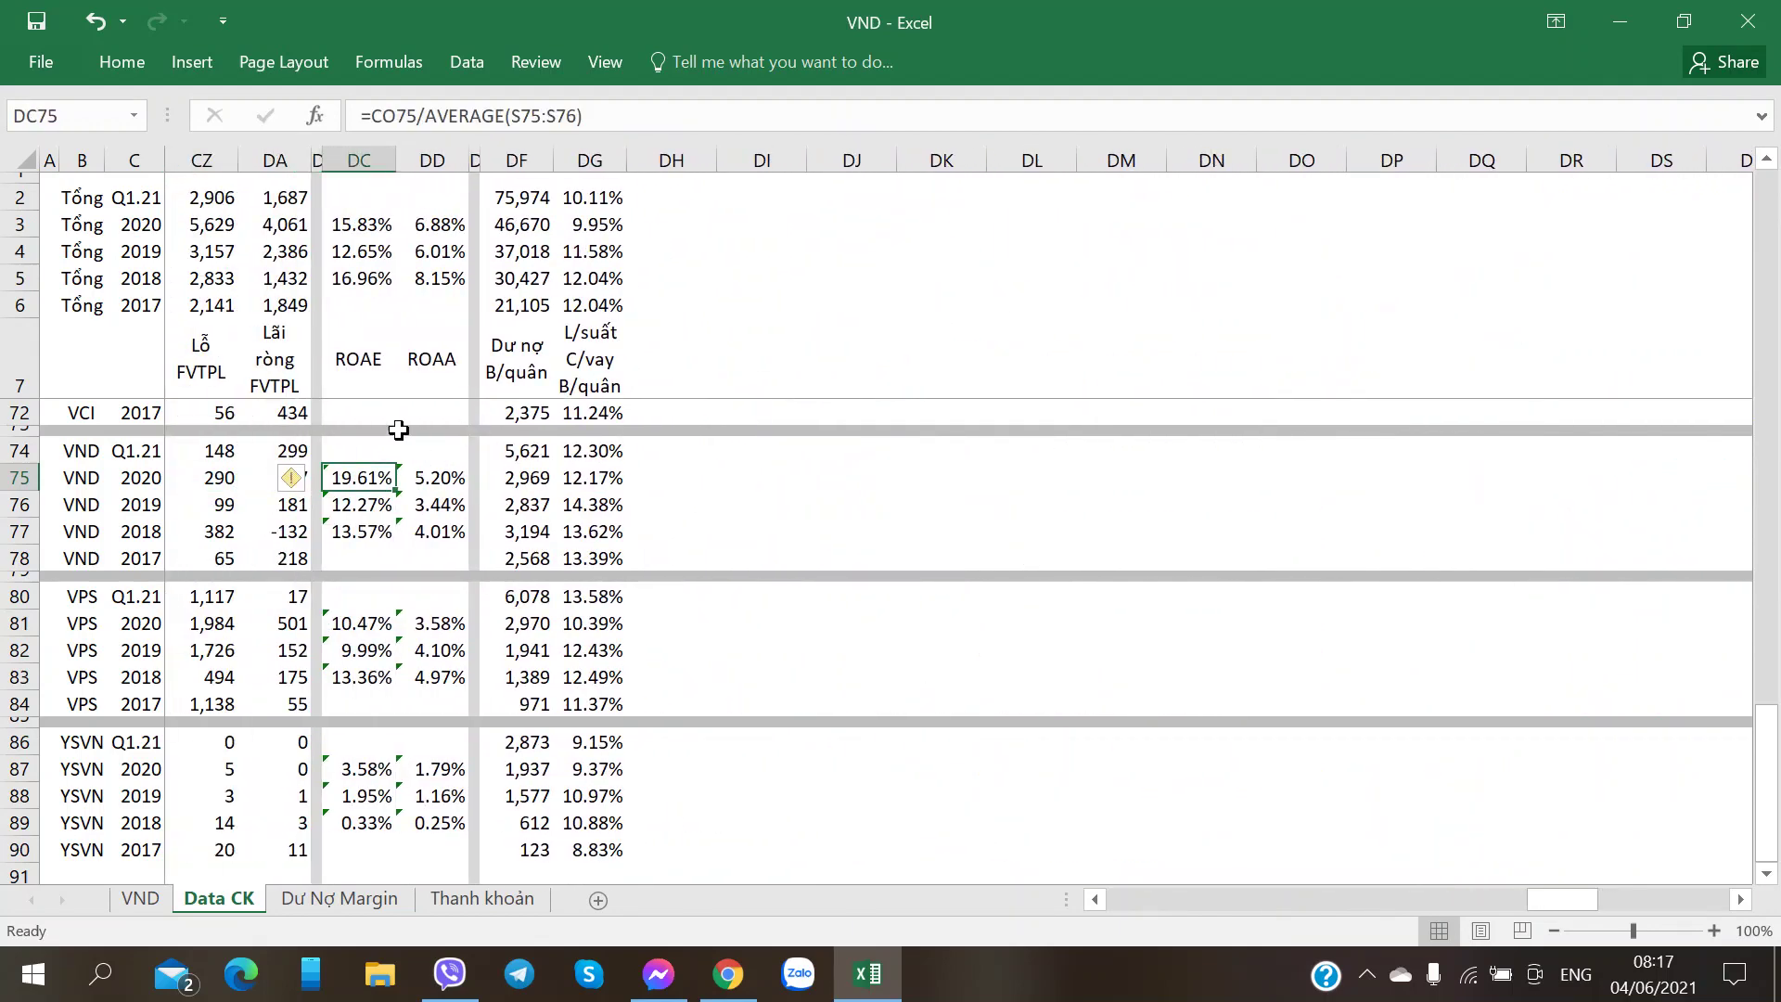
- Compare the ROAE figures of the other securities companies in the Data CK sheet, including TCBS 2020 in cell DC57
{"action": "scroll", "coordinate": [397, 450], "scroll_direction": "up", "scroll_amount": 6}
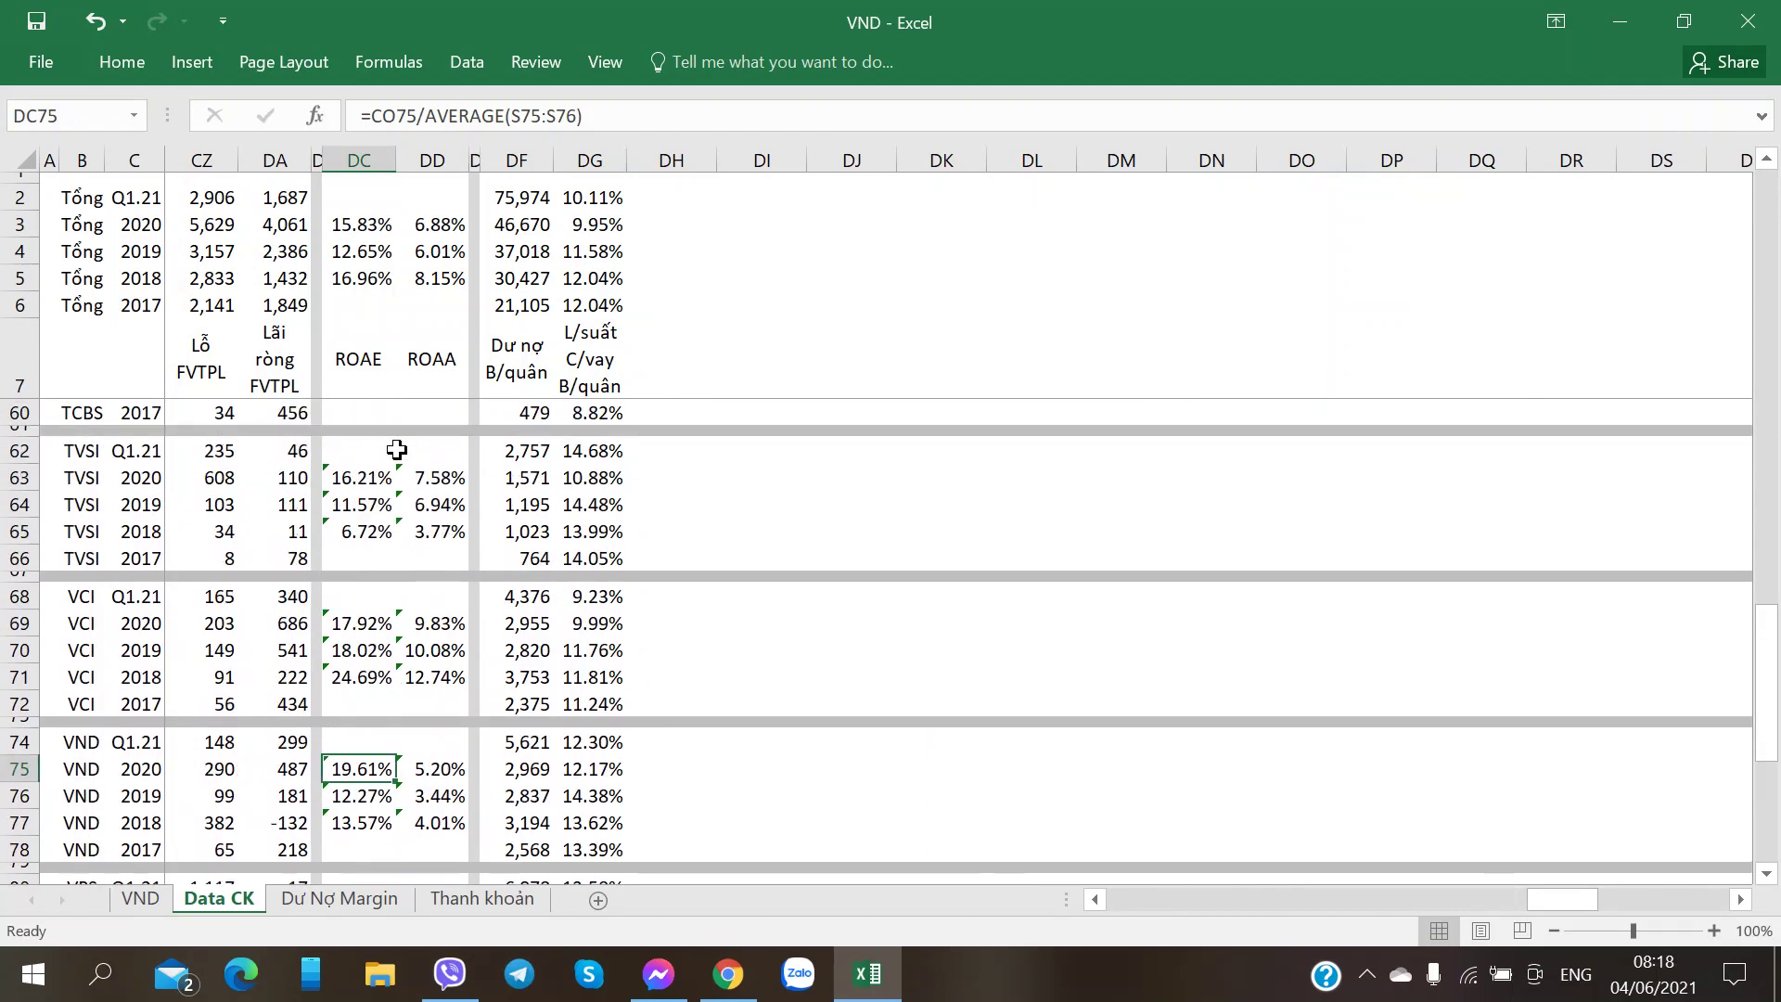
{"action": "scroll", "coordinate": [397, 450], "scroll_direction": "up", "scroll_amount": 3}
{"action": "scroll", "coordinate": [348, 509], "scroll_direction": "down", "scroll_amount": 2}
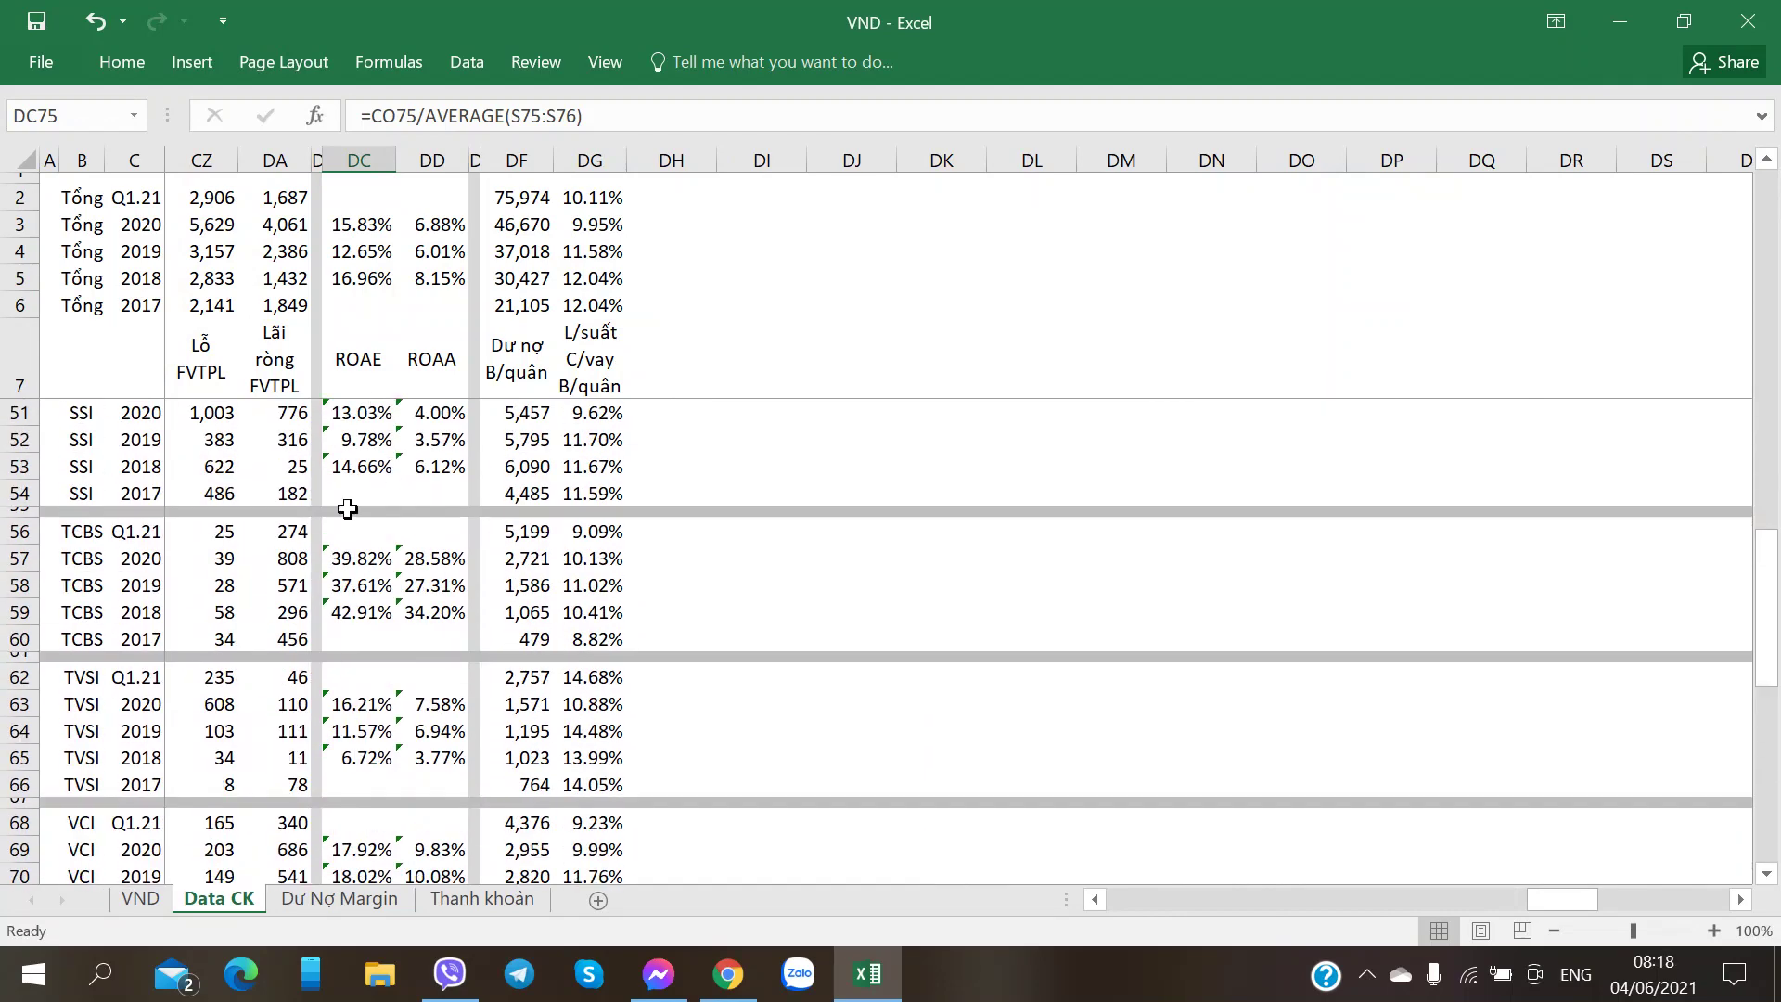
{"action": "left_click", "coordinate": [348, 564]}
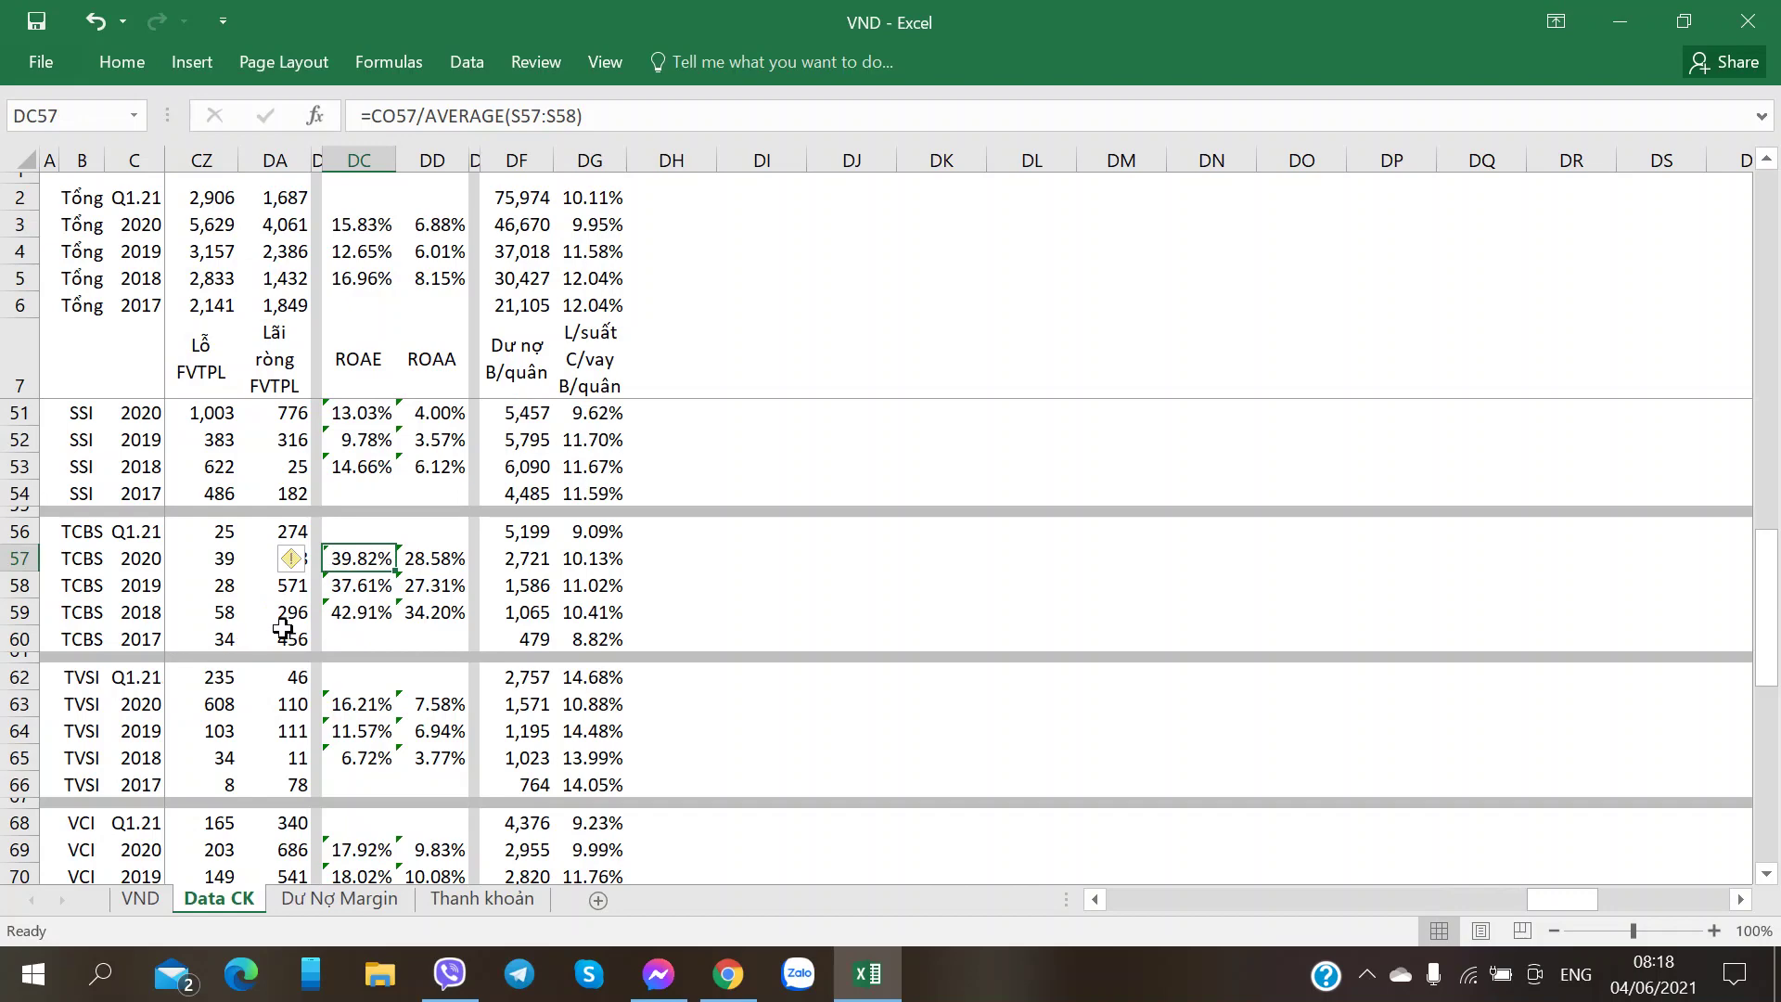
{"action": "scroll", "coordinate": [281, 629], "scroll_direction": "up", "scroll_amount": 1}
{"action": "scroll", "coordinate": [281, 629], "scroll_direction": "up", "scroll_amount": 6}
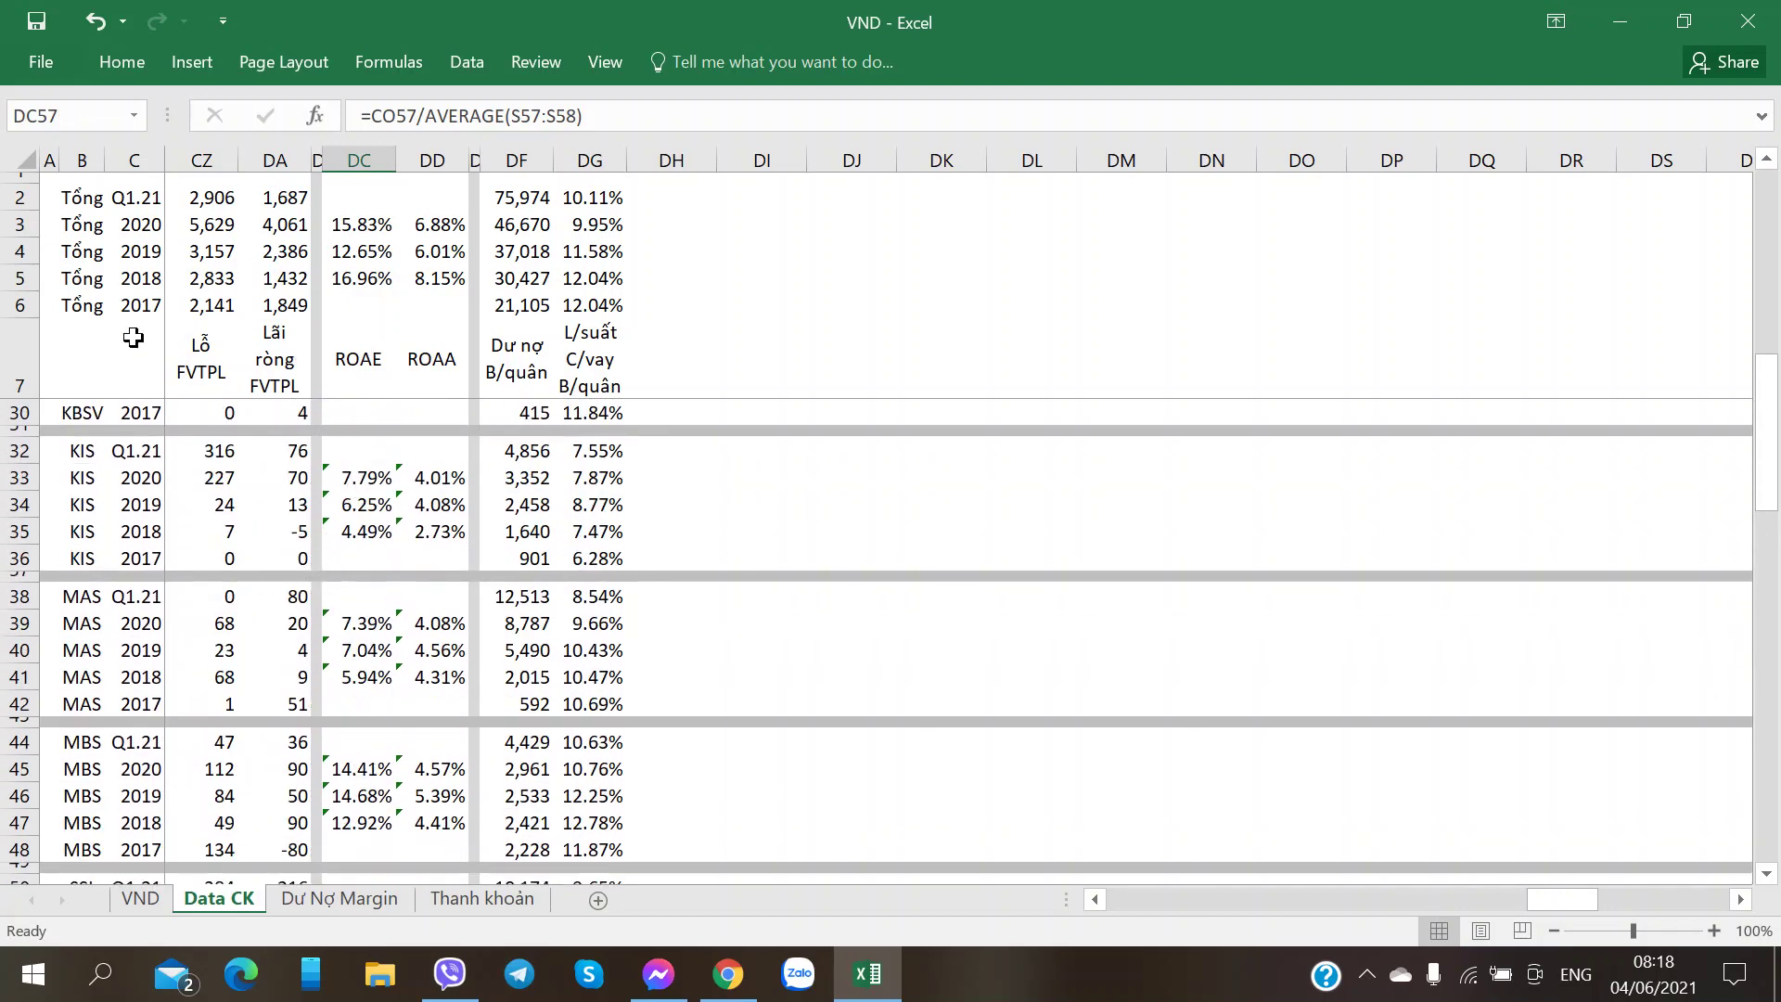
{"action": "scroll", "coordinate": [143, 414], "scroll_direction": "up", "scroll_amount": 3}
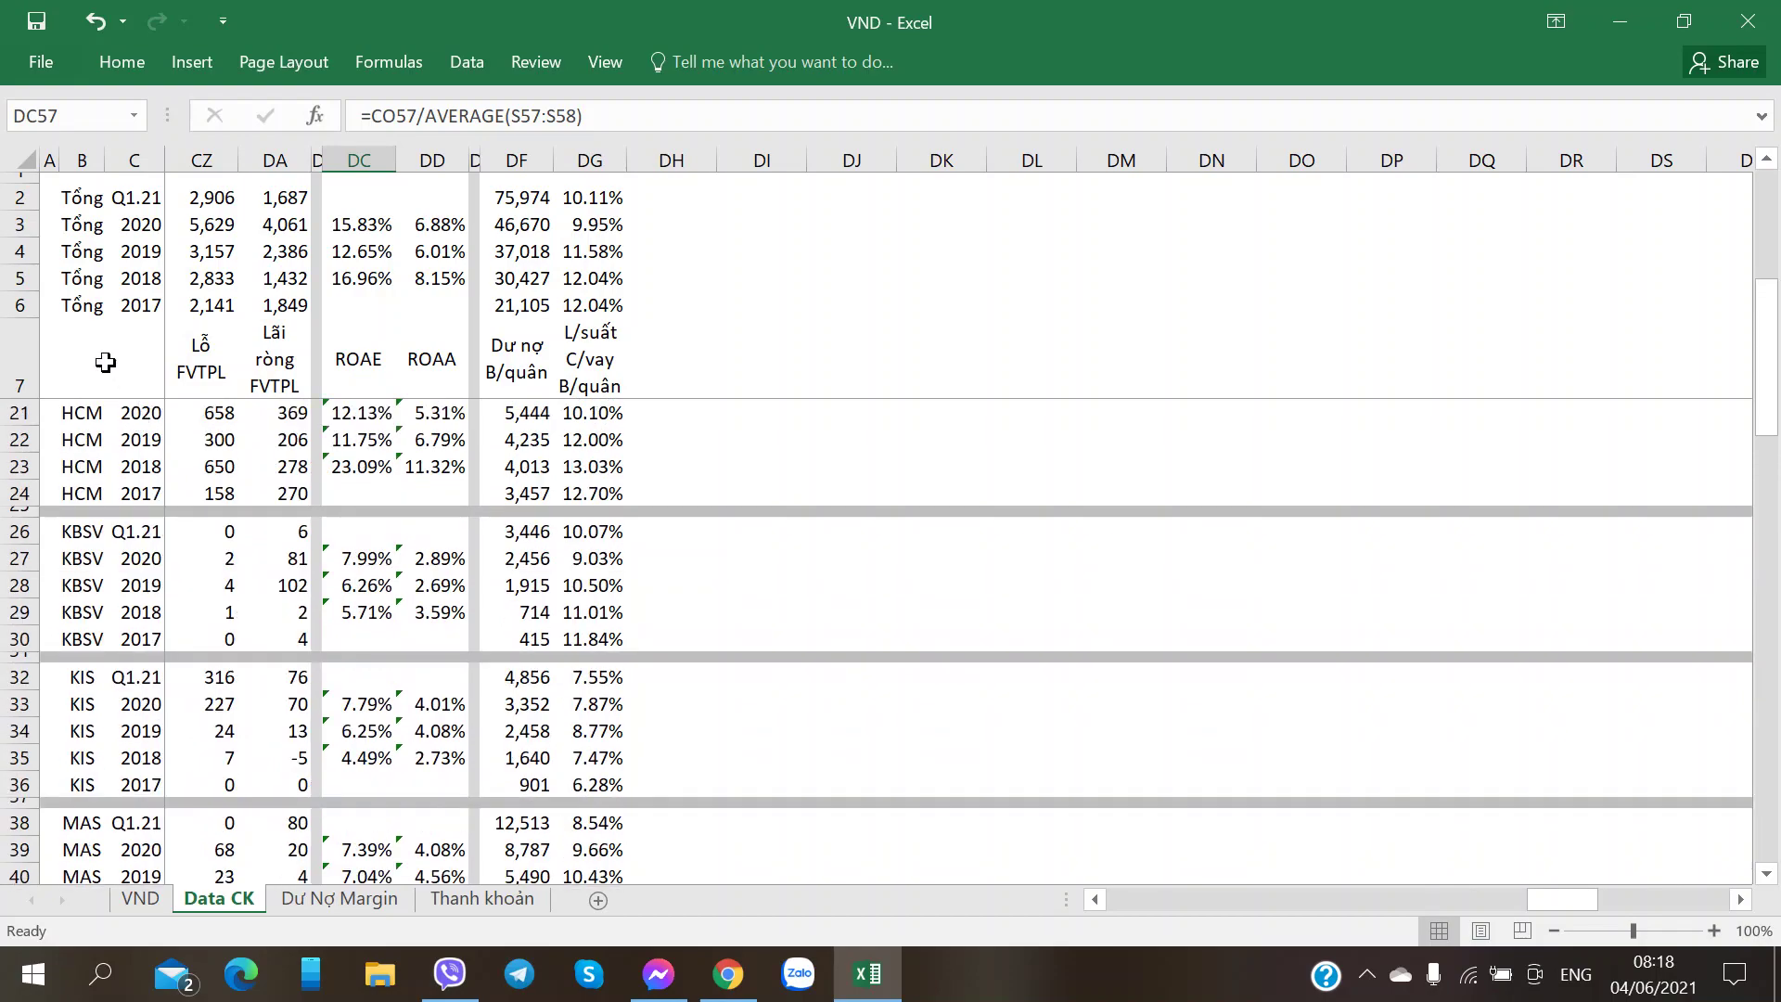
- Add filters to the Data CK table, range B7:DG90, using row 7 as the header row
{"action": "left_click_drag", "start_coordinate": [108, 362], "coordinate": [84, 363]}
{"action": "key", "text": "shift+Right"}
{"action": "key", "text": "shift+Right"}
{"action": "key", "text": "shift+Right"}
{"action": "key", "text": "shift+Right"}
{"action": "key", "text": "shift+Right"}
{"action": "key", "text": "shift+Right"}
{"action": "key", "text": "shift+Right"}
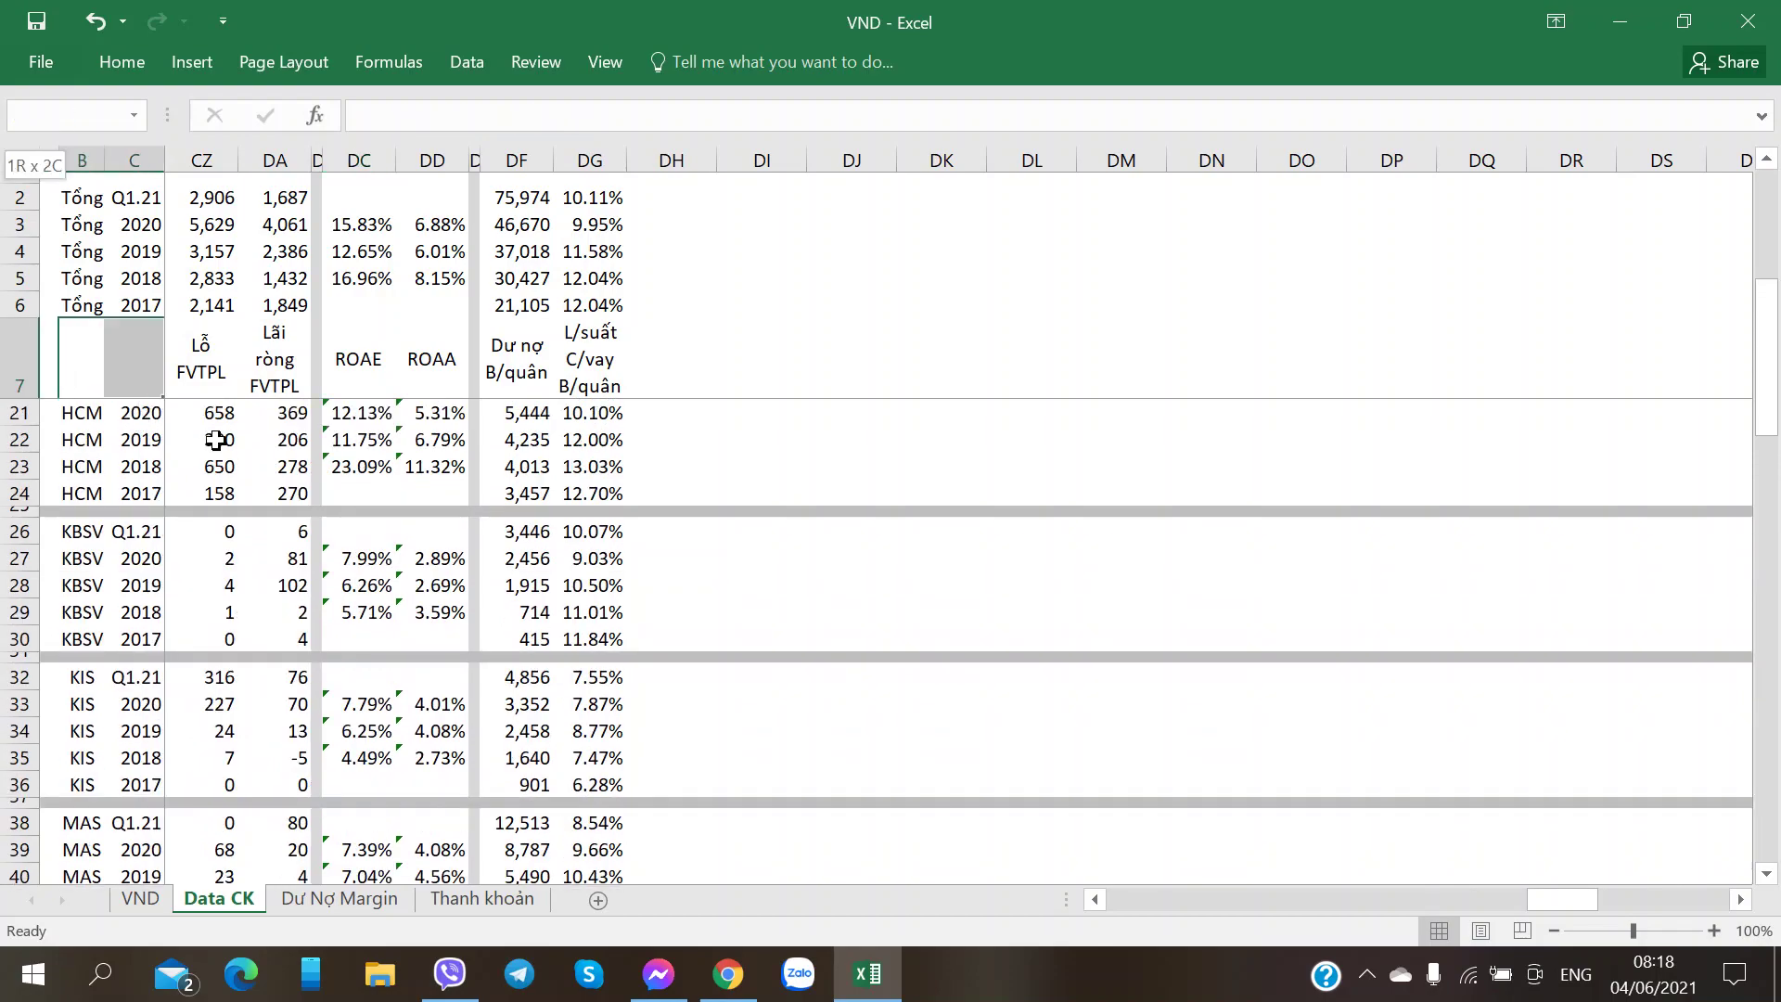
{"action": "key", "text": "shift+Right"}
{"action": "key", "text": "shift+Right"}
{"action": "key", "text": "shift+Right"}
{"action": "key", "text": "shift+Right"}
{"action": "key", "text": "shift+Right"}
{"action": "key", "text": "shift+Right"}
{"action": "key", "text": "shift+Right"}
{"action": "key", "text": "shift+Right"}
{"action": "key", "text": "shift+Right"}
{"action": "key", "text": "shift+Right"}
{"action": "key", "text": "shift+Right"}
{"action": "key", "text": "shift+Right"}
{"action": "key", "text": "shift+Right"}
{"action": "key", "text": "shift+Right"}
{"action": "key", "text": "shift+Right"}
{"action": "key", "text": "shift+Right"}
{"action": "key", "text": "shift+Right"}
{"action": "key", "text": "shift+Right"}
{"action": "key", "text": "shift+Right"}
{"action": "key", "text": "shift+Right"}
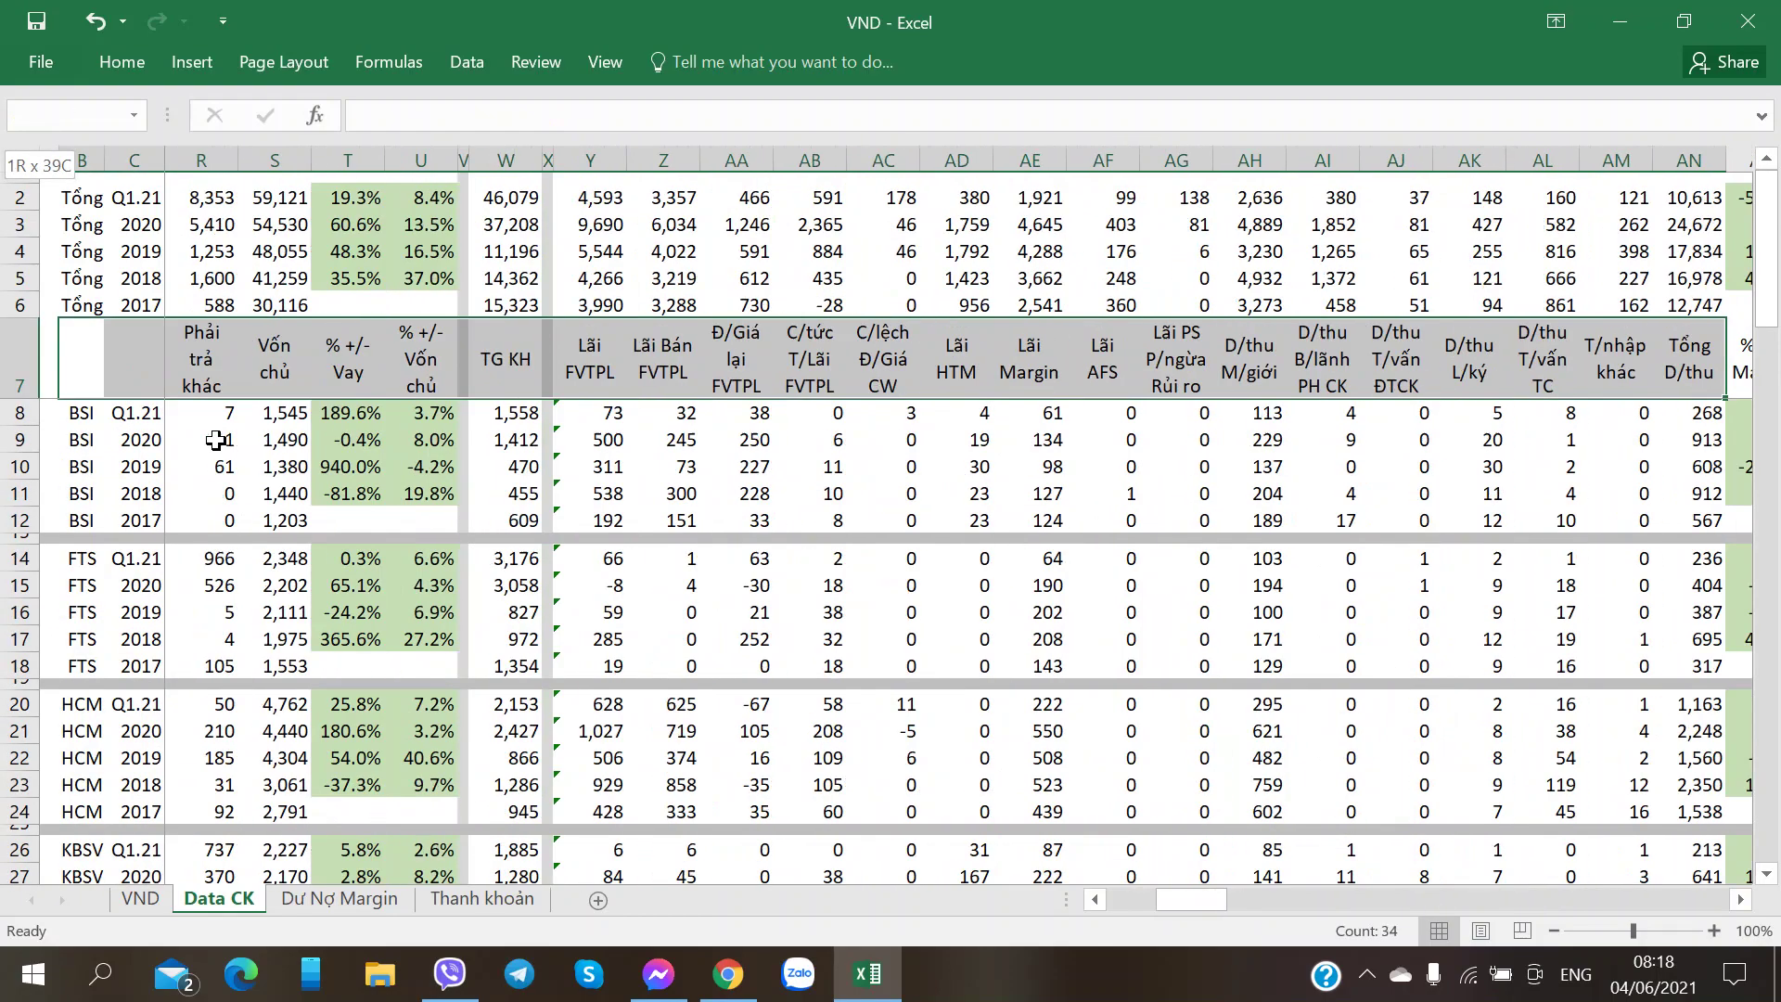
{"action": "key", "text": "shift+Right"}
{"action": "key", "text": "shift+Right"}
{"action": "key", "text": "shift+Right"}
{"action": "key", "text": "shift+Right"}
{"action": "key", "text": "shift+Right"}
{"action": "key", "text": "shift+Right"}
{"action": "key", "text": "shift+Right"}
{"action": "key", "text": "shift+Right"}
{"action": "key", "text": "shift+Right"}
{"action": "key", "text": "shift+Right"}
{"action": "key", "text": "shift+Right"}
{"action": "key", "text": "shift+Right"}
{"action": "key", "text": "shift+Right"}
{"action": "key", "text": "shift+Right"}
{"action": "key", "text": "shift+Right"}
{"action": "key", "text": "shift+Right"}
{"action": "key", "text": "shift+Right"}
{"action": "key", "text": "shift+Right"}
{"action": "key", "text": "shift+Right"}
{"action": "key", "text": "shift+Right"}
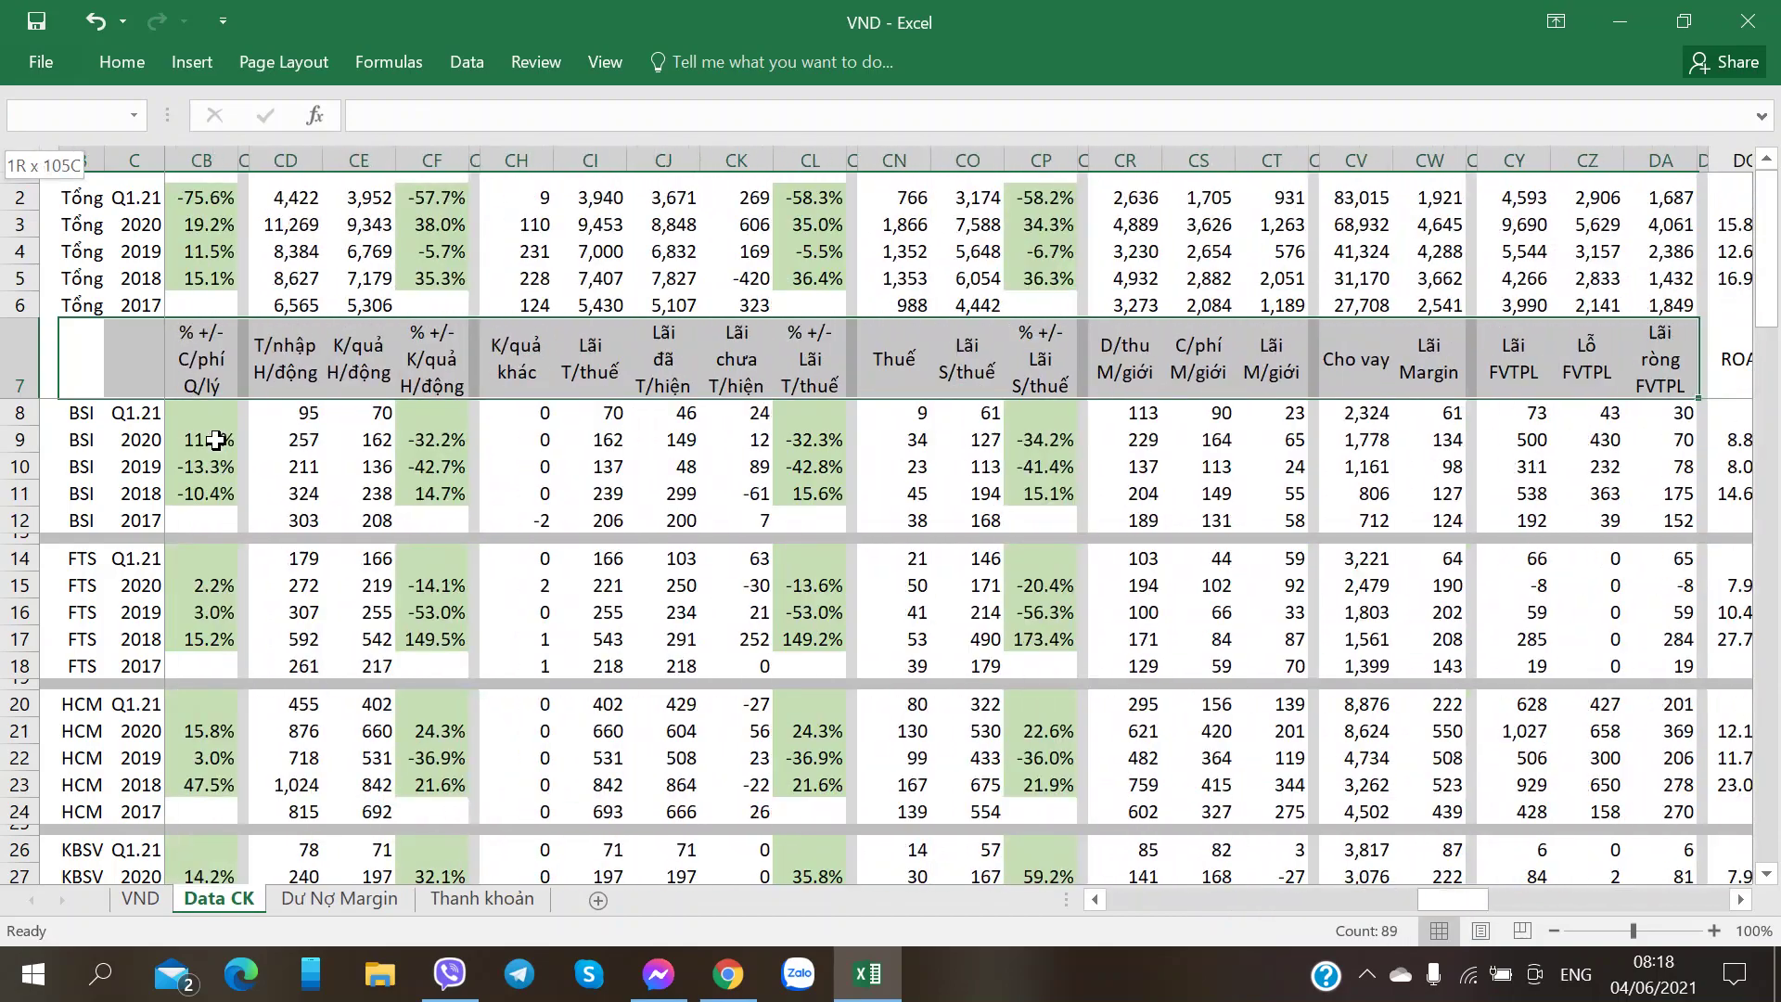
{"action": "key", "text": "shift+Right"}
{"action": "key", "text": "shift+Right"}
{"action": "key", "text": "shift+Right"}
{"action": "key", "text": "shift+Right"}
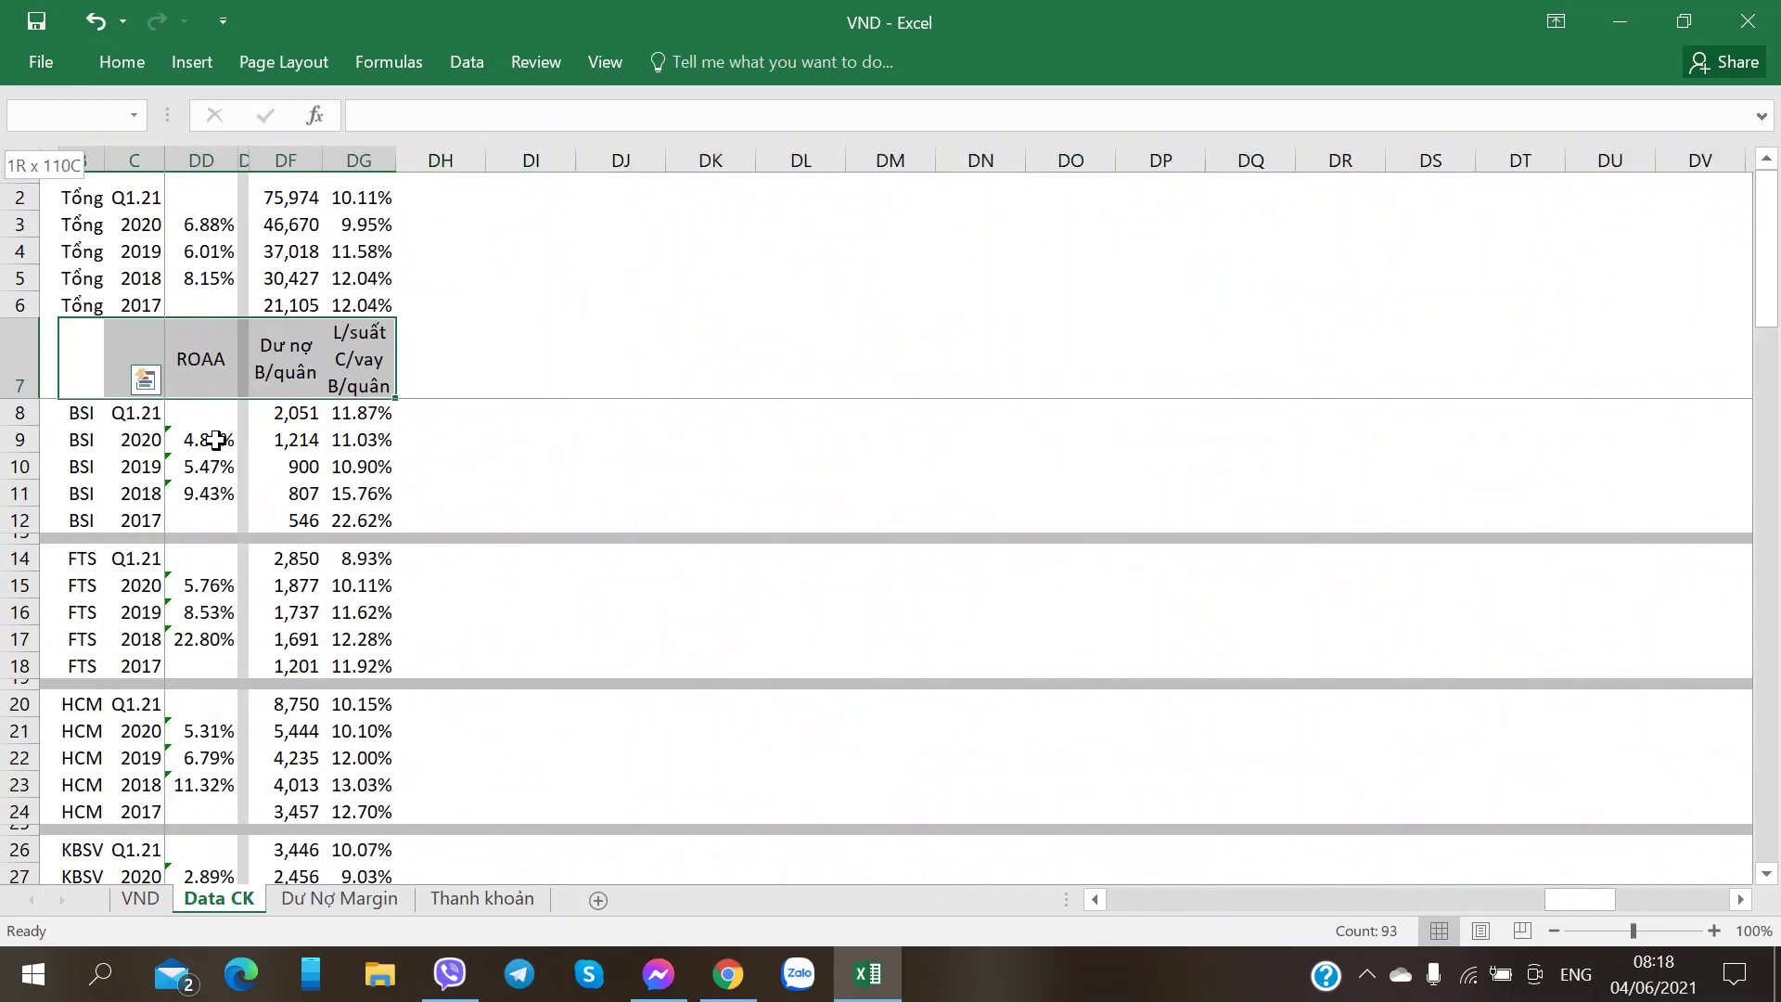
{"action": "key", "text": "shift+Down"}
{"action": "key", "text": "shift+Down"}
{"action": "key", "text": "shift+Down"}
{"action": "key", "text": "shift+Down"}
{"action": "key", "text": "shift+Down"}
{"action": "key", "text": "shift+Down"}
{"action": "key", "text": "shift+Down"}
{"action": "key", "text": "shift+Down"}
{"action": "key", "text": "shift+Down"}
{"action": "key", "text": "shift+Down"}
{"action": "key", "text": "shift+Down"}
{"action": "key", "text": "shift+Down"}
{"action": "key", "text": "shift+Down"}
{"action": "key", "text": "shift+Down"}
{"action": "key", "text": "shift+Down"}
{"action": "key", "text": "shift+Down"}
{"action": "key", "text": "shift+Down"}
{"action": "key", "text": "shift+Down"}
{"action": "key", "text": "shift+Down"}
{"action": "key", "text": "shift+Down"}
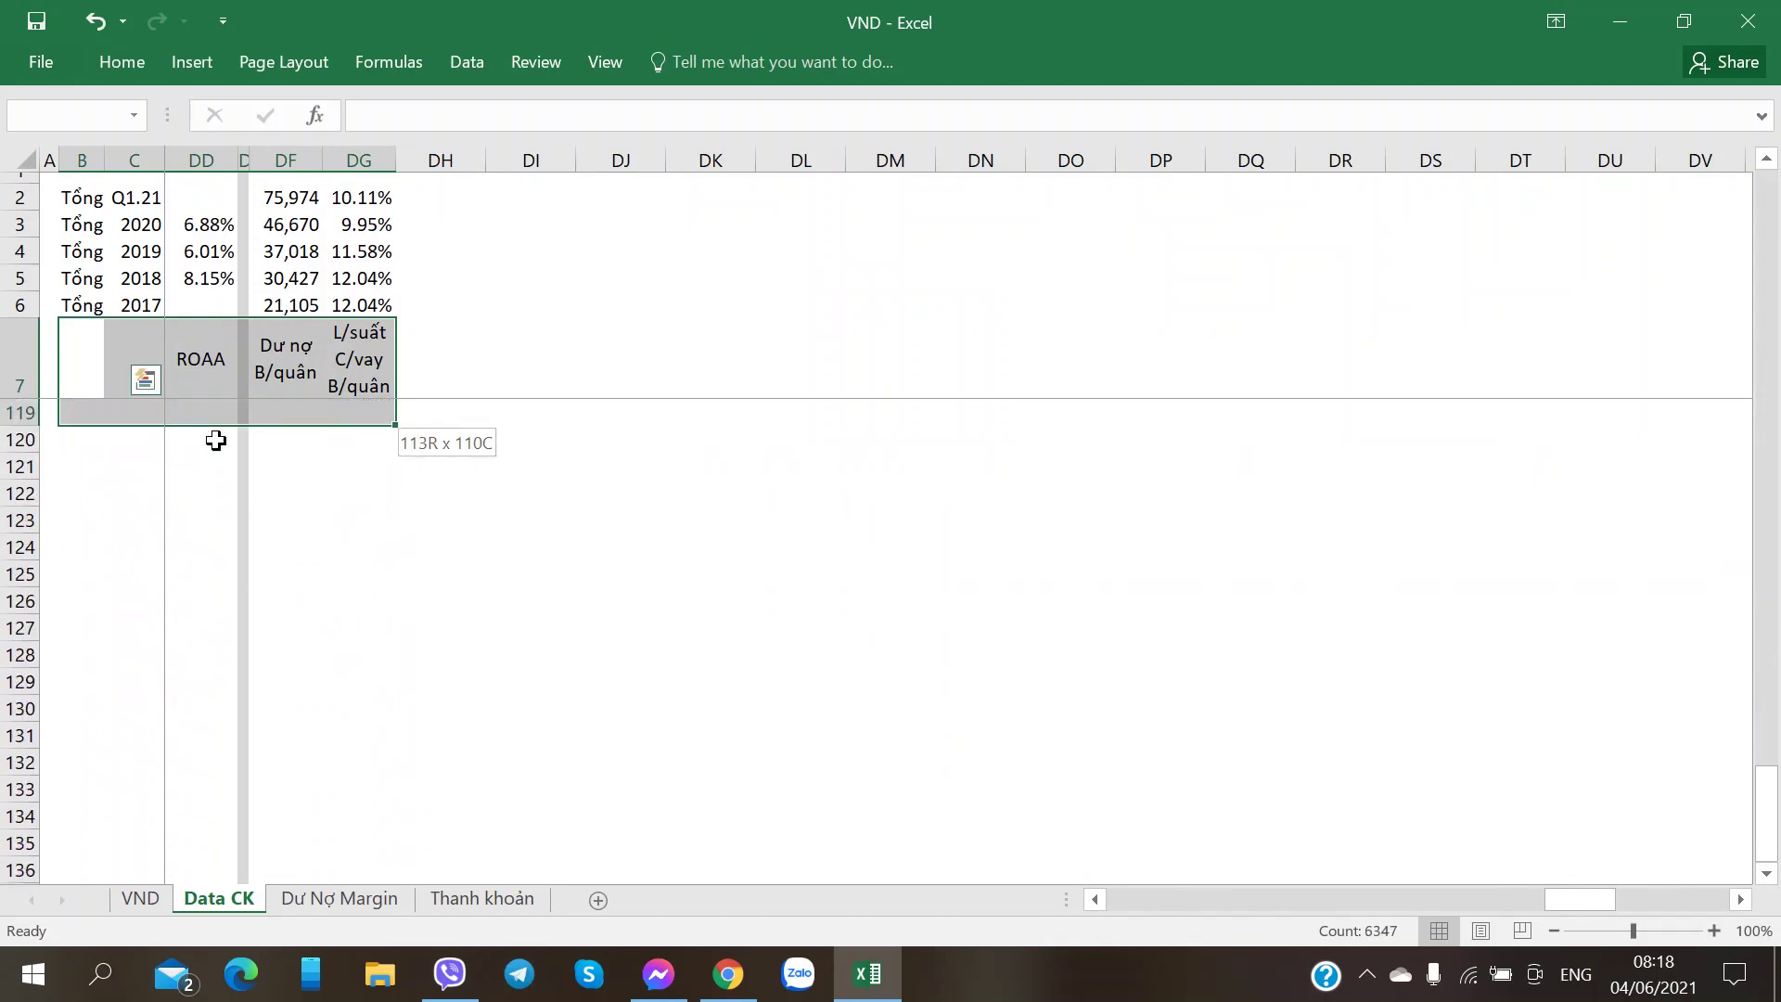
{"action": "scroll", "coordinate": [113, 416], "scroll_direction": "up", "scroll_amount": 2}
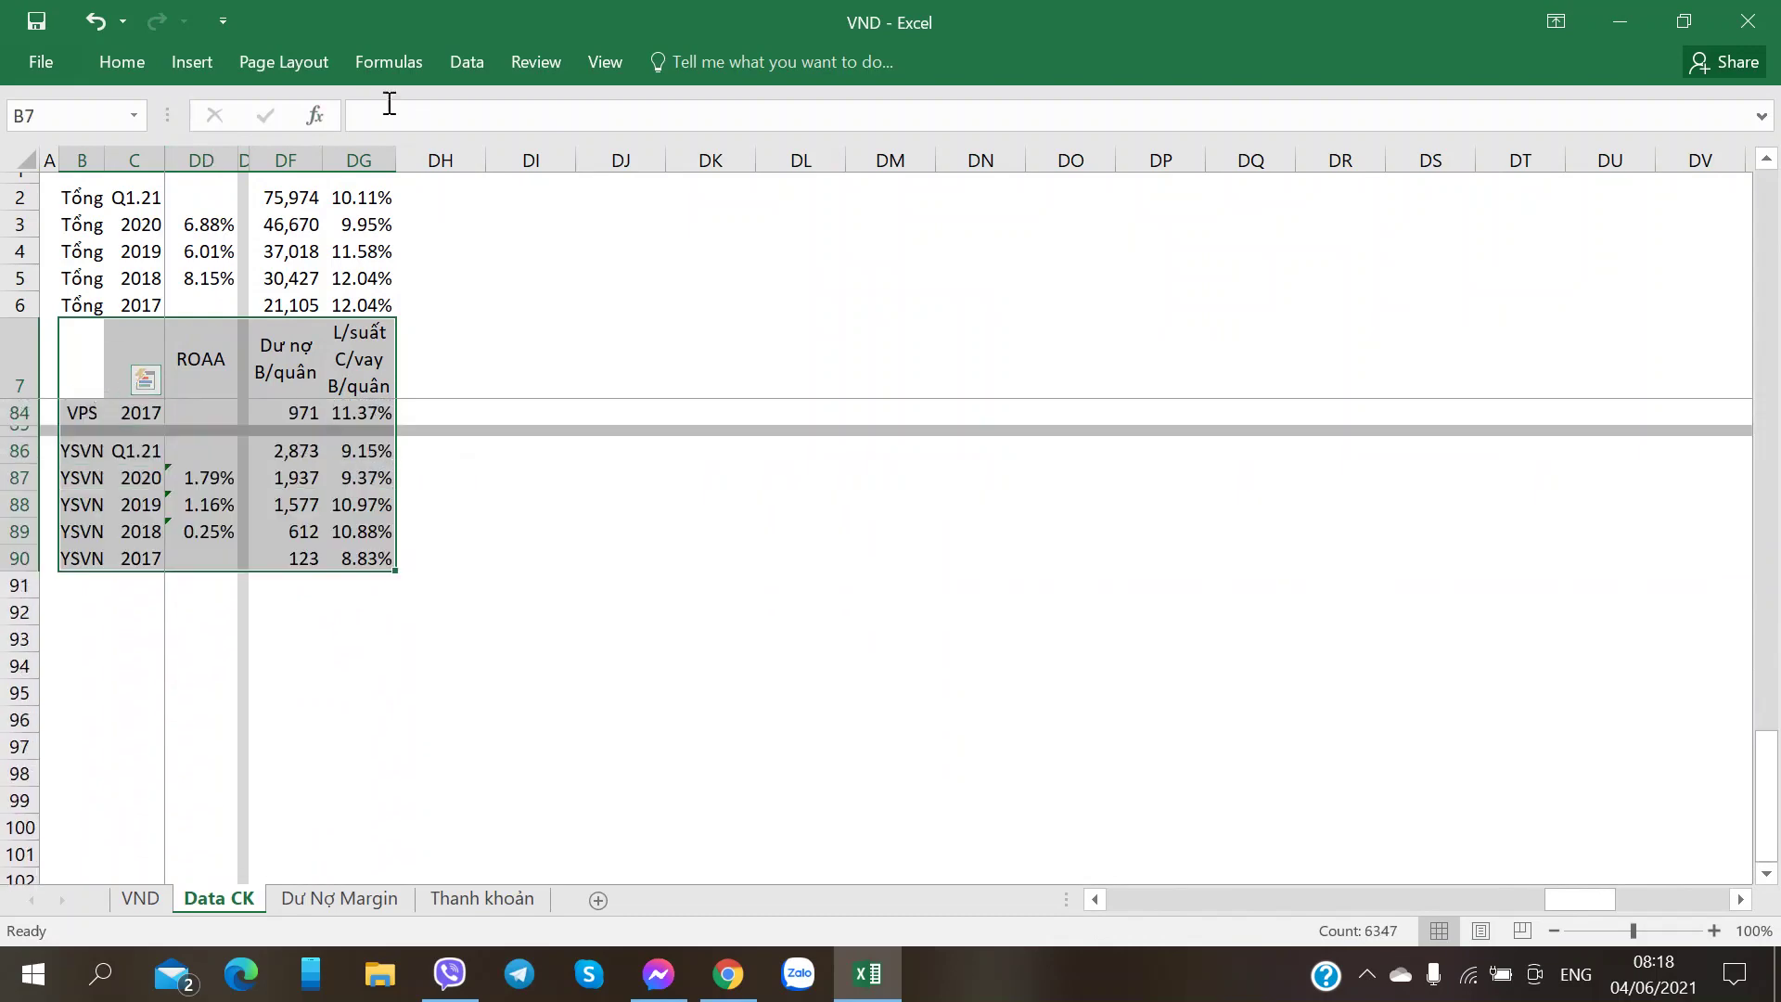
{"action": "left_click", "coordinate": [467, 64]}
{"action": "left_click", "coordinate": [846, 119]}
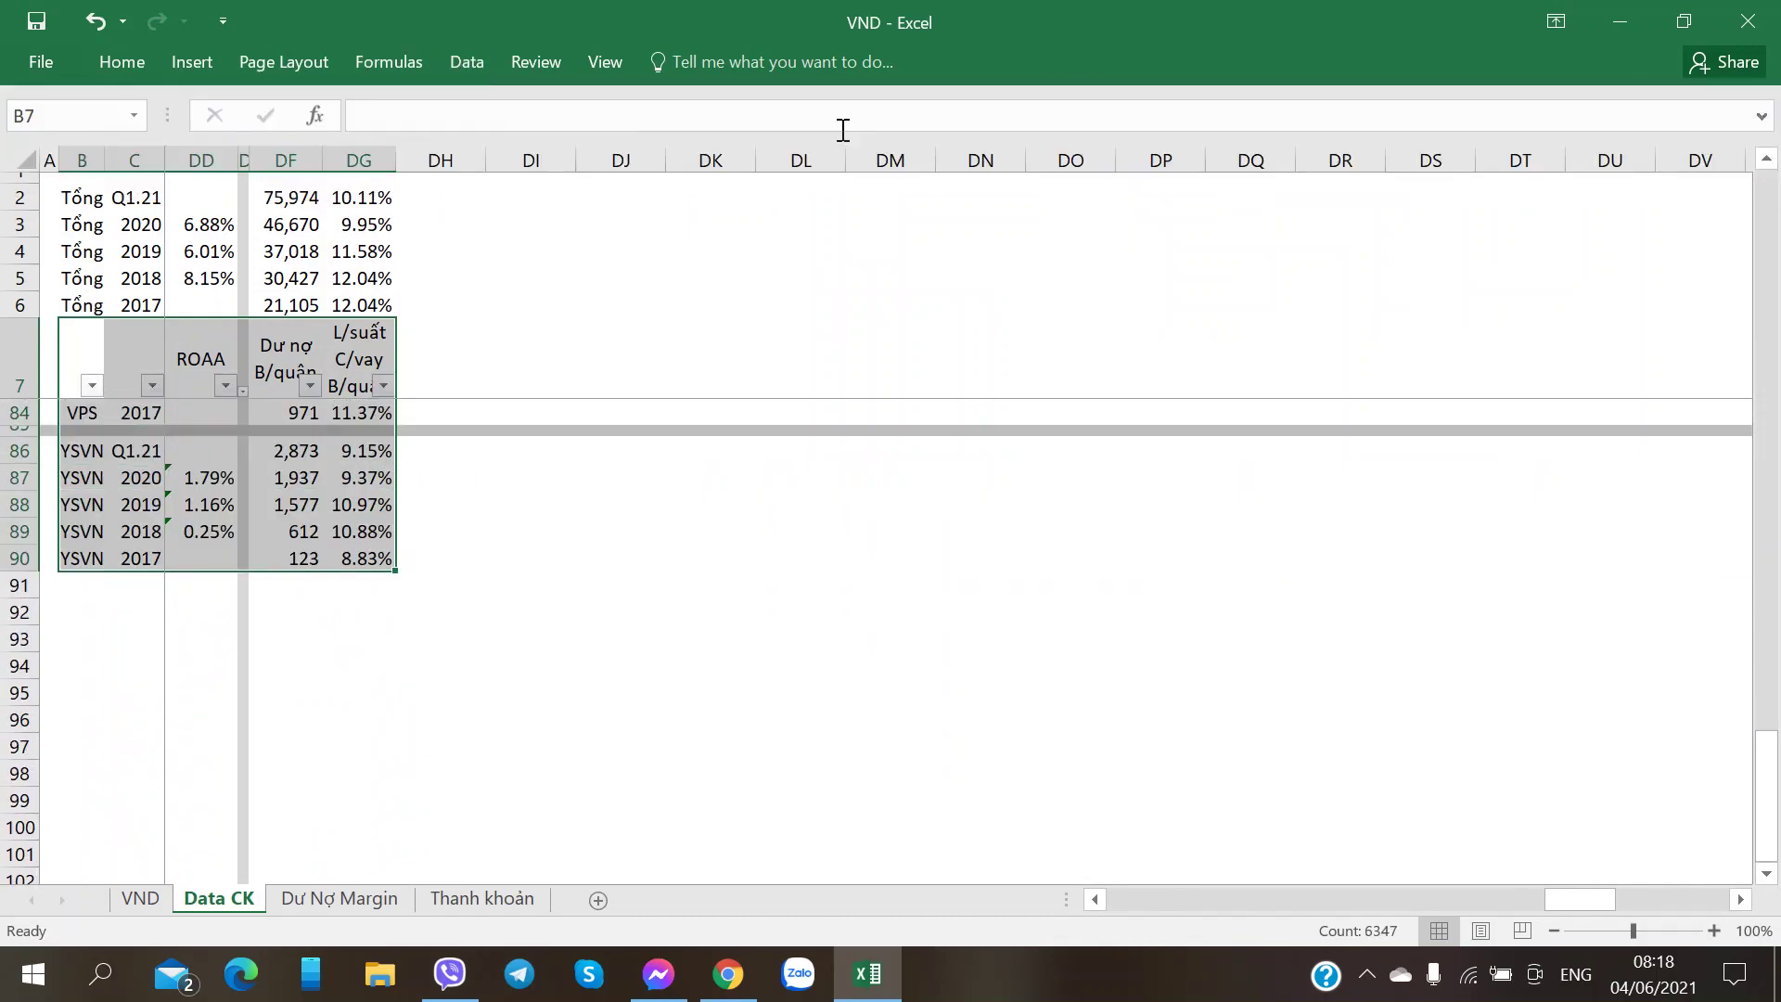
- Return to the start of the Data CK sheet and move along header row 7 to the ROAE column
{"action": "key", "text": "ctrl+Home"}
{"action": "key", "text": "Right"}
{"action": "key", "text": "Right"}
{"action": "key", "text": "Right"}
{"action": "key", "text": "Right"}
{"action": "key", "text": "Right"}
{"action": "key", "text": "Right"}
{"action": "key", "text": "Right"}
{"action": "key", "text": "Right"}
{"action": "key", "text": "Right"}
{"action": "key", "text": "Right"}
{"action": "key", "text": "Right"}
{"action": "key", "text": "Right"}
{"action": "key", "text": "Right"}
{"action": "key", "text": "Right"}
{"action": "key", "text": "Right"}
{"action": "key", "text": "Right"}
{"action": "key", "text": "Right"}
{"action": "key", "text": "Right"}
{"action": "key", "text": "Right"}
{"action": "key", "text": "Right"}
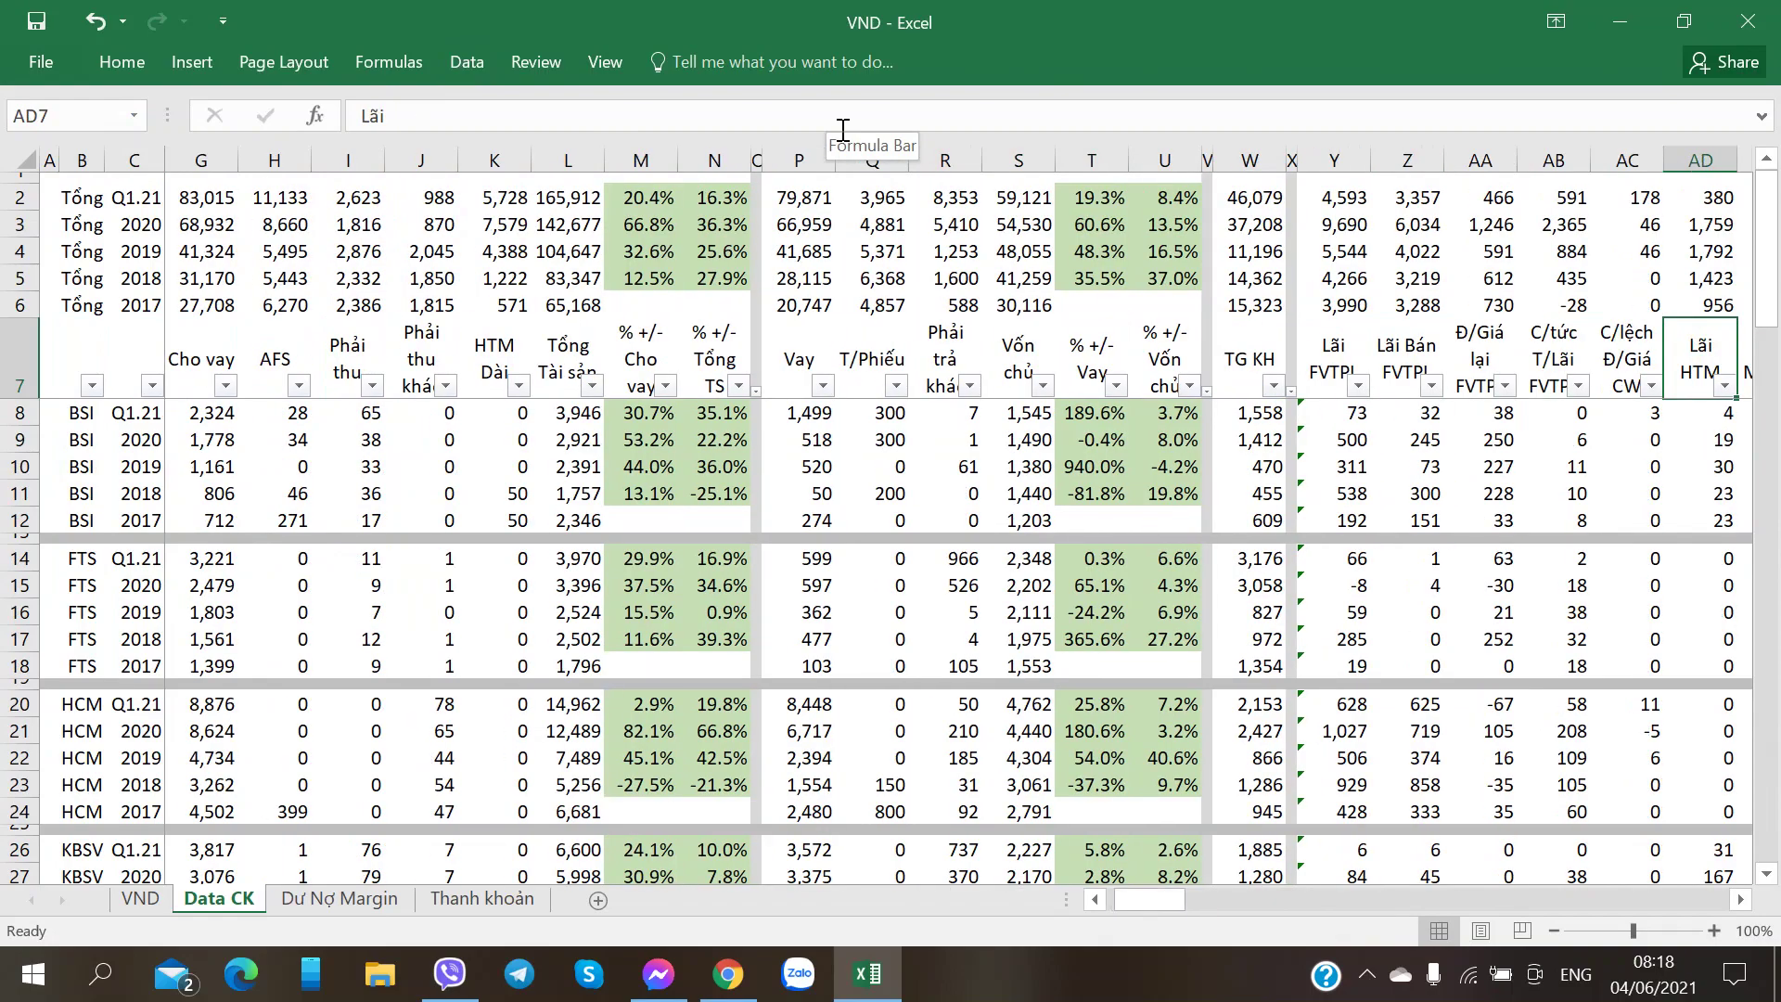
{"action": "key", "text": "Right"}
{"action": "key", "text": "Right"}
{"action": "key", "text": "Right"}
{"action": "key", "text": "Right"}
{"action": "key", "text": "Right"}
{"action": "key", "text": "Right"}
{"action": "key", "text": "Right"}
{"action": "key", "text": "Right"}
{"action": "key", "text": "Right"}
{"action": "key", "text": "Right"}
{"action": "key", "text": "Right"}
{"action": "key", "text": "Right"}
{"action": "key", "text": "Right"}
{"action": "key", "text": "Right"}
{"action": "key", "text": "Right"}
{"action": "key", "text": "Right"}
{"action": "key", "text": "Right"}
{"action": "key", "text": "Right"}
{"action": "key", "text": "Right"}
{"action": "key", "text": "Right"}
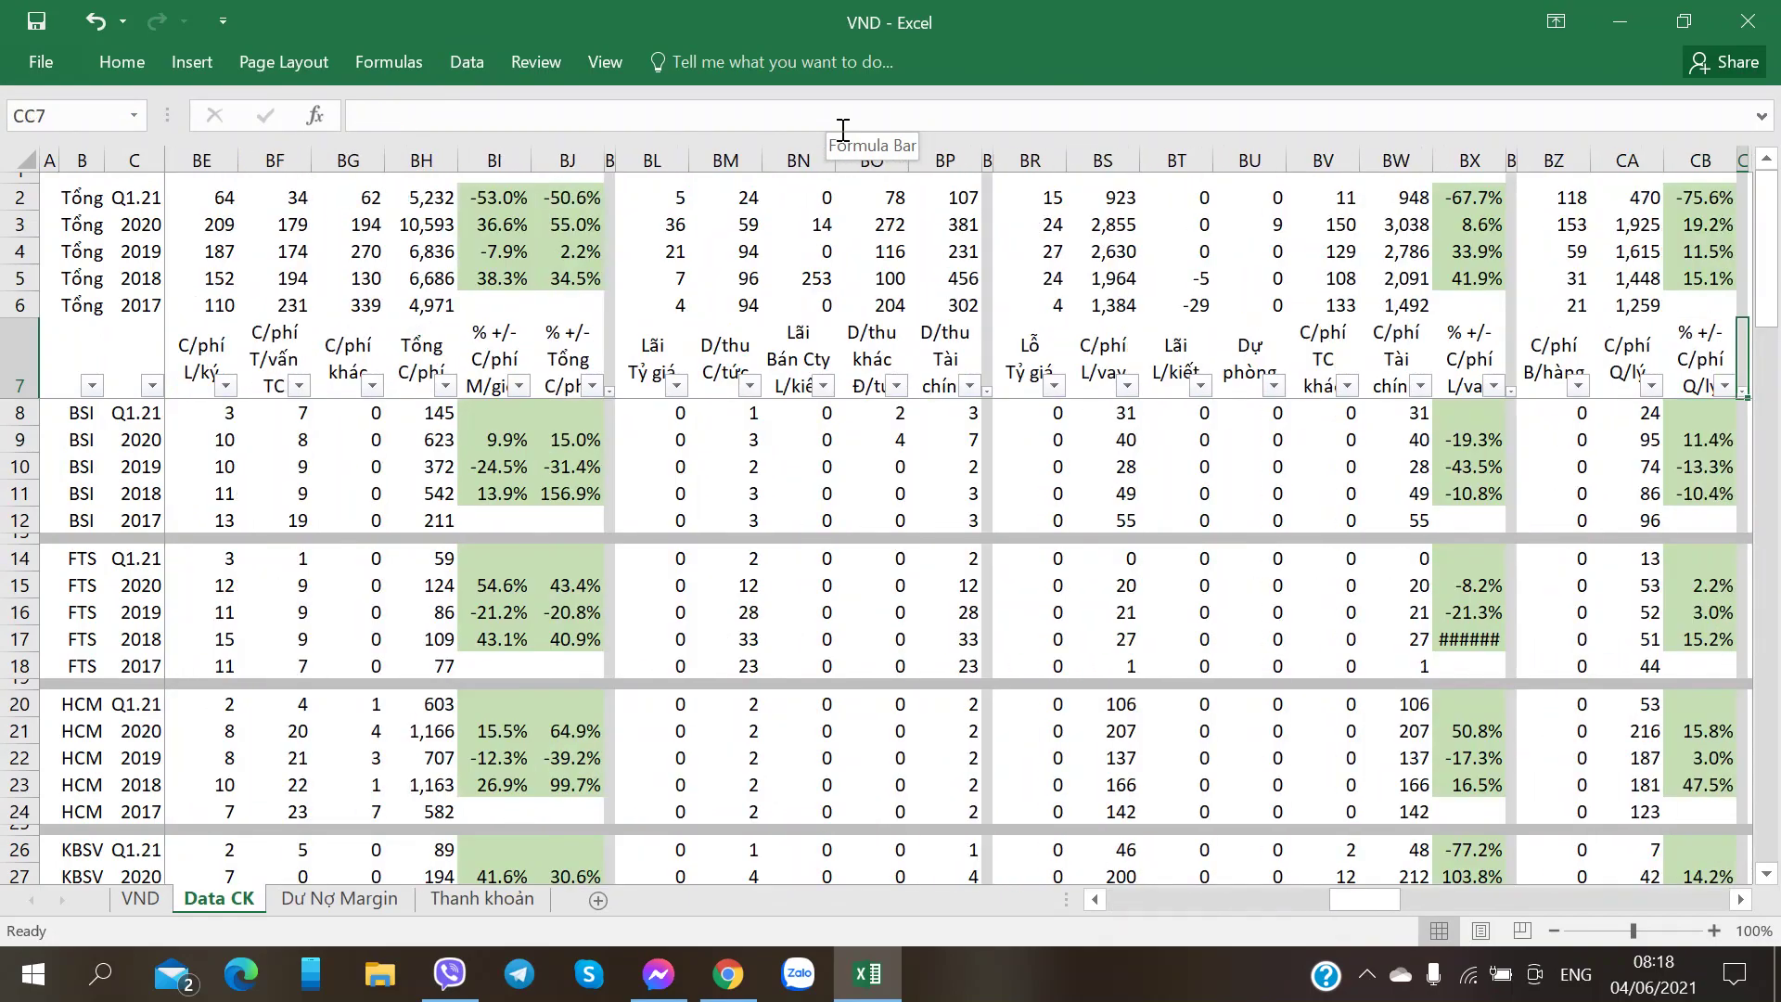
{"action": "key", "text": "Right"}
{"action": "key", "text": "Right"}
{"action": "key", "text": "Right"}
{"action": "key", "text": "Right"}
{"action": "key", "text": "Right"}
{"action": "key", "text": "Right"}
{"action": "key", "text": "Right"}
{"action": "key", "text": "Right"}
{"action": "key", "text": "Right"}
{"action": "key", "text": "Right"}
{"action": "key", "text": "Right"}
{"action": "key", "text": "Right"}
{"action": "key", "text": "Right"}
{"action": "key", "text": "Right"}
{"action": "key", "text": "Right"}
{"action": "key", "text": "Right"}
{"action": "key", "text": "Right"}
{"action": "key", "text": "Right"}
{"action": "key", "text": "Right"}
{"action": "key", "text": "Right"}
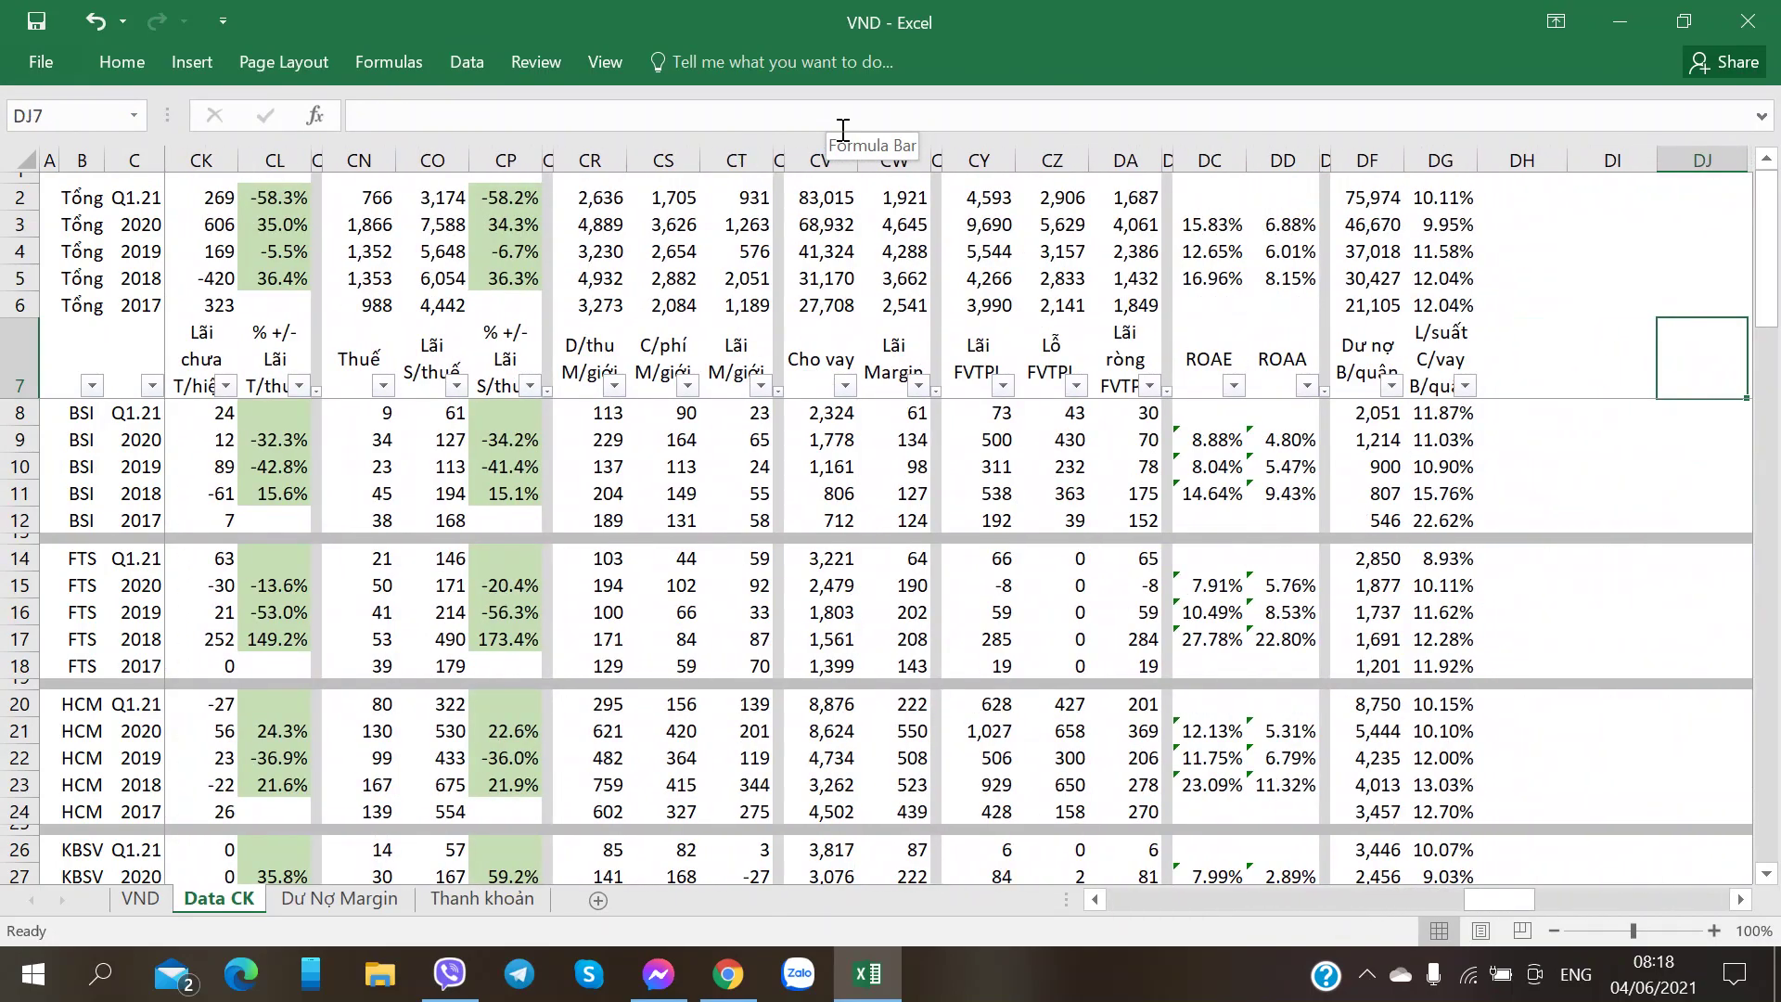
{"action": "left_click", "coordinate": [1233, 385]}
{"action": "left_click", "coordinate": [956, 660]}
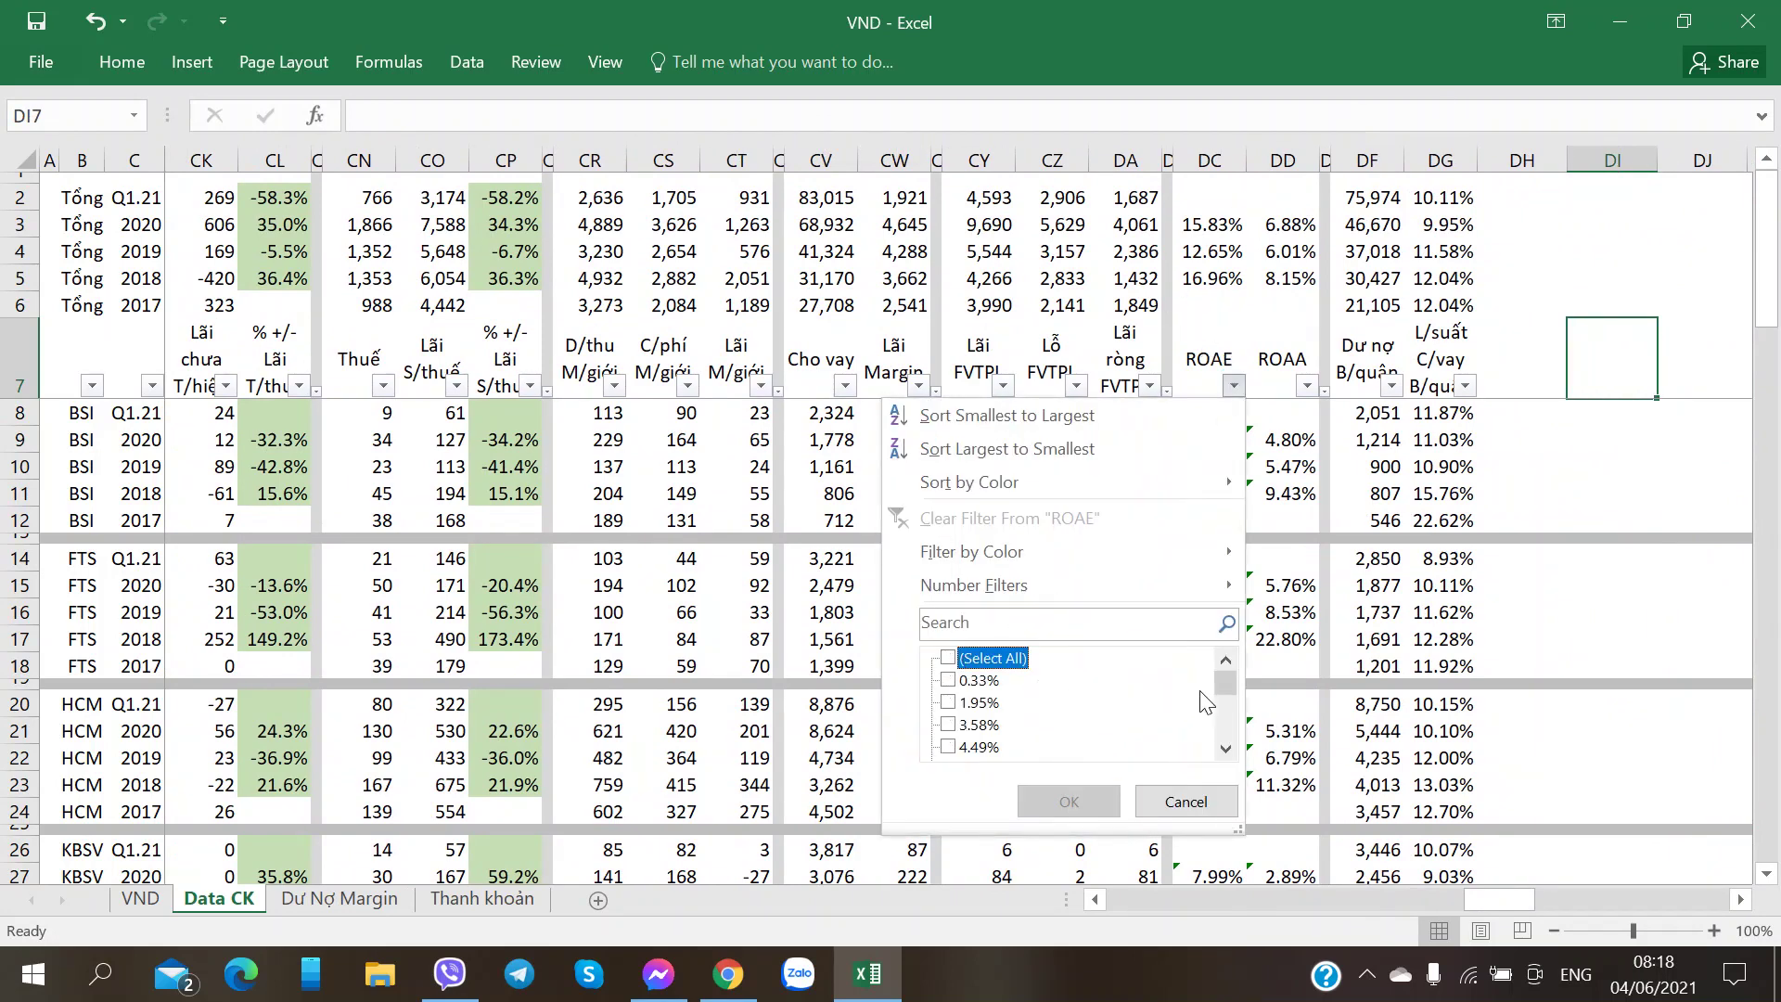
{"action": "left_click_drag", "start_coordinate": [1225, 688], "coordinate": [1224, 742]}
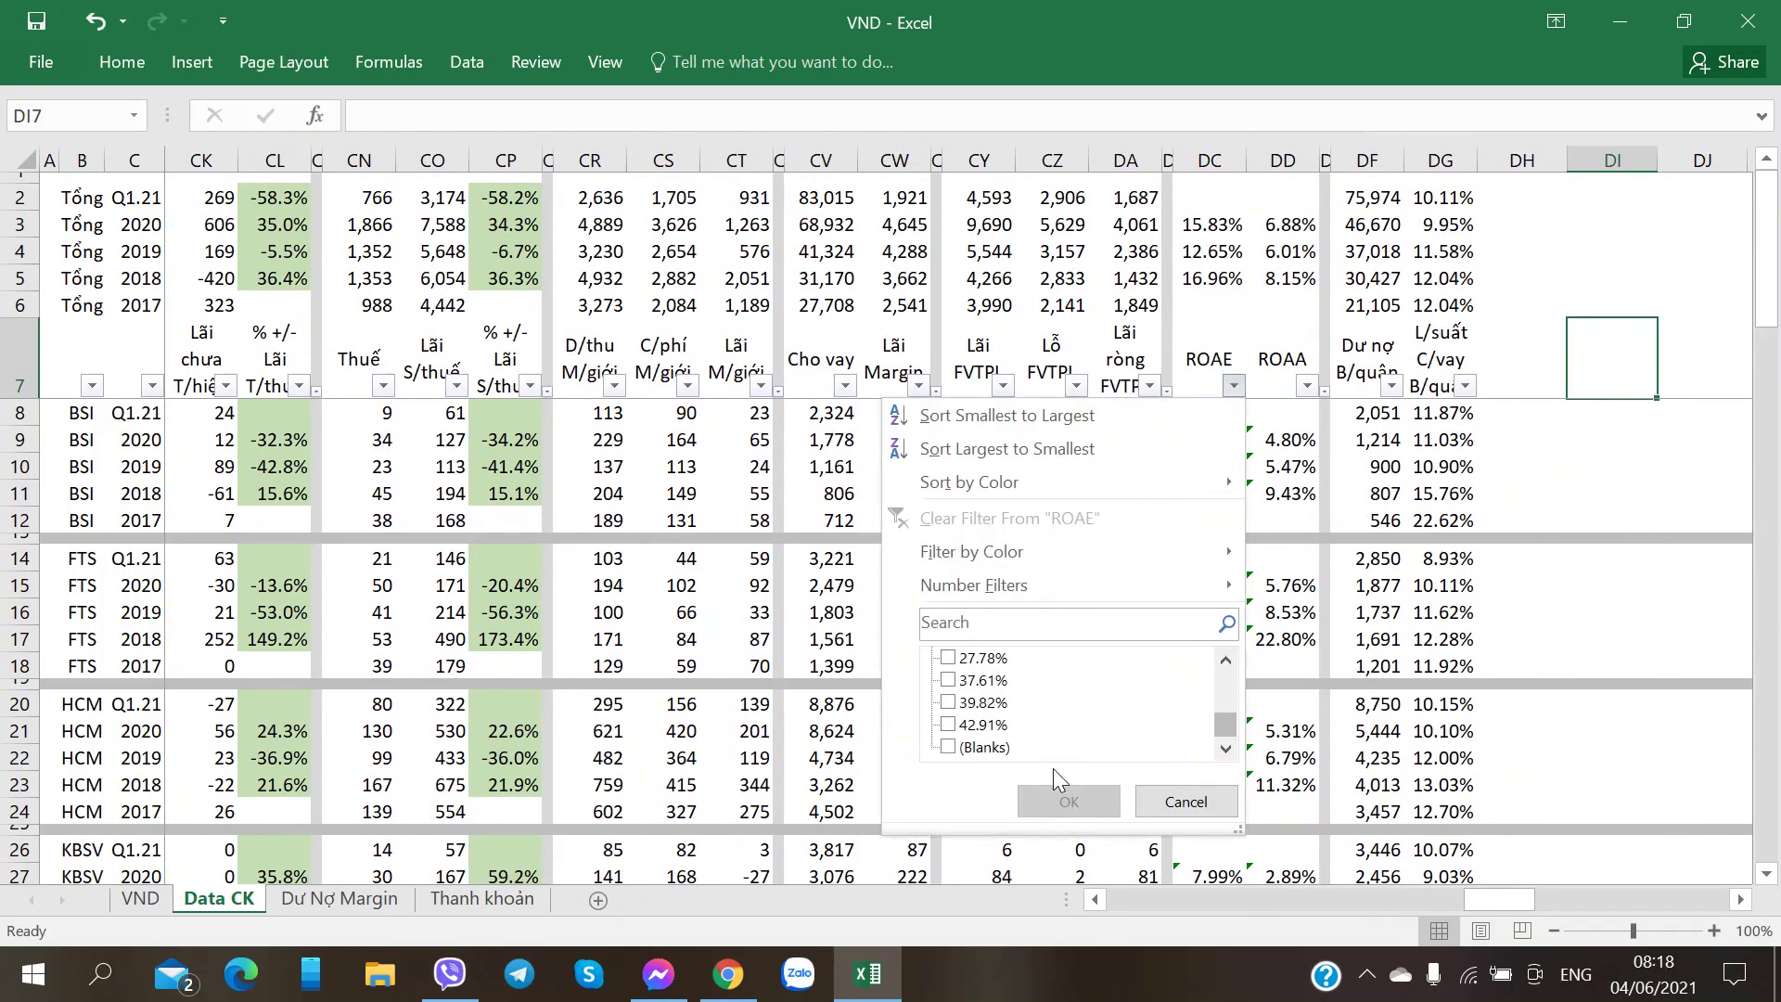
{"action": "left_click", "coordinate": [1521, 612]}
- Filter the year column C of the Data CK table to show only the 2020 rows
{"action": "left_click", "coordinate": [151, 385]}
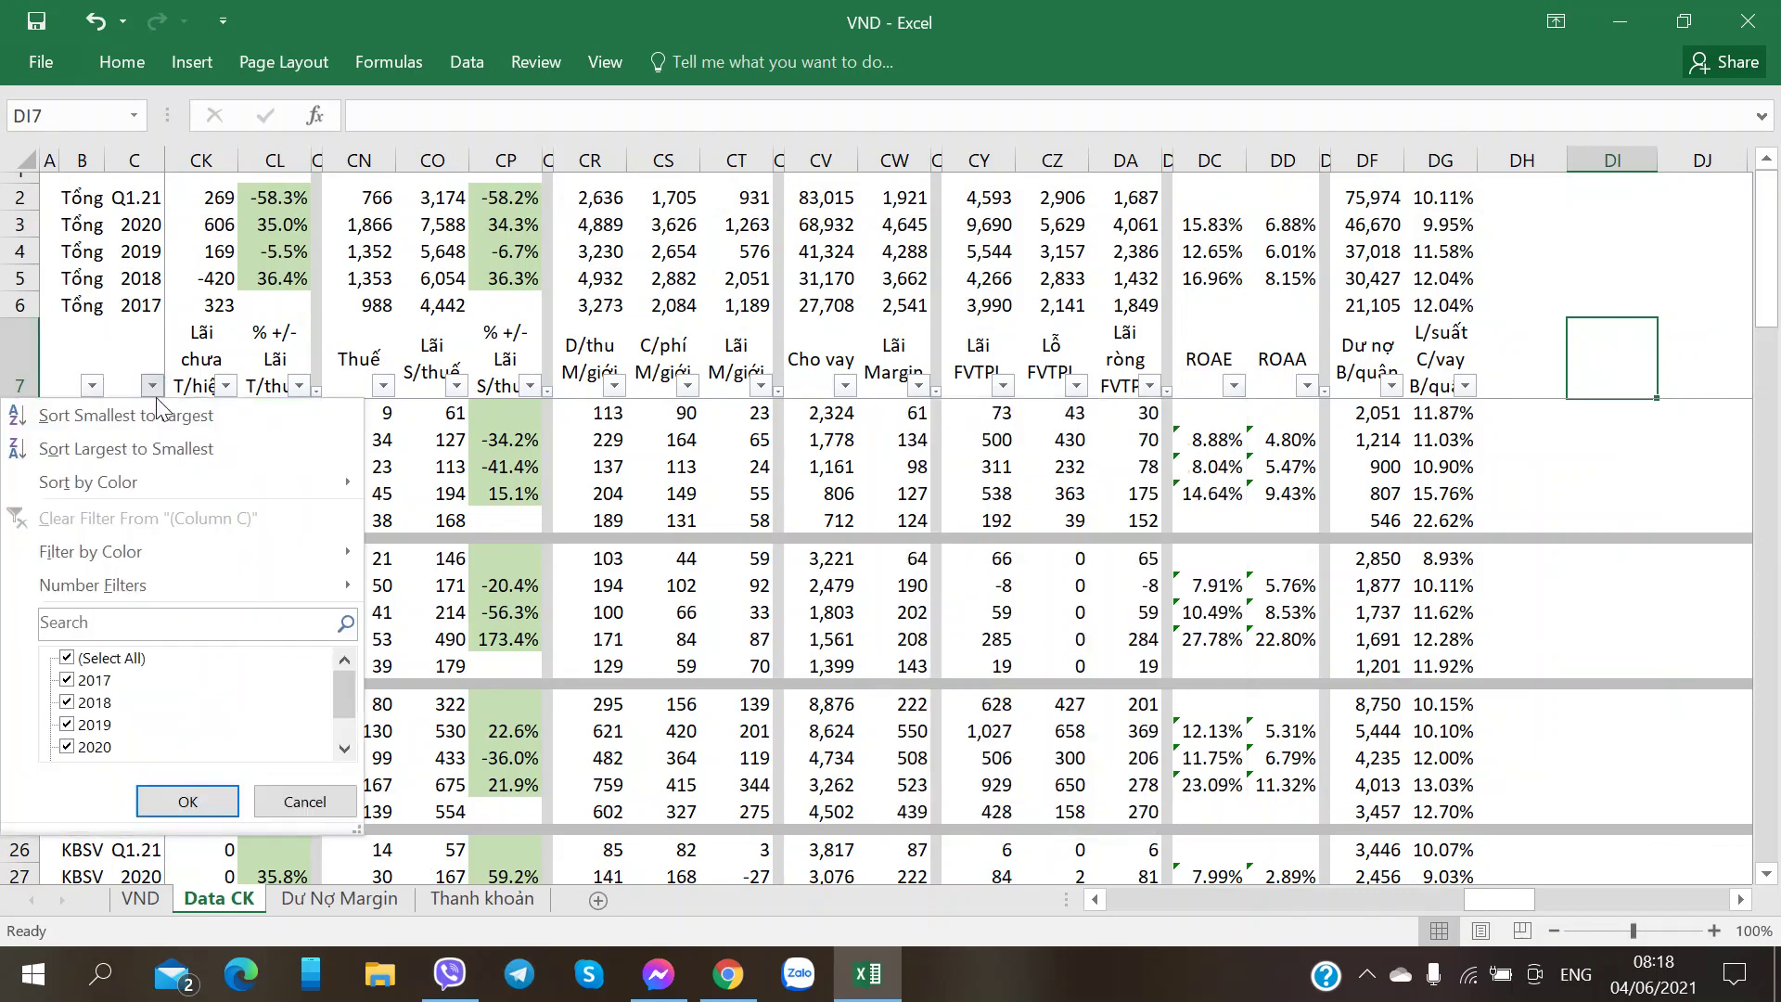
{"action": "left_click", "coordinate": [97, 658]}
{"action": "left_click", "coordinate": [98, 746]}
{"action": "left_click", "coordinate": [209, 804]}
- Compare the 2020 ROAE of TCBS in cell DC57 with that of VND in the same column
{"action": "left_click", "coordinate": [1211, 466]}
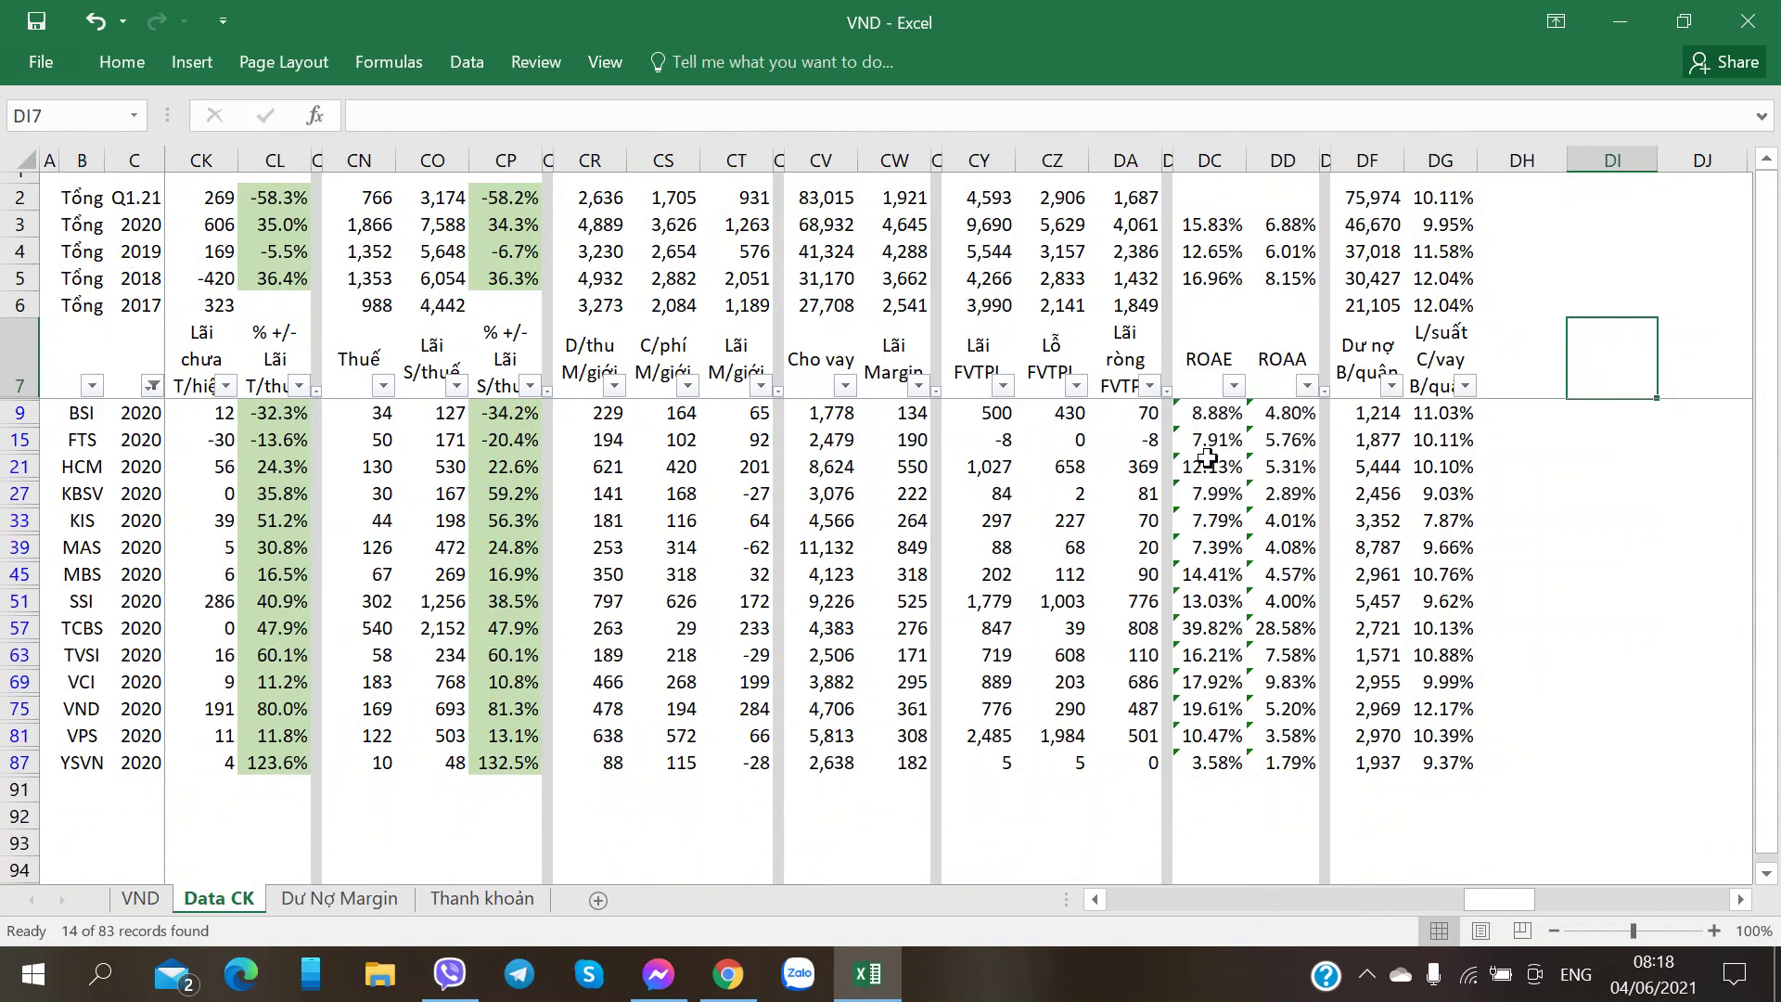
{"action": "left_click", "coordinate": [1216, 628]}
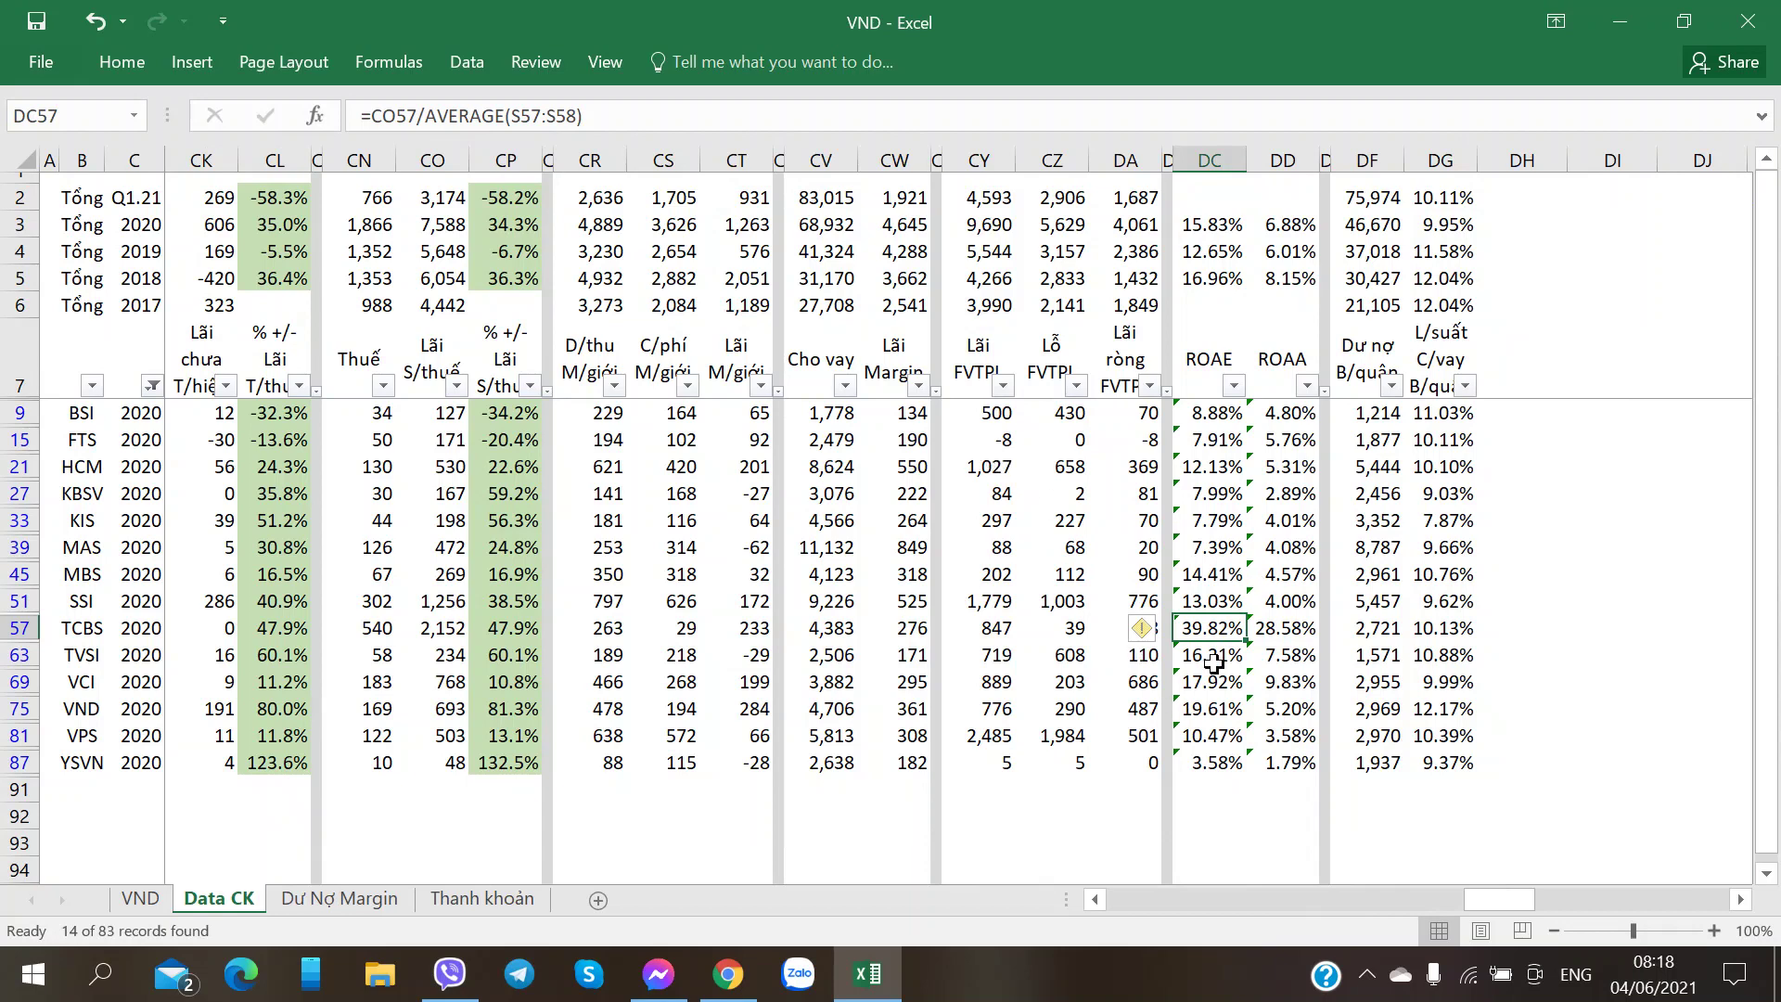
{"action": "left_click", "coordinate": [1217, 707]}
{"action": "left_click", "coordinate": [1219, 631]}
{"action": "left_click", "coordinate": [1213, 707]}
{"action": "left_click", "coordinate": [1221, 633]}
- Switch back to the annual report PDF in Chrome and reread the ROE paragraph on page 63
{"action": "key", "text": "alt+Tab"}
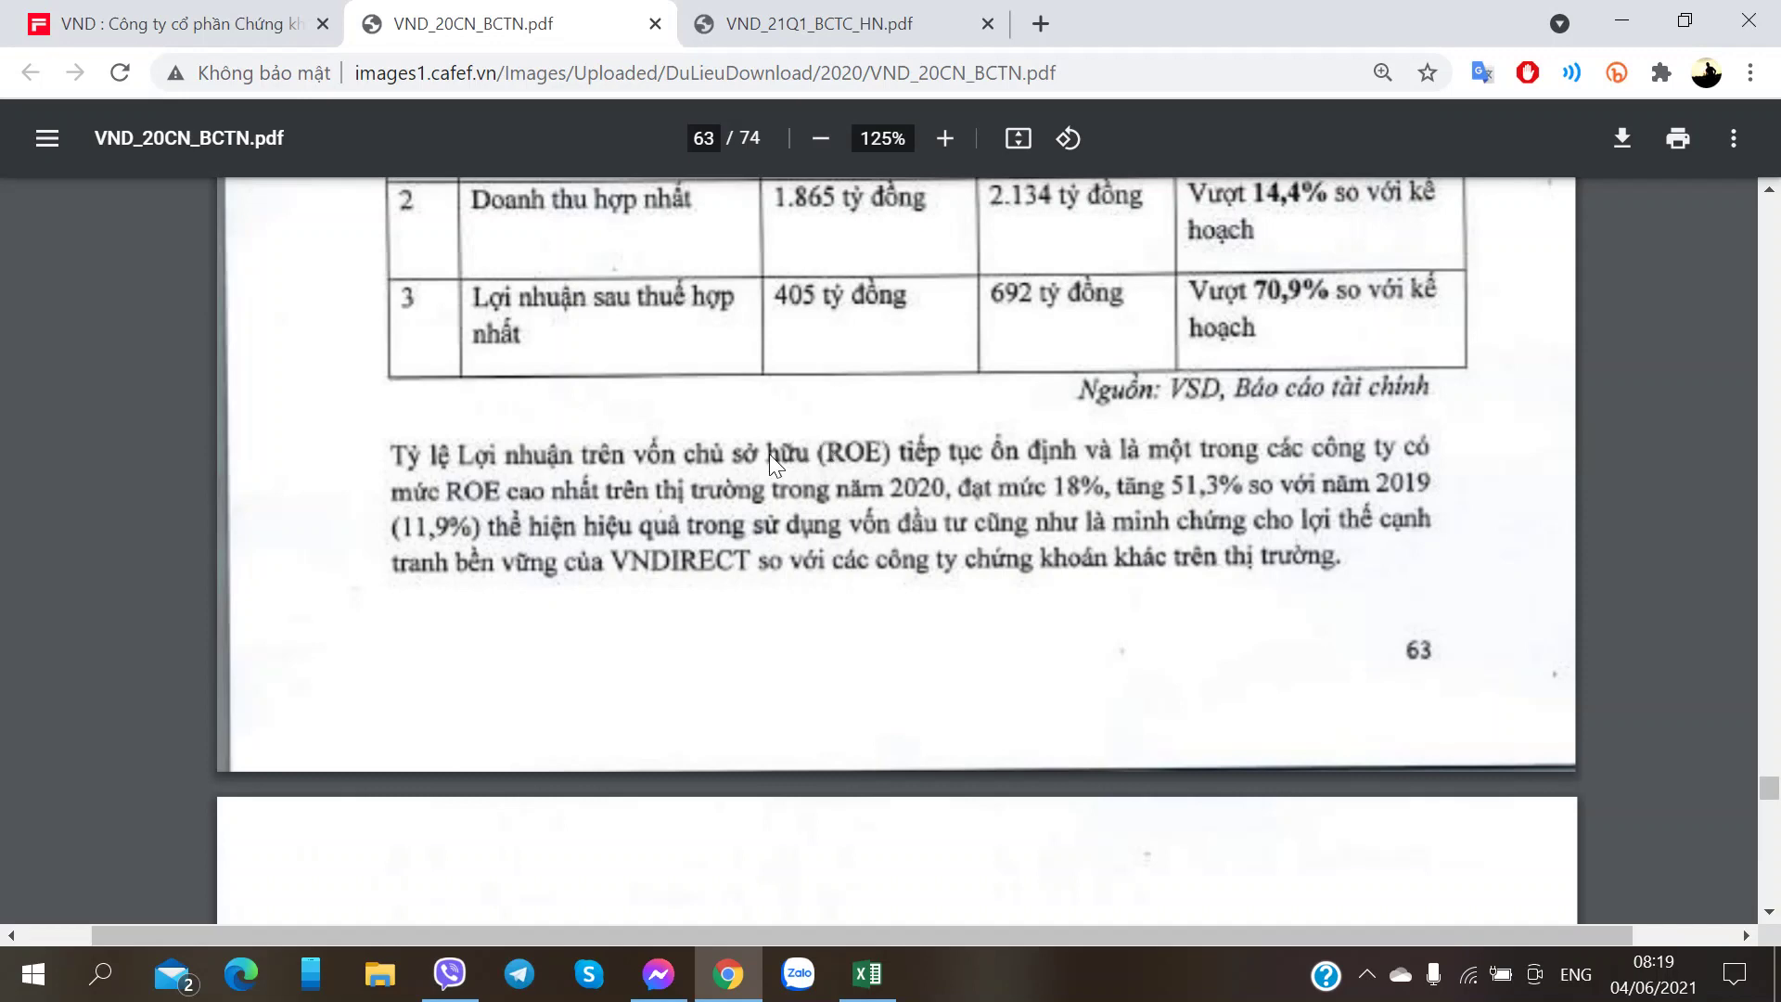
{"action": "scroll", "coordinate": [569, 529], "scroll_direction": "down", "scroll_amount": 2}
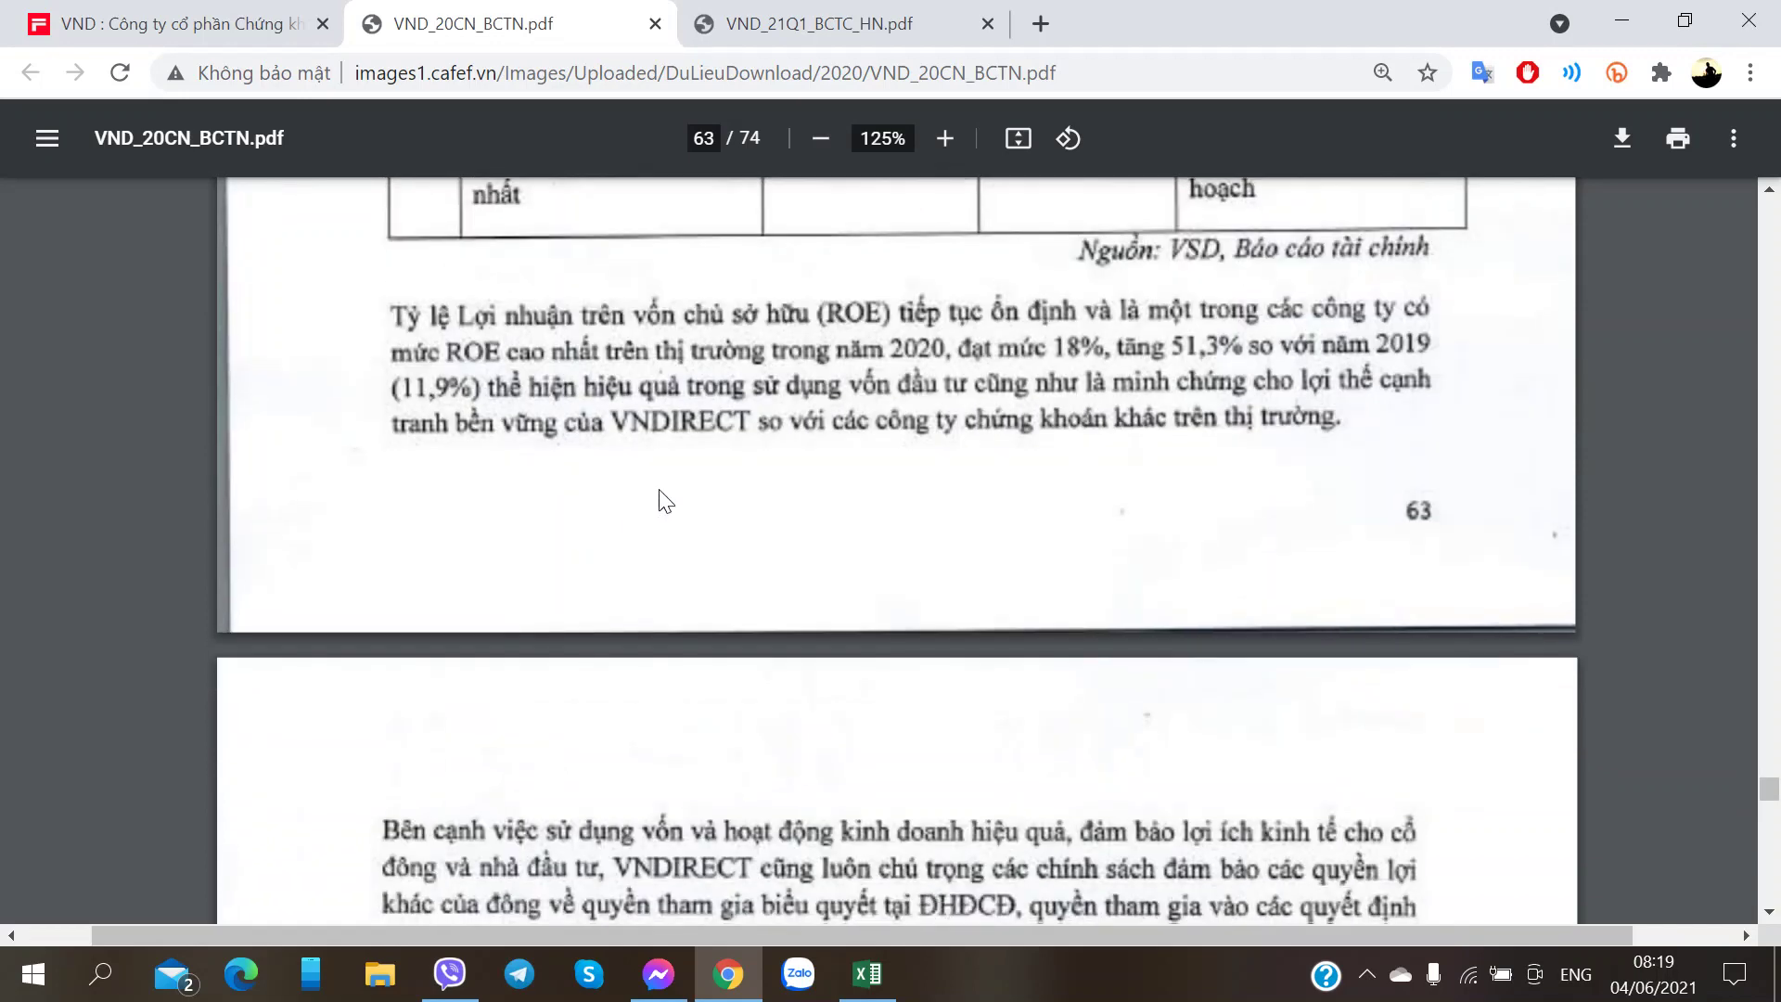
{"action": "scroll", "coordinate": [627, 497], "scroll_direction": "up", "scroll_amount": 2}
- Read page 64 on shareholder rights and section 2 about employees, including the table of training sessions and participants
{"action": "scroll", "coordinate": [733, 494], "scroll_direction": "down", "scroll_amount": 6}
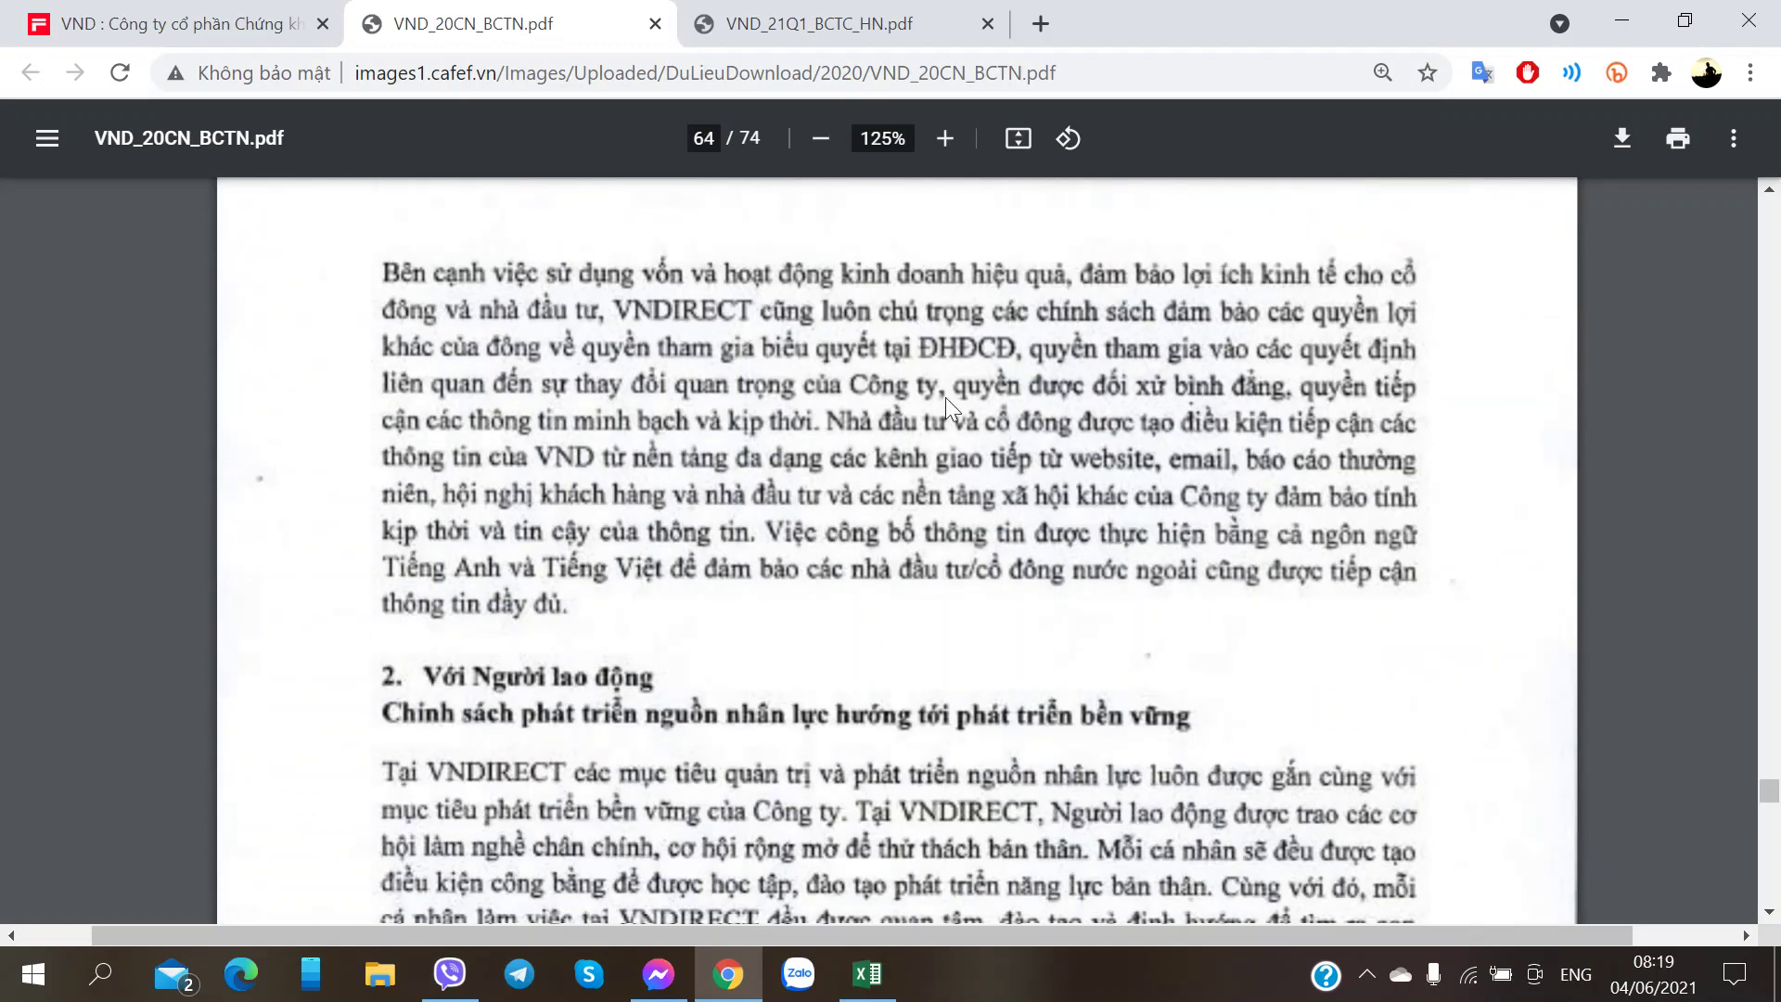
{"action": "scroll", "coordinate": [666, 540], "scroll_direction": "down", "scroll_amount": 4}
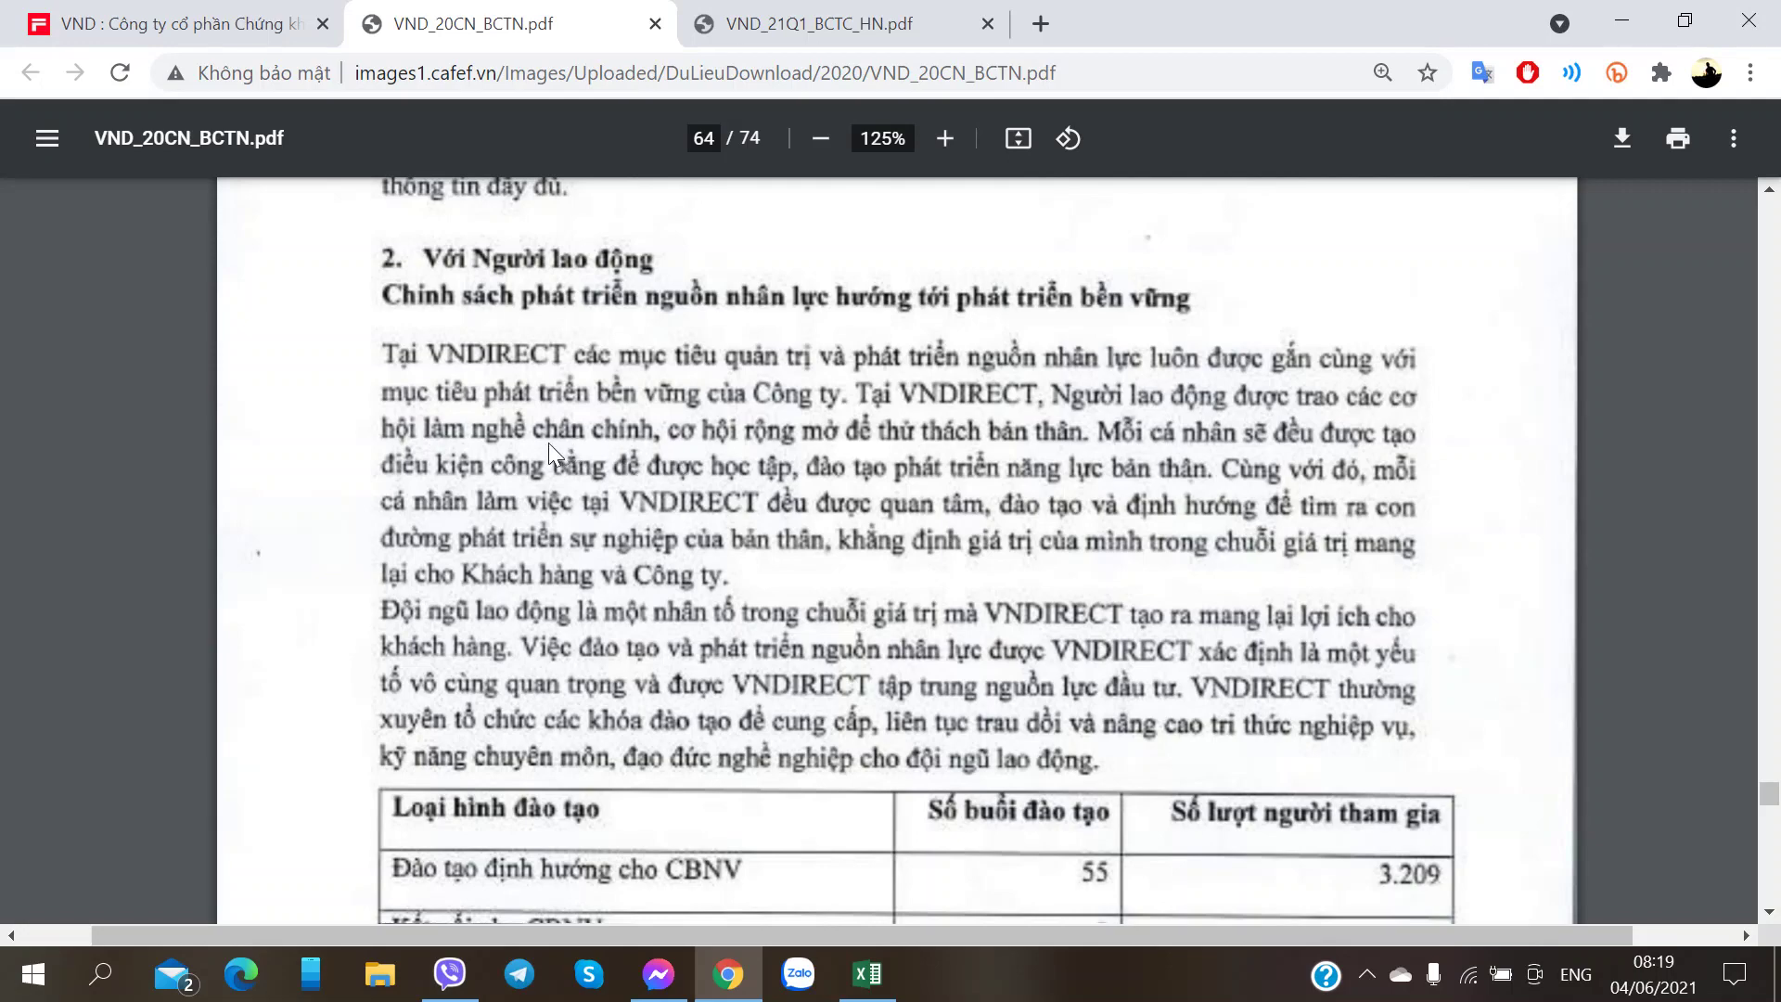
{"action": "scroll", "coordinate": [542, 442], "scroll_direction": "down", "scroll_amount": 3}
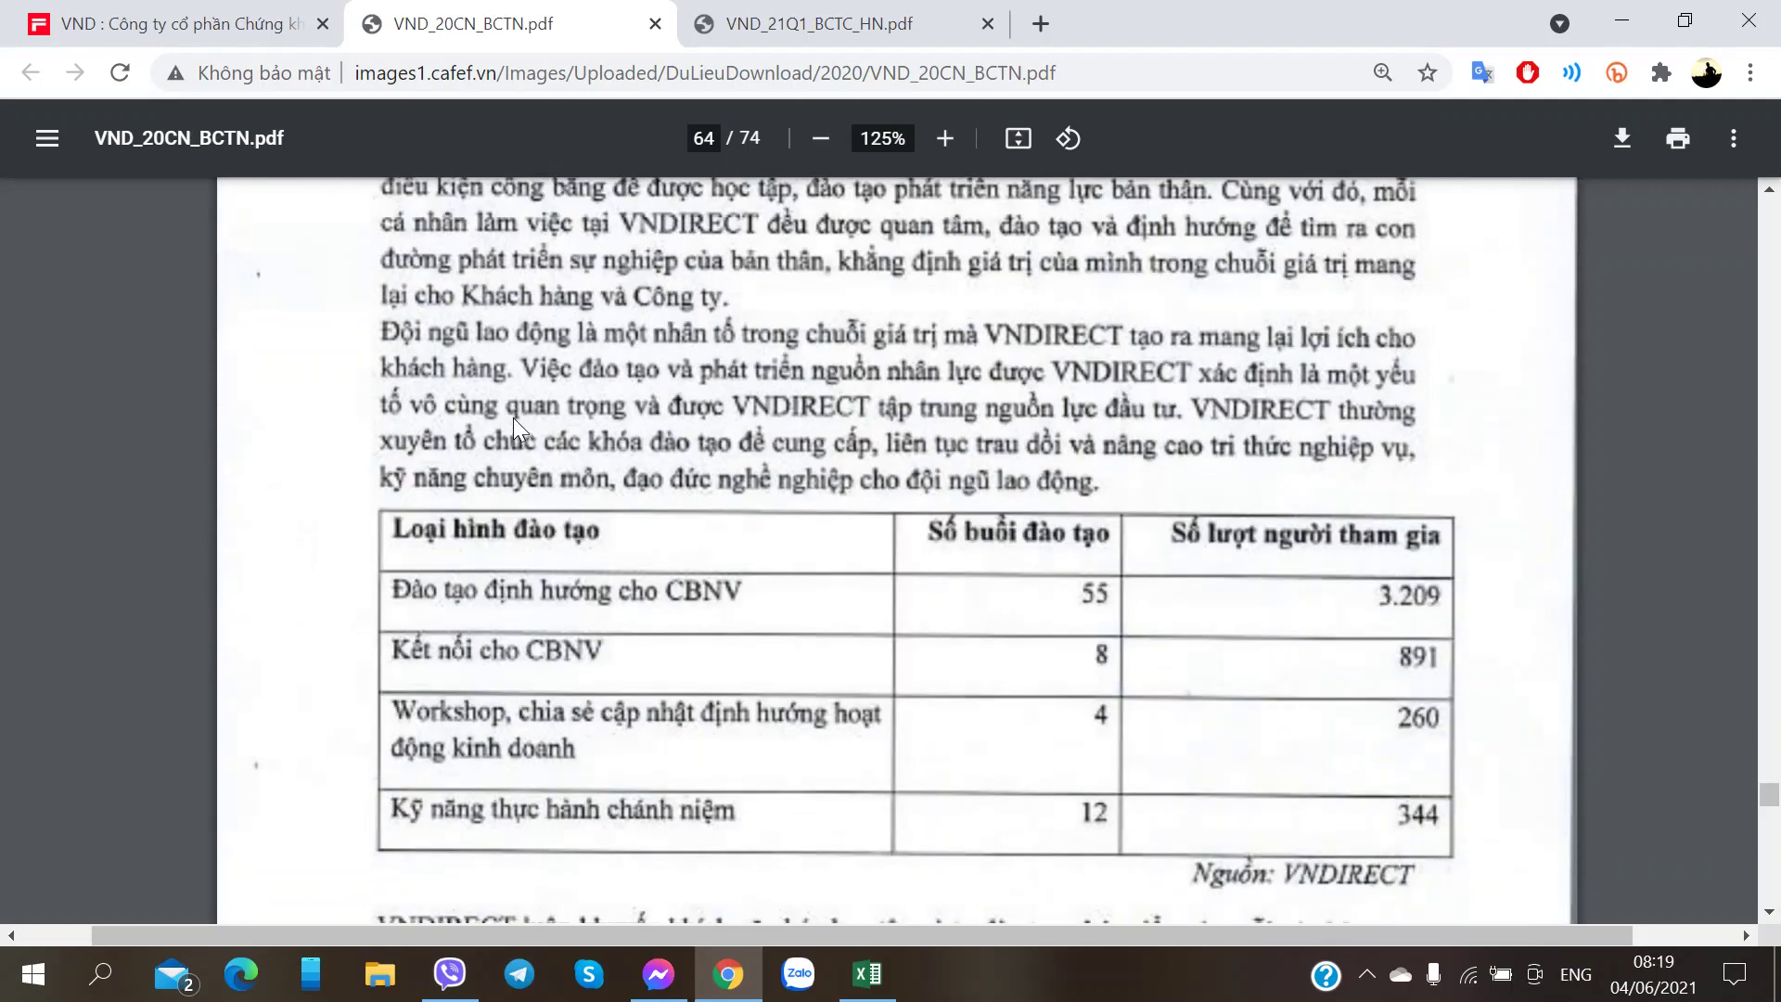
{"action": "scroll", "coordinate": [494, 411], "scroll_direction": "up", "scroll_amount": 4}
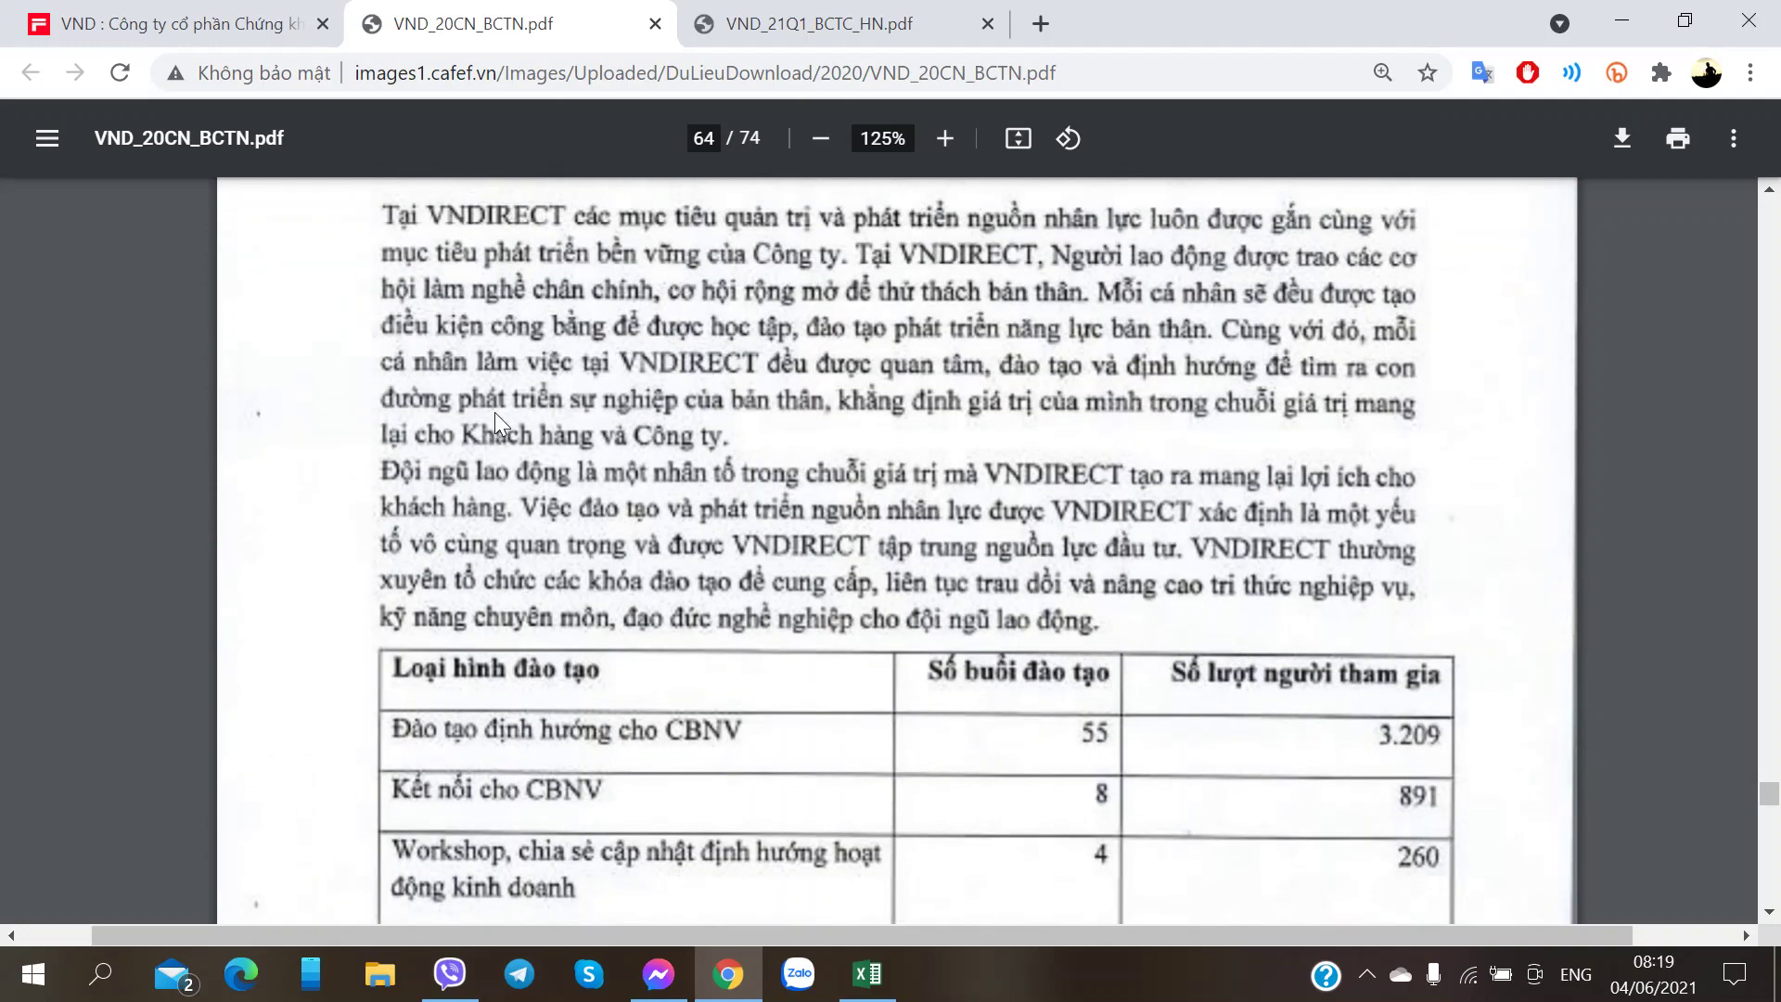
{"action": "scroll", "coordinate": [494, 412], "scroll_direction": "down", "scroll_amount": 3}
{"action": "scroll", "coordinate": [494, 411], "scroll_direction": "down", "scroll_amount": 2}
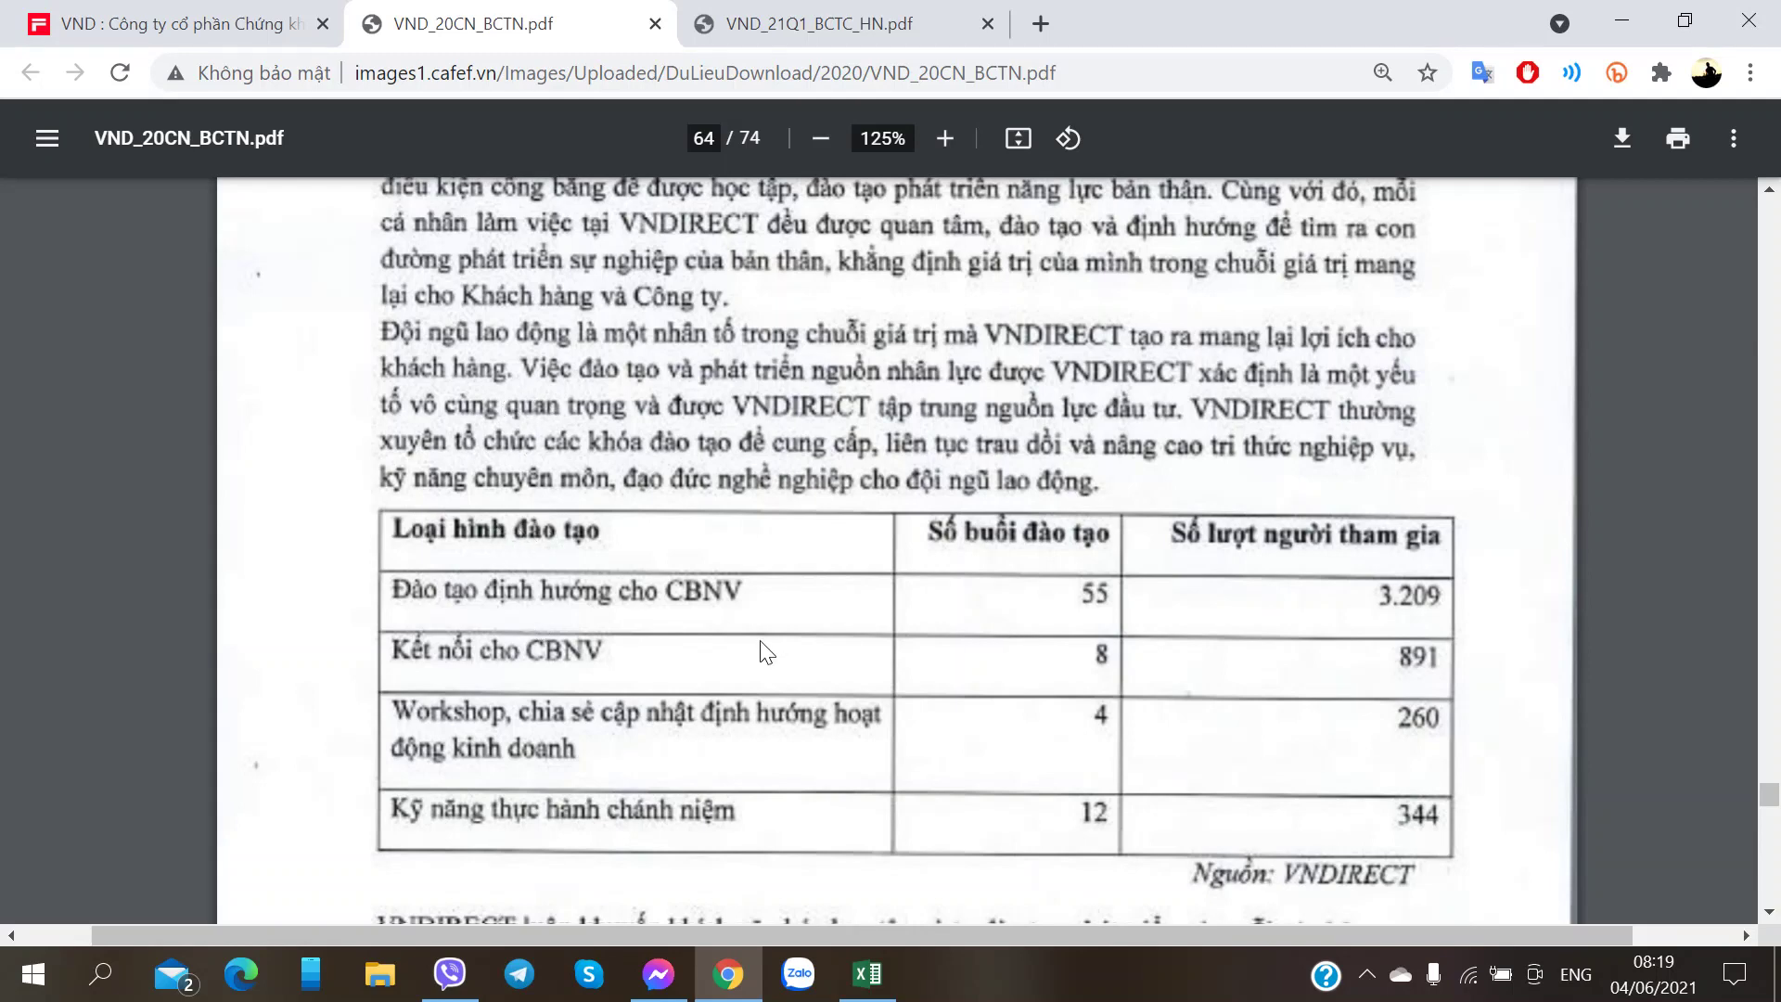
{"action": "scroll", "coordinate": [738, 674], "scroll_direction": "down", "scroll_amount": 2}
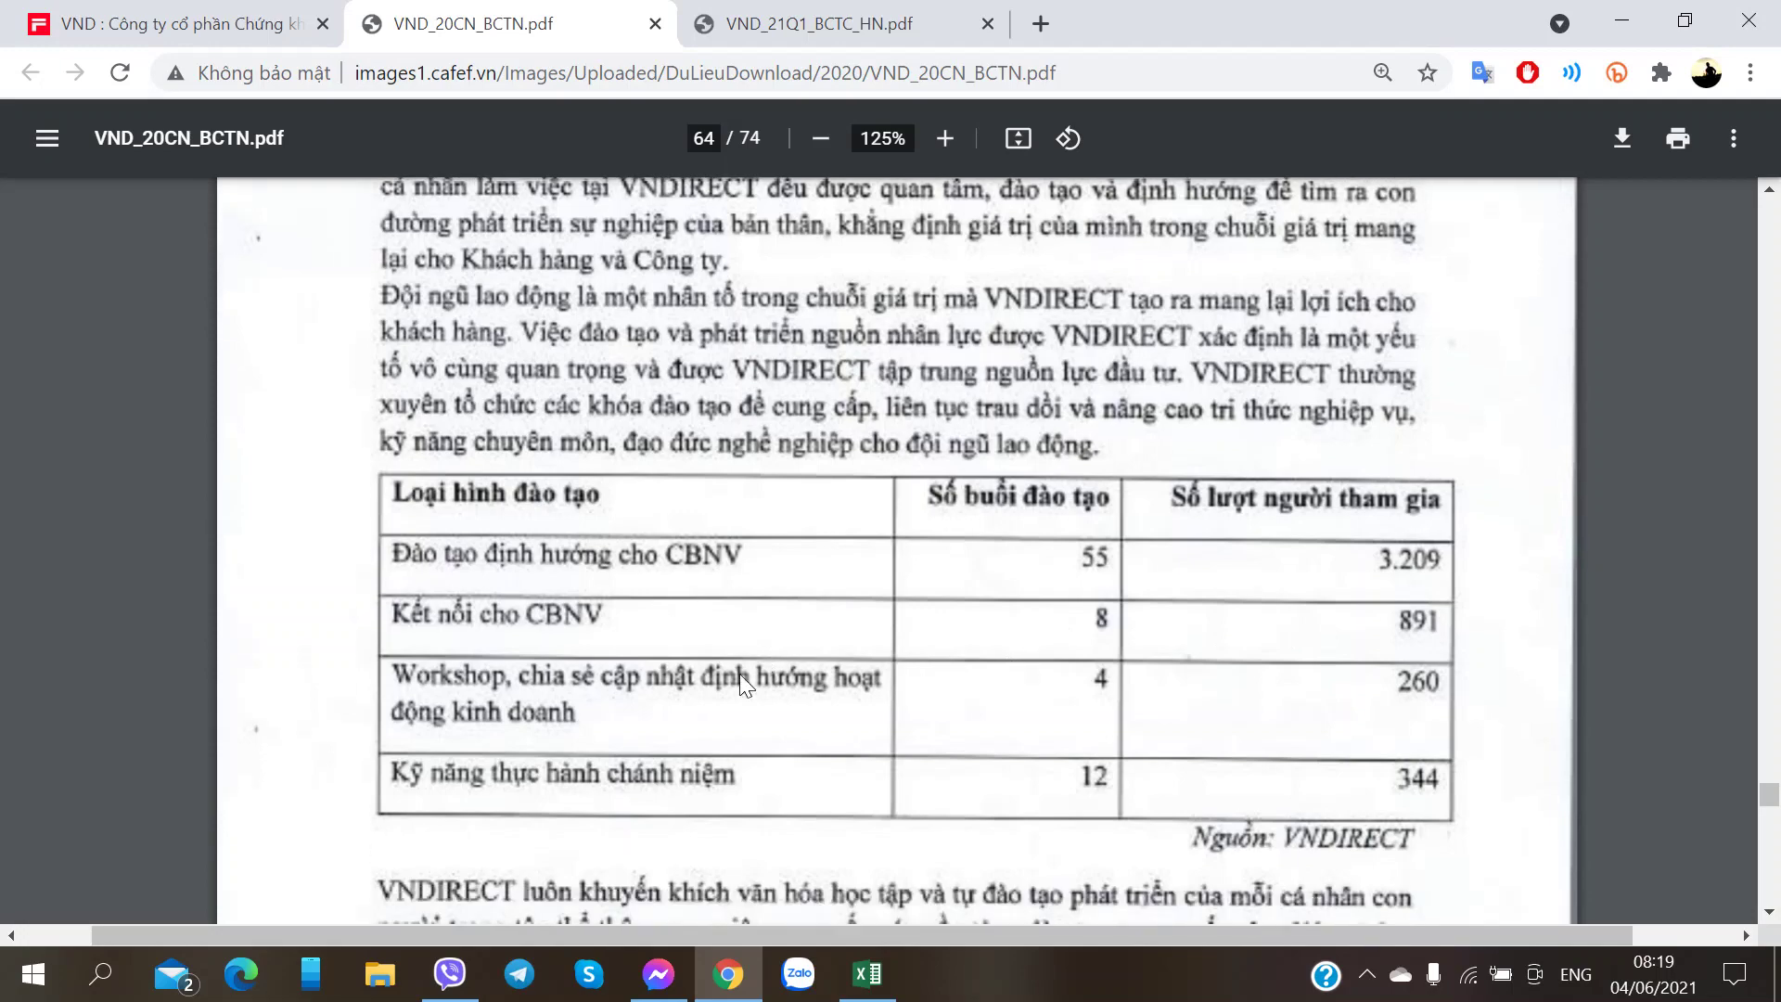
{"action": "scroll", "coordinate": [742, 678], "scroll_direction": "up", "scroll_amount": 3}
{"action": "scroll", "coordinate": [742, 677], "scroll_direction": "down", "scroll_amount": 3}
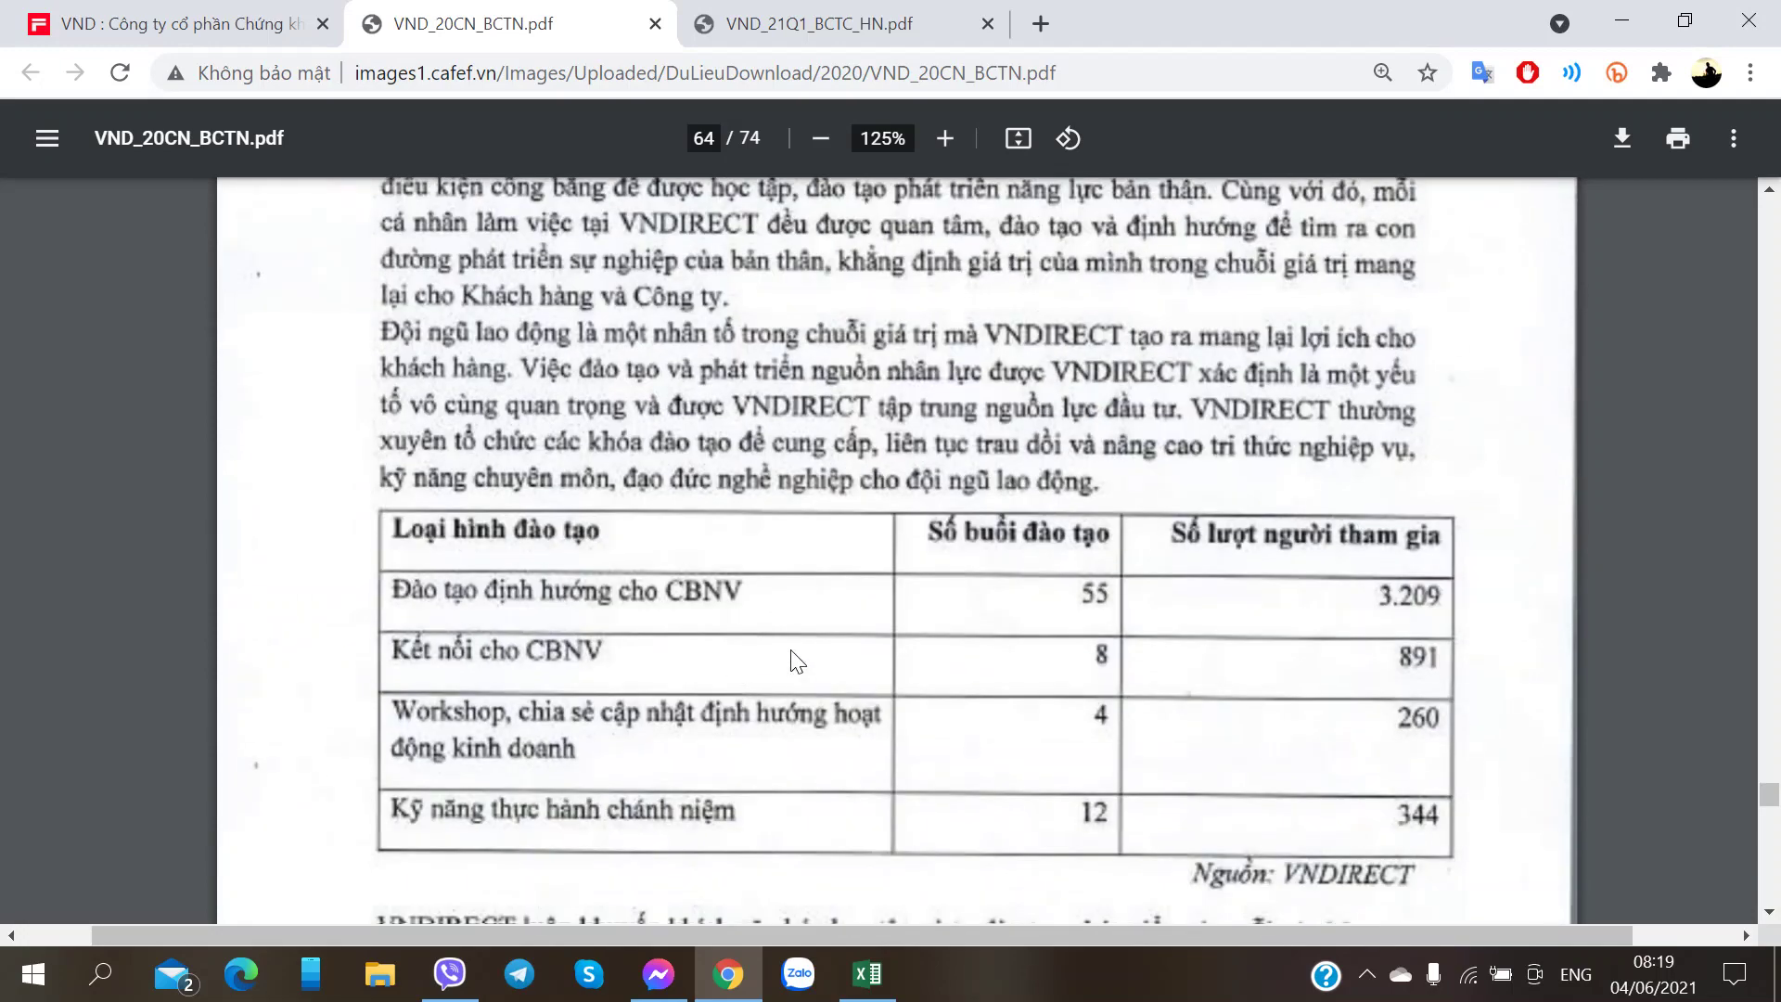
{"action": "scroll", "coordinate": [1150, 643], "scroll_direction": "down", "scroll_amount": 3}
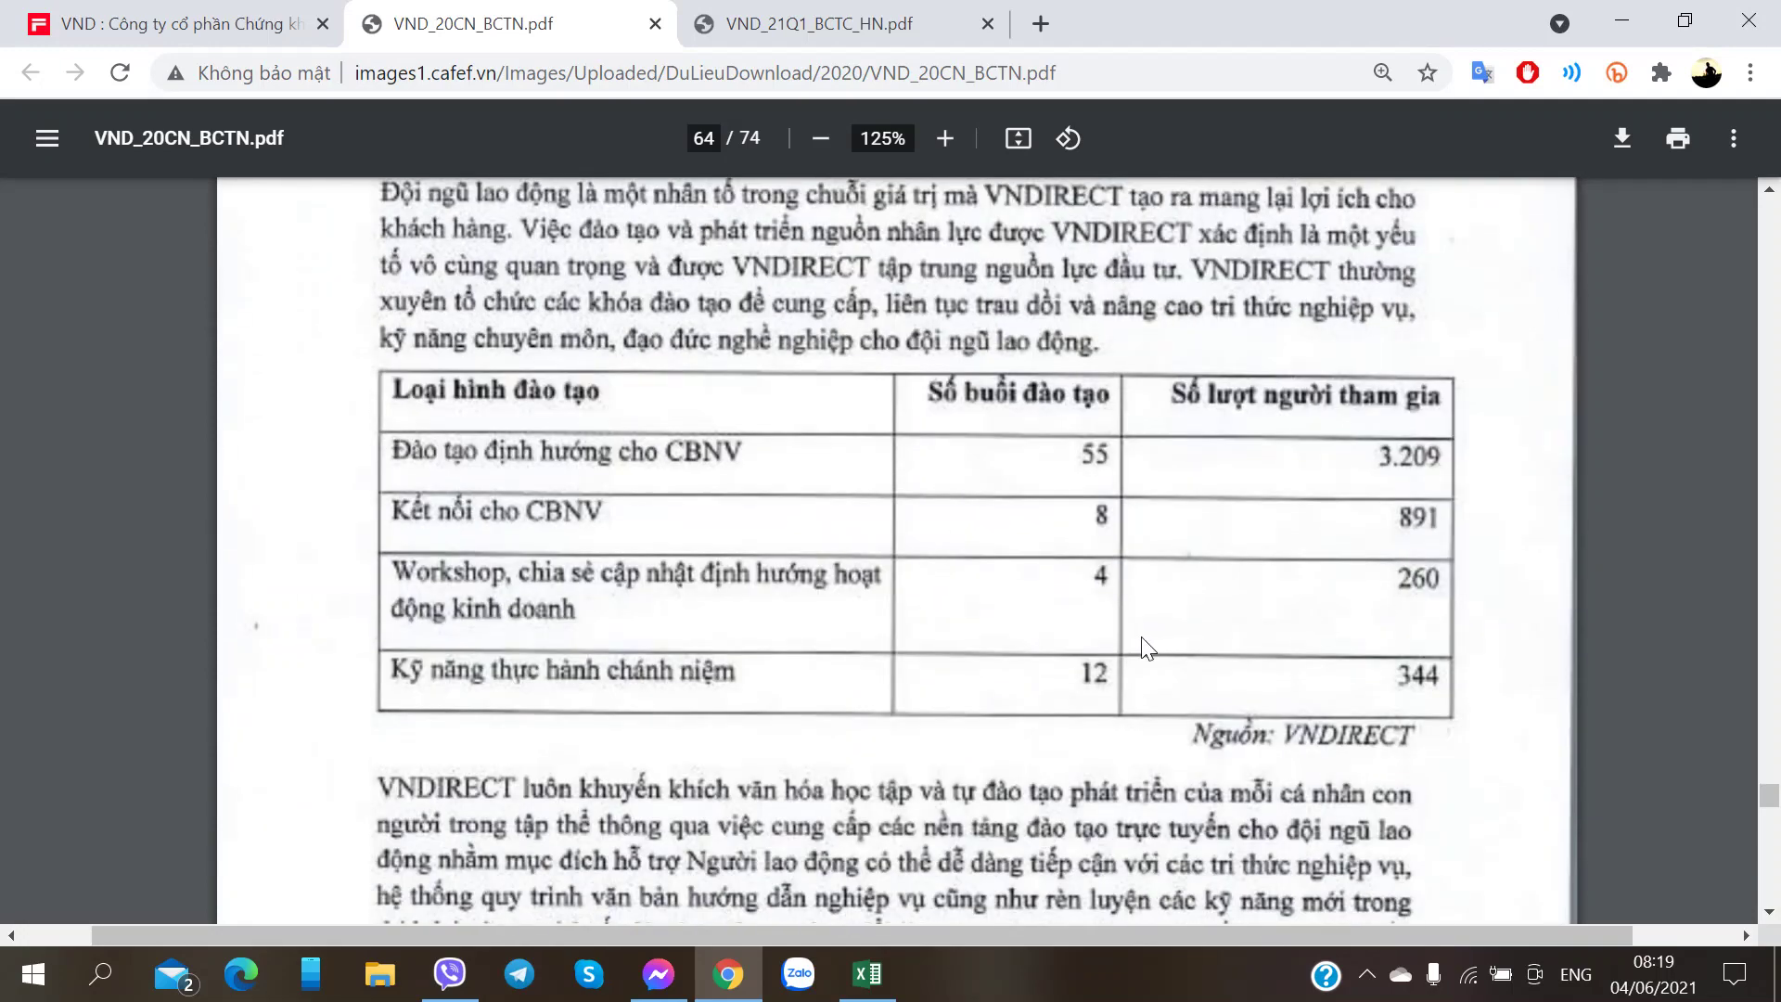
- Read page 65 on employee benefits and section 3 about customers, including the DGO, eKYC and DSTOCK services
{"action": "scroll", "coordinate": [989, 517], "scroll_direction": "down", "scroll_amount": 13}
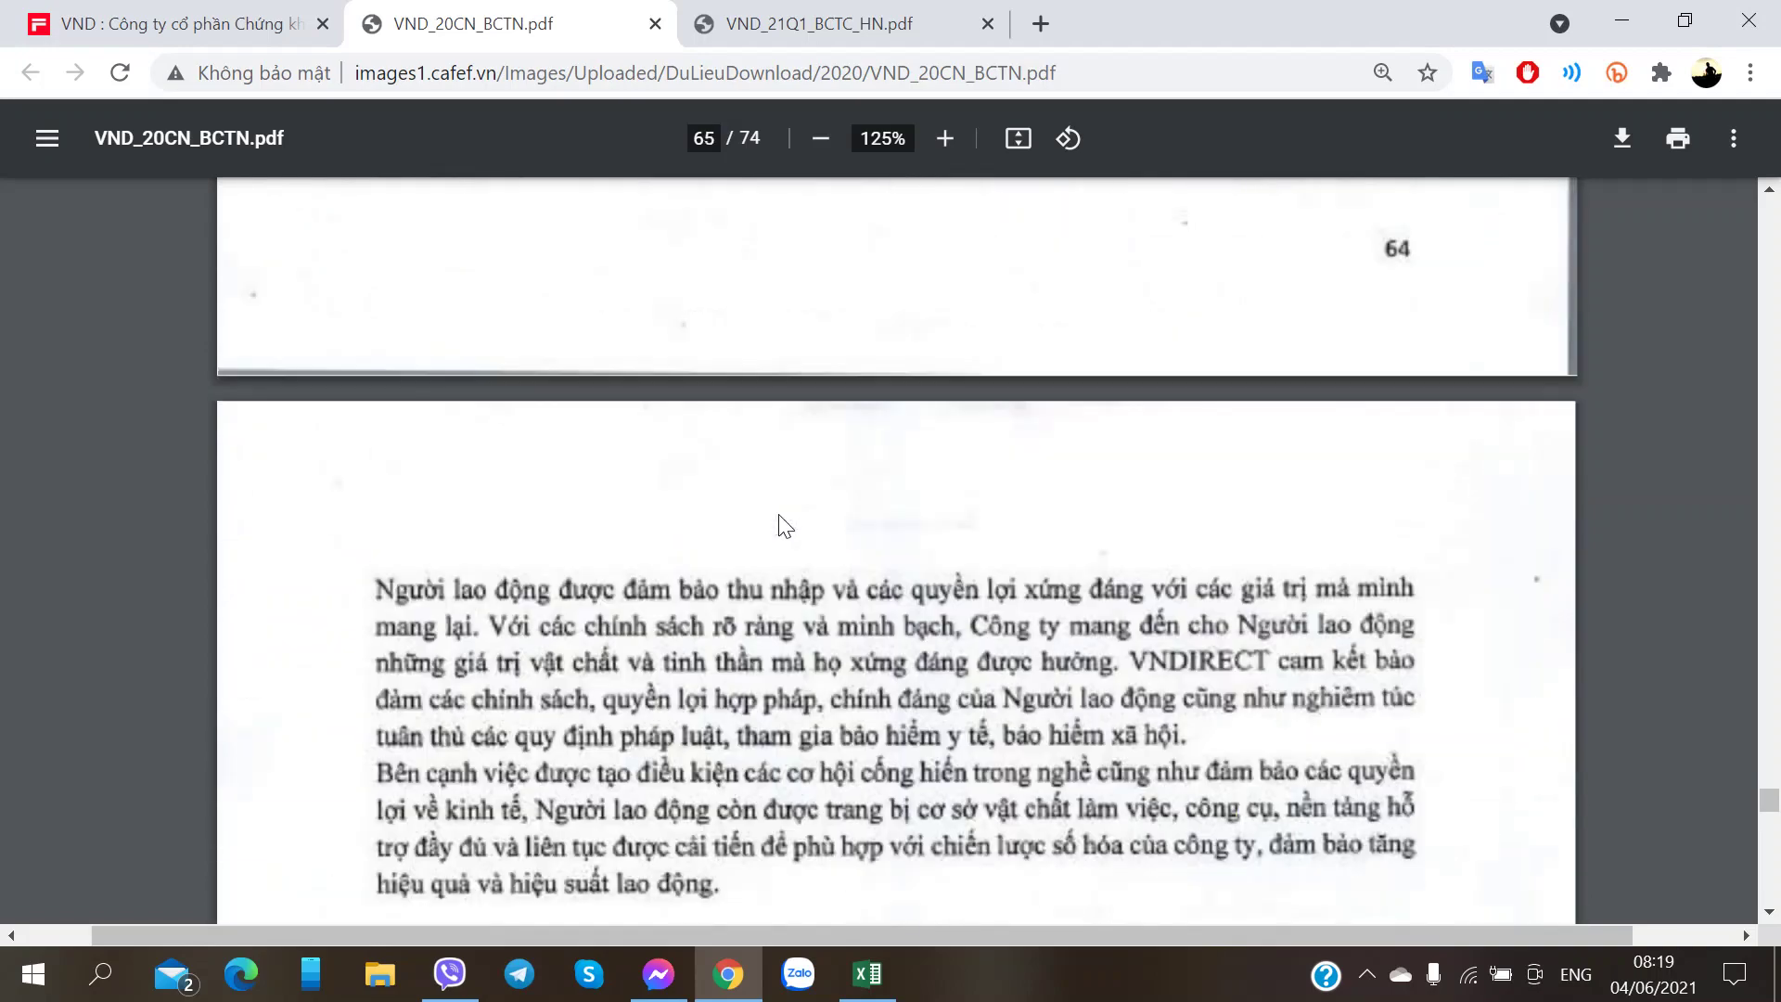
{"action": "scroll", "coordinate": [767, 521], "scroll_direction": "up", "scroll_amount": 2}
{"action": "scroll", "coordinate": [764, 514], "scroll_direction": "down", "scroll_amount": 12}
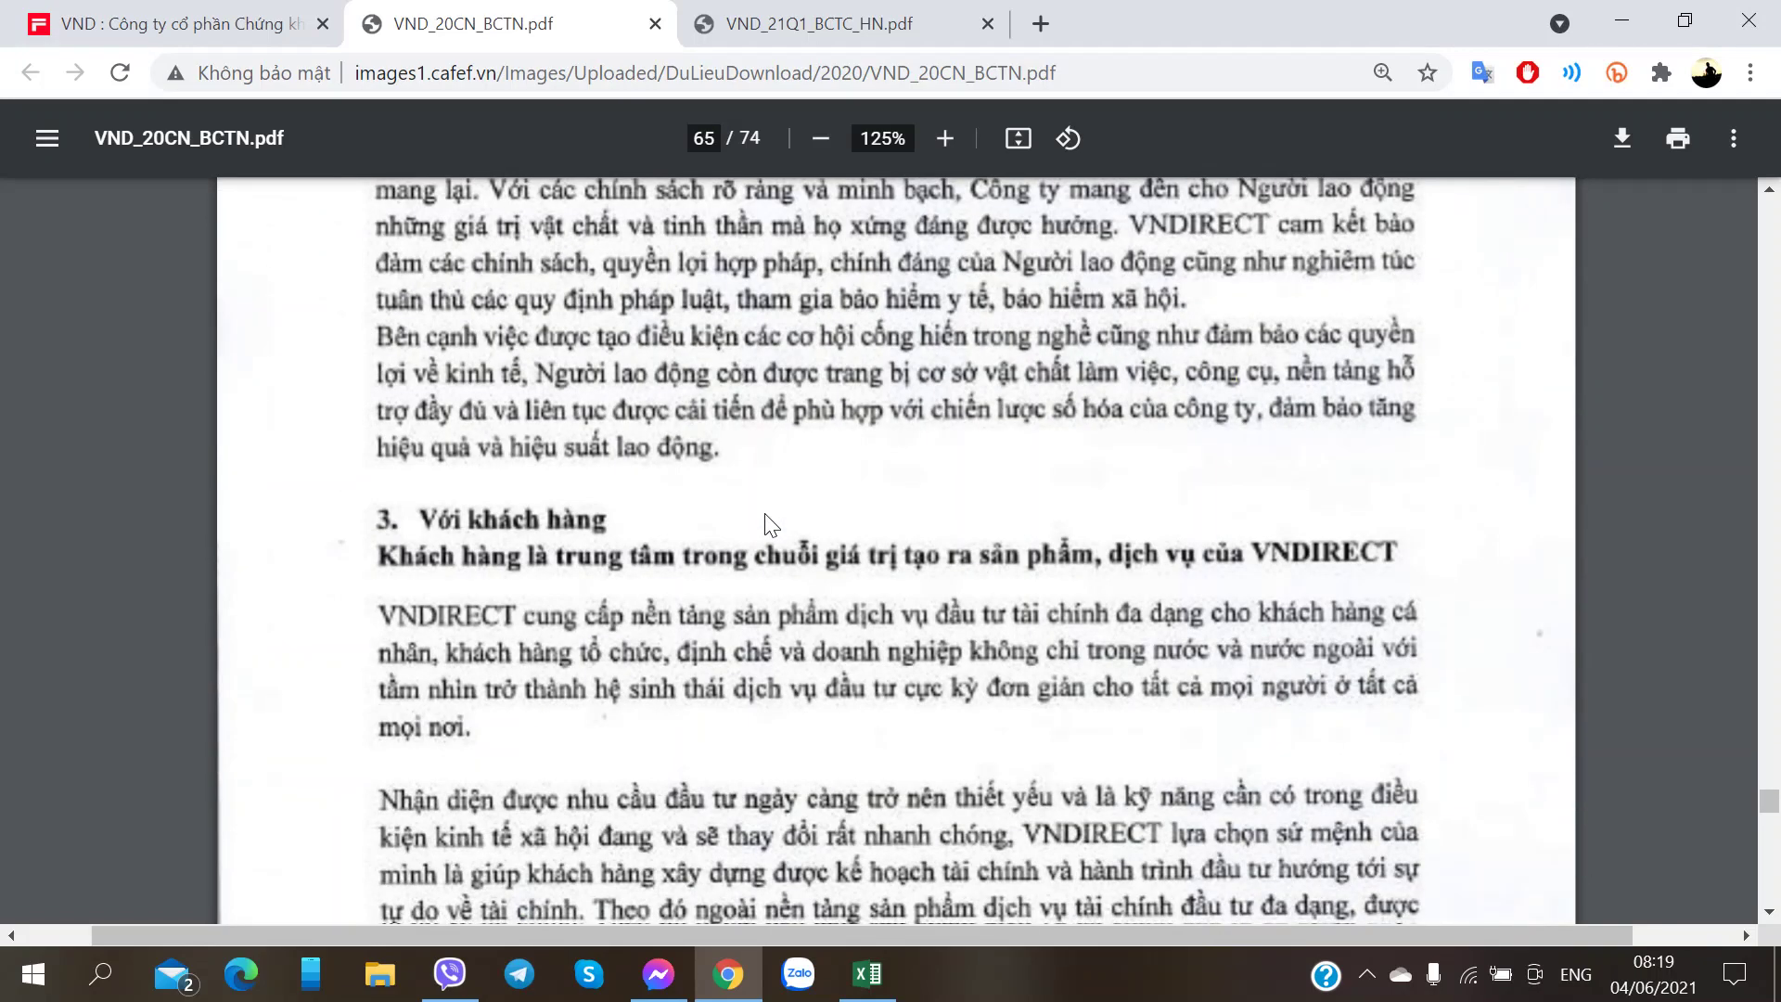
{"action": "scroll", "coordinate": [764, 514], "scroll_direction": "down", "scroll_amount": 17}
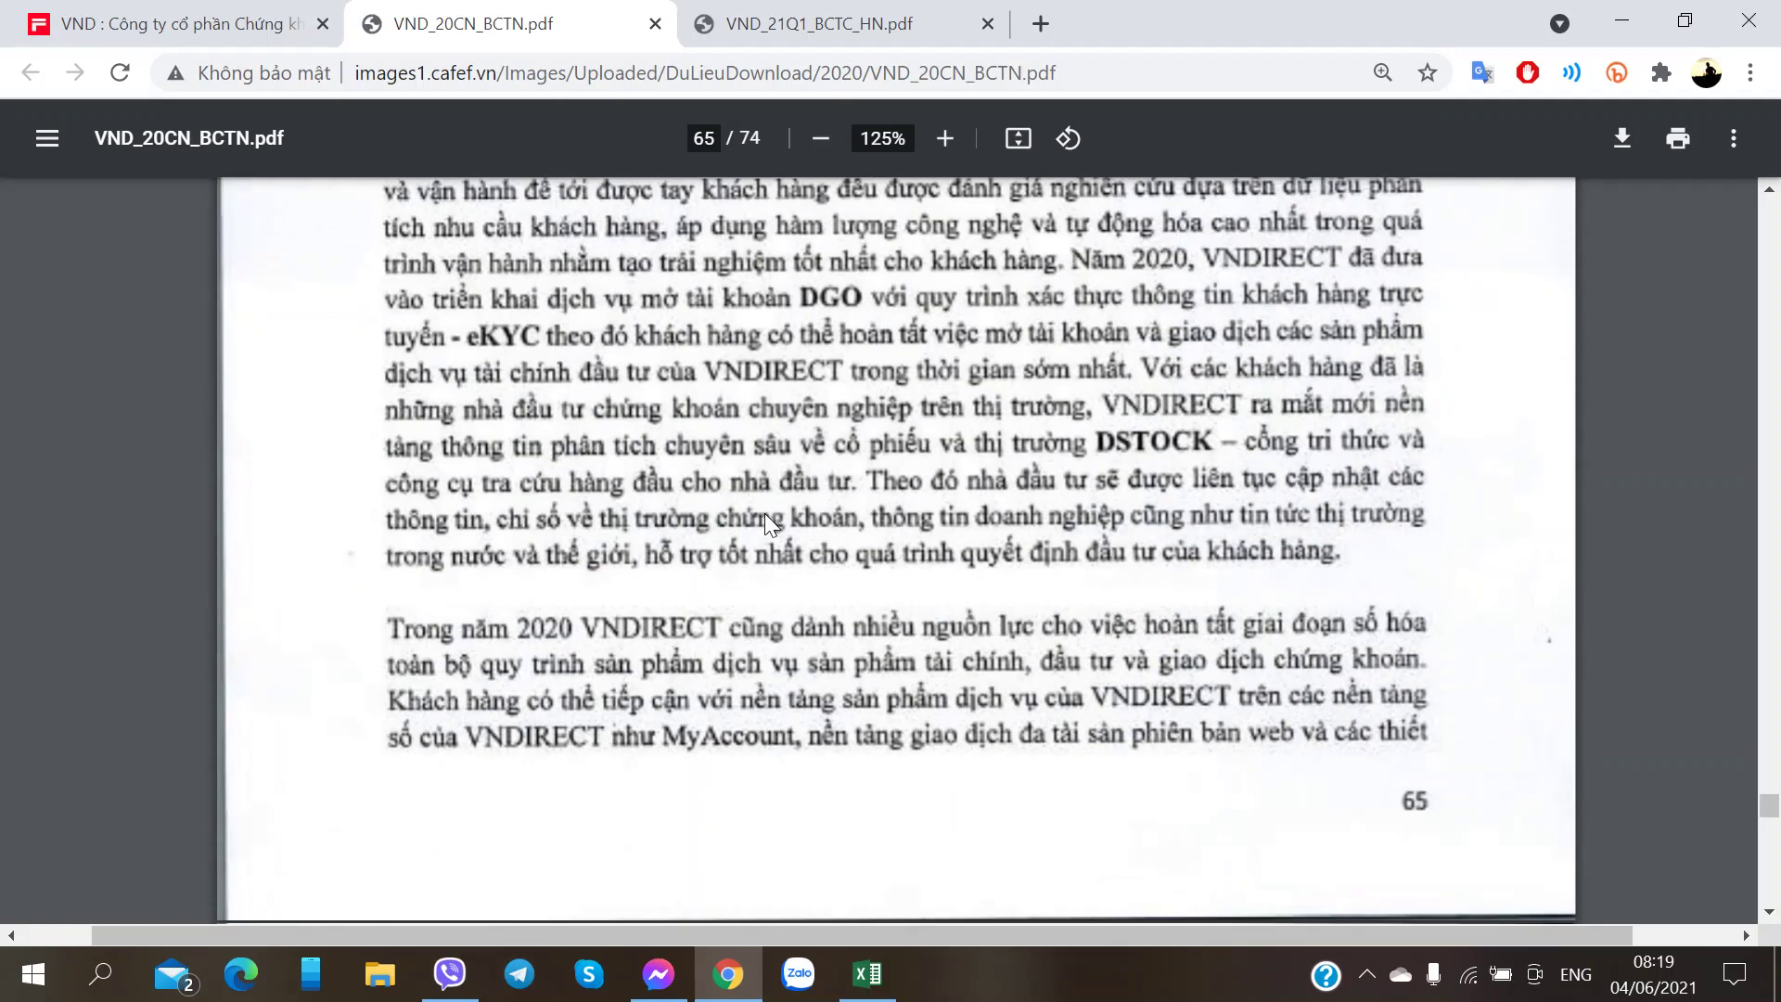
{"action": "scroll", "coordinate": [761, 511], "scroll_direction": "up", "scroll_amount": 17}
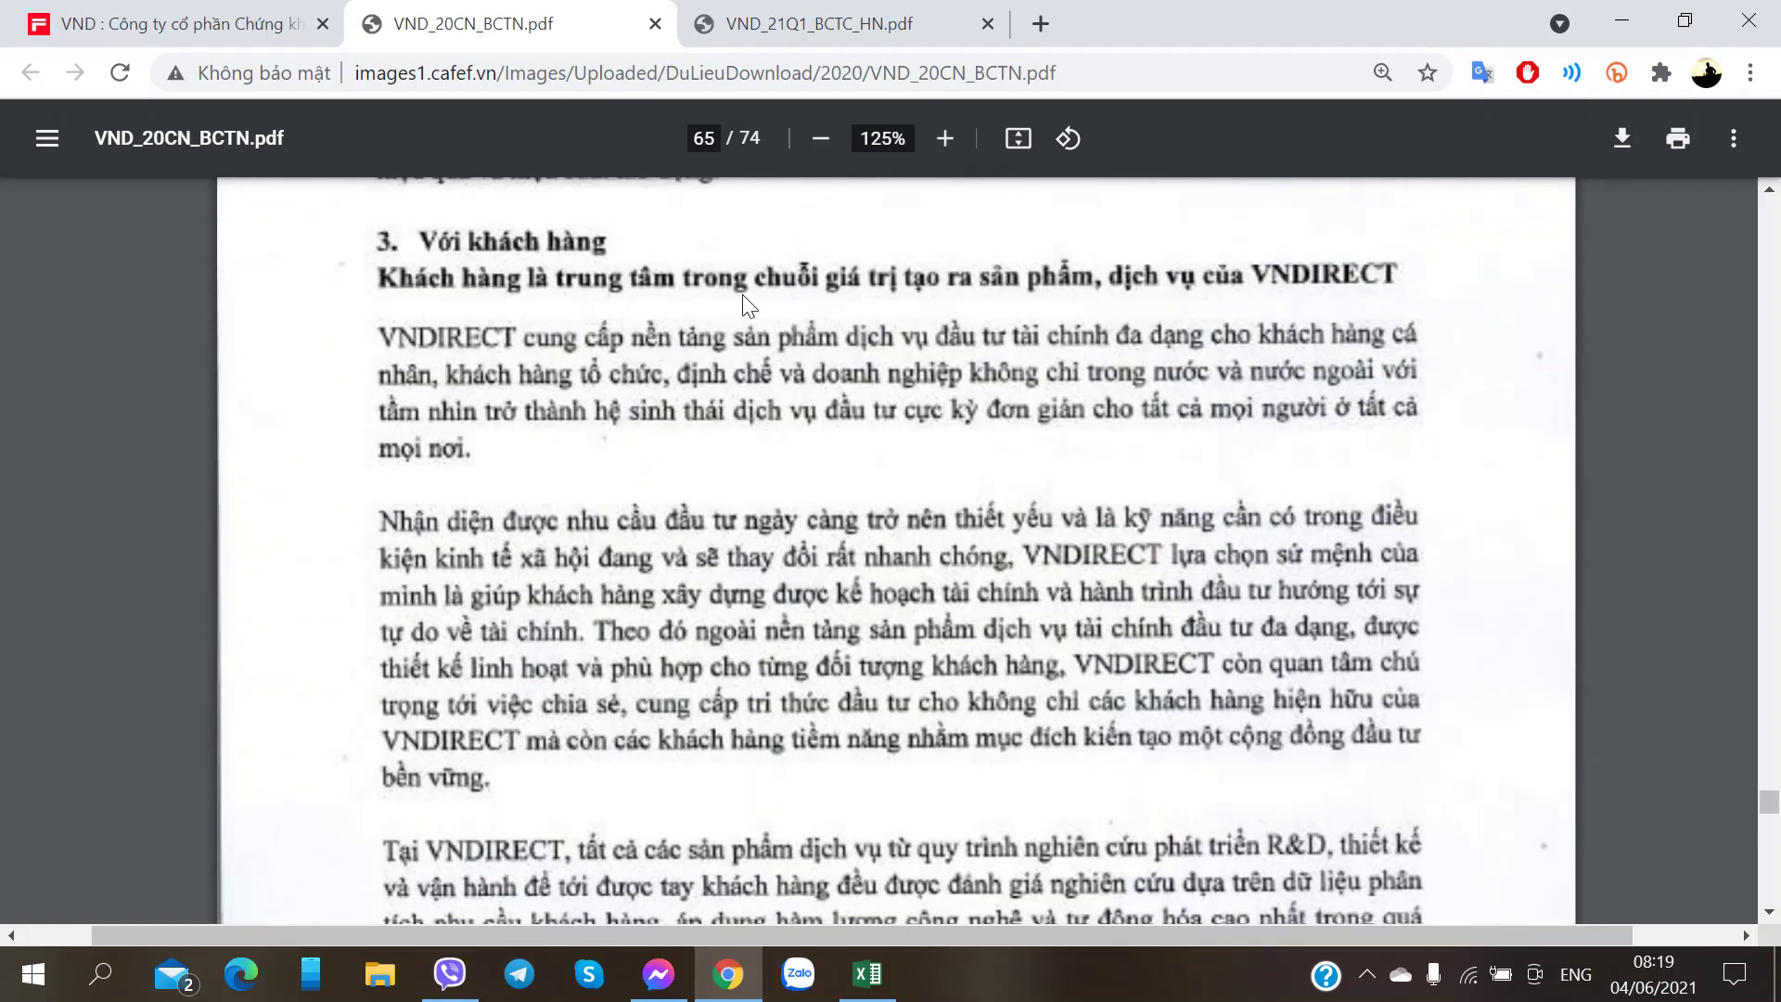
{"action": "scroll", "coordinate": [668, 578], "scroll_direction": "down", "scroll_amount": 3}
{"action": "scroll", "coordinate": [666, 577], "scroll_direction": "down", "scroll_amount": 2}
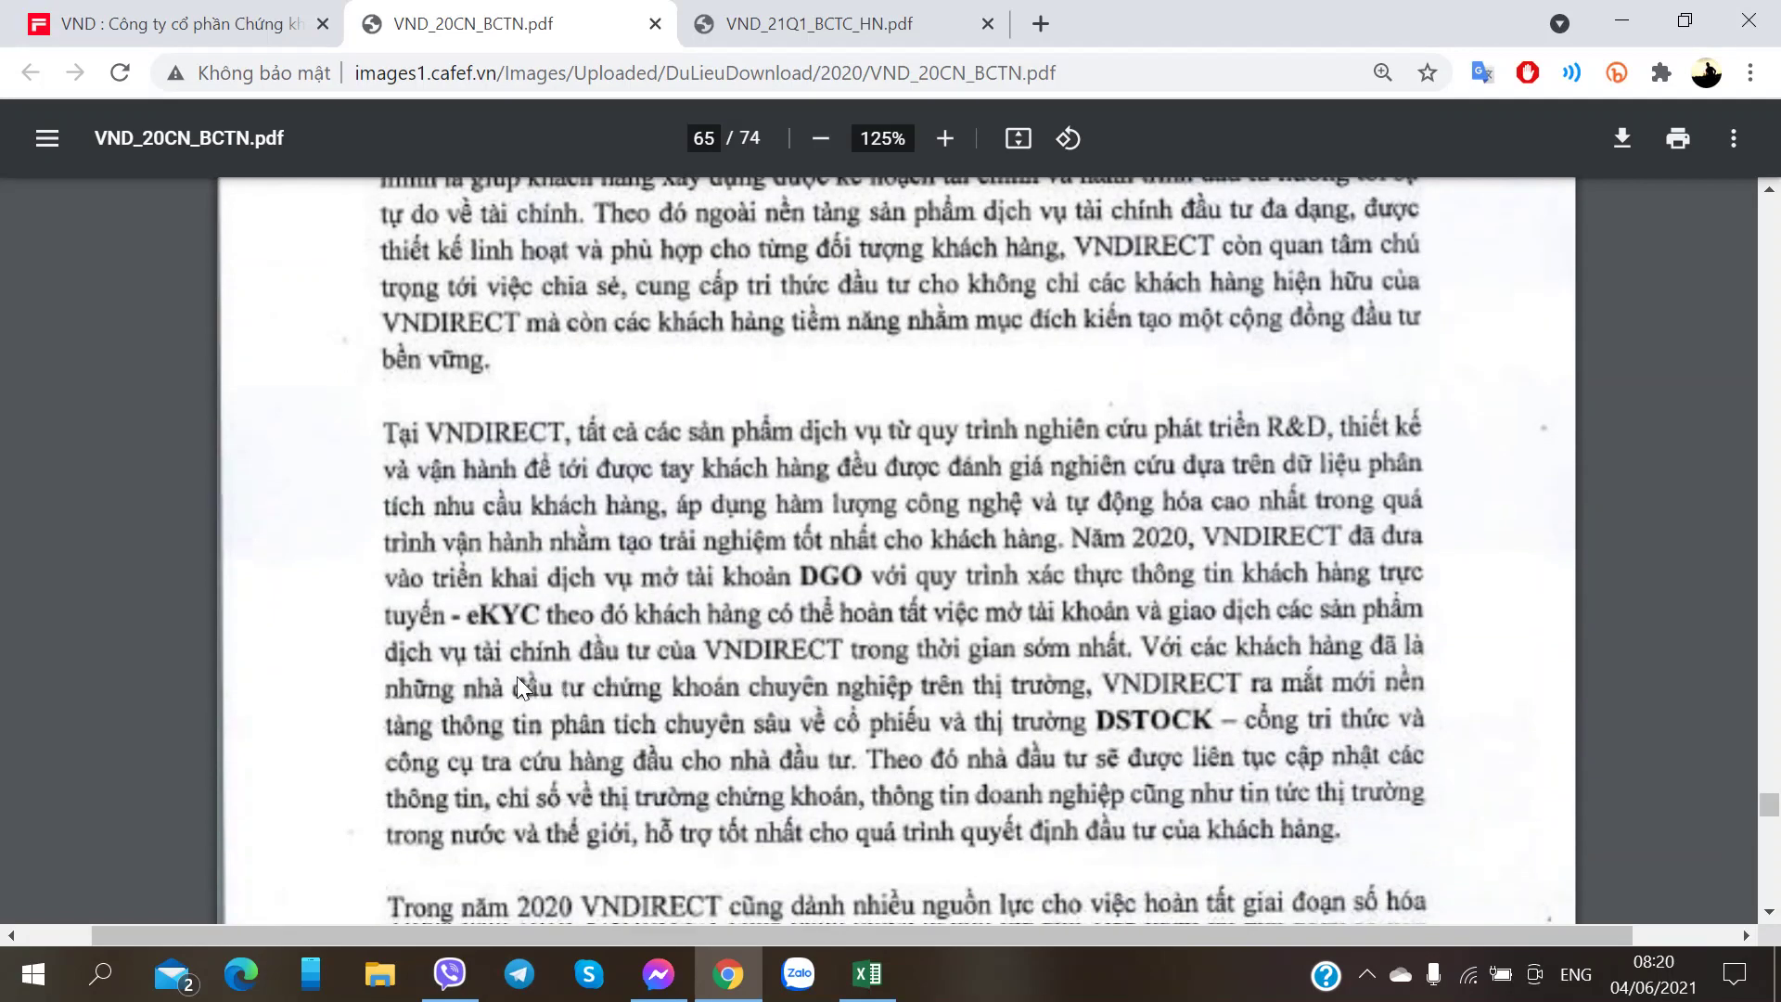
{"action": "scroll", "coordinate": [517, 679], "scroll_direction": "down", "scroll_amount": 3}
- Read page 66, covering section 4 on the securities market and section 5 with the 2015-2020 state budget payments table
{"action": "scroll", "coordinate": [918, 570], "scroll_direction": "down", "scroll_amount": 8}
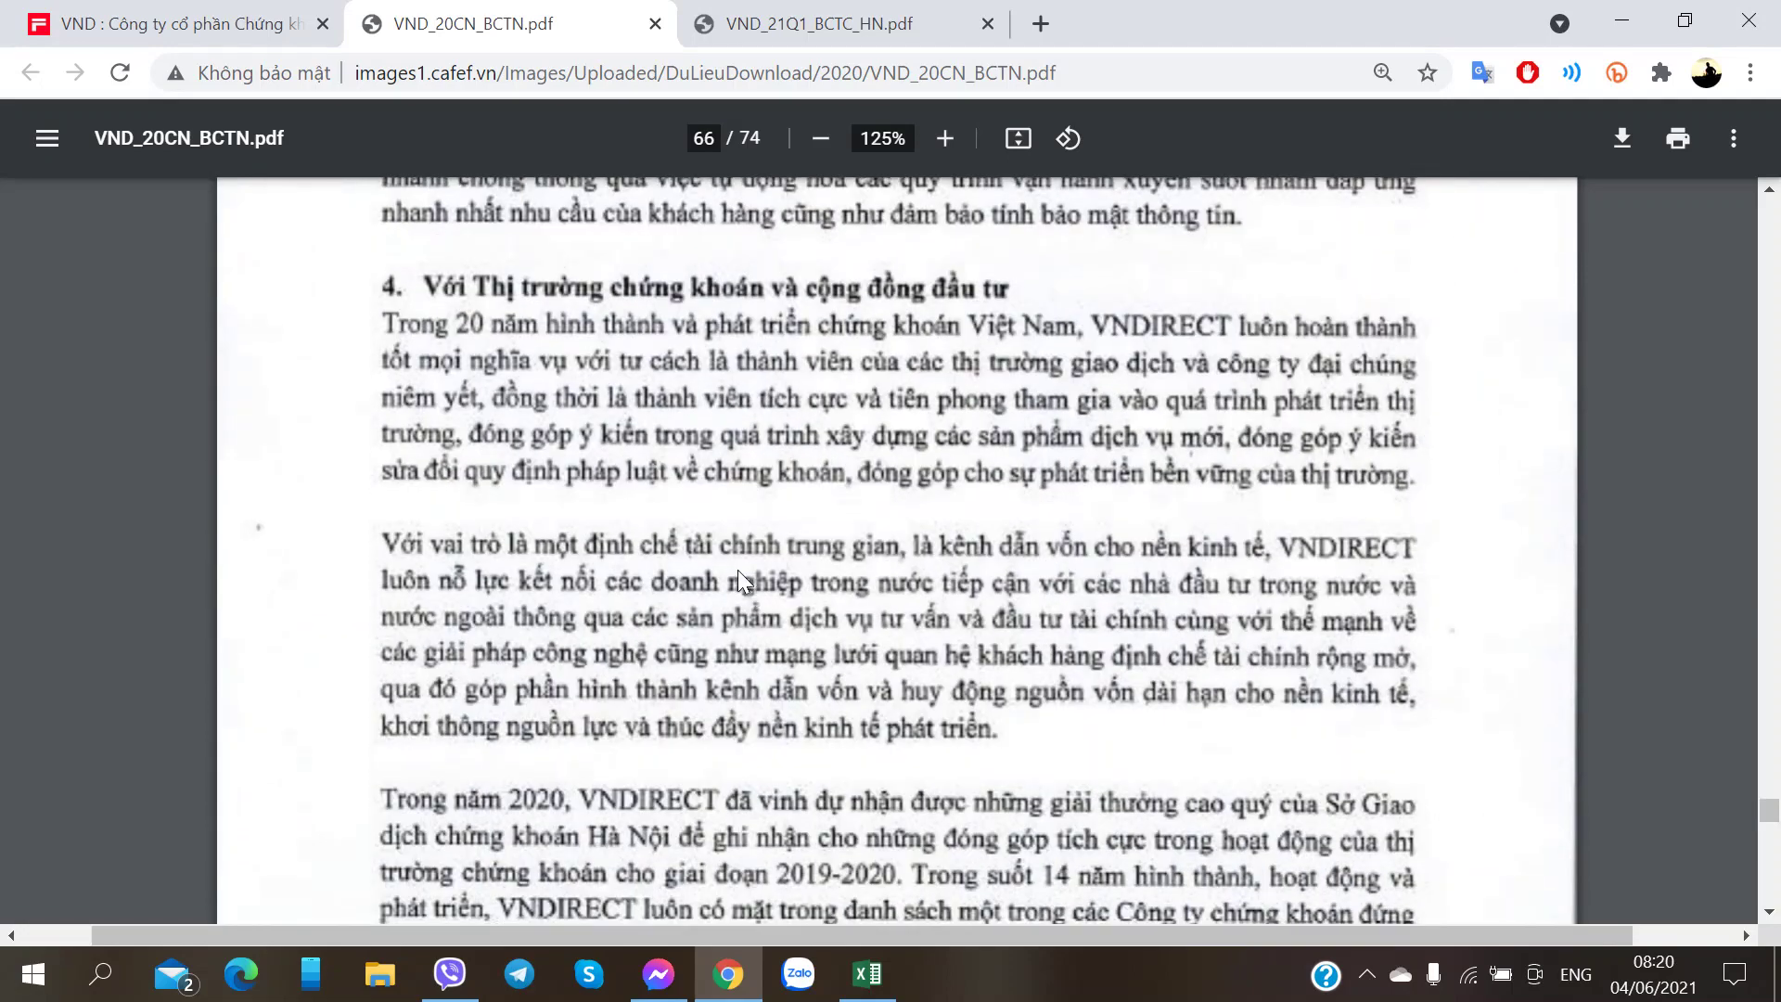
{"action": "scroll", "coordinate": [737, 570], "scroll_direction": "down", "scroll_amount": 6}
{"action": "scroll", "coordinate": [737, 569], "scroll_direction": "down", "scroll_amount": 3}
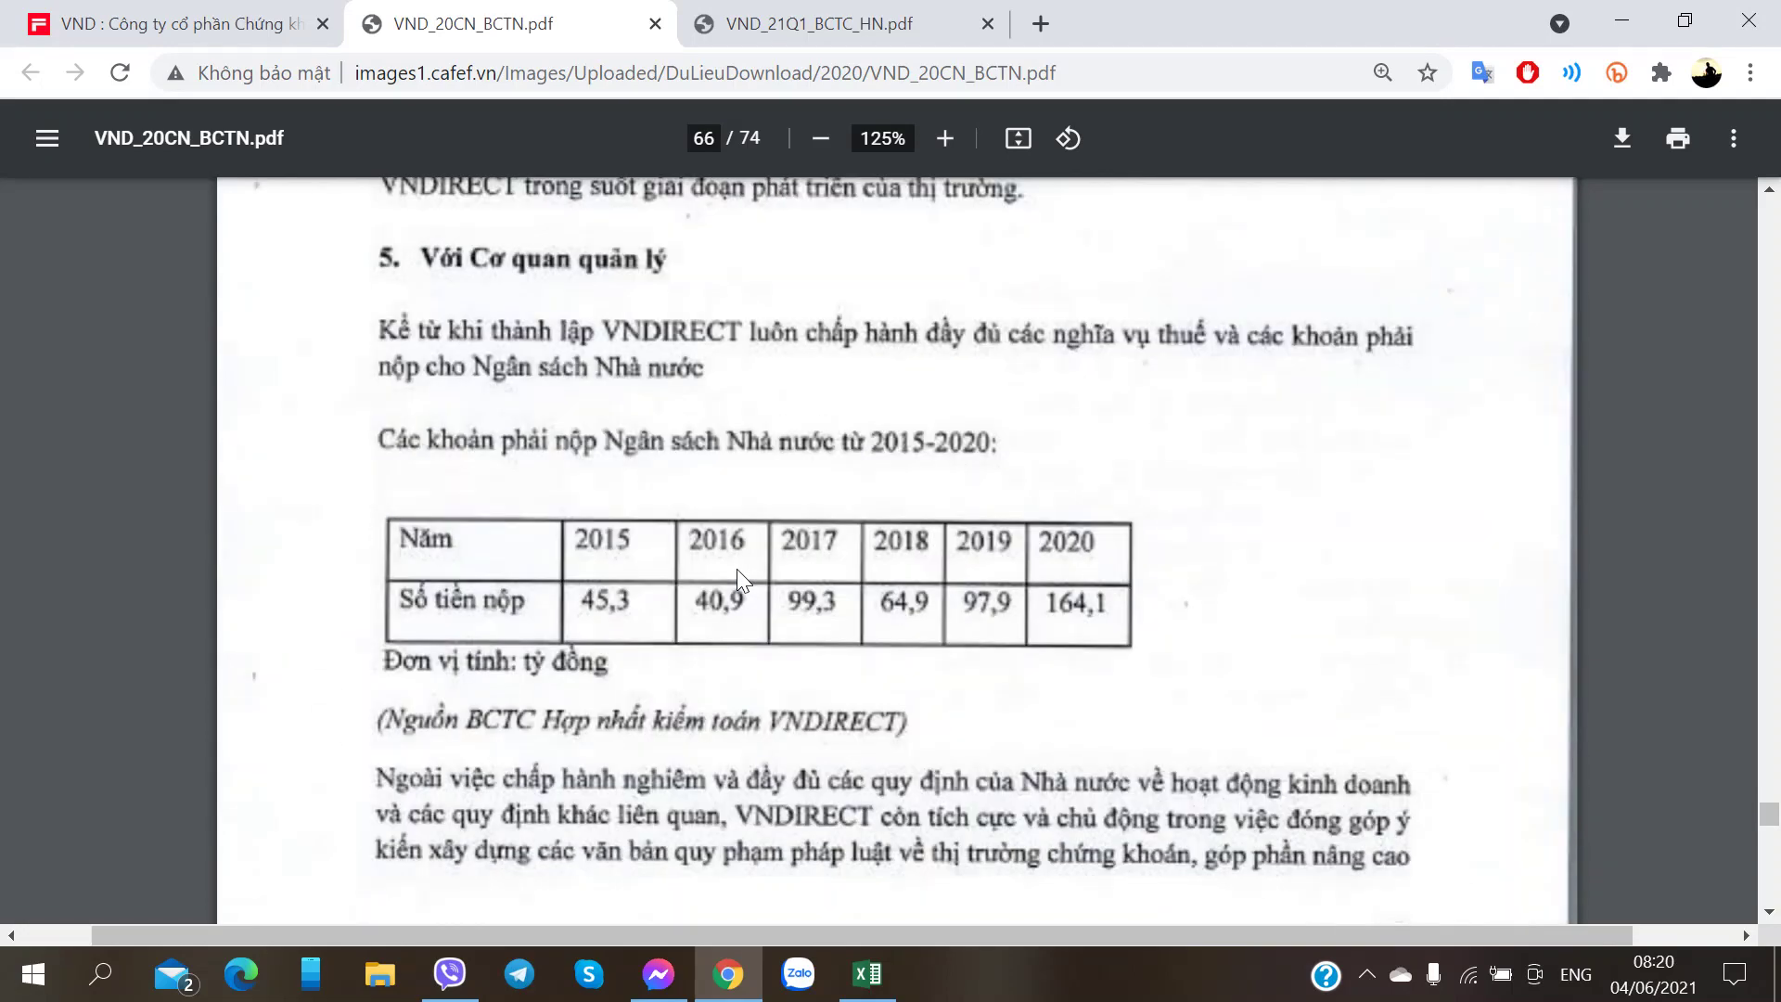
{"action": "scroll", "coordinate": [582, 586], "scroll_direction": "up", "scroll_amount": 5}
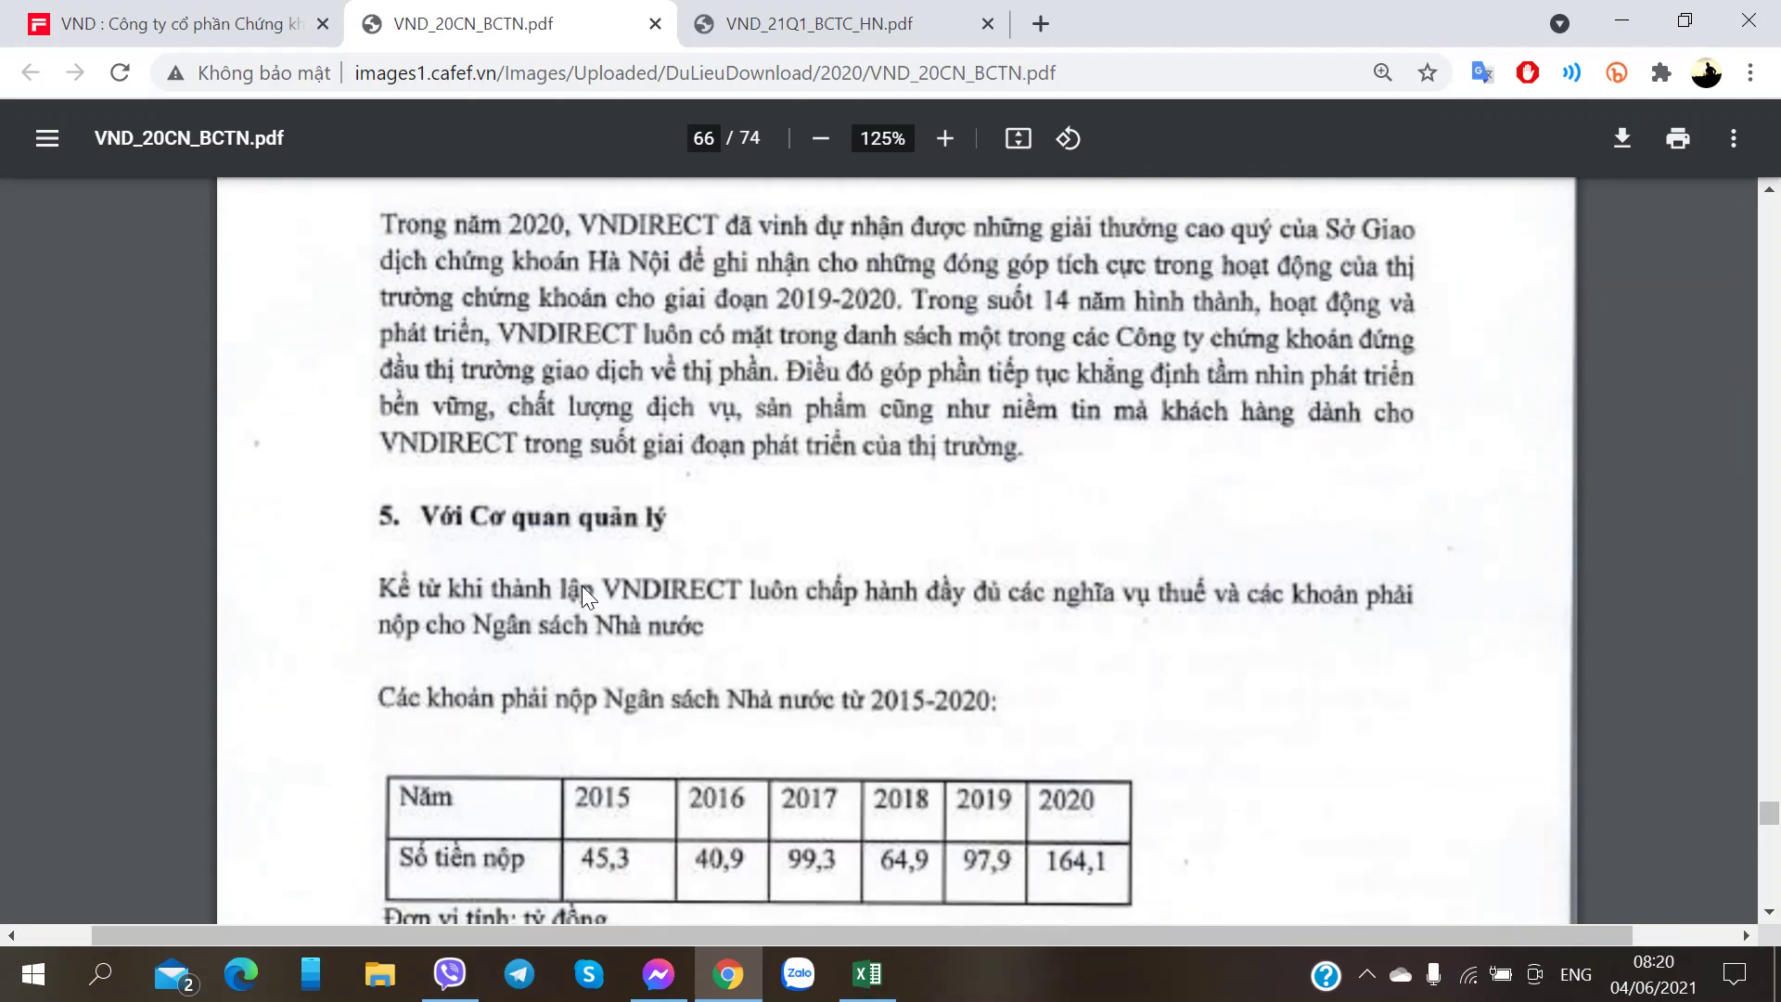
{"action": "scroll", "coordinate": [582, 587], "scroll_direction": "down", "scroll_amount": 5}
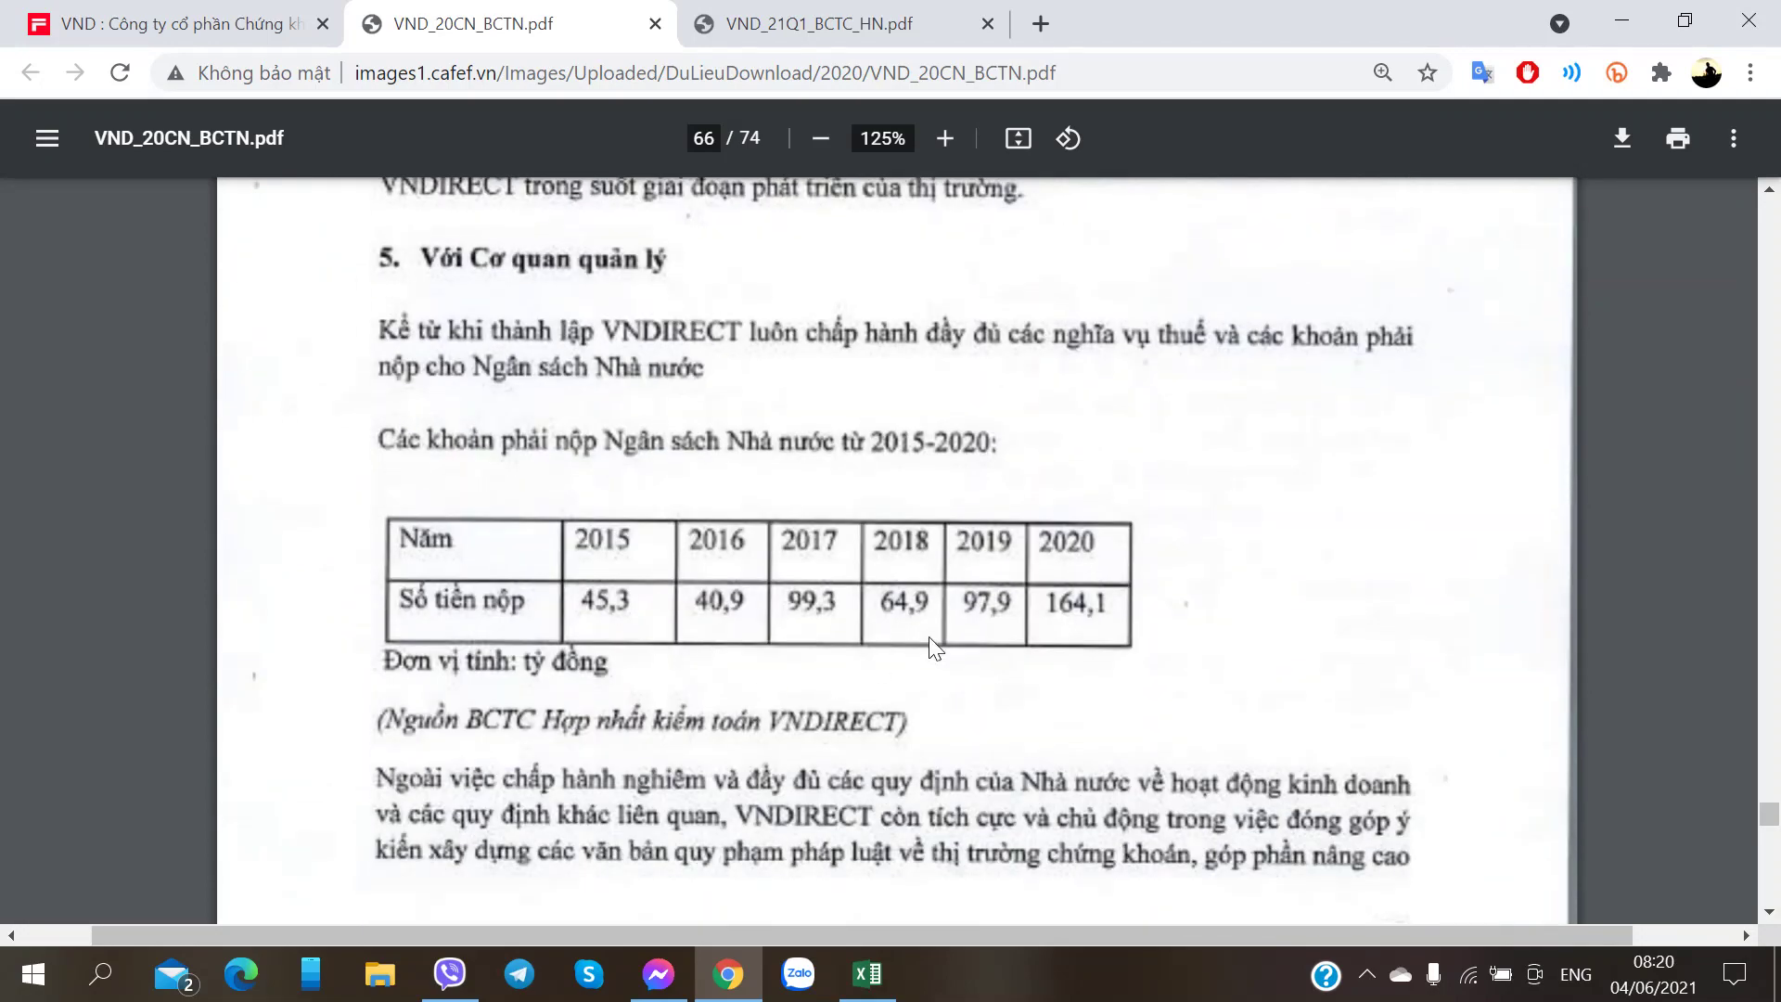
{"action": "scroll", "coordinate": [623, 642], "scroll_direction": "down", "scroll_amount": 1}
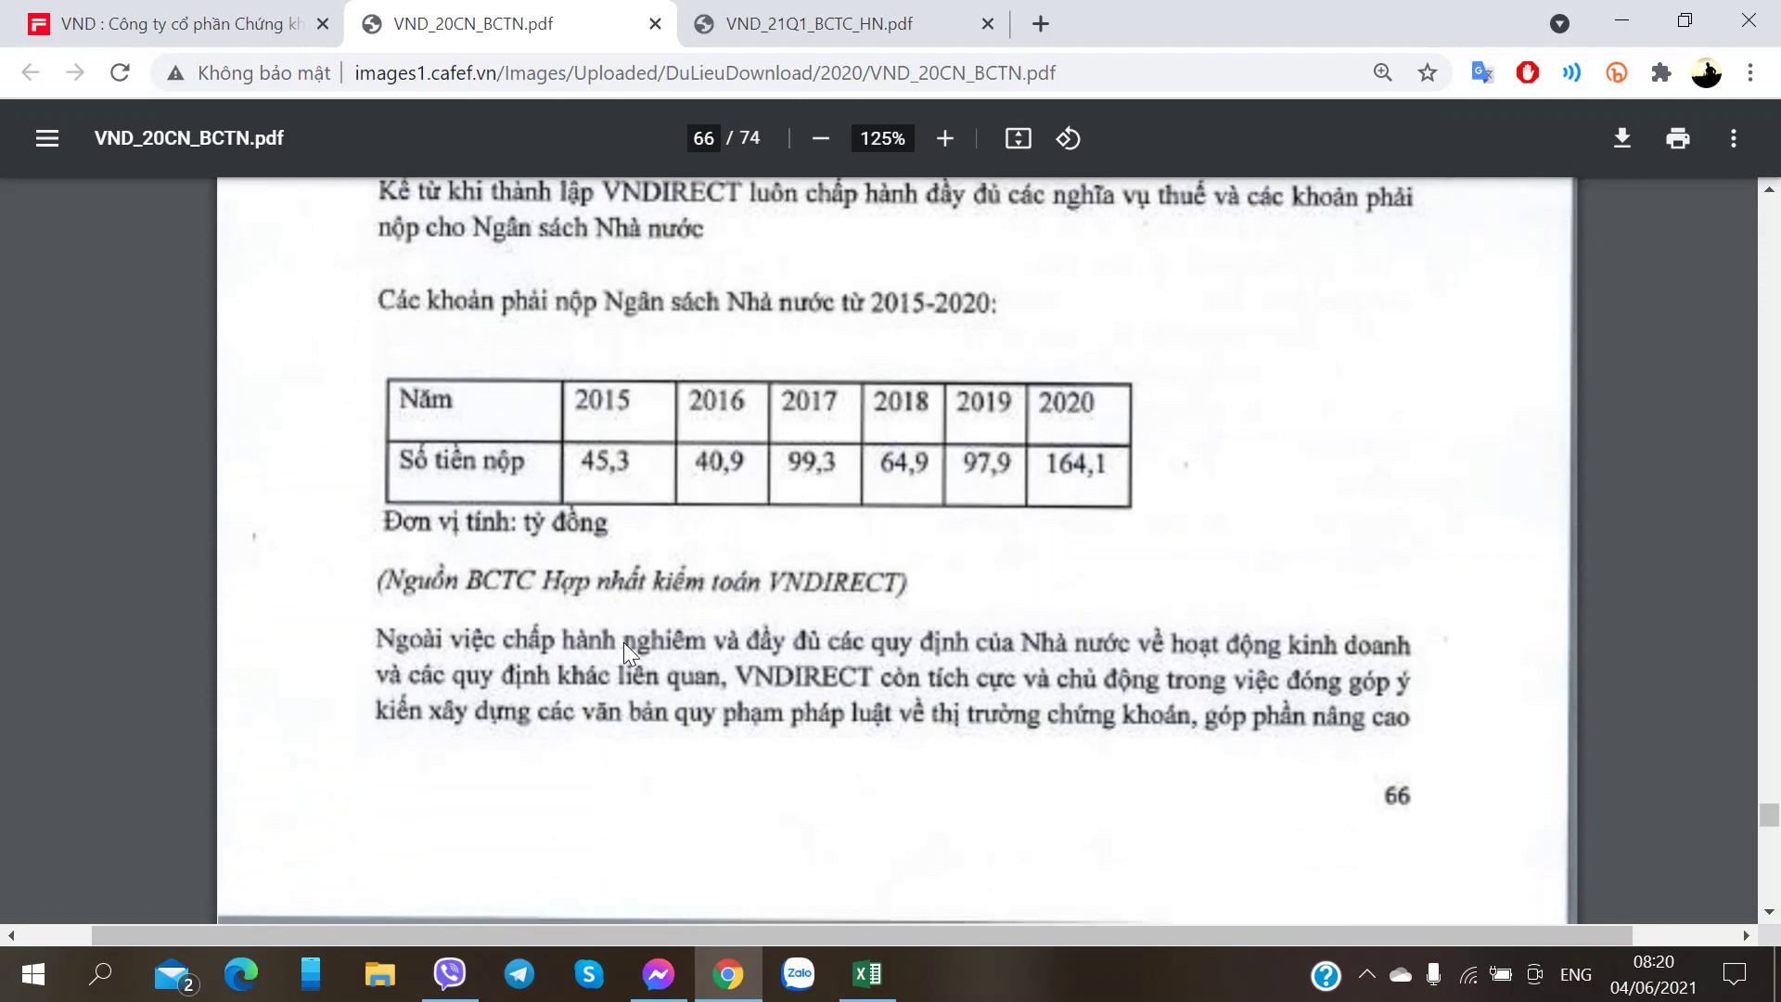
{"action": "scroll", "coordinate": [623, 642], "scroll_direction": "down", "scroll_amount": 5}
{"action": "scroll", "coordinate": [624, 642], "scroll_direction": "up", "scroll_amount": 4}
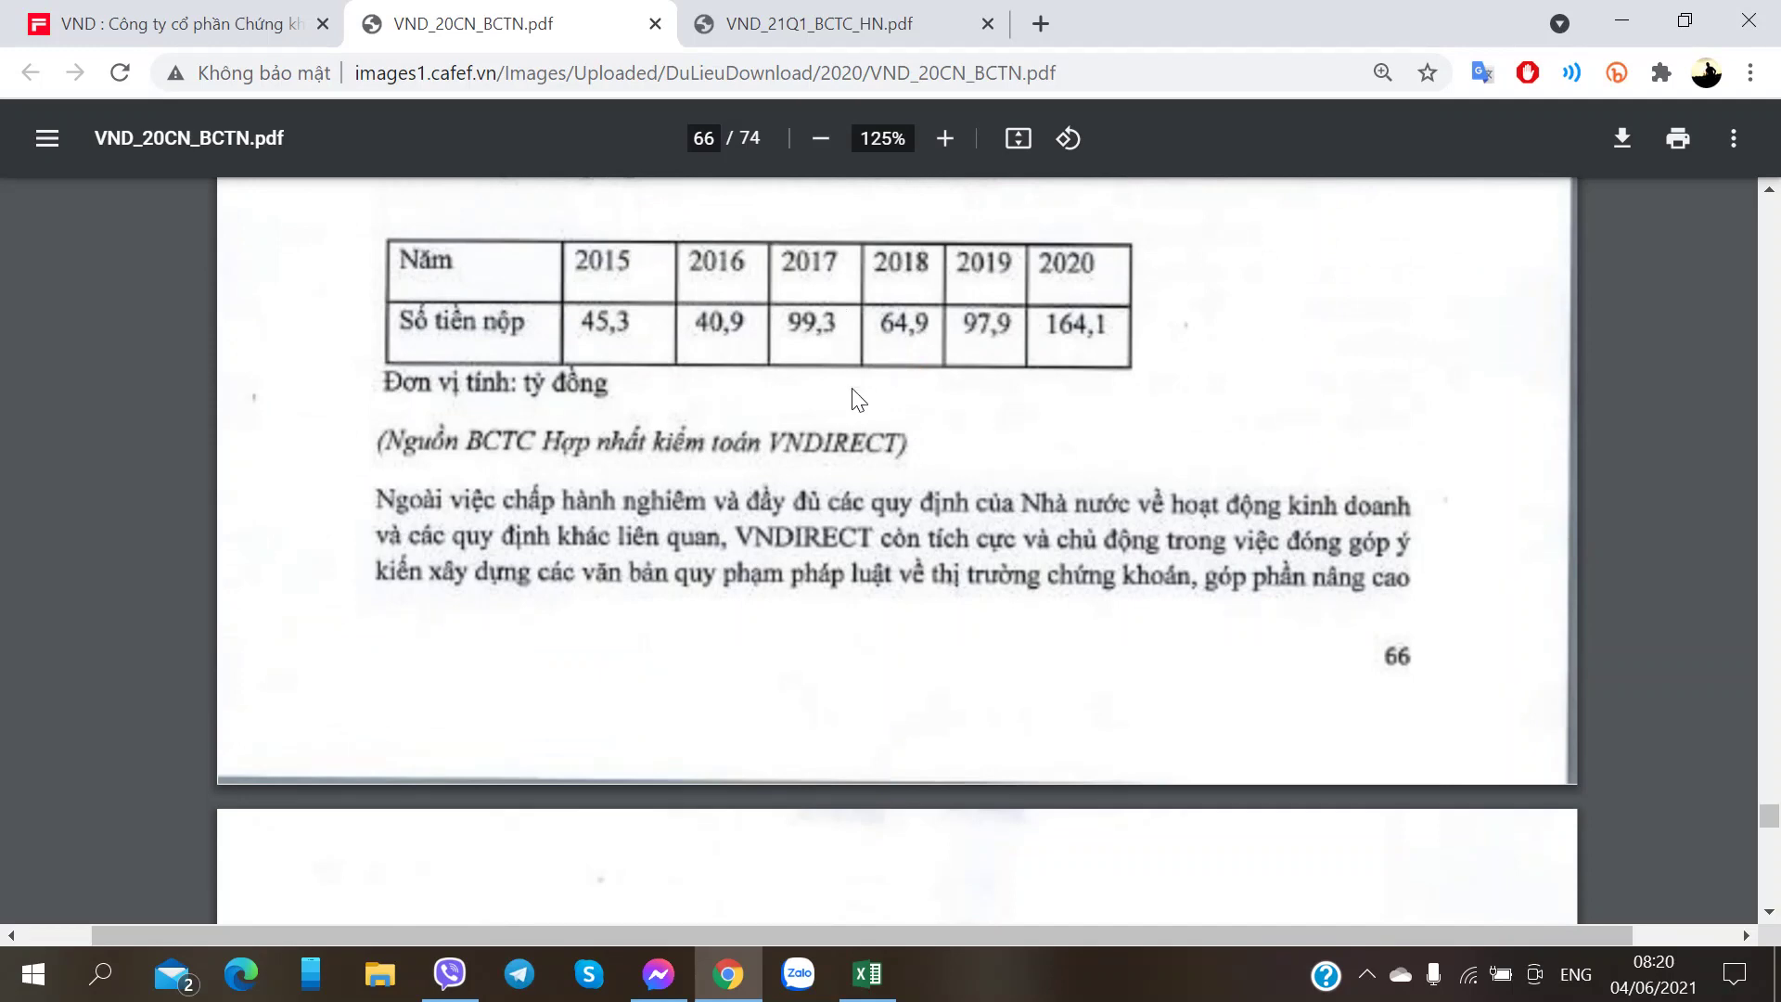
{"action": "scroll", "coordinate": [851, 387], "scroll_direction": "up", "scroll_amount": 2}
{"action": "scroll", "coordinate": [851, 388], "scroll_direction": "down", "scroll_amount": 4}
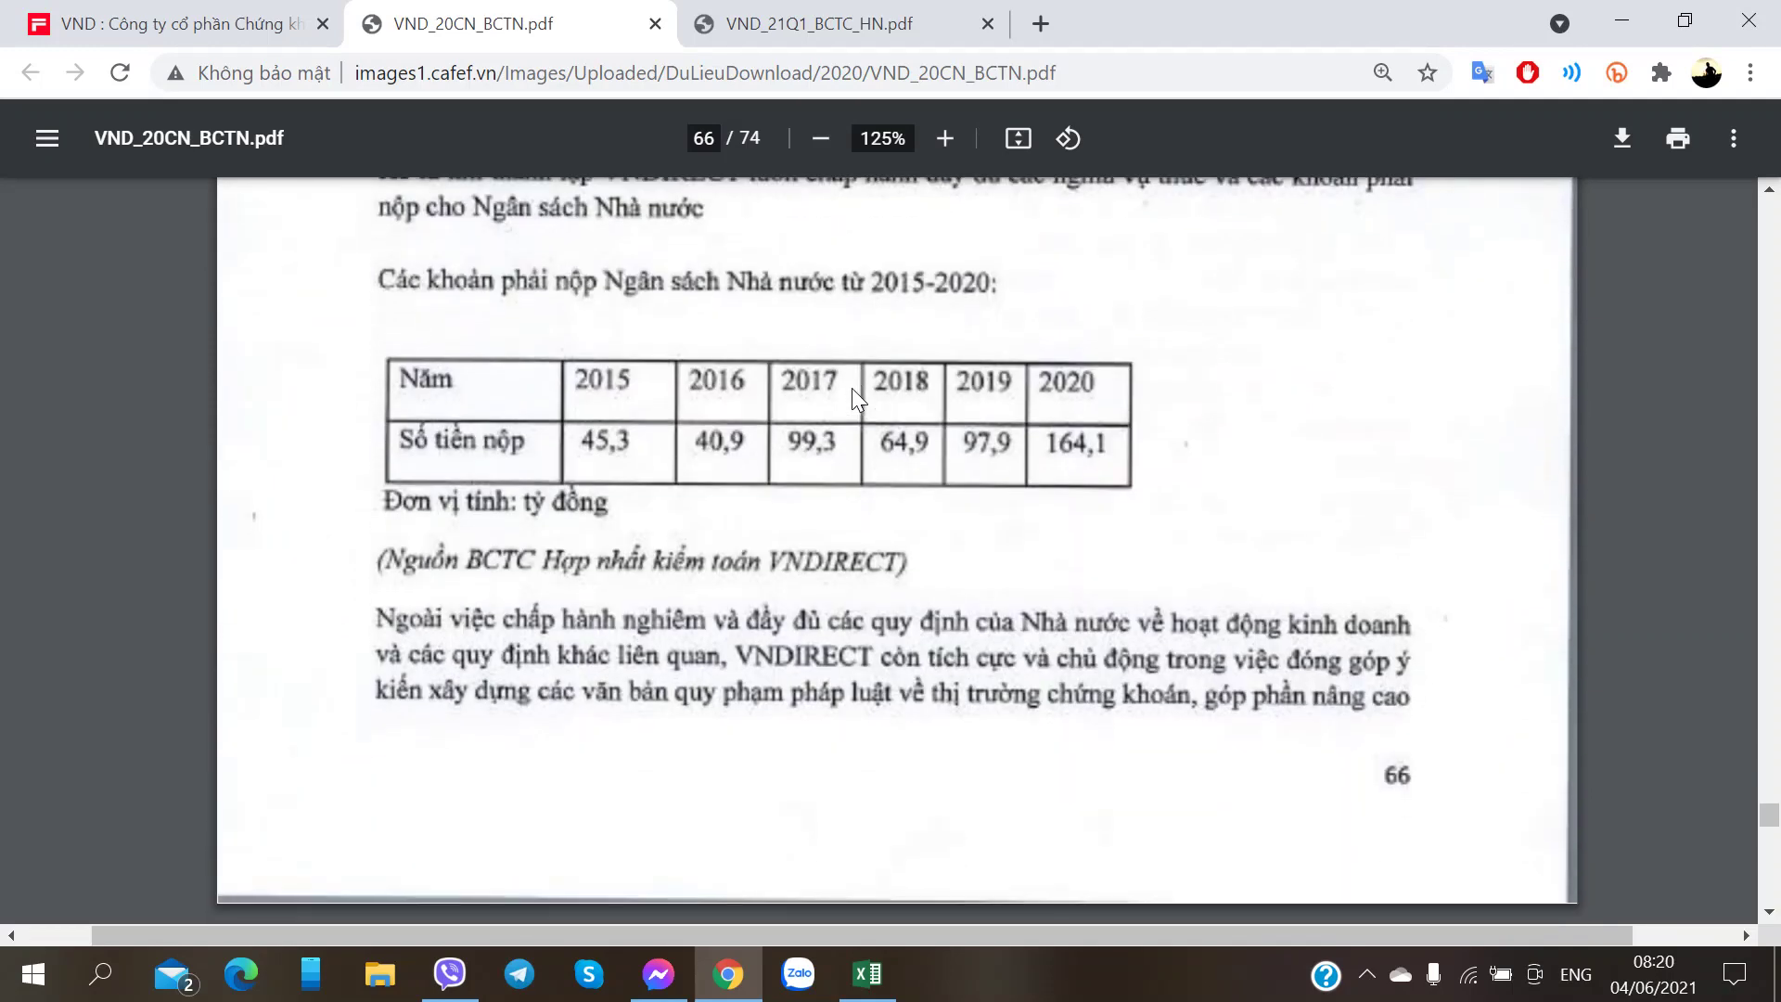
- Read page 67, covering the rest of the regulator section and section 6 on the company's social activities
{"action": "scroll", "coordinate": [852, 397], "scroll_direction": "down", "scroll_amount": 10}
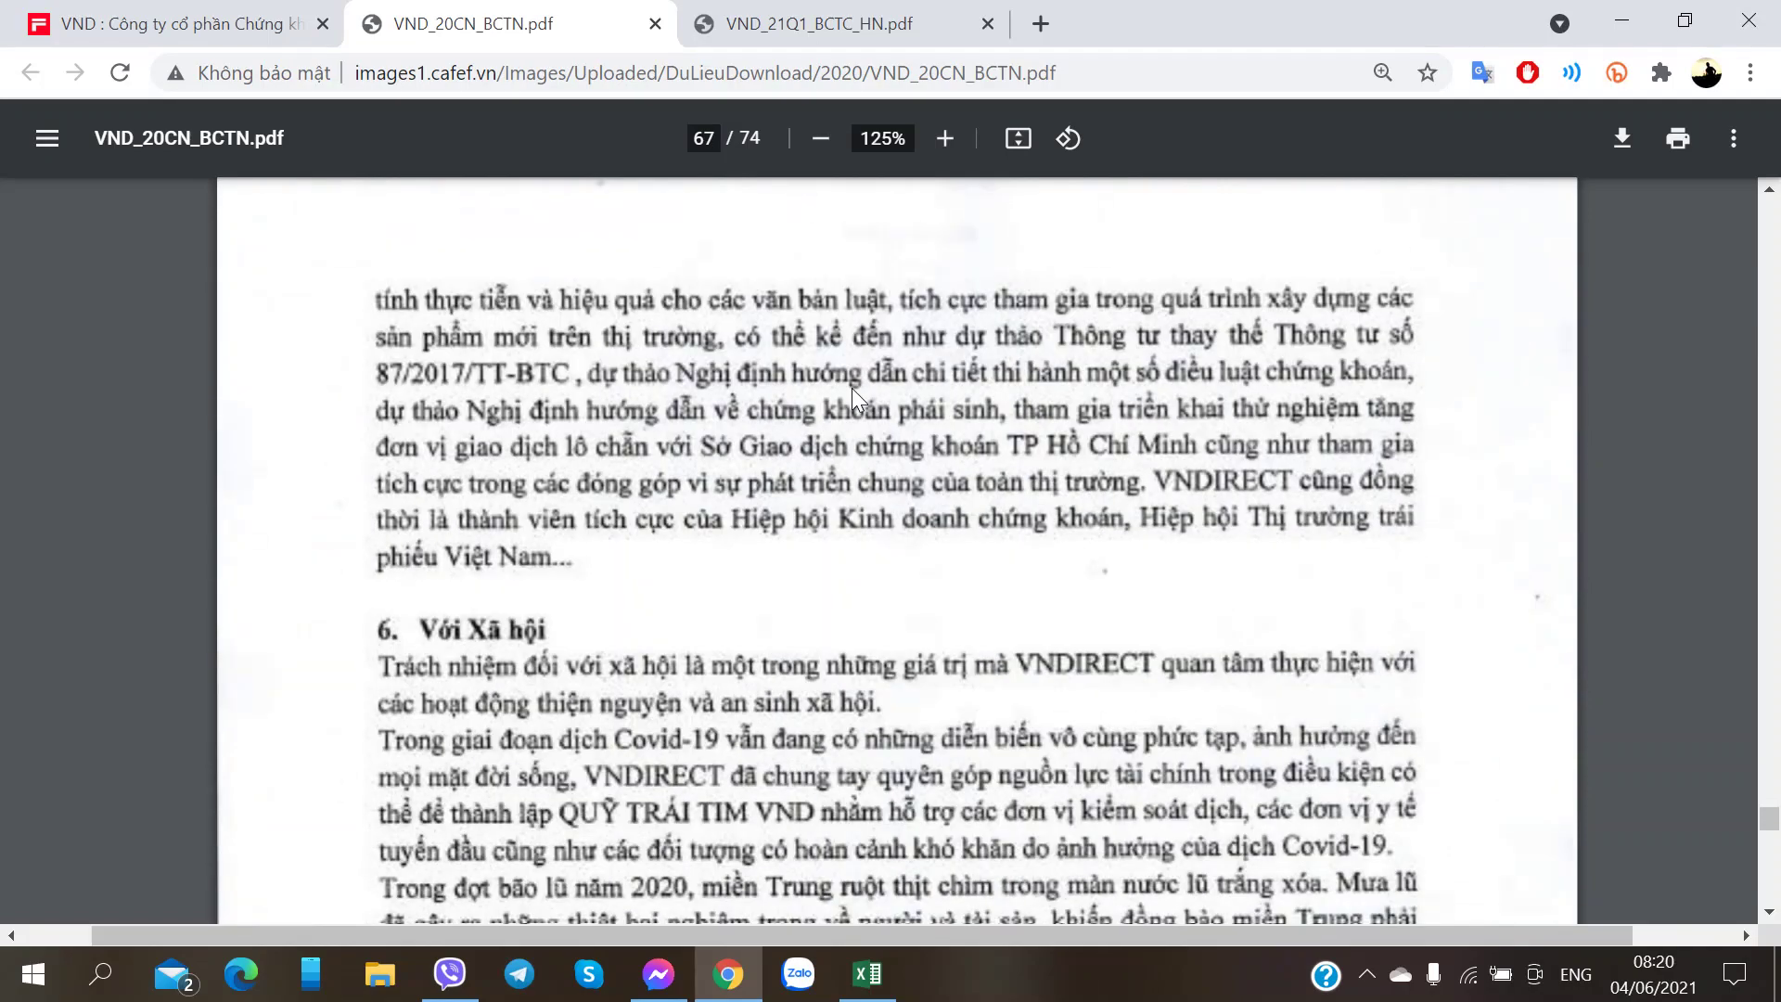
{"action": "scroll", "coordinate": [851, 388], "scroll_direction": "up", "scroll_amount": 15}
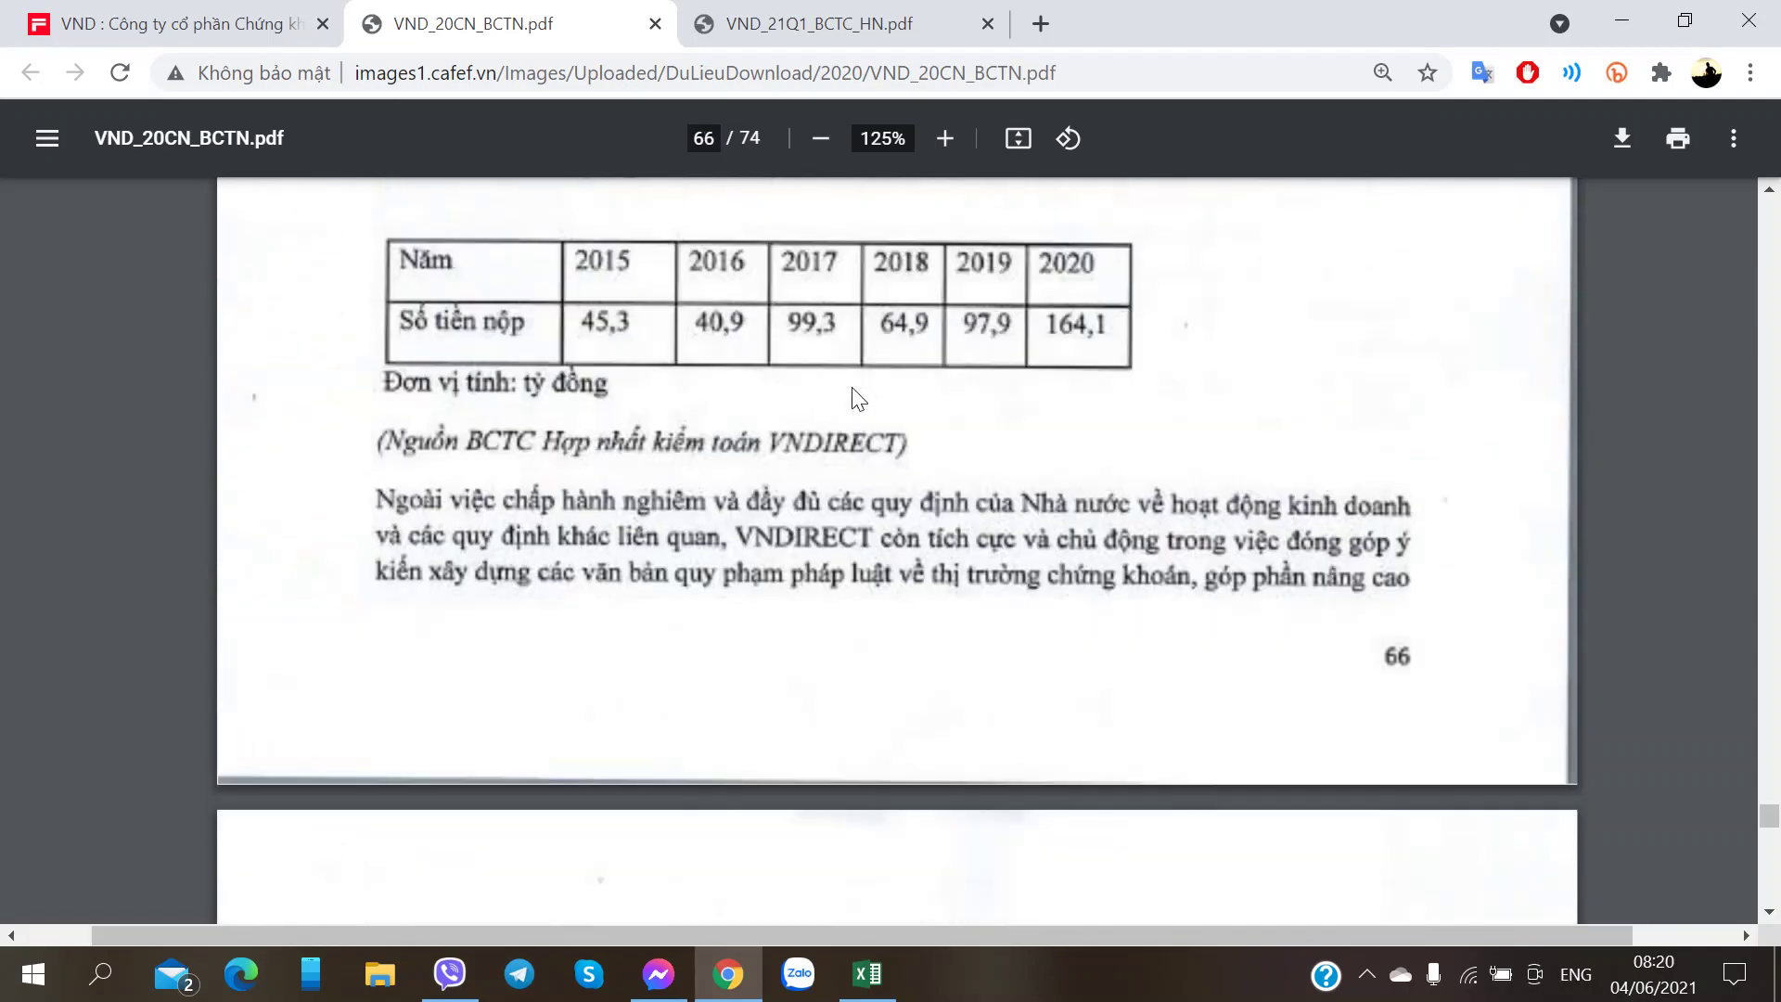
{"action": "scroll", "coordinate": [851, 387], "scroll_direction": "down", "scroll_amount": 1}
{"action": "scroll", "coordinate": [852, 387], "scroll_direction": "down", "scroll_amount": 7}
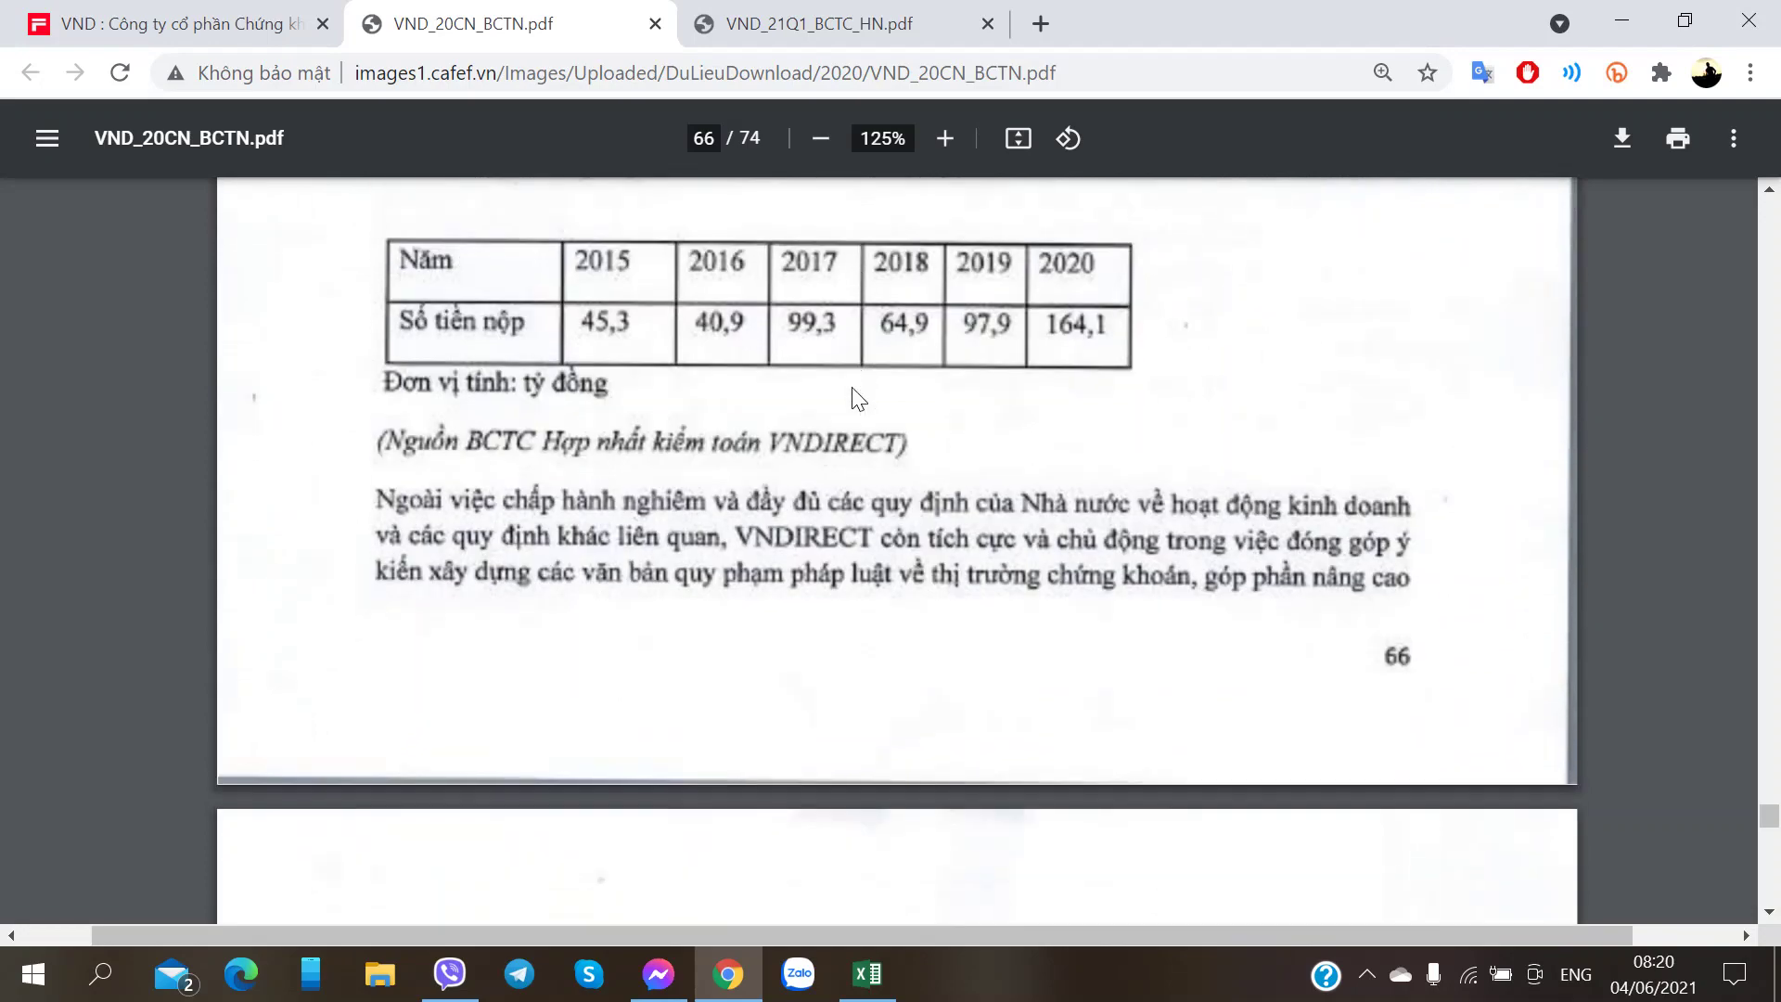
{"action": "scroll", "coordinate": [851, 399], "scroll_direction": "down", "scroll_amount": 1}
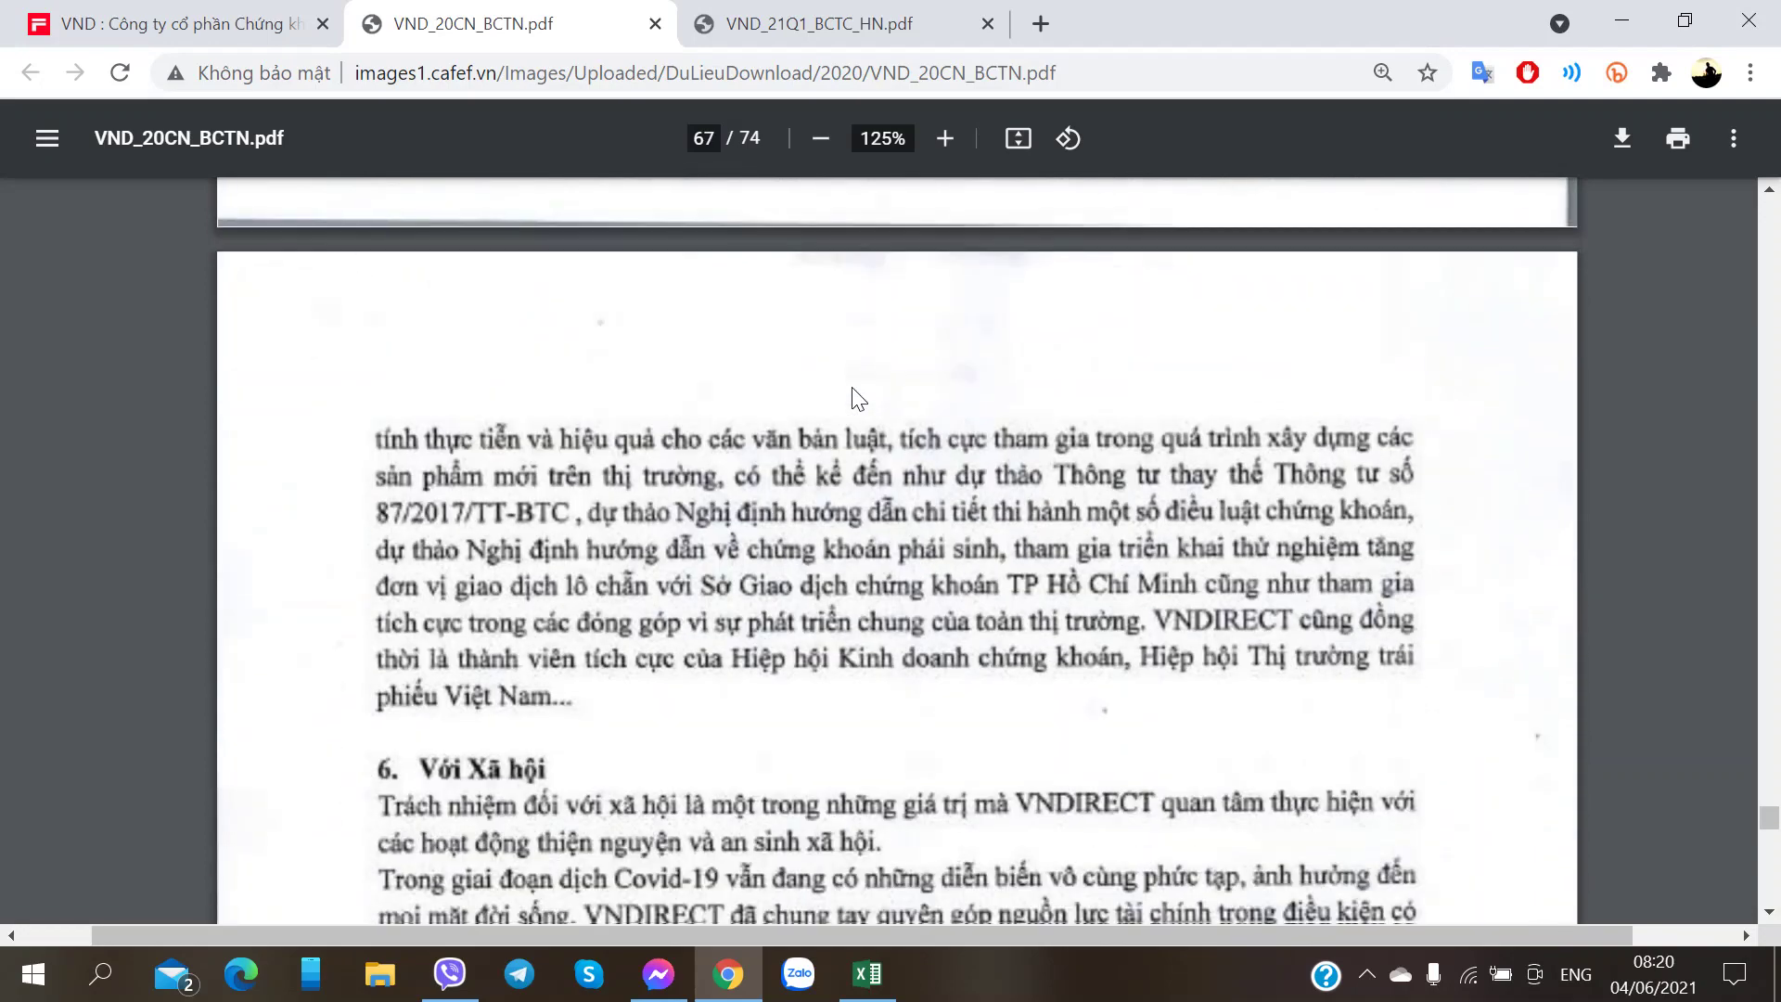
{"action": "scroll", "coordinate": [851, 389], "scroll_direction": "down", "scroll_amount": 5}
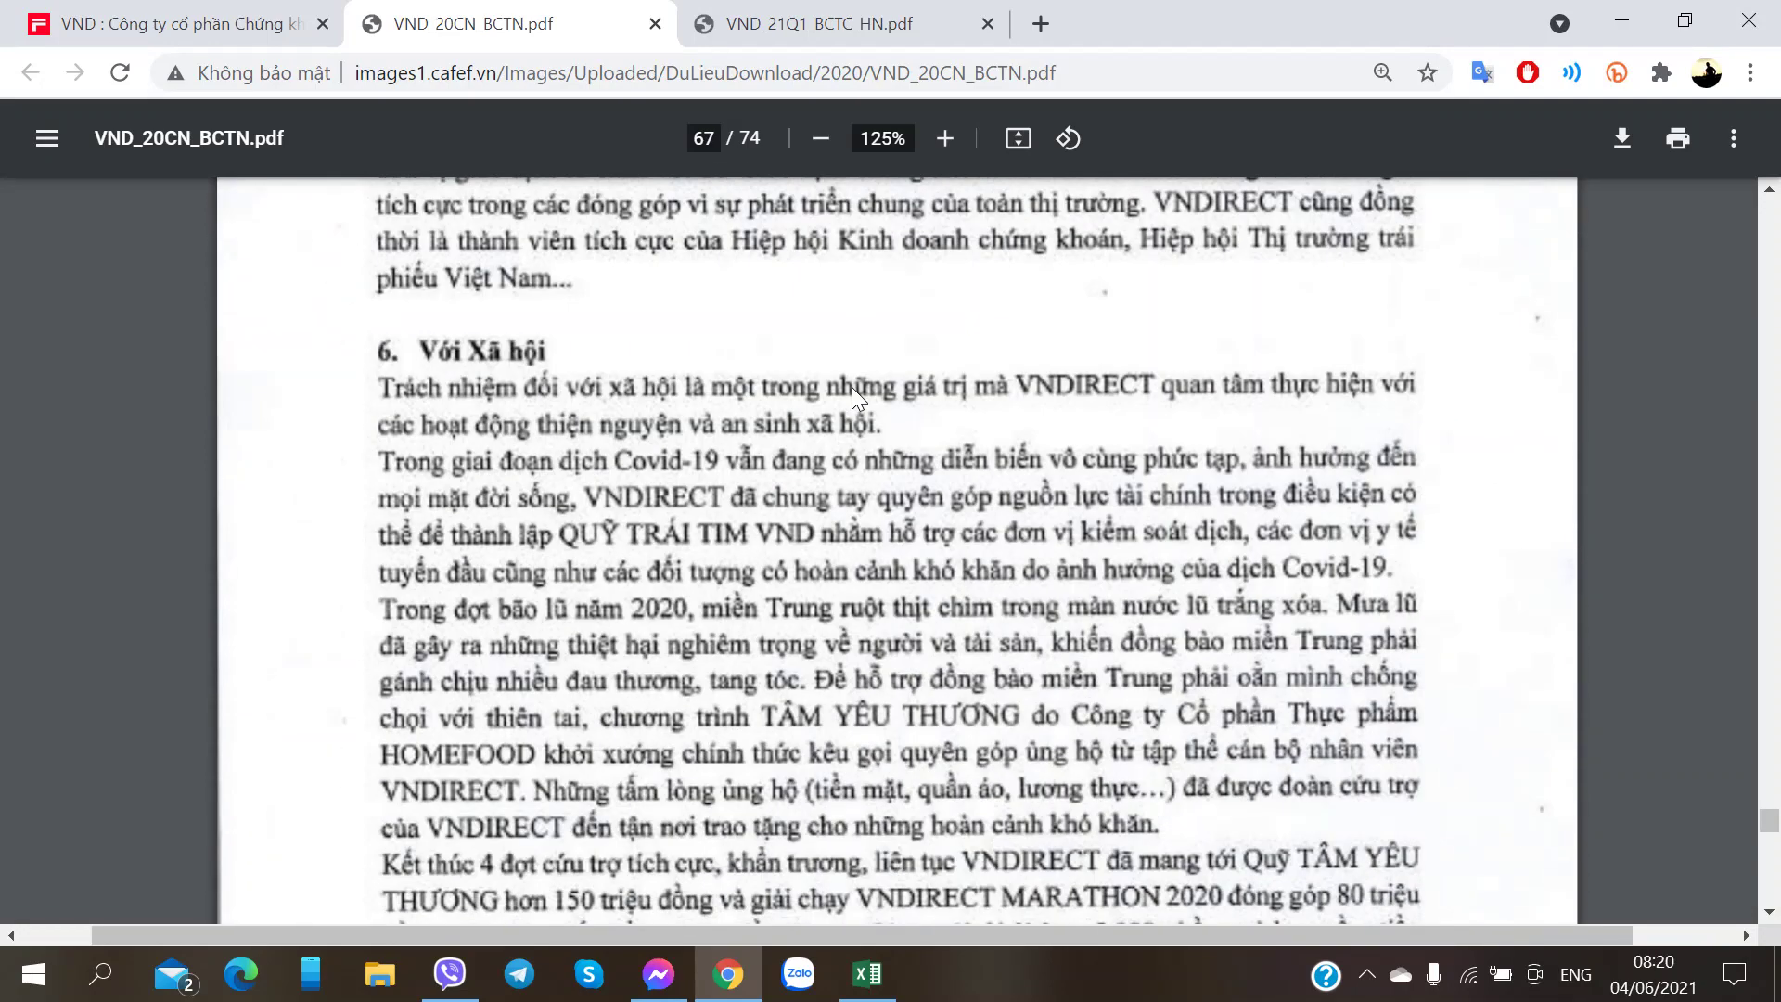
- Read the rest of section 6 on page 67, covering the Covid-19 fund and the relief work for central Vietnam's floods
{"action": "scroll", "coordinate": [851, 387], "scroll_direction": "down", "scroll_amount": 2}
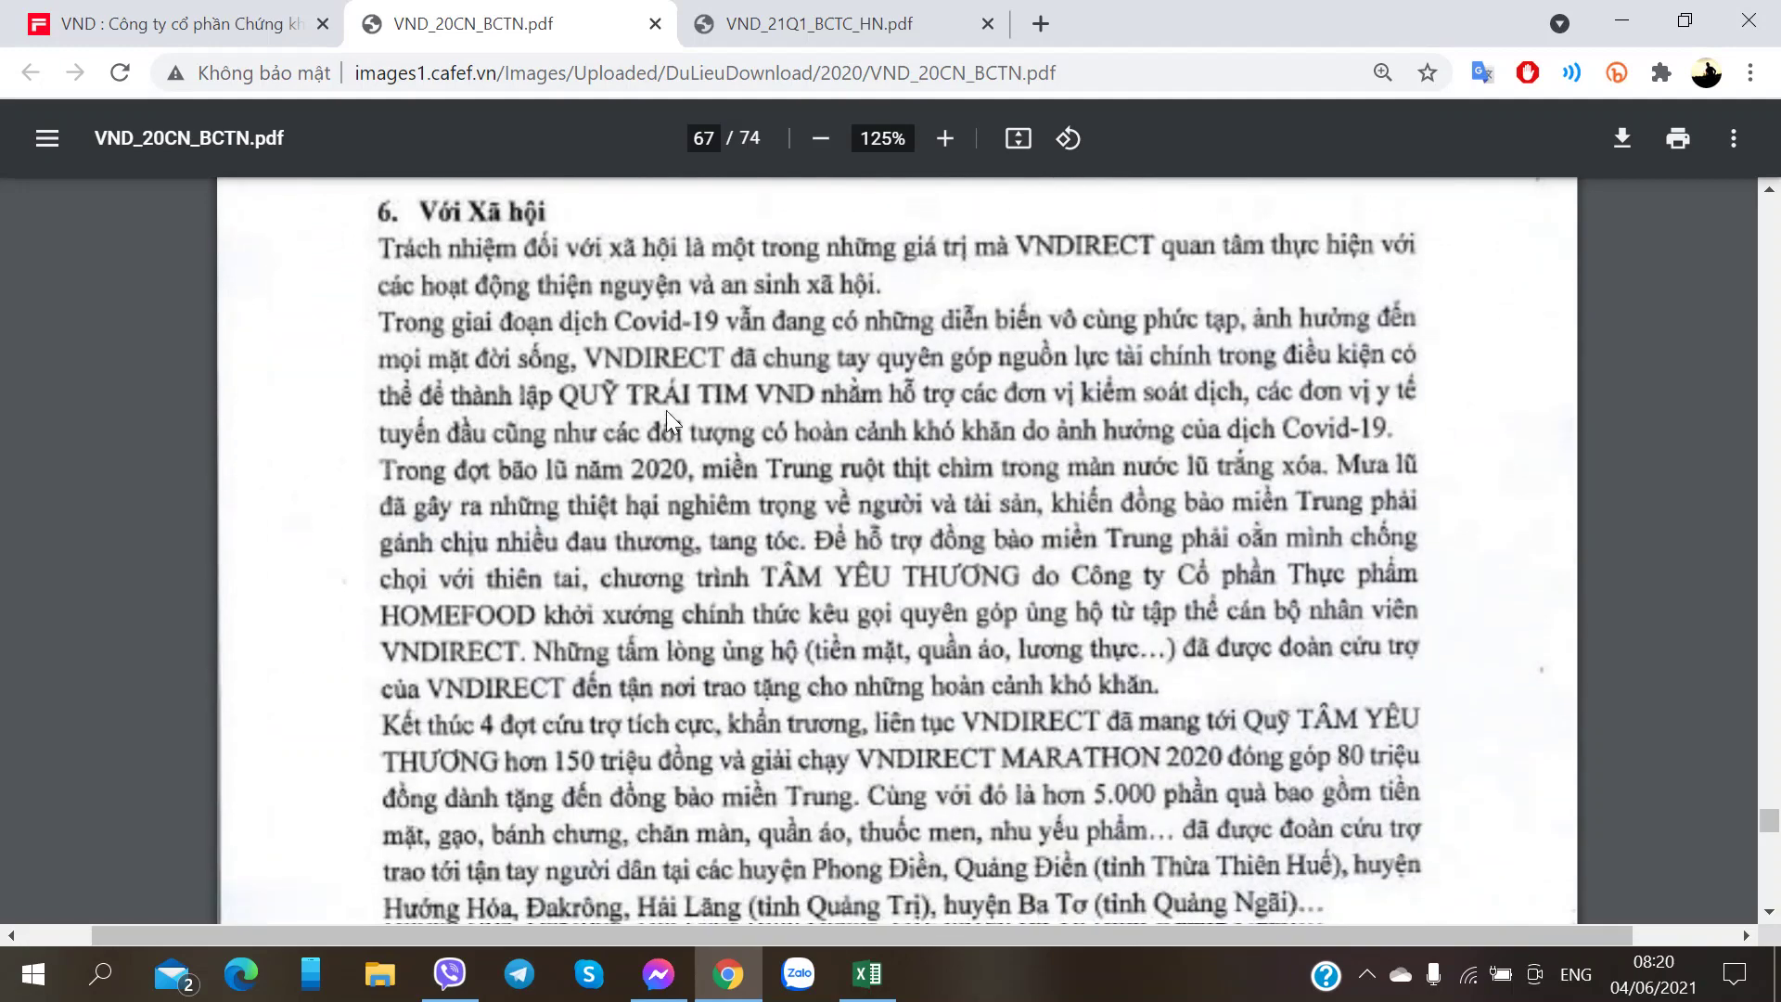
{"action": "scroll", "coordinate": [803, 531], "scroll_direction": "down", "scroll_amount": 3}
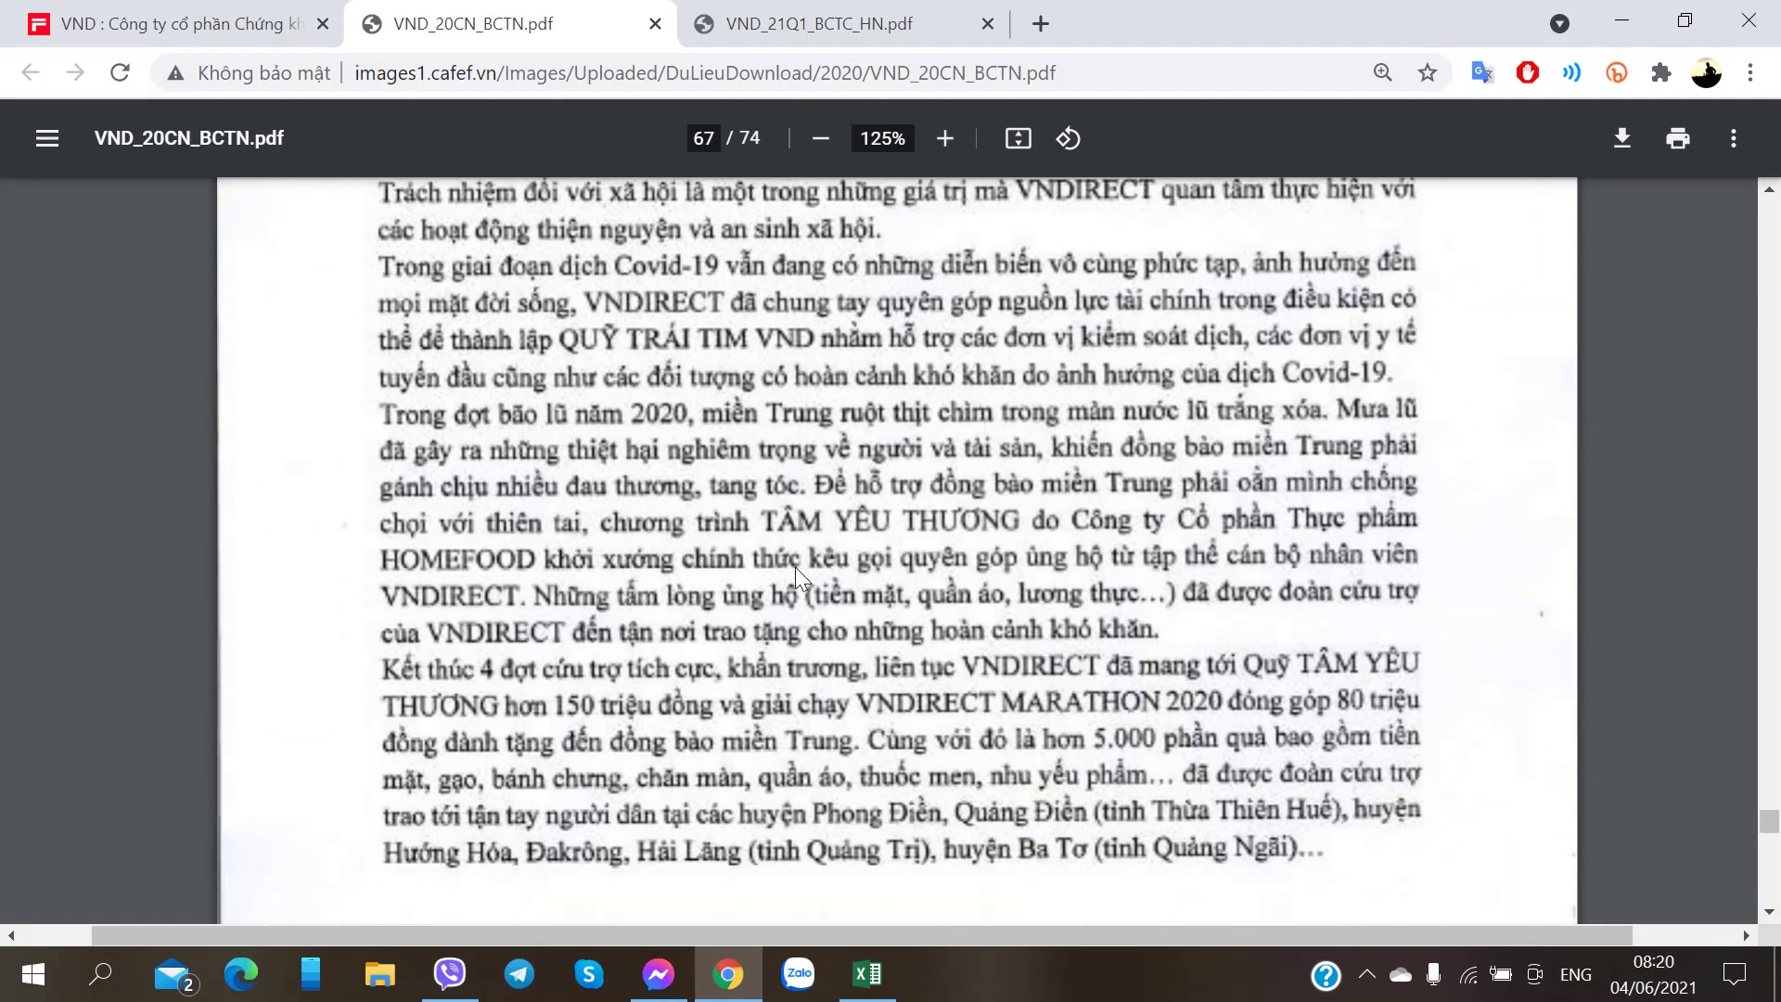
{"action": "scroll", "coordinate": [755, 554], "scroll_direction": "down", "scroll_amount": 5}
- Read the start of chapter VII on page 68, covering corporate governance and the board of directors' activities in 2020
{"action": "scroll", "coordinate": [751, 552], "scroll_direction": "down", "scroll_amount": 10}
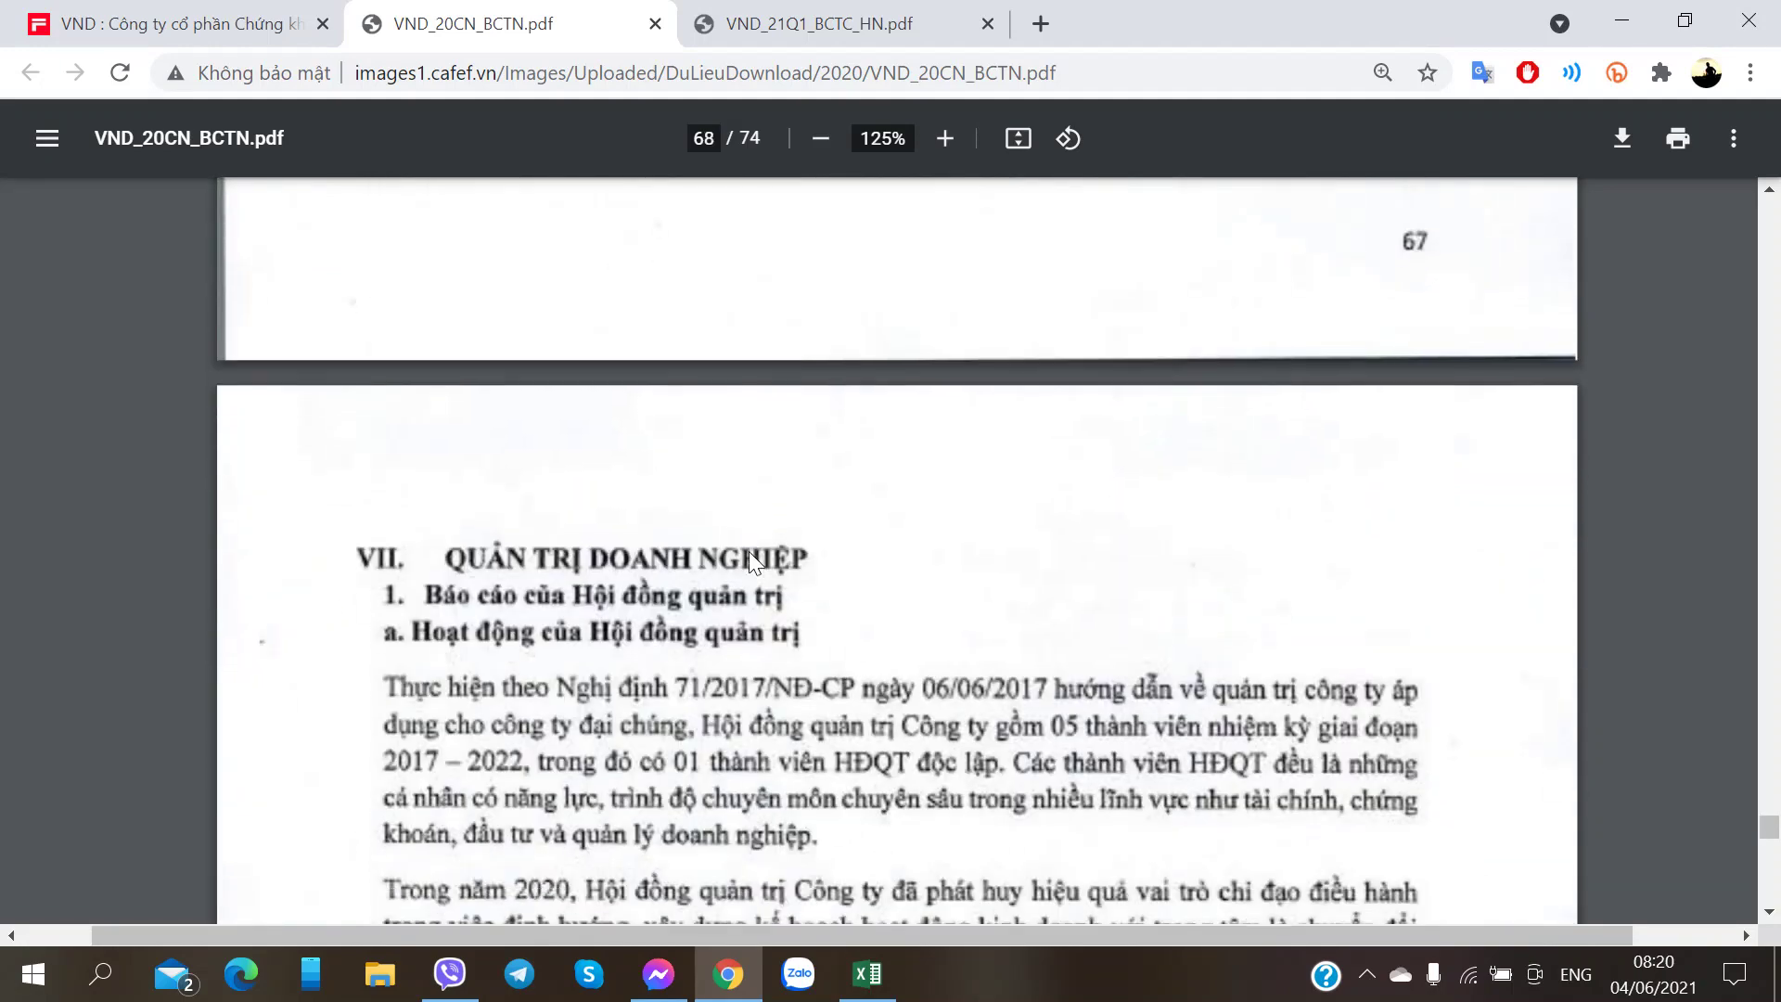
{"action": "scroll", "coordinate": [747, 551], "scroll_direction": "up", "scroll_amount": 1}
{"action": "scroll", "coordinate": [748, 551], "scroll_direction": "down", "scroll_amount": 3}
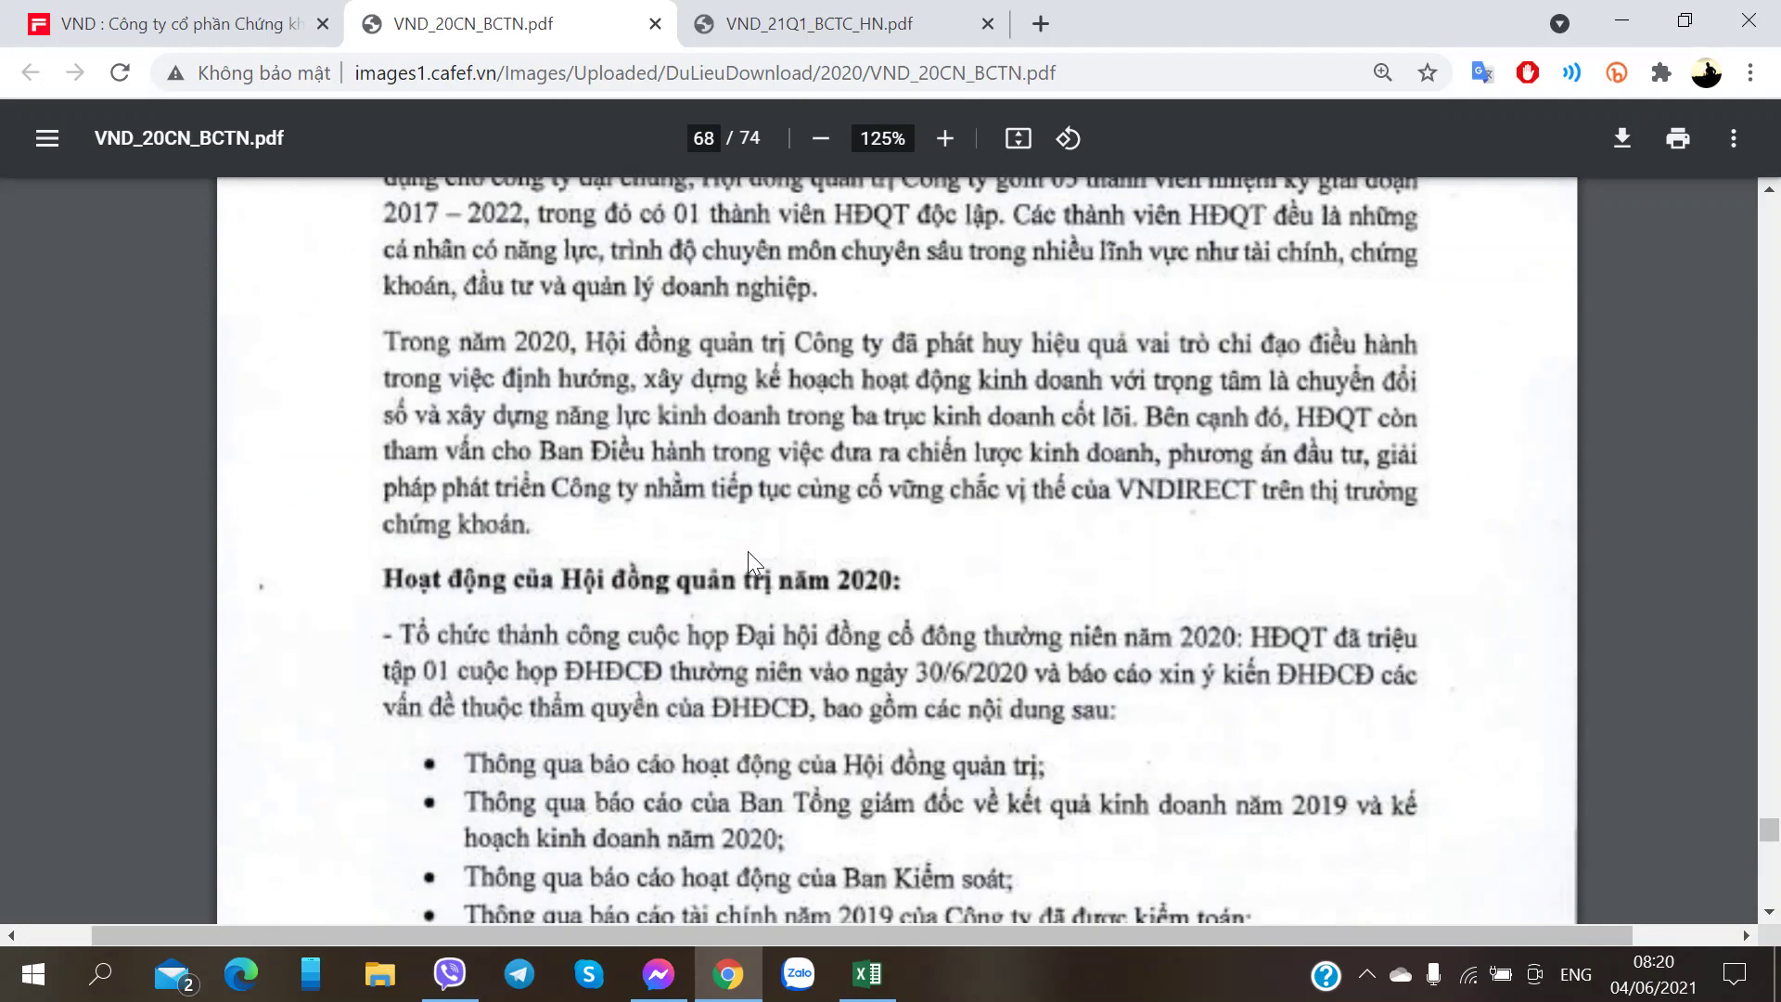
{"action": "scroll", "coordinate": [833, 727], "scroll_direction": "down", "scroll_amount": 5}
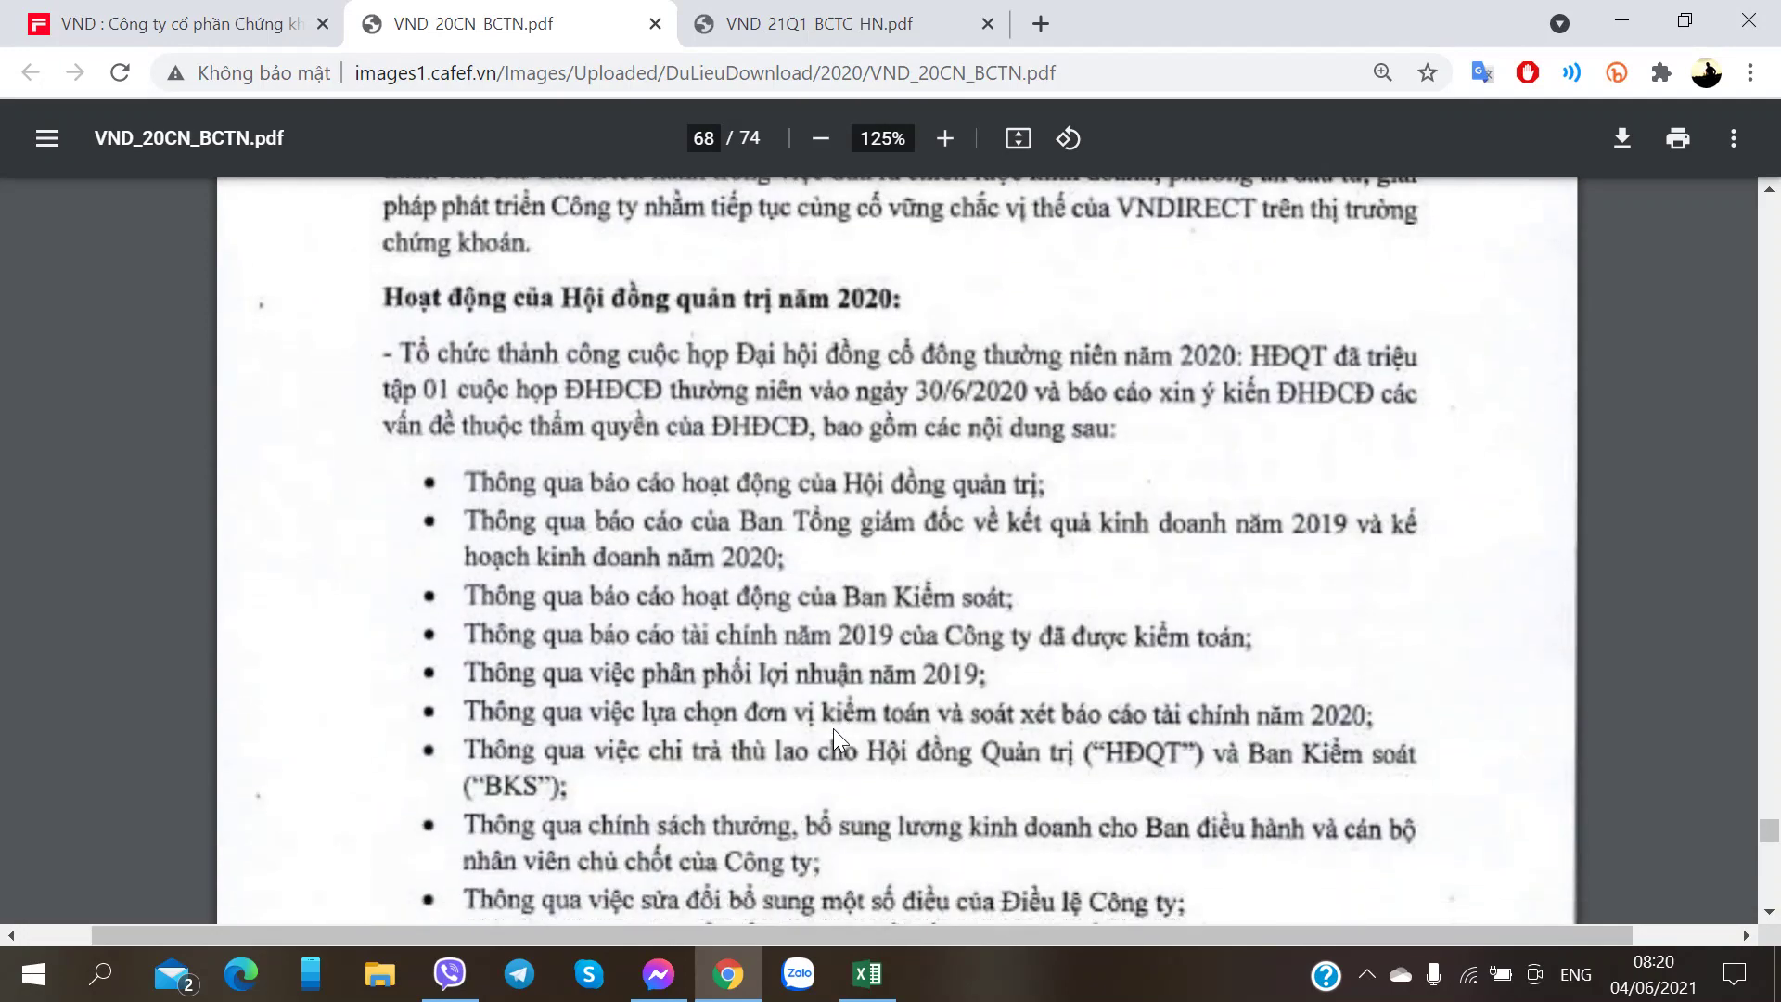
{"action": "scroll", "coordinate": [833, 728], "scroll_direction": "up", "scroll_amount": 3}
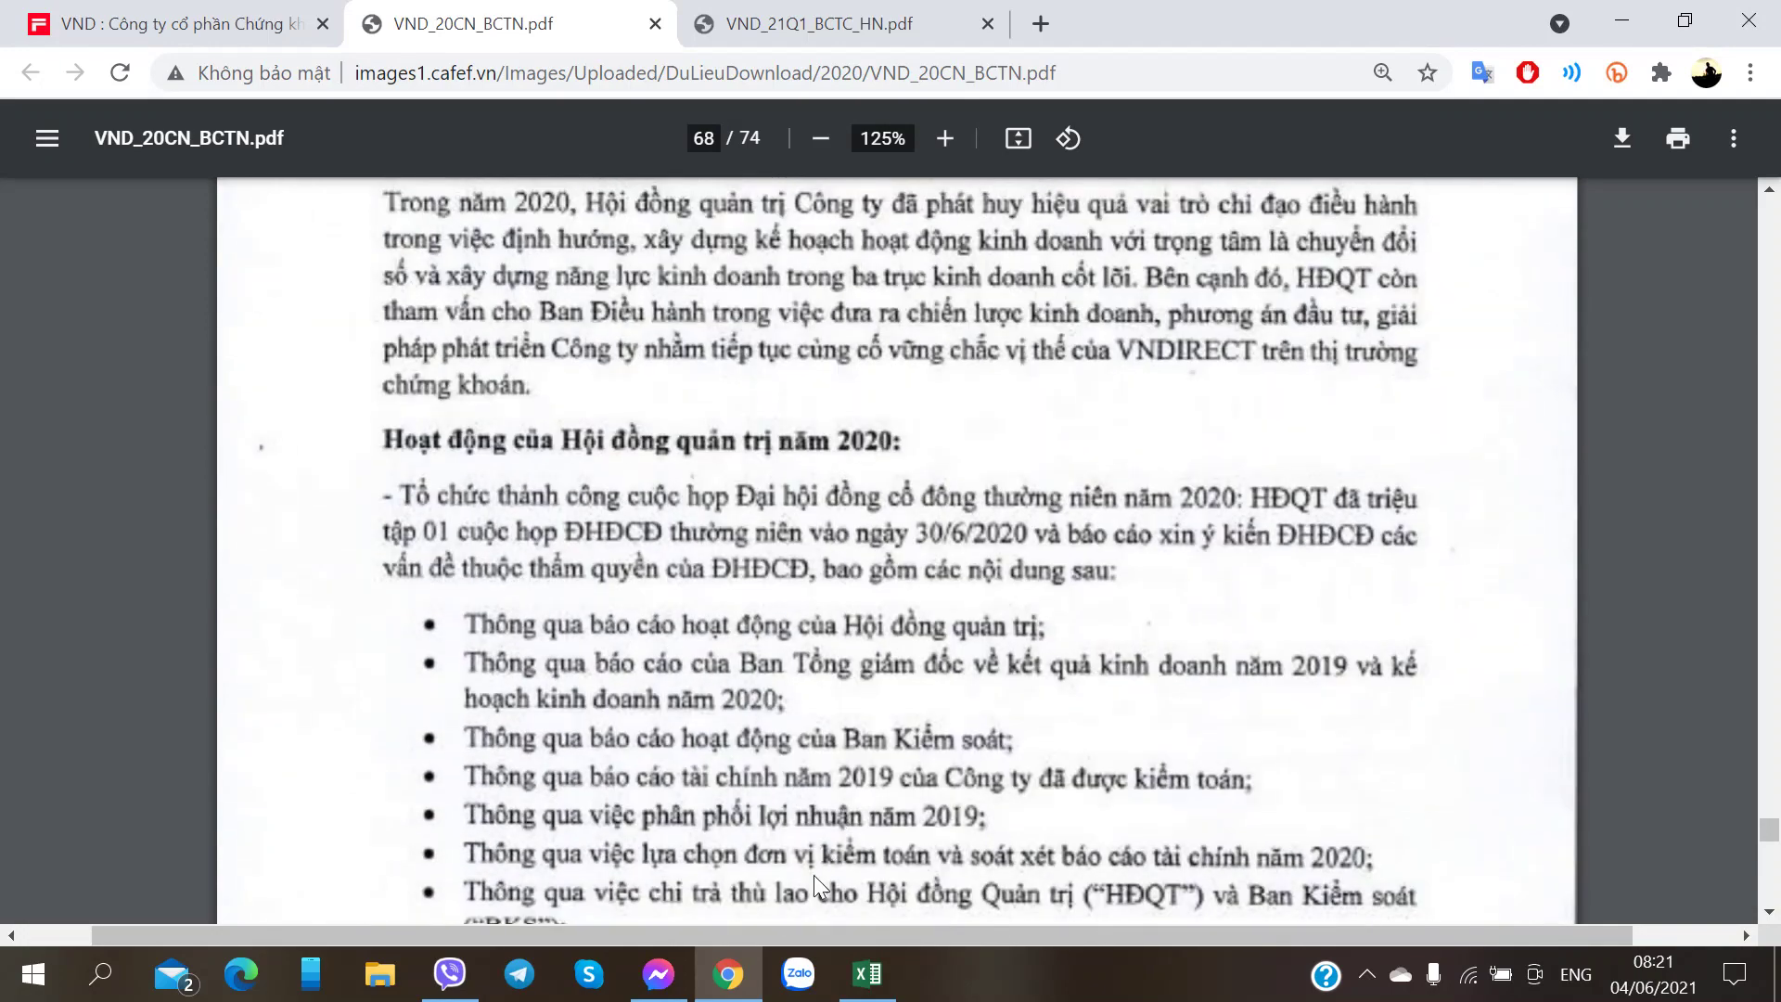
- Switch to the Excel workbook and reset the year filter in column C of the Data CK sheet to include all periods
{"action": "left_click", "coordinate": [884, 989]}
{"action": "left_click", "coordinate": [471, 898]}
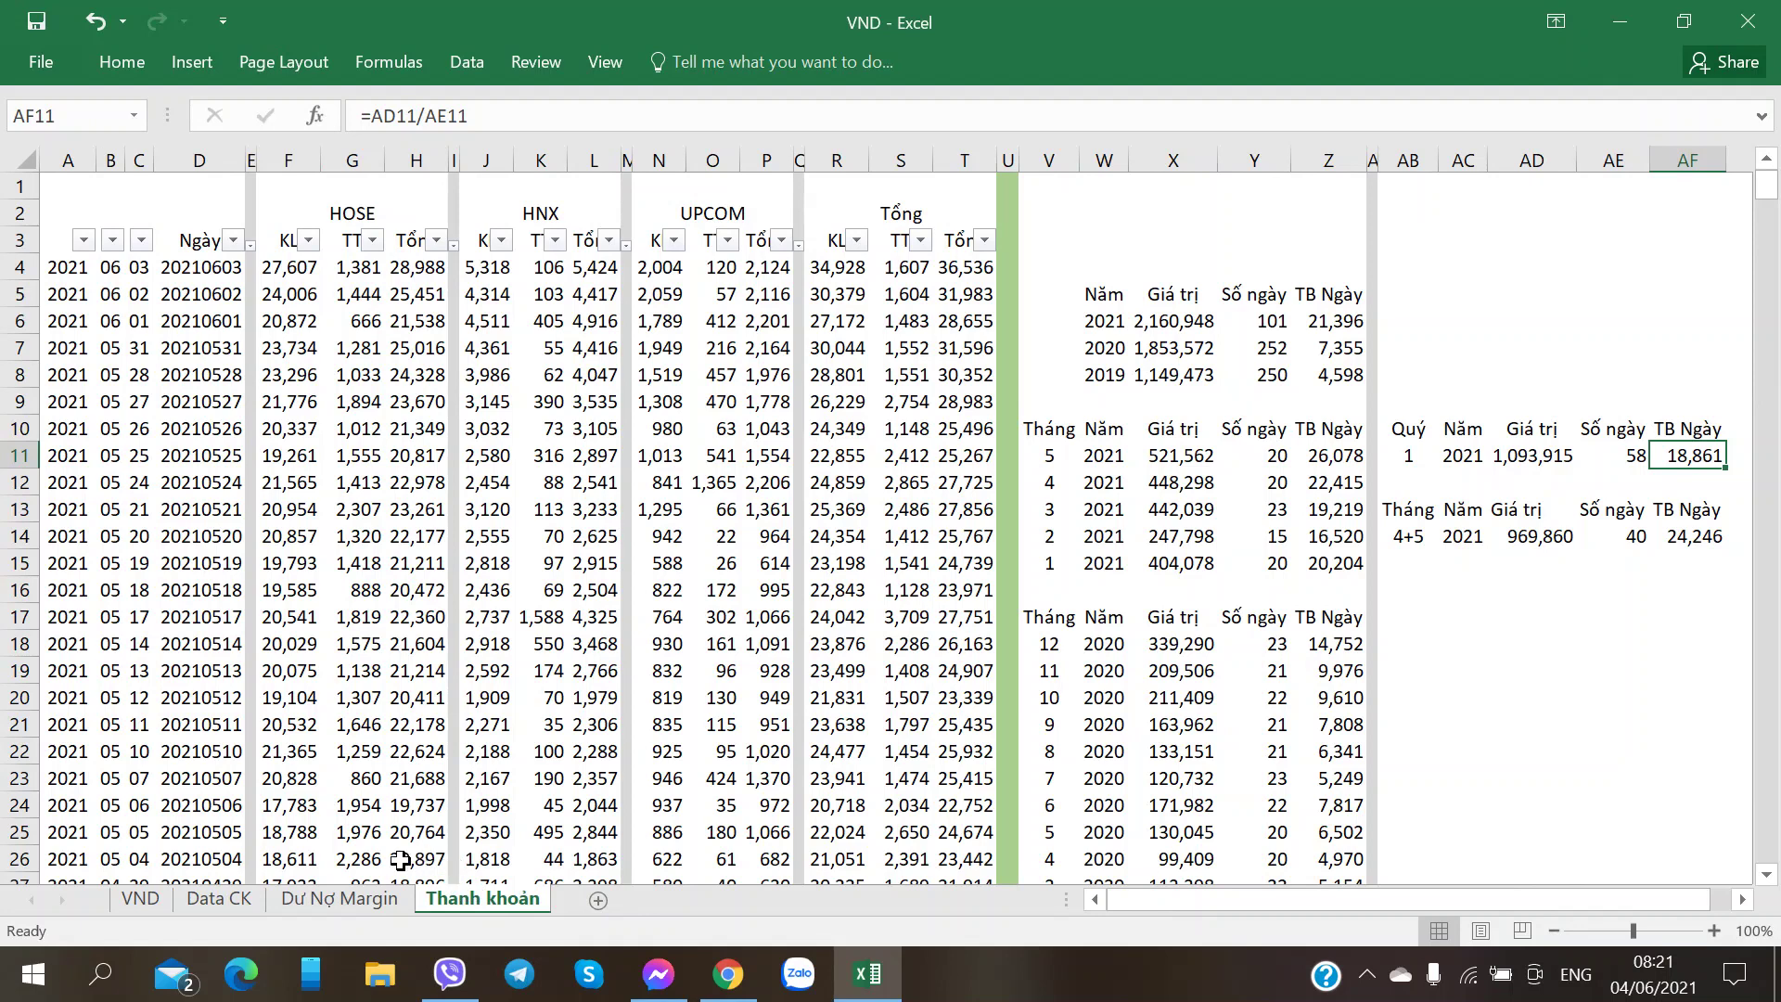
{"action": "left_click", "coordinate": [187, 896]}
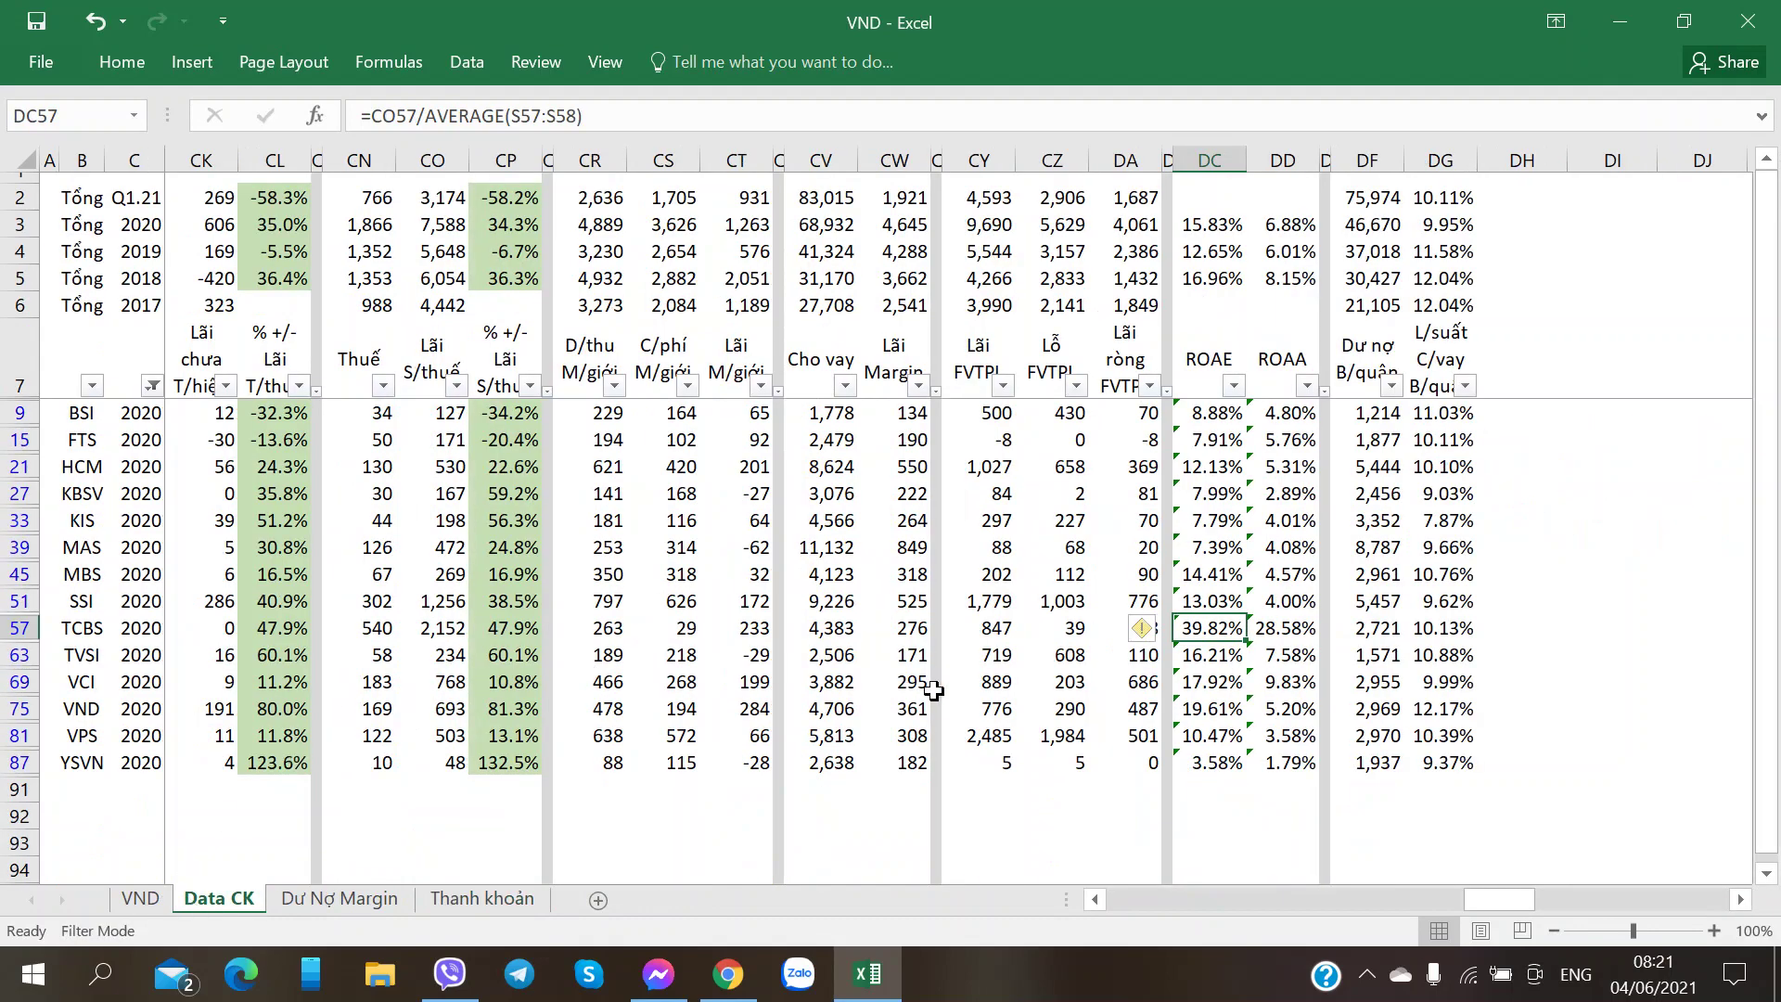
{"action": "left_click", "coordinate": [152, 385]}
{"action": "left_click", "coordinate": [102, 658]}
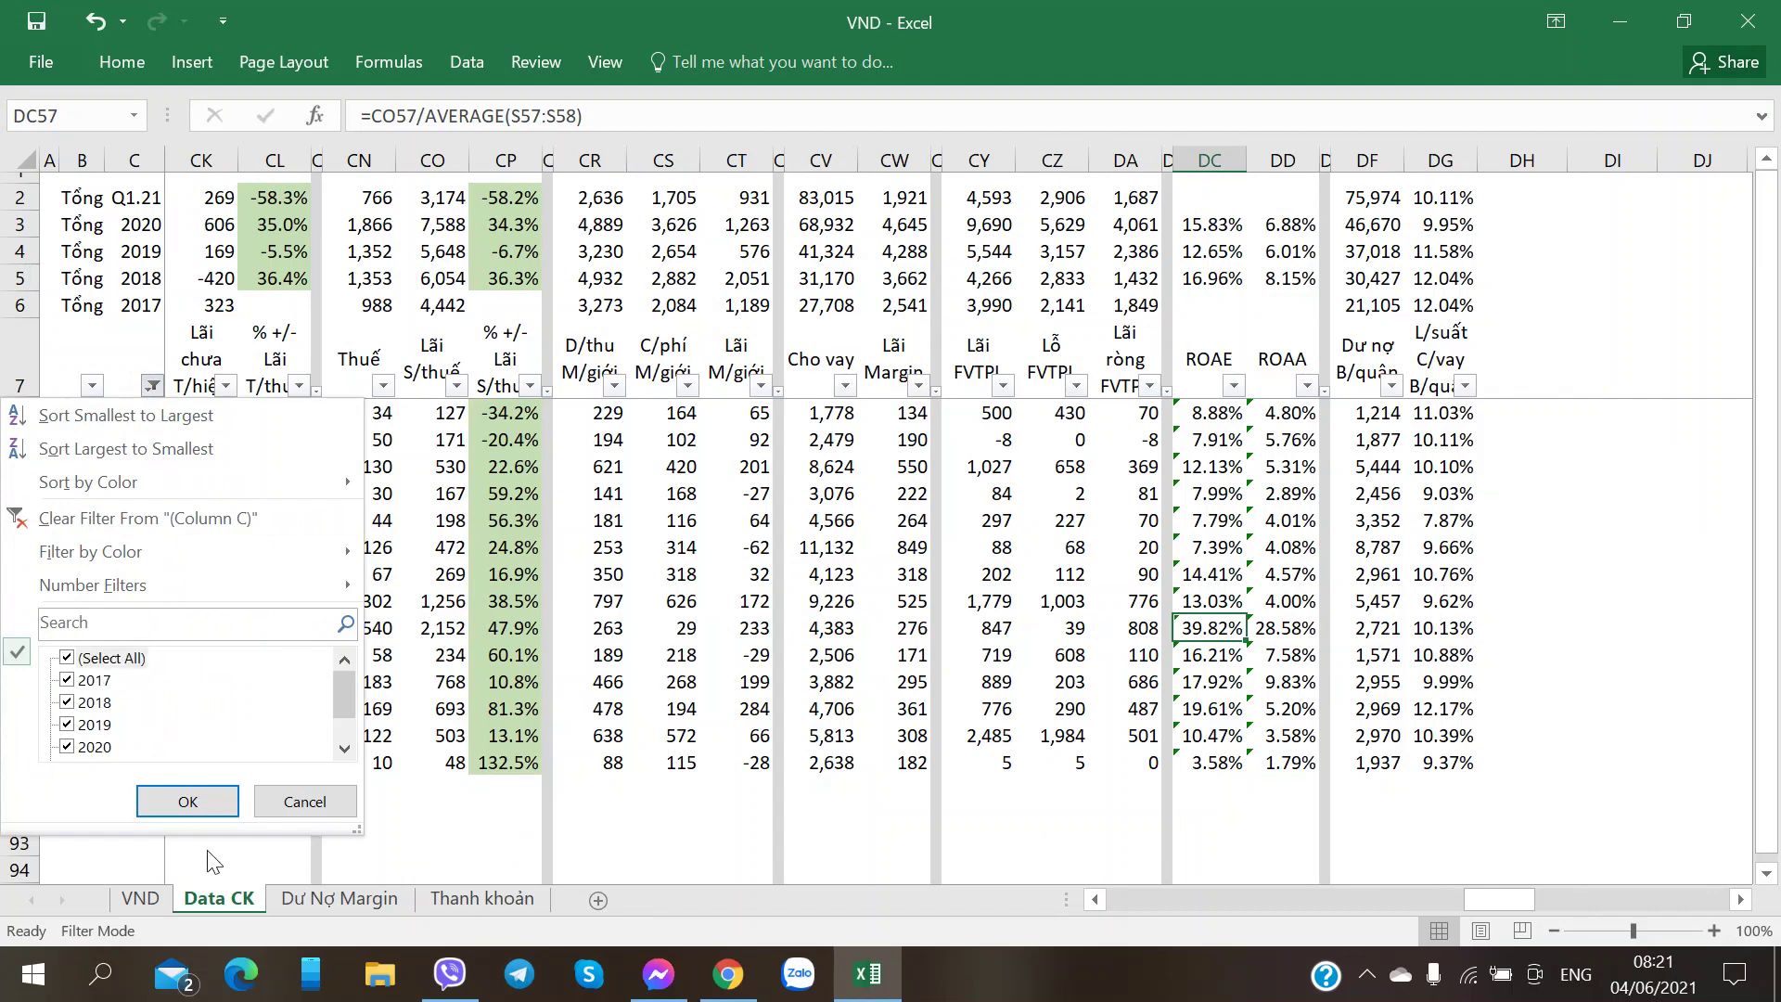
{"action": "left_click", "coordinate": [183, 799]}
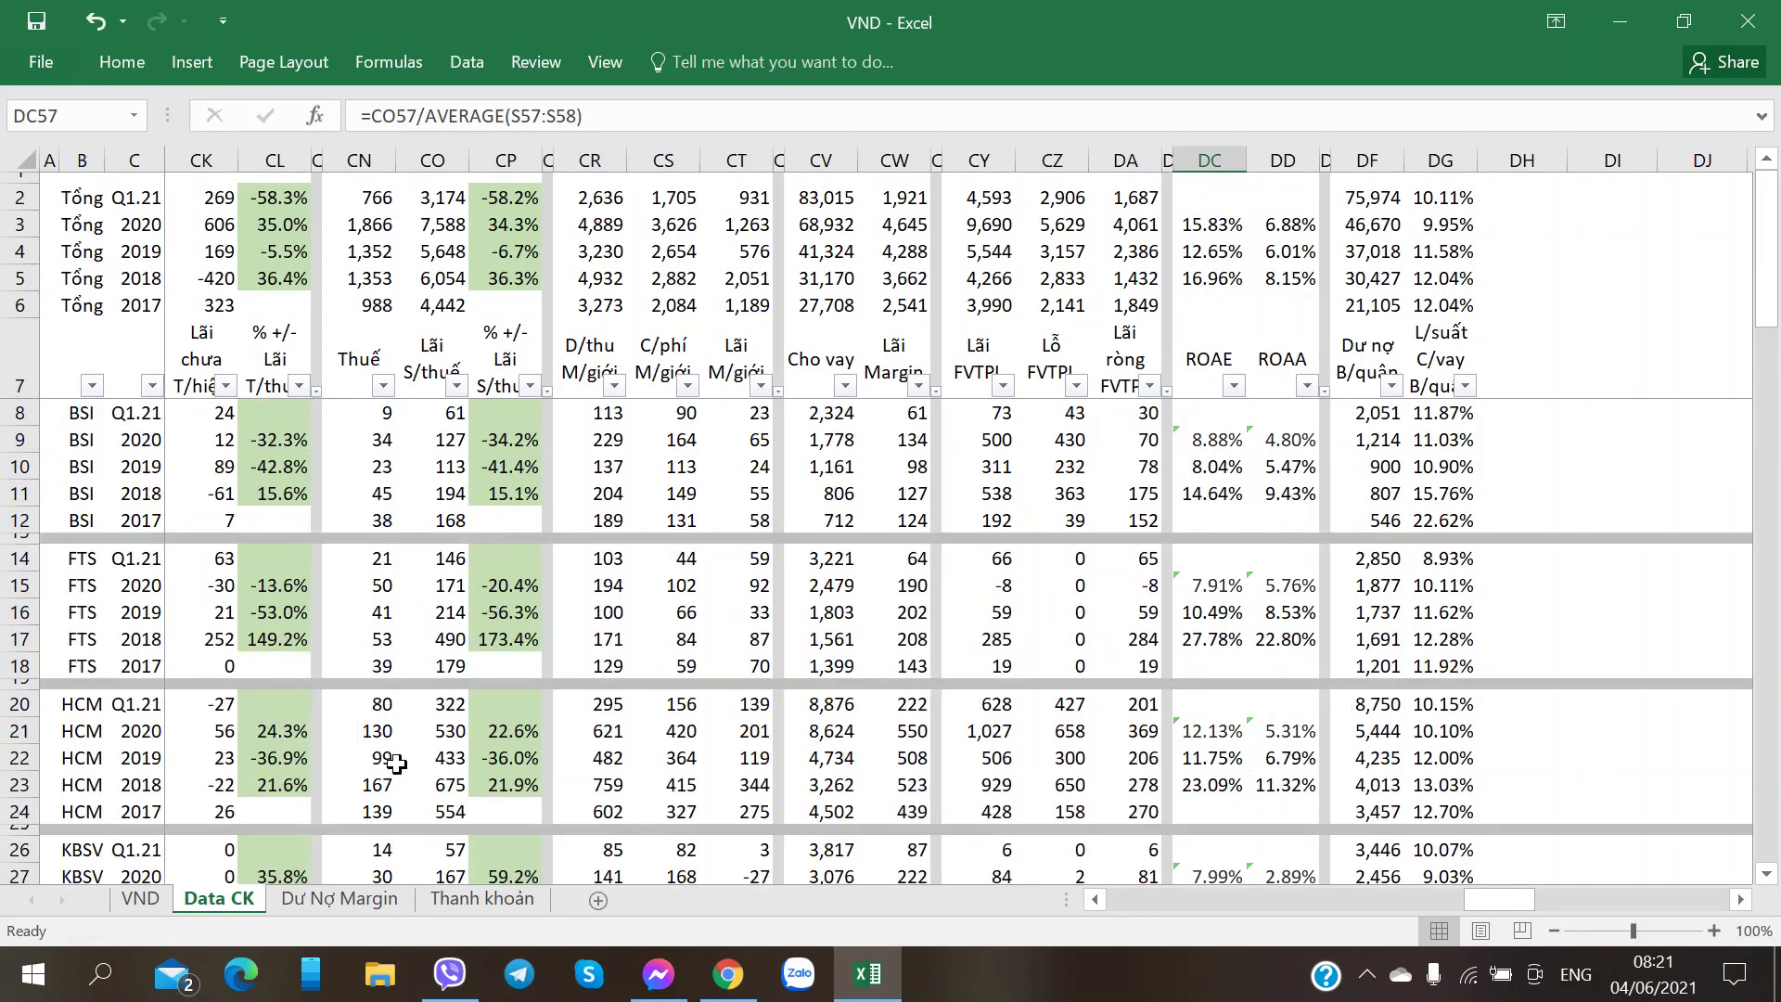
{"action": "left_click", "coordinate": [1522, 633]}
{"action": "key", "text": "Right"}
{"action": "key", "text": "Right"}
{"action": "key", "text": "Right"}
{"action": "key", "text": "Right"}
{"action": "key", "text": "Right"}
{"action": "key", "text": "Right"}
{"action": "key", "text": "Right"}
{"action": "key", "text": "Right"}
{"action": "key", "text": "Right"}
{"action": "key", "text": "Right"}
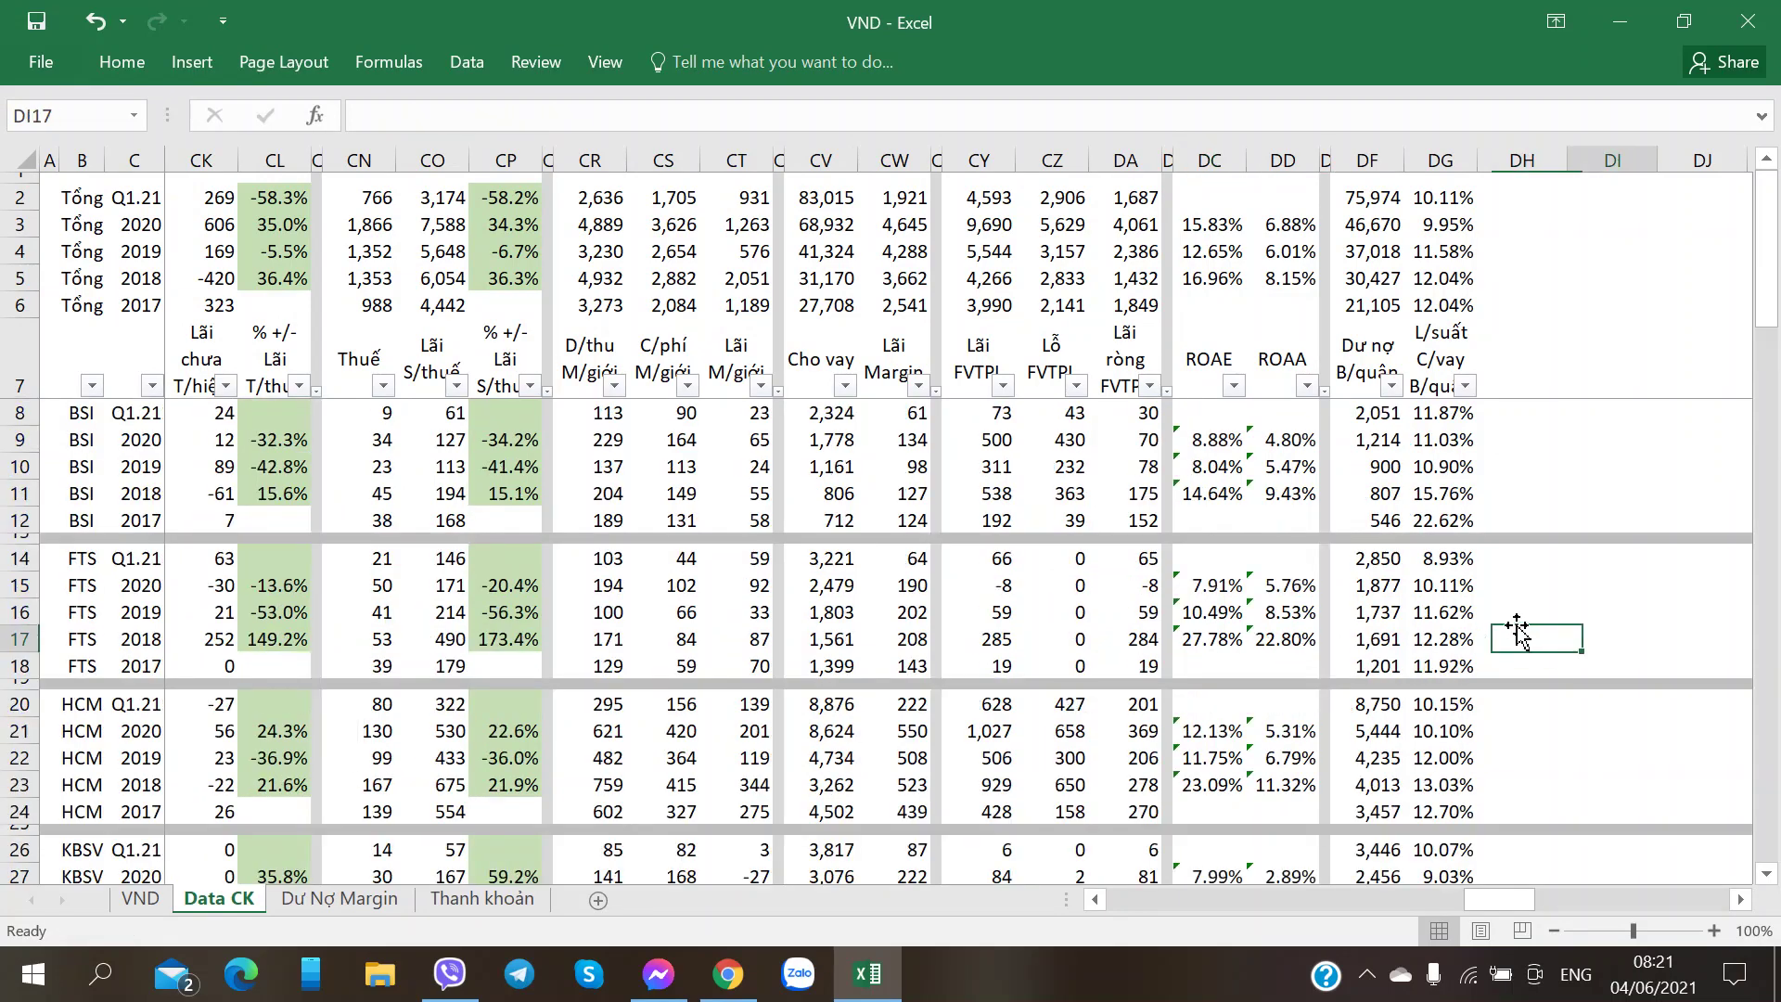
{"action": "key", "text": "Left"}
{"action": "key", "text": "Left"}
{"action": "key", "text": "Left"}
{"action": "key", "text": "Left"}
{"action": "key", "text": "Left"}
{"action": "key", "text": "Left"}
{"action": "key", "text": "Left"}
{"action": "key", "text": "Left"}
{"action": "key", "text": "Left"}
{"action": "key", "text": "Left"}
{"action": "key", "text": "Left"}
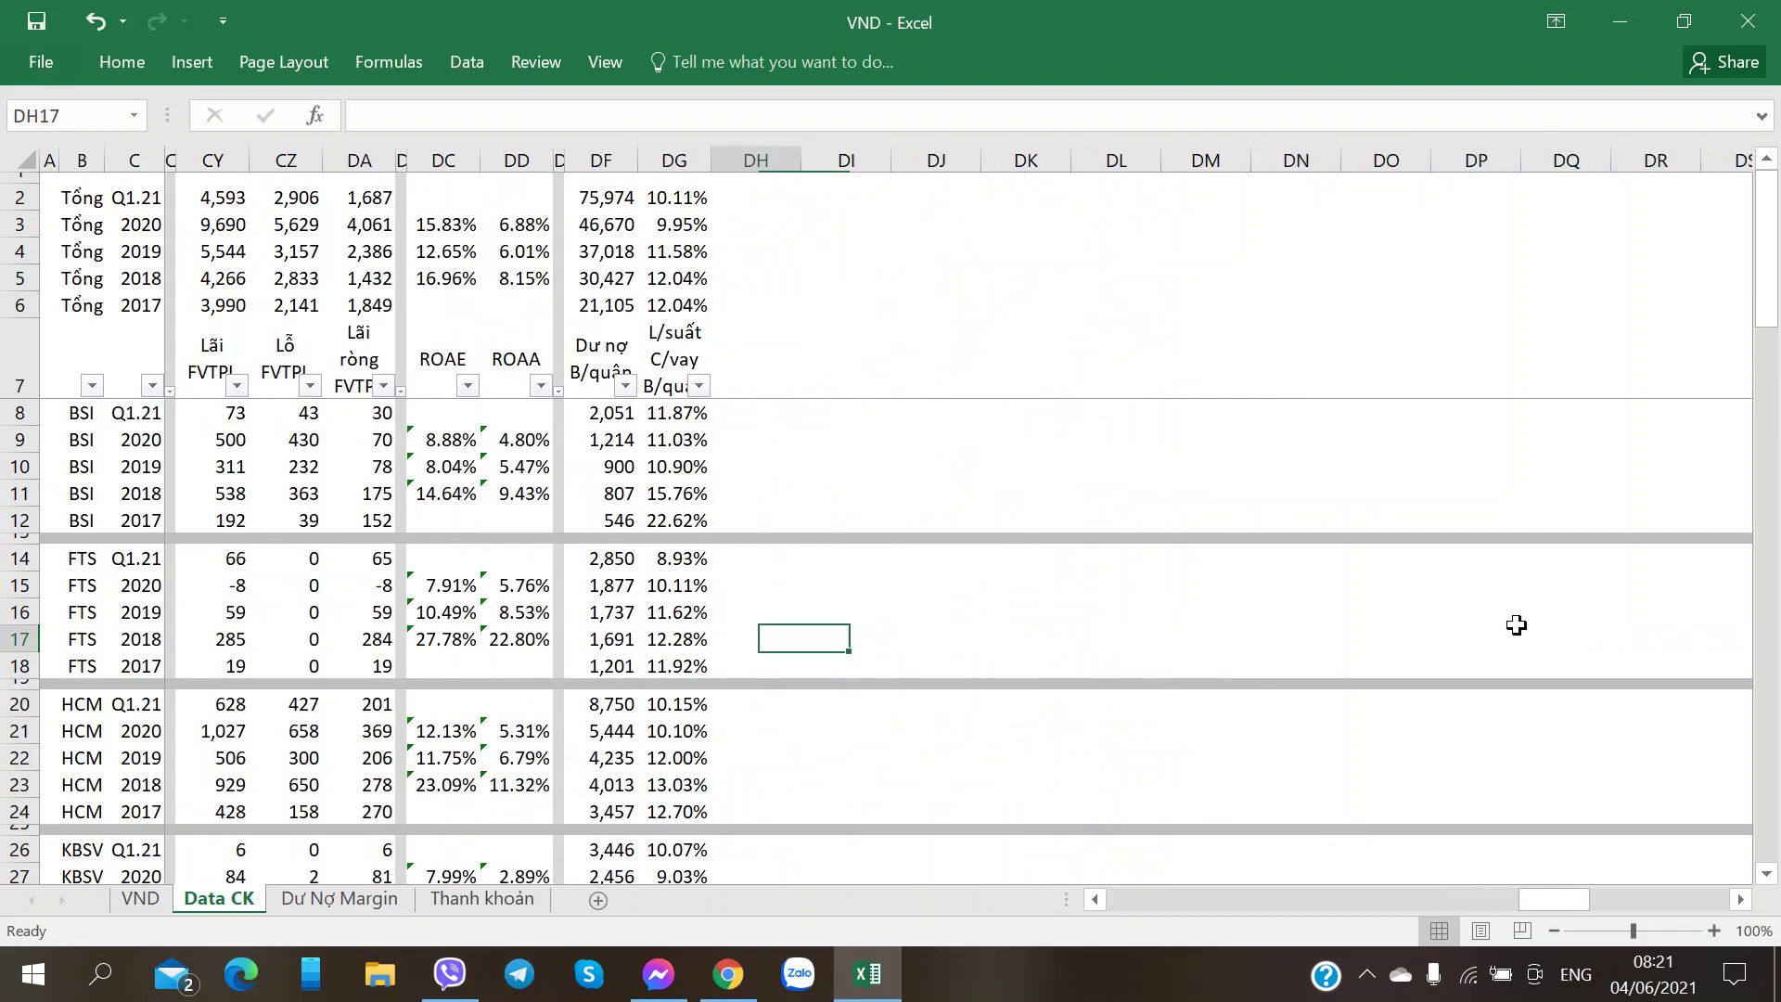
{"action": "key", "text": "Right"}
{"action": "key", "text": "Right"}
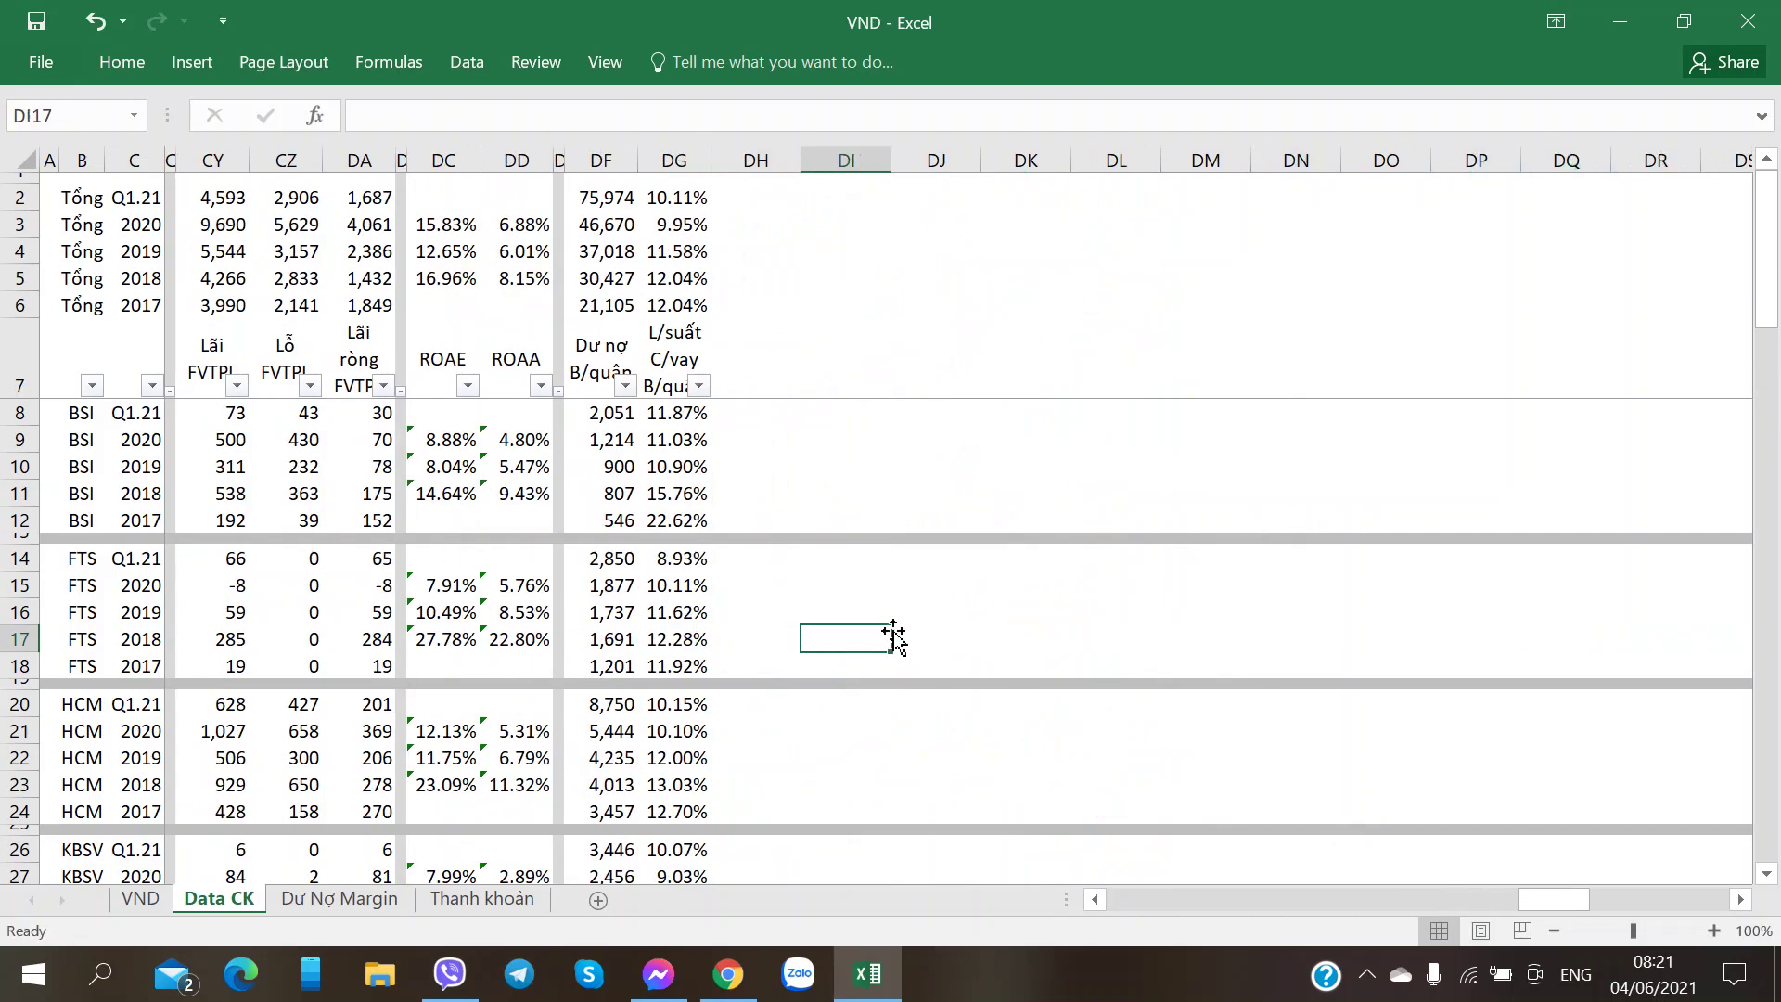
{"action": "left_click", "coordinate": [938, 597]}
{"action": "left_click", "coordinate": [817, 612]}
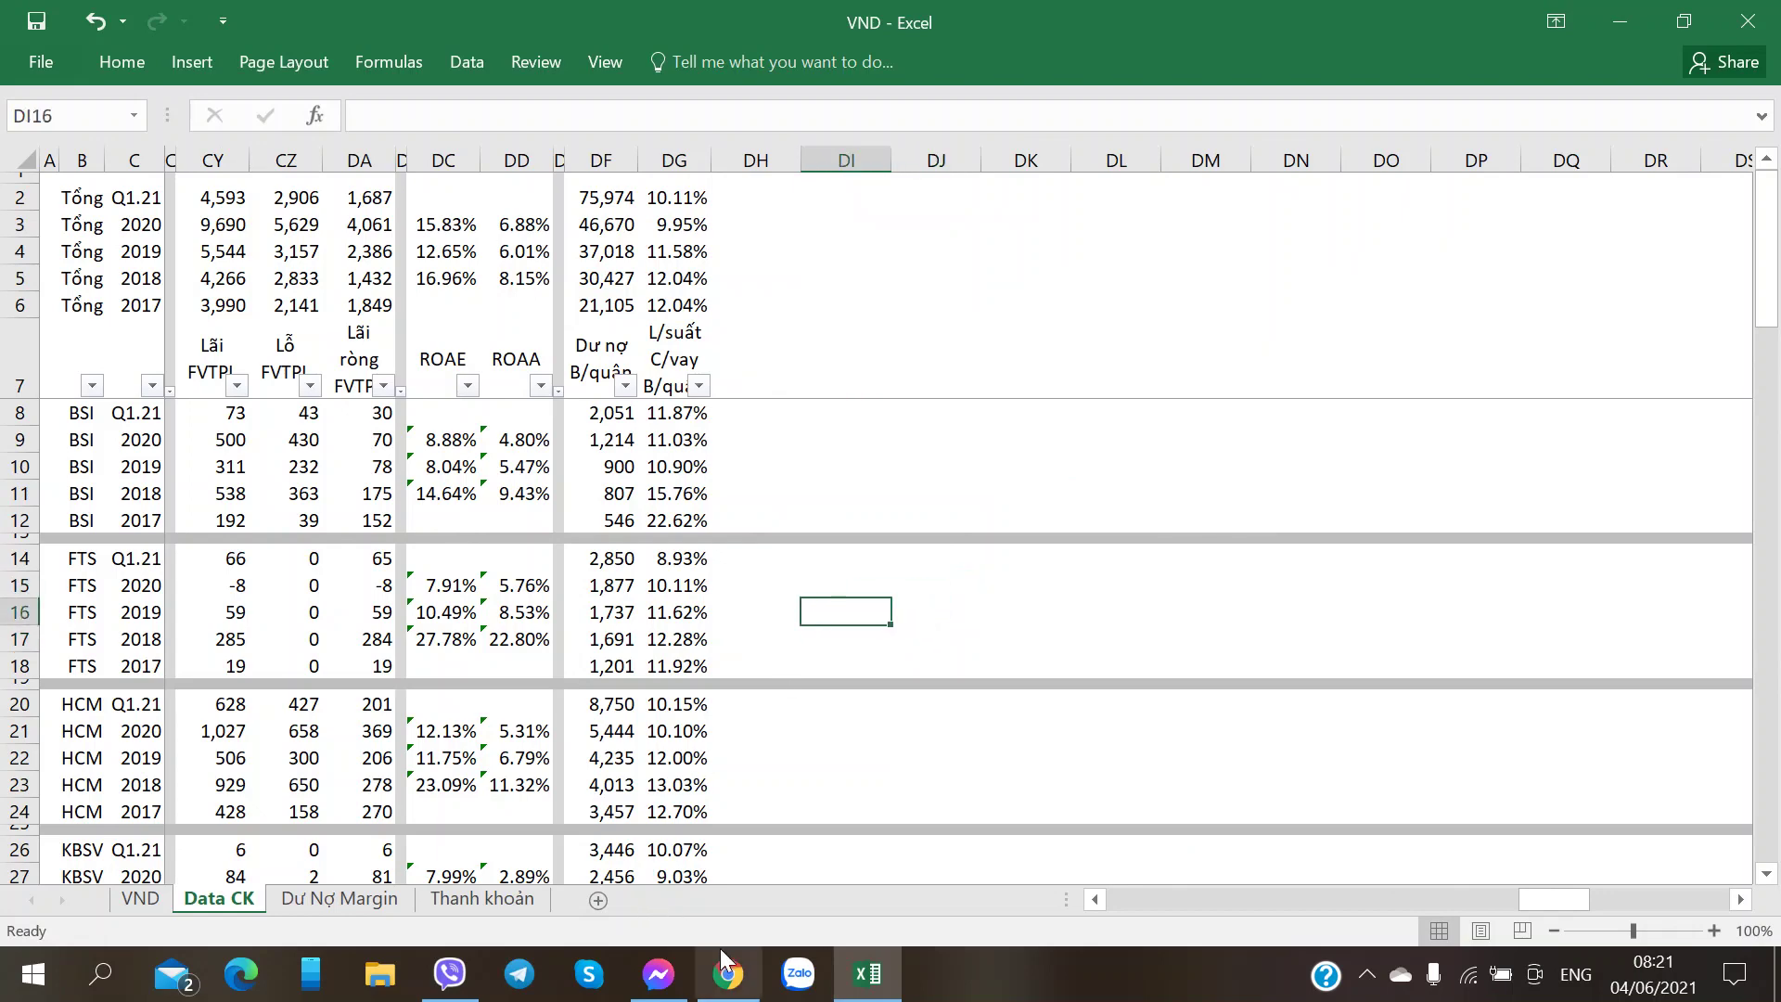
- Glance back at page 68 of the report, then examine the Data CK figures by period for TCBS, TVSI, VCI and VND
{"action": "left_click", "coordinate": [726, 976]}
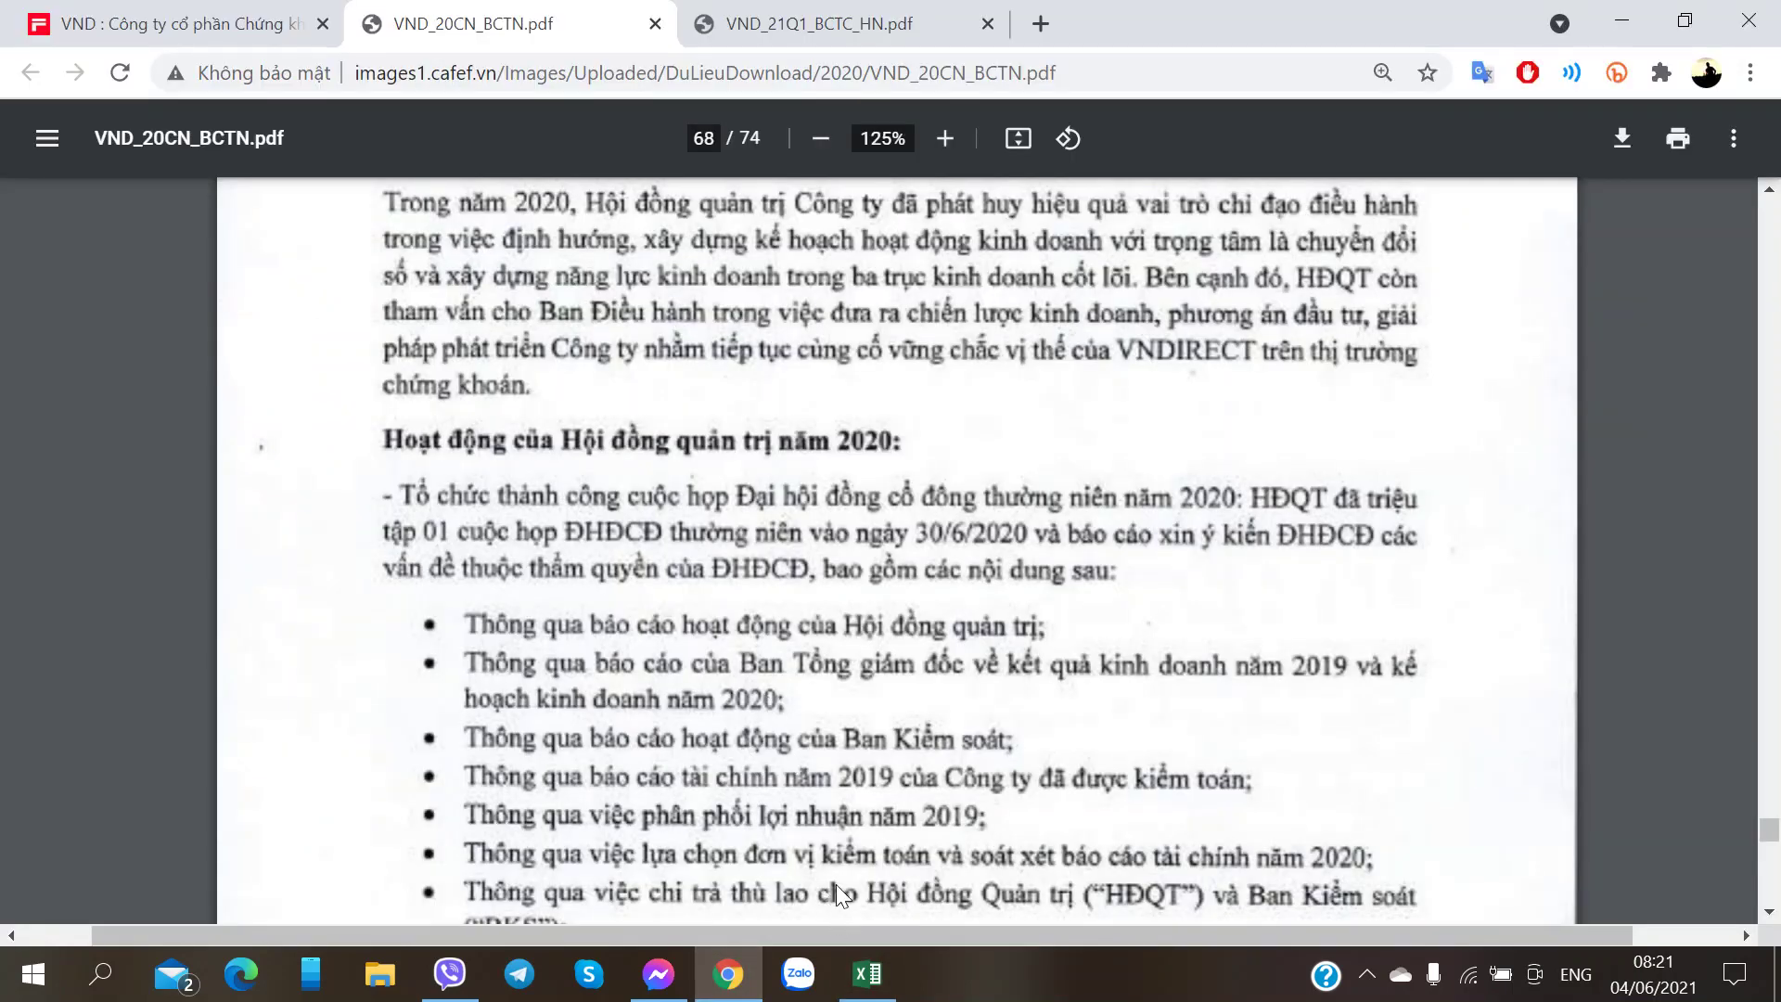
{"action": "scroll", "coordinate": [809, 783], "scroll_direction": "down", "scroll_amount": 2}
{"action": "key", "text": "alt+Tab"}
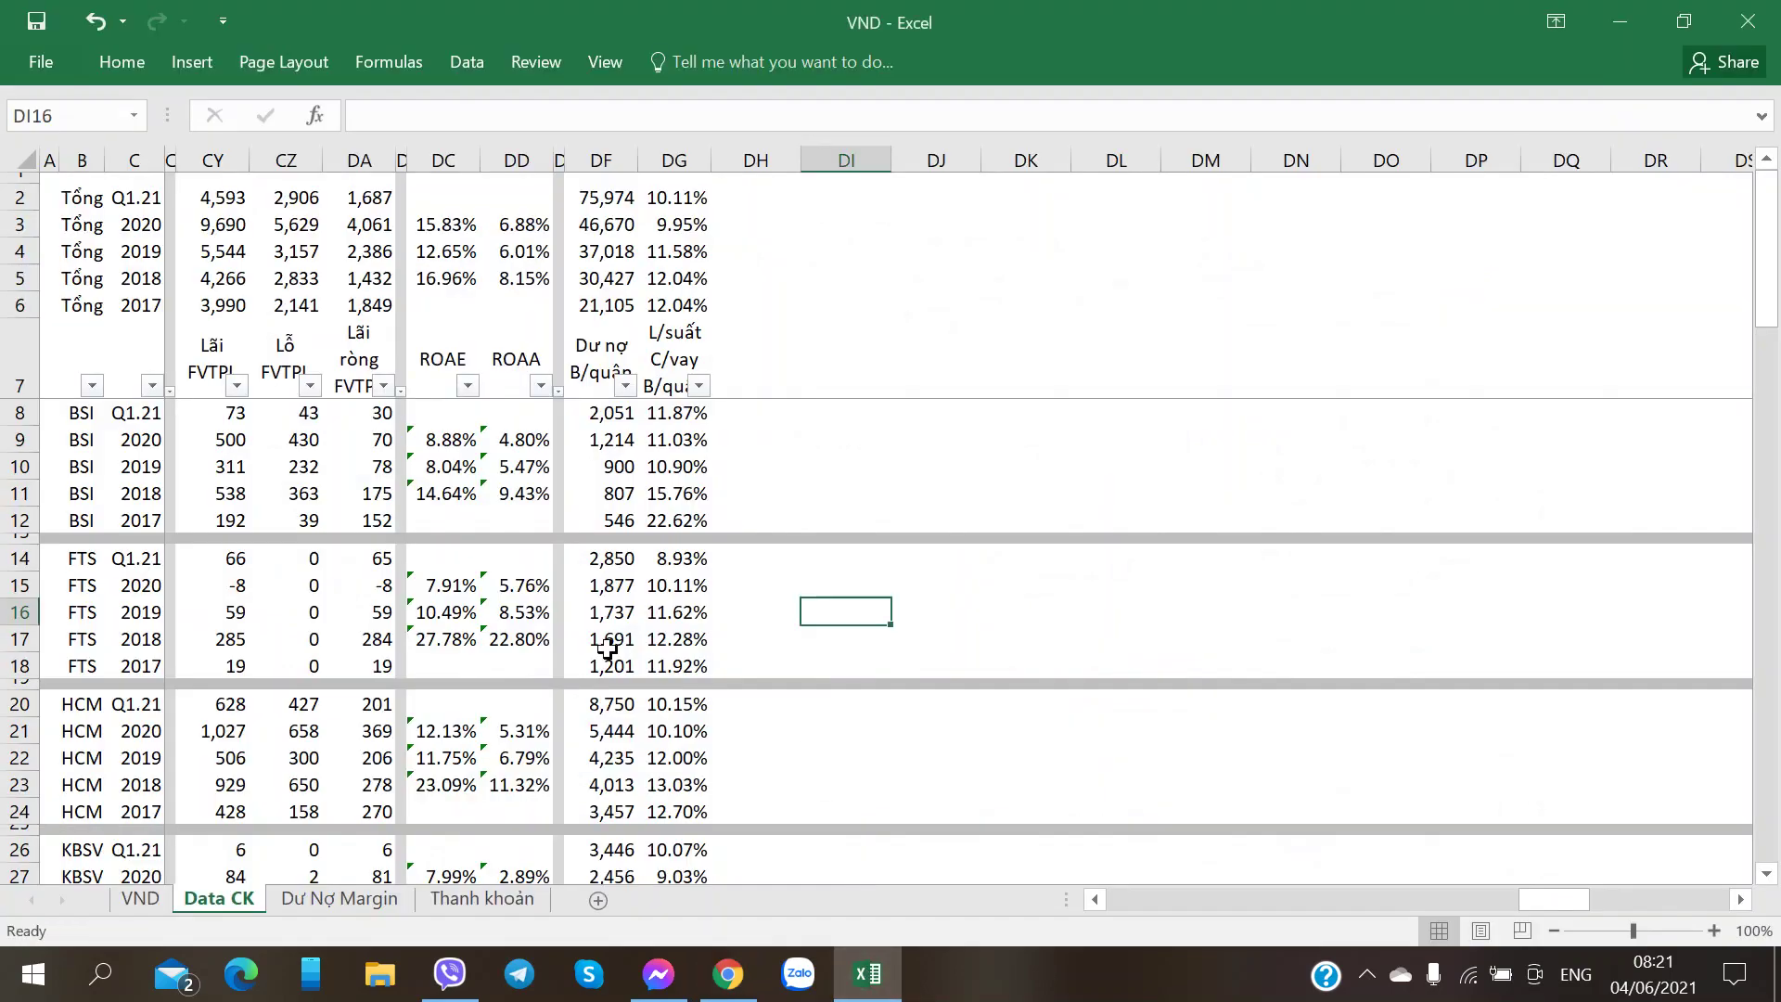
{"action": "scroll", "coordinate": [377, 729], "scroll_direction": "down", "scroll_amount": 18}
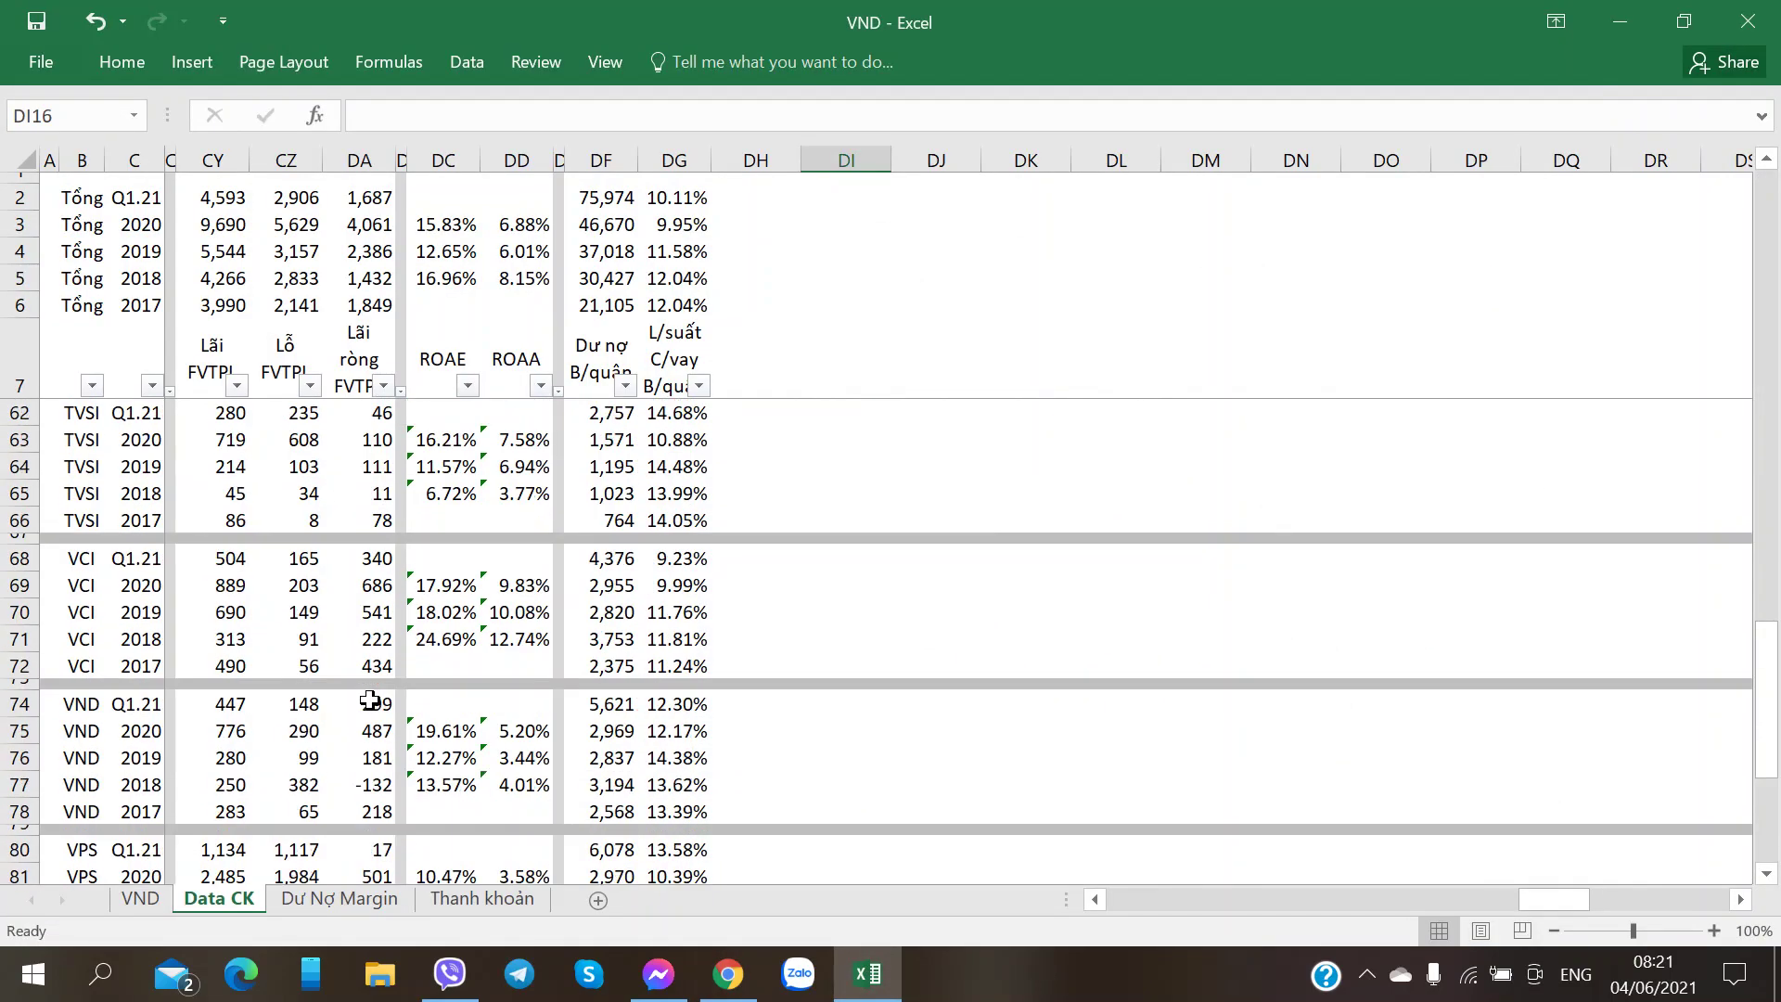
{"action": "scroll", "coordinate": [370, 700], "scroll_direction": "up", "scroll_amount": 2}
{"action": "left_click", "coordinate": [84, 640]}
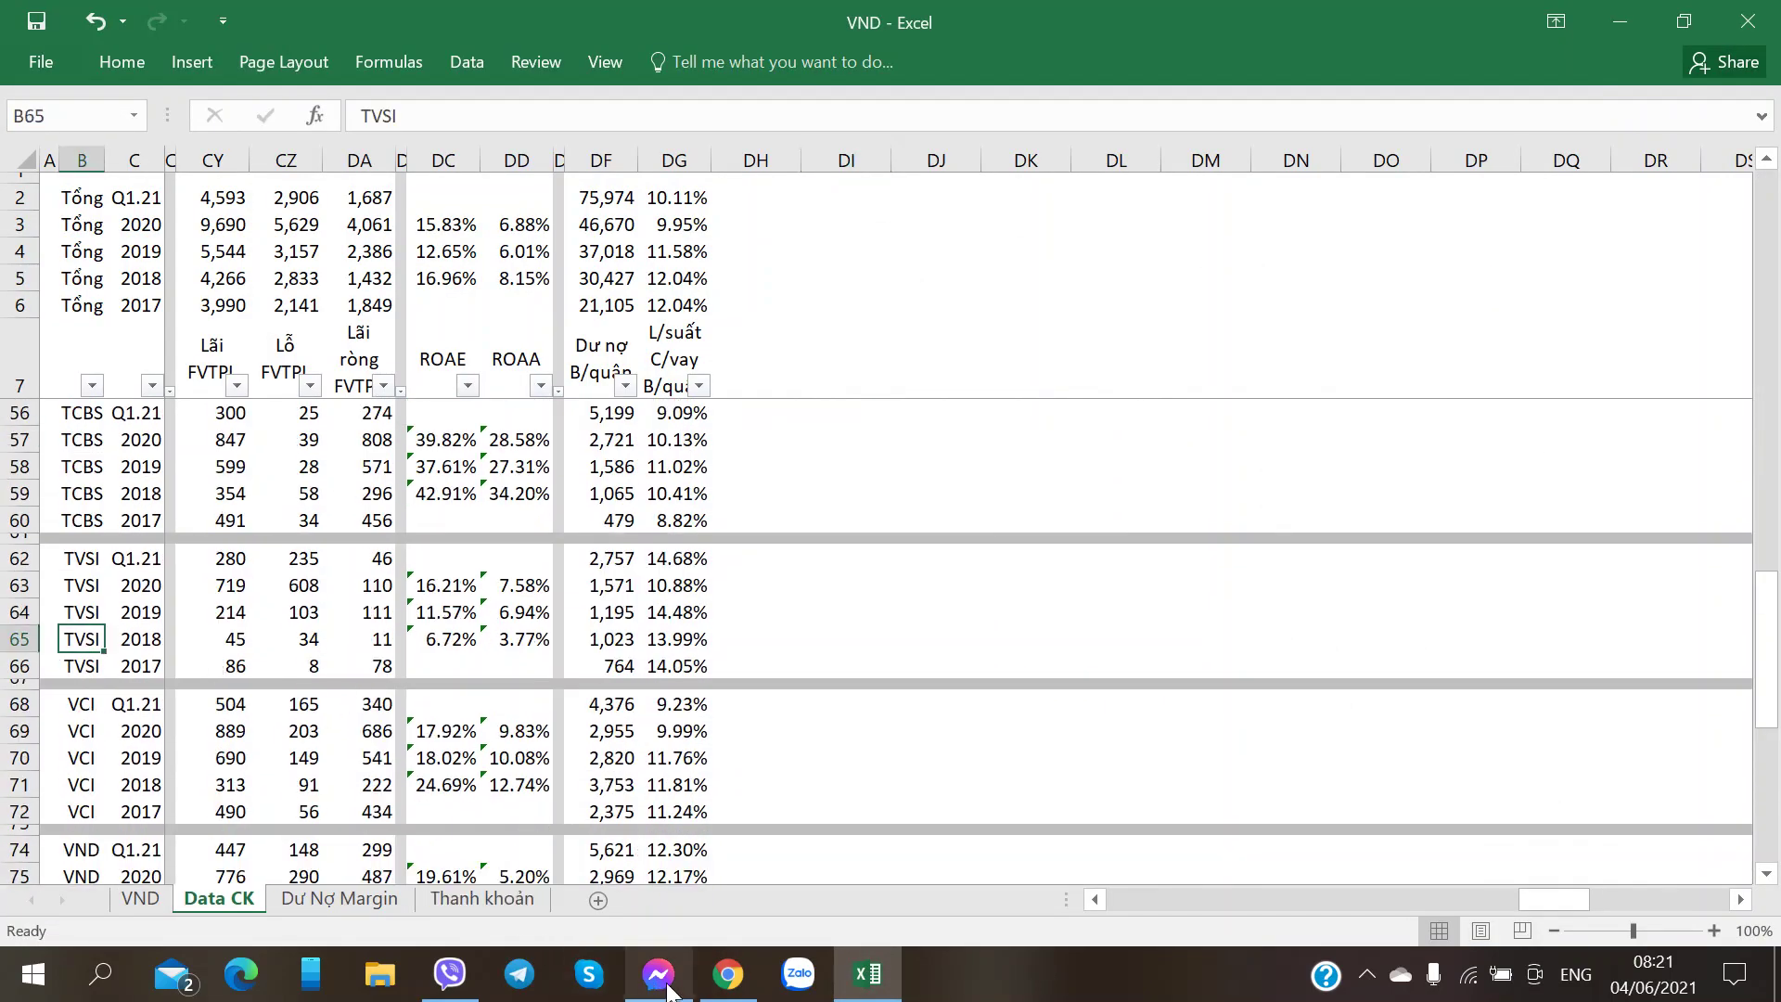
- Switch to the annual report in Chrome and read the rest of page 68 on the items approved at the 2020 shareholders' meeting
{"action": "left_click", "coordinate": [728, 974]}
{"action": "scroll", "coordinate": [571, 698], "scroll_direction": "down", "scroll_amount": 2}
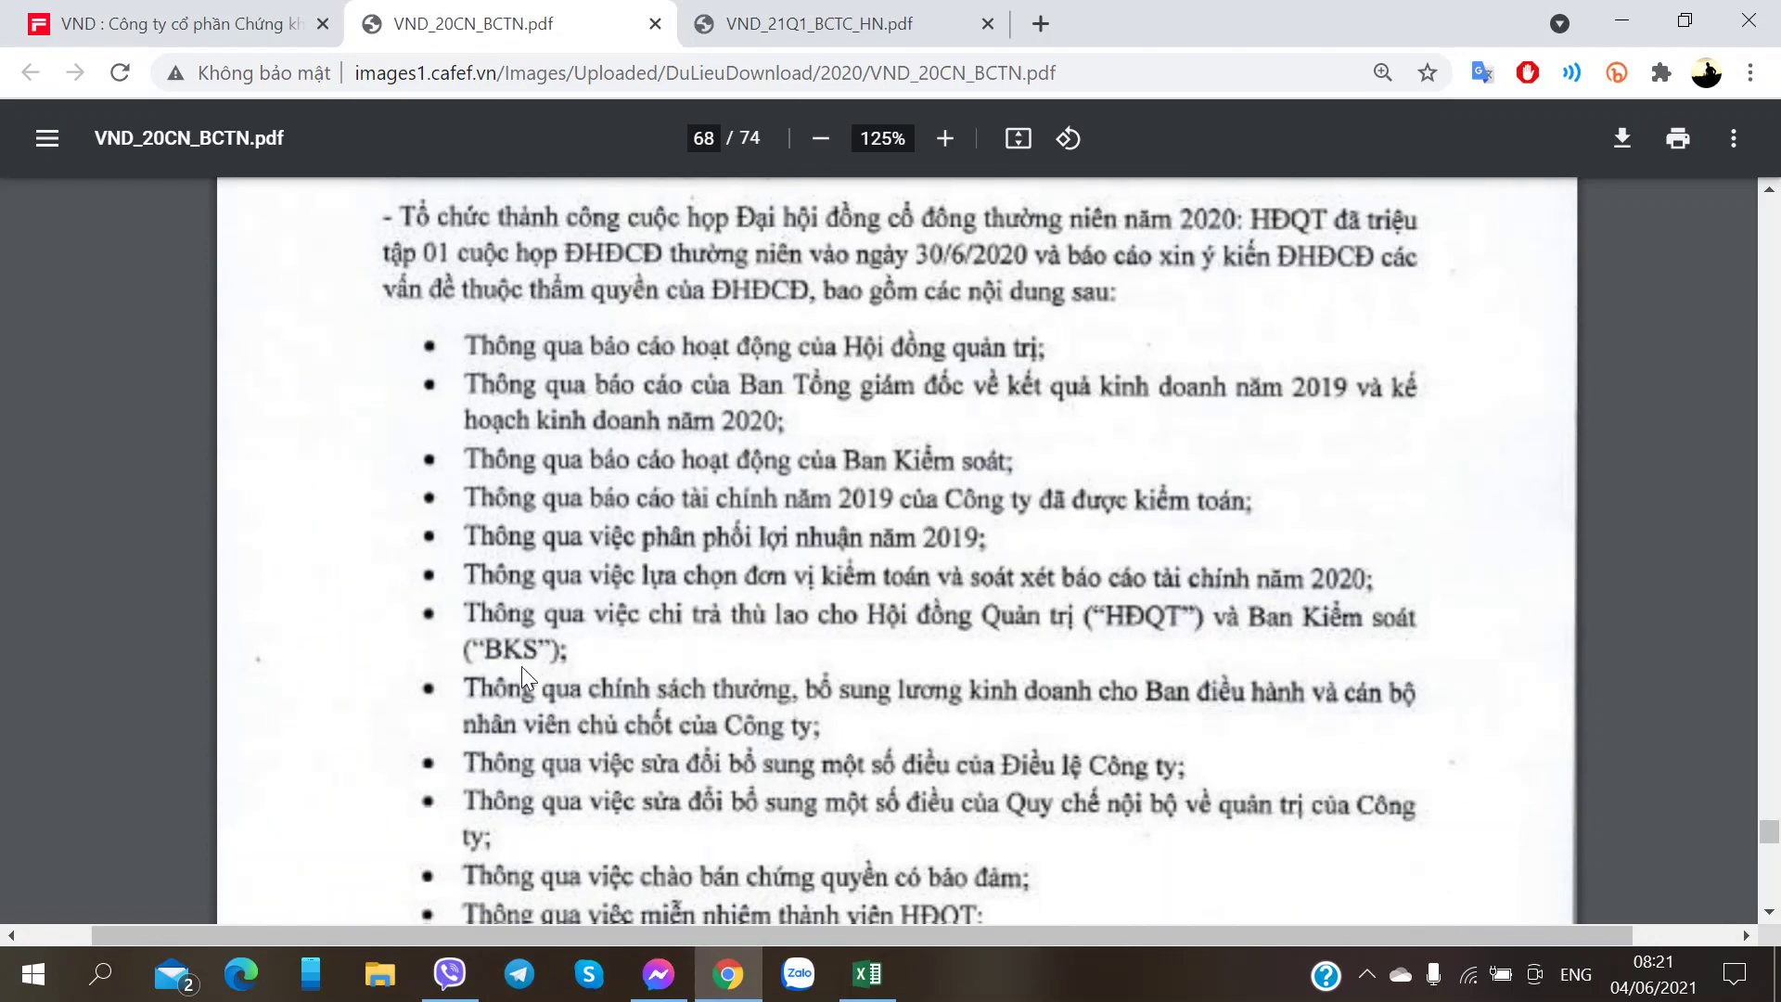
{"action": "scroll", "coordinate": [519, 640], "scroll_direction": "down", "scroll_amount": 4}
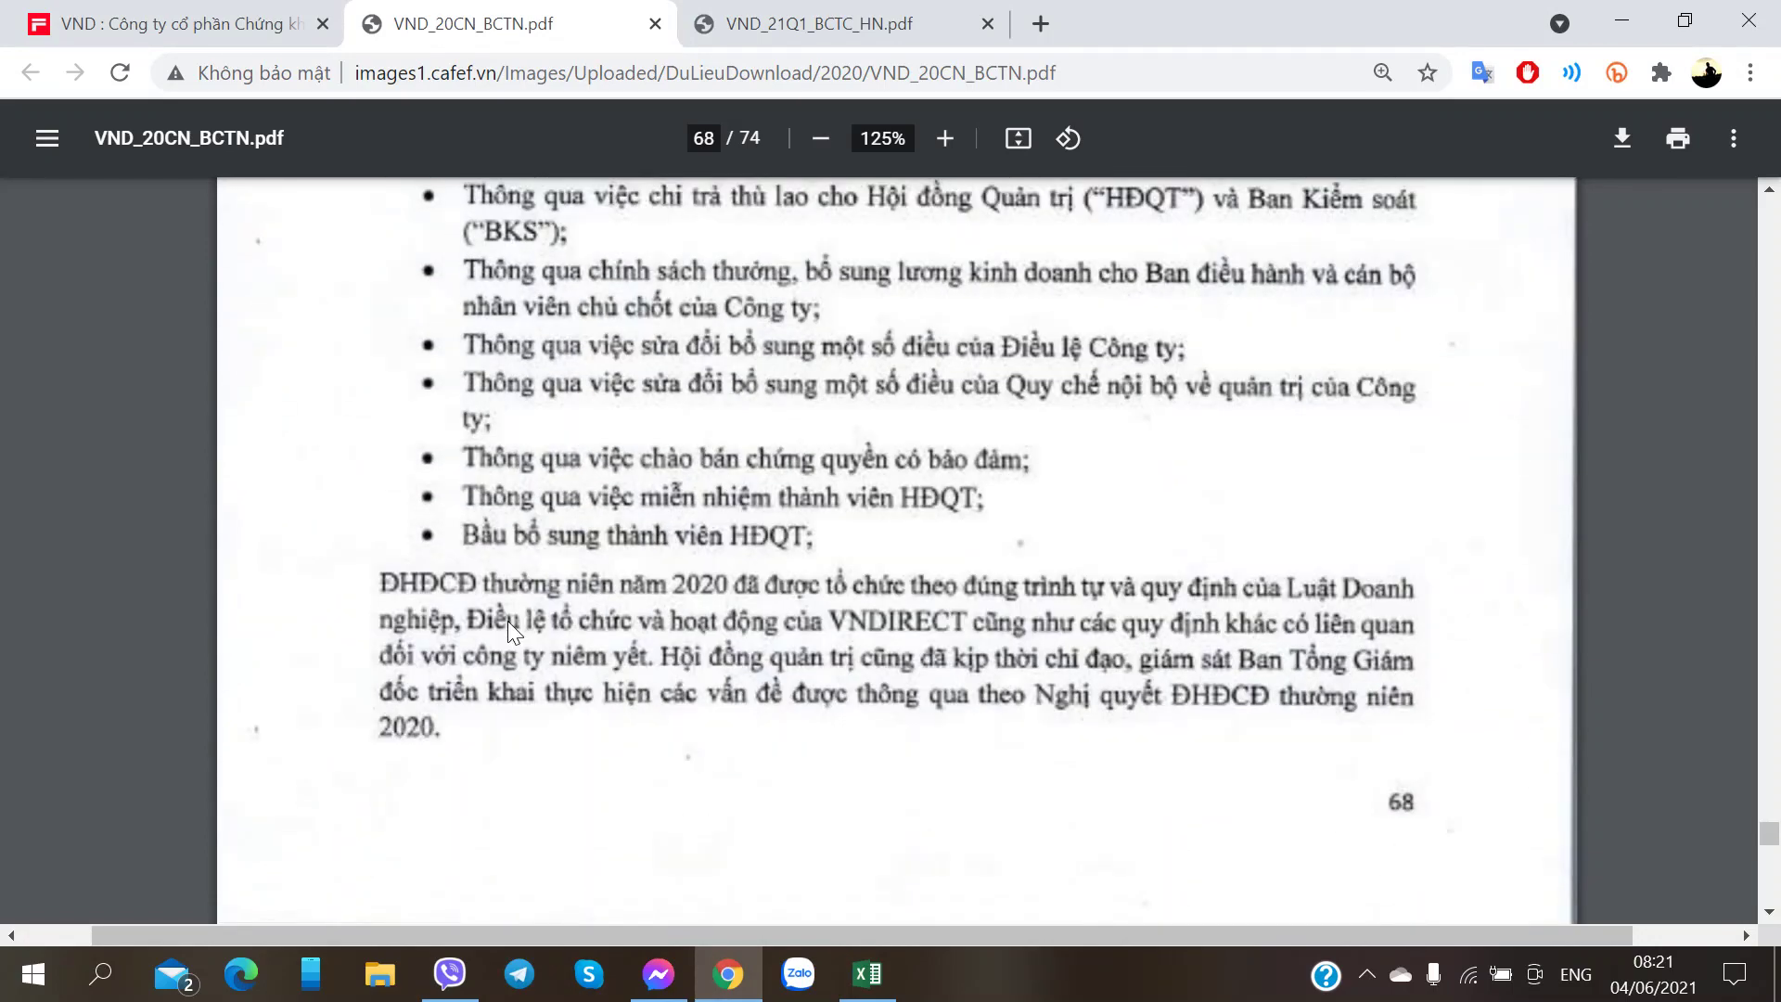
- Read the table of 2020 board resolutions and decisions on page 69, including the general director and chief accountant changes
{"action": "scroll", "coordinate": [508, 621], "scroll_direction": "down", "scroll_amount": 10}
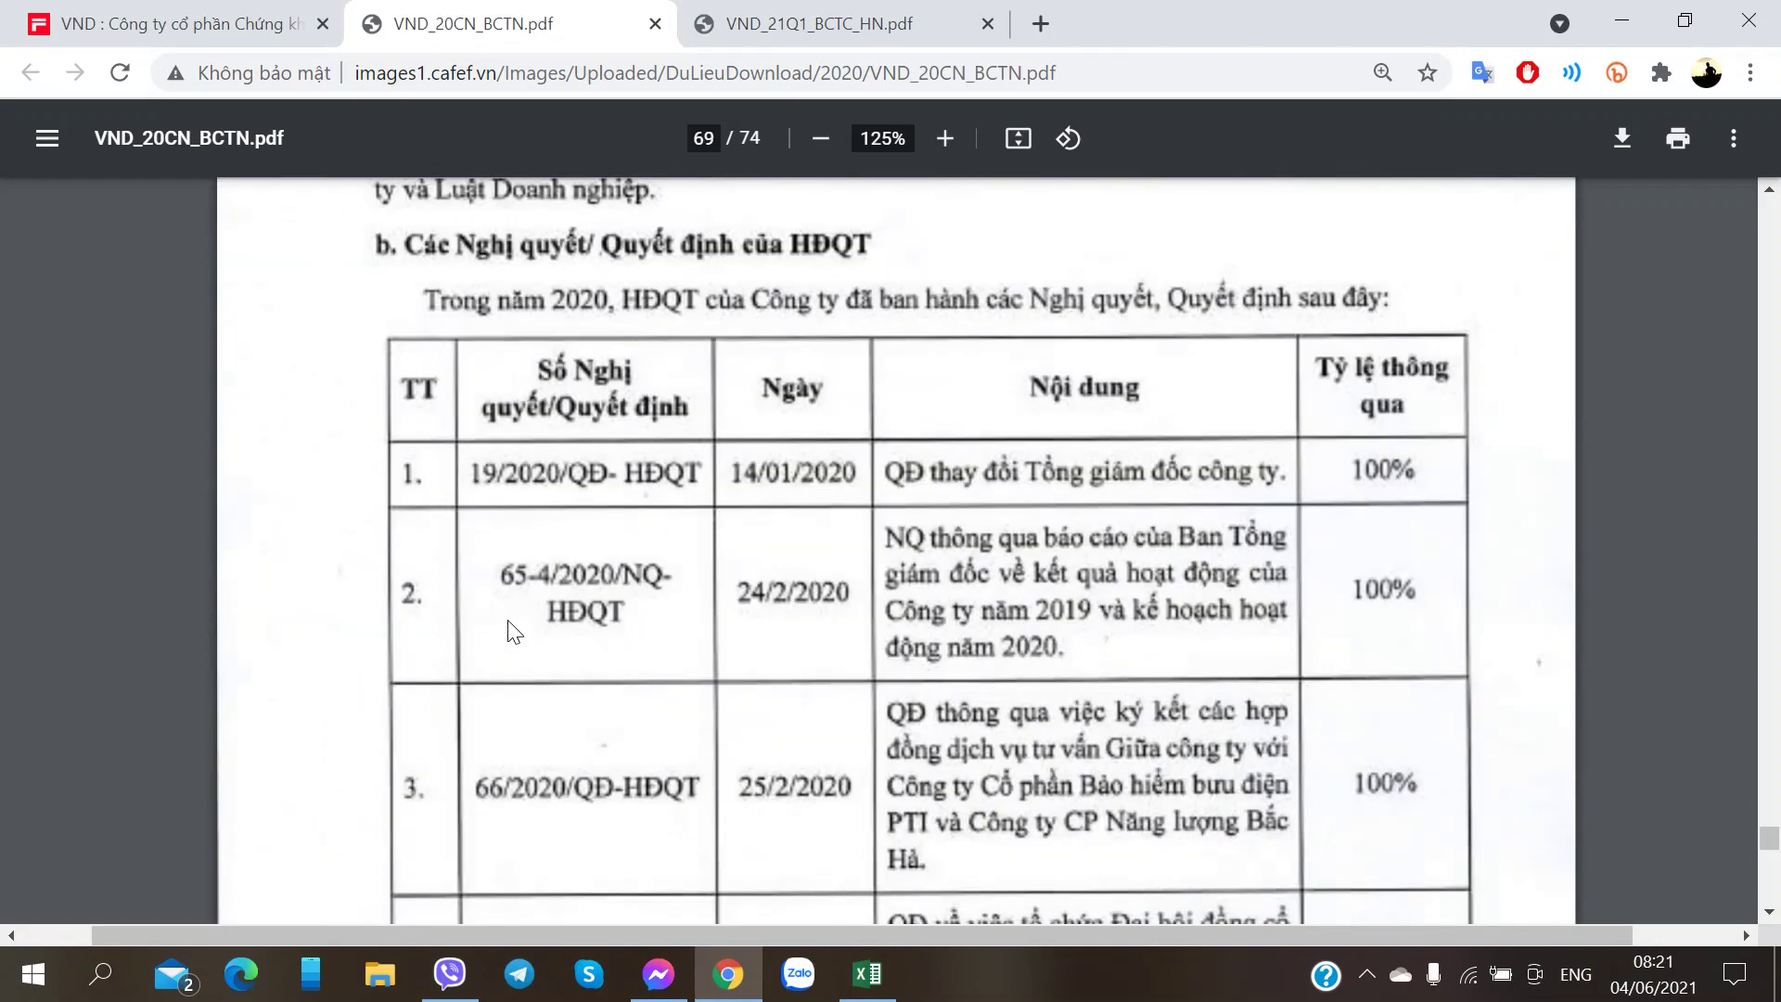
{"action": "scroll", "coordinate": [508, 622], "scroll_direction": "down", "scroll_amount": 8}
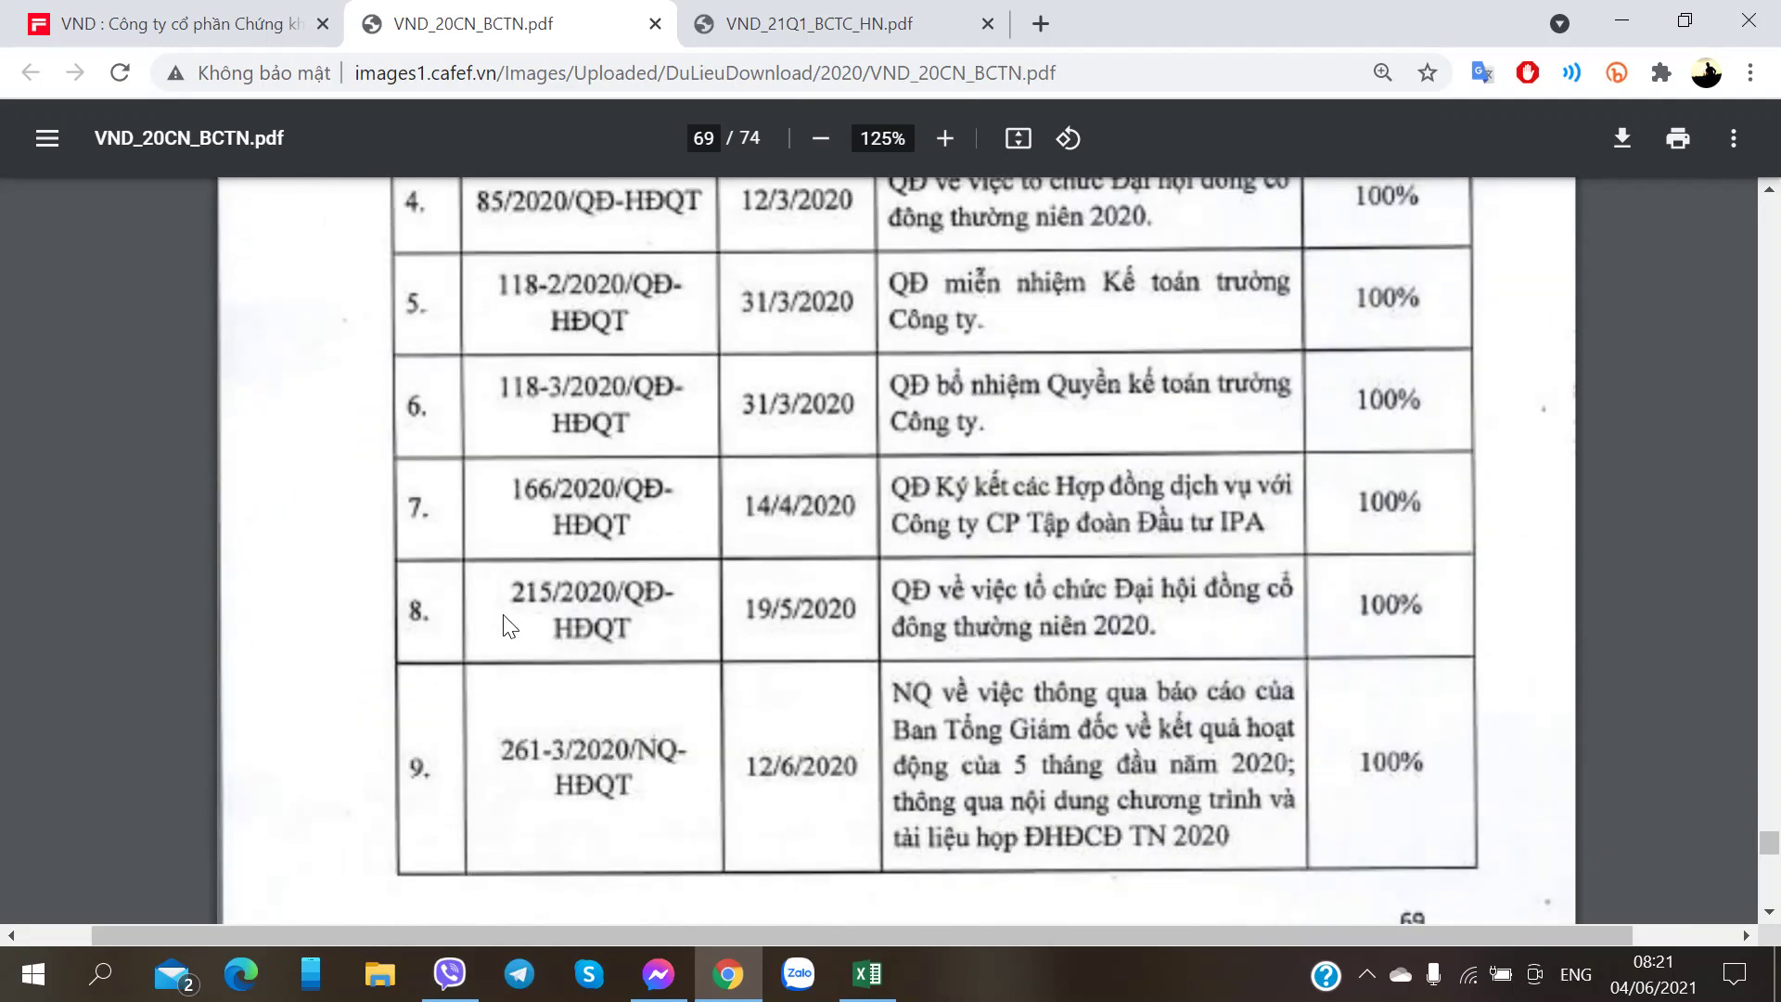
{"action": "scroll", "coordinate": [503, 616], "scroll_direction": "up", "scroll_amount": 7}
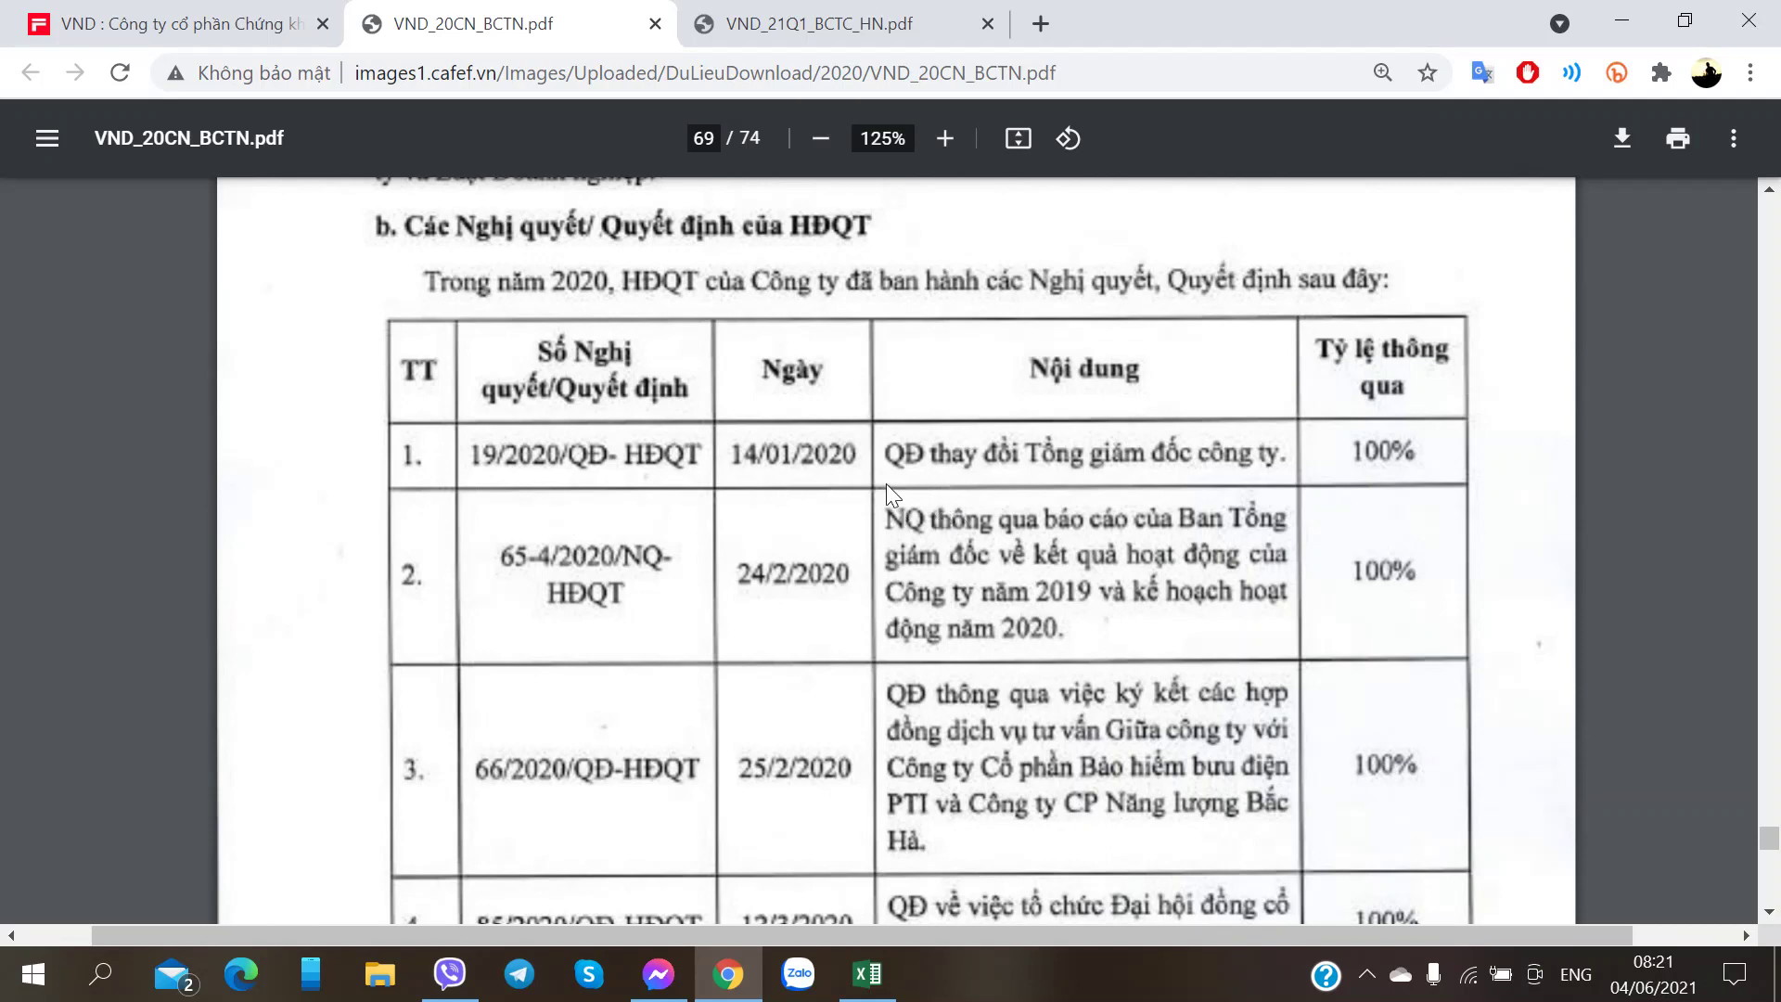
{"action": "scroll", "coordinate": [1006, 569], "scroll_direction": "down", "scroll_amount": 3}
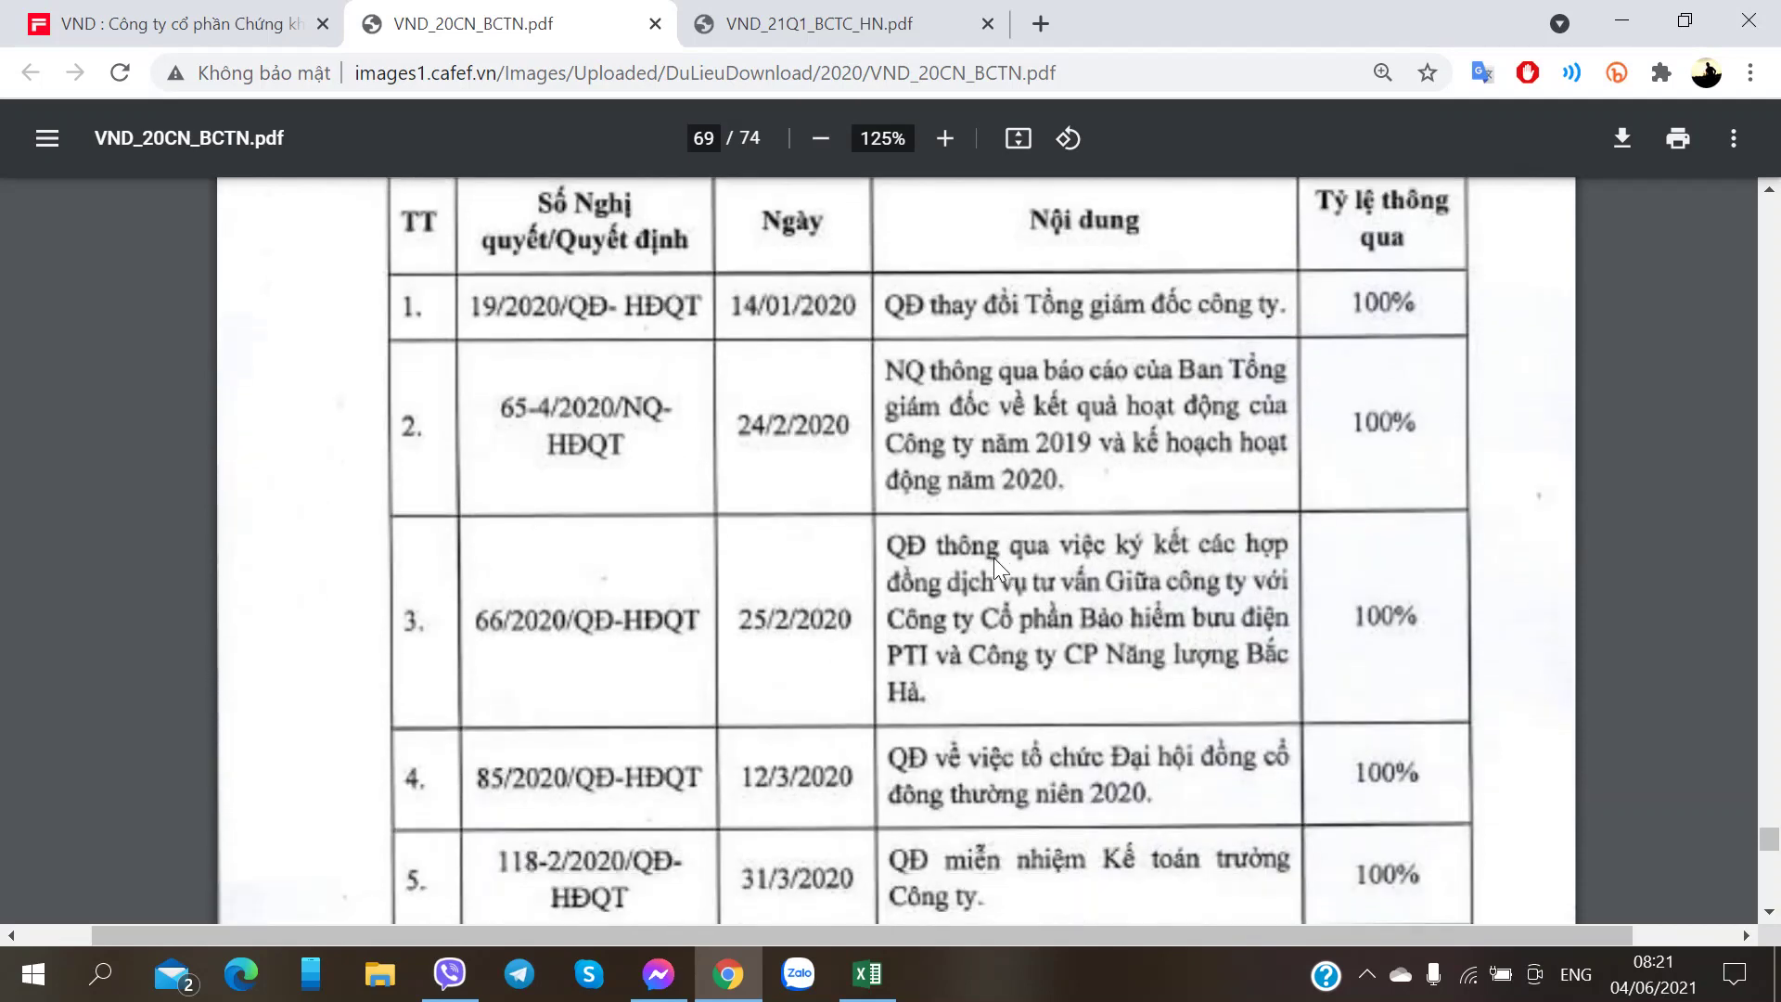
{"action": "scroll", "coordinate": [987, 516], "scroll_direction": "up", "scroll_amount": 2}
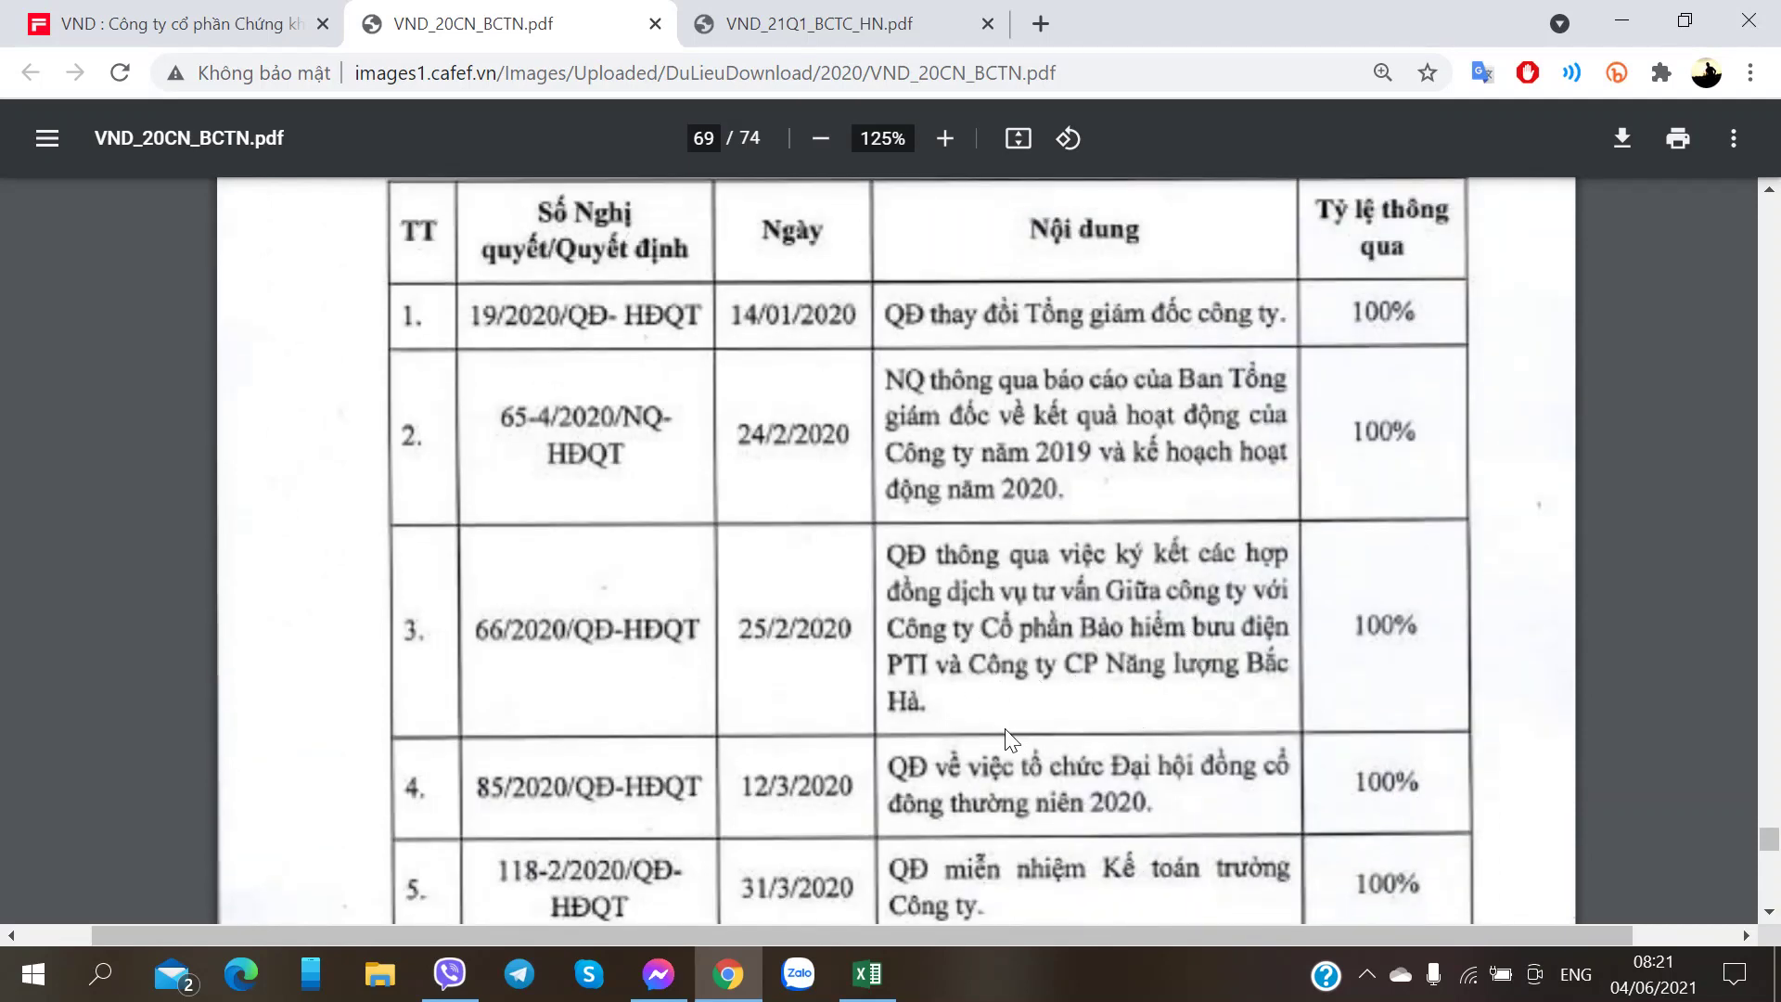
{"action": "scroll", "coordinate": [1005, 732], "scroll_direction": "down", "scroll_amount": 5}
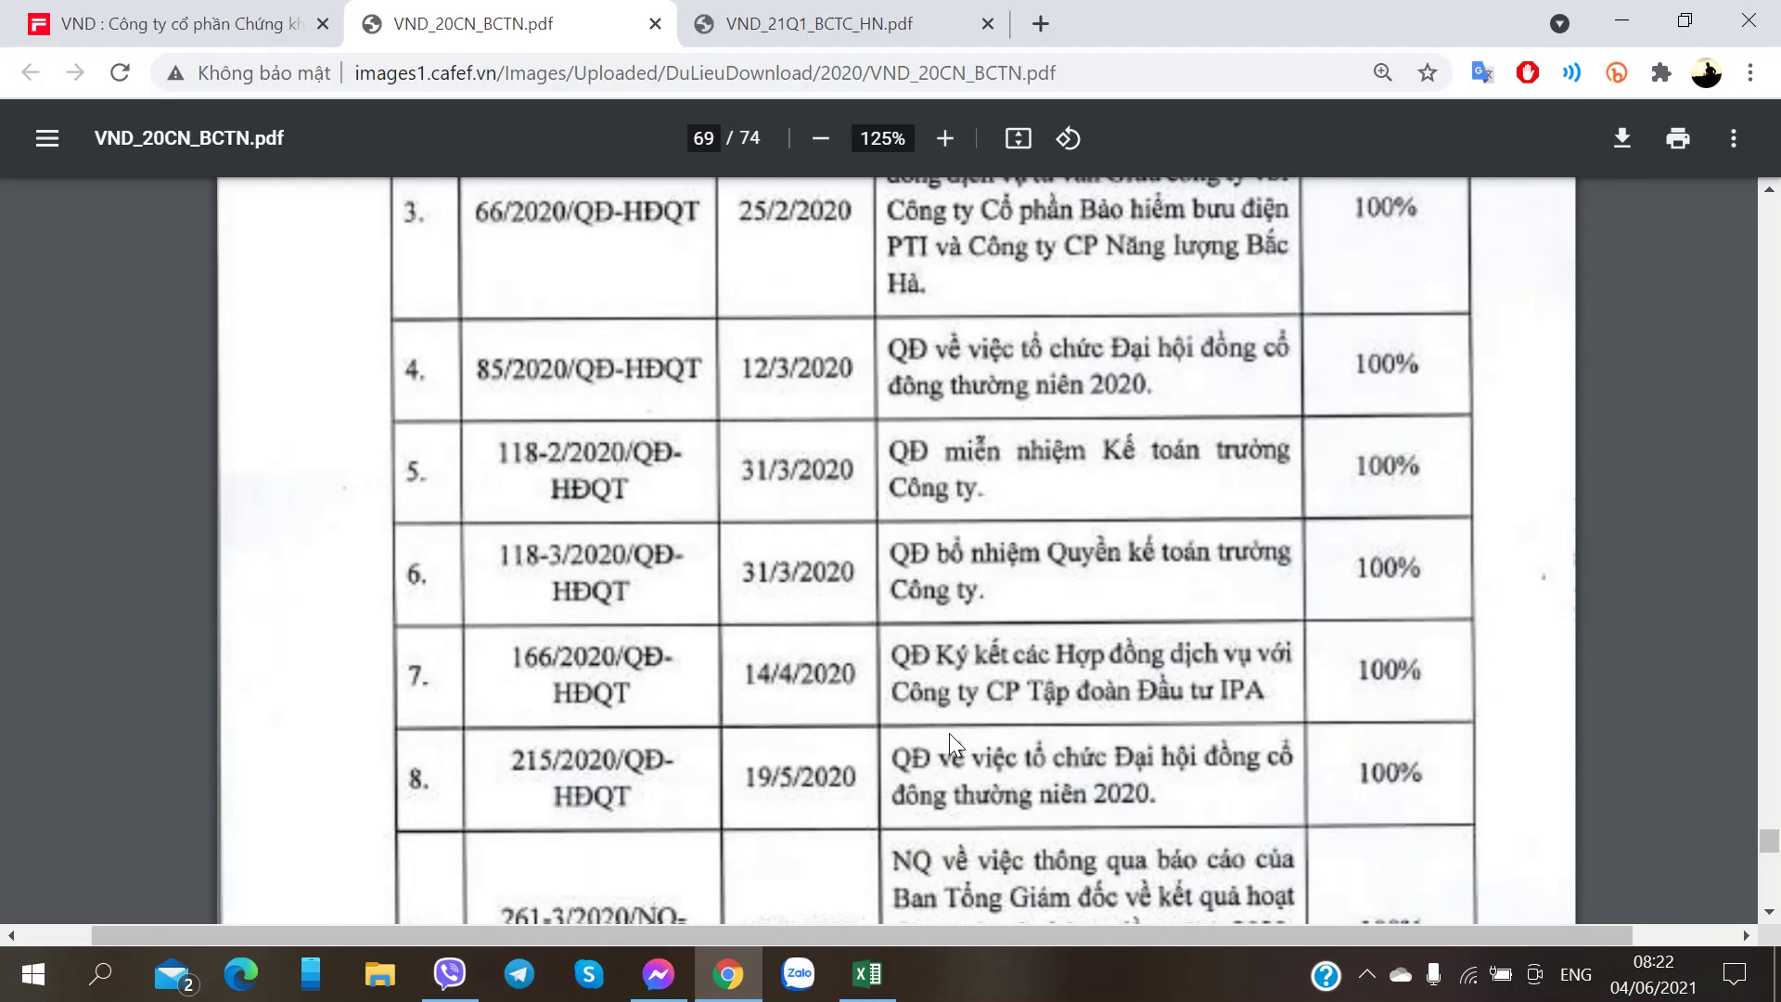
- In cell C208 of the workbook's VND sheet, enter the note "Năm 2020 - Thay Tổng giám đốc và Kế toán trưởng"
{"action": "left_click", "coordinate": [867, 974]}
{"action": "left_click", "coordinate": [140, 899]}
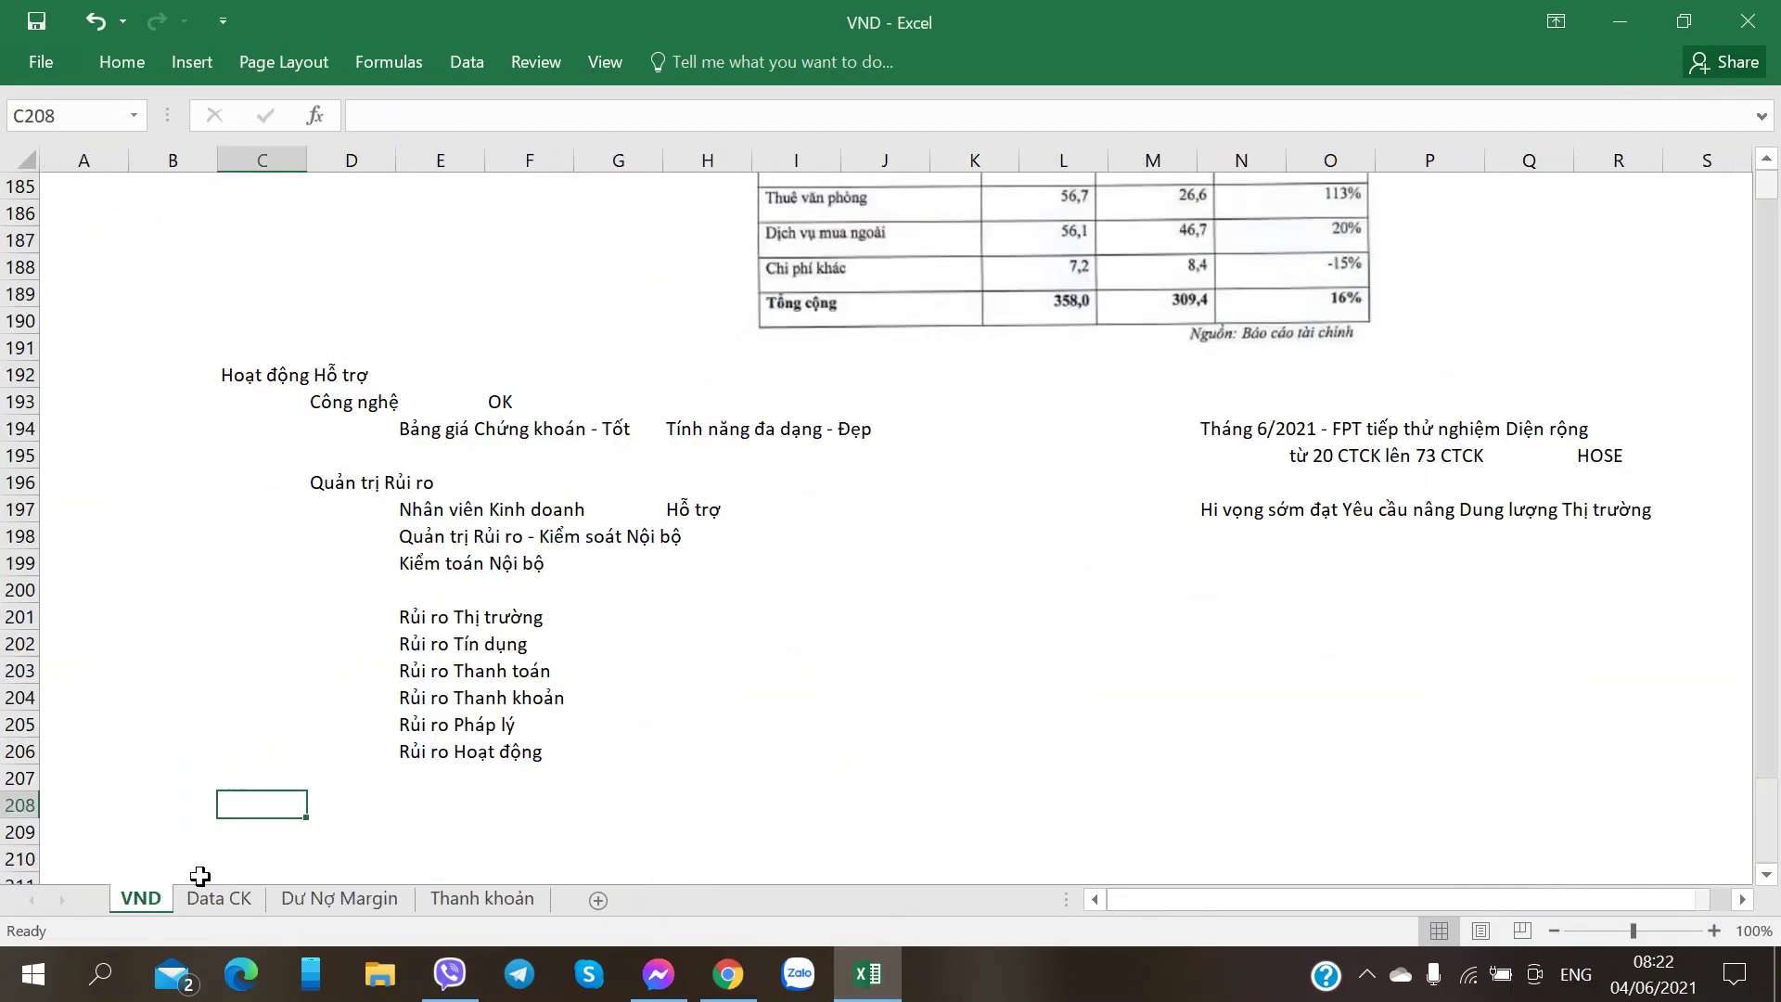
{"action": "scroll", "coordinate": [531, 726], "scroll_direction": "down", "scroll_amount": 1}
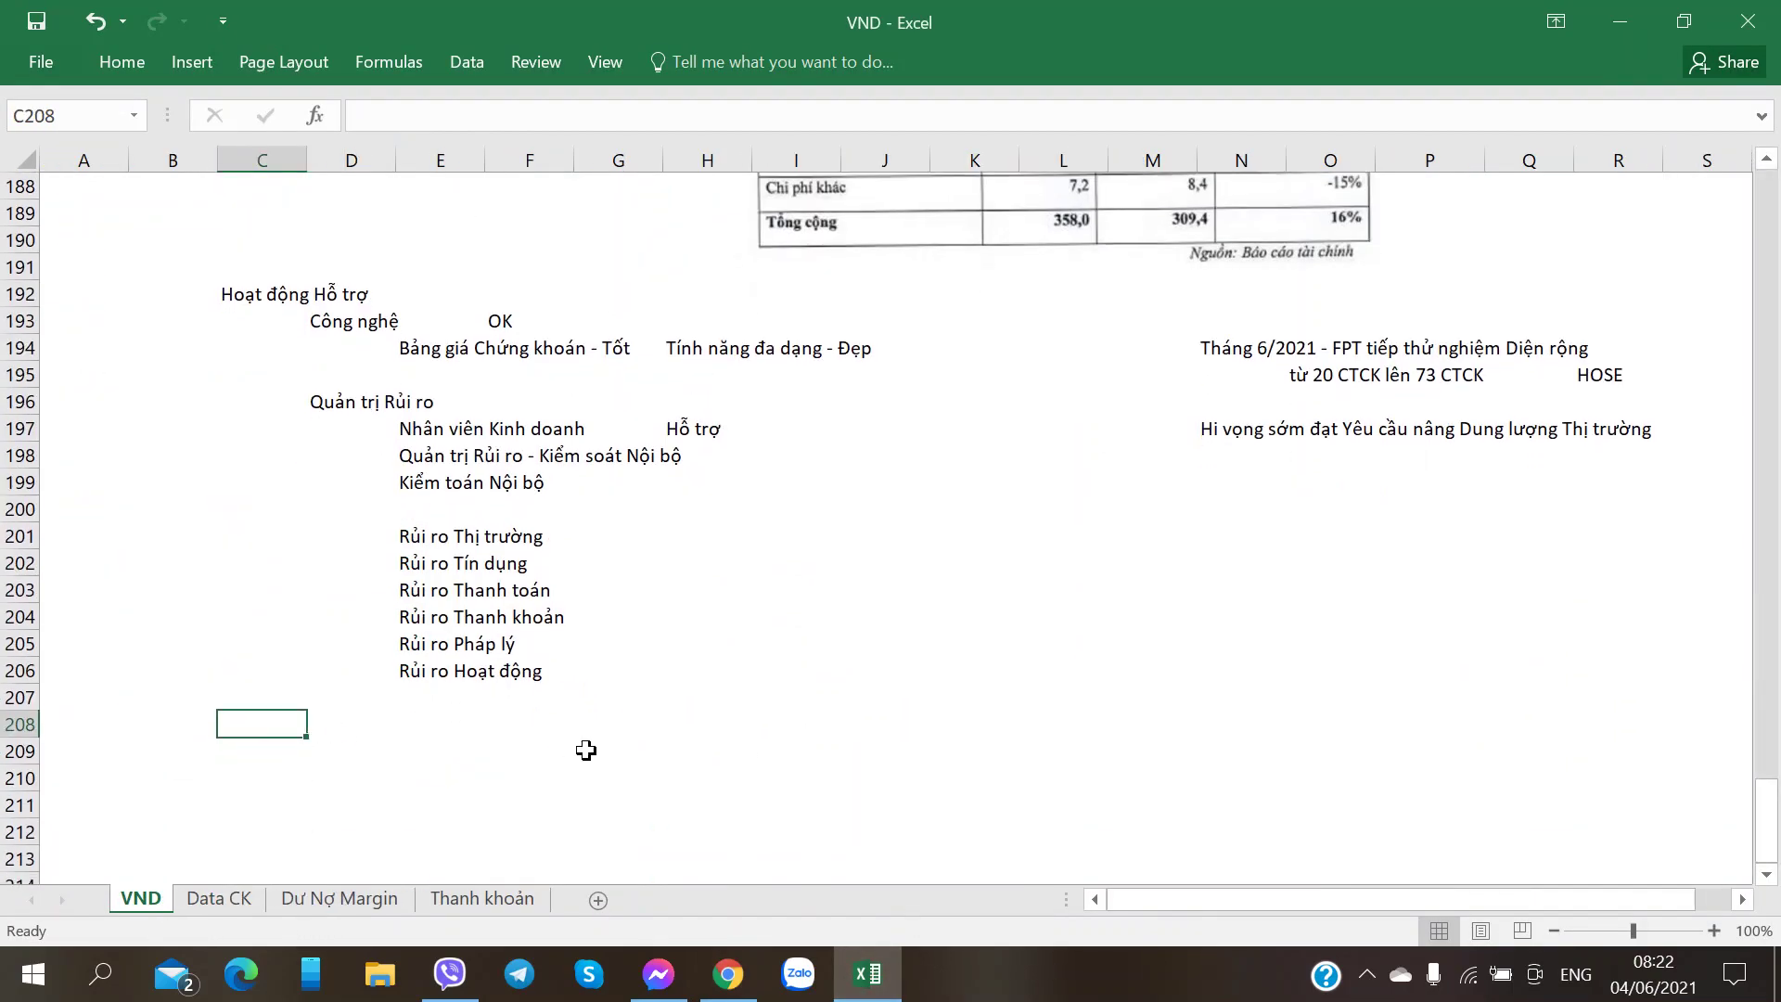
{"action": "type", "text": "nam 2"}
{"action": "key", "text": "BackSpace"}
{"action": "key", "text": "BackSpace"}
{"action": "key", "text": "BackSpace"}
{"action": "key", "text": "BackSpace"}
{"action": "key", "text": "BackSpace"}
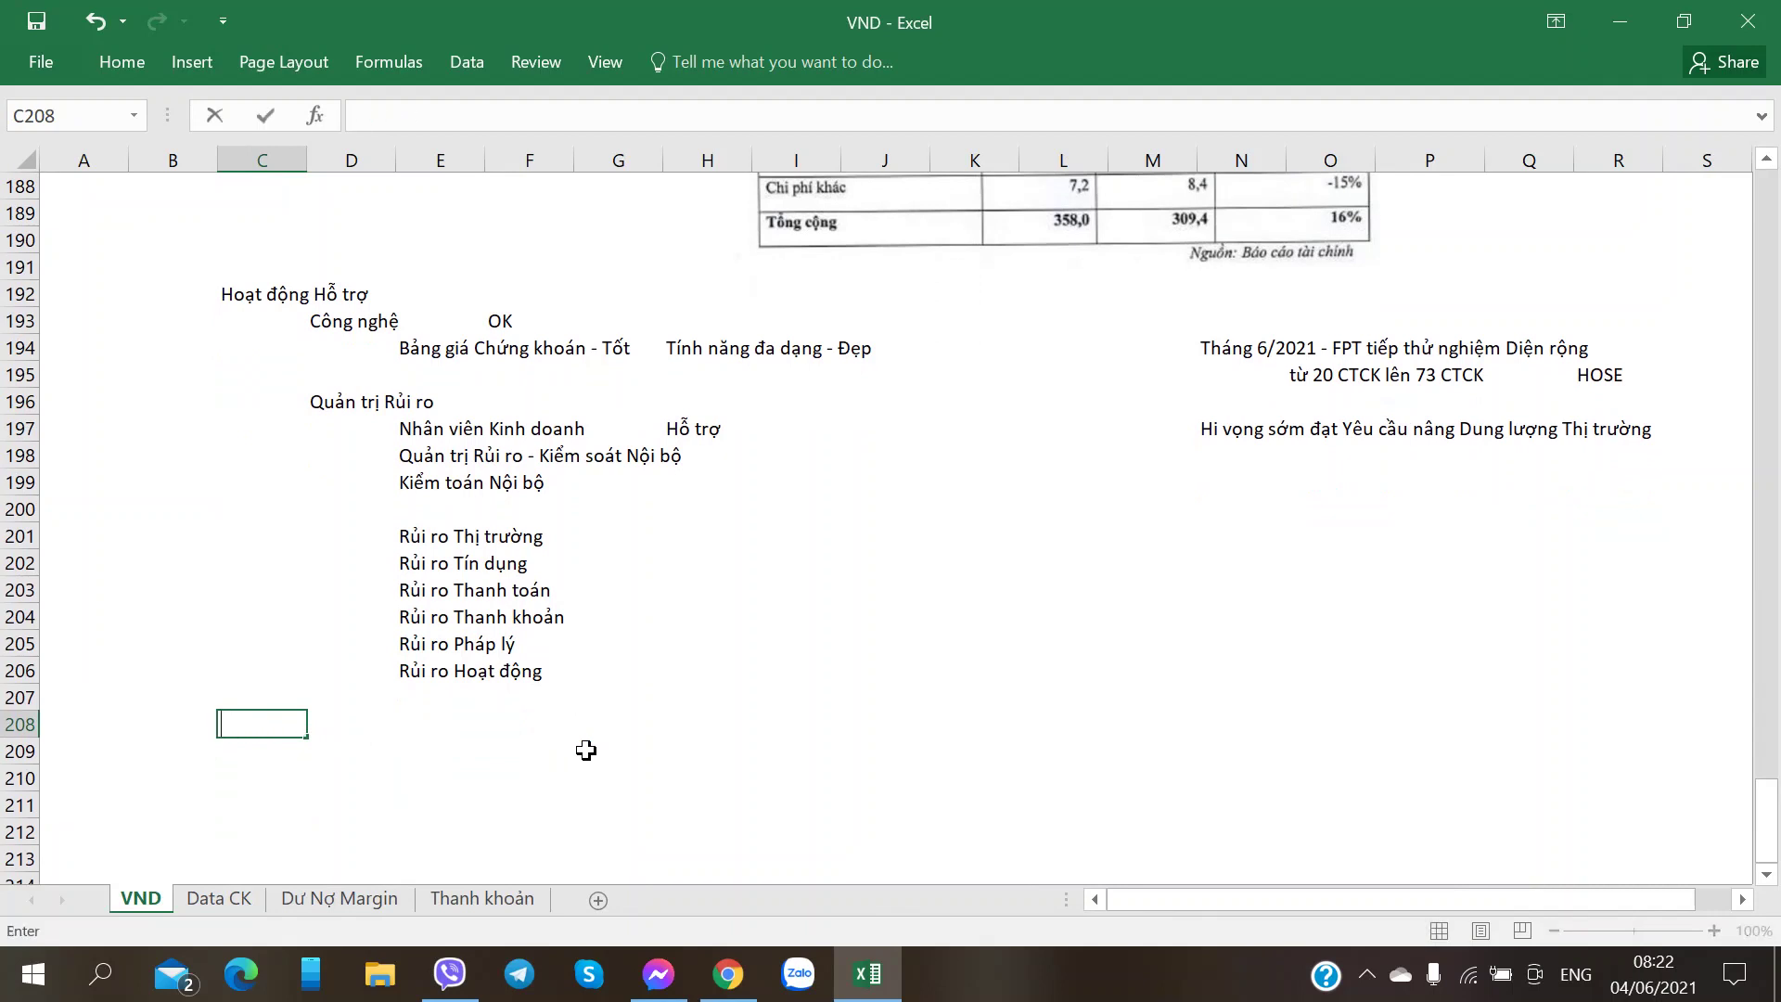
{"action": "type", "text": "Năm 20 00 - Thay Tổn "}
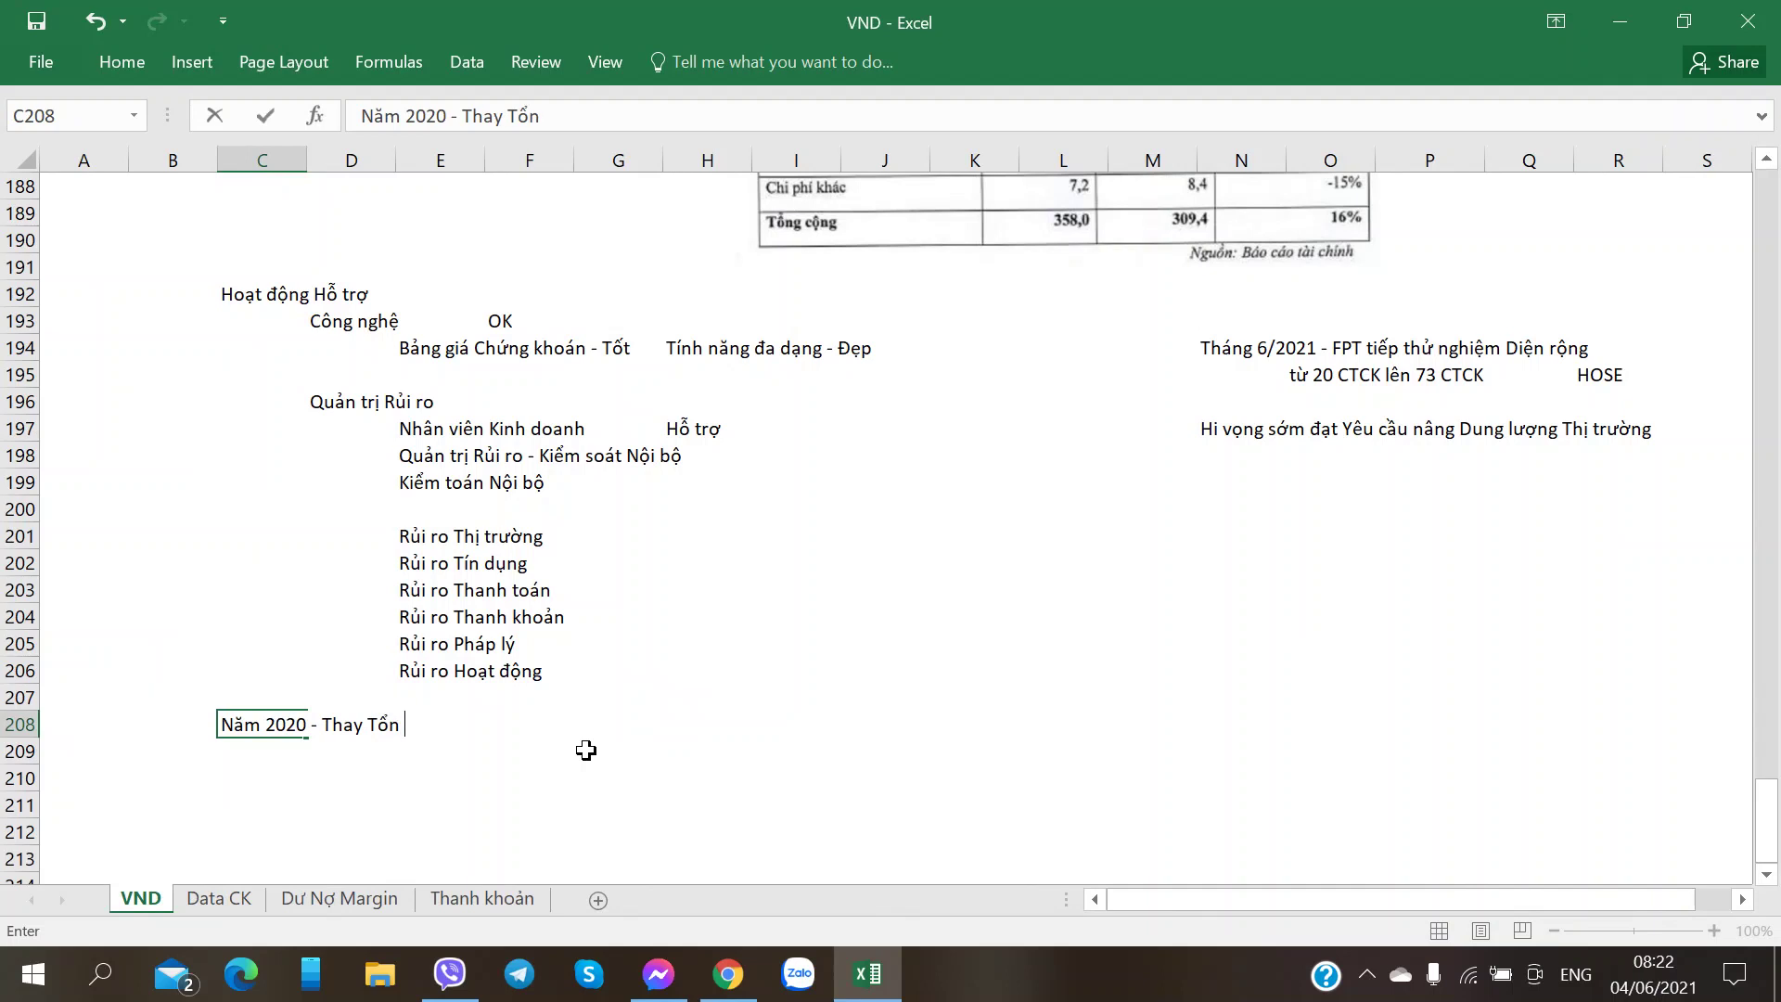
{"action": "type", "text": "g giám đốc va"}
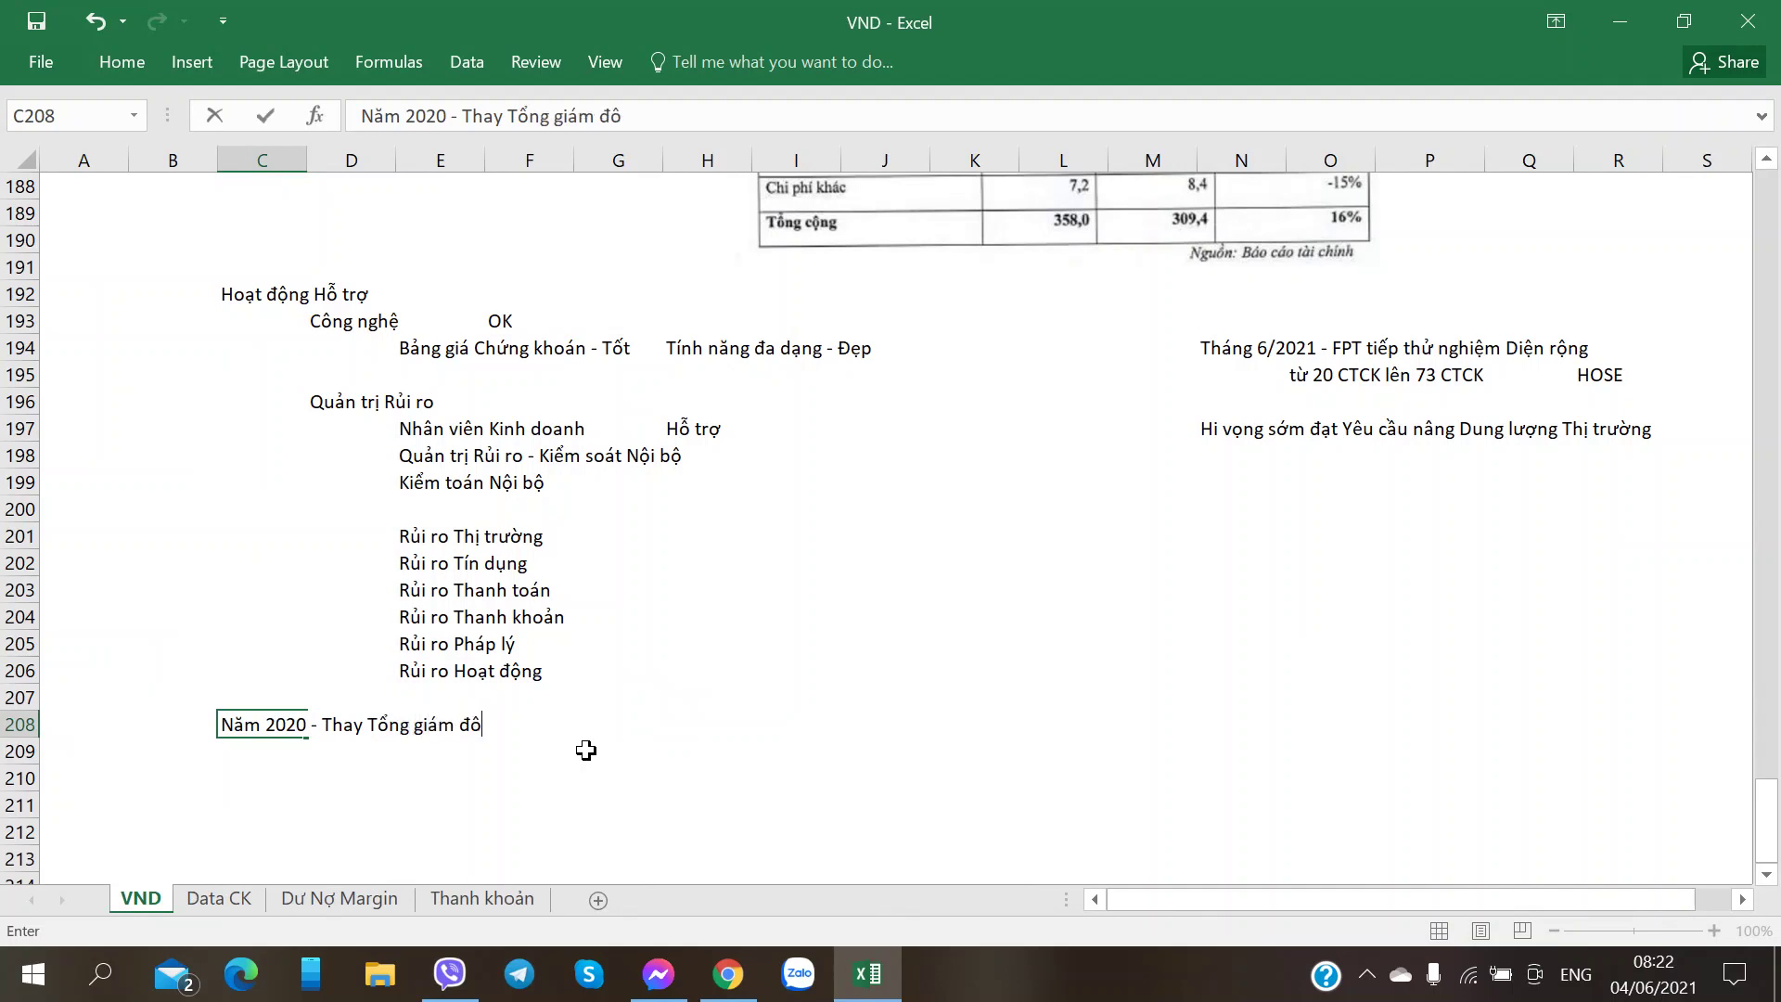
{"action": "type", "text": " Kế toán trưởng"}
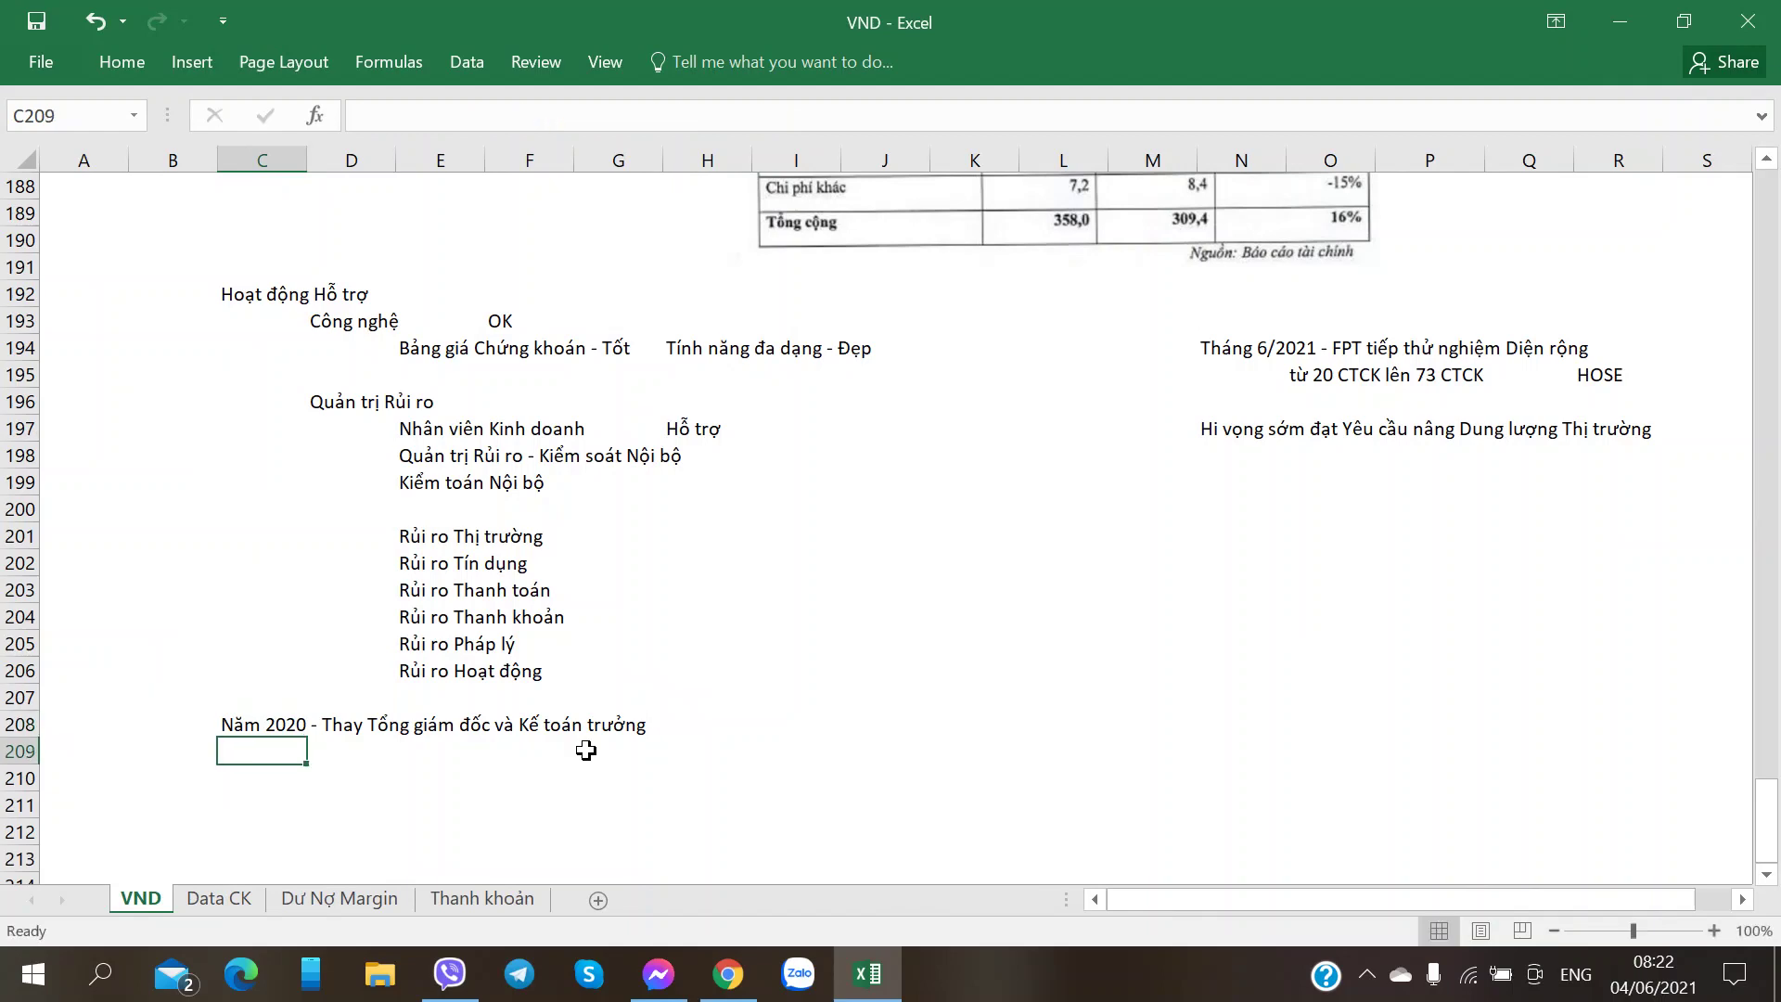
- Return to the annual report in Chrome and read the remaining board resolutions on page 69, down to item 9
{"action": "key", "text": "alt+Tab"}
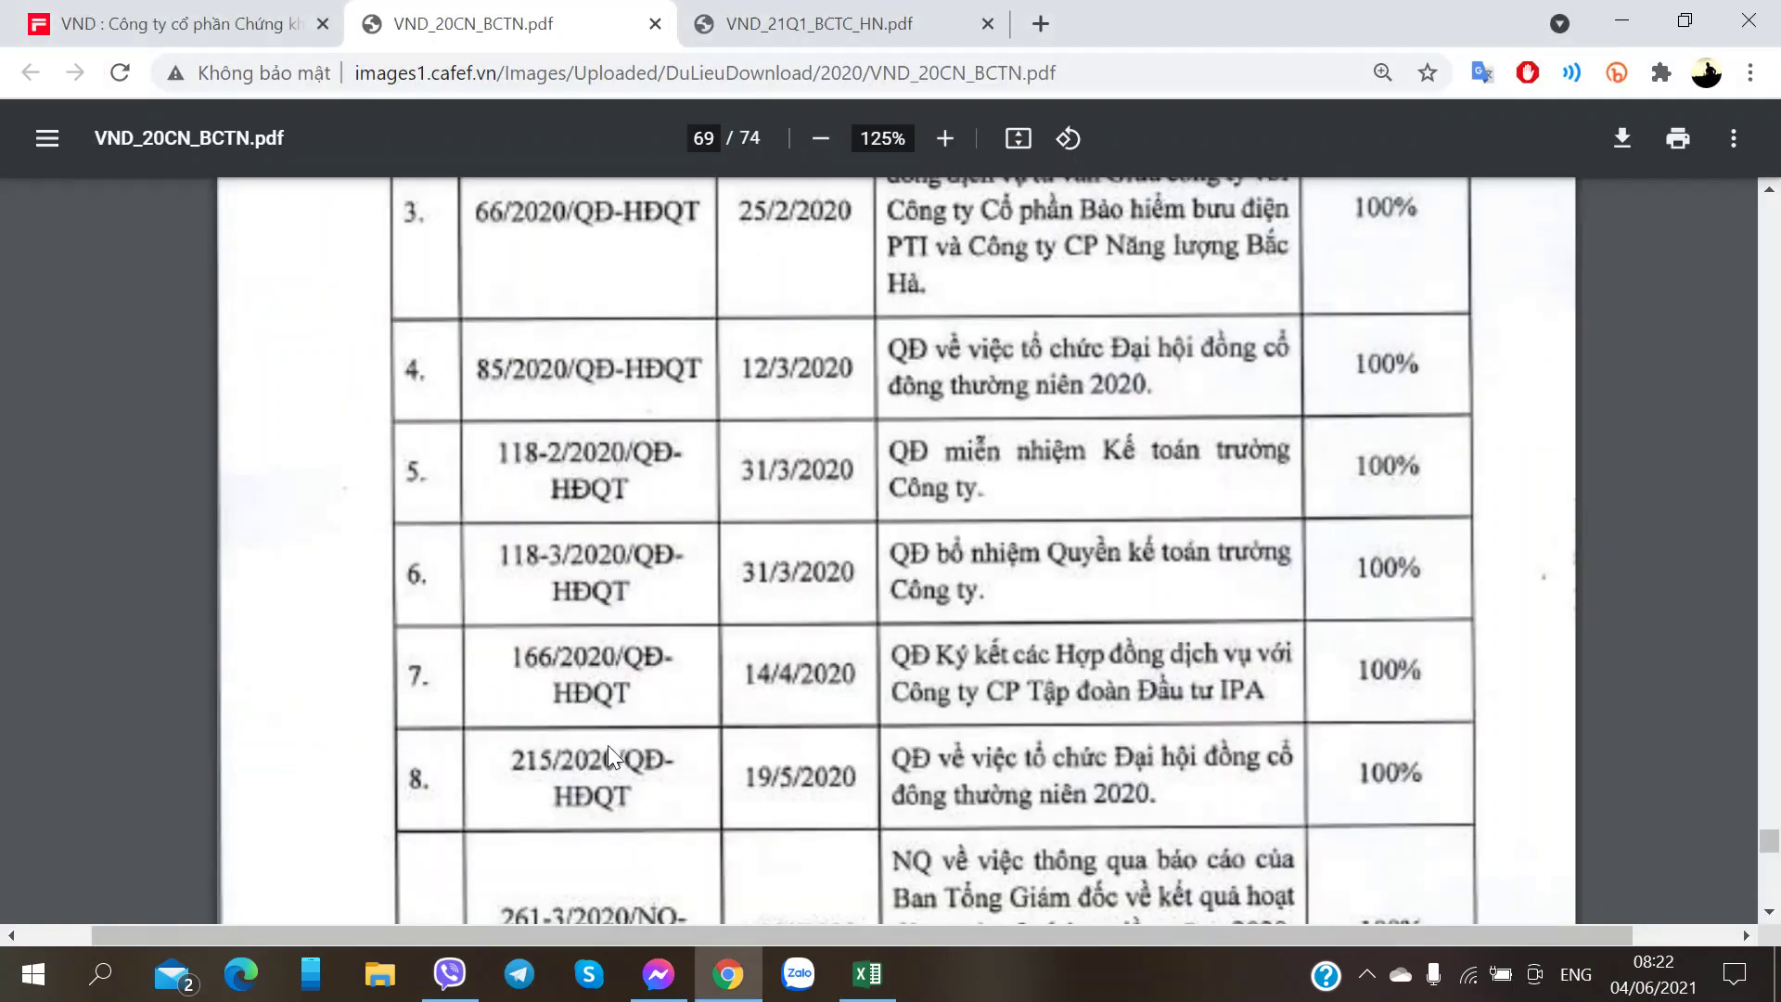
{"action": "scroll", "coordinate": [616, 716], "scroll_direction": "down", "scroll_amount": 2}
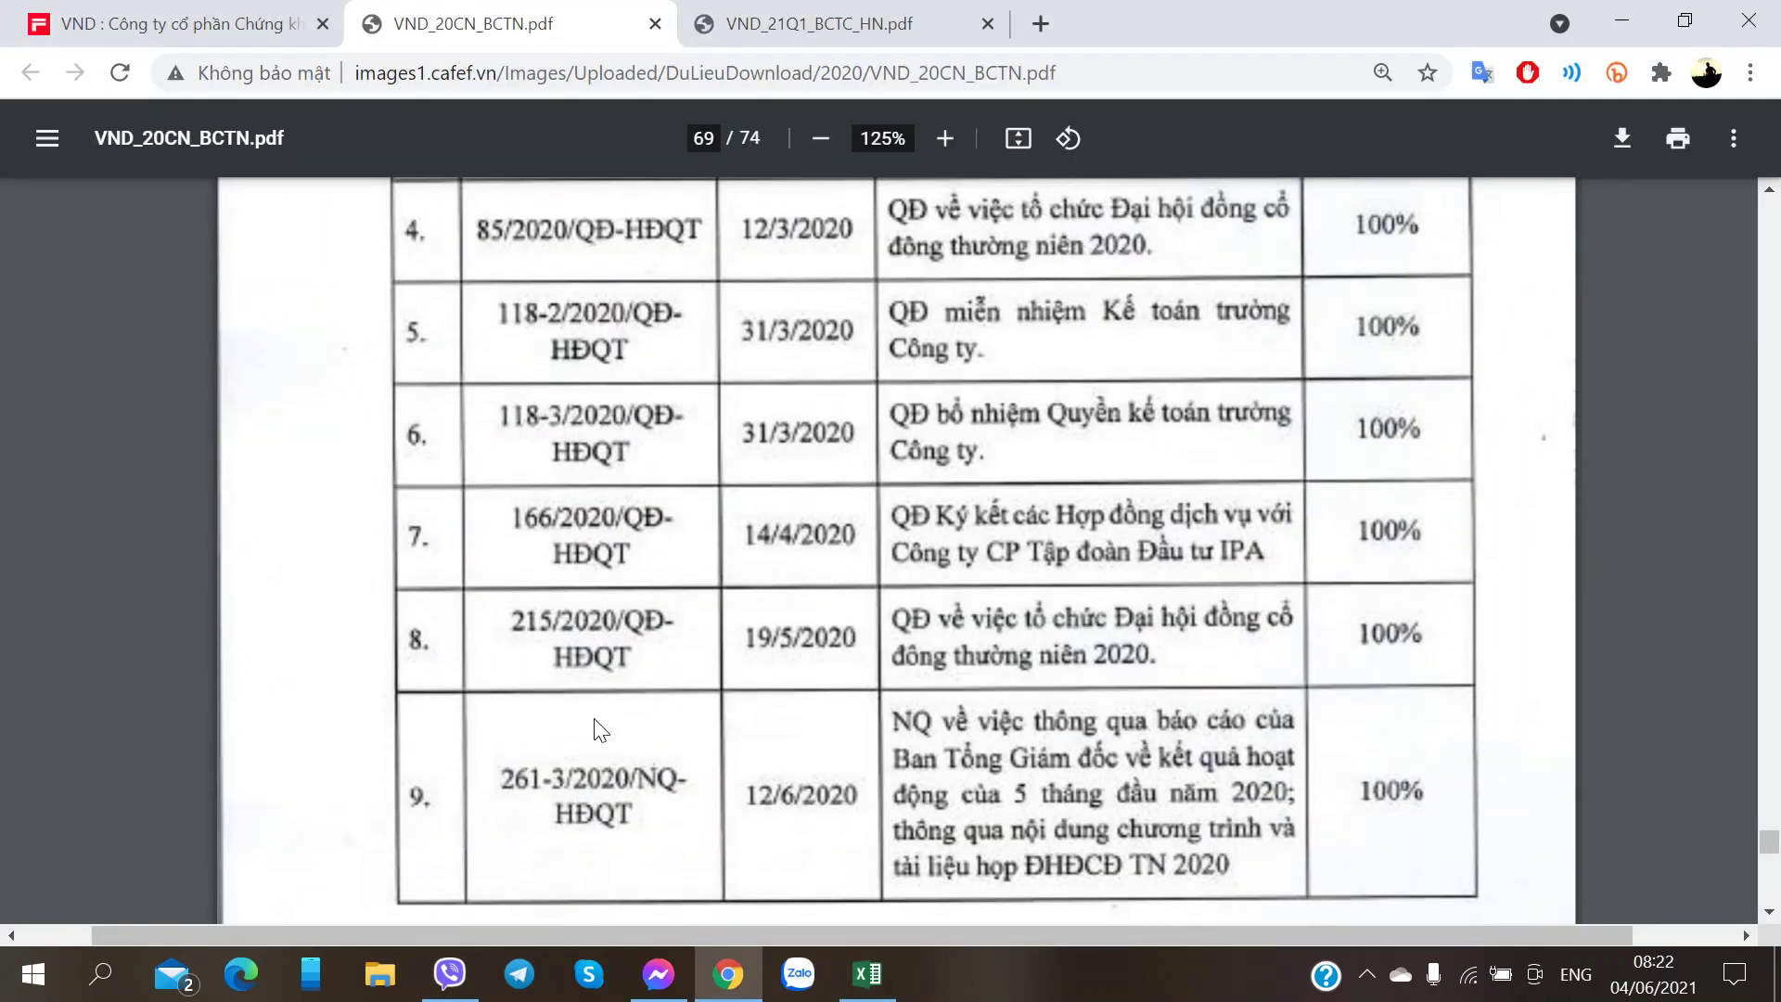
{"action": "scroll", "coordinate": [596, 729], "scroll_direction": "down", "scroll_amount": 3}
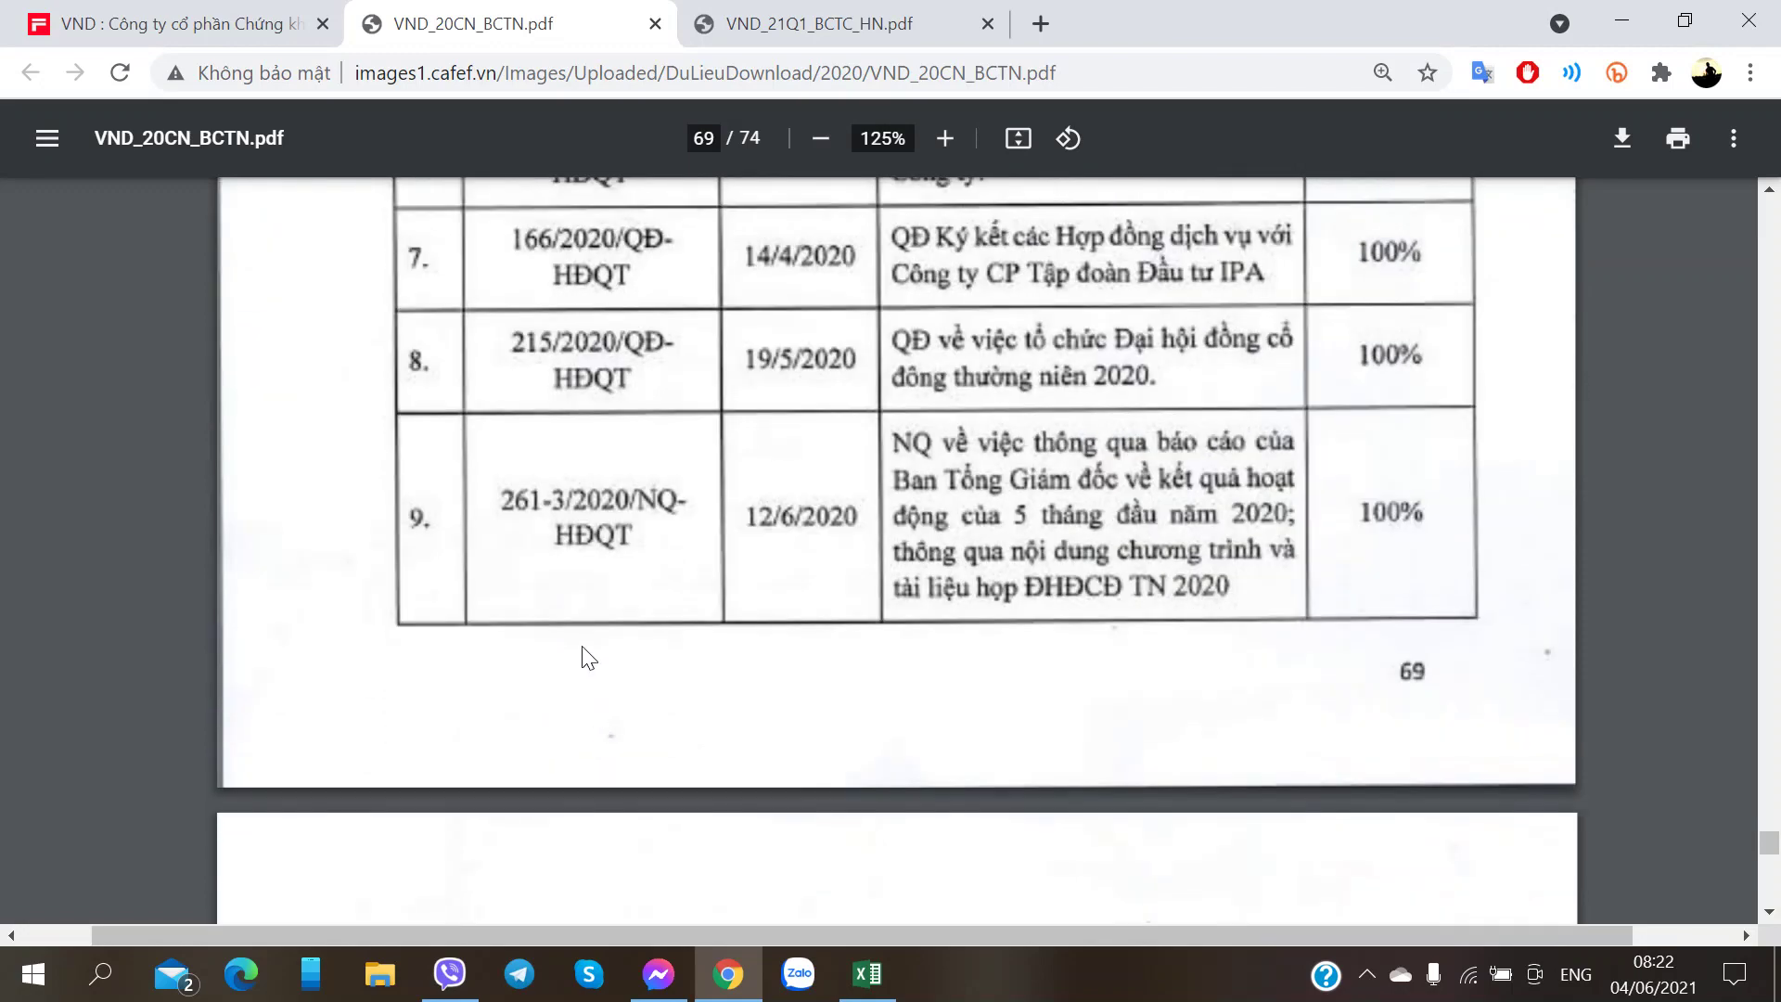
- Read the remaining 2020 board resolutions, items 10 to 14, on page 70 of the annual report
{"action": "scroll", "coordinate": [584, 648], "scroll_direction": "down", "scroll_amount": 9}
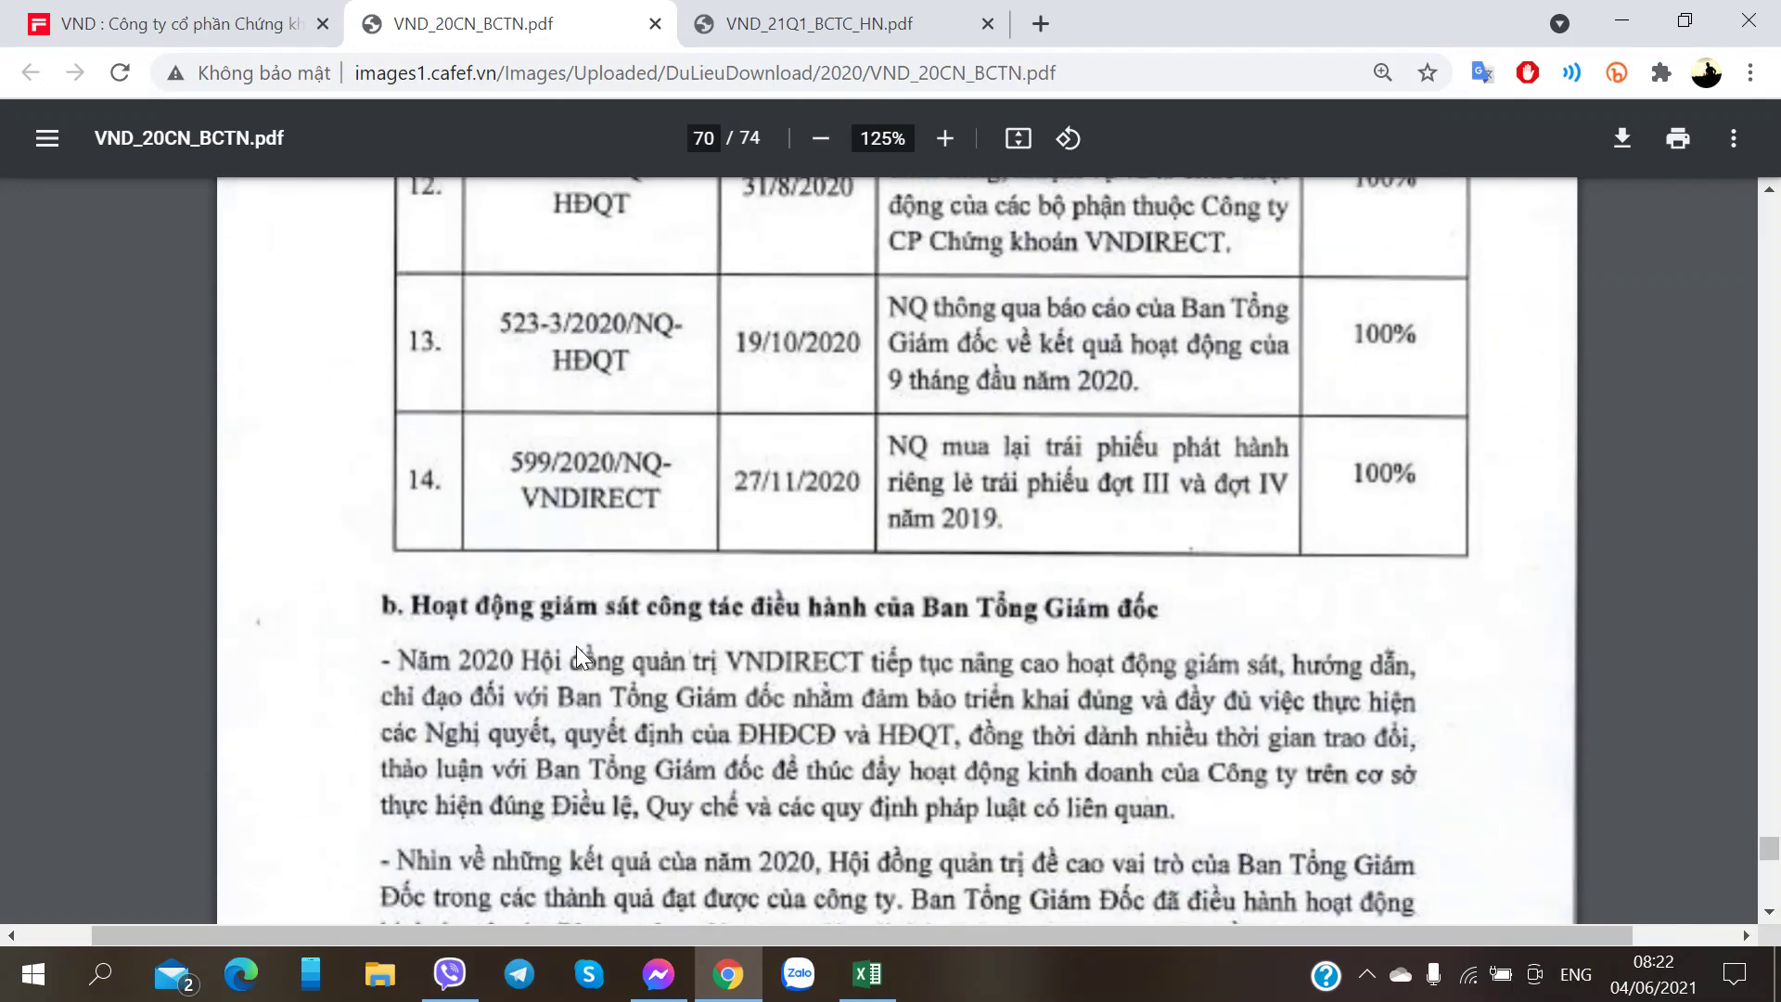
{"action": "scroll", "coordinate": [577, 647], "scroll_direction": "up", "scroll_amount": 3}
{"action": "scroll", "coordinate": [581, 657], "scroll_direction": "down", "scroll_amount": 1}
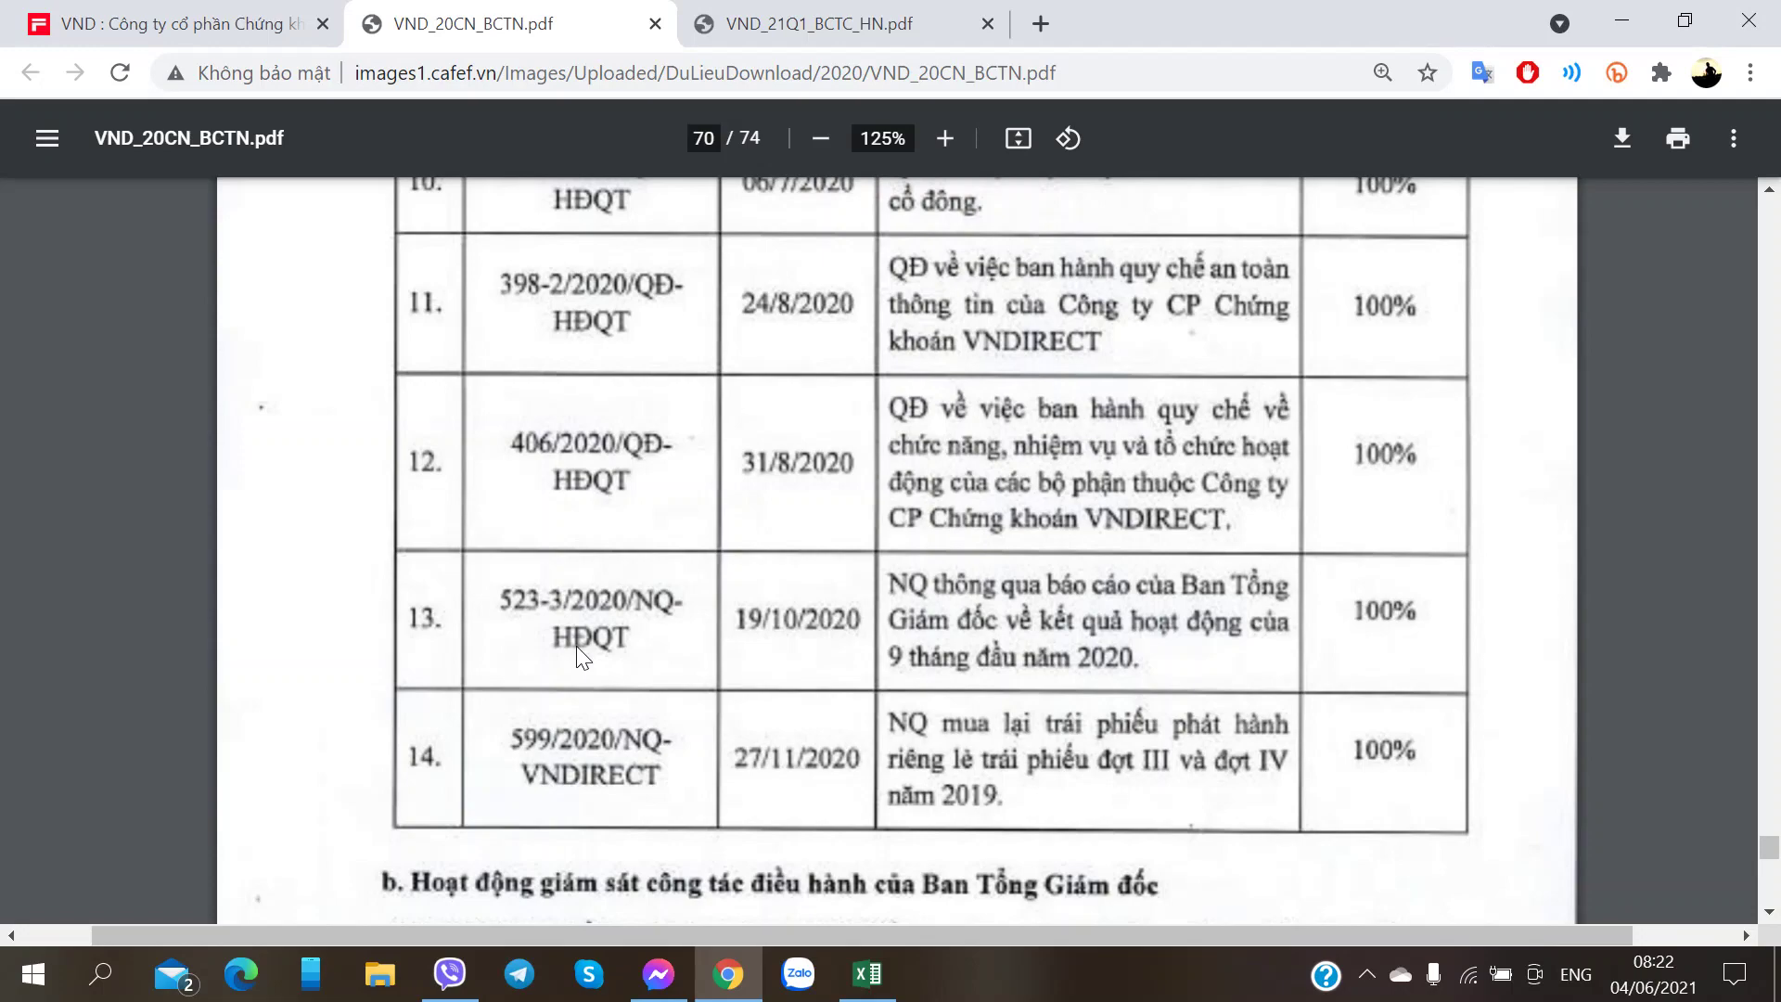
- Read section b on page 70 about the board's supervision of the general management
{"action": "scroll", "coordinate": [1323, 530], "scroll_direction": "down", "scroll_amount": 6}
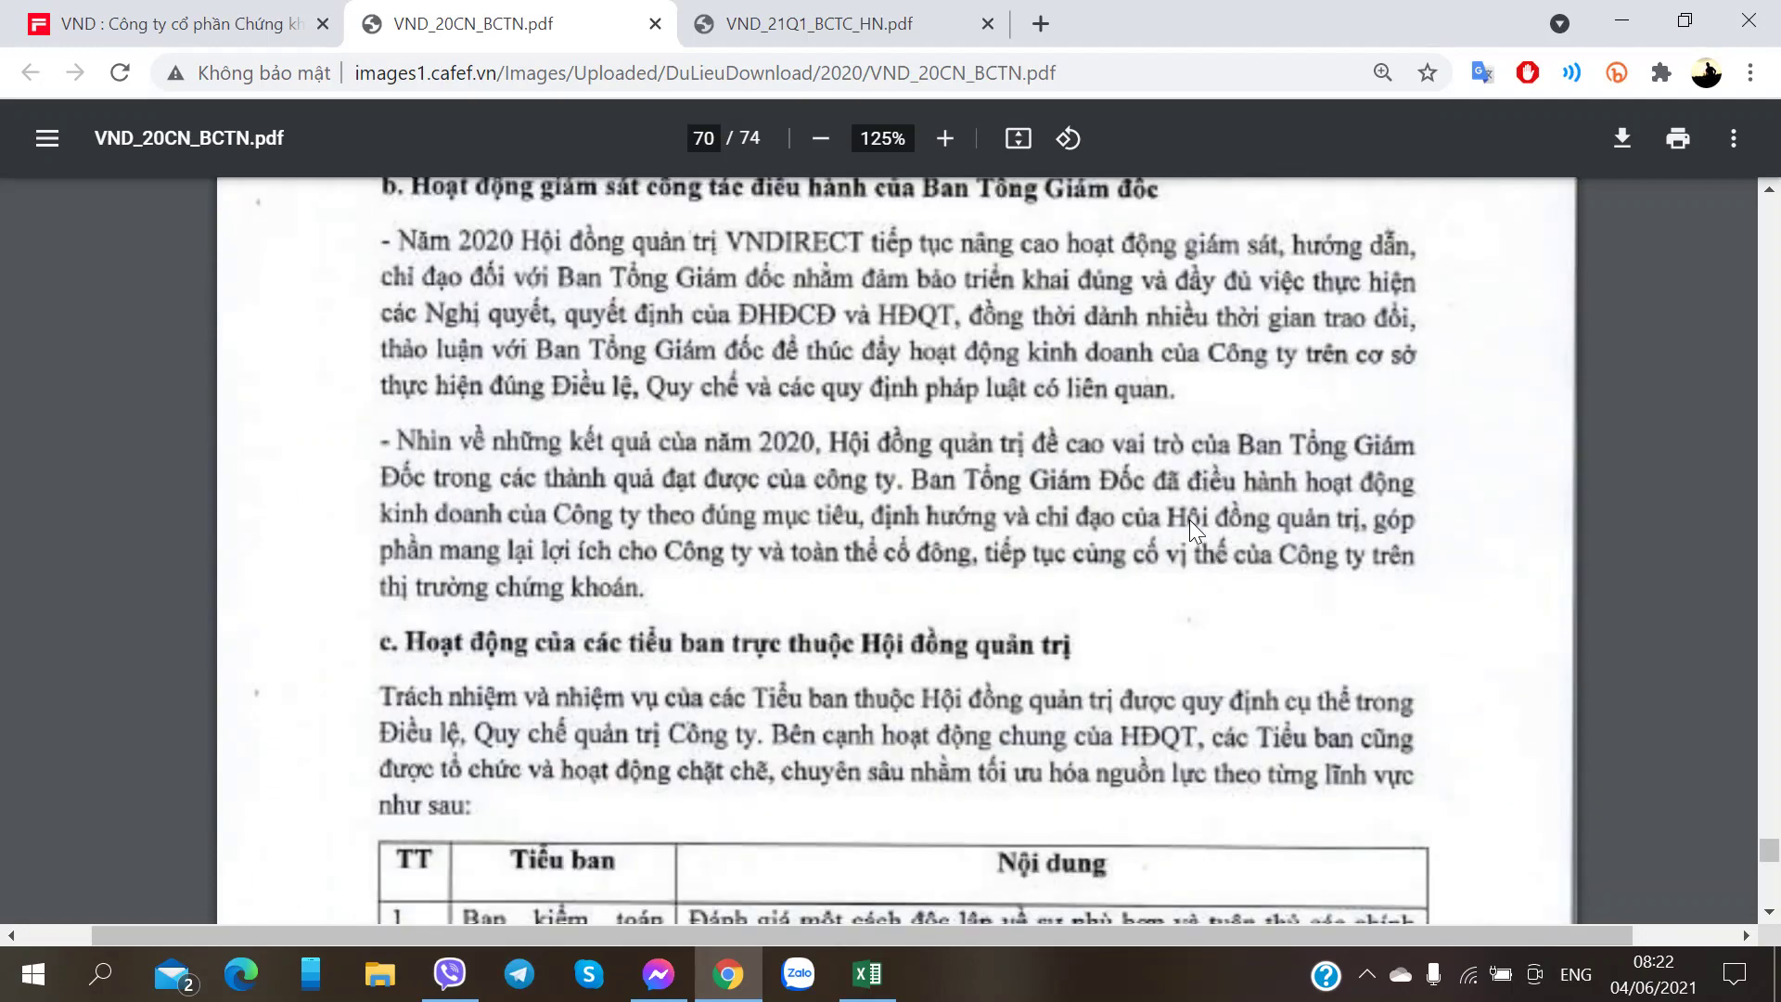
{"action": "scroll", "coordinate": [1191, 523], "scroll_direction": "up", "scroll_amount": 1}
{"action": "scroll", "coordinate": [1196, 530], "scroll_direction": "down", "scroll_amount": 4}
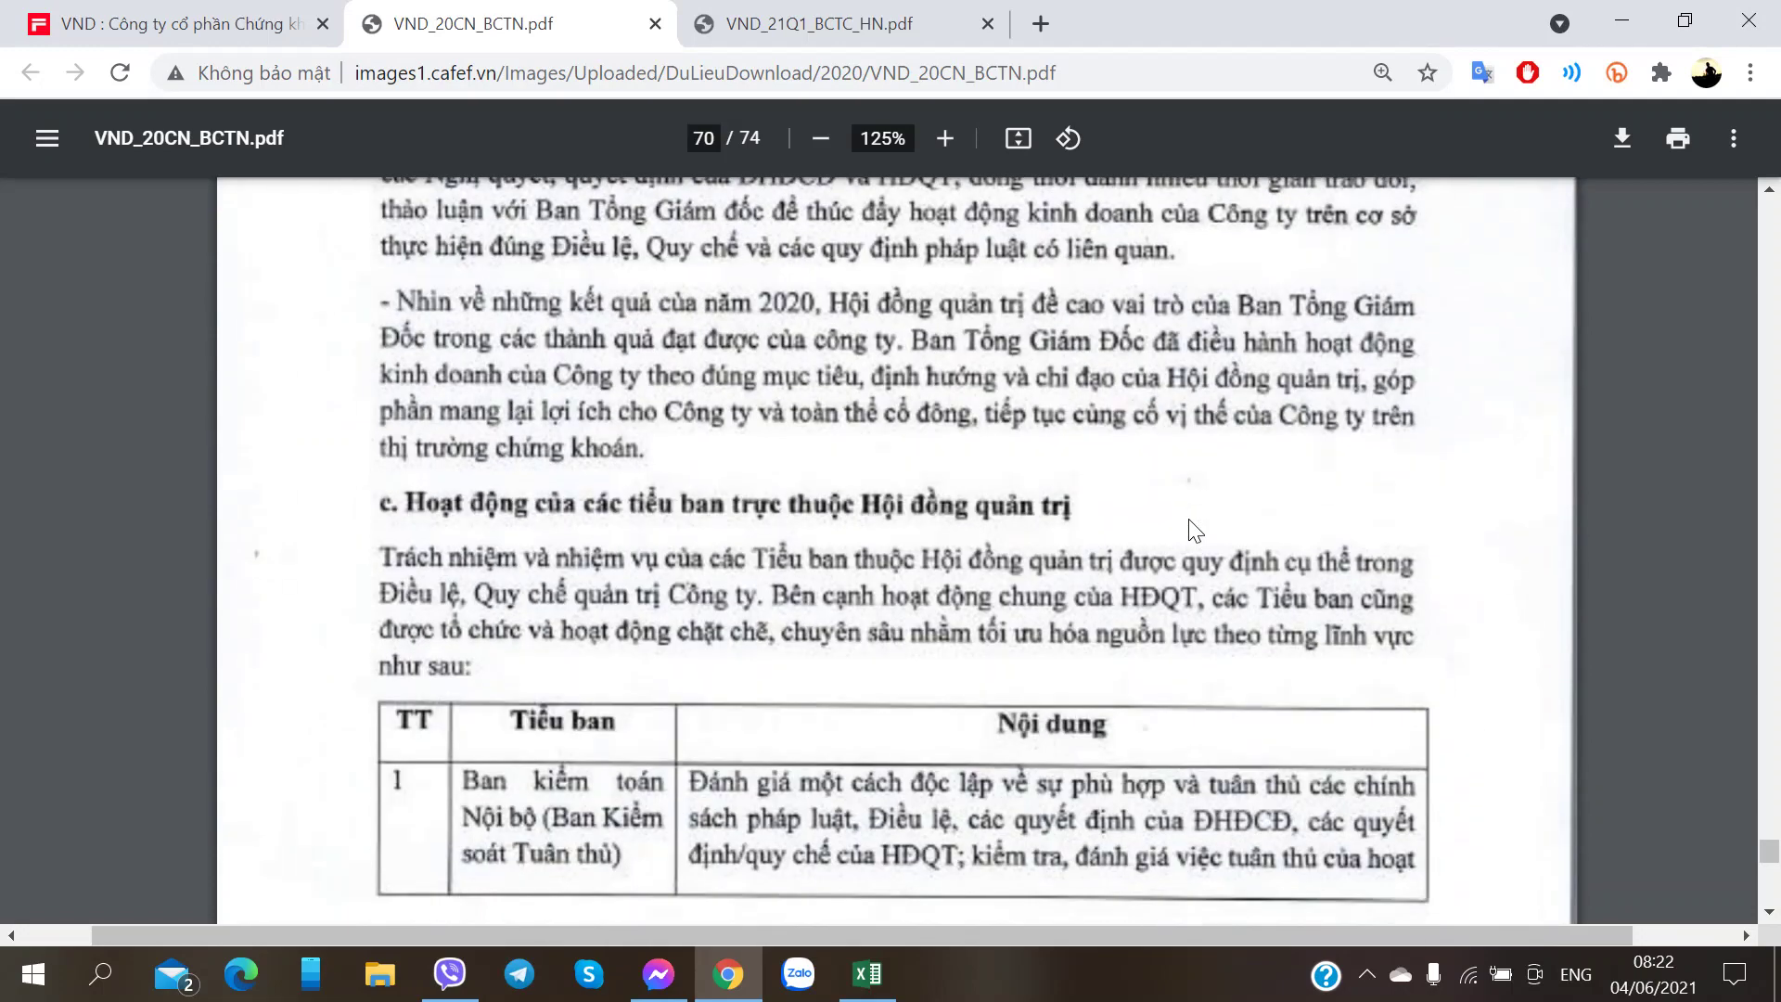
- Read the table of board subcommittees and their duties on pages 70 and 71 of the annual report
{"action": "scroll", "coordinate": [1190, 521], "scroll_direction": "down", "scroll_amount": 7}
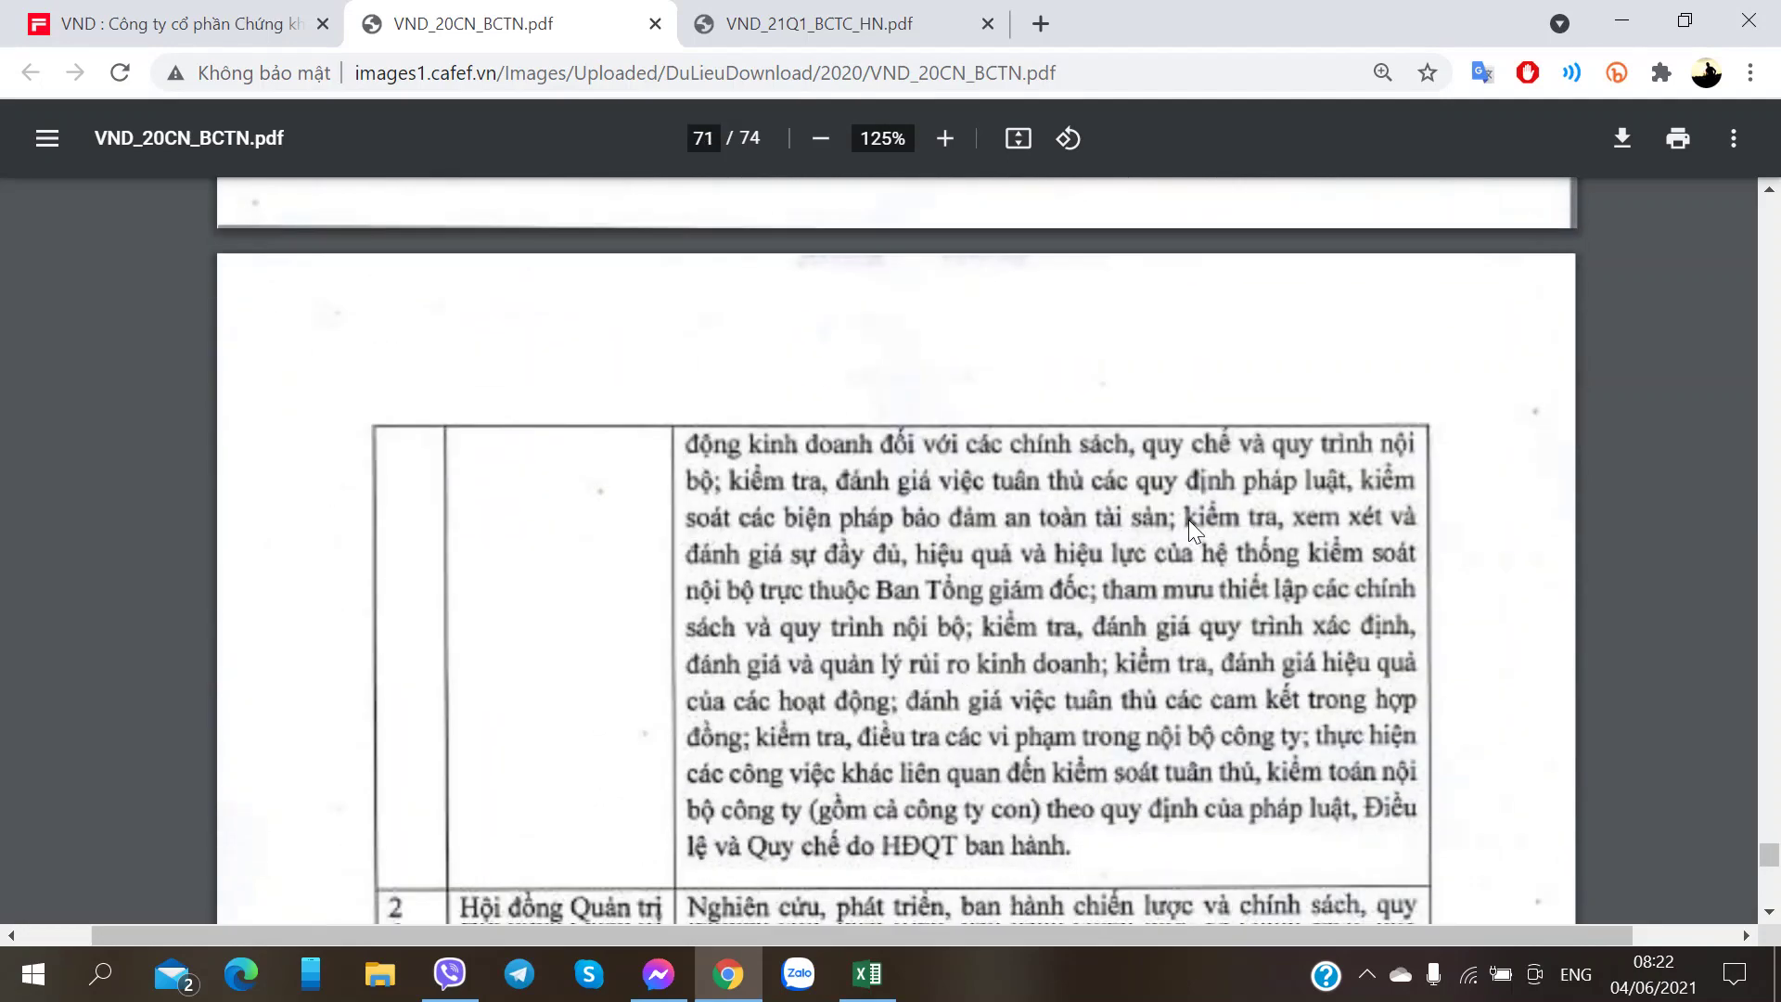
{"action": "scroll", "coordinate": [1190, 522], "scroll_direction": "up", "scroll_amount": 7}
{"action": "scroll", "coordinate": [1188, 519], "scroll_direction": "down", "scroll_amount": 8}
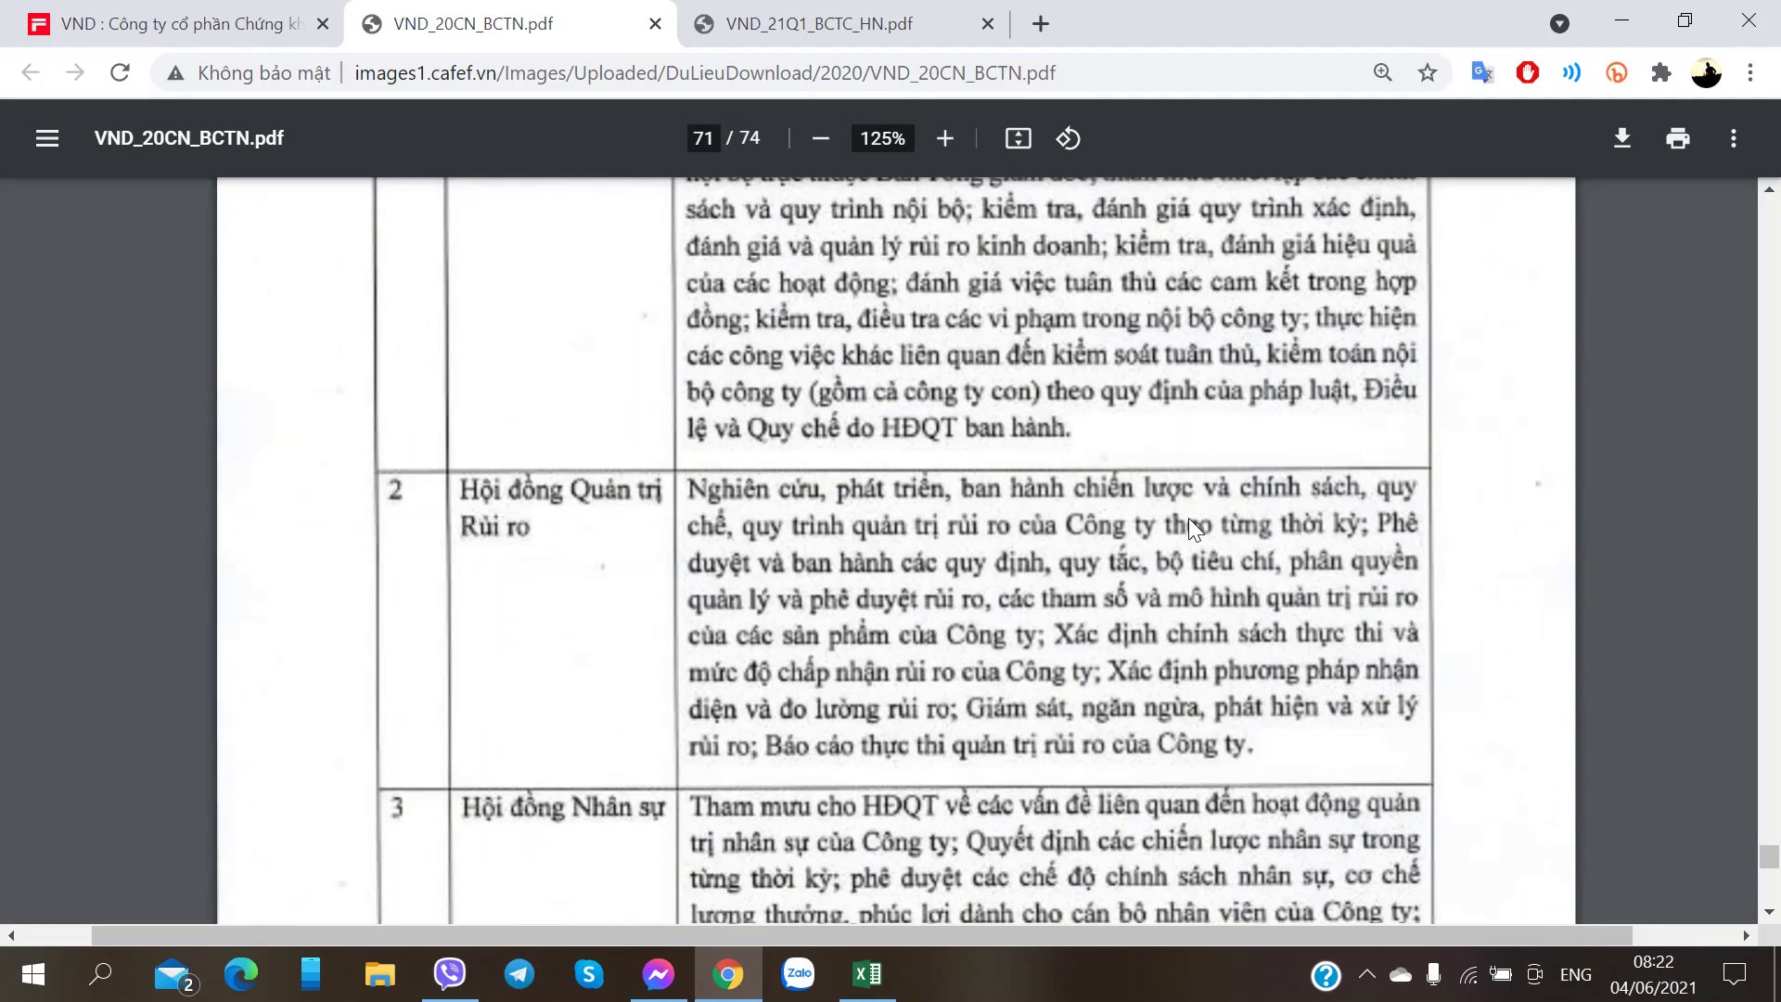
{"action": "scroll", "coordinate": [1188, 516], "scroll_direction": "up", "scroll_amount": 8}
{"action": "scroll", "coordinate": [1196, 527], "scroll_direction": "down", "scroll_amount": 3}
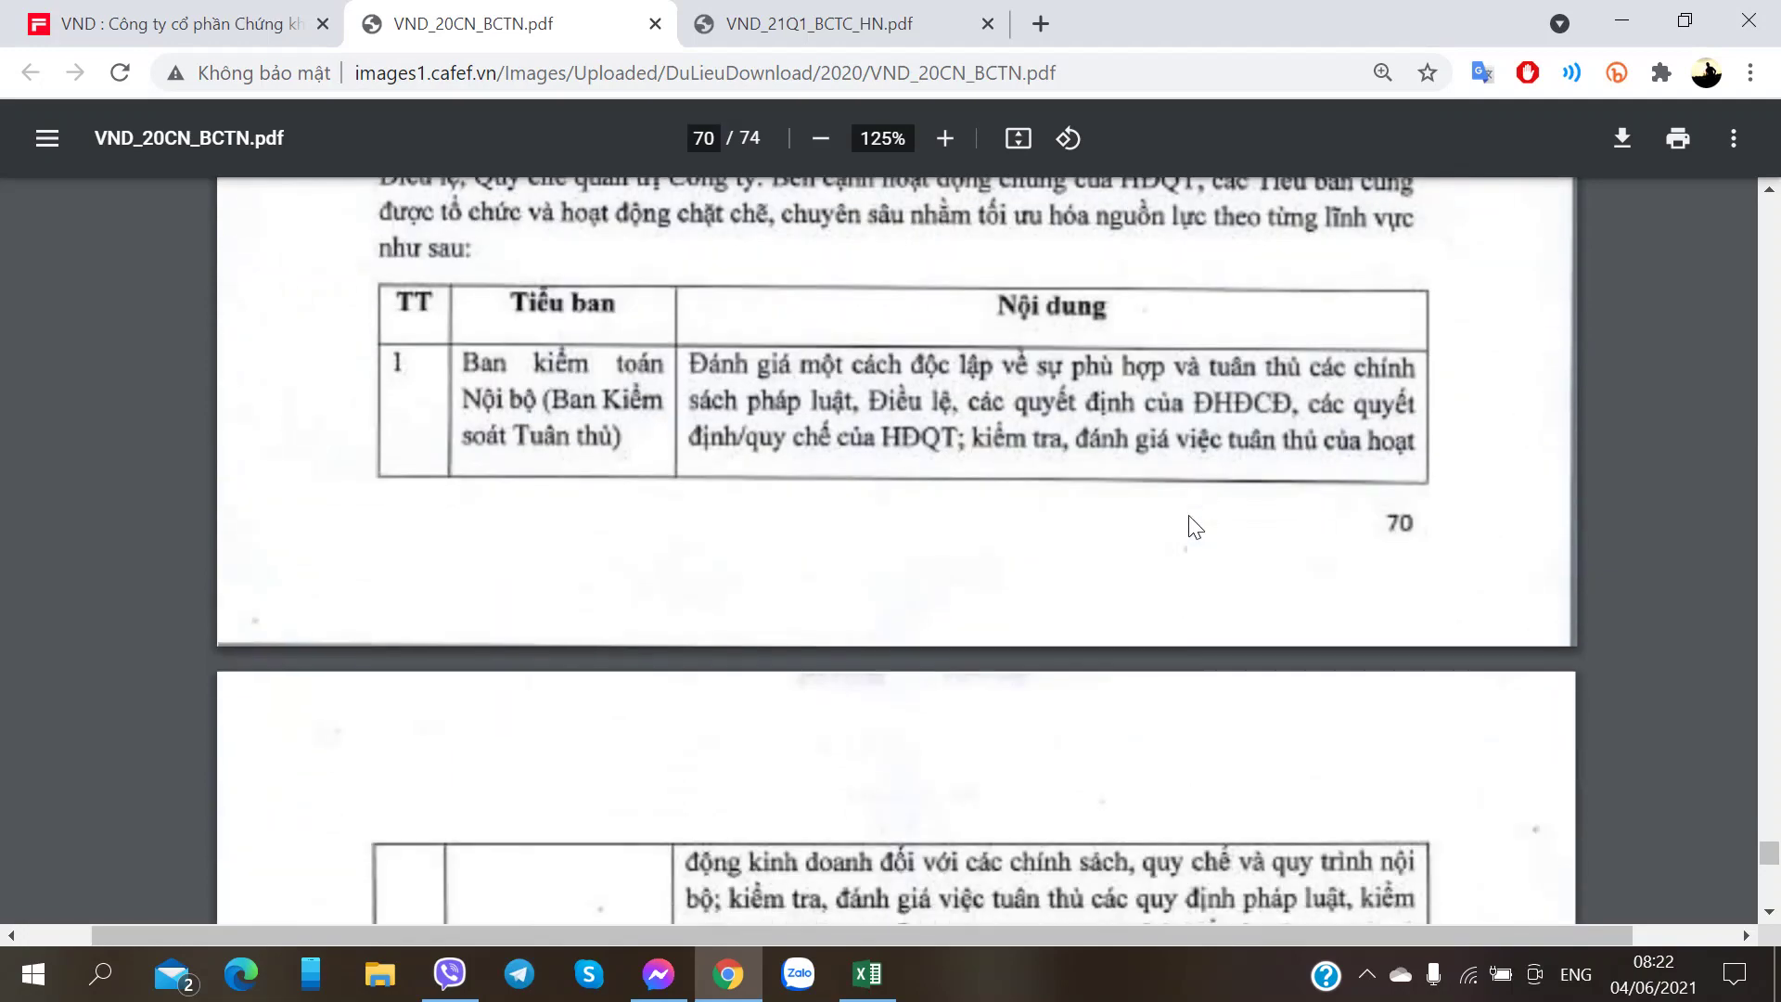
{"action": "scroll", "coordinate": [1195, 527], "scroll_direction": "down", "scroll_amount": 20}
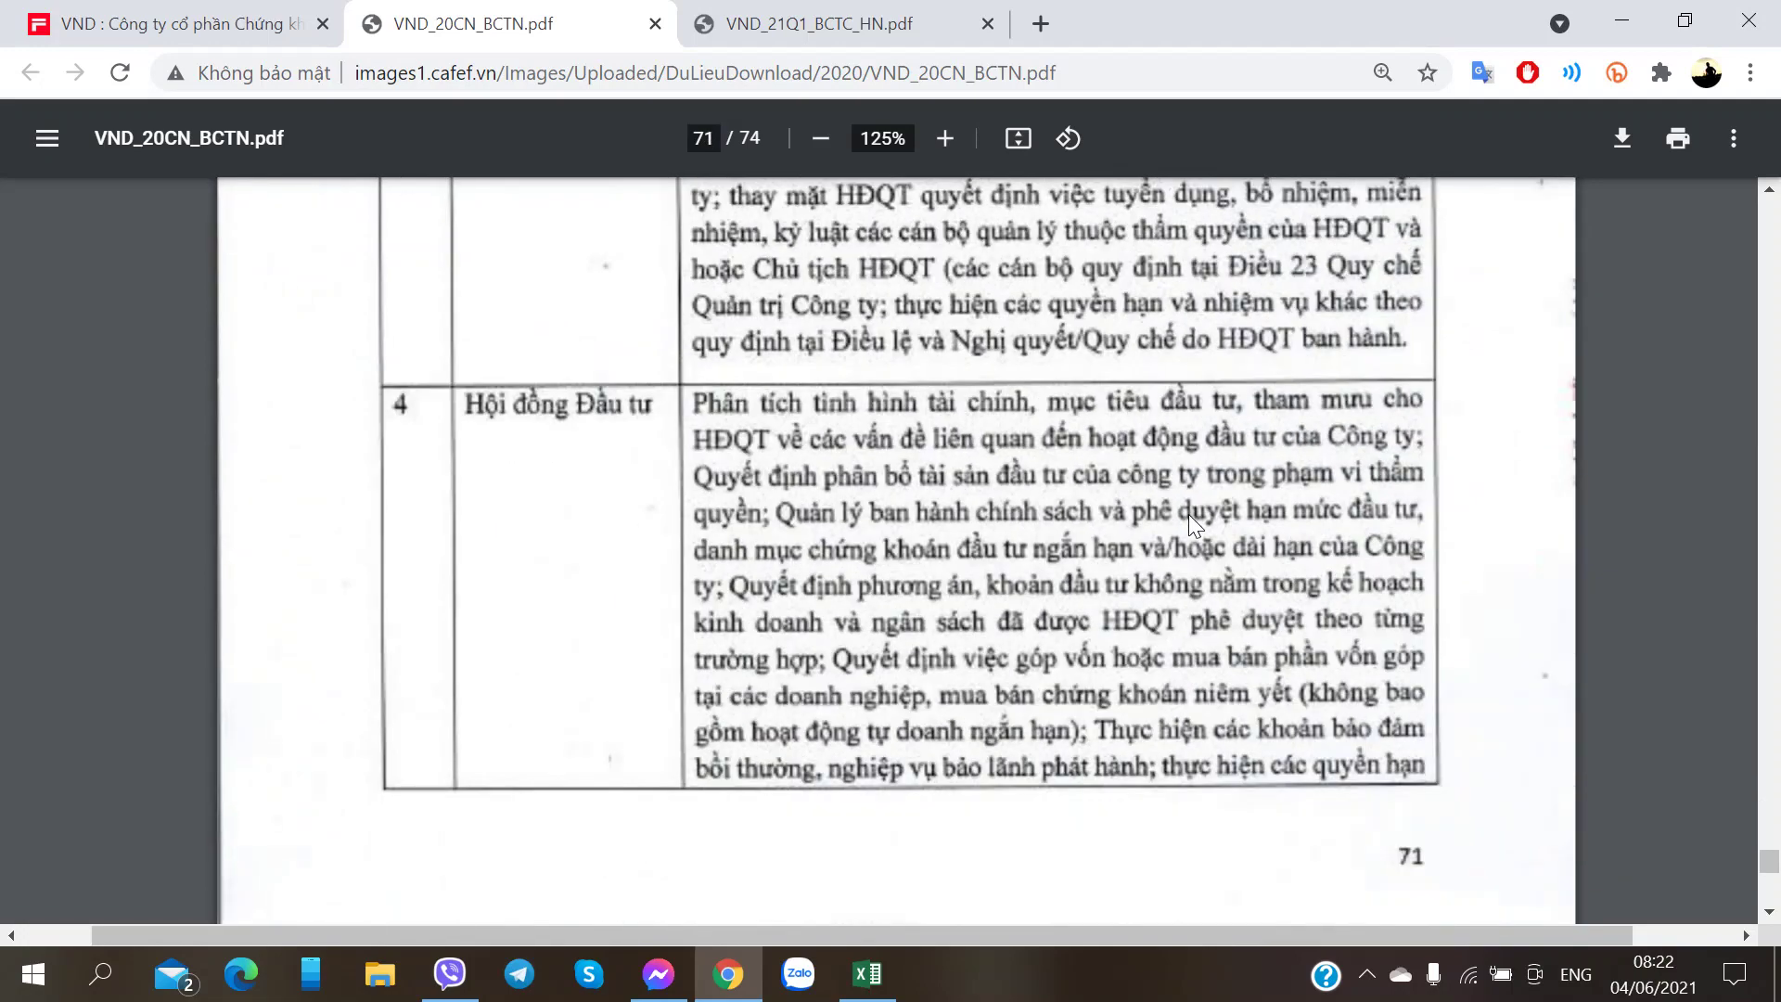
- Read the supervisory board's 2020 activities on page 72 and the board and supervisory board income table on page 73
{"action": "scroll", "coordinate": [1195, 527], "scroll_direction": "down", "scroll_amount": 7}
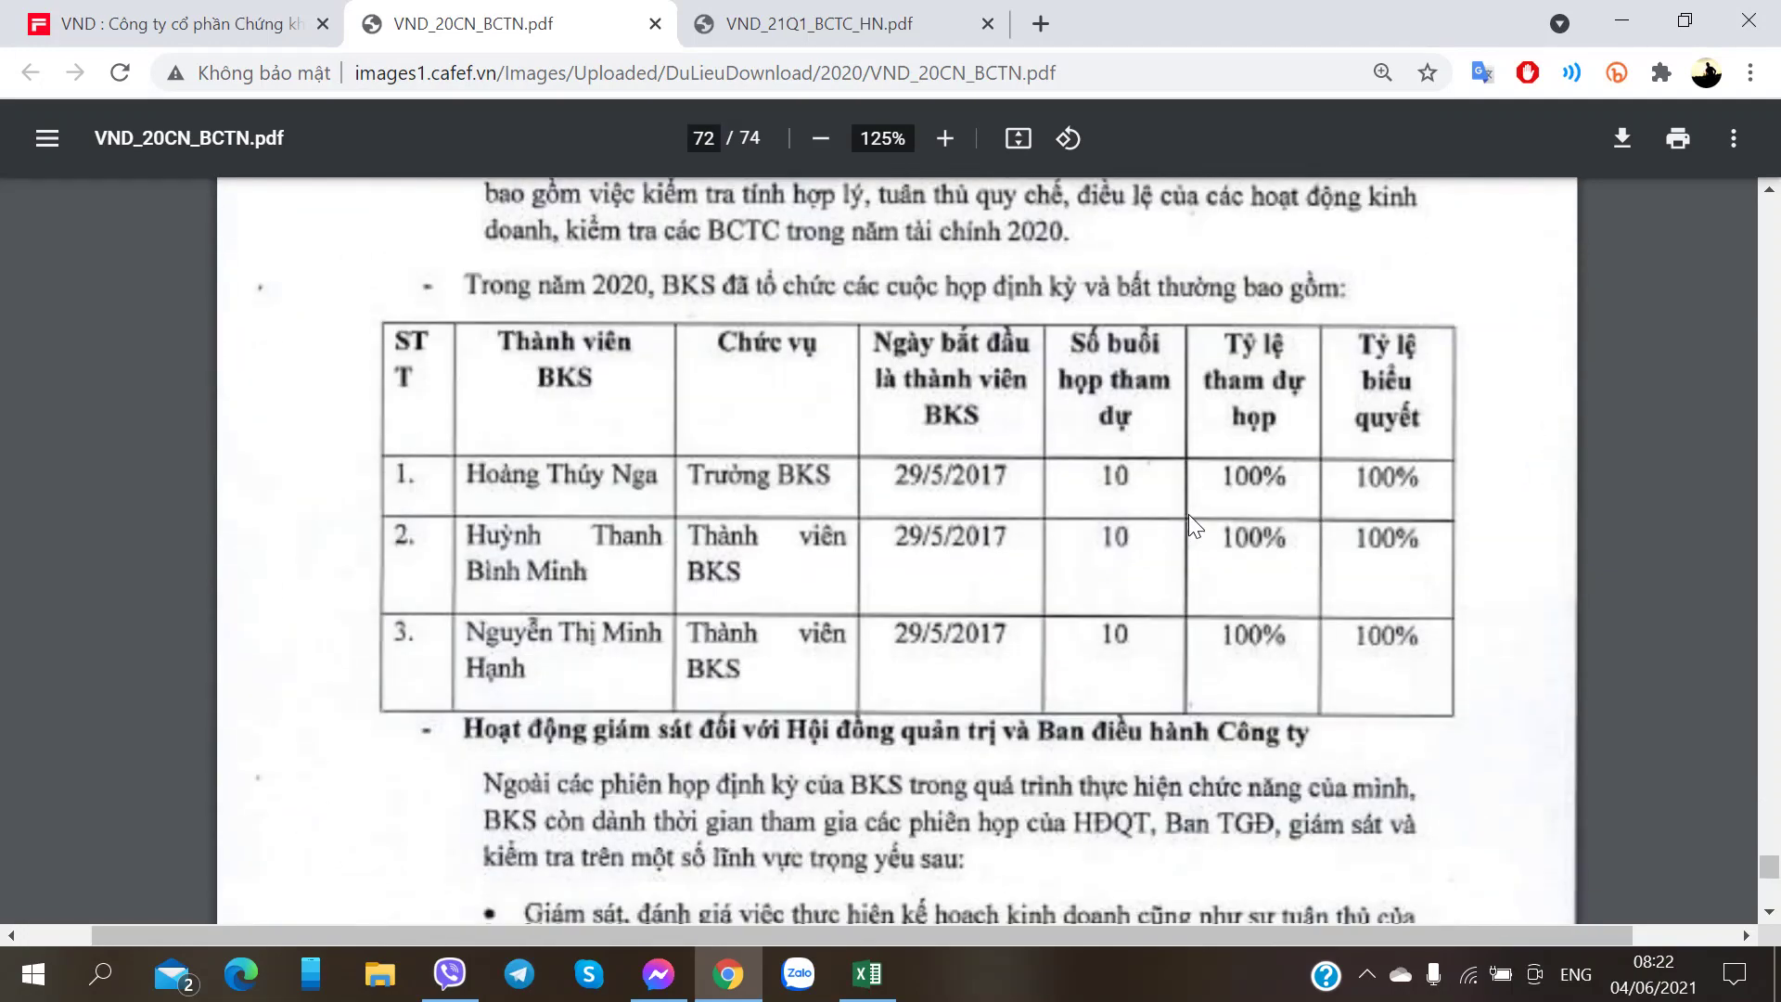
{"action": "scroll", "coordinate": [885, 623], "scroll_direction": "down", "scroll_amount": 6}
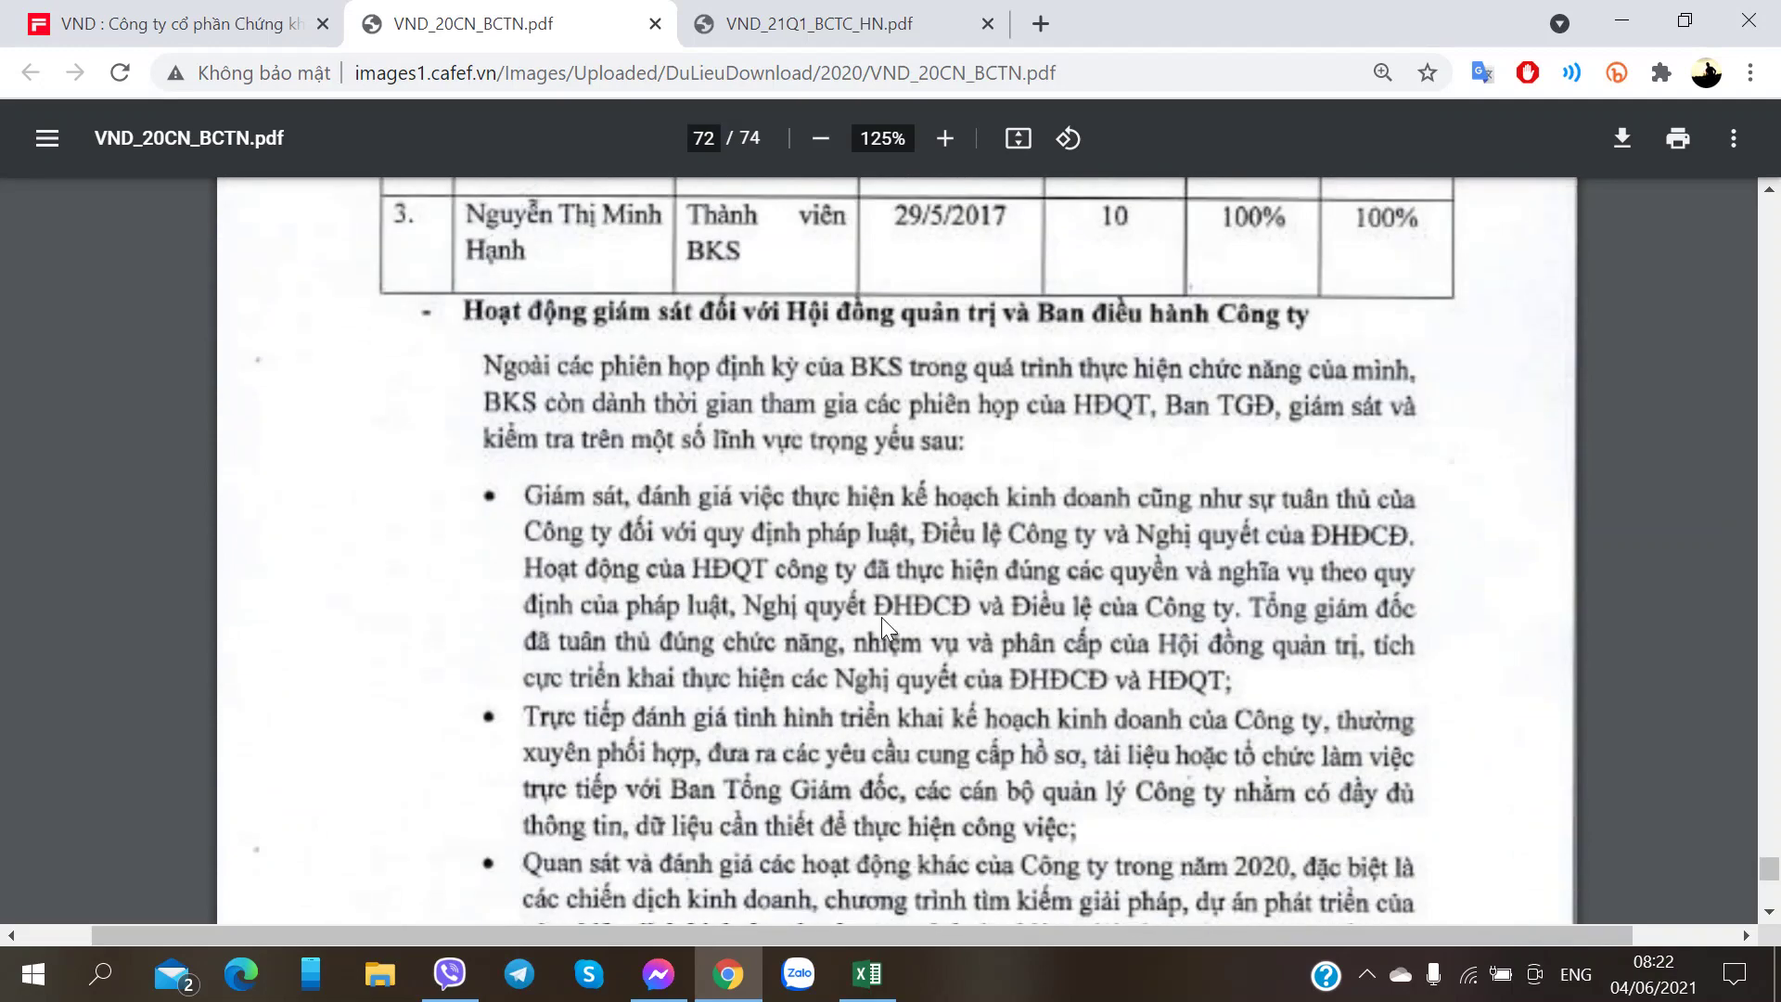
{"action": "scroll", "coordinate": [882, 616], "scroll_direction": "down", "scroll_amount": 11}
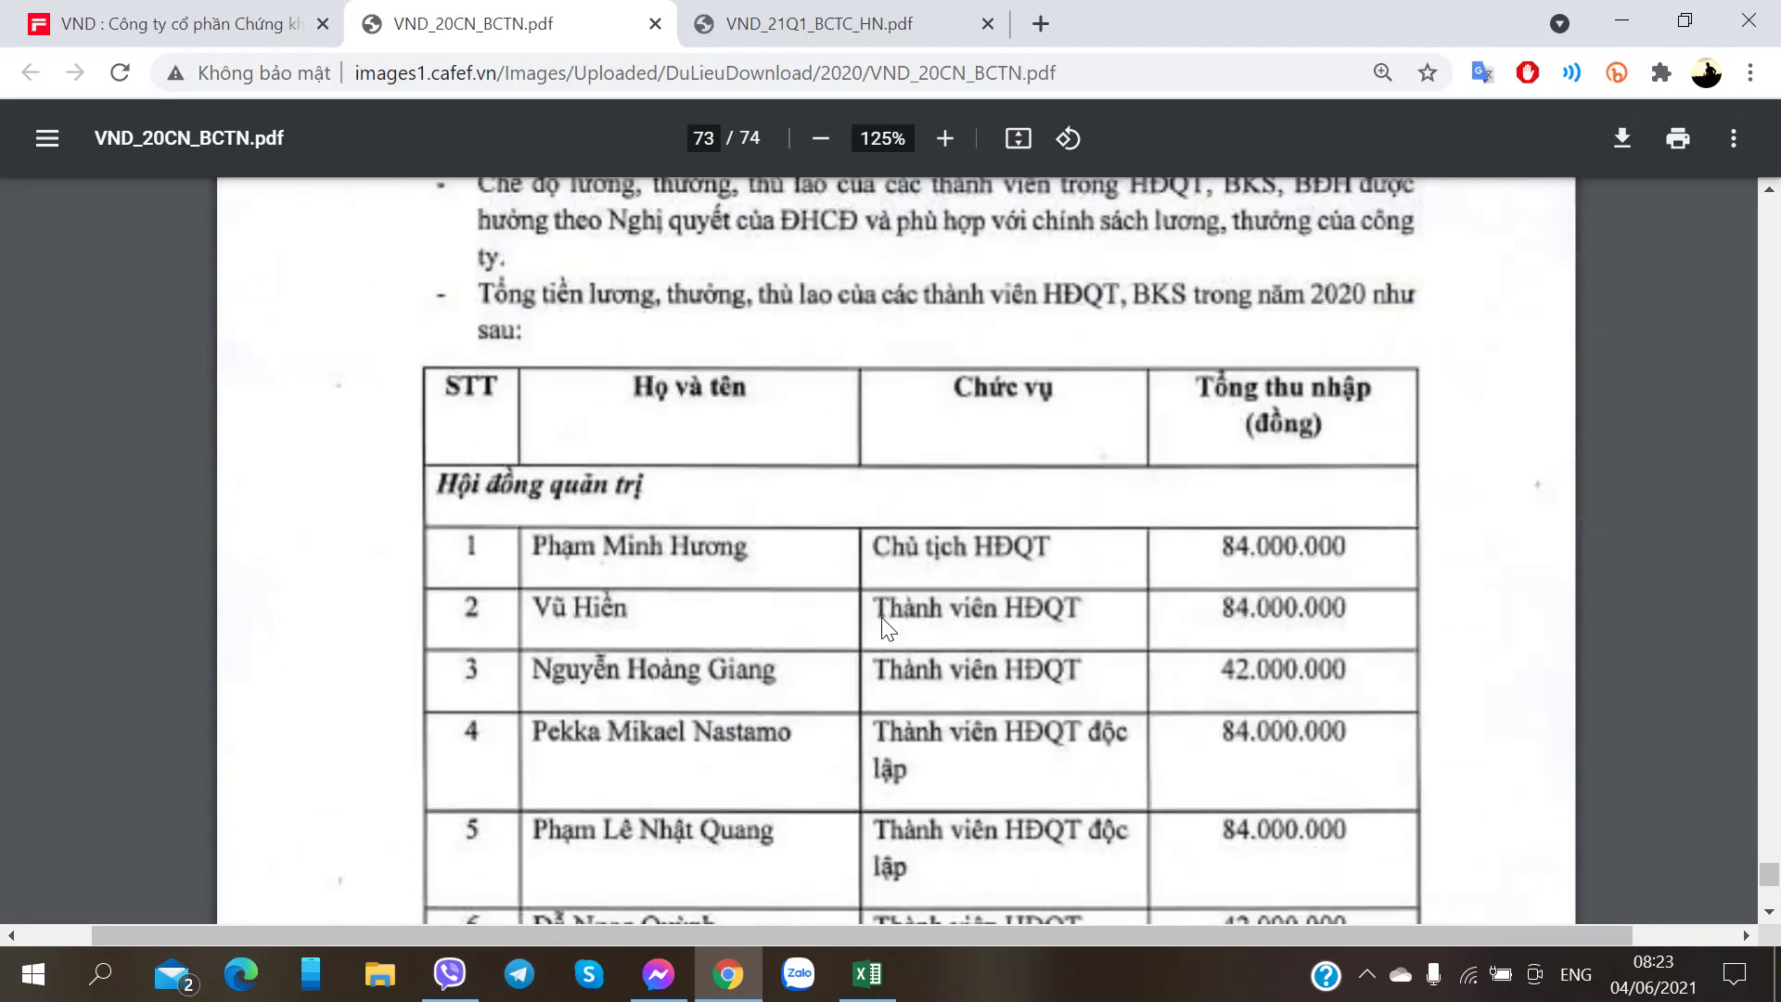
{"action": "scroll", "coordinate": [881, 616], "scroll_direction": "down", "scroll_amount": 3}
{"action": "scroll", "coordinate": [882, 616], "scroll_direction": "up", "scroll_amount": 3}
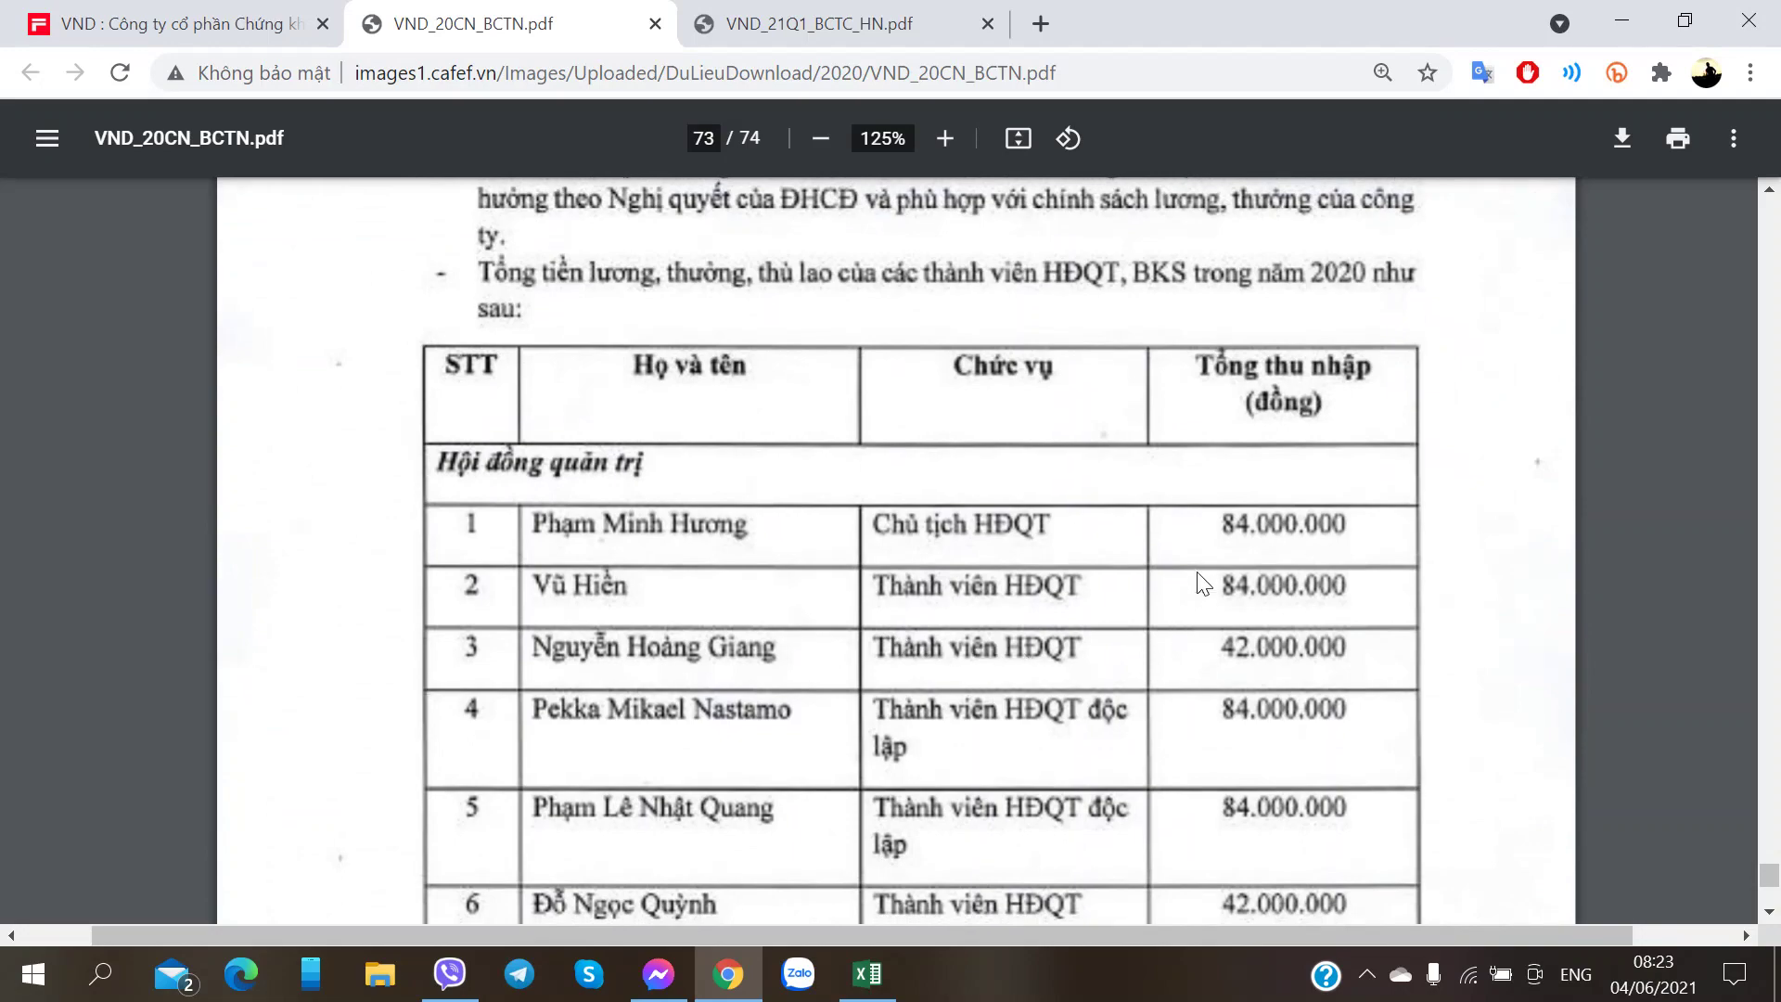
{"action": "scroll", "coordinate": [1200, 584], "scroll_direction": "down", "scroll_amount": 3}
{"action": "scroll", "coordinate": [1201, 585], "scroll_direction": "down", "scroll_amount": 3}
{"action": "scroll", "coordinate": [1204, 582], "scroll_direction": "up", "scroll_amount": 3}
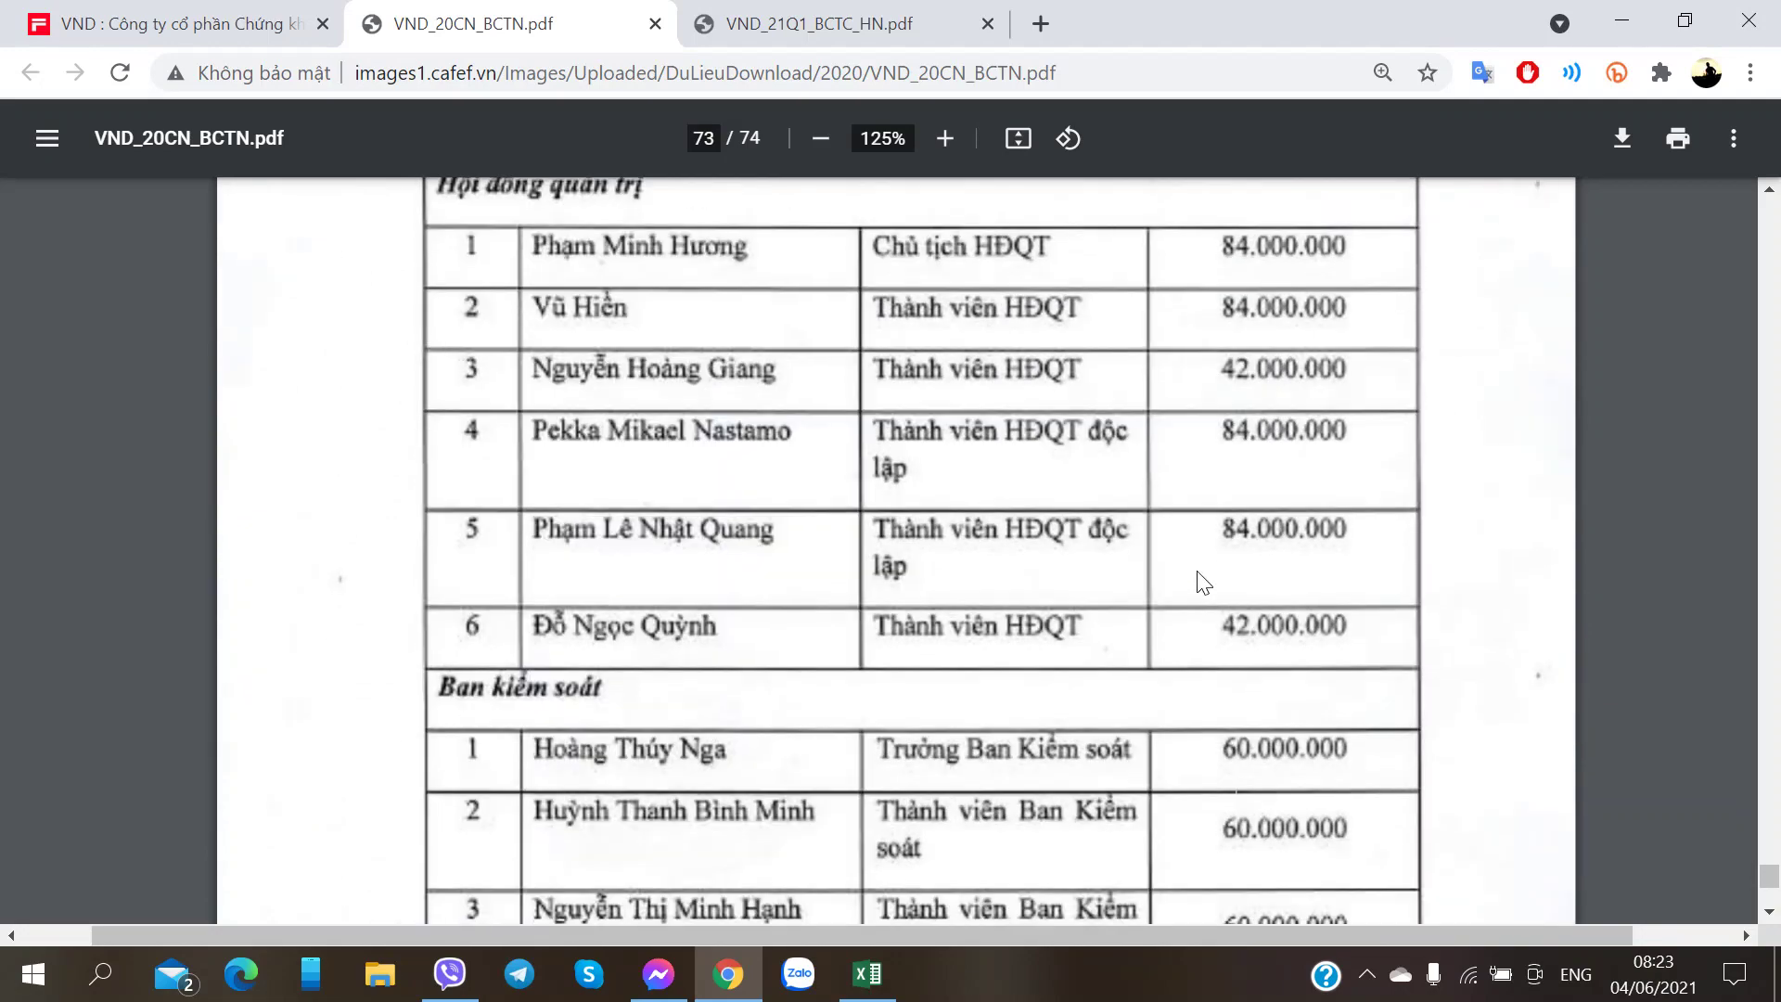
{"action": "scroll", "coordinate": [1203, 582], "scroll_direction": "down", "scroll_amount": 3}
- Read the VND share information at 31/12/2020 on page 73 and the auditor's opinion on page 74
{"action": "scroll", "coordinate": [1203, 582], "scroll_direction": "down", "scroll_amount": 5}
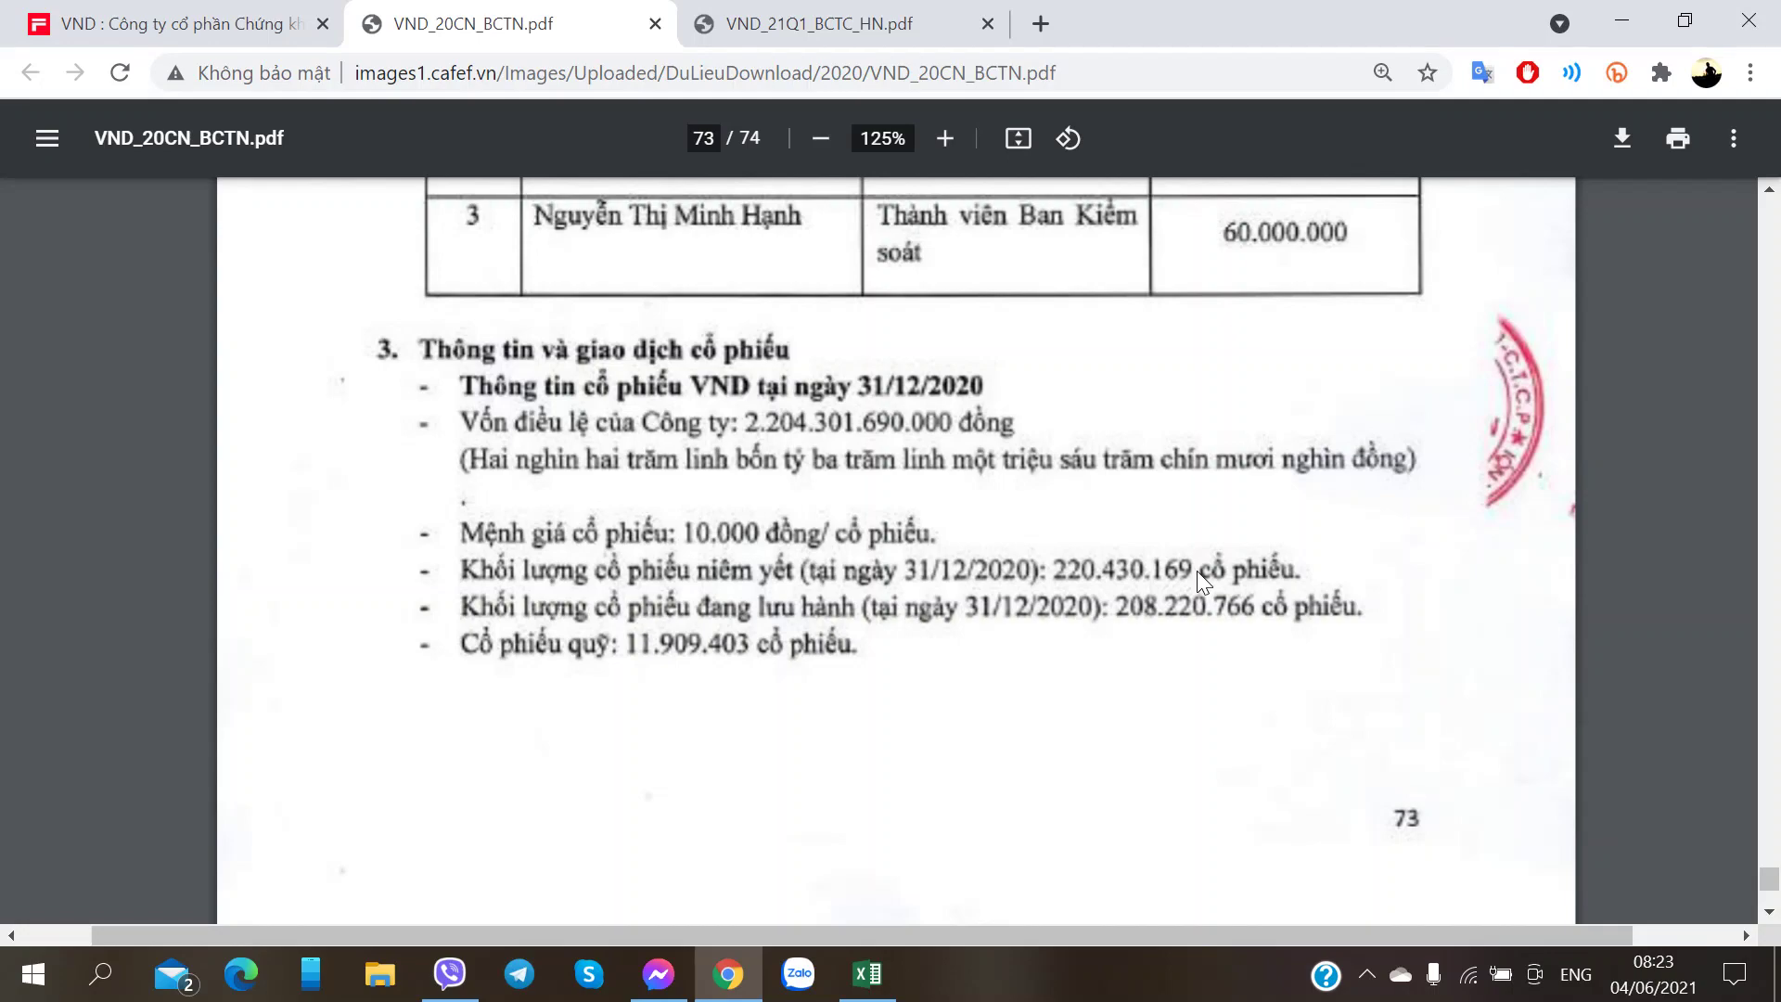
{"action": "scroll", "coordinate": [1201, 582], "scroll_direction": "down", "scroll_amount": 10}
{"action": "scroll", "coordinate": [1197, 583], "scroll_direction": "up", "scroll_amount": 5}
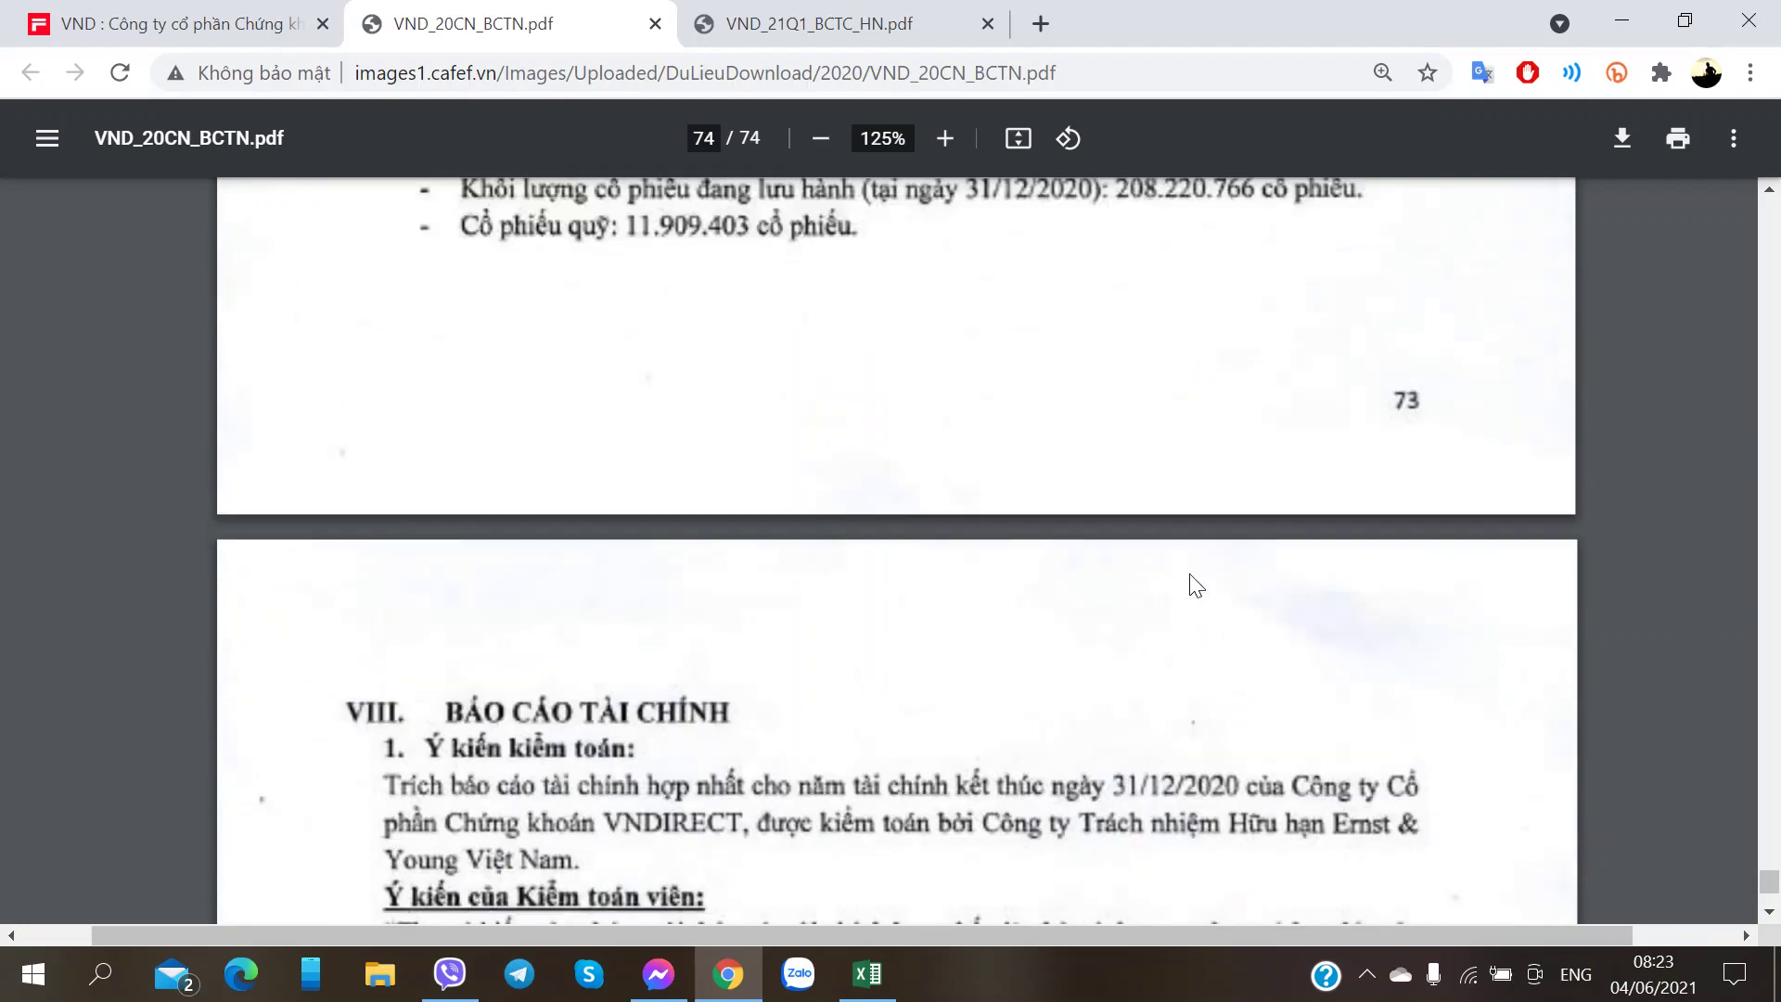
{"action": "scroll", "coordinate": [694, 538], "scroll_direction": "down", "scroll_amount": 15}
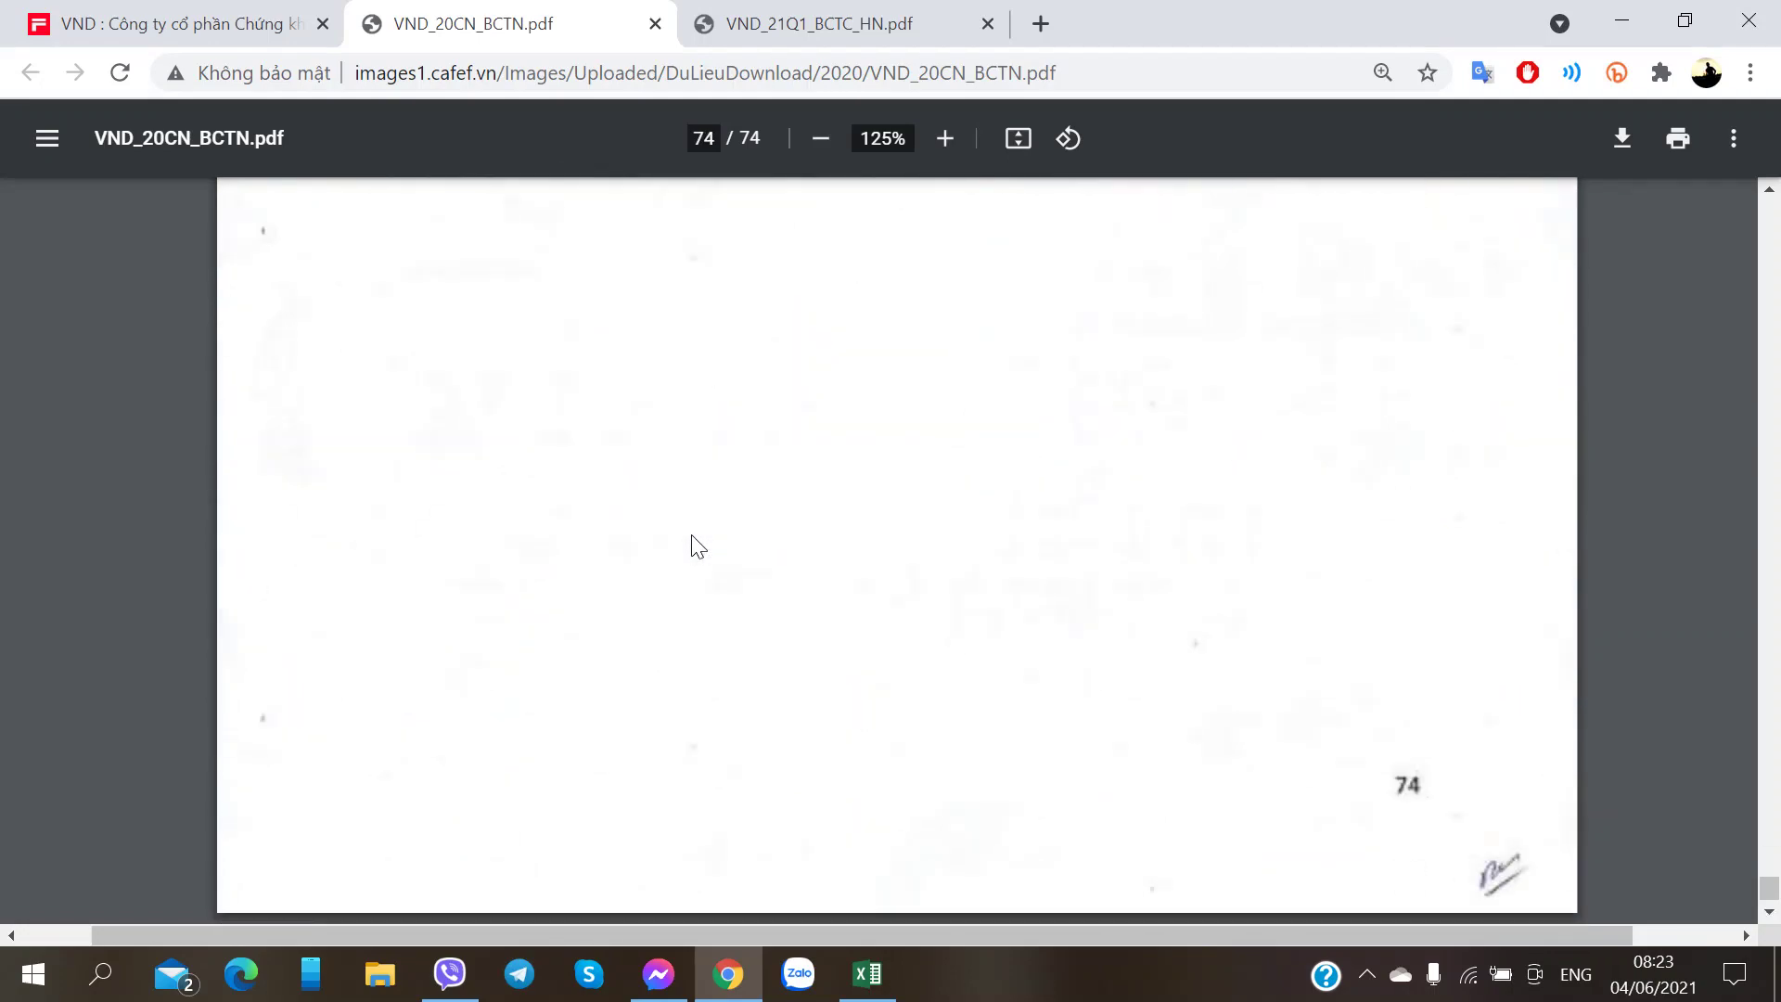
{"action": "scroll", "coordinate": [694, 542], "scroll_direction": "up", "scroll_amount": 10}
{"action": "scroll", "coordinate": [693, 545], "scroll_direction": "up", "scroll_amount": 1}
{"action": "scroll", "coordinate": [944, 657], "scroll_direction": "down", "scroll_amount": 1}
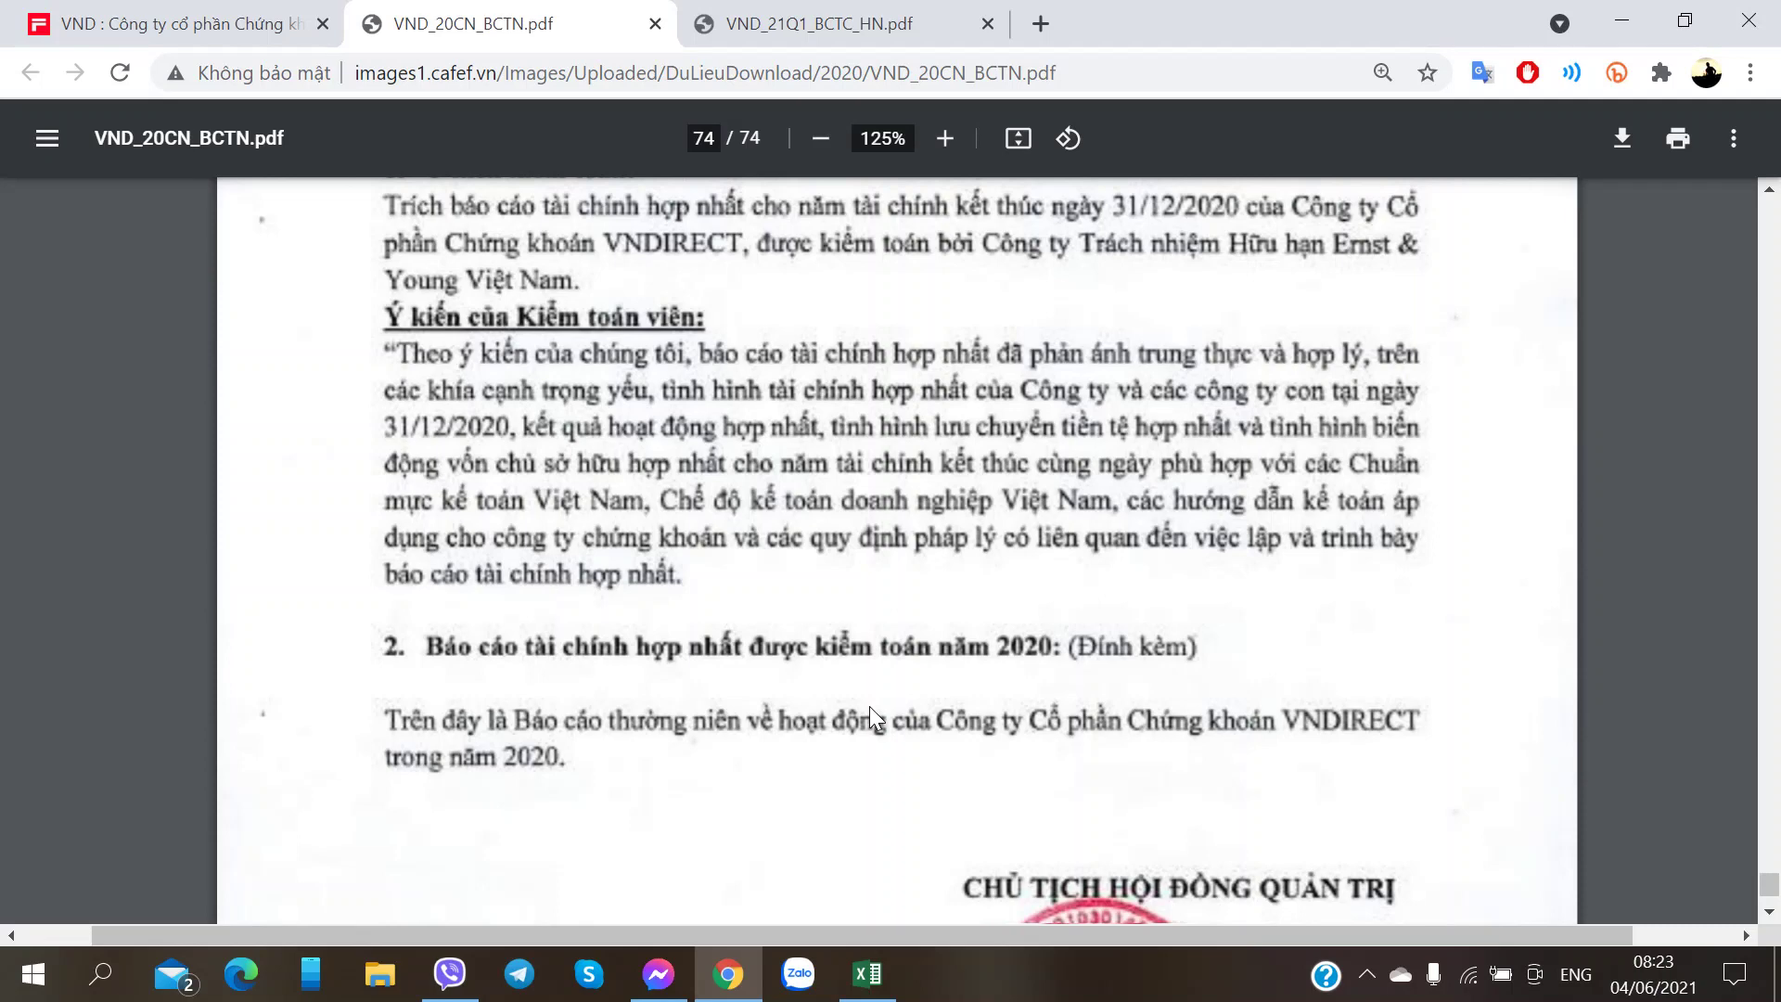
- Return to the VND company page on CafeF and look over its news, events and company profile sections
{"action": "left_click", "coordinate": [867, 974]}
{"action": "left_click", "coordinate": [129, 11]}
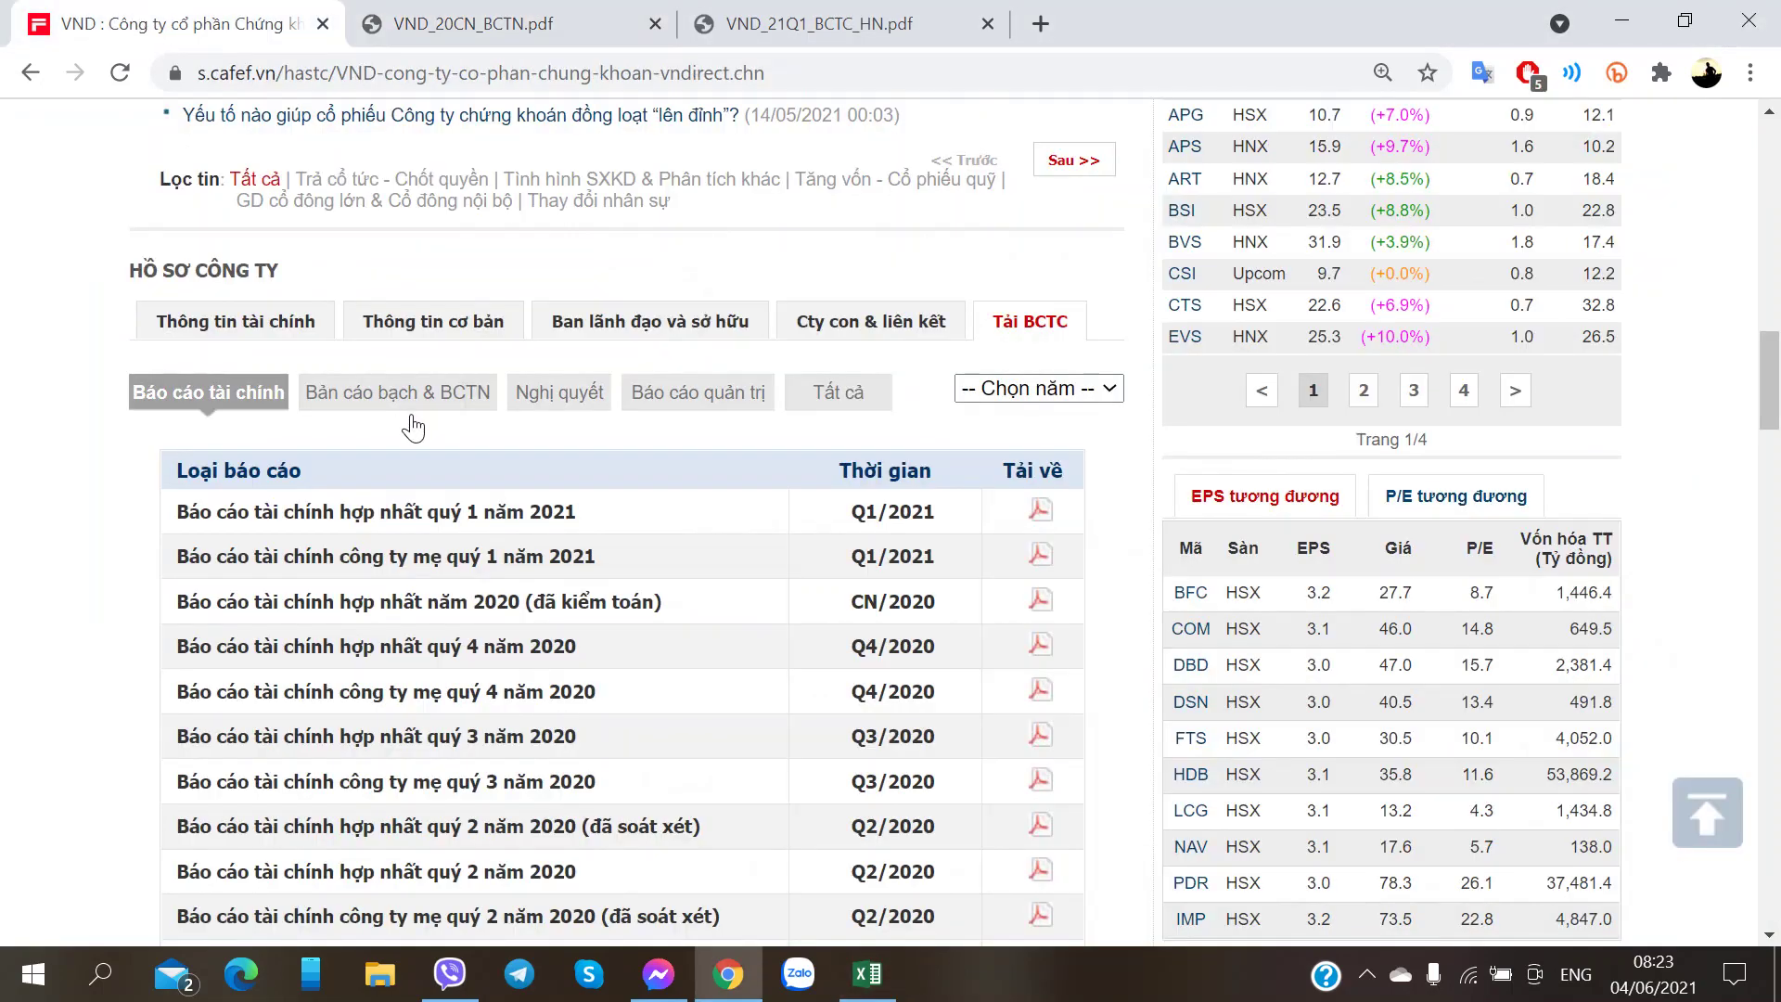
{"action": "scroll", "coordinate": [241, 475], "scroll_direction": "up", "scroll_amount": 3}
{"action": "scroll", "coordinate": [155, 480], "scroll_direction": "up", "scroll_amount": 2}
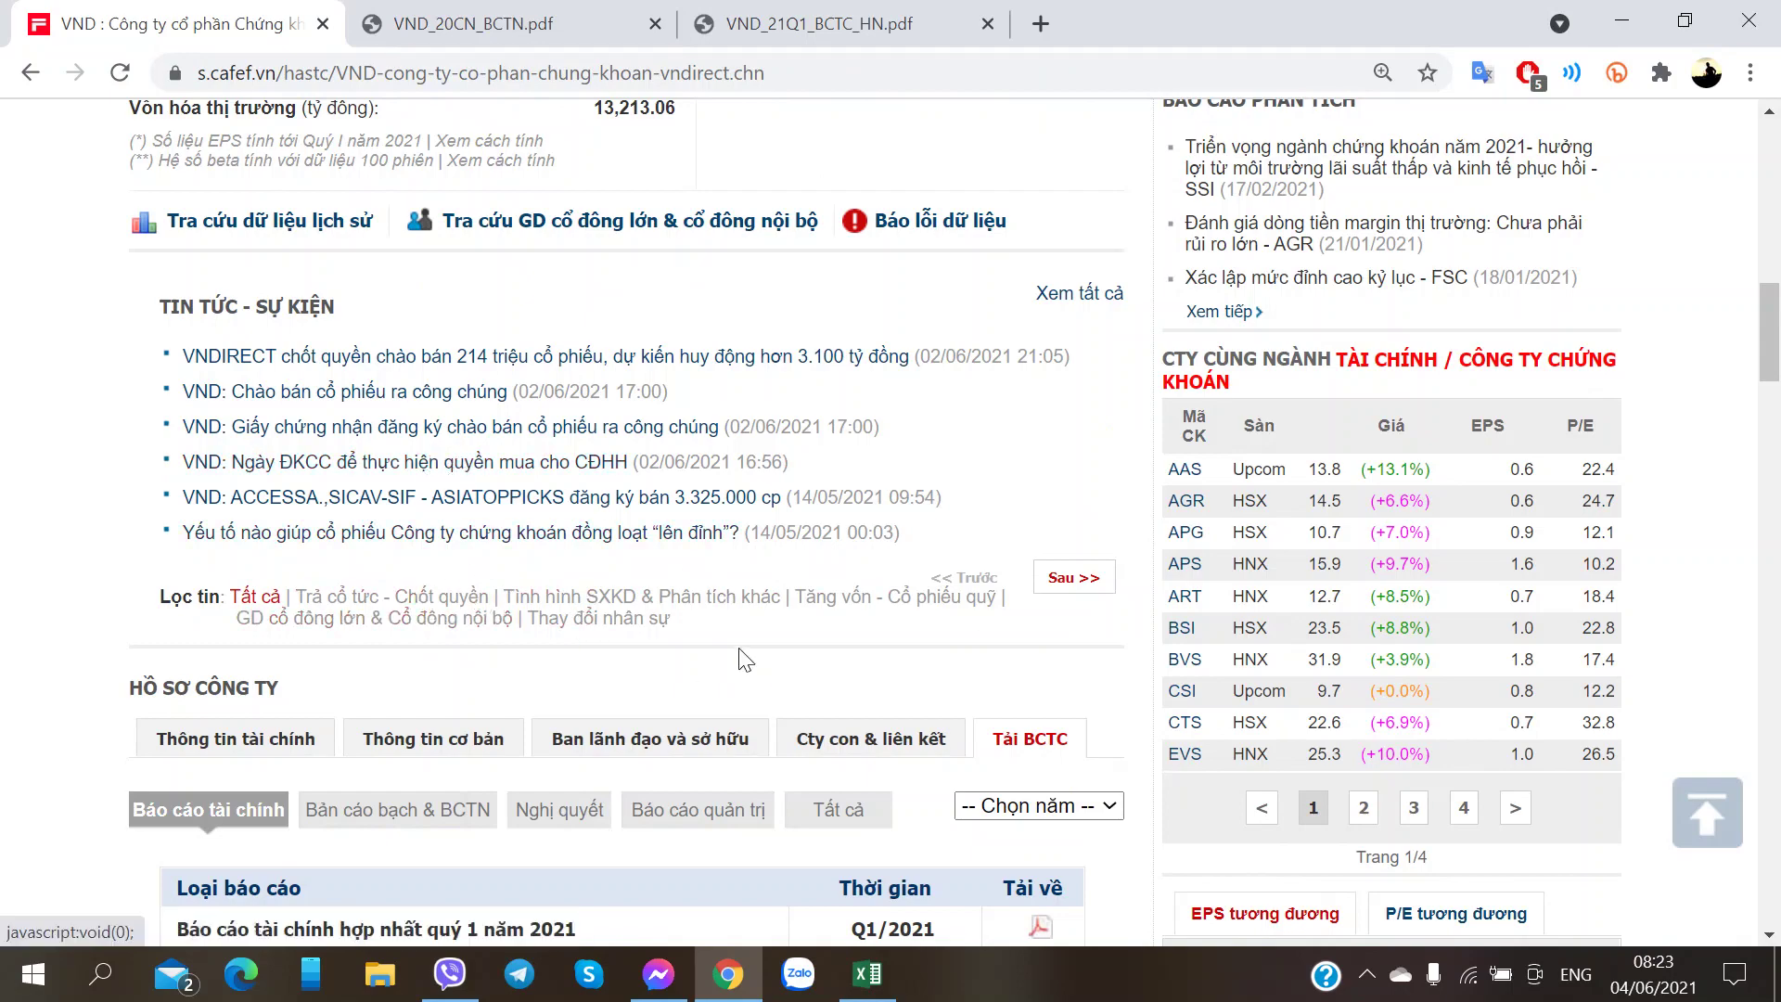
{"action": "scroll", "coordinate": [629, 630], "scroll_direction": "down", "scroll_amount": 5}
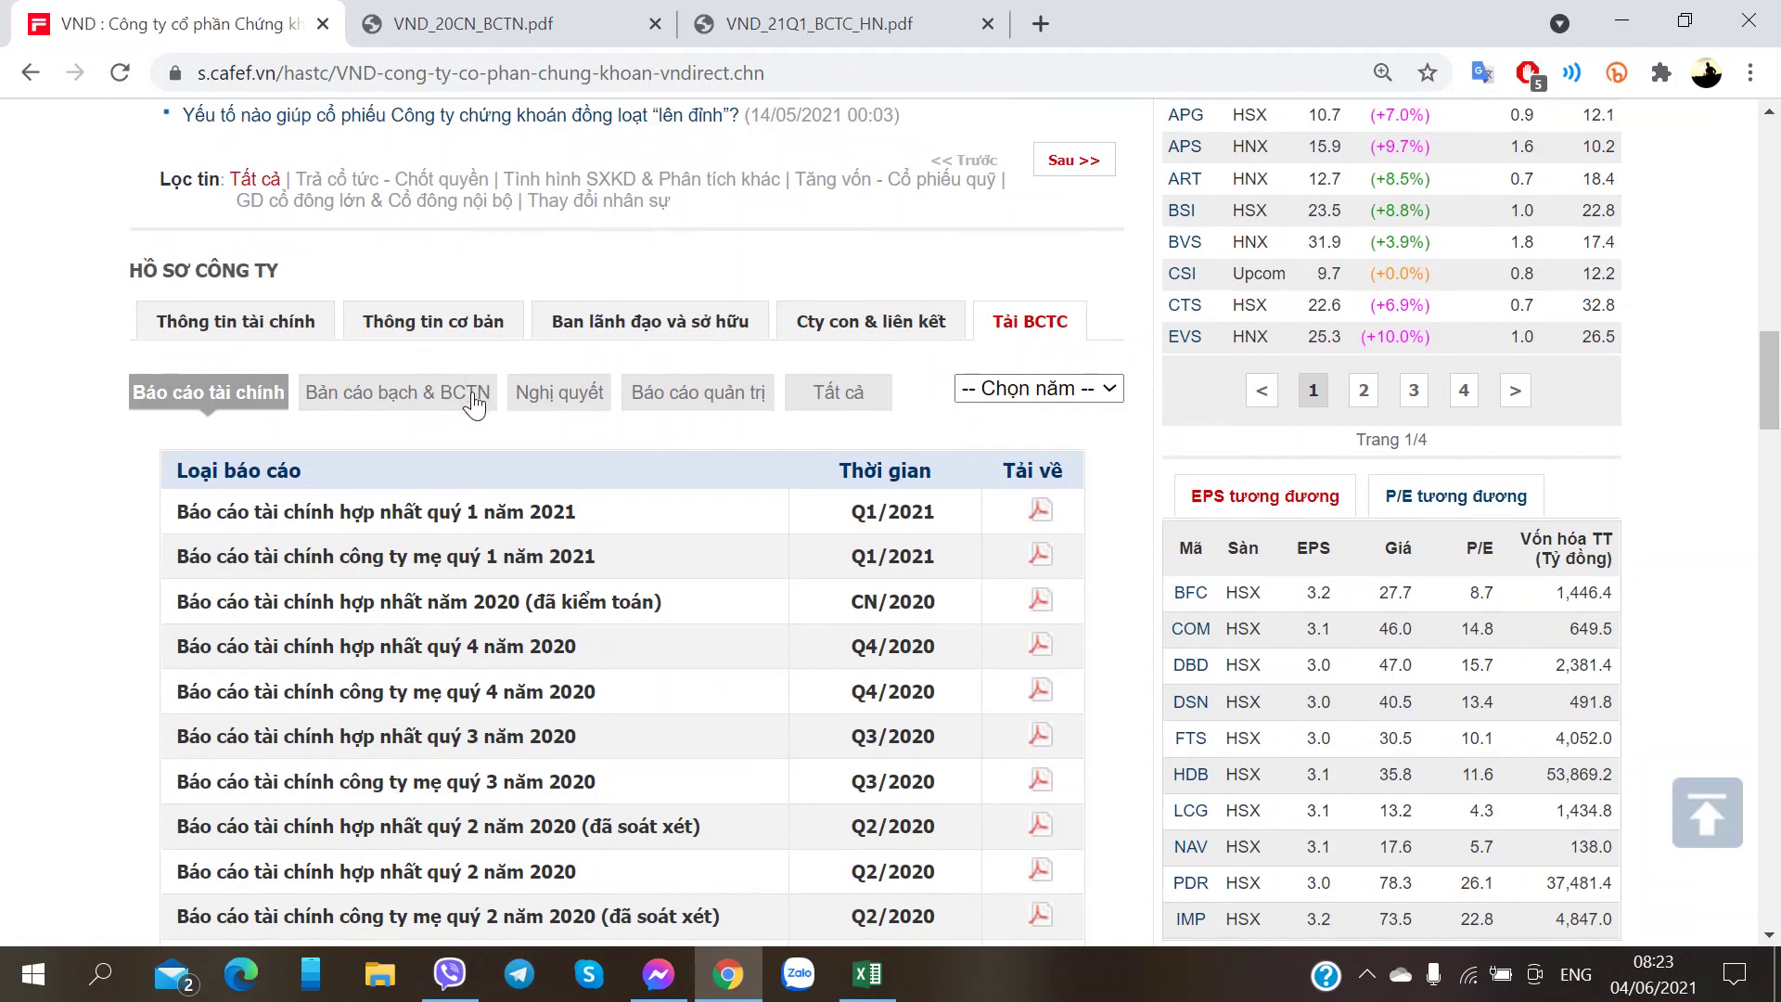
- List VND's resolutions on CafeF and open the annual general meeting resolution dated 19/03/2021
{"action": "left_click", "coordinate": [473, 399]}
{"action": "left_click", "coordinate": [552, 397]}
{"action": "scroll", "coordinate": [604, 461], "scroll_direction": "down", "scroll_amount": 2}
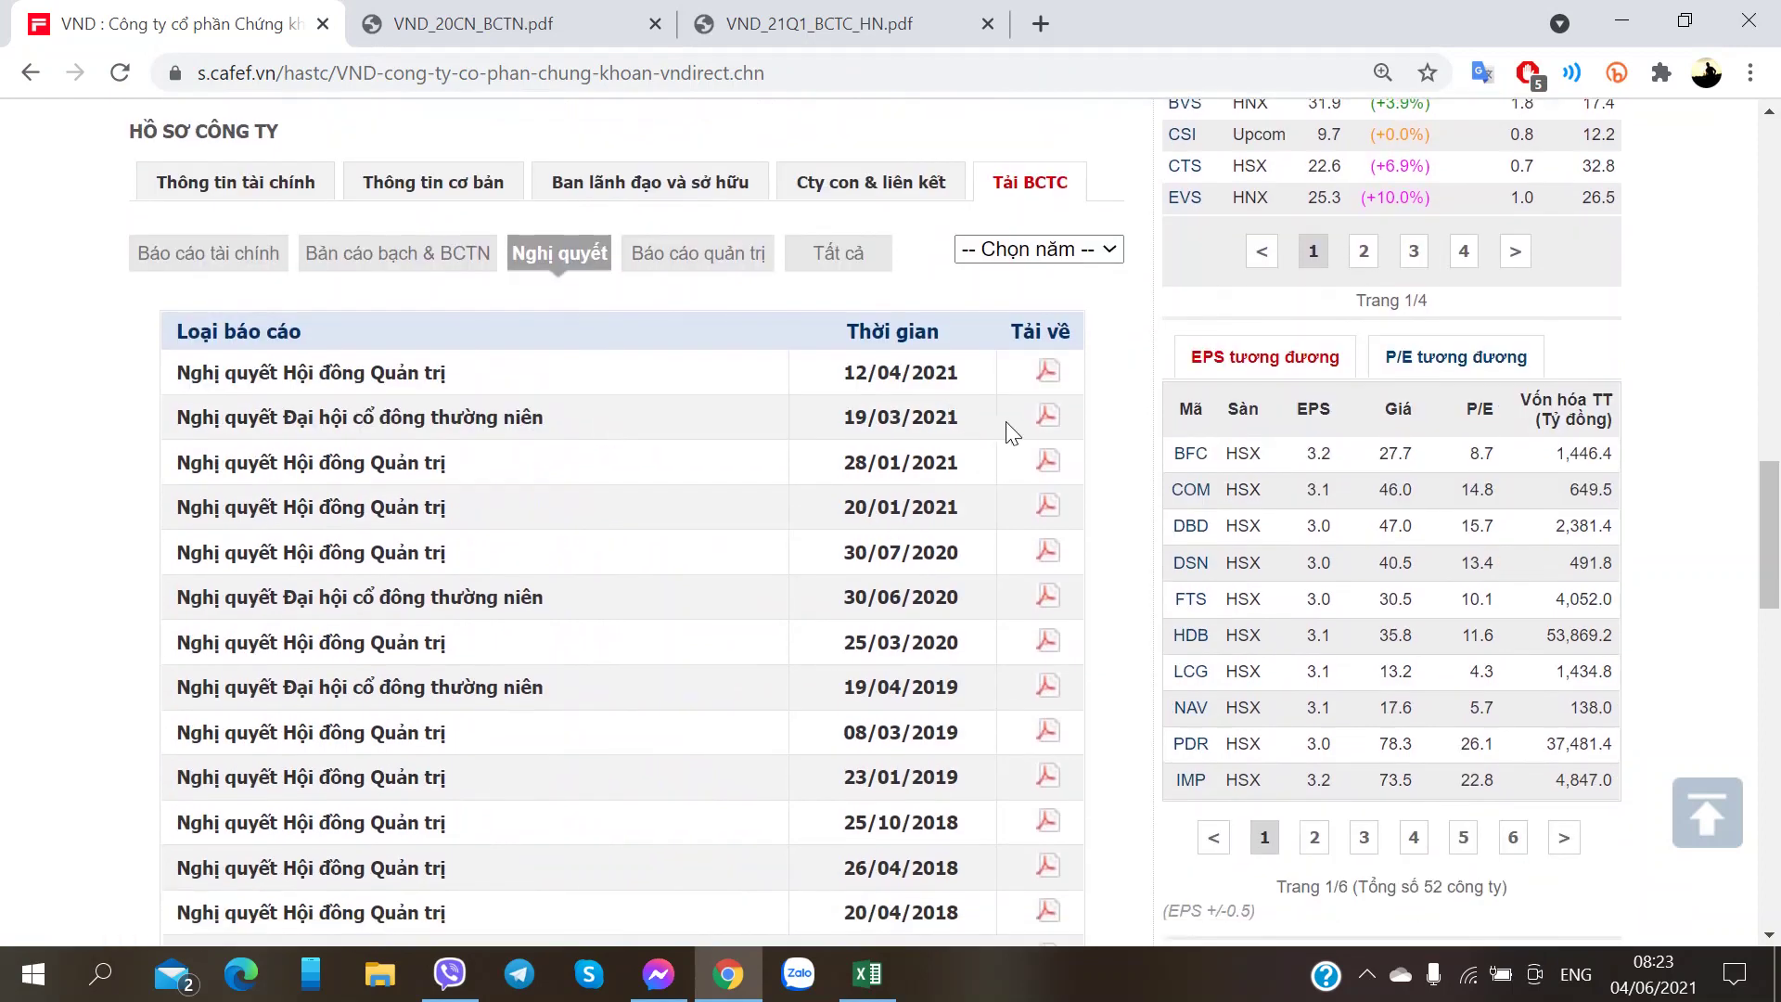
{"action": "left_click", "coordinate": [1047, 416]}
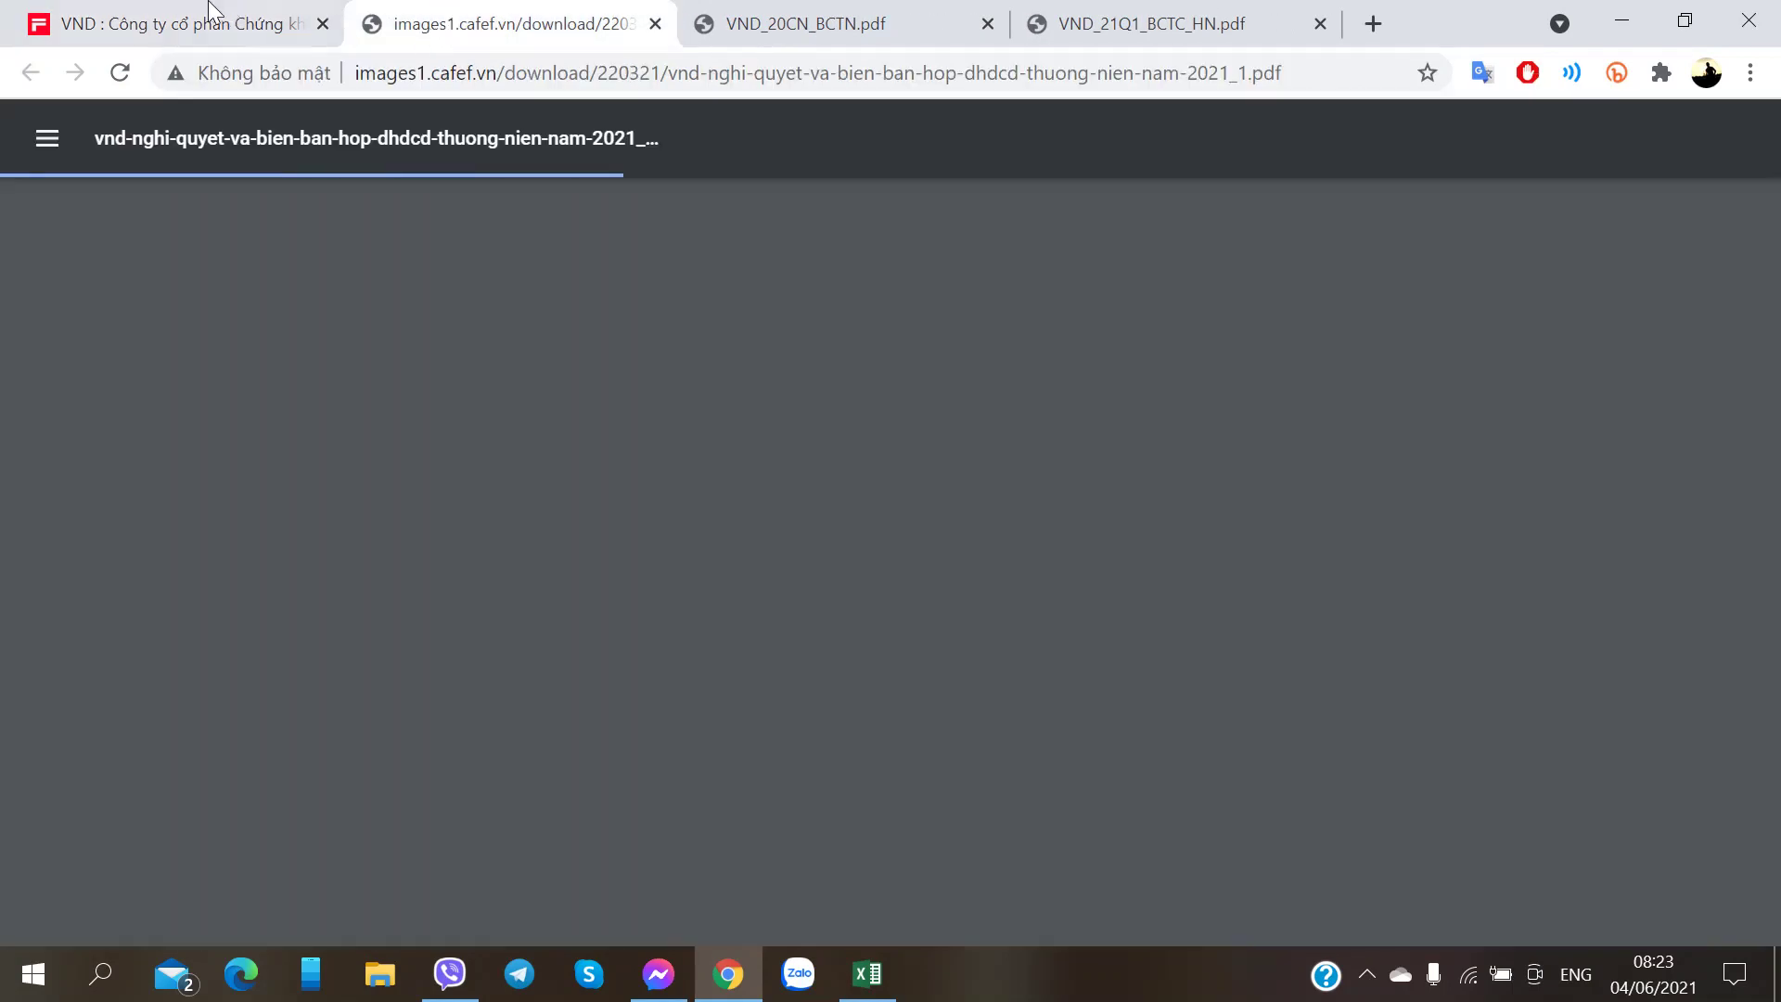
{"action": "left_click", "coordinate": [209, 10]}
{"action": "left_click", "coordinate": [524, 23]}
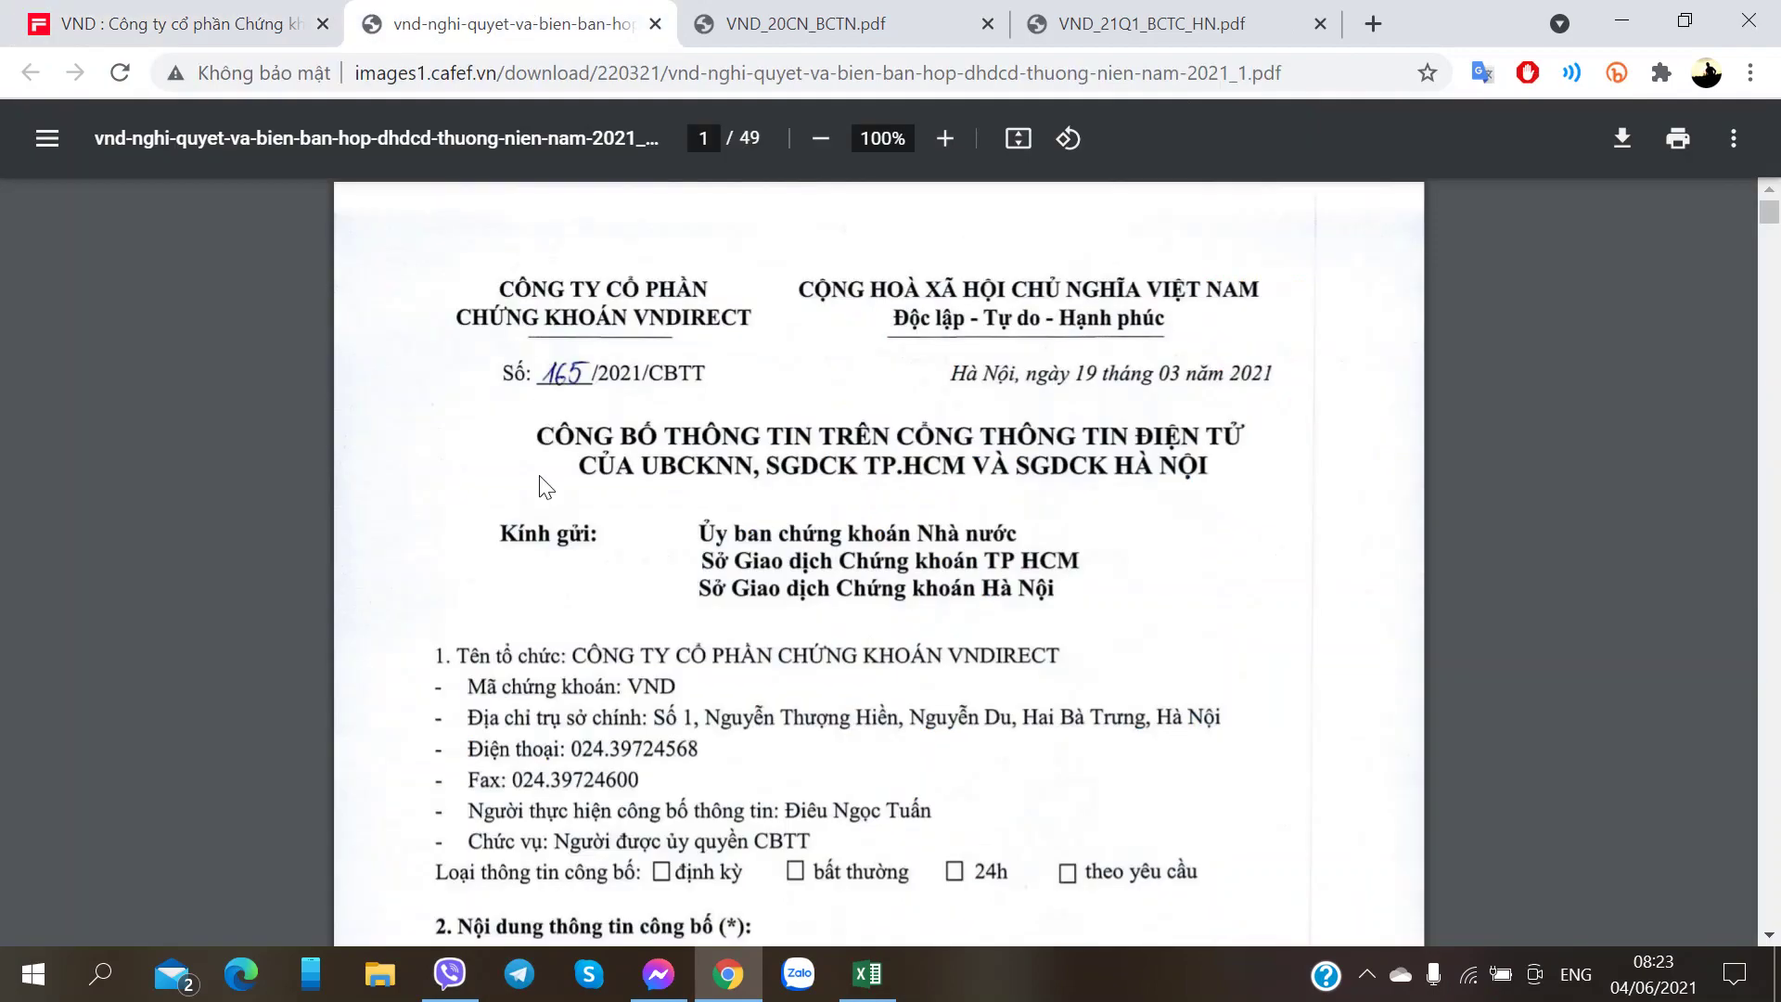
- Read the disclosed contents of the 2021 annual general meeting on page 1 of the resolution, enlarged to 125%
{"action": "scroll", "coordinate": [546, 487], "scroll_direction": "down", "scroll_amount": 4}
{"action": "scroll", "coordinate": [510, 536], "scroll_direction": "down", "scroll_amount": 2}
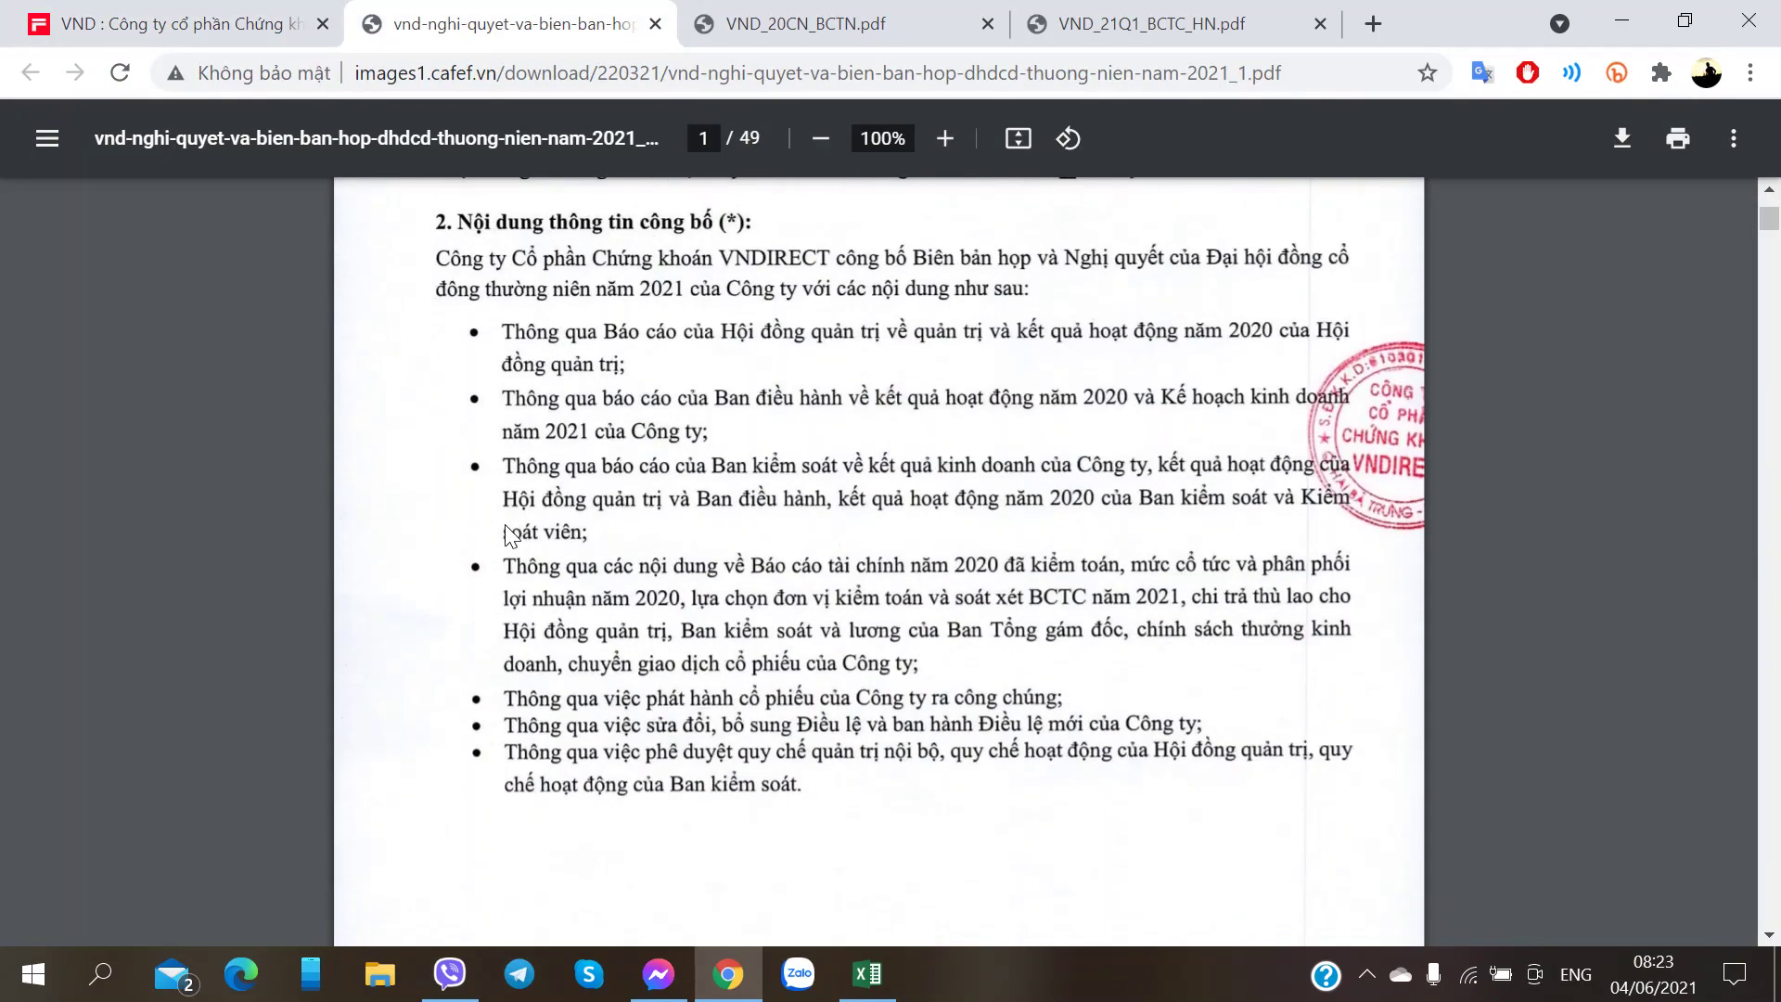
{"action": "scroll", "coordinate": [511, 536], "scroll_direction": "down", "scroll_amount": 3}
{"action": "scroll", "coordinate": [501, 520], "scroll_direction": "up", "scroll_amount": 3}
{"action": "scroll", "coordinate": [501, 529], "scroll_direction": "up", "scroll_amount": 2}
{"action": "scroll", "coordinate": [501, 528], "scroll_direction": "down", "scroll_amount": 1}
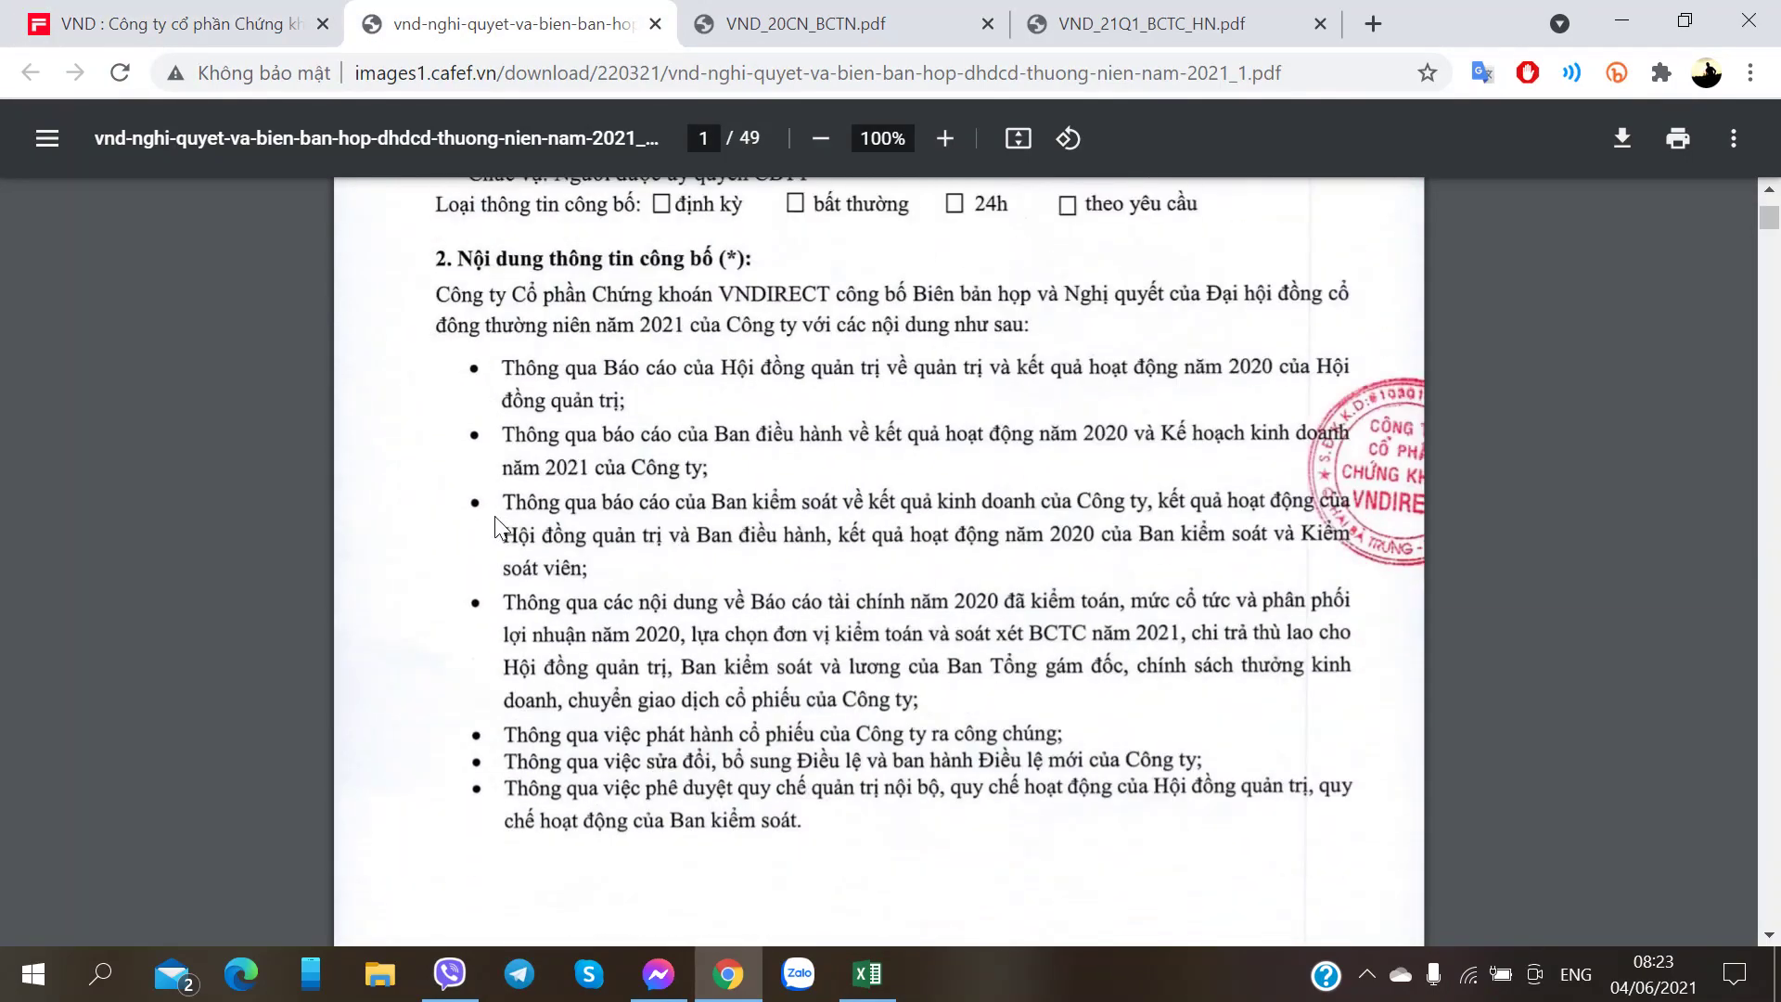
{"action": "scroll", "coordinate": [501, 529], "scroll_direction": "down", "scroll_amount": 1}
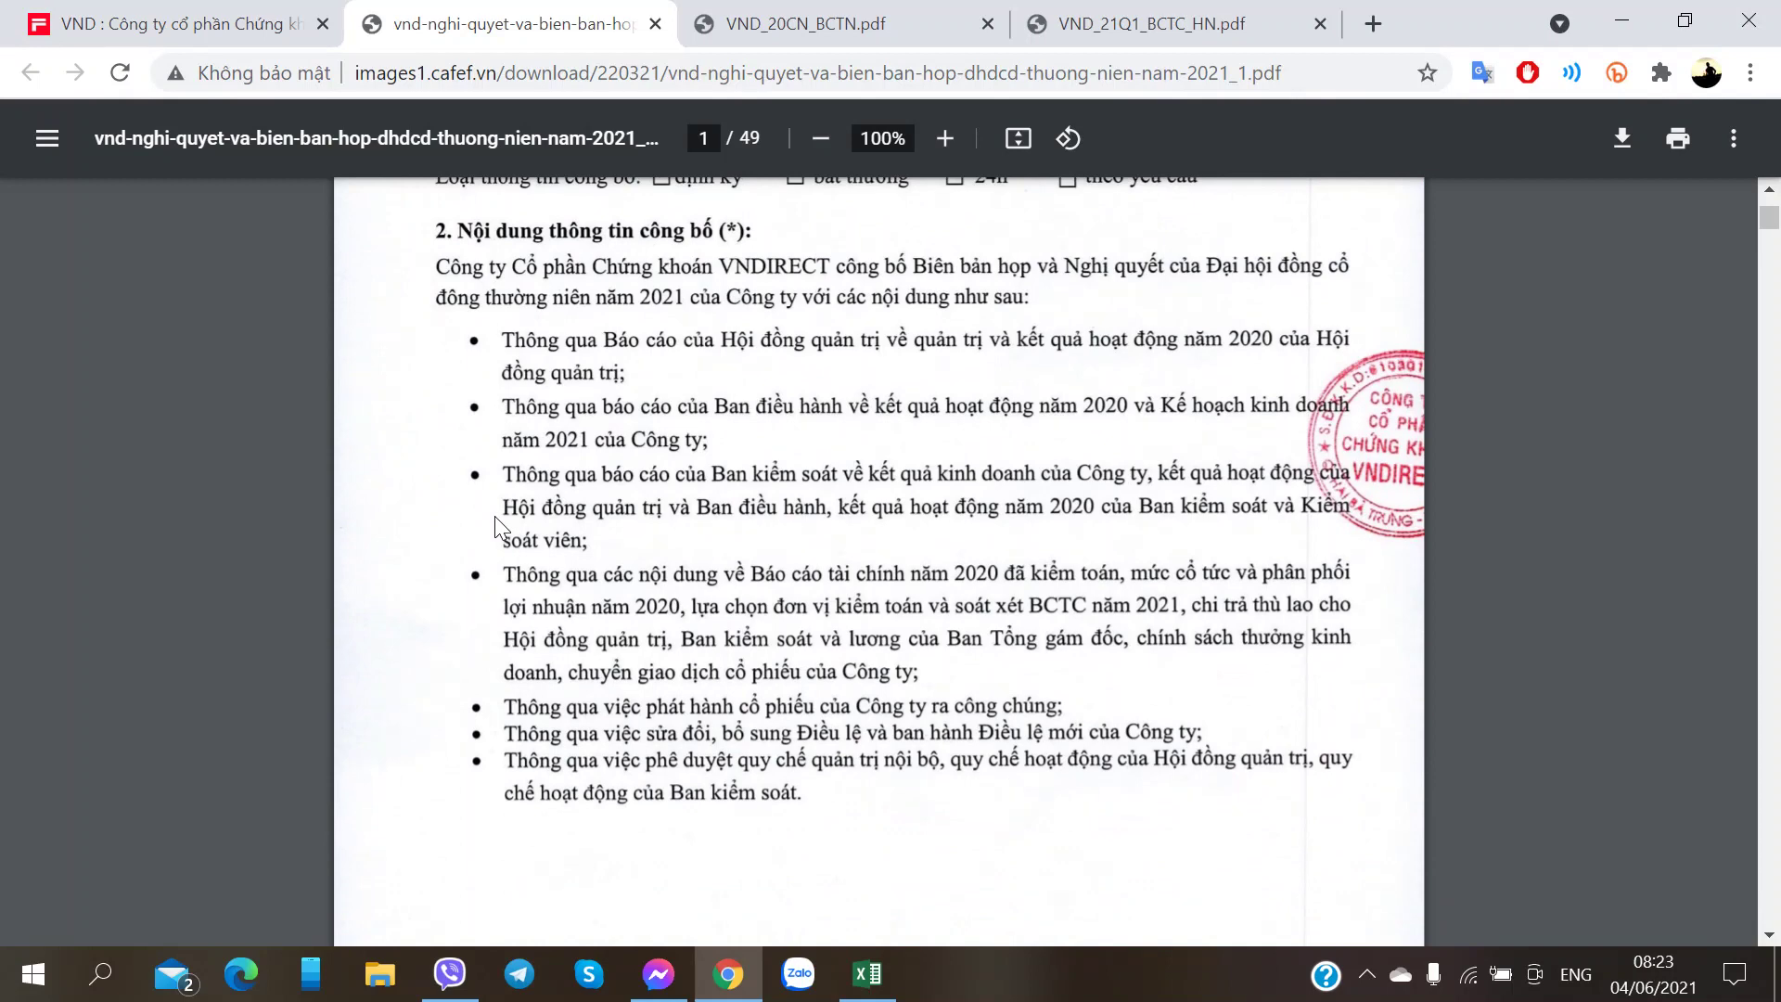
{"action": "scroll", "coordinate": [501, 527], "scroll_direction": "up", "scroll_amount": 2, "text": "ctrl"}
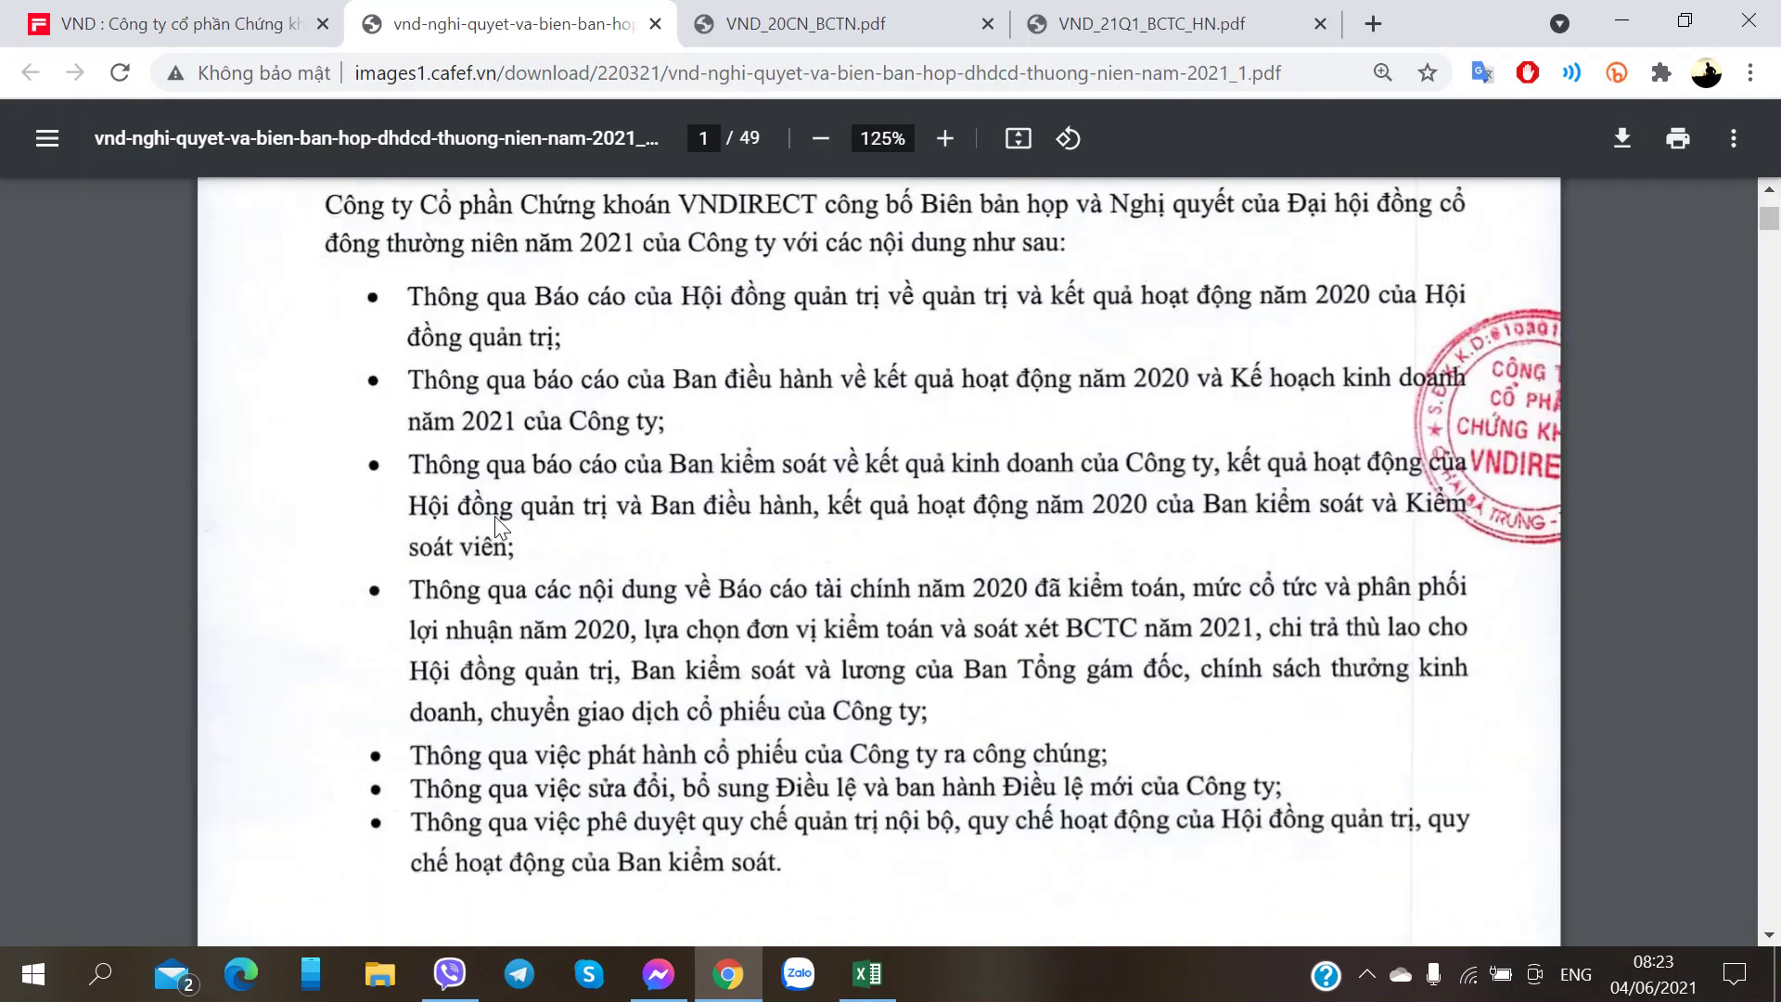
- Skim the cover pages and the articles of the 2021 shareholders' meeting resolution on pages 2 to 5
{"action": "scroll", "coordinate": [498, 525], "scroll_direction": "down", "scroll_amount": 20}
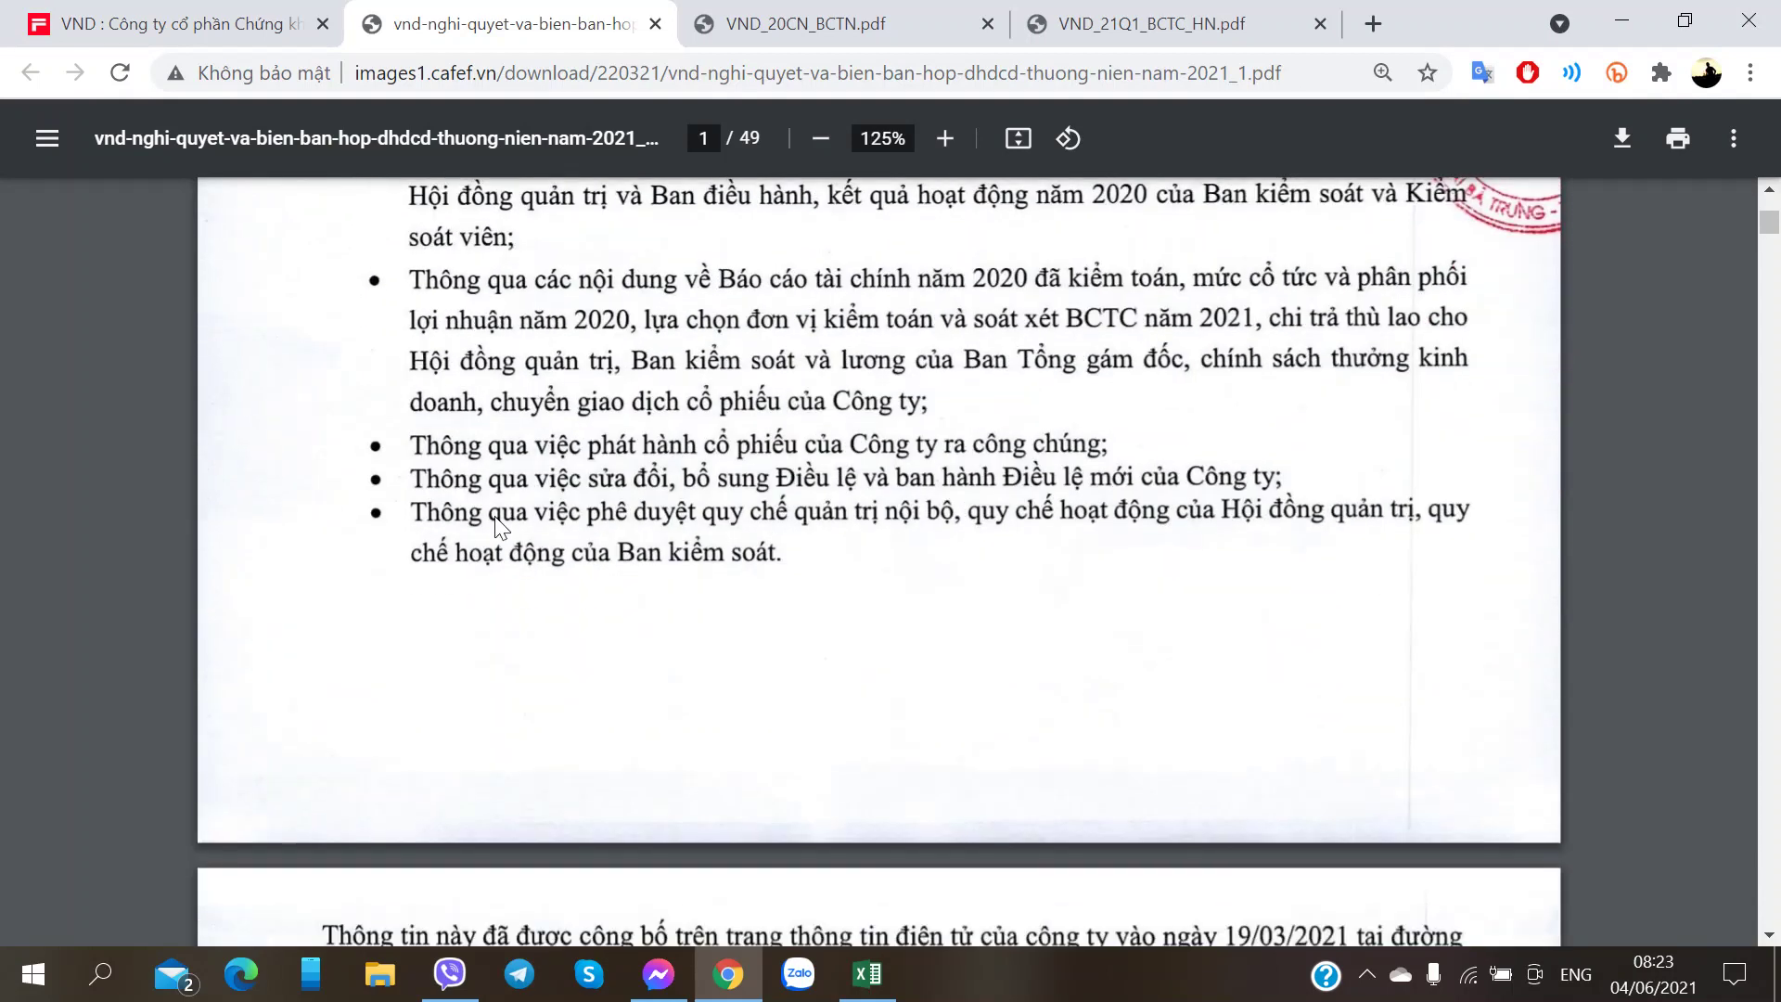
{"action": "scroll", "coordinate": [498, 525], "scroll_direction": "up", "scroll_amount": 5}
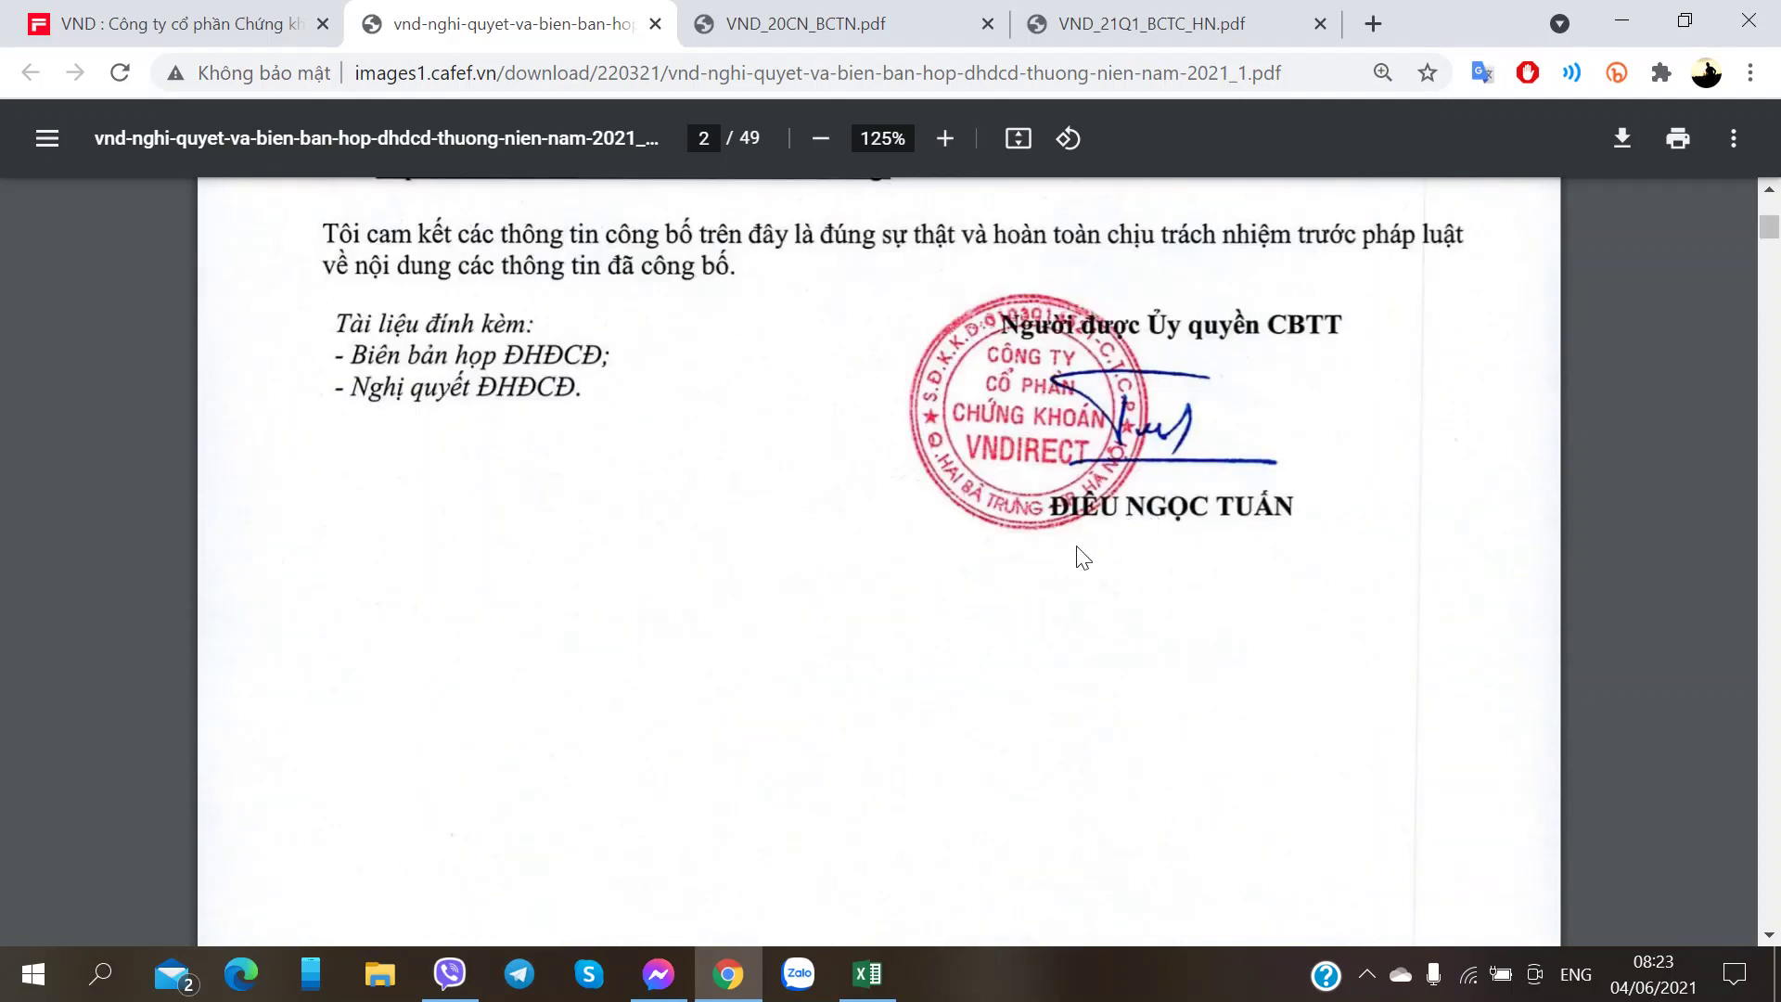
{"action": "scroll", "coordinate": [944, 585], "scroll_direction": "down", "scroll_amount": 15}
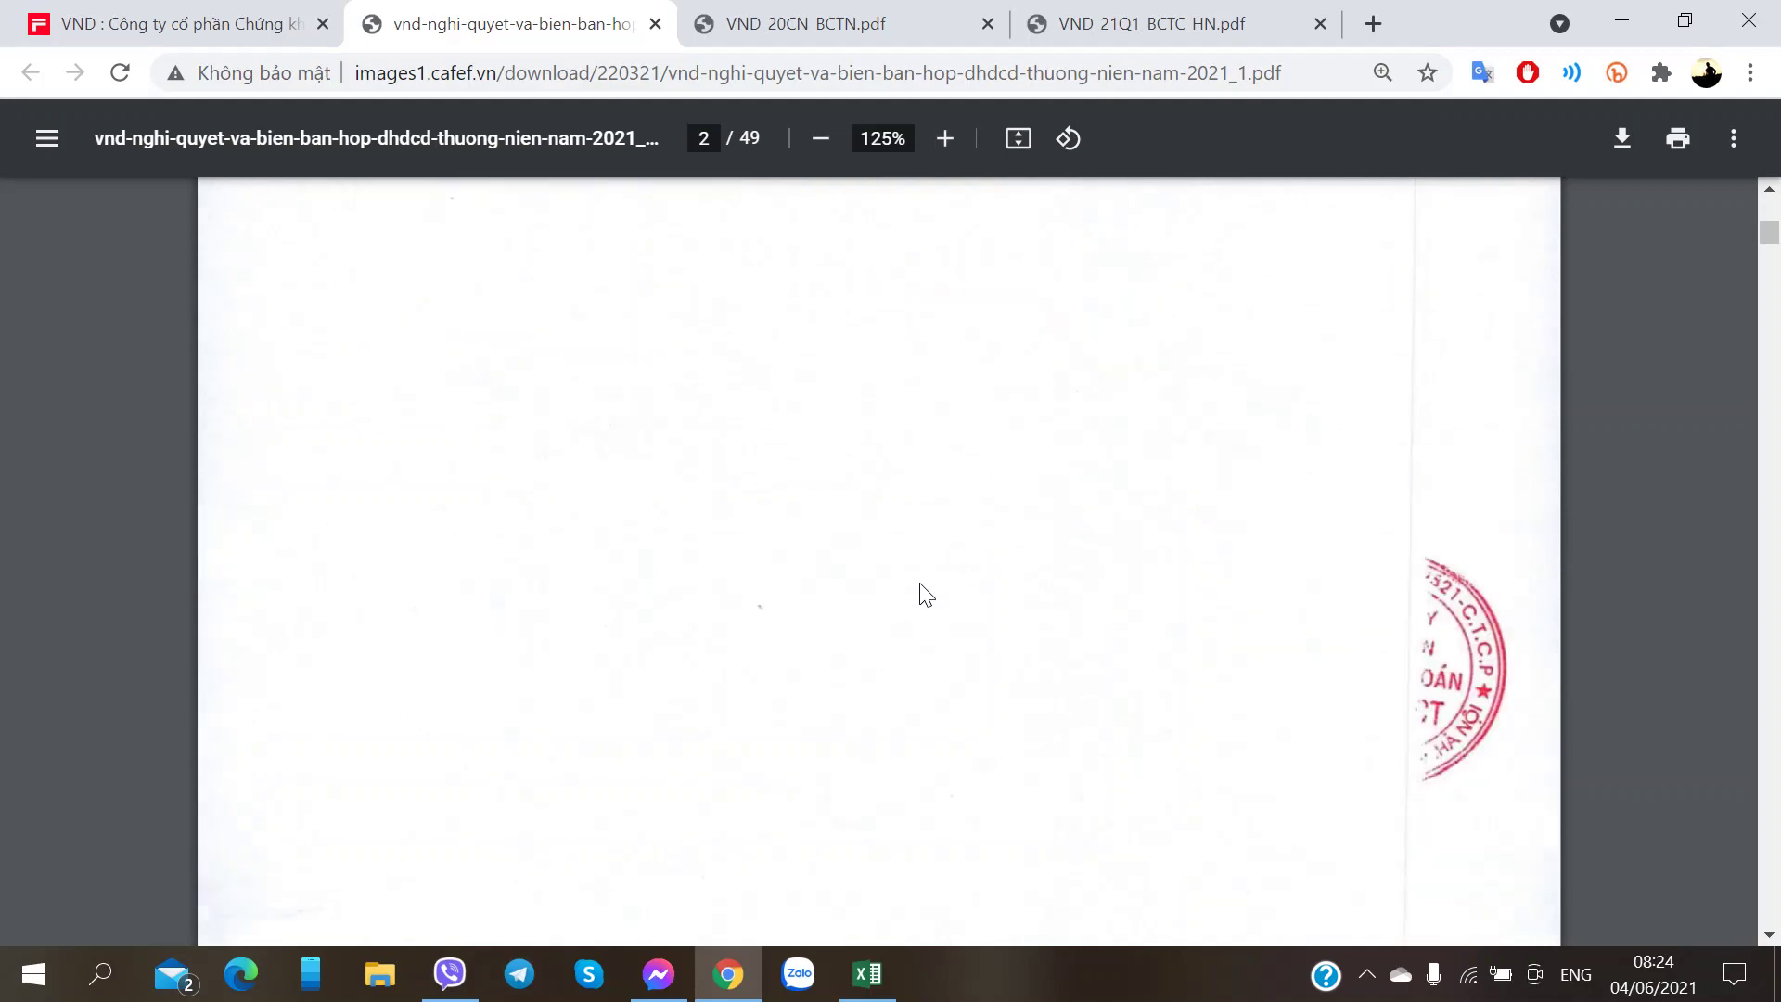
{"action": "scroll", "coordinate": [918, 589], "scroll_direction": "down", "scroll_amount": 7}
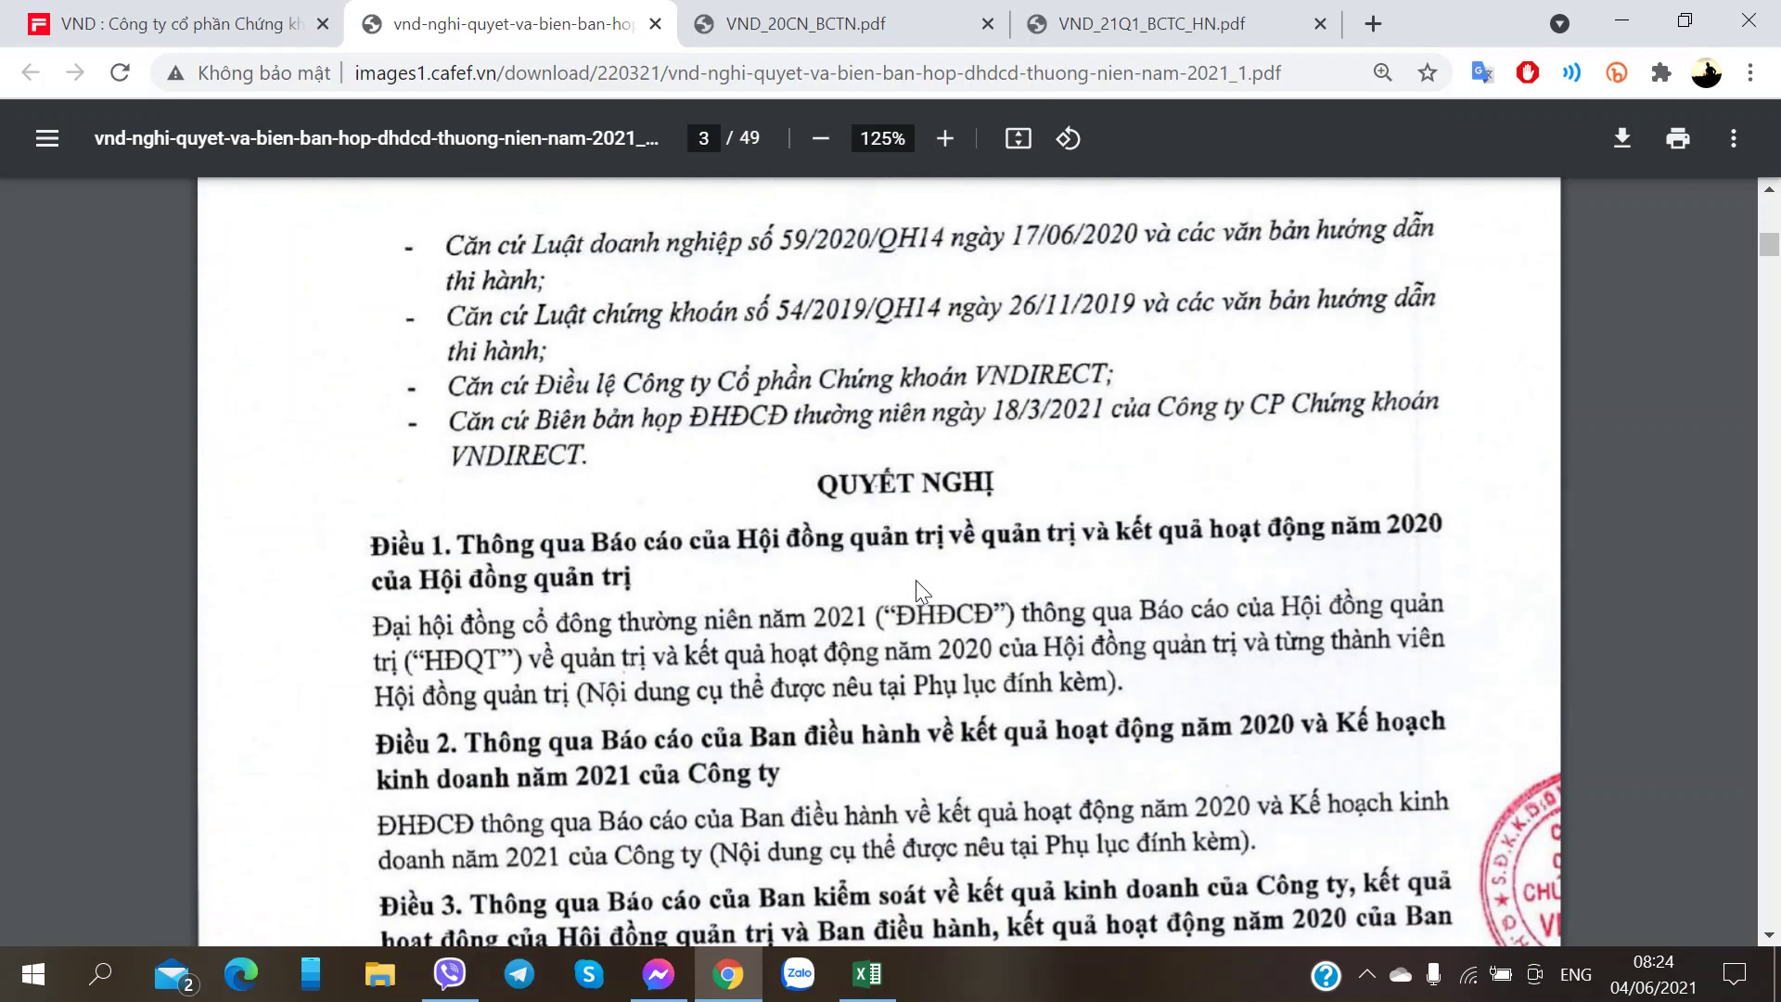
{"action": "scroll", "coordinate": [915, 589], "scroll_direction": "down", "scroll_amount": 20}
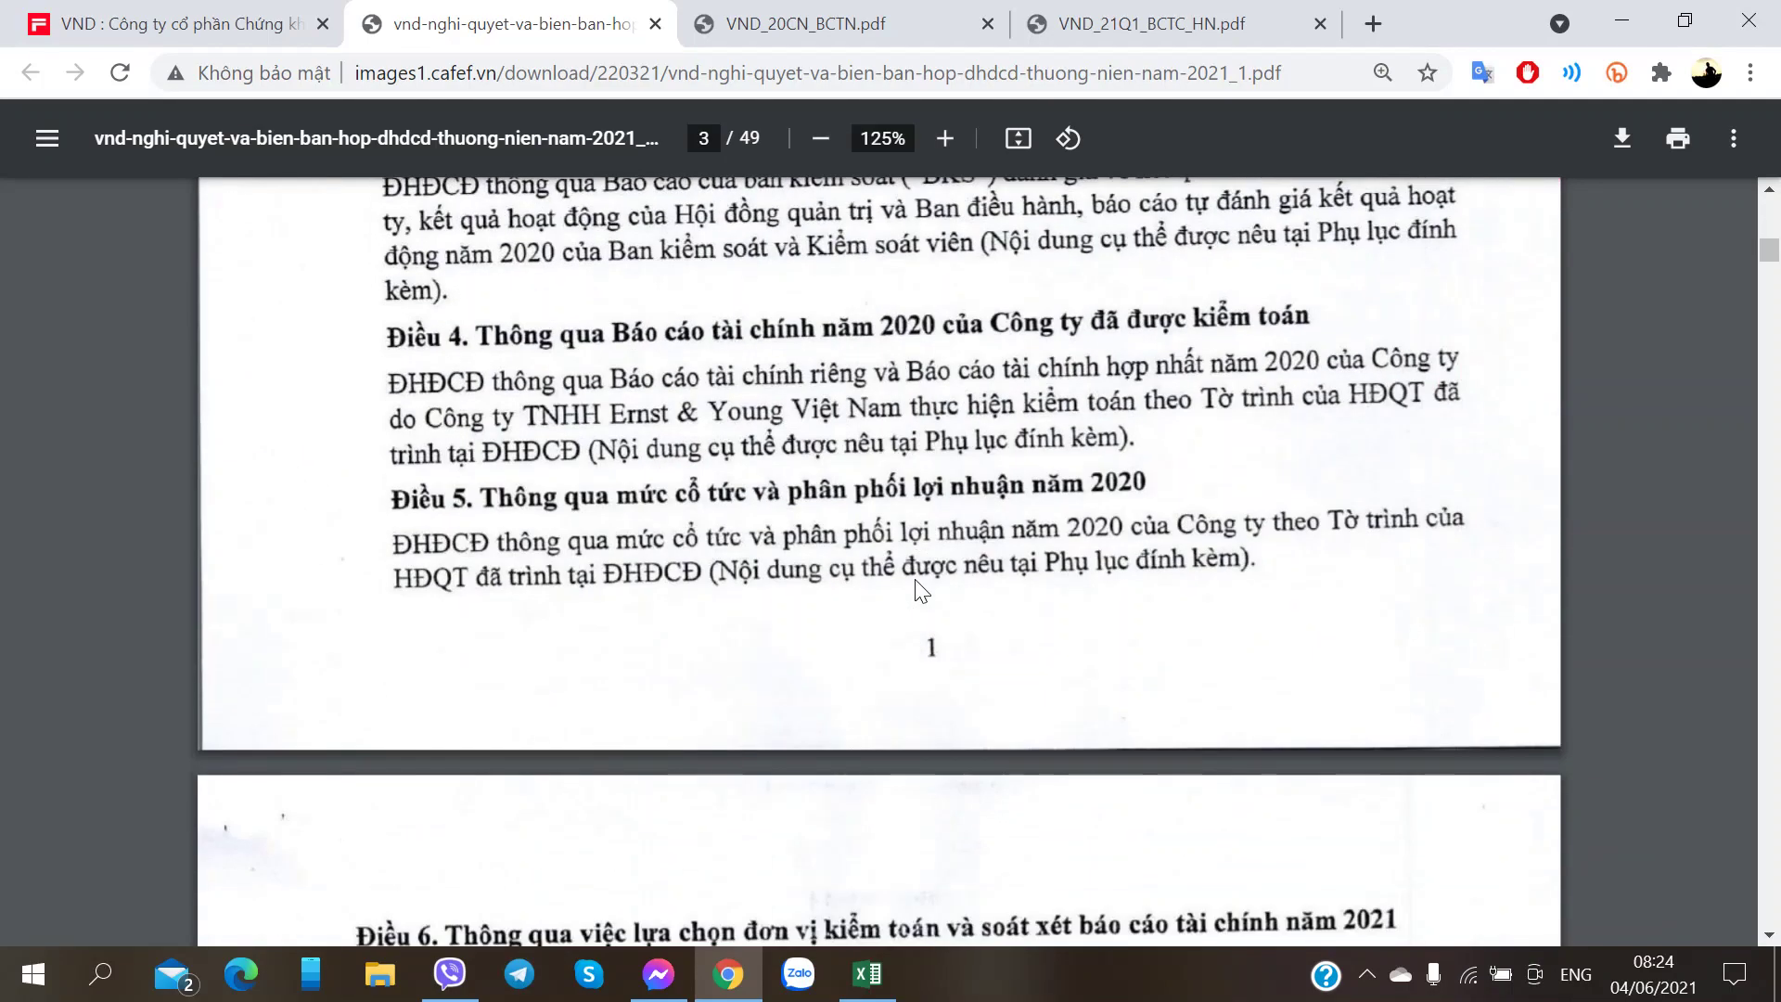
{"action": "scroll", "coordinate": [913, 577], "scroll_direction": "down", "scroll_amount": 20}
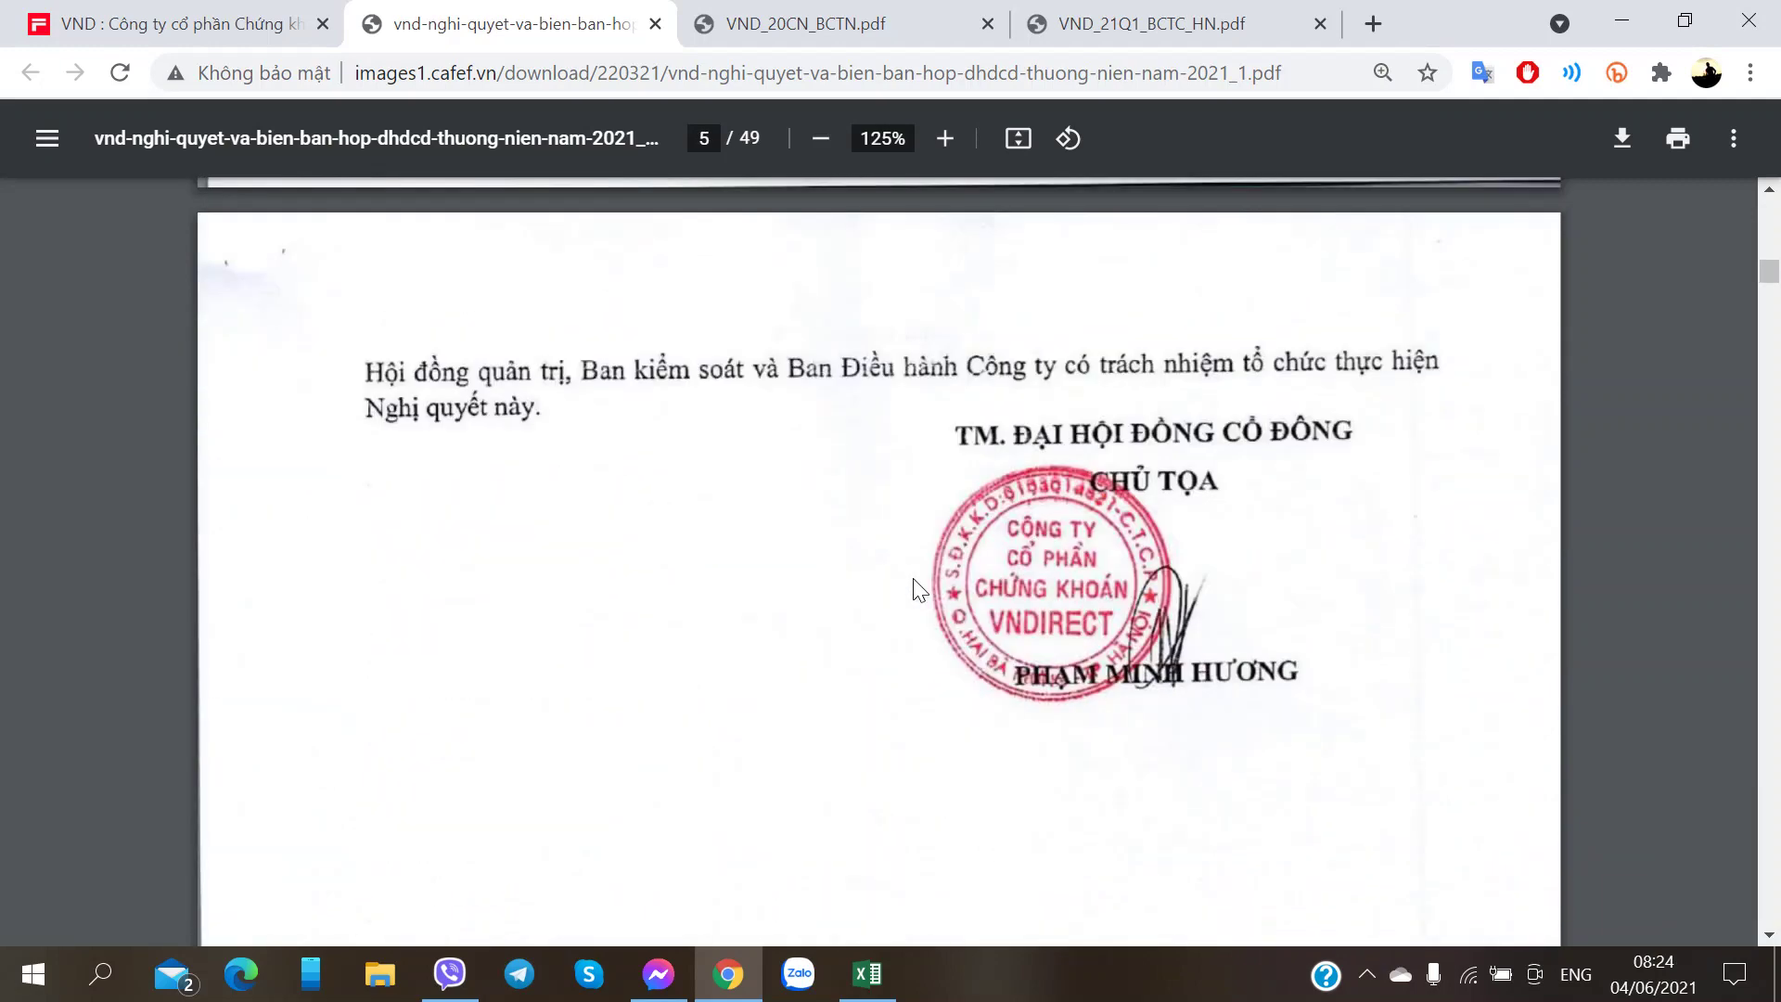
- Read items 1 to 12 of the public share offering plan in Appendix 1 on page 6, checking the June 2021 calendar
{"action": "scroll", "coordinate": [913, 577], "scroll_direction": "up", "scroll_amount": 6}
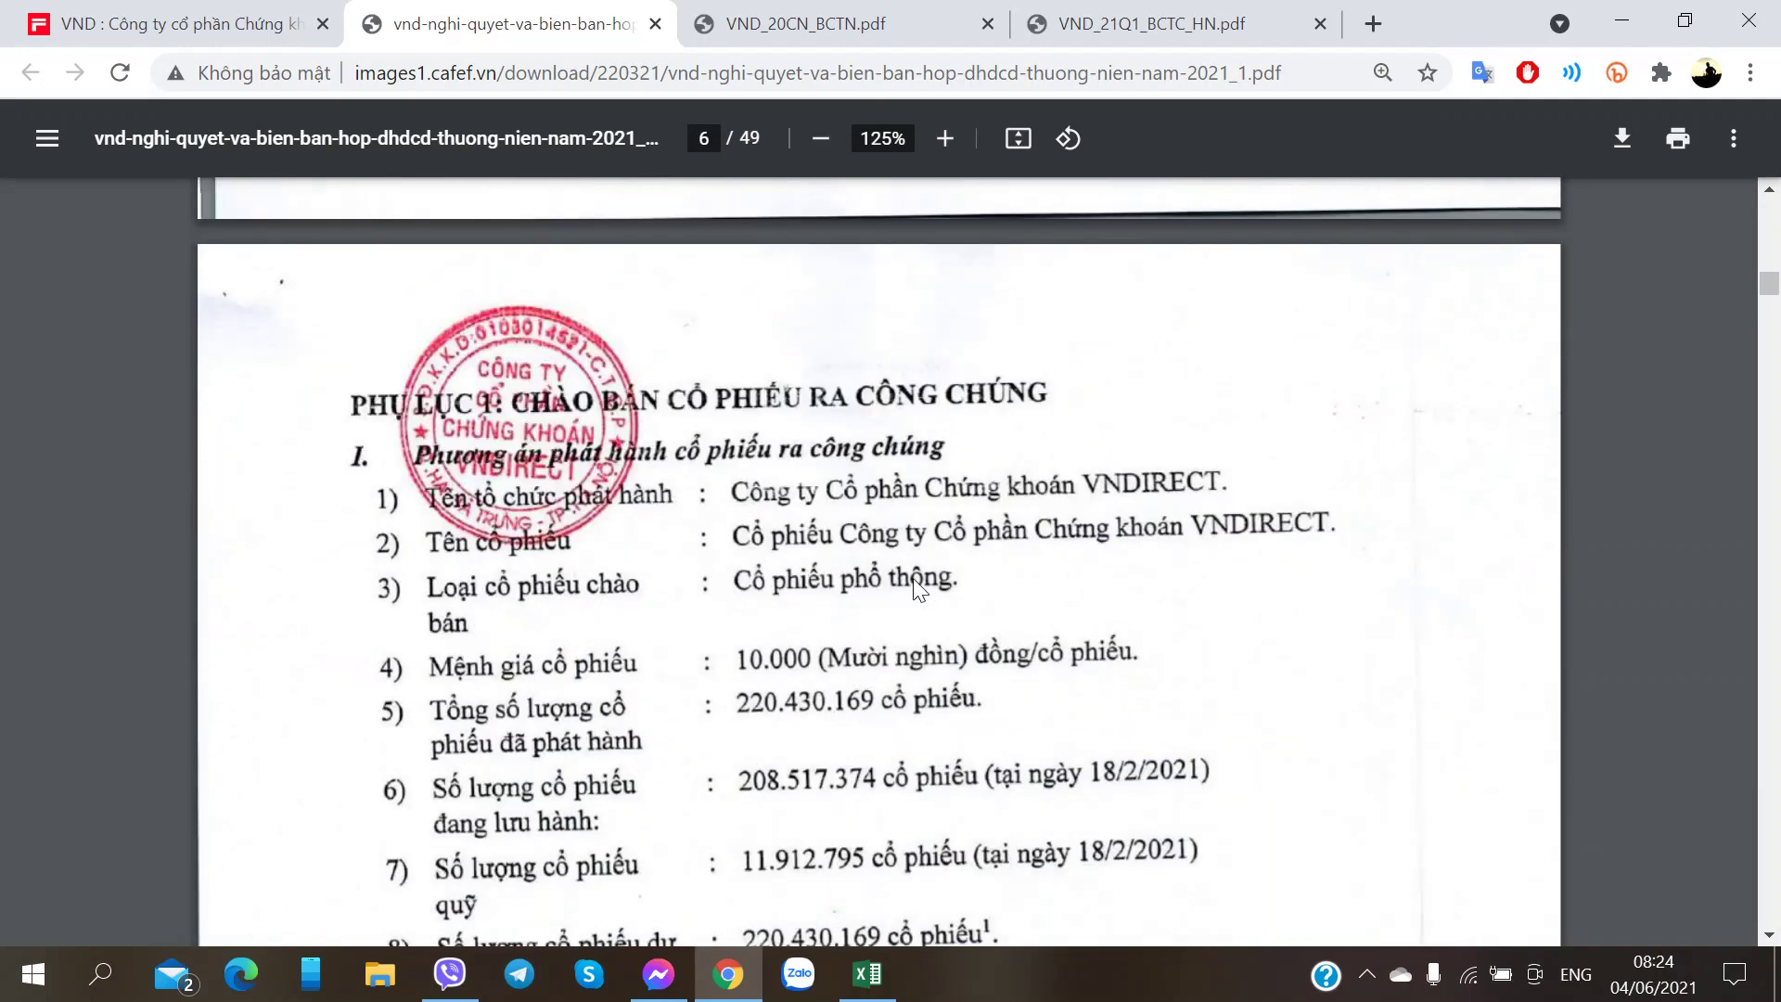
{"action": "scroll", "coordinate": [919, 588], "scroll_direction": "down", "scroll_amount": 3}
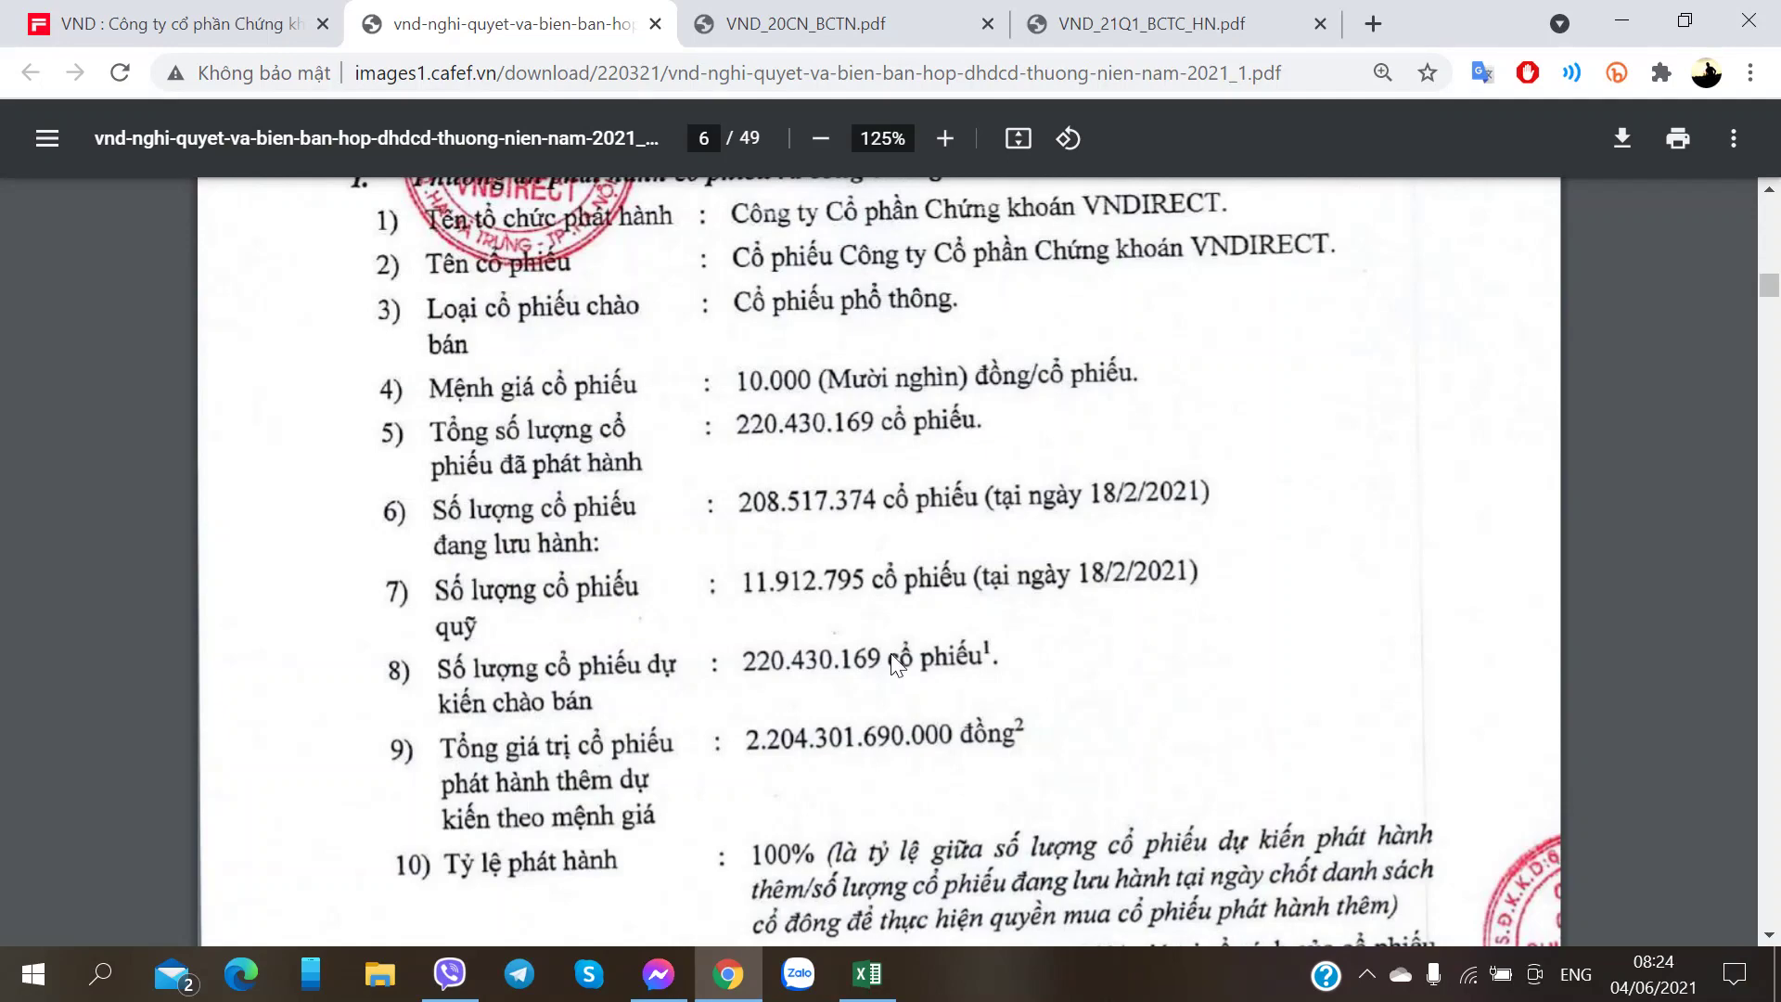
{"action": "scroll", "coordinate": [914, 654], "scroll_direction": "down", "scroll_amount": 3}
{"action": "scroll", "coordinate": [913, 646], "scroll_direction": "up", "scroll_amount": 3}
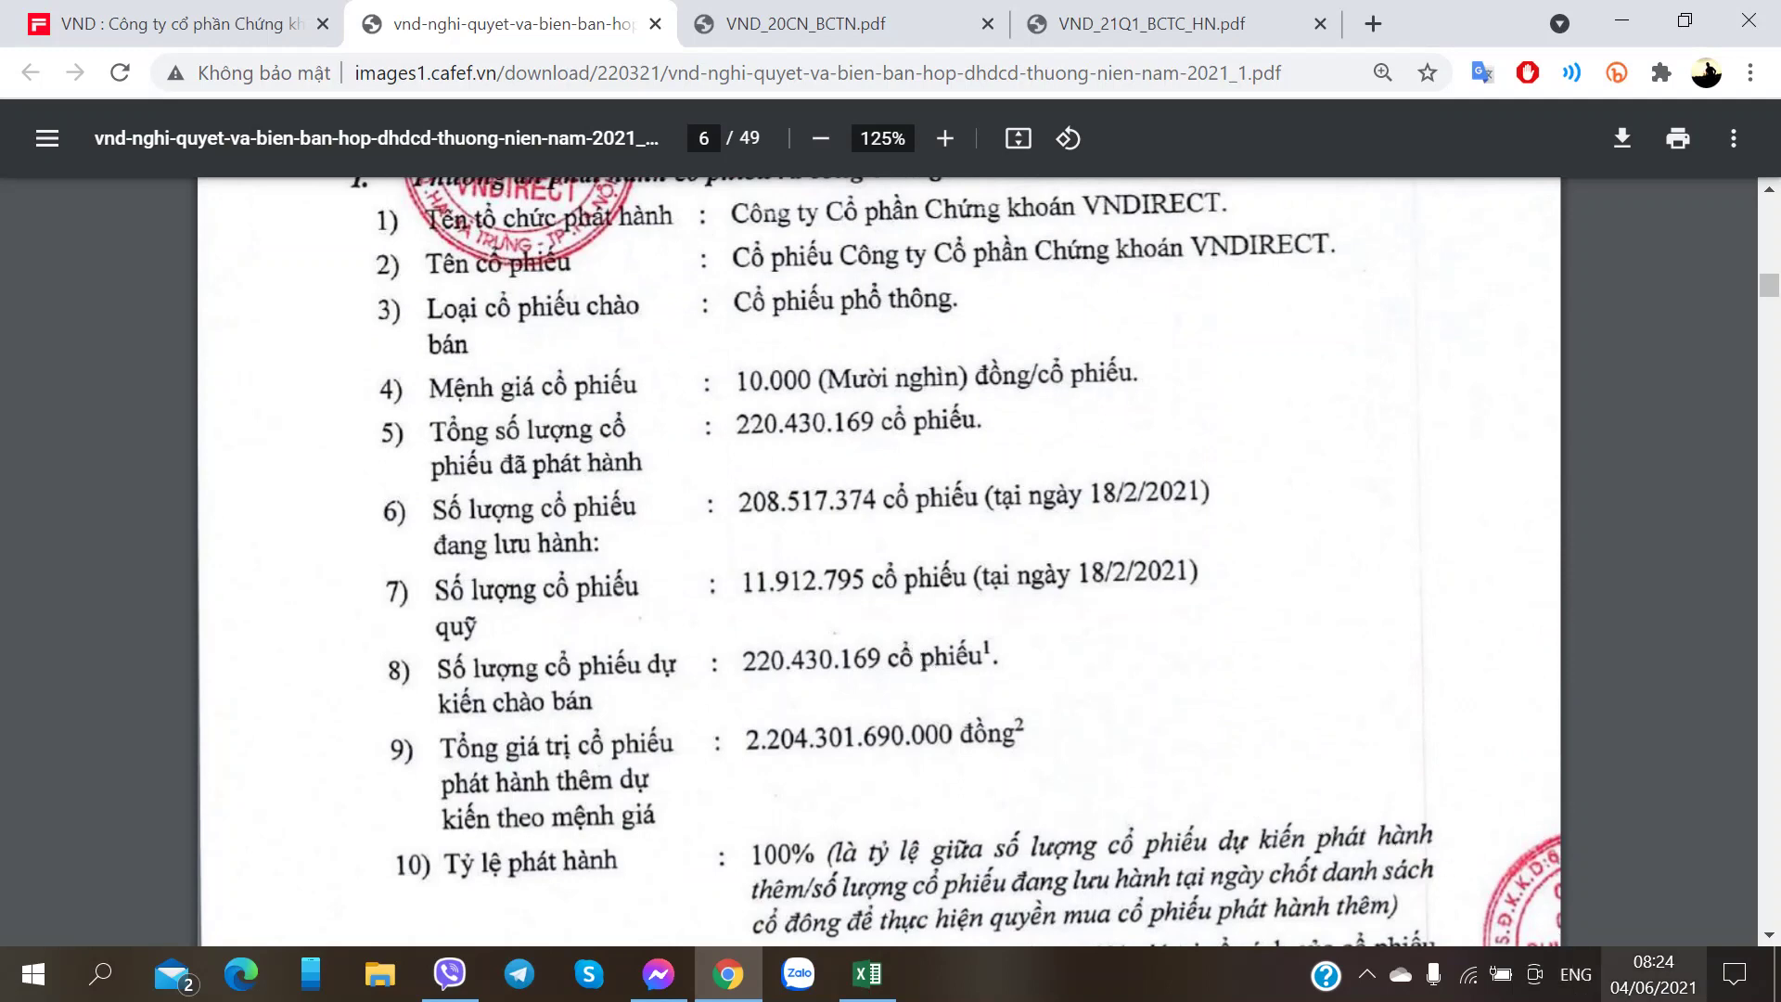
{"action": "left_click", "coordinate": [1653, 974]}
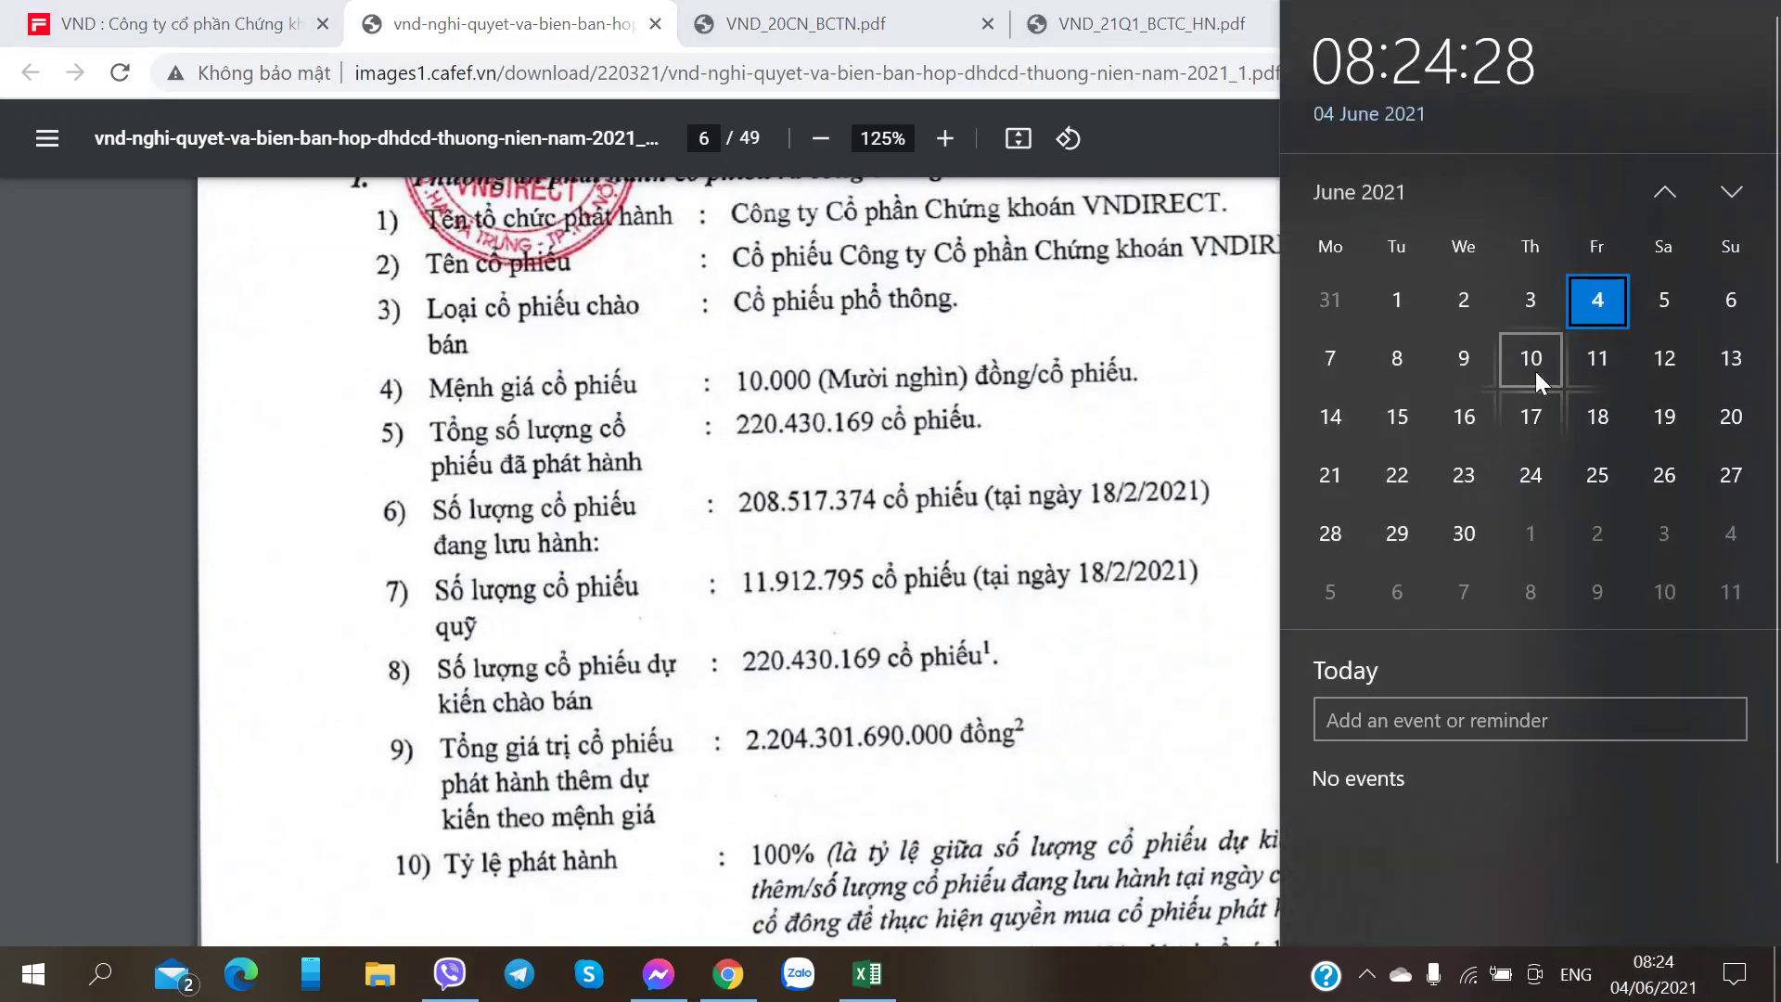
{"action": "left_click", "coordinate": [685, 563]}
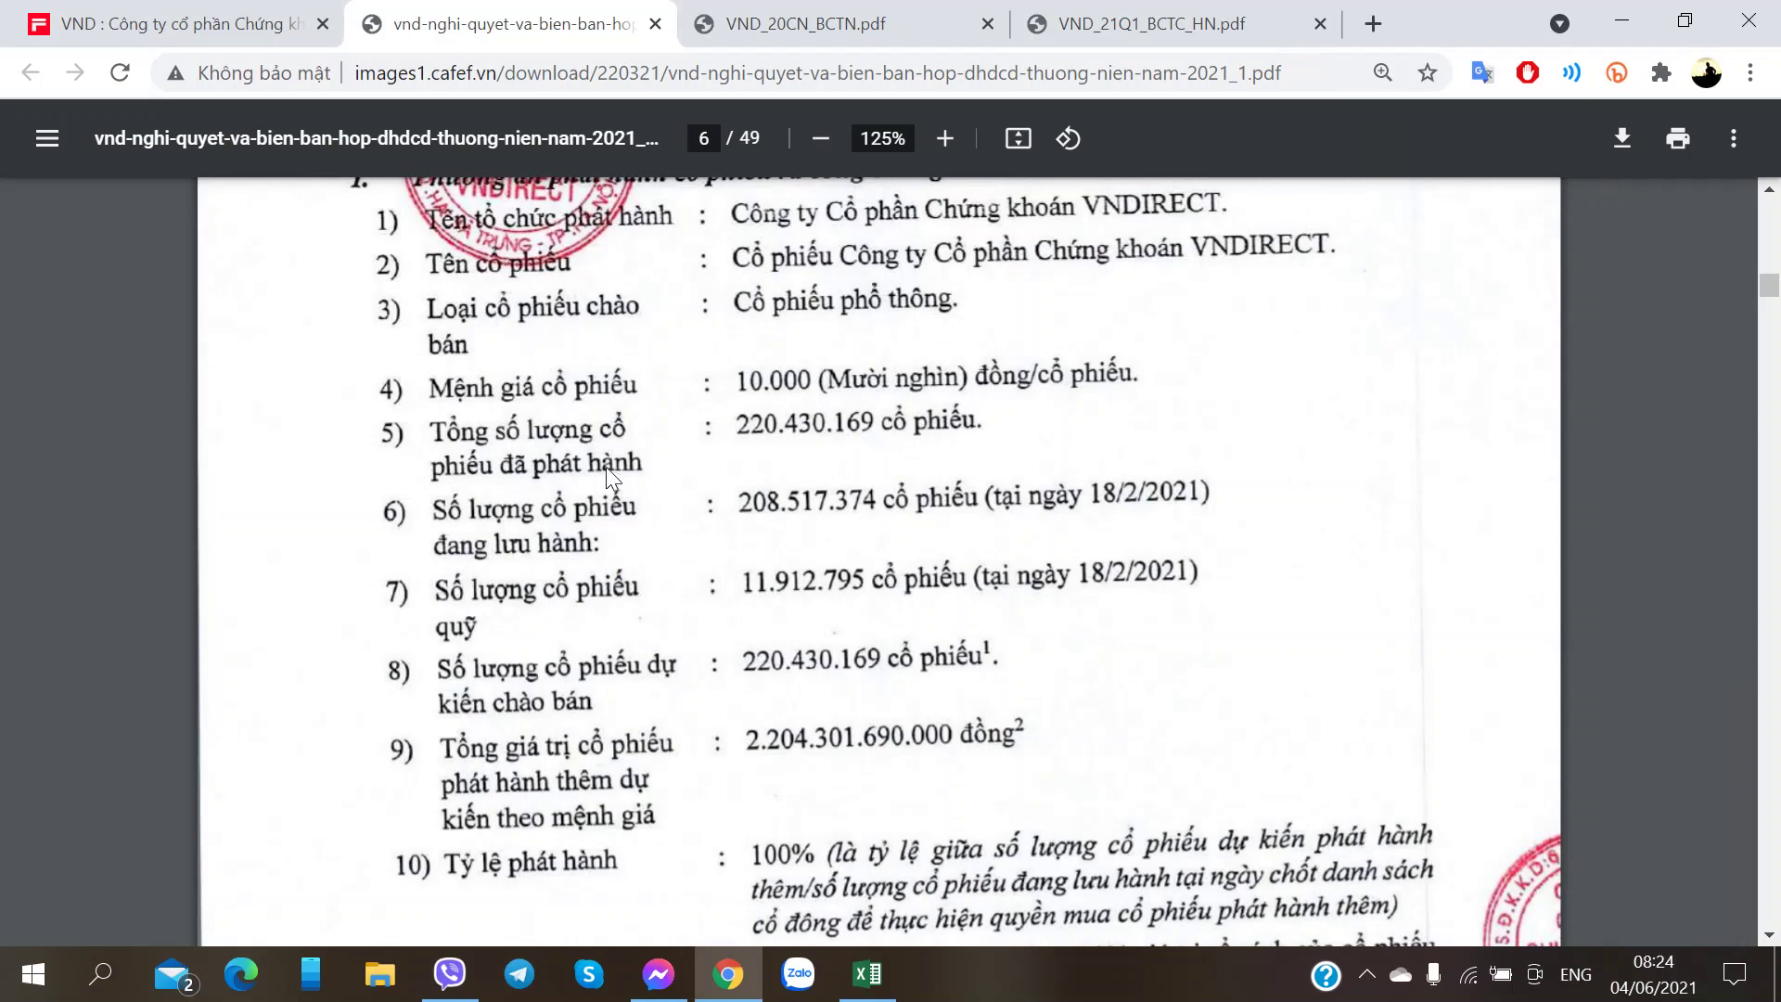
{"action": "scroll", "coordinate": [607, 471], "scroll_direction": "down", "scroll_amount": 1}
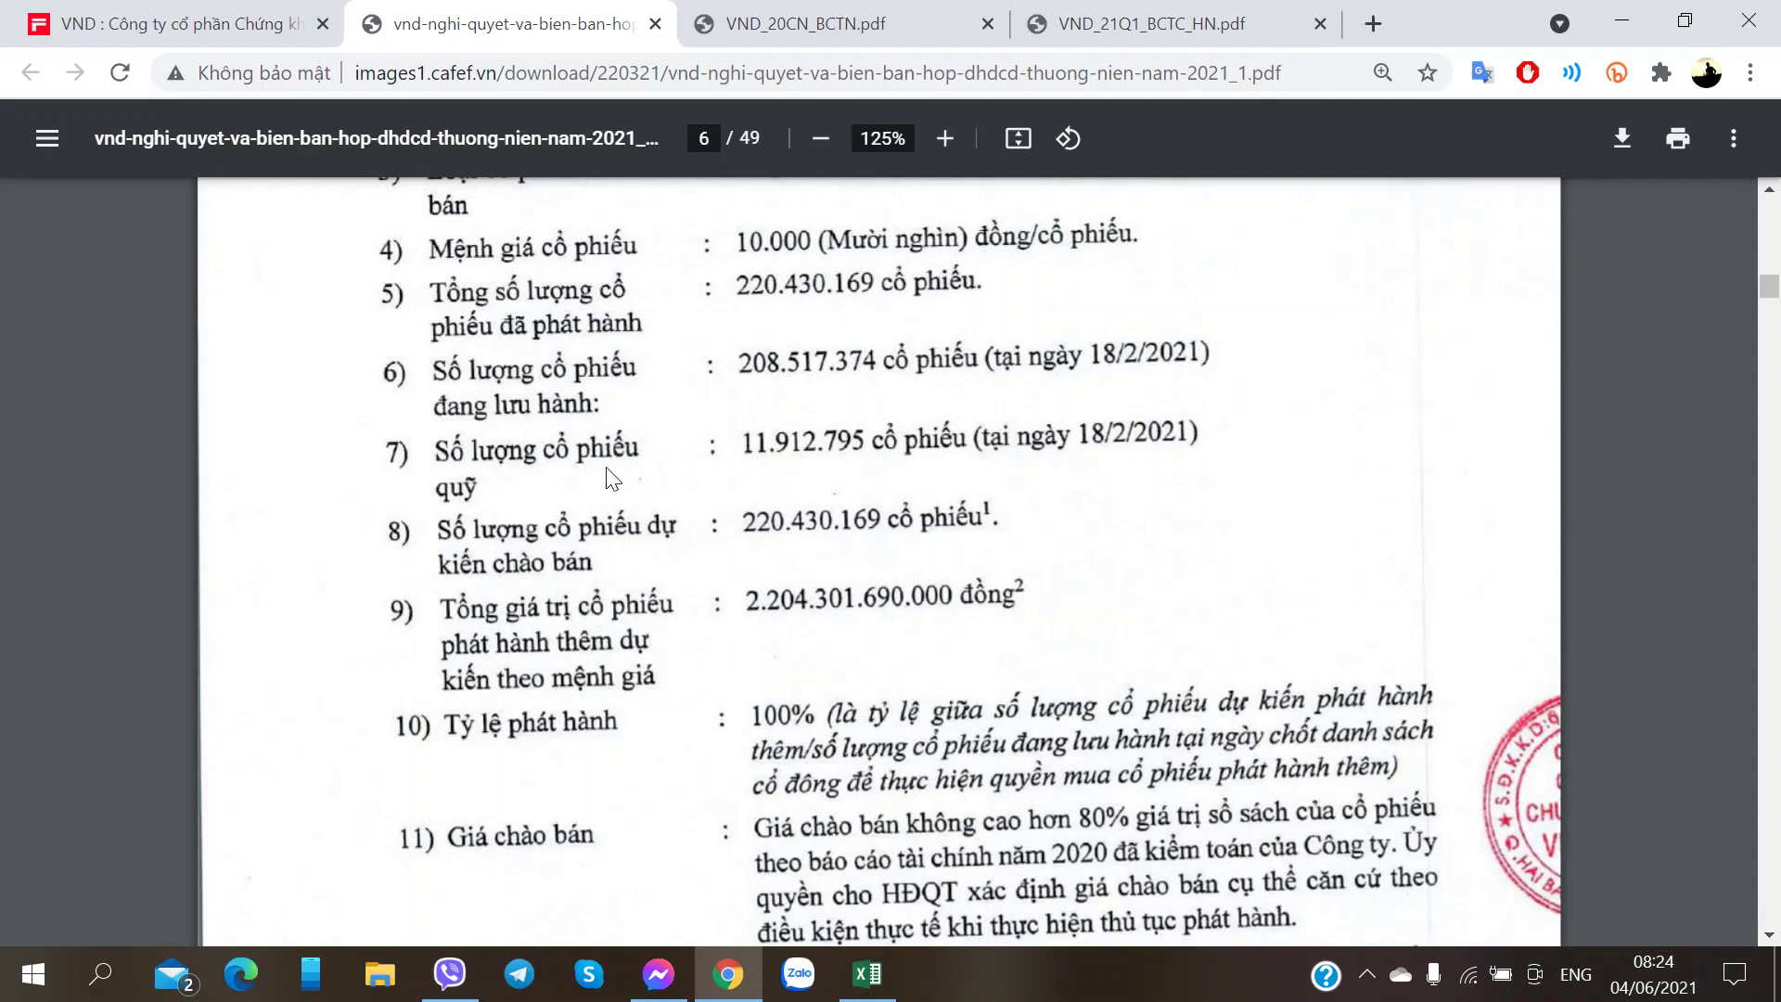
{"action": "scroll", "coordinate": [594, 480], "scroll_direction": "down", "scroll_amount": 3}
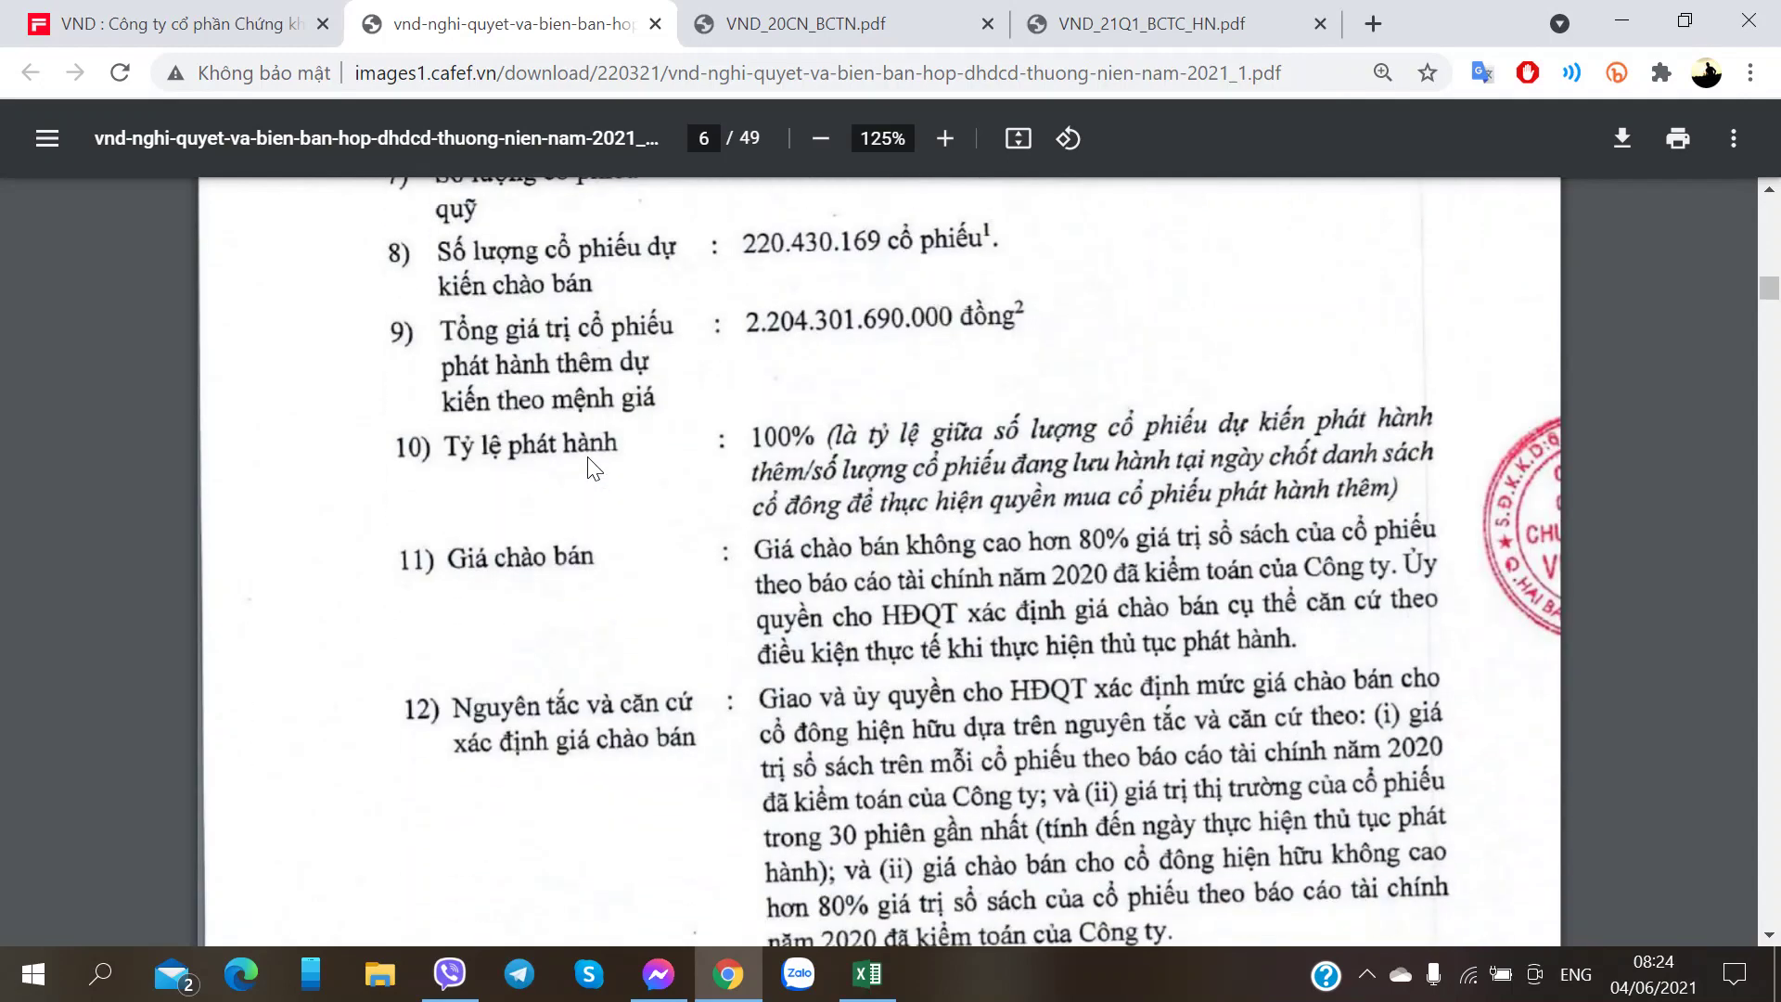
{"action": "scroll", "coordinate": [580, 439], "scroll_direction": "down", "scroll_amount": 1}
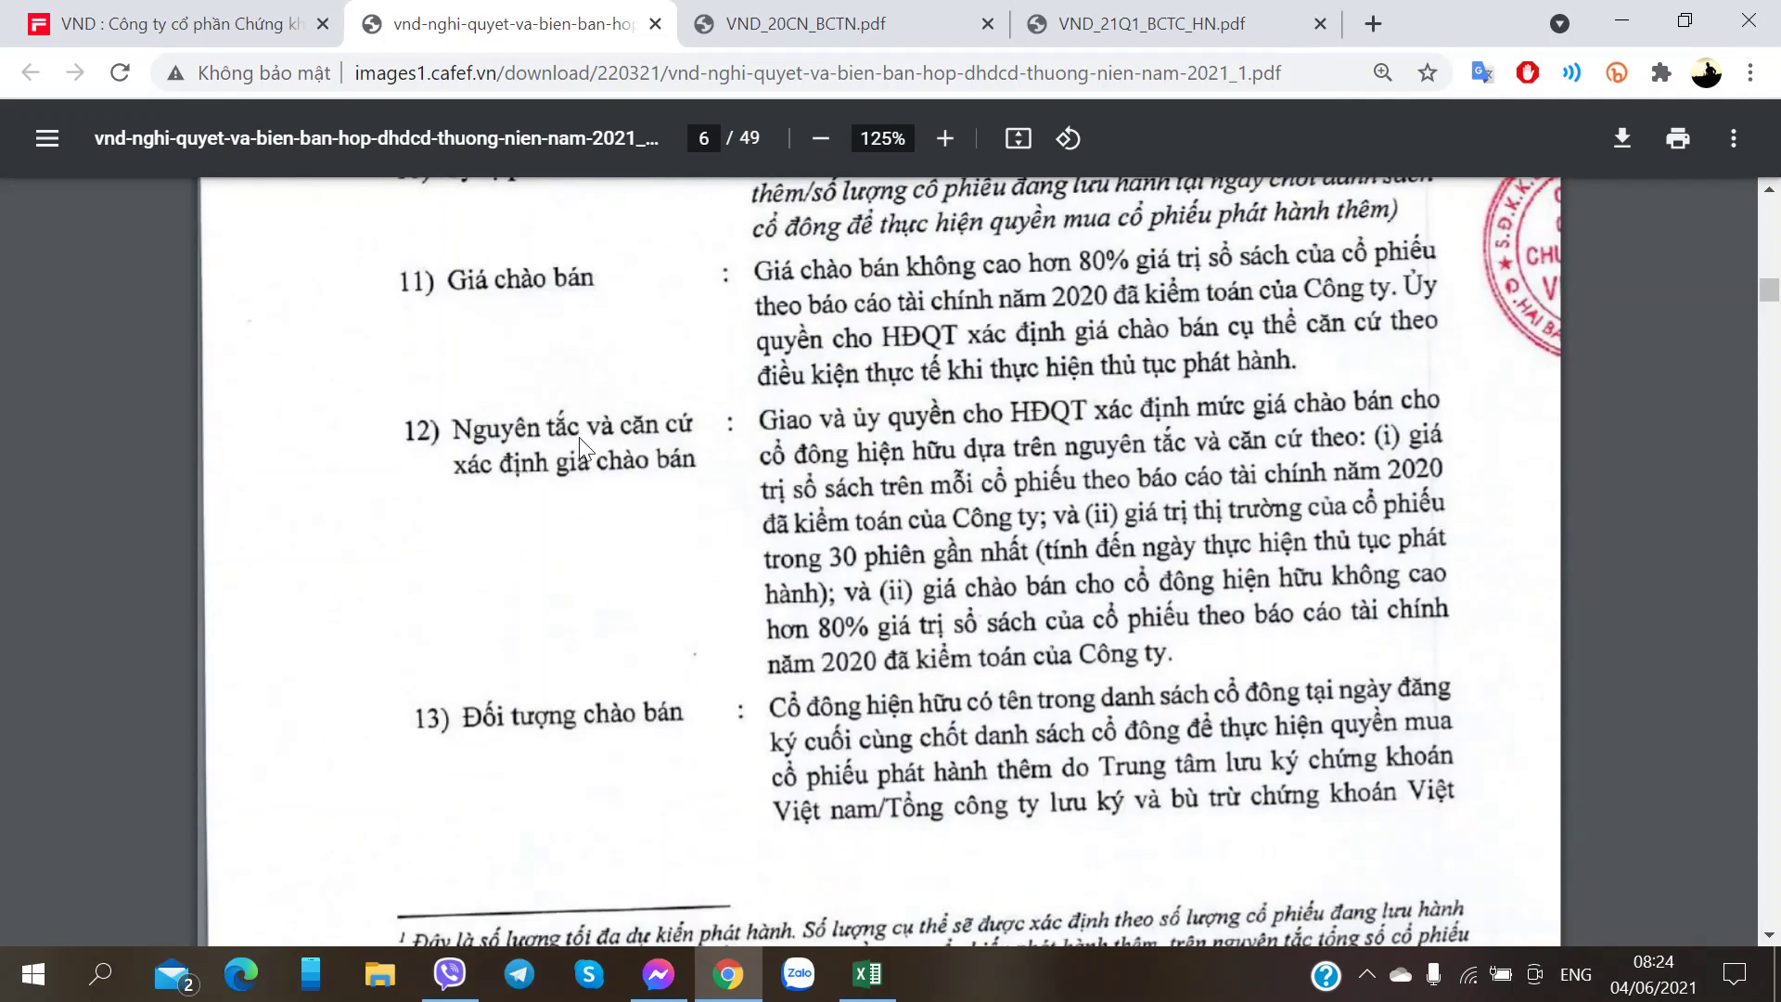
{"action": "scroll", "coordinate": [580, 439], "scroll_direction": "up", "scroll_amount": 2}
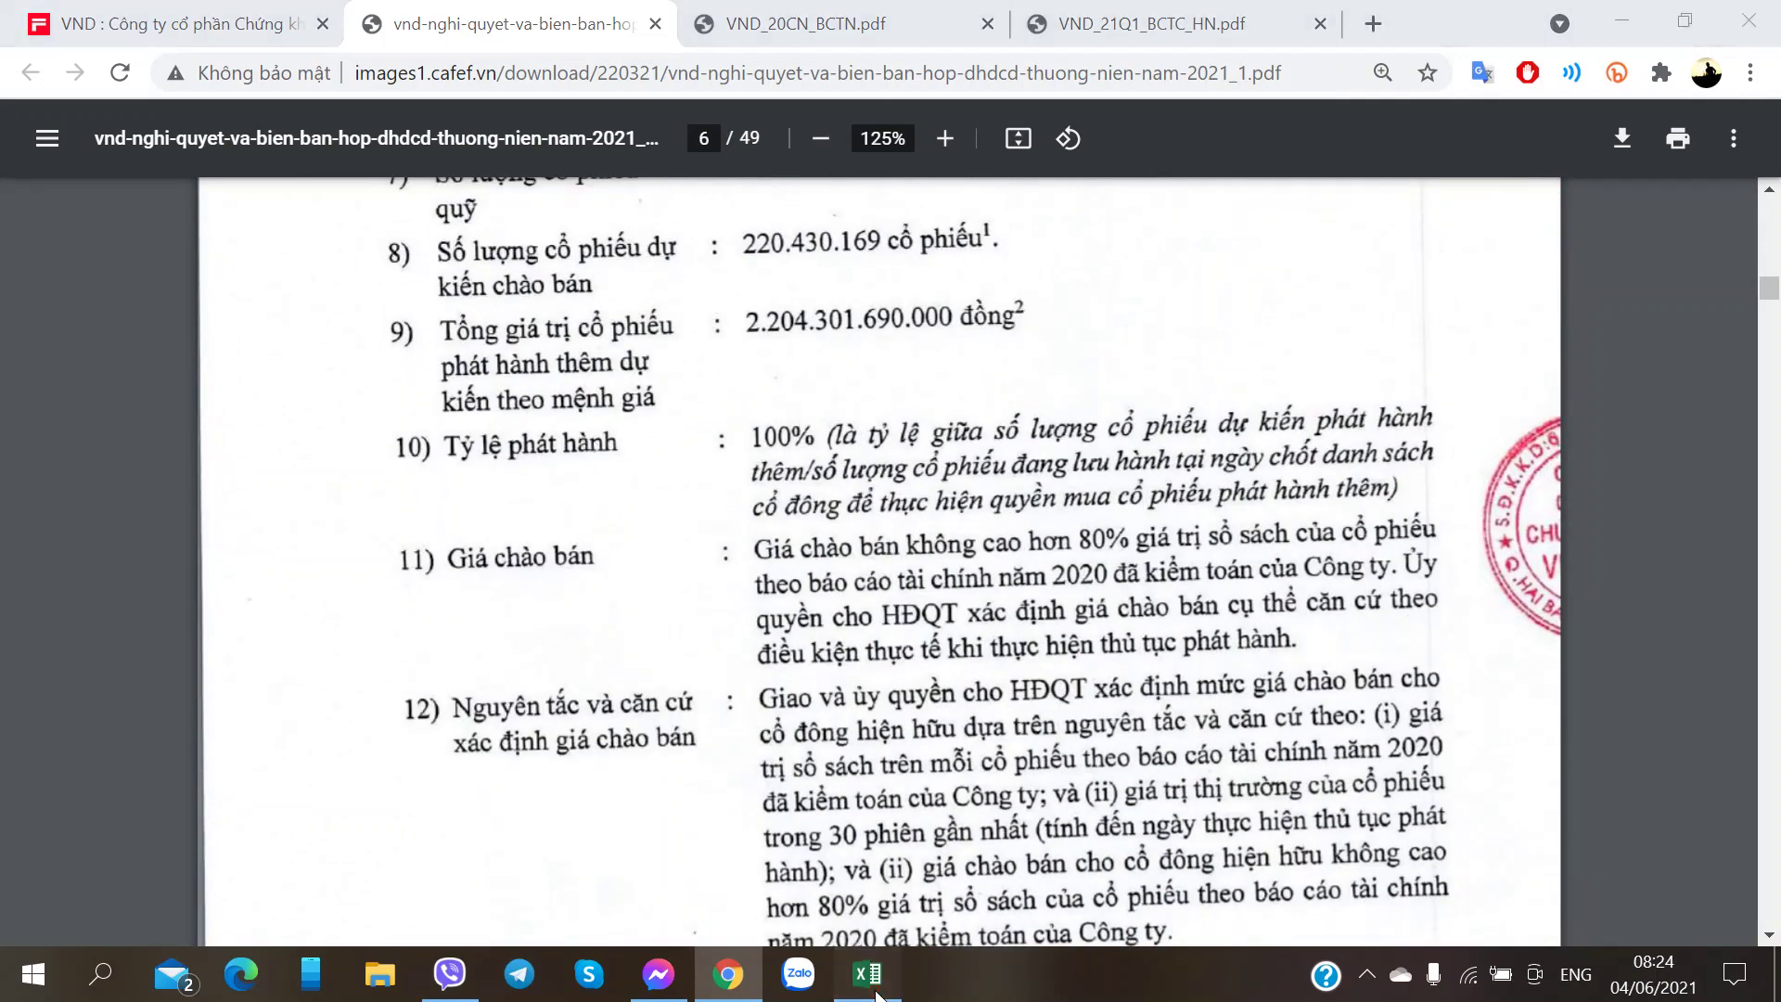
- Switch to the VND workbook in Excel and enter the heading ĐHCĐ in cell B211 of the VND sheet
{"action": "left_click", "coordinate": [867, 974]}
{"action": "scroll", "coordinate": [149, 668], "scroll_direction": "down", "scroll_amount": 2}
{"action": "left_click", "coordinate": [169, 677]}
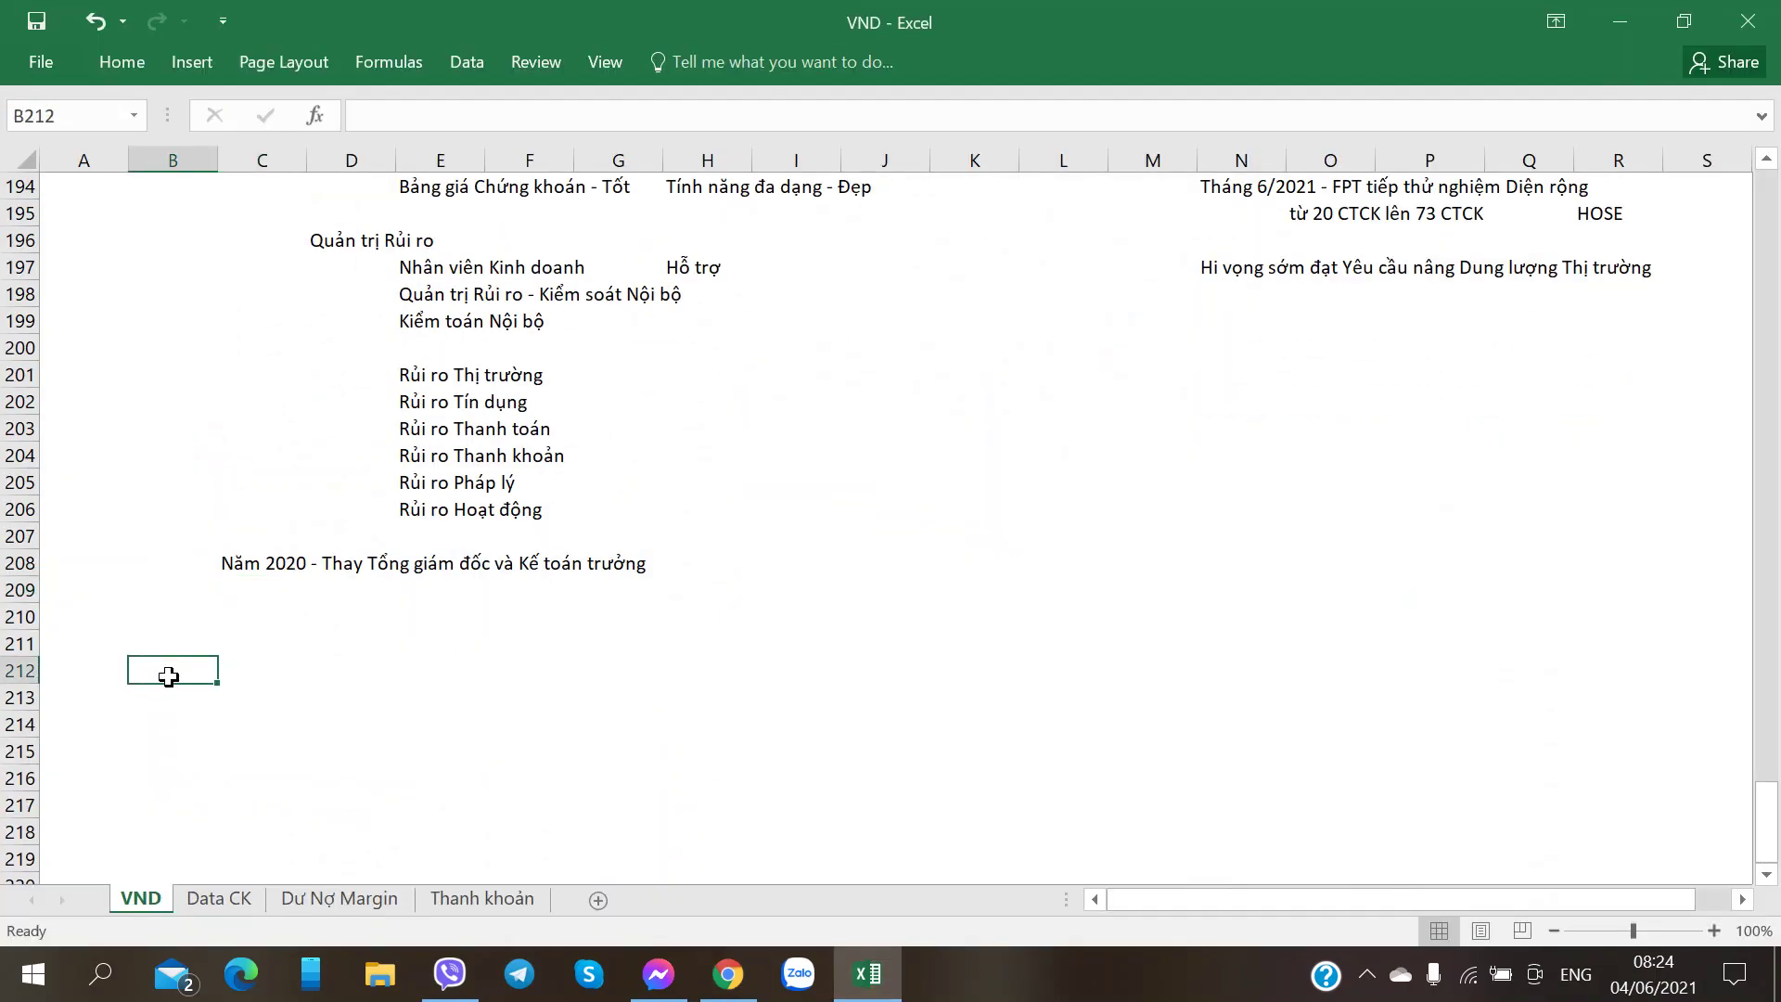
{"action": "key", "text": "Up"}
{"action": "type", "text": "ĐHCĐ"}
{"action": "key", "text": "Tab"}
{"action": "key", "text": "Tab"}
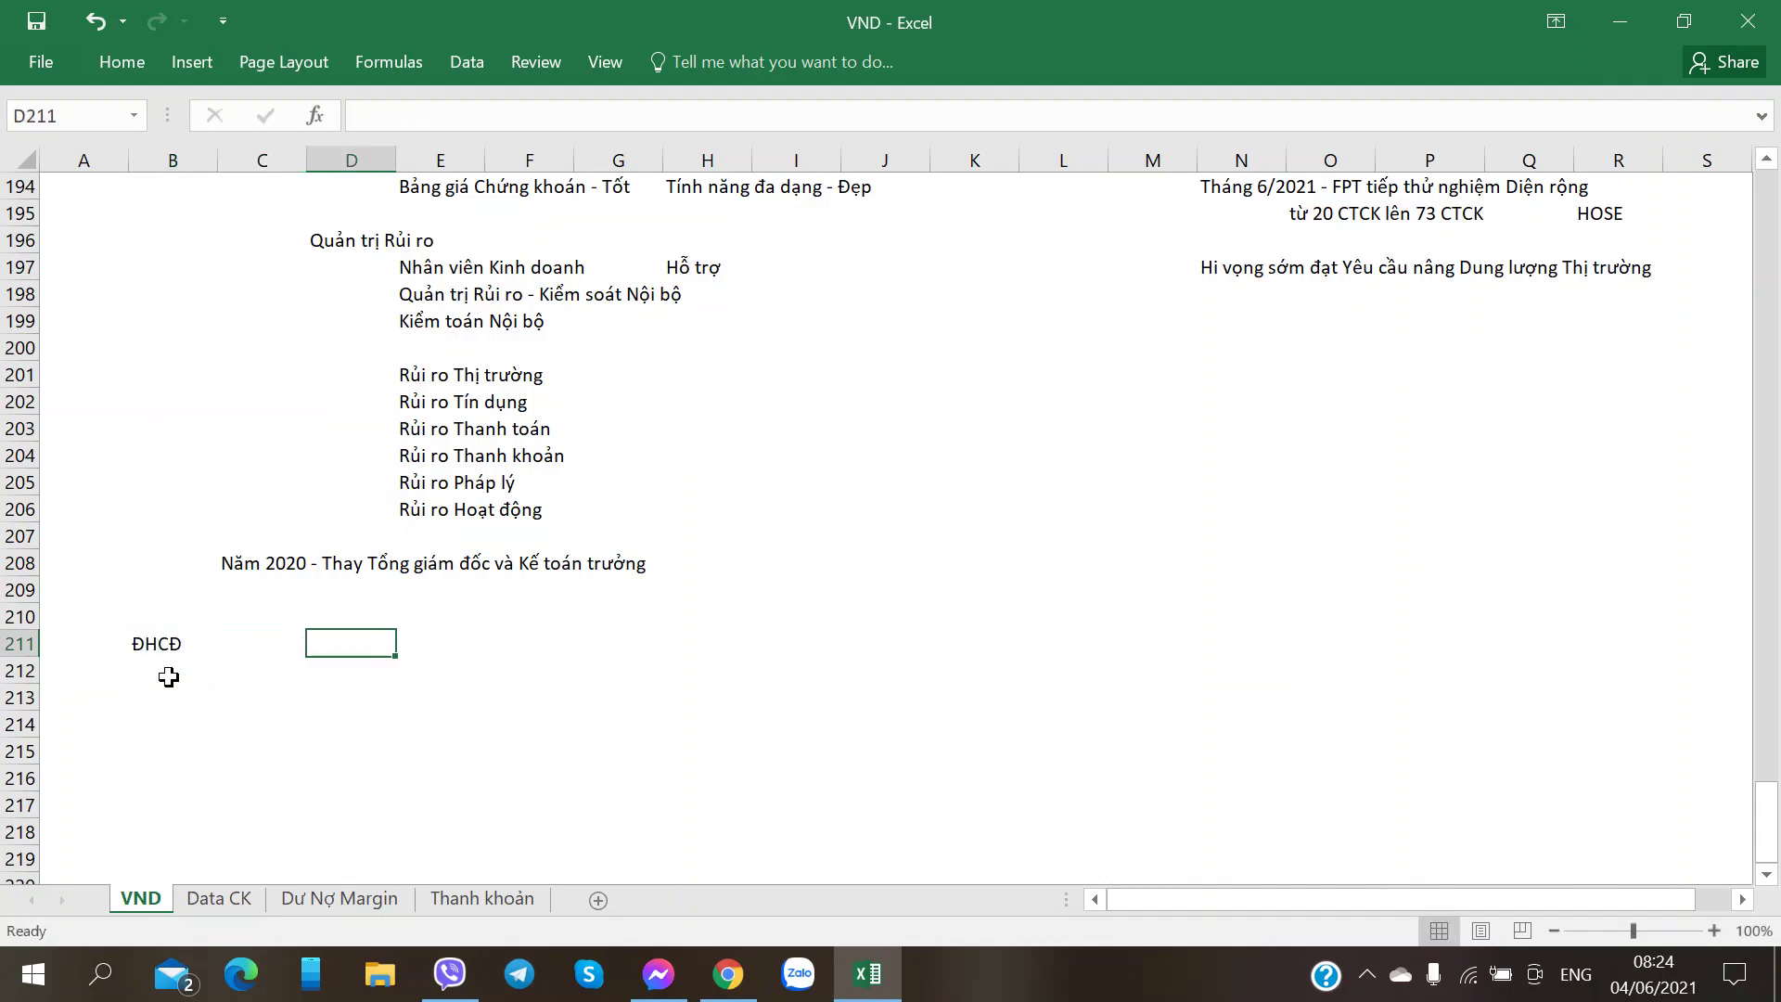
- Return to the resolution PDF in Chrome and read the offering price, eligible shareholders and rights ratio on pages 6 and 7
{"action": "key", "text": "alt+Tab"}
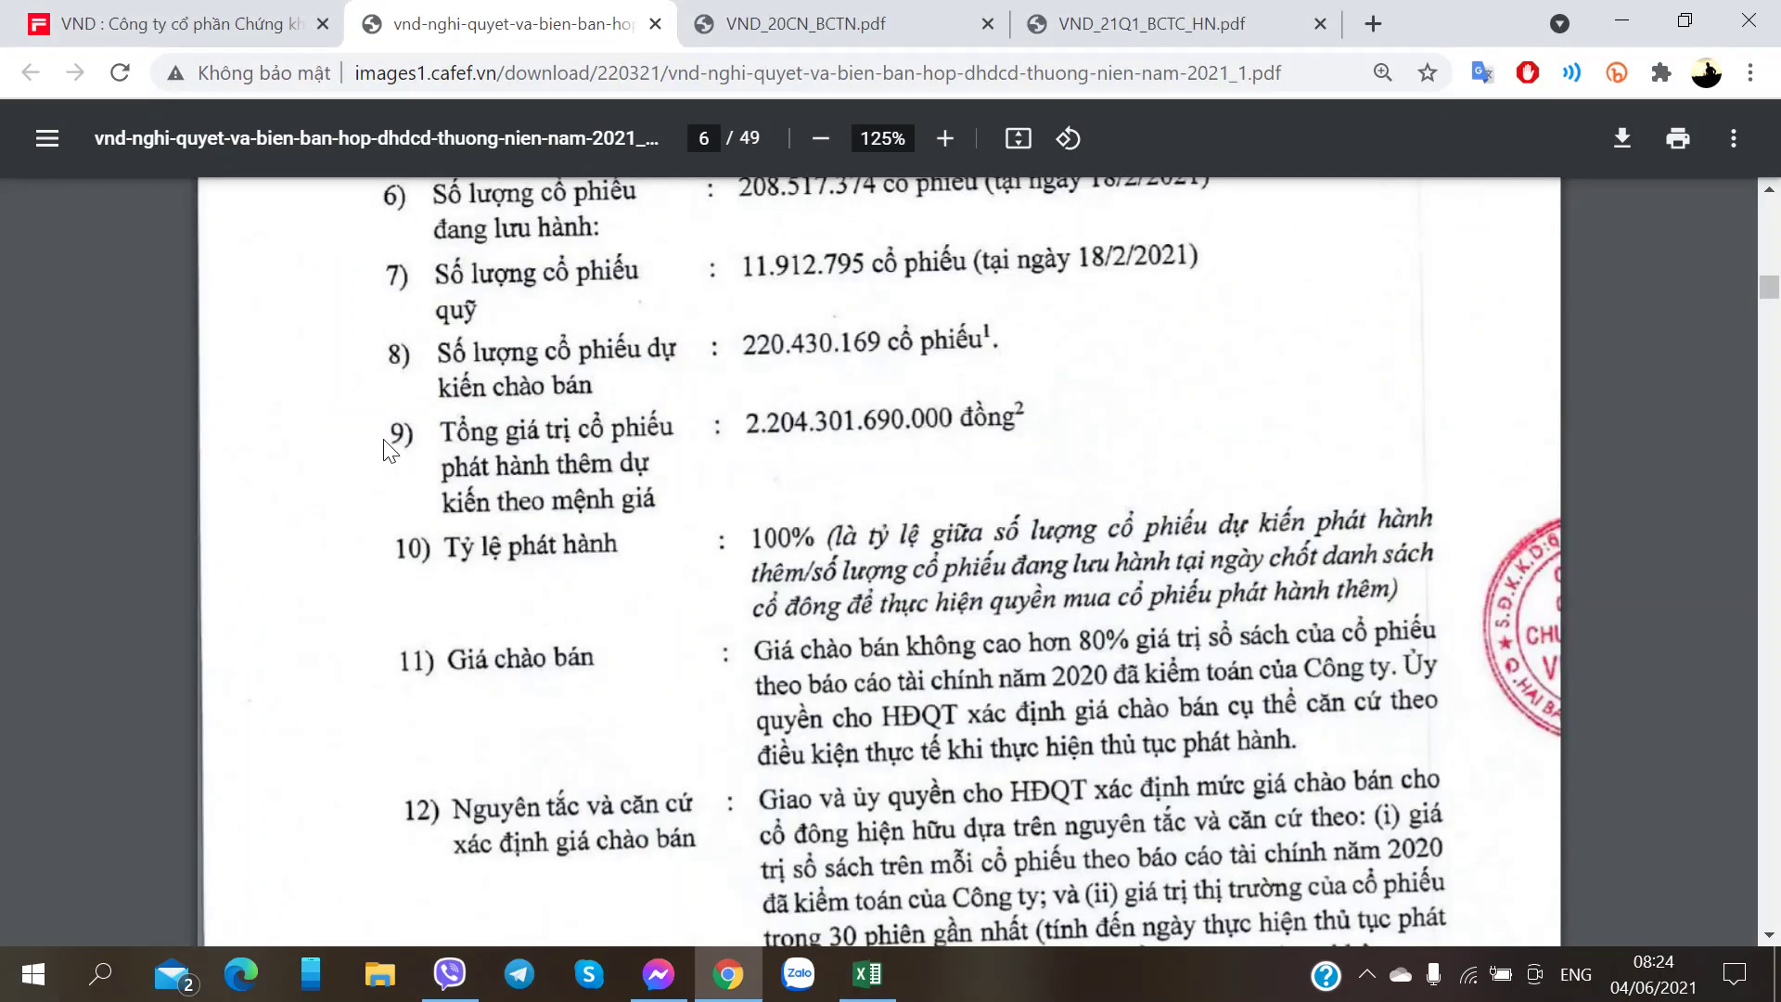
{"action": "scroll", "coordinate": [390, 452], "scroll_direction": "down", "scroll_amount": 5}
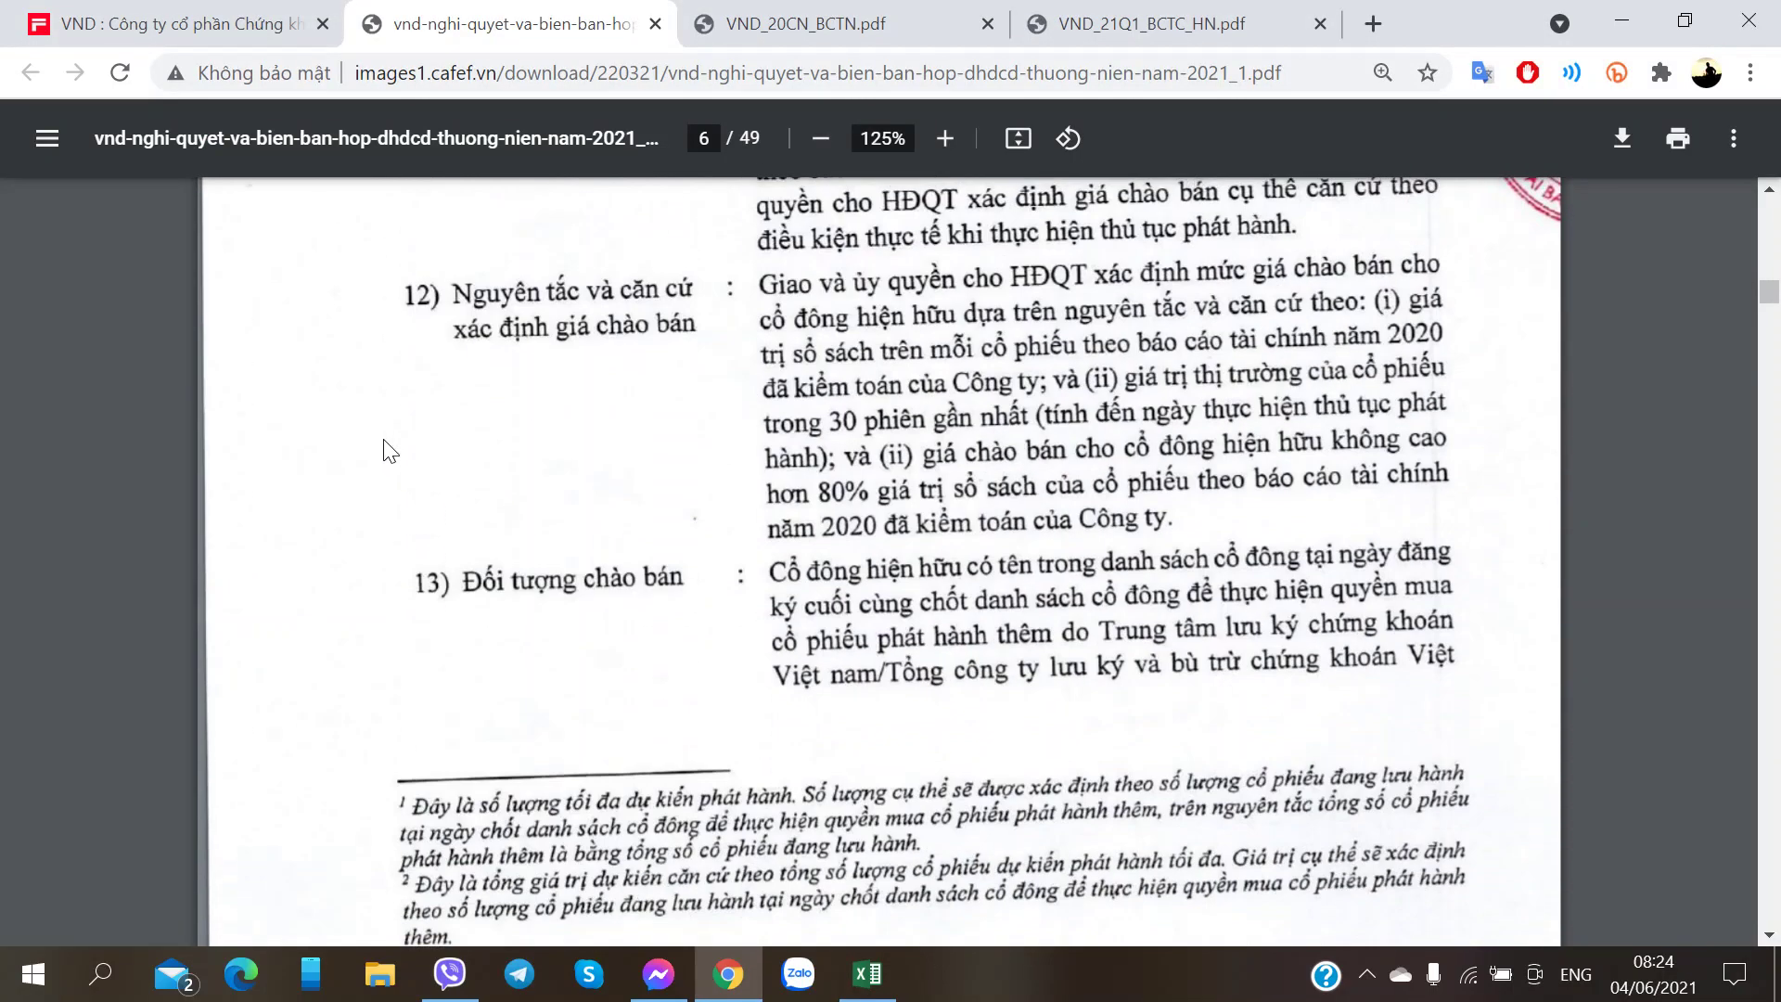
{"action": "scroll", "coordinate": [389, 452], "scroll_direction": "down", "scroll_amount": 2}
{"action": "scroll", "coordinate": [385, 447], "scroll_direction": "up", "scroll_amount": 2}
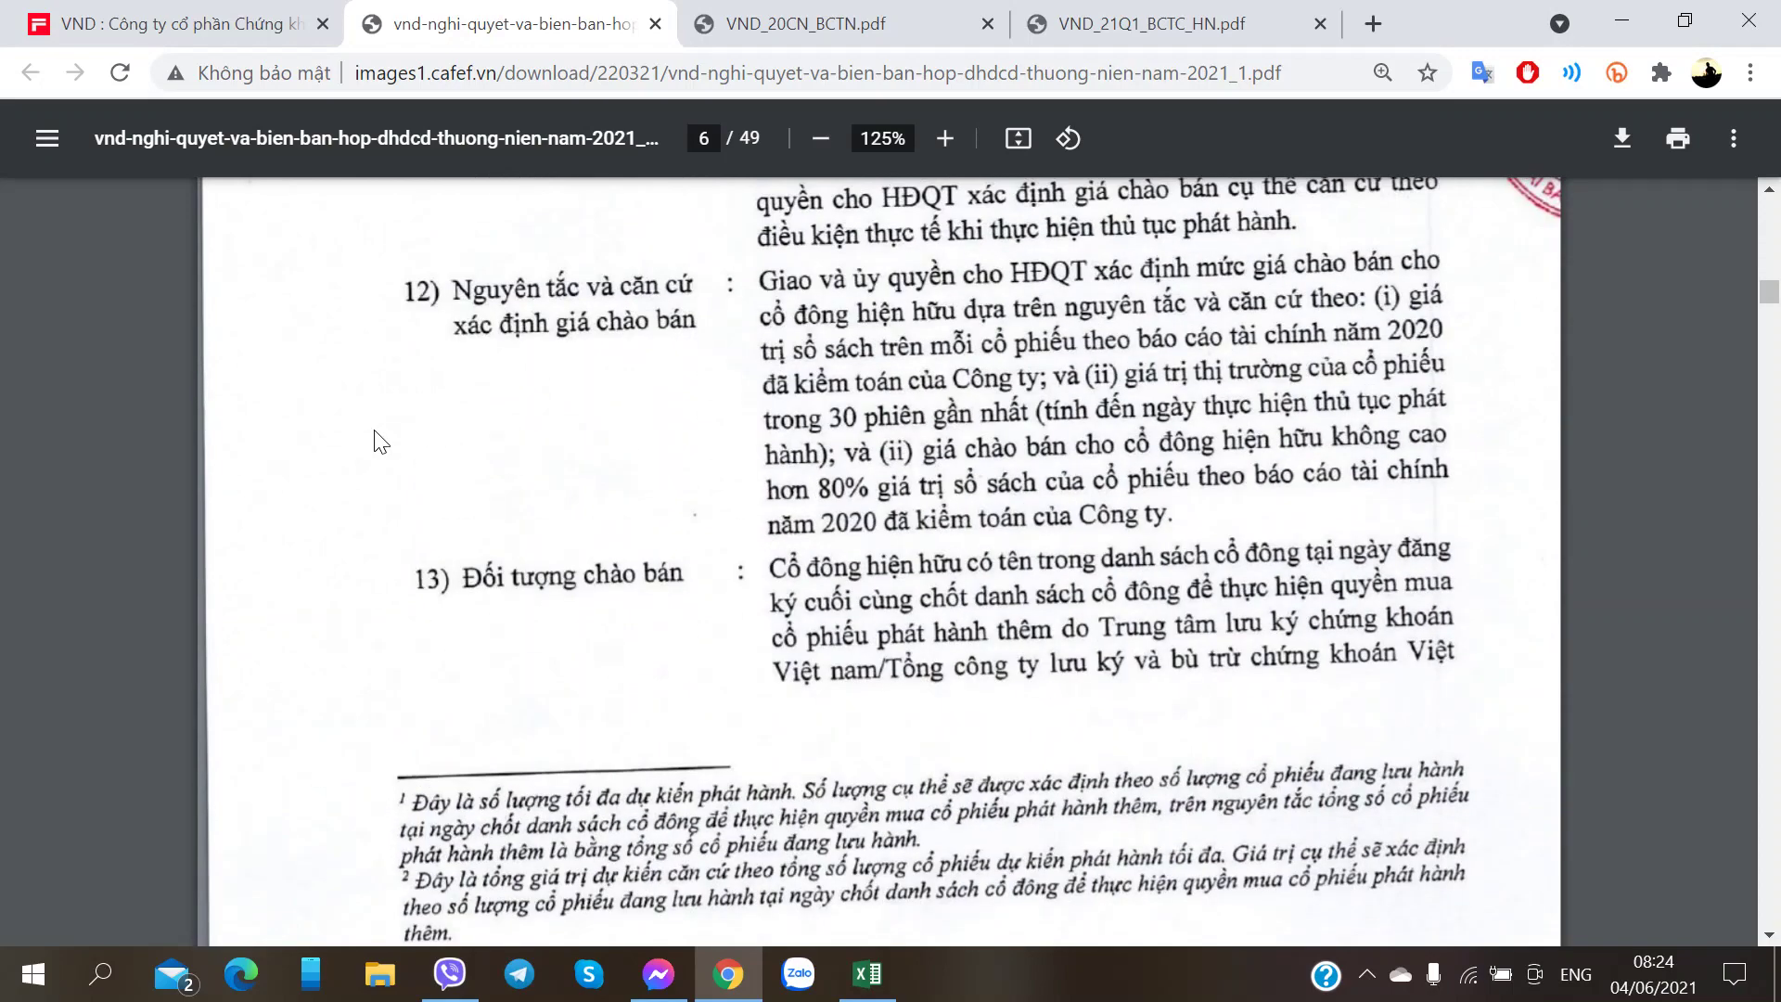
{"action": "scroll", "coordinate": [335, 443], "scroll_direction": "up", "scroll_amount": 3}
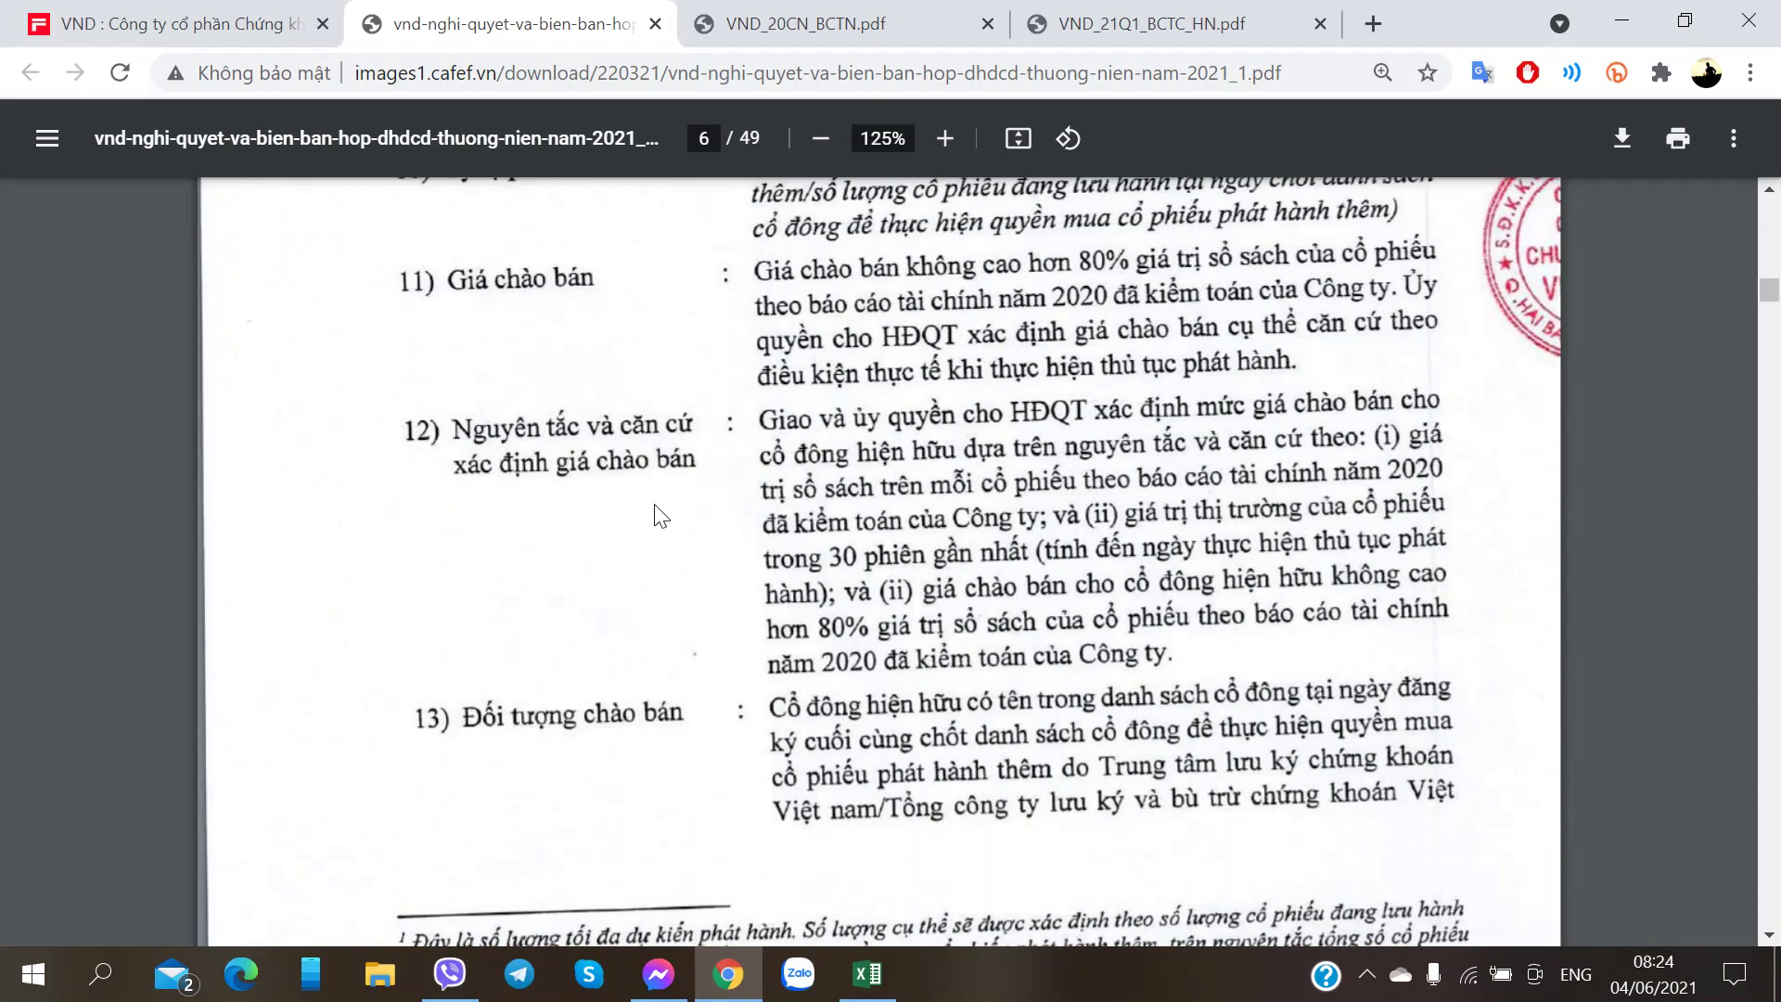
{"action": "scroll", "coordinate": [766, 617], "scroll_direction": "down", "scroll_amount": 5}
{"action": "scroll", "coordinate": [768, 620], "scroll_direction": "down", "scroll_amount": 5}
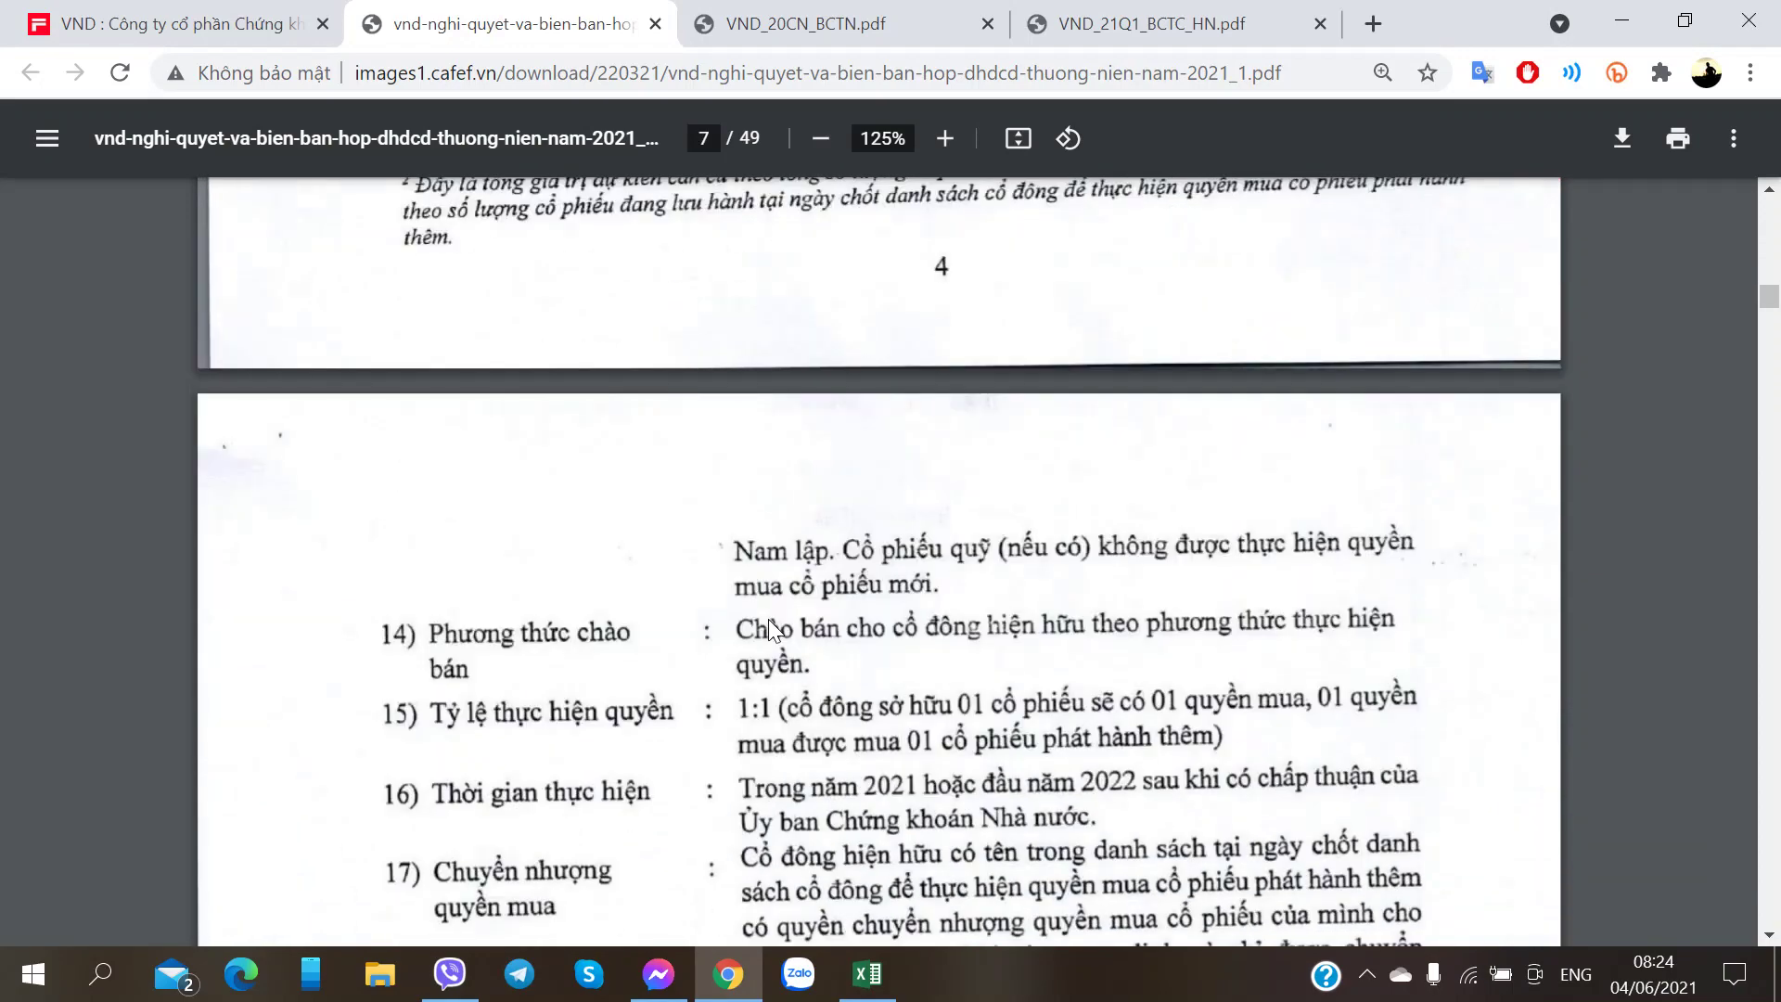
- Switch back to the Excel workbook and enter "Phát hành thêm" in cell D211 beside the ĐHCĐ heading
{"action": "key", "text": "alt+Tab"}
{"action": "type", "text": "P"}
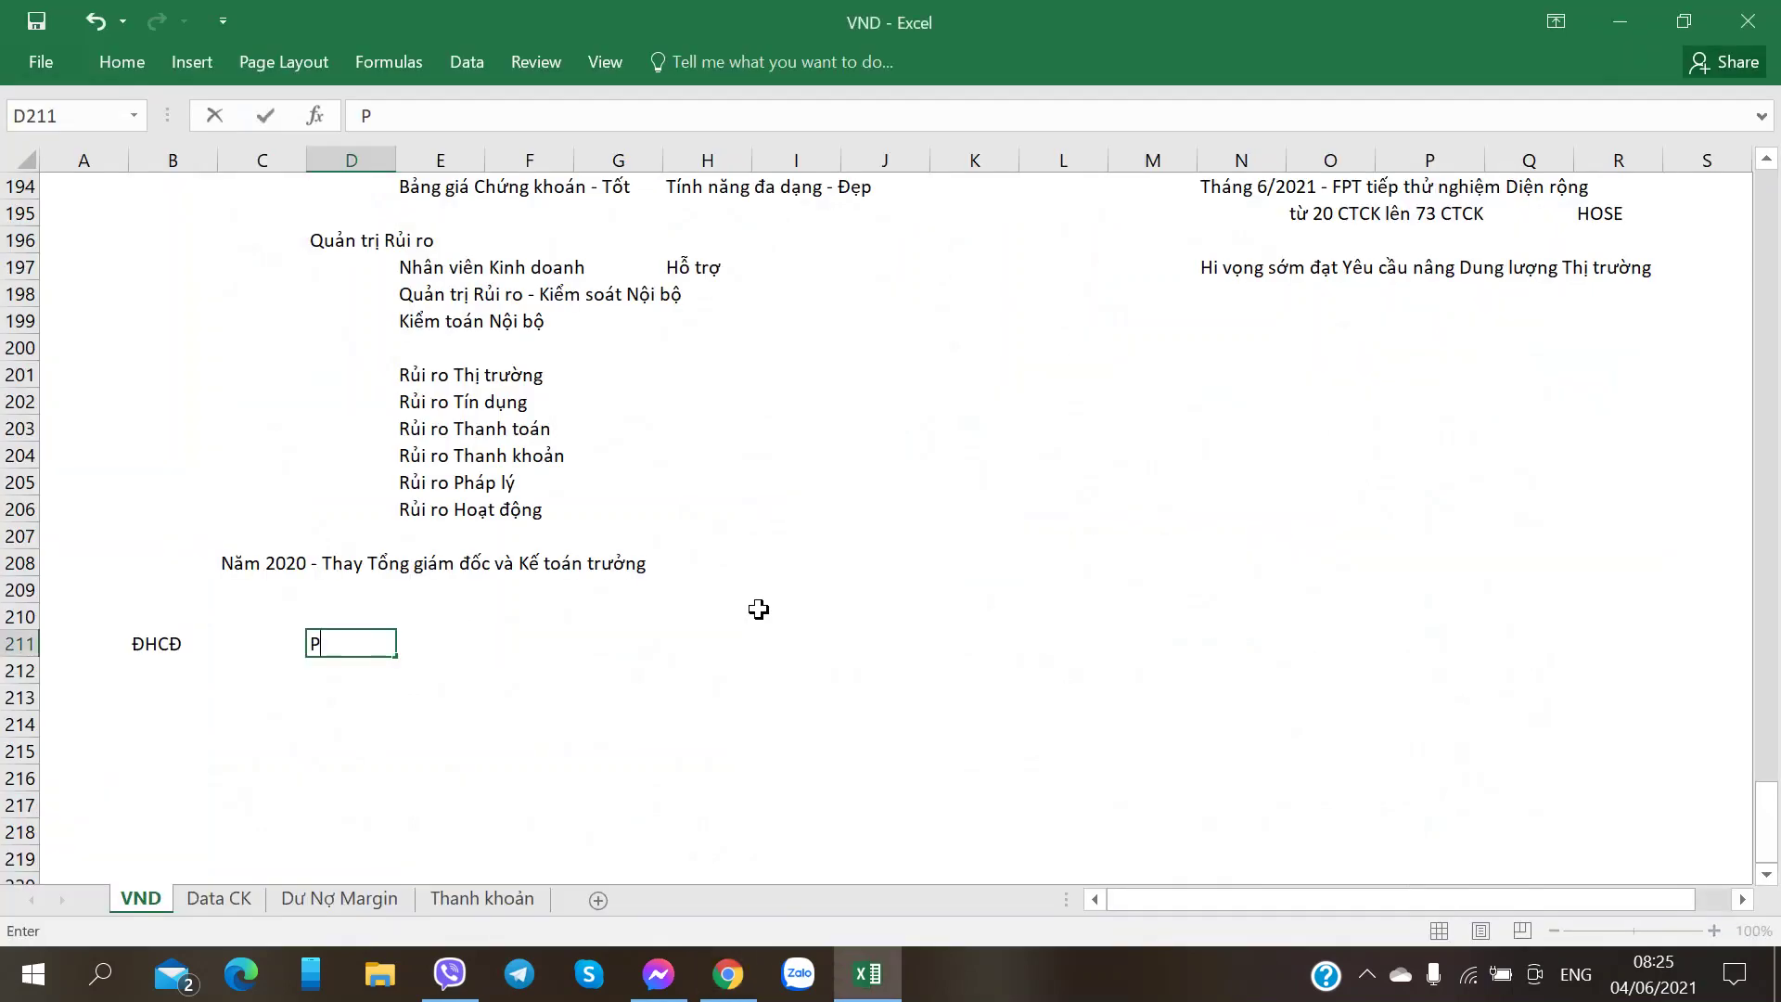
{"action": "type", "text": "hát hành t"}
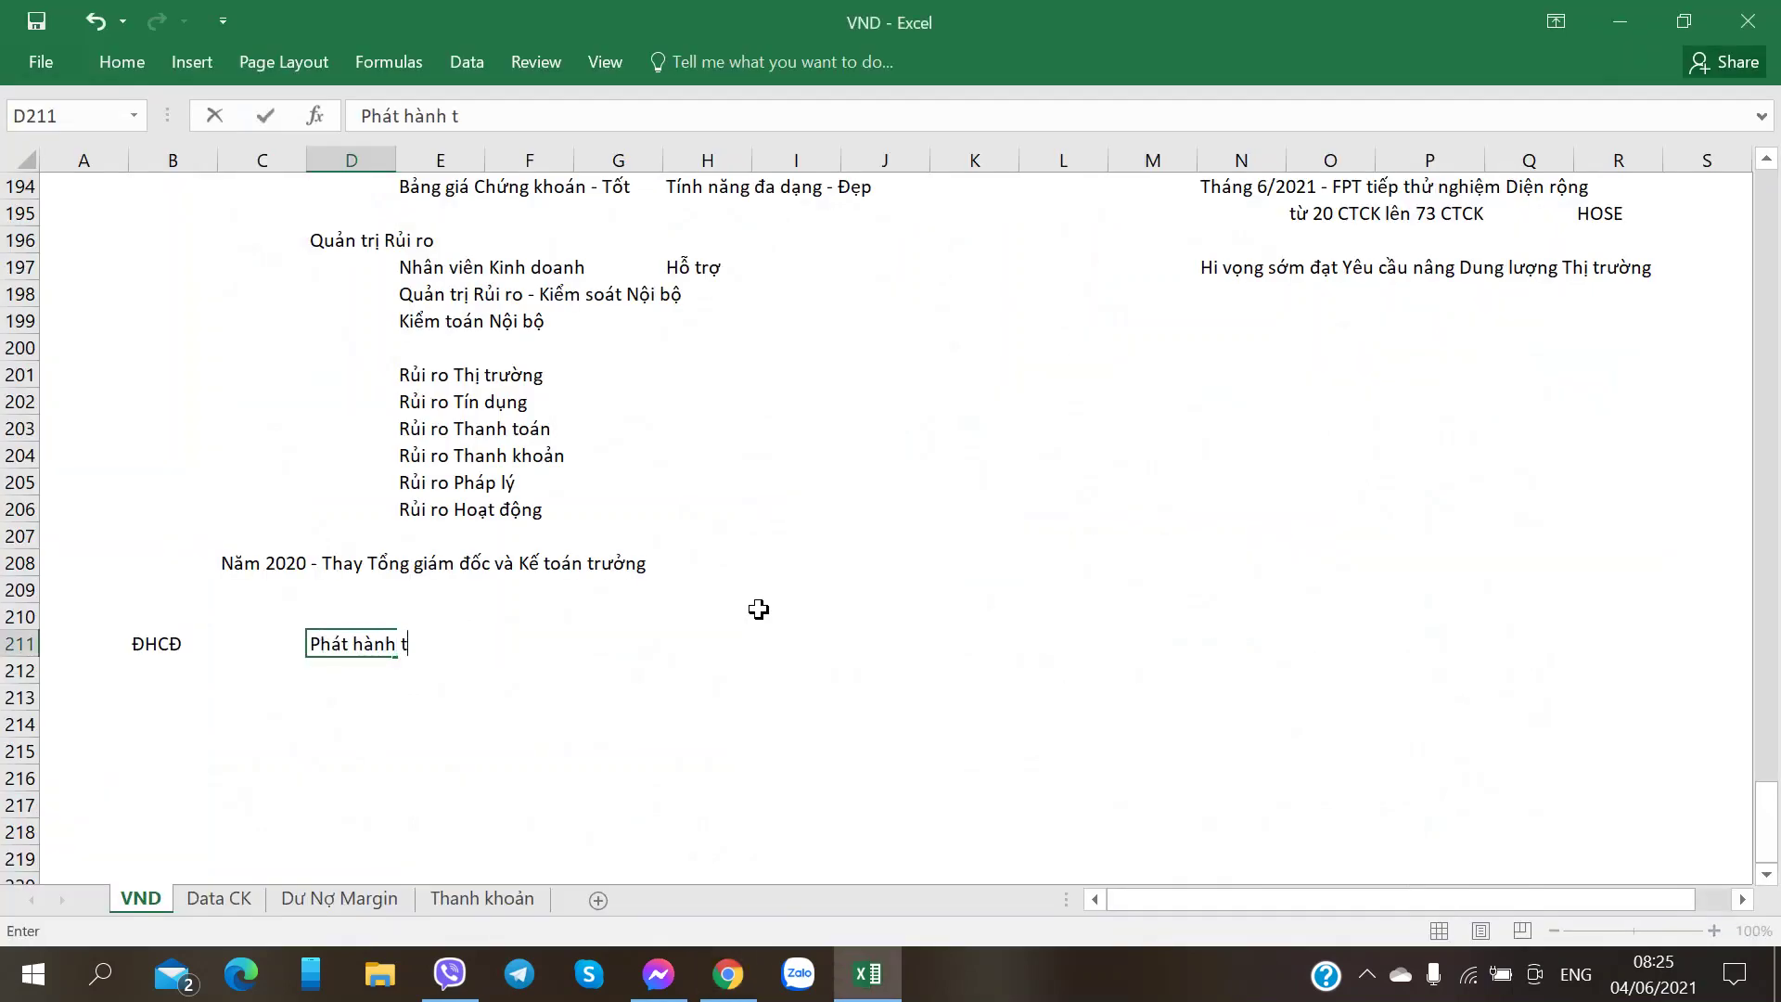
{"action": "type", "text": "hêm"}
{"action": "key", "text": "Tab"}
{"action": "key", "text": "Tab"}
- Enter "Quyền mua" in cell F211, one blank column after the "Phát hành thêm" note
{"action": "key", "text": "Left"}
{"action": "key", "text": "Down"}
{"action": "key", "text": "Up"}
{"action": "key", "text": "Right"}
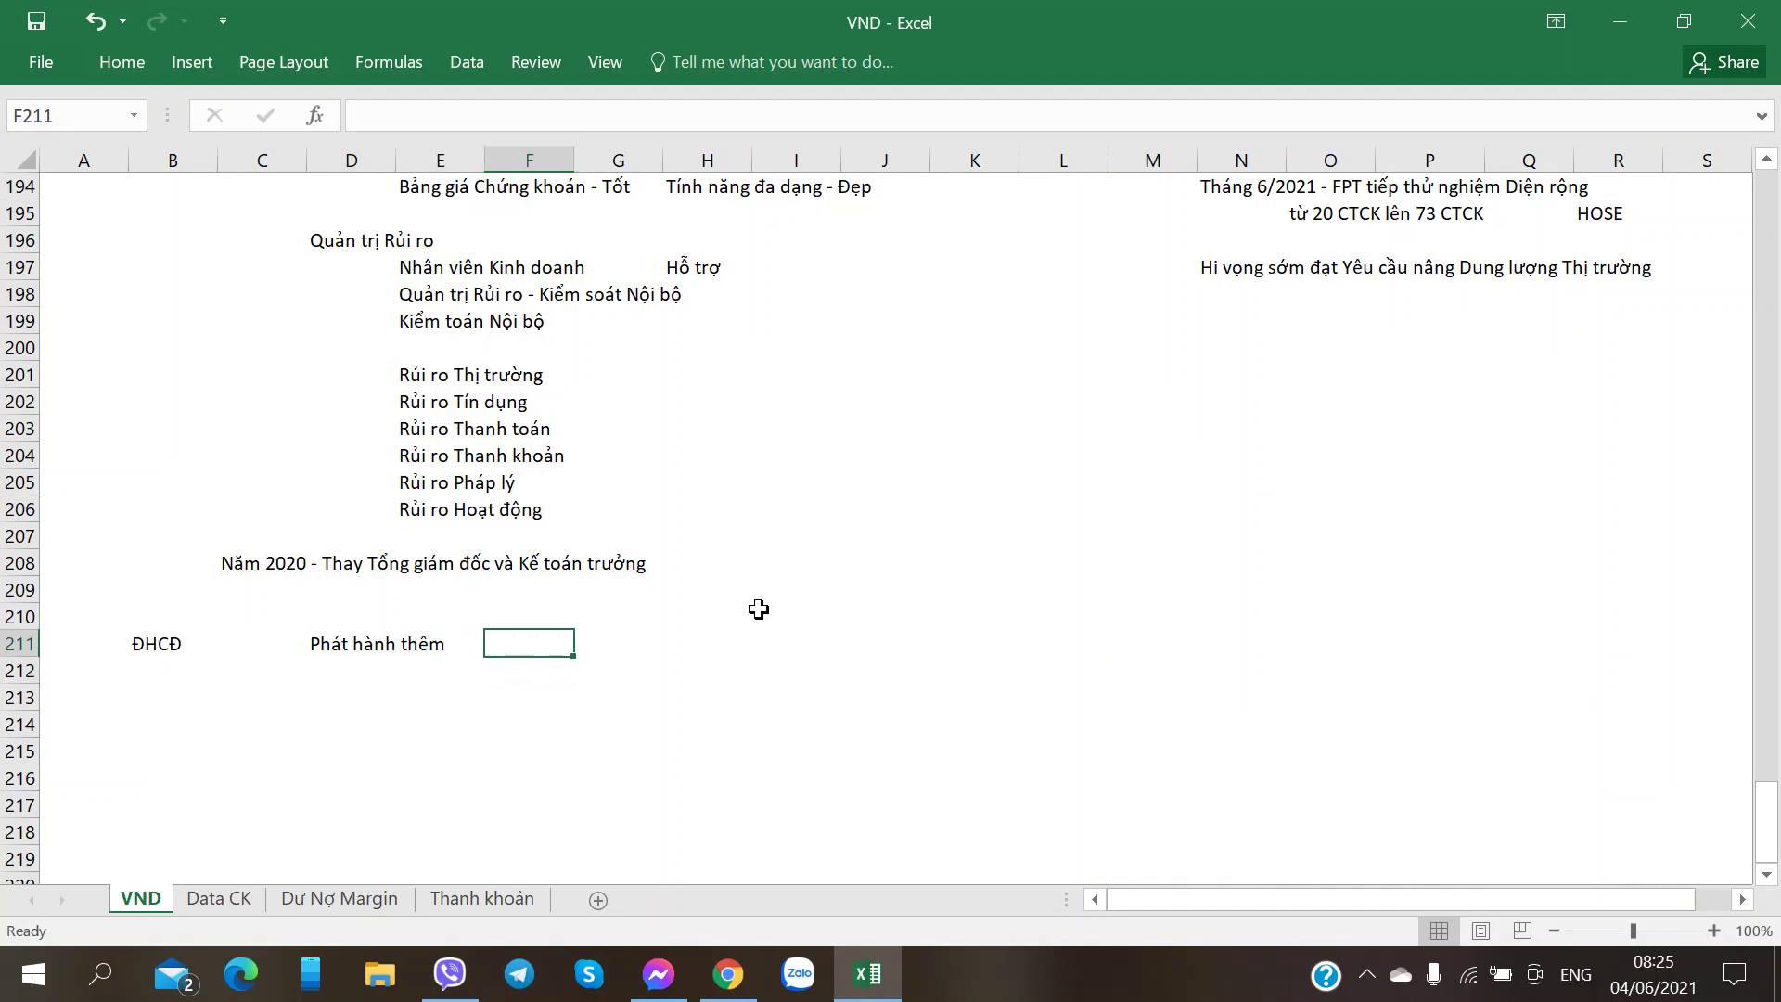
{"action": "key", "text": "Down"}
{"action": "key", "text": "Left"}
{"action": "key", "text": "Up"}
{"action": "key", "text": "Right"}
{"action": "key", "text": "Right"}
{"action": "key", "text": "Left"}
{"action": "key", "text": "Left"}
{"action": "key", "text": "Right"}
{"action": "type", "text": "Quyền mua"}
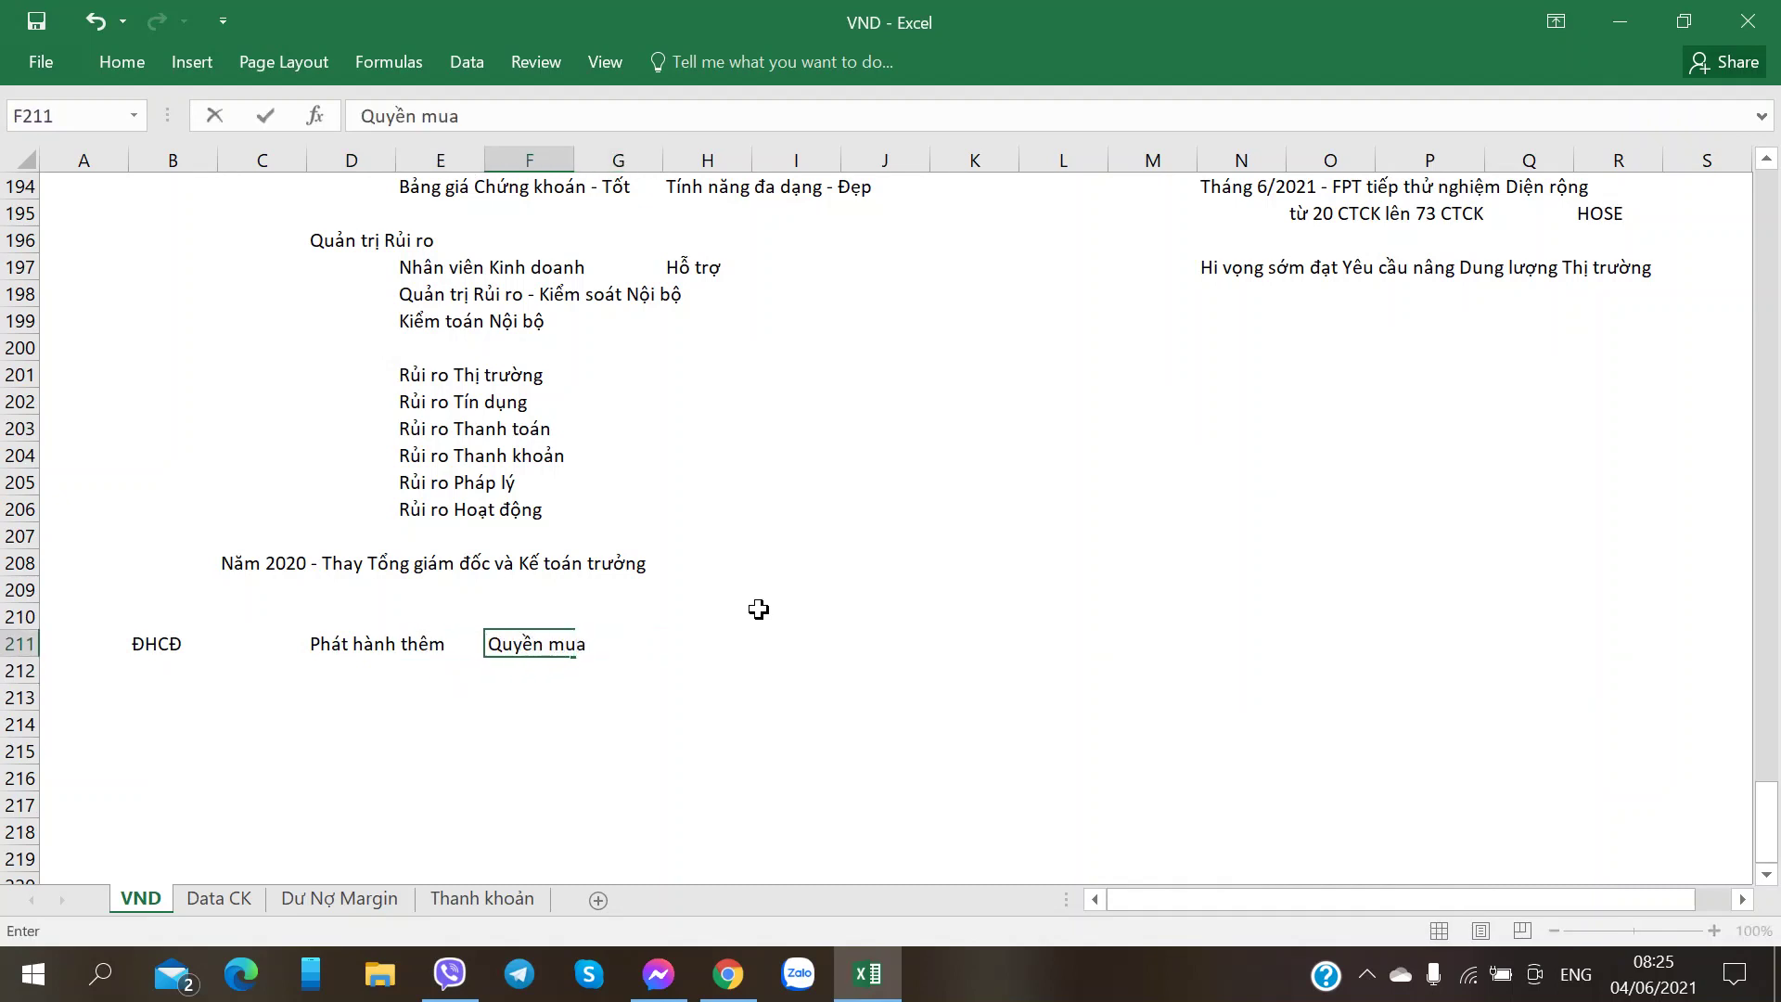
{"action": "key", "text": "Tab"}
{"action": "key", "text": "Tab"}
- Record the rights ratio as the text 1:1 in cell H211 and "Giá 14.5" in cell I211
{"action": "type", "text": "'1"}
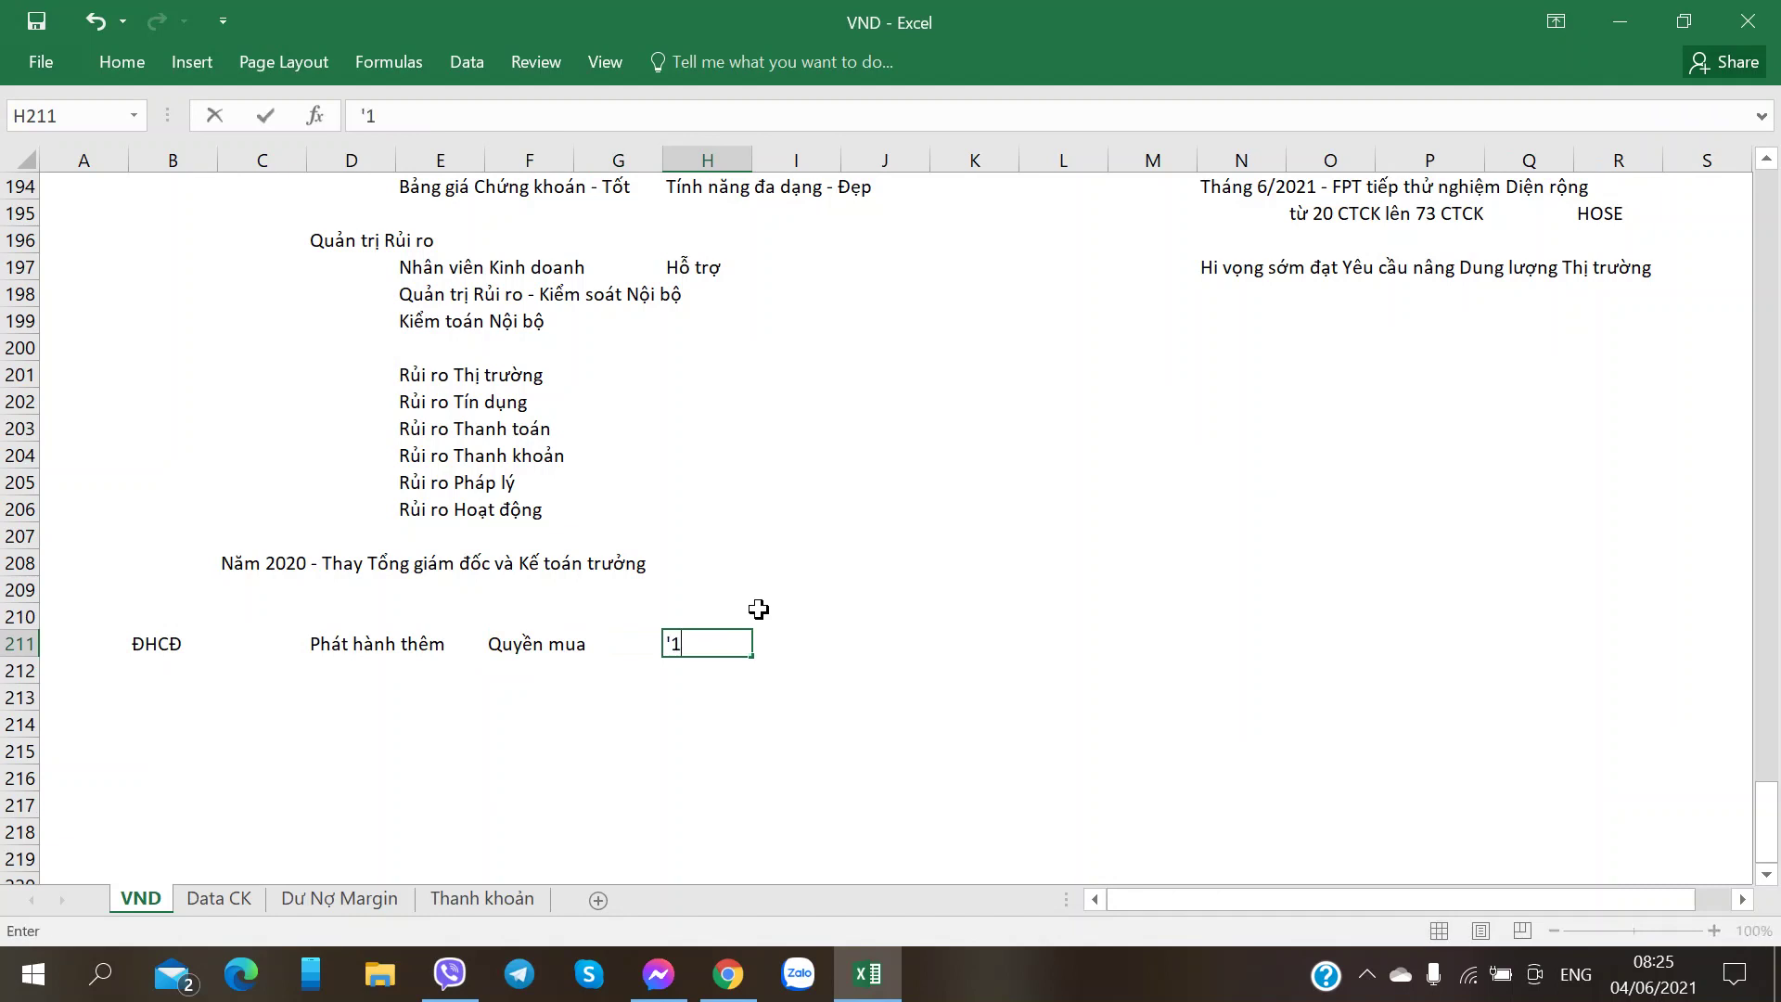
{"action": "type", "text": ":1"}
{"action": "key", "text": "Tab"}
{"action": "type", "text": "Giá "}
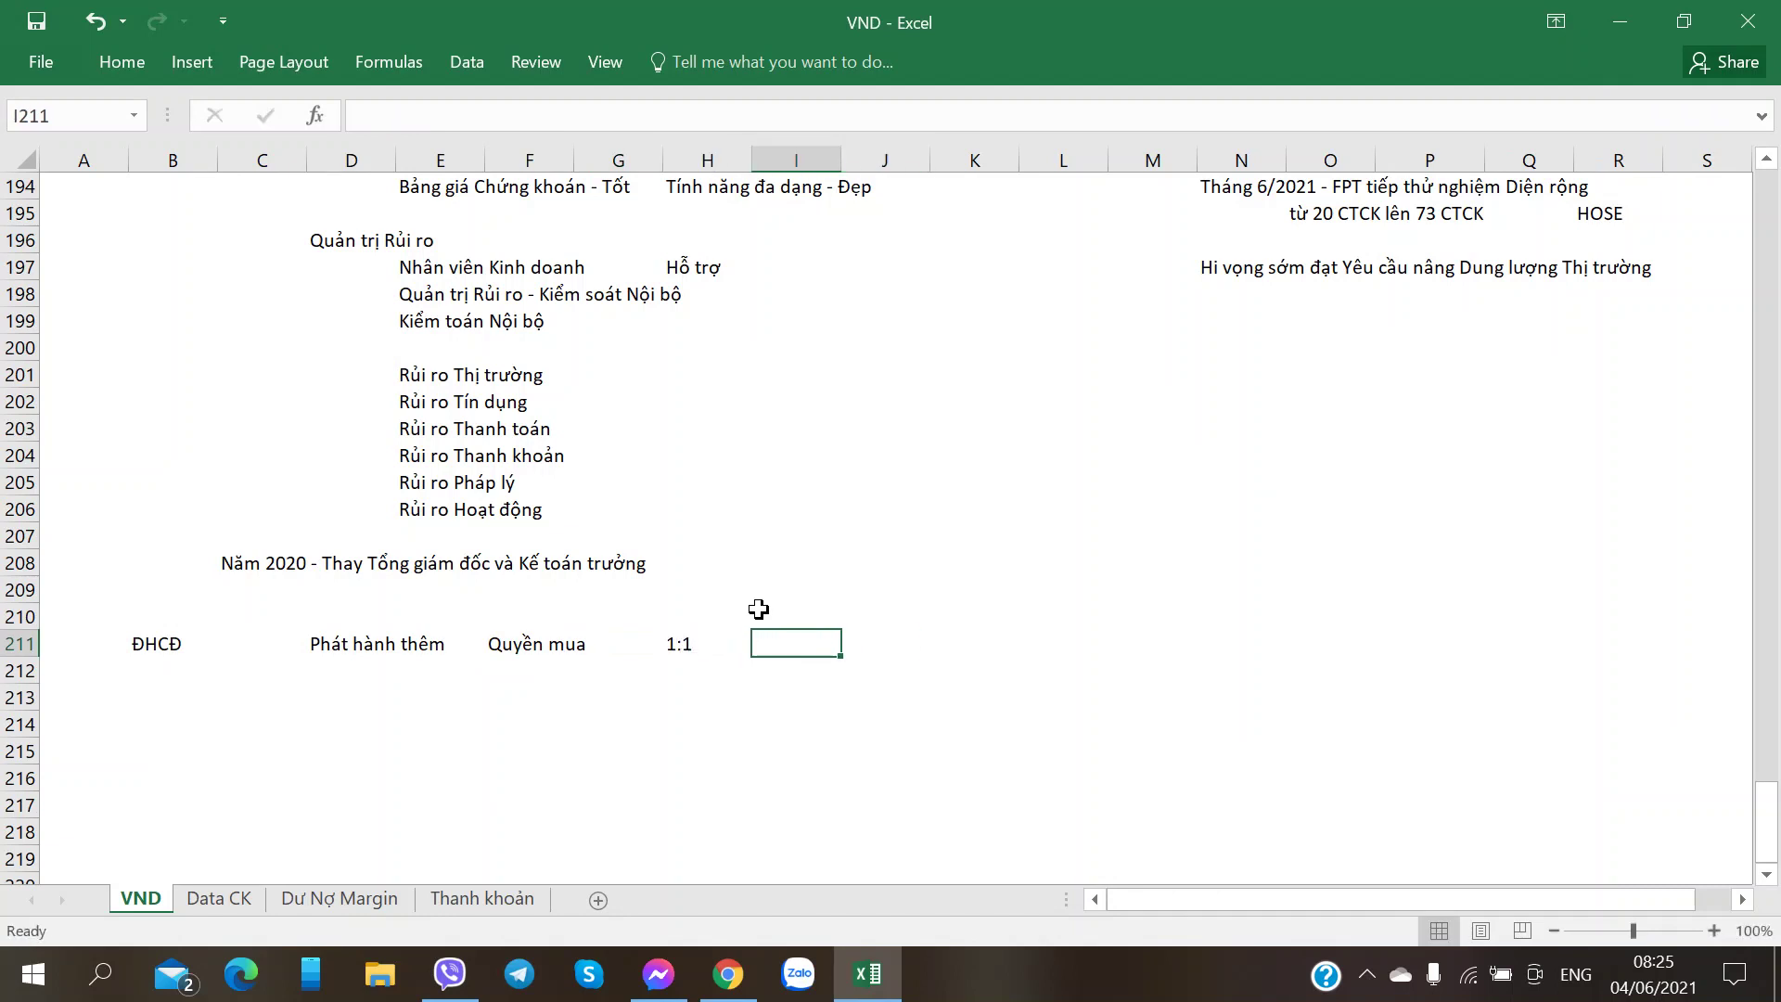
{"action": "type", "text": "14.5"}
{"action": "key", "text": "Tab"}
{"action": "key", "text": "Tab"}
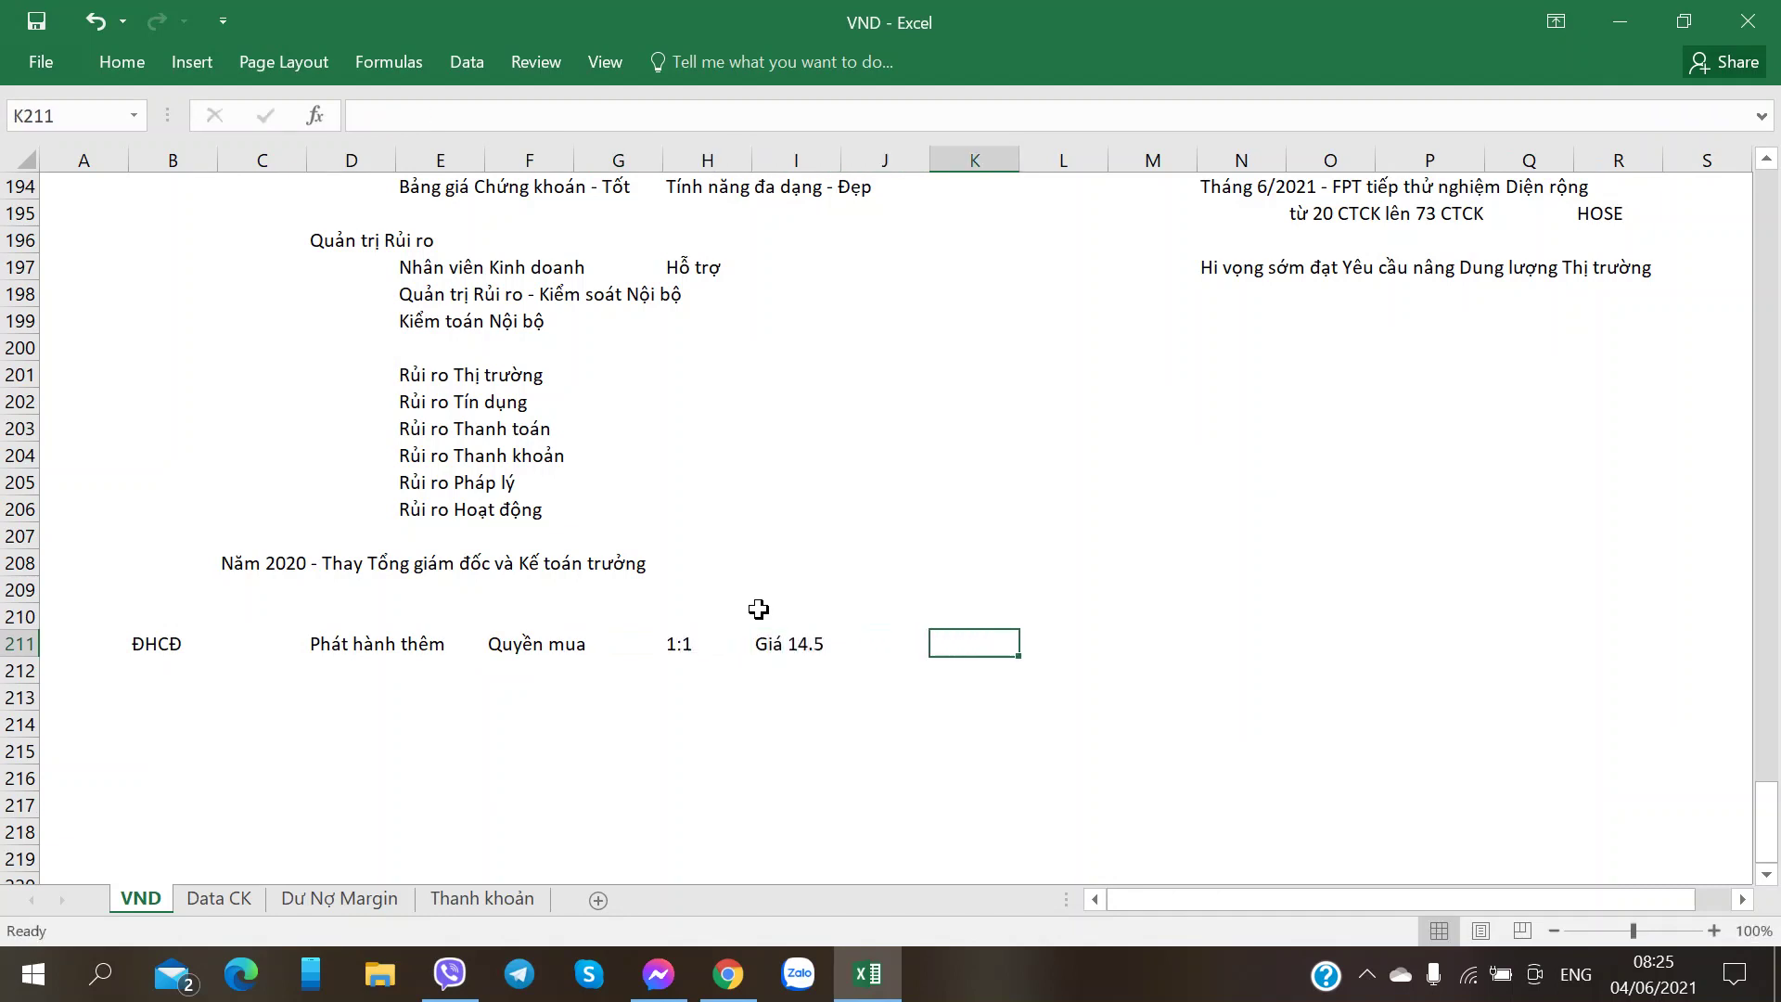
- Enter the record date note "Ngày Chốt 11/06/2021" in cell K211
{"action": "key", "text": "alt+Tab"}
{"action": "key", "text": "alt+Tab"}
{"action": "type", "text": "Ngày Chô"}
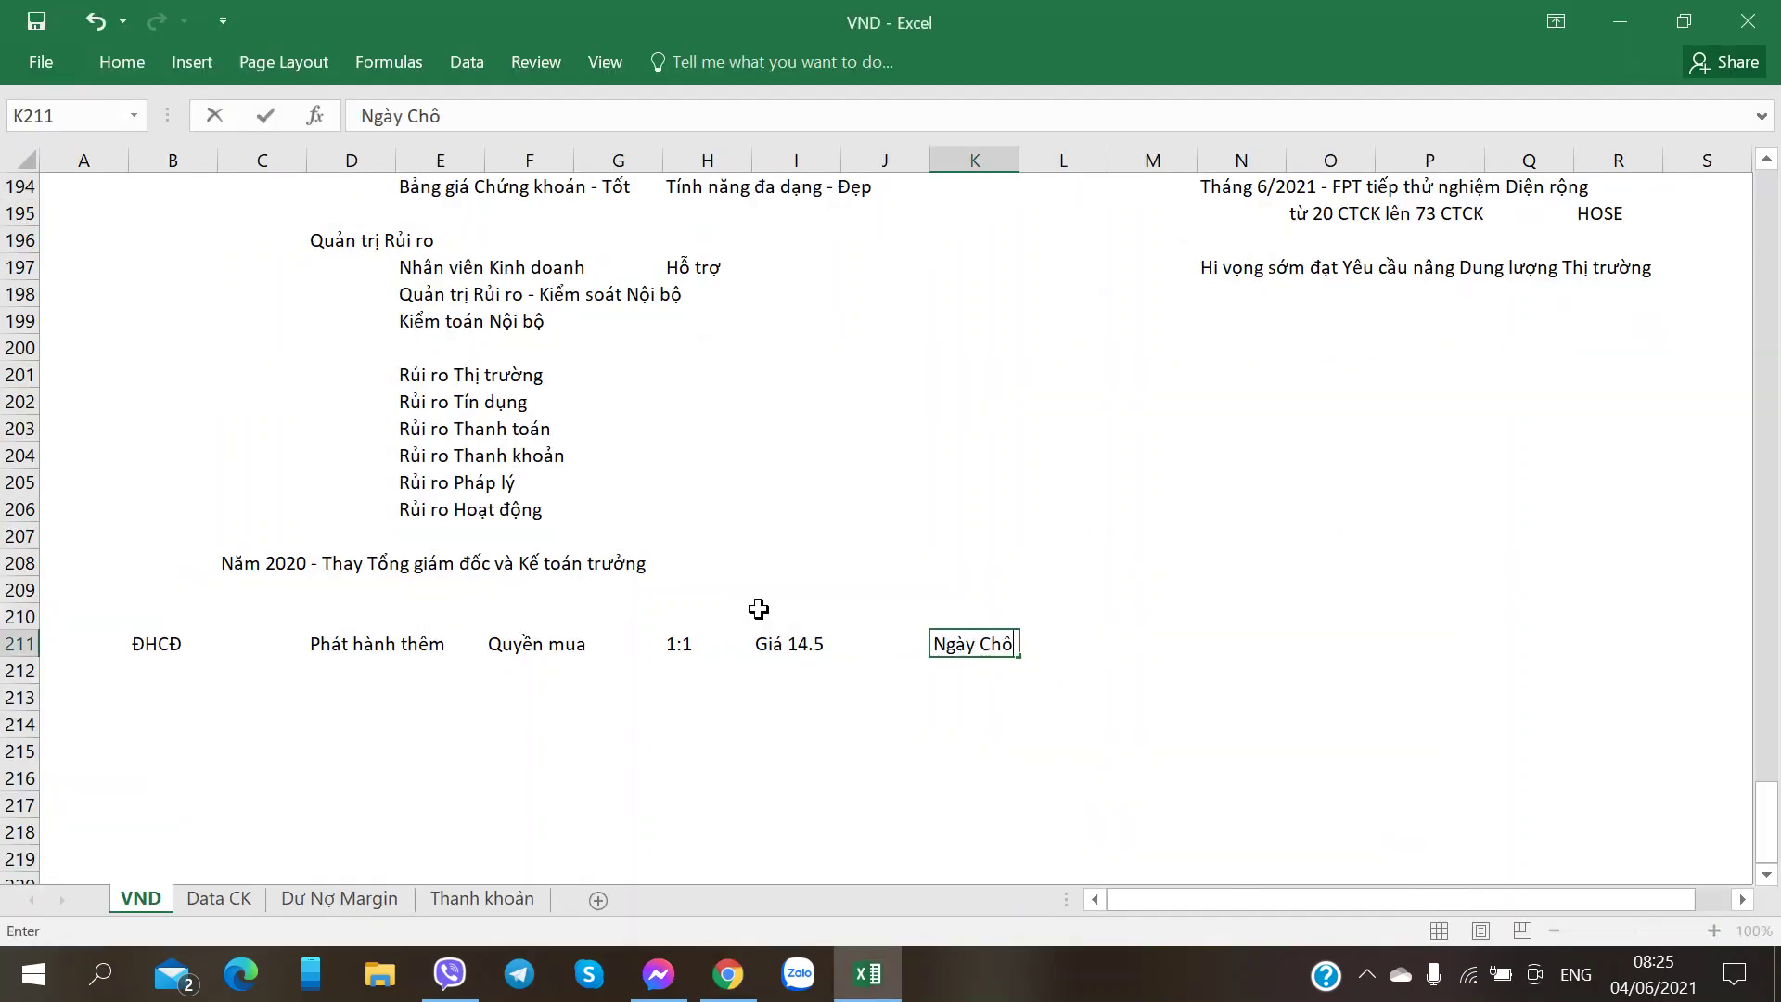
{"action": "type", "text": "t 11/6"}
{"action": "key", "text": "BackSpace"}
{"action": "type", "text": "056/2021"}
{"action": "key", "text": "Tab"}
{"action": "key", "text": "Tab"}
{"action": "key", "text": "Tab"}
- Enter the capital-raising note "Cần huy động 3100 tỷ" in cell N211
{"action": "key", "text": "alt+Tab"}
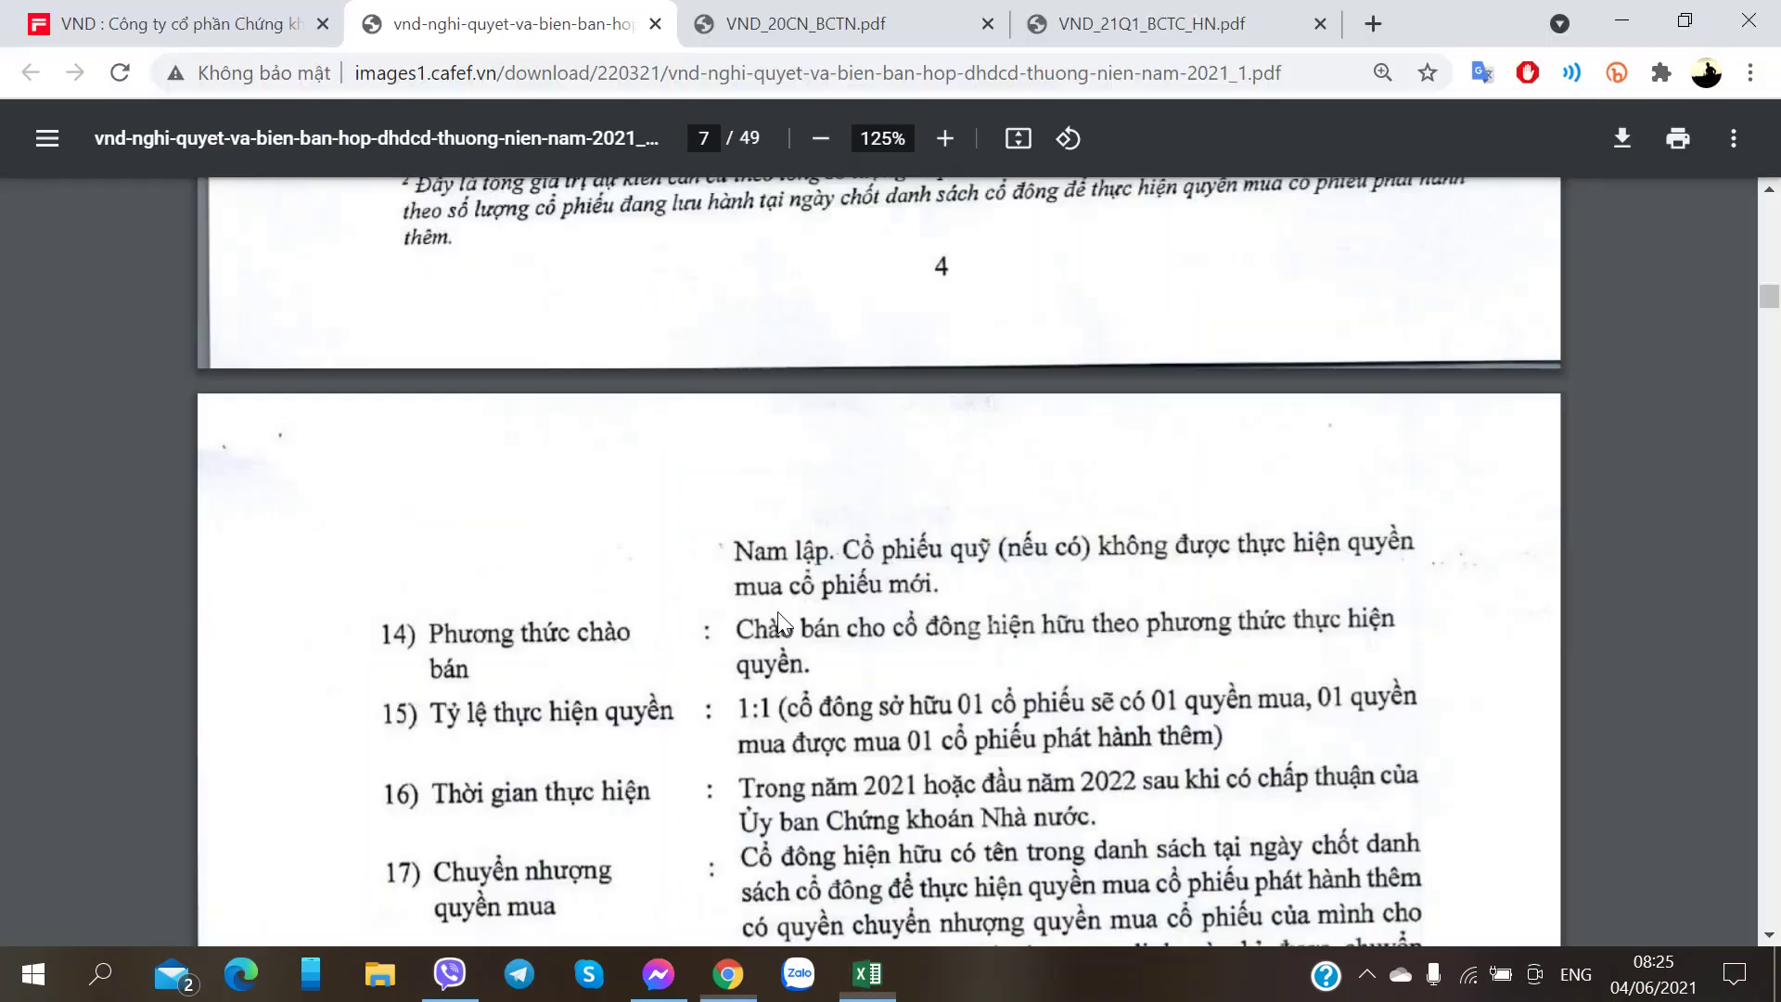
{"action": "key", "text": "alt+Tab"}
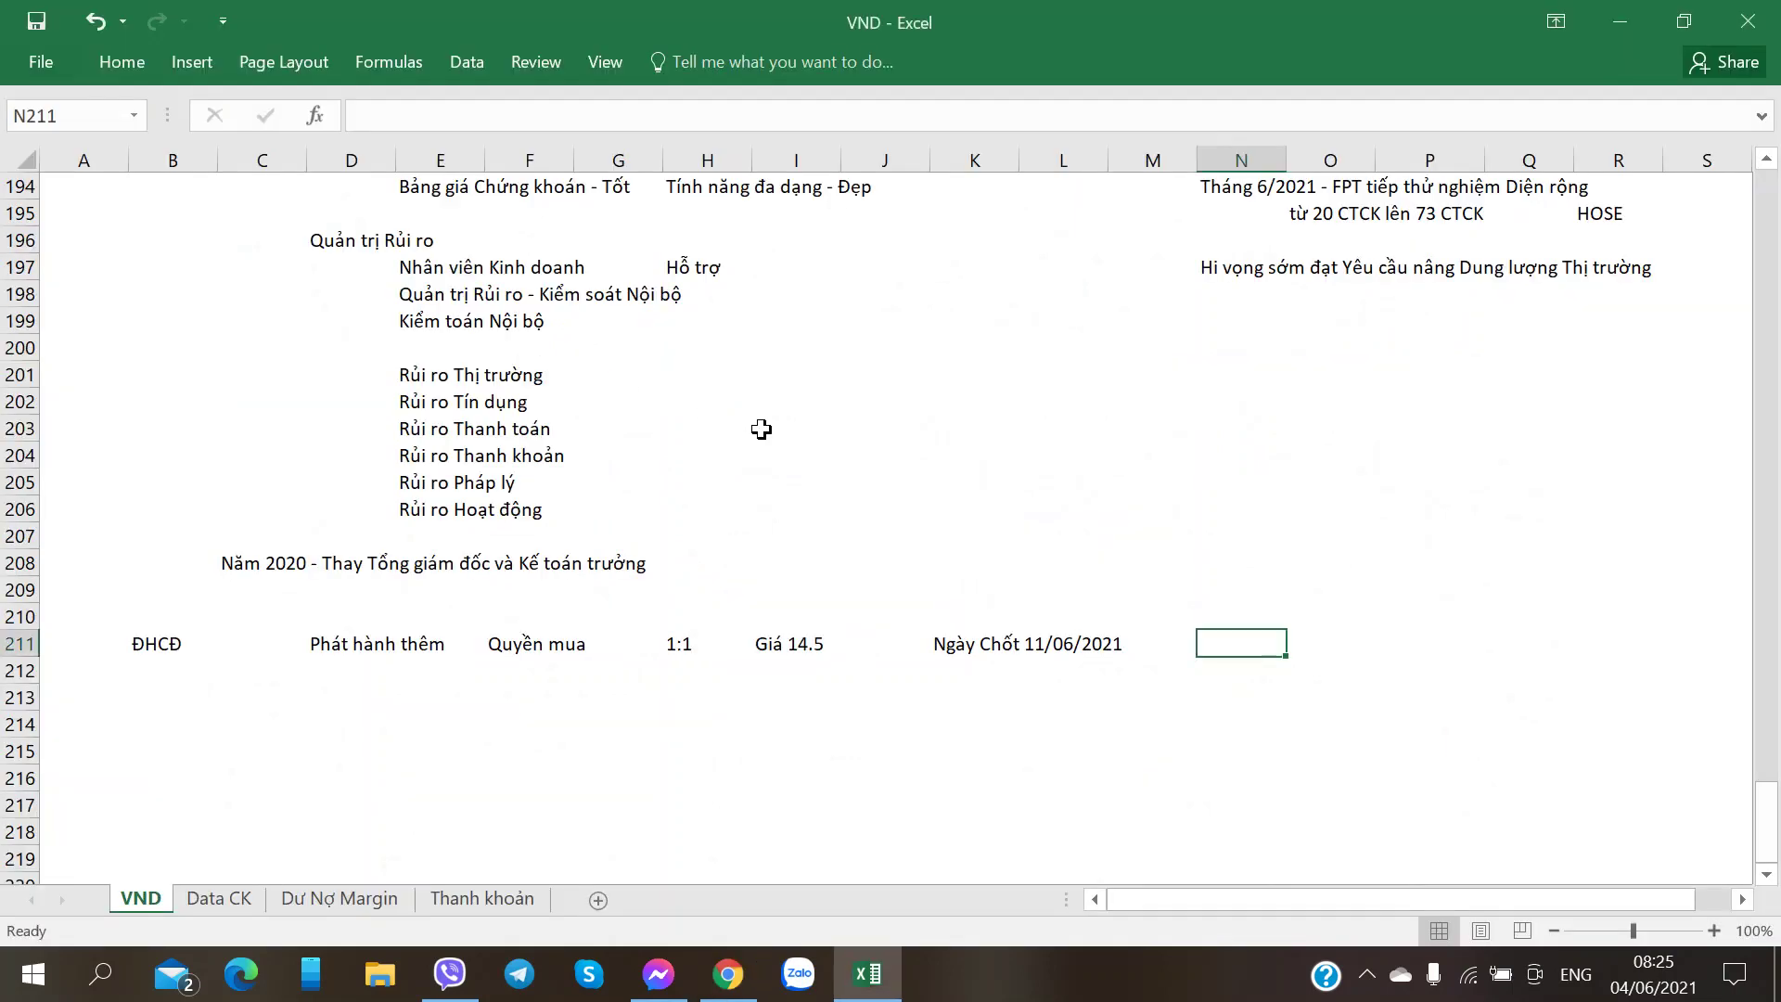
{"action": "type", "text": "Cần huy động "}
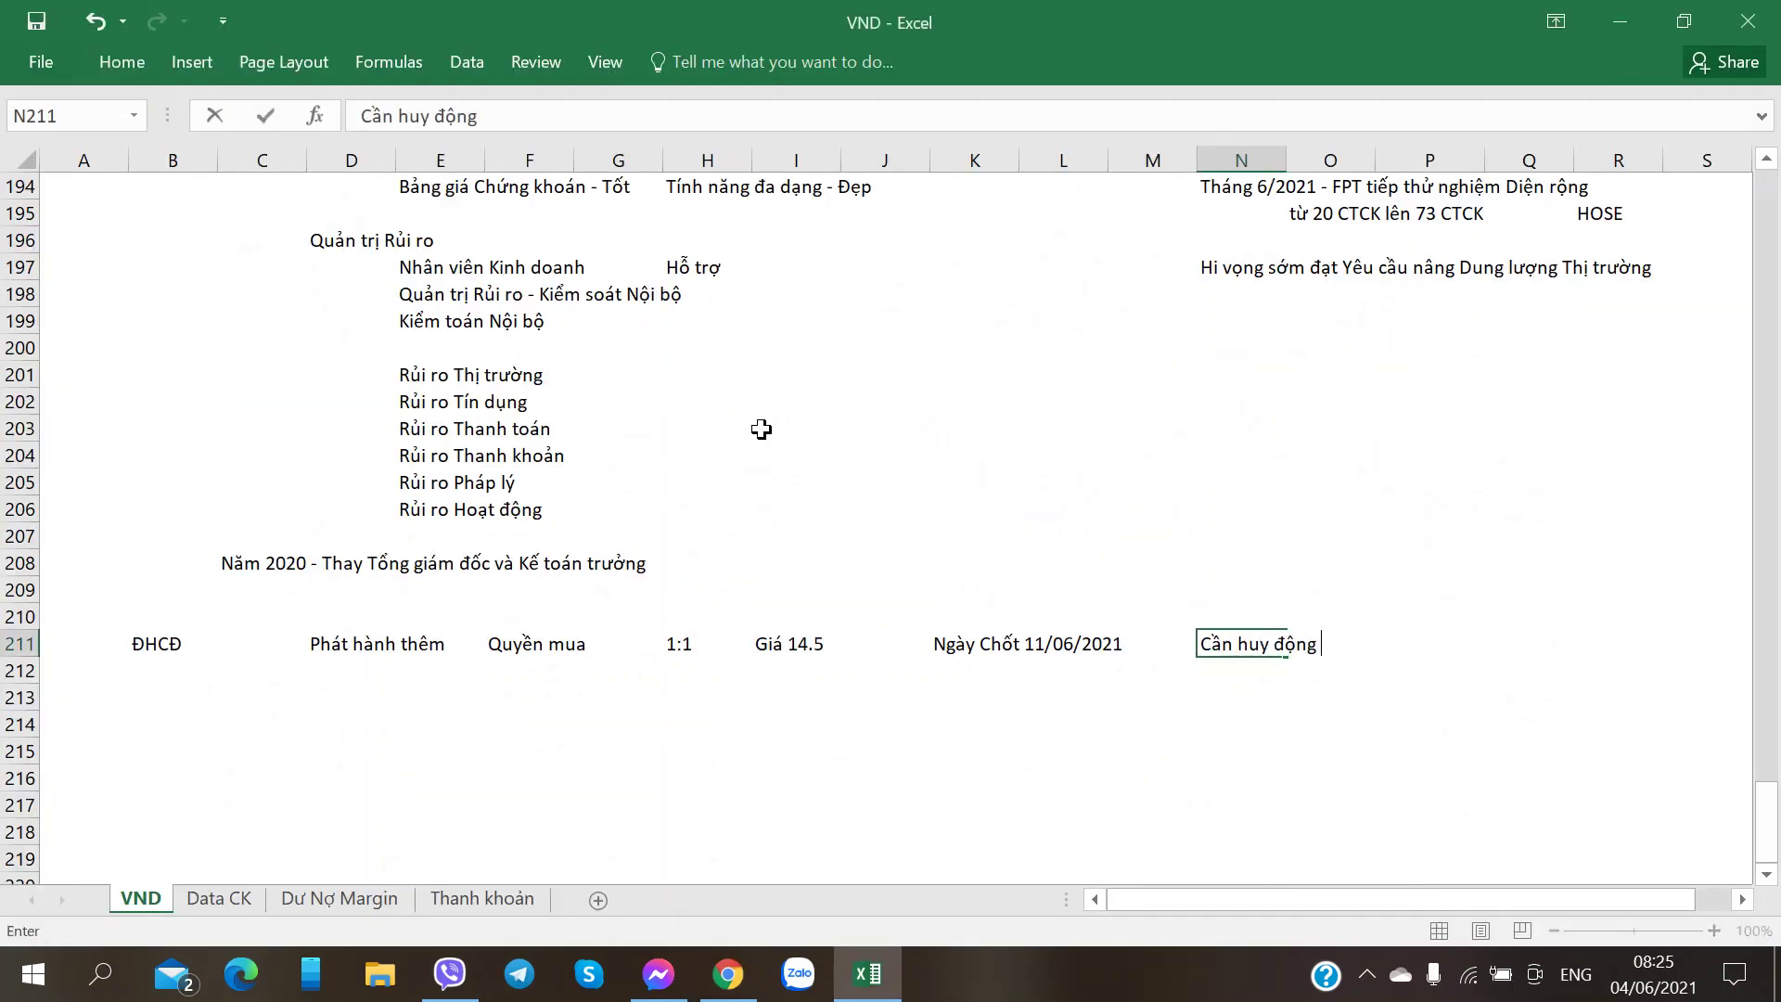
{"action": "type", "text": "3100 tỷ"}
{"action": "key", "text": "Return"}
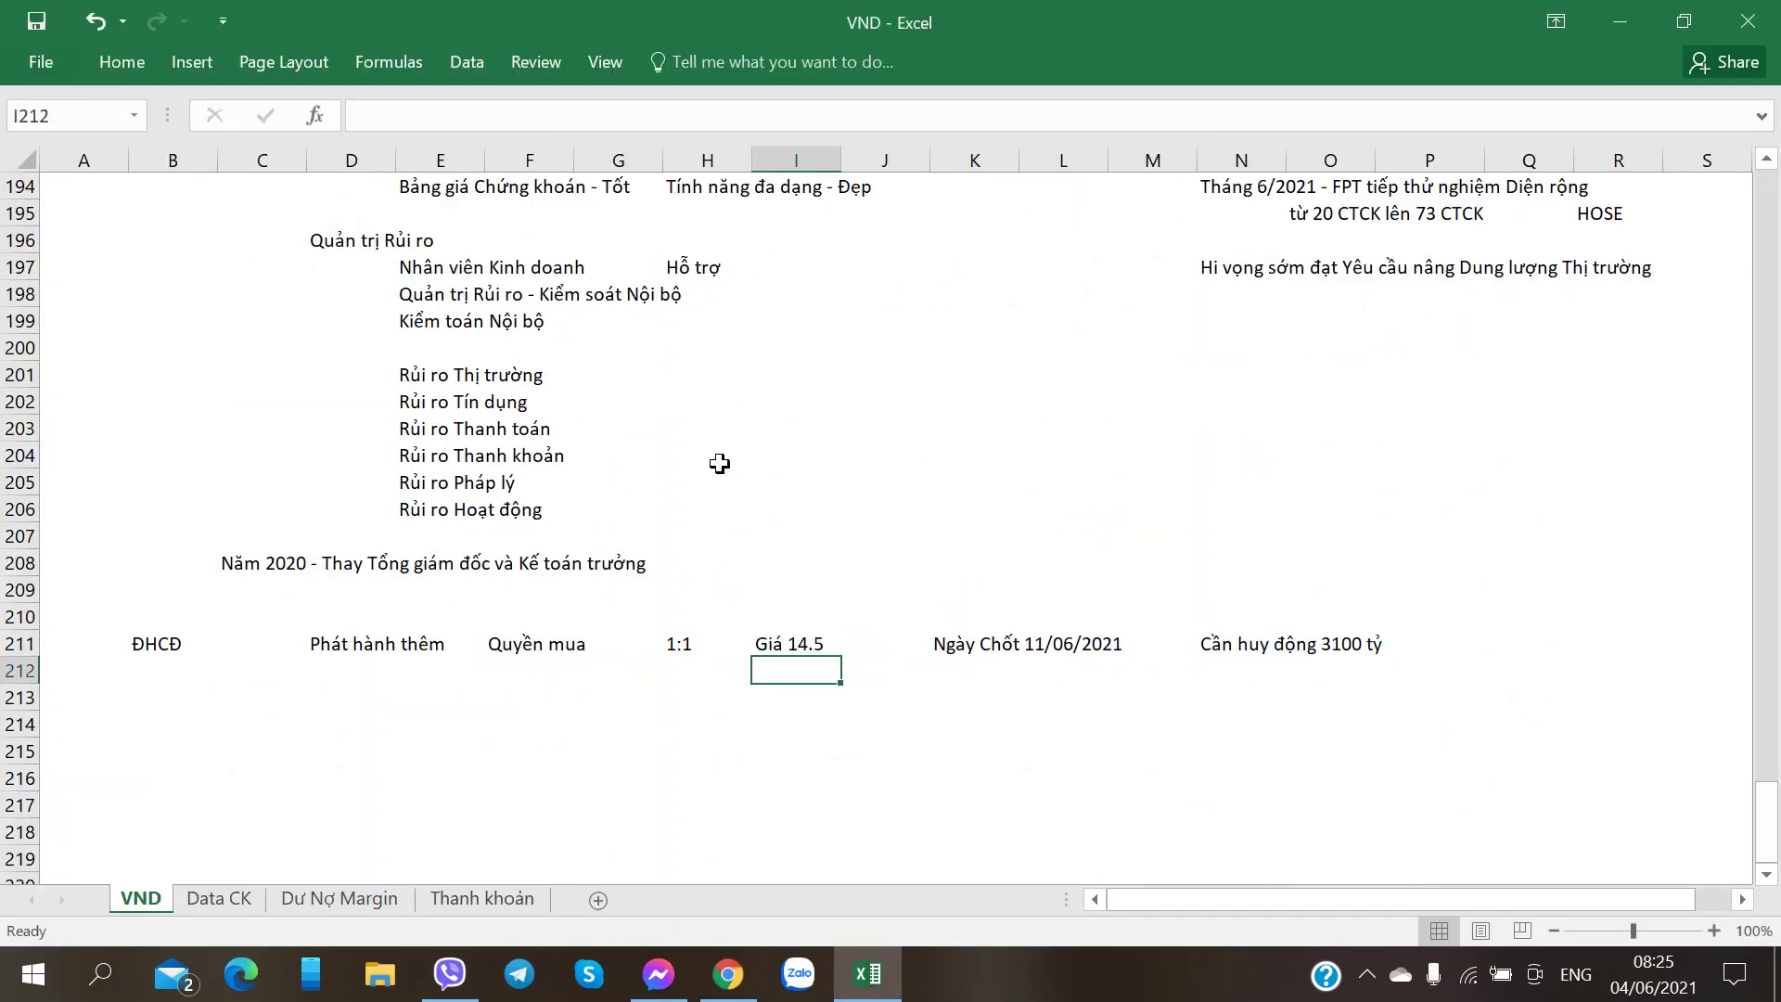
{"action": "left_click", "coordinate": [388, 669]}
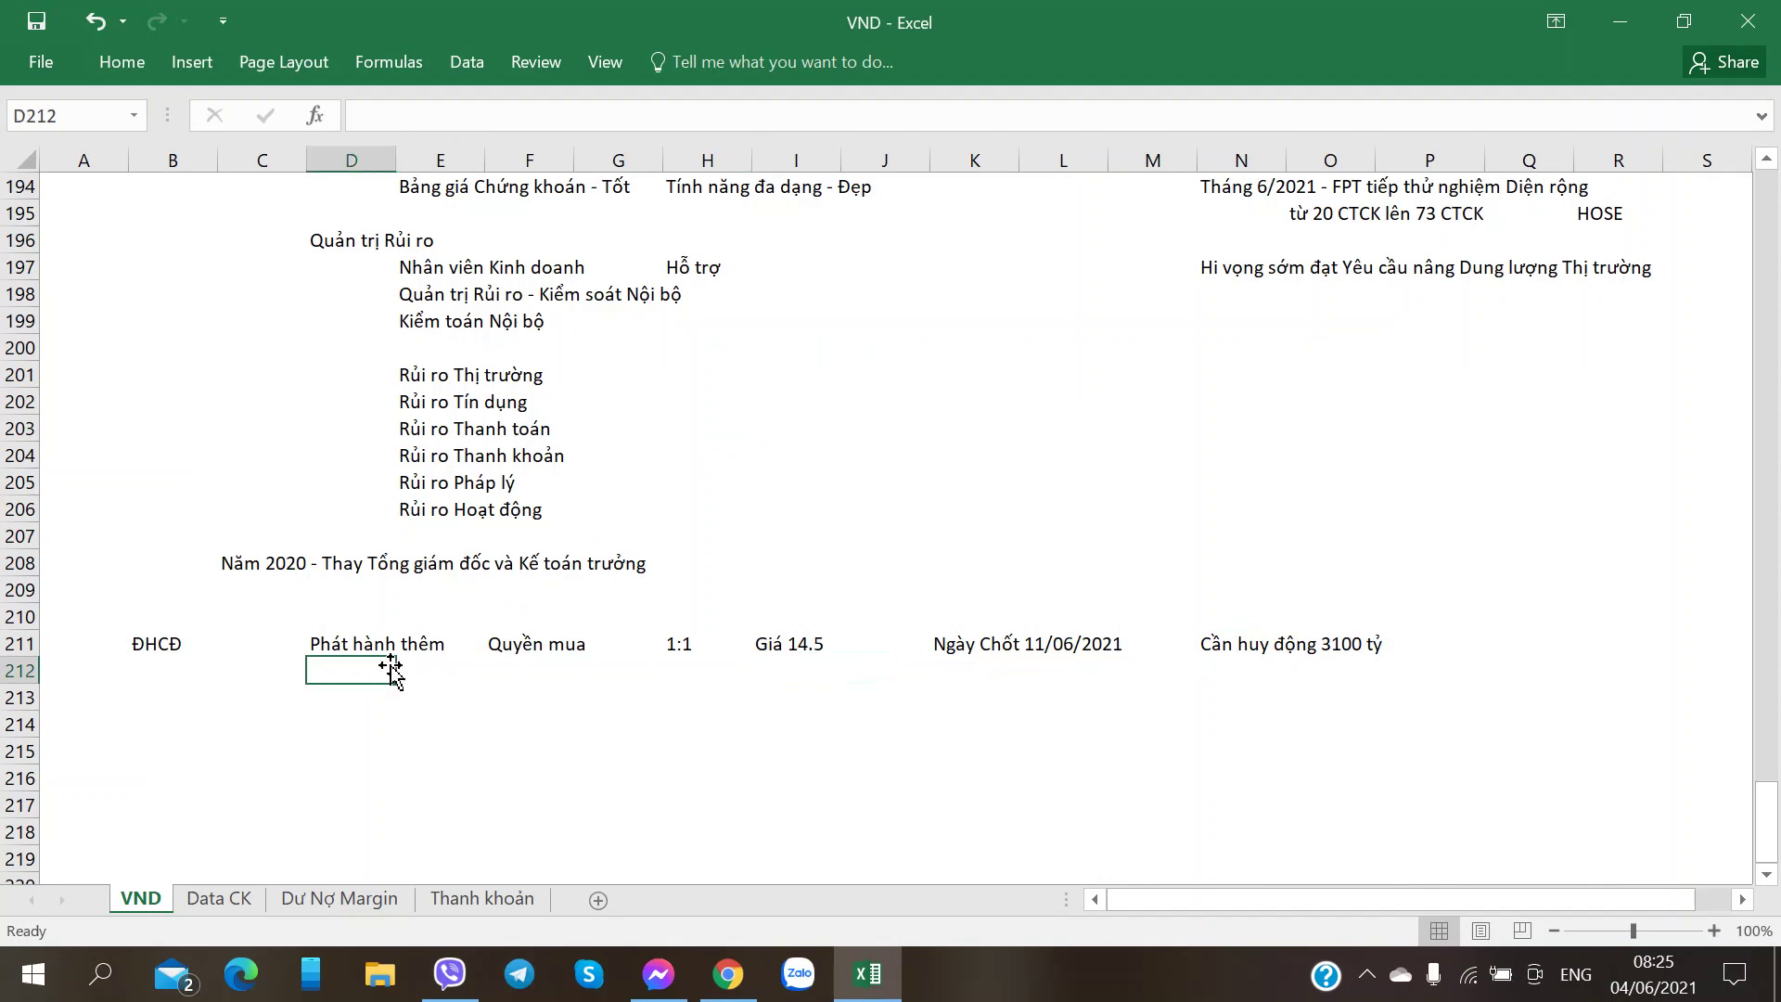
- Go back to the resolution PDF in Chrome and read items 17 to 25 of the share offering plan on pages 7 and 8
{"action": "key", "text": "alt+Tab"}
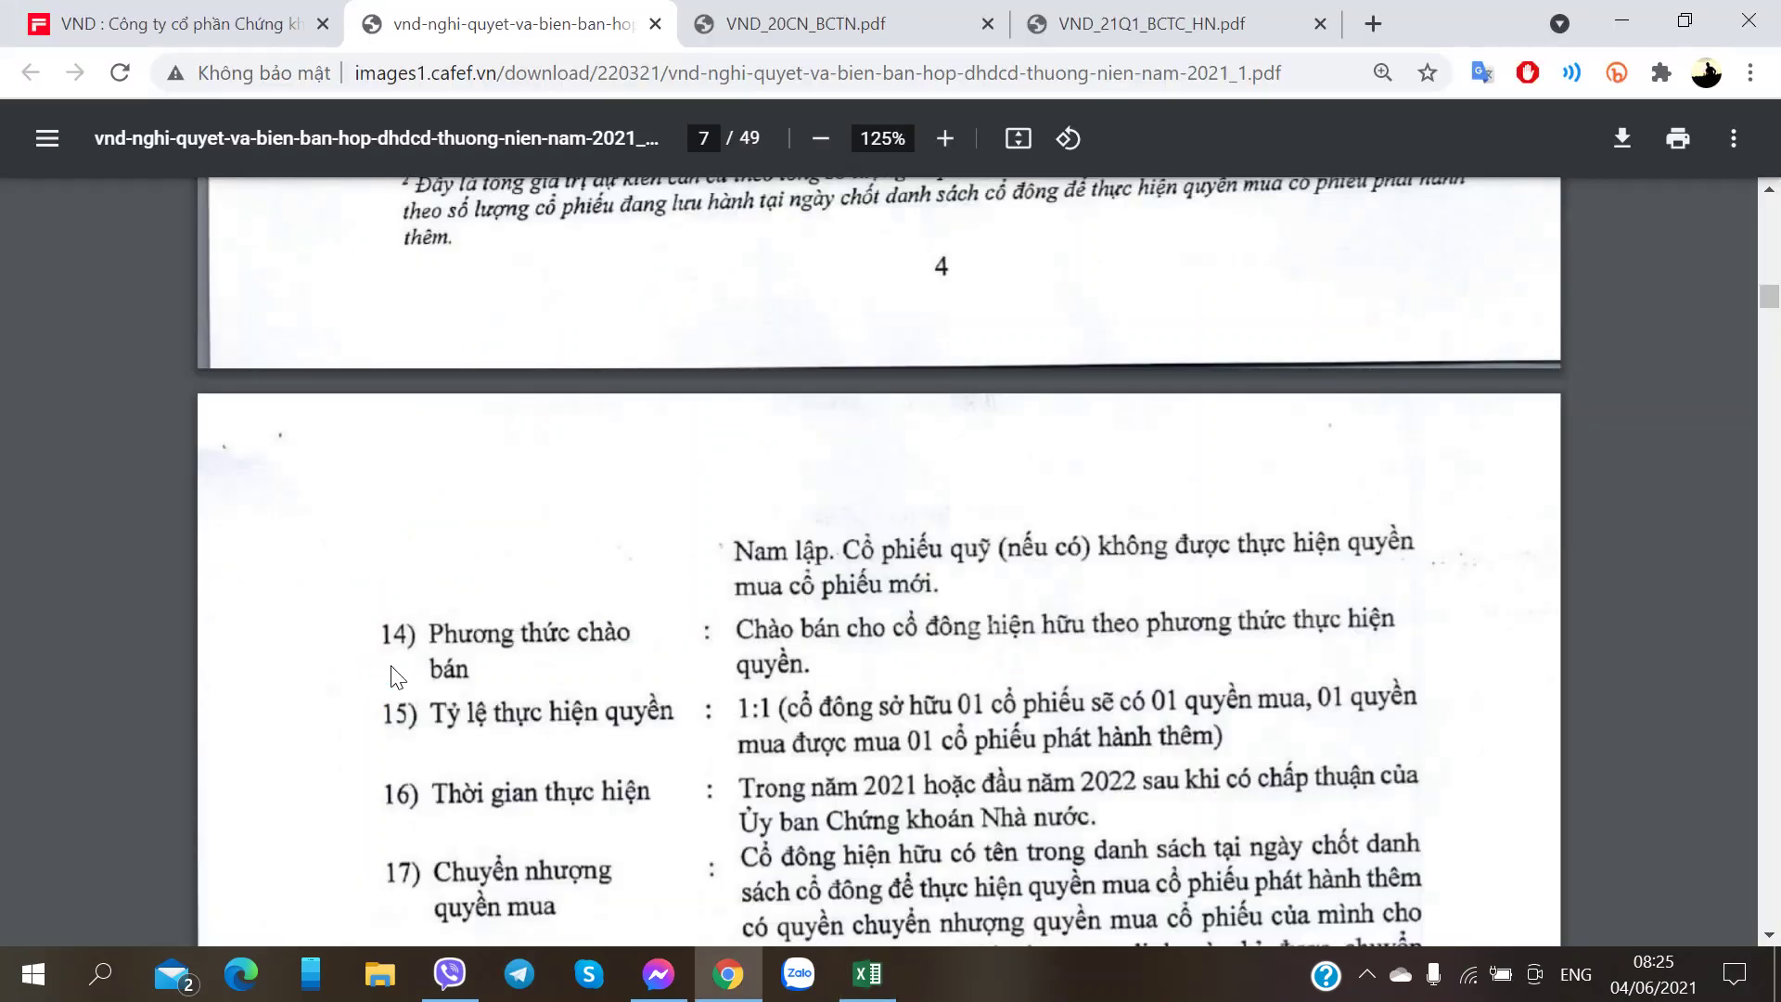
{"action": "scroll", "coordinate": [540, 612], "scroll_direction": "down", "scroll_amount": 9}
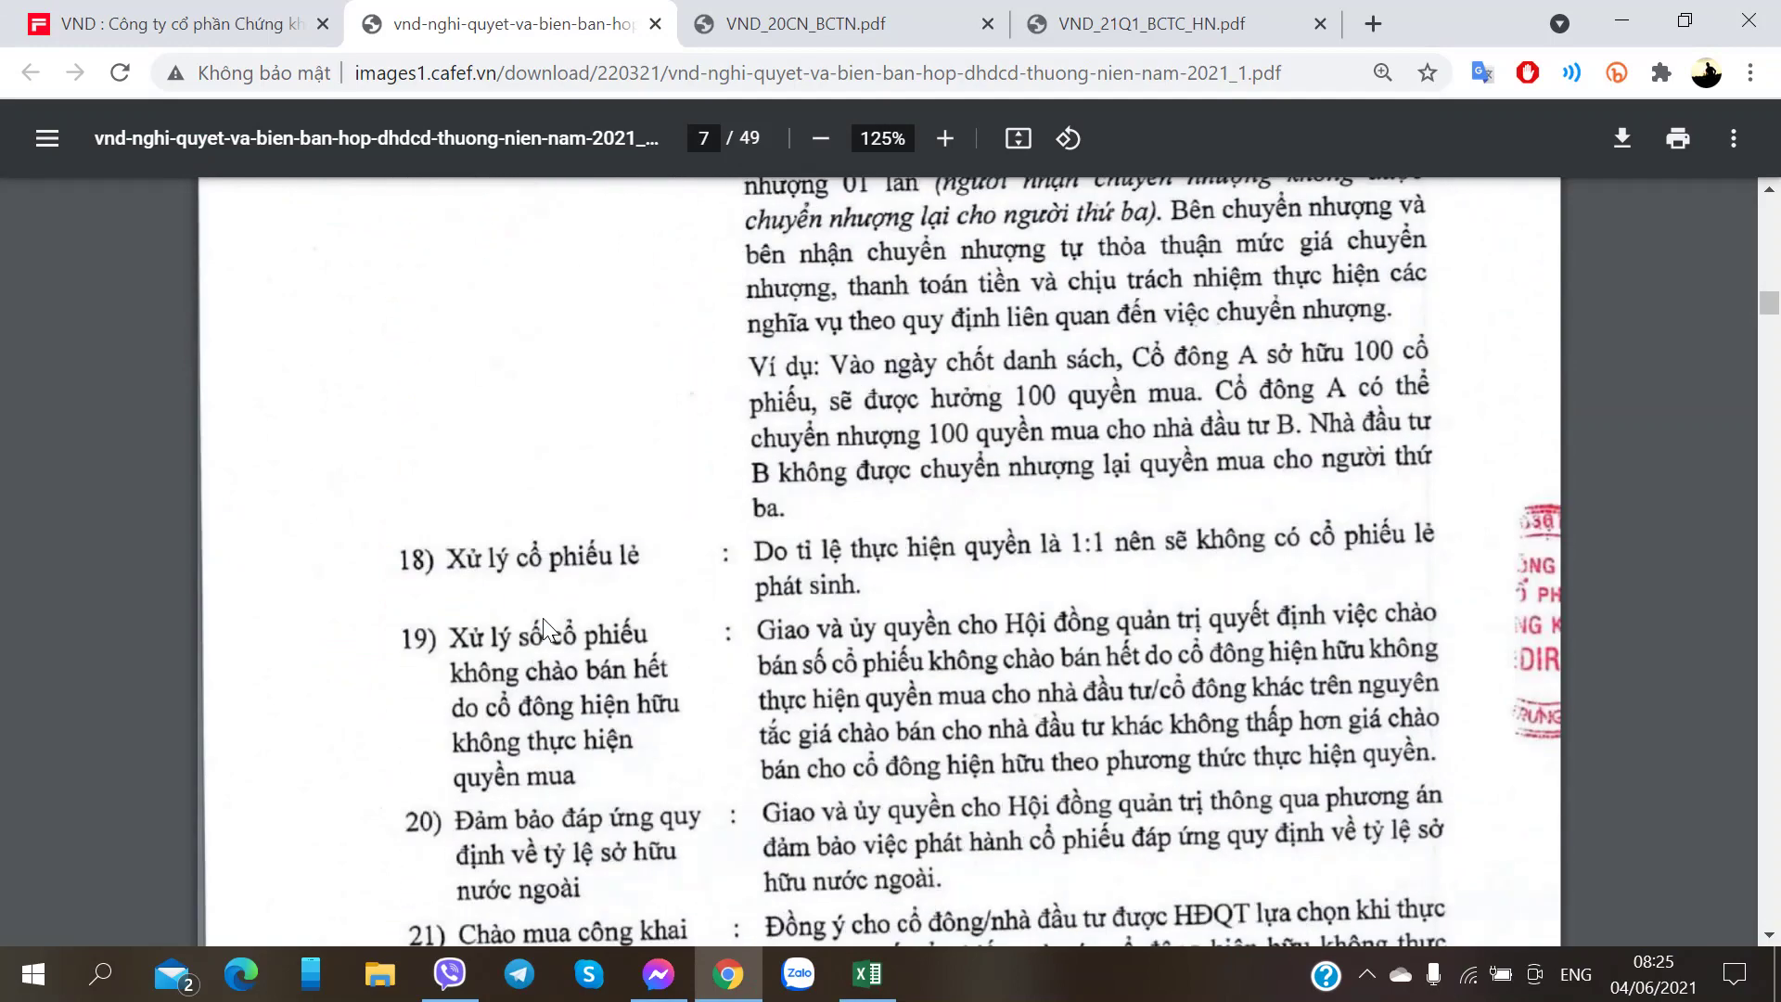
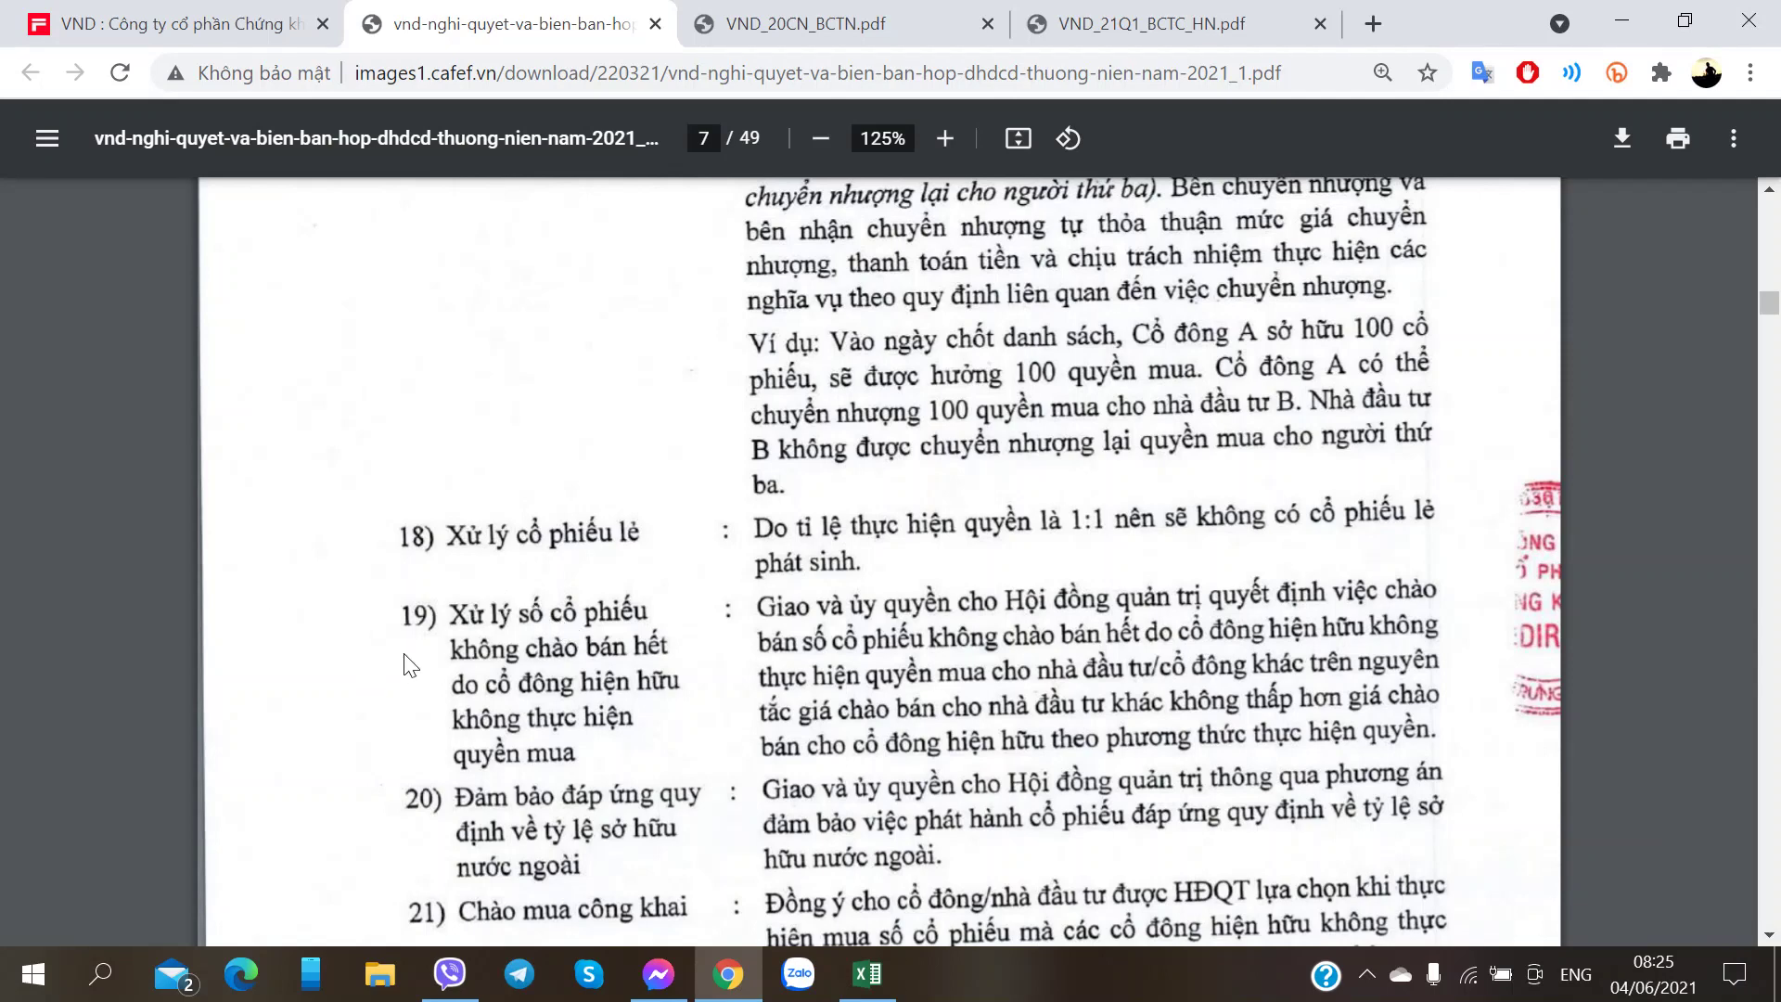
{"action": "scroll", "coordinate": [803, 637], "scroll_direction": "down", "scroll_amount": 8}
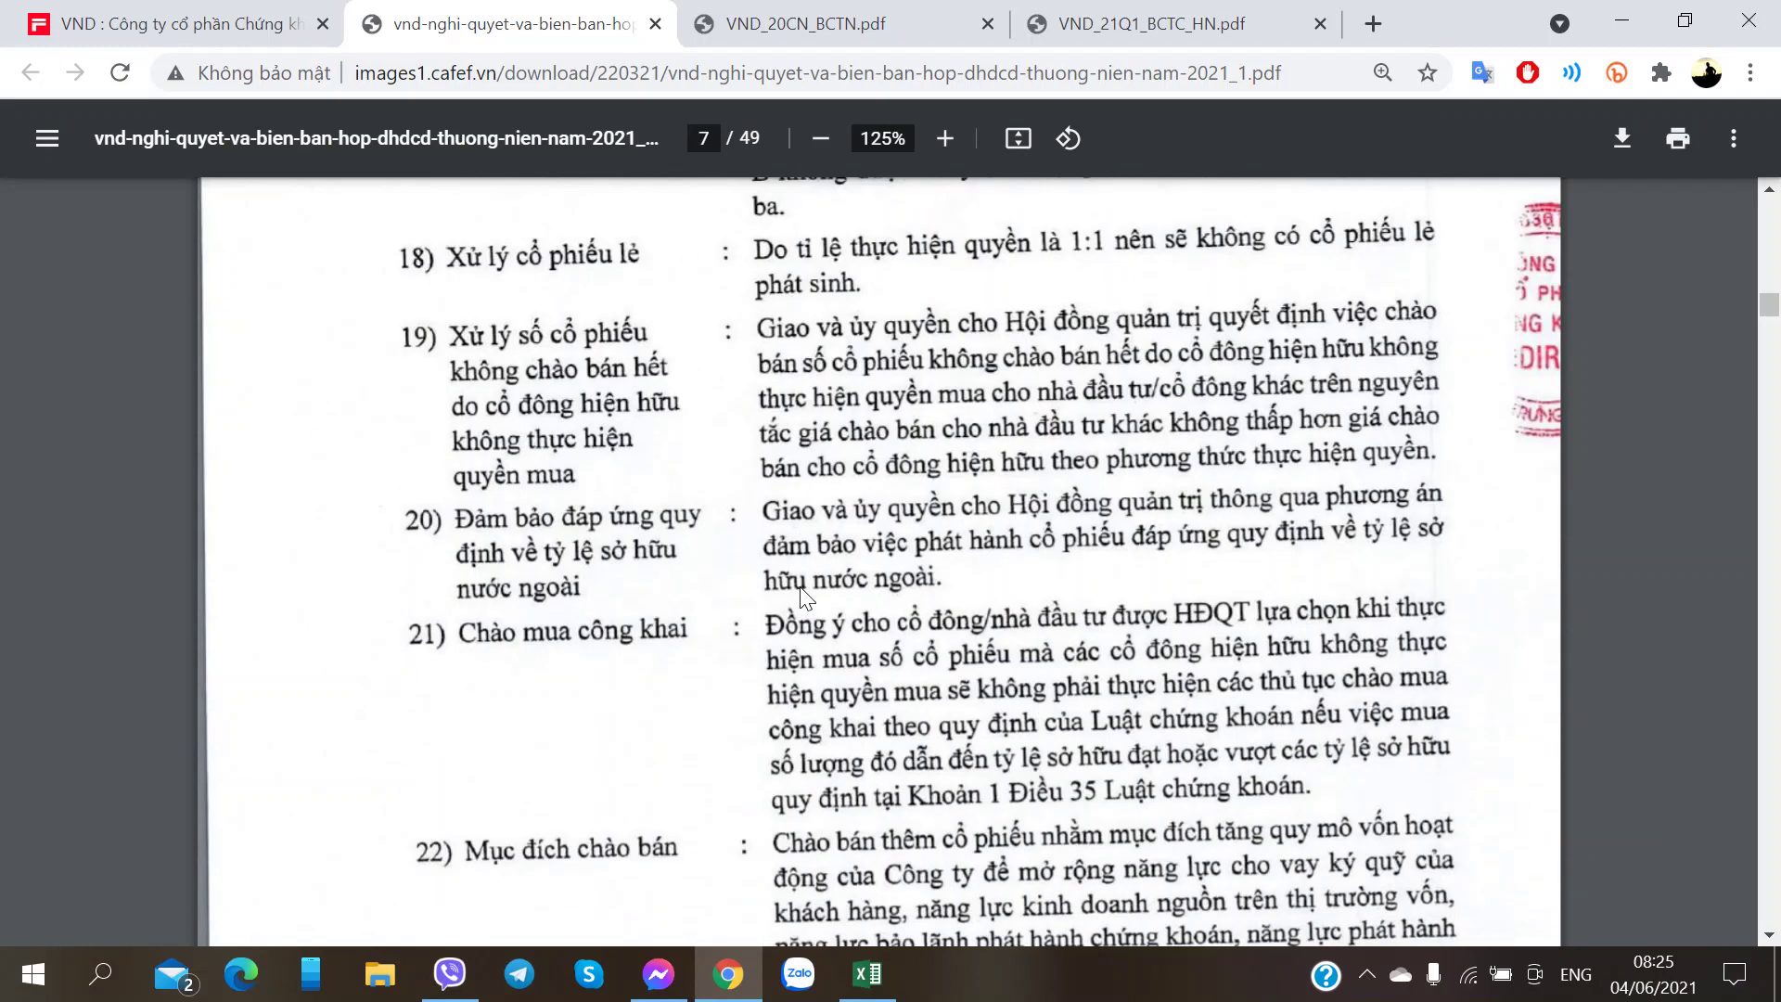
{"action": "scroll", "coordinate": [804, 596], "scroll_direction": "down", "scroll_amount": 8}
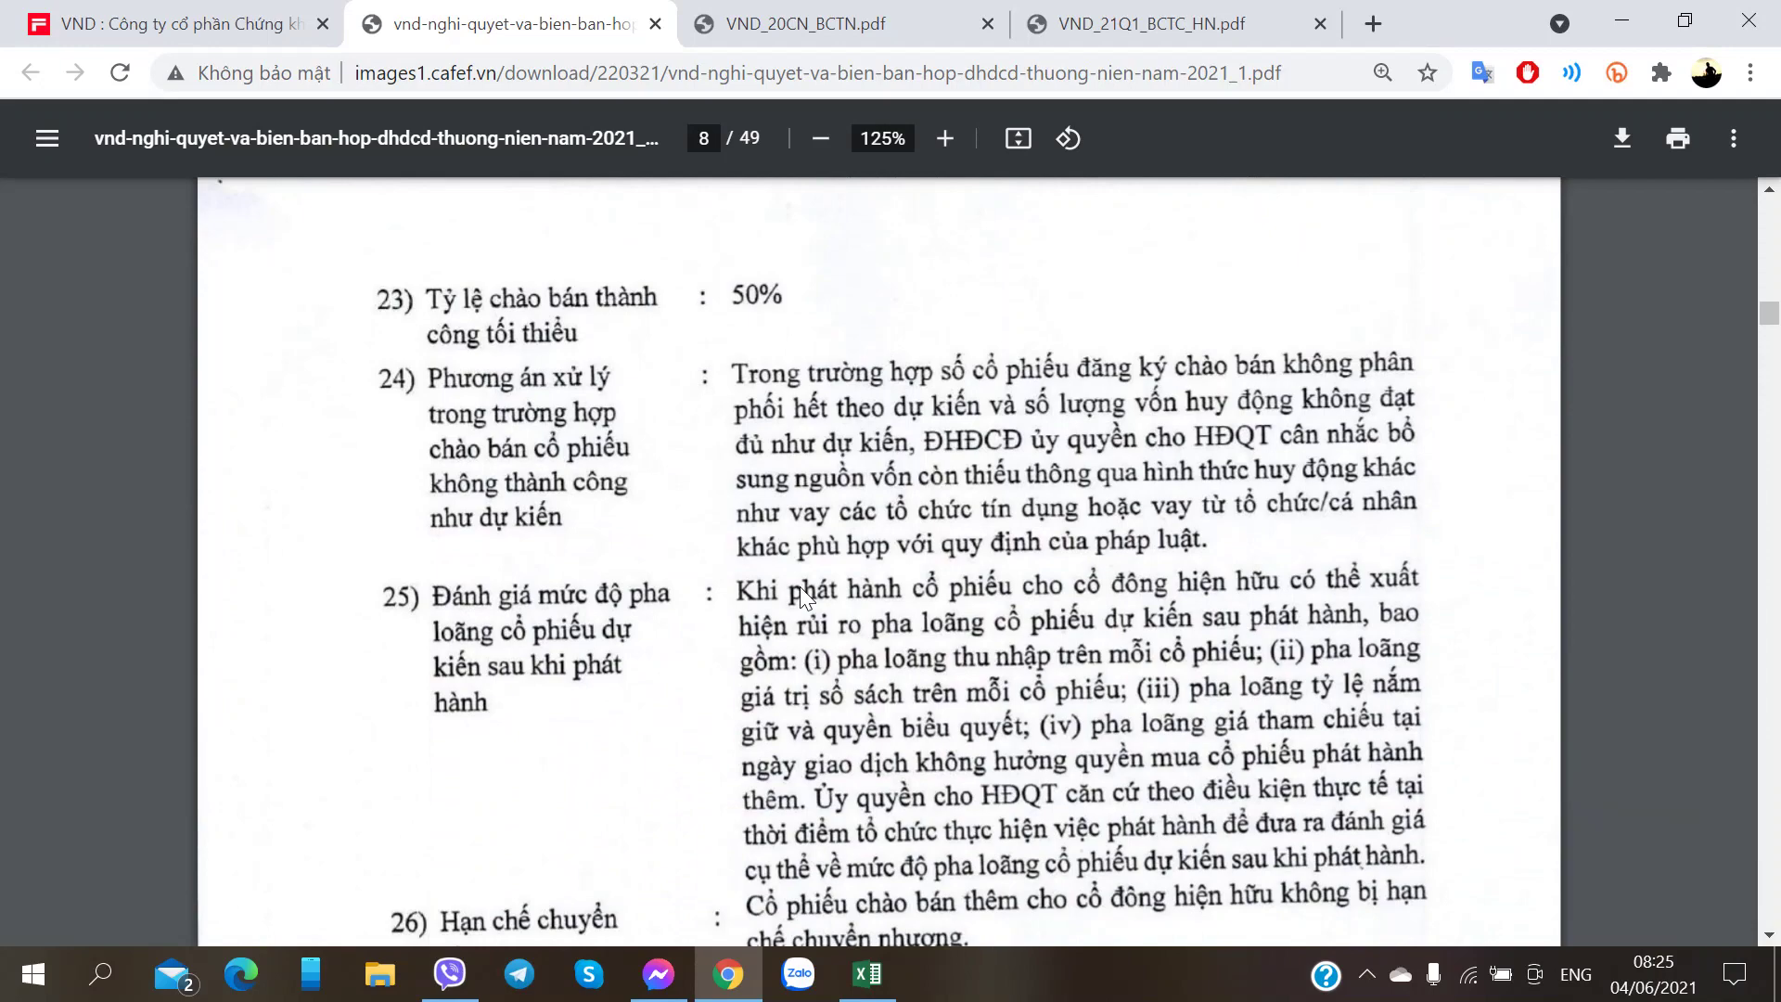
{"action": "scroll", "coordinate": [799, 586], "scroll_direction": "up", "scroll_amount": 6}
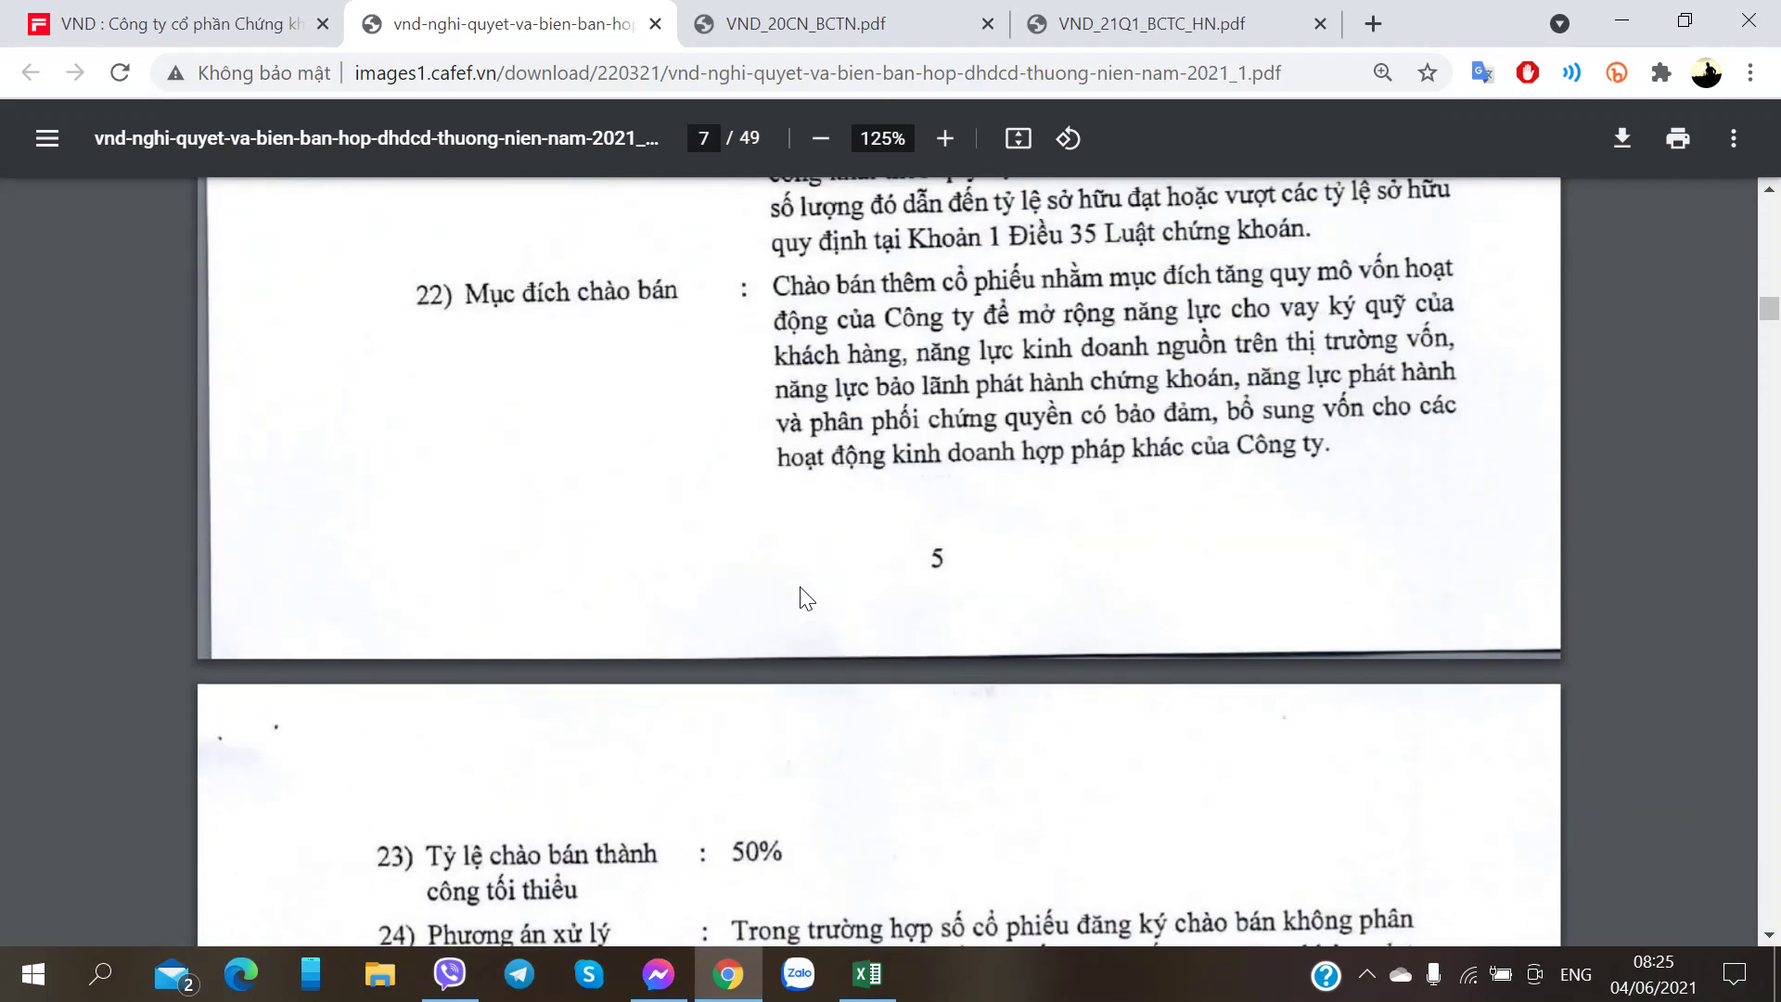
- Return to the VND company page and open the PDF attached to the news item "VND: Giấy chứng nhận đăng ký chào bán cổ phiếu ra công chúng"
{"action": "scroll", "coordinate": [803, 597], "scroll_direction": "down", "scroll_amount": 7}
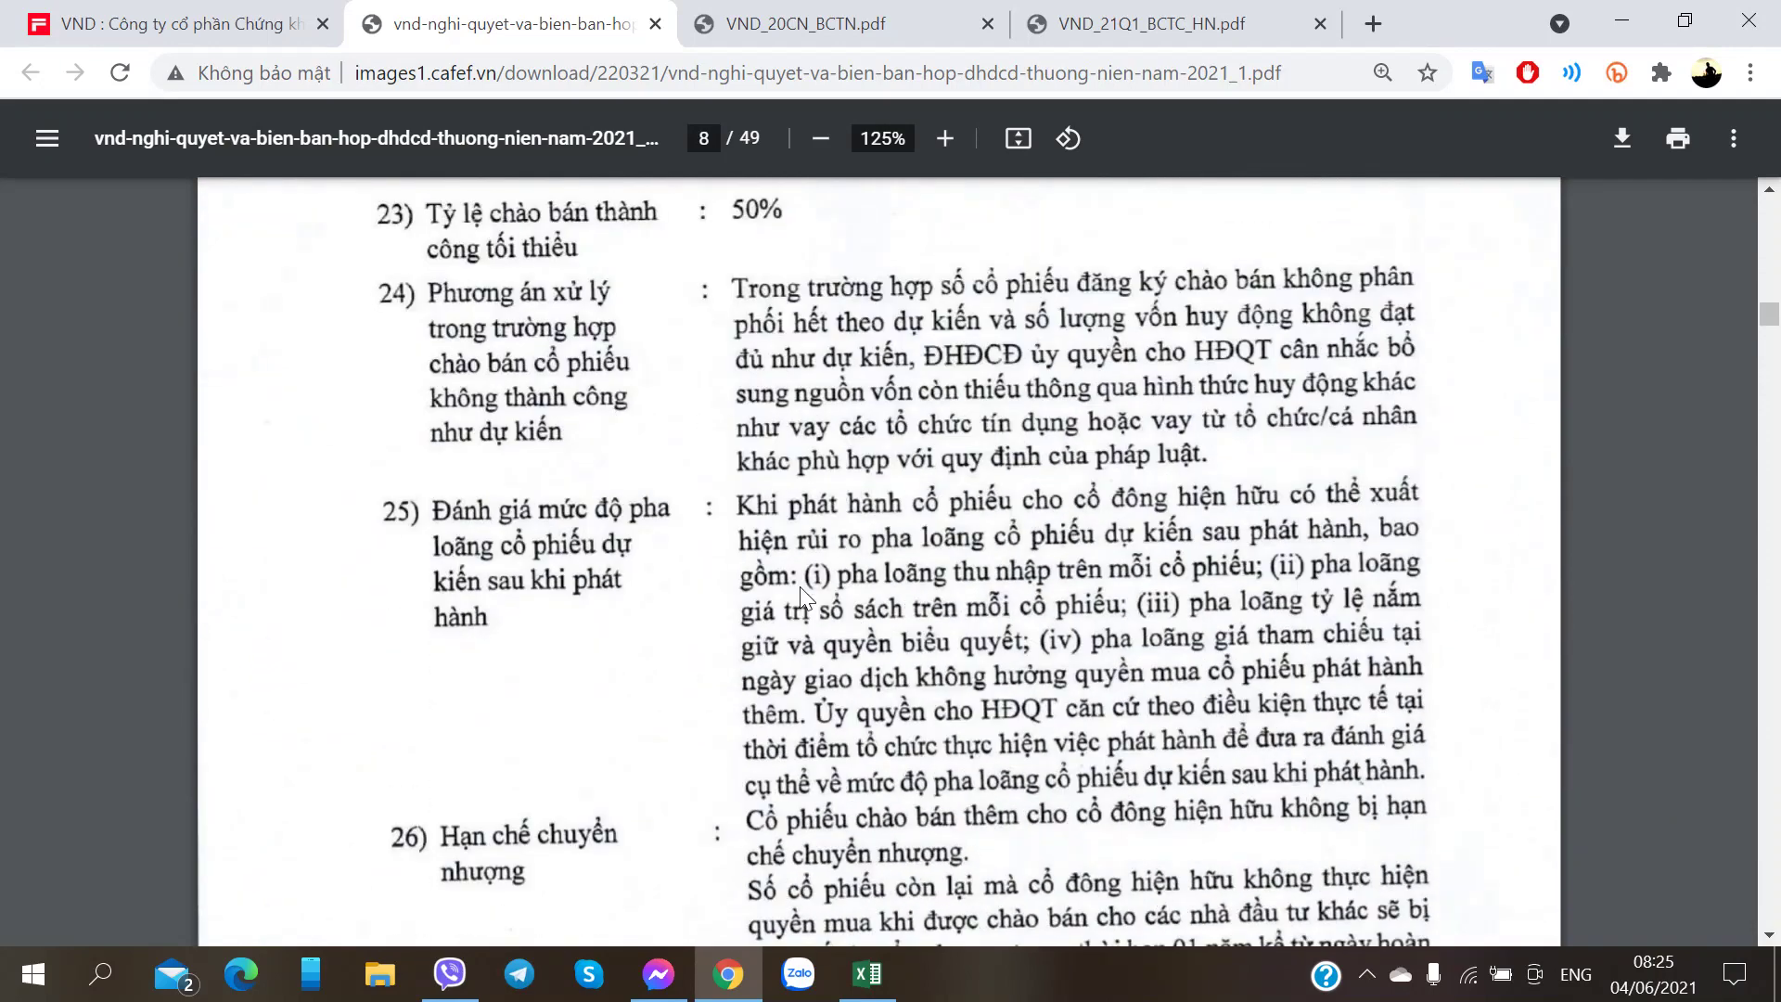
{"action": "left_click", "coordinate": [13, 5]}
{"action": "scroll", "coordinate": [344, 381], "scroll_direction": "up", "scroll_amount": 6}
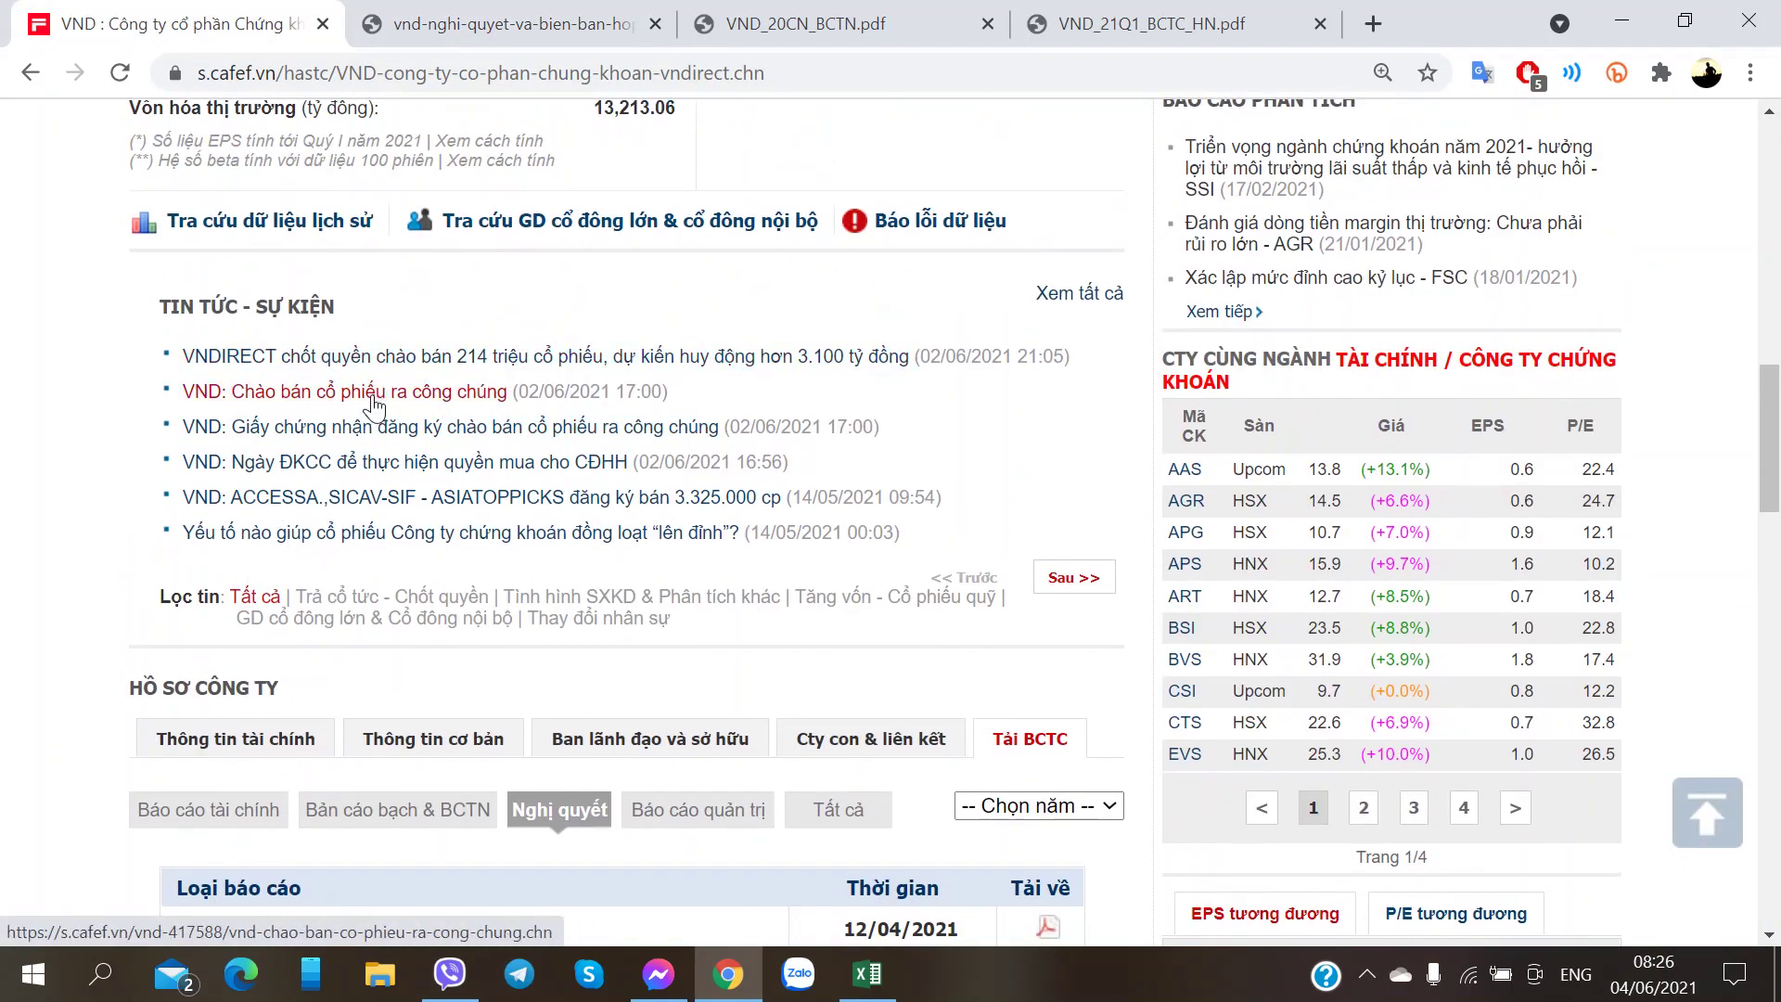
{"action": "left_click", "coordinate": [377, 429]}
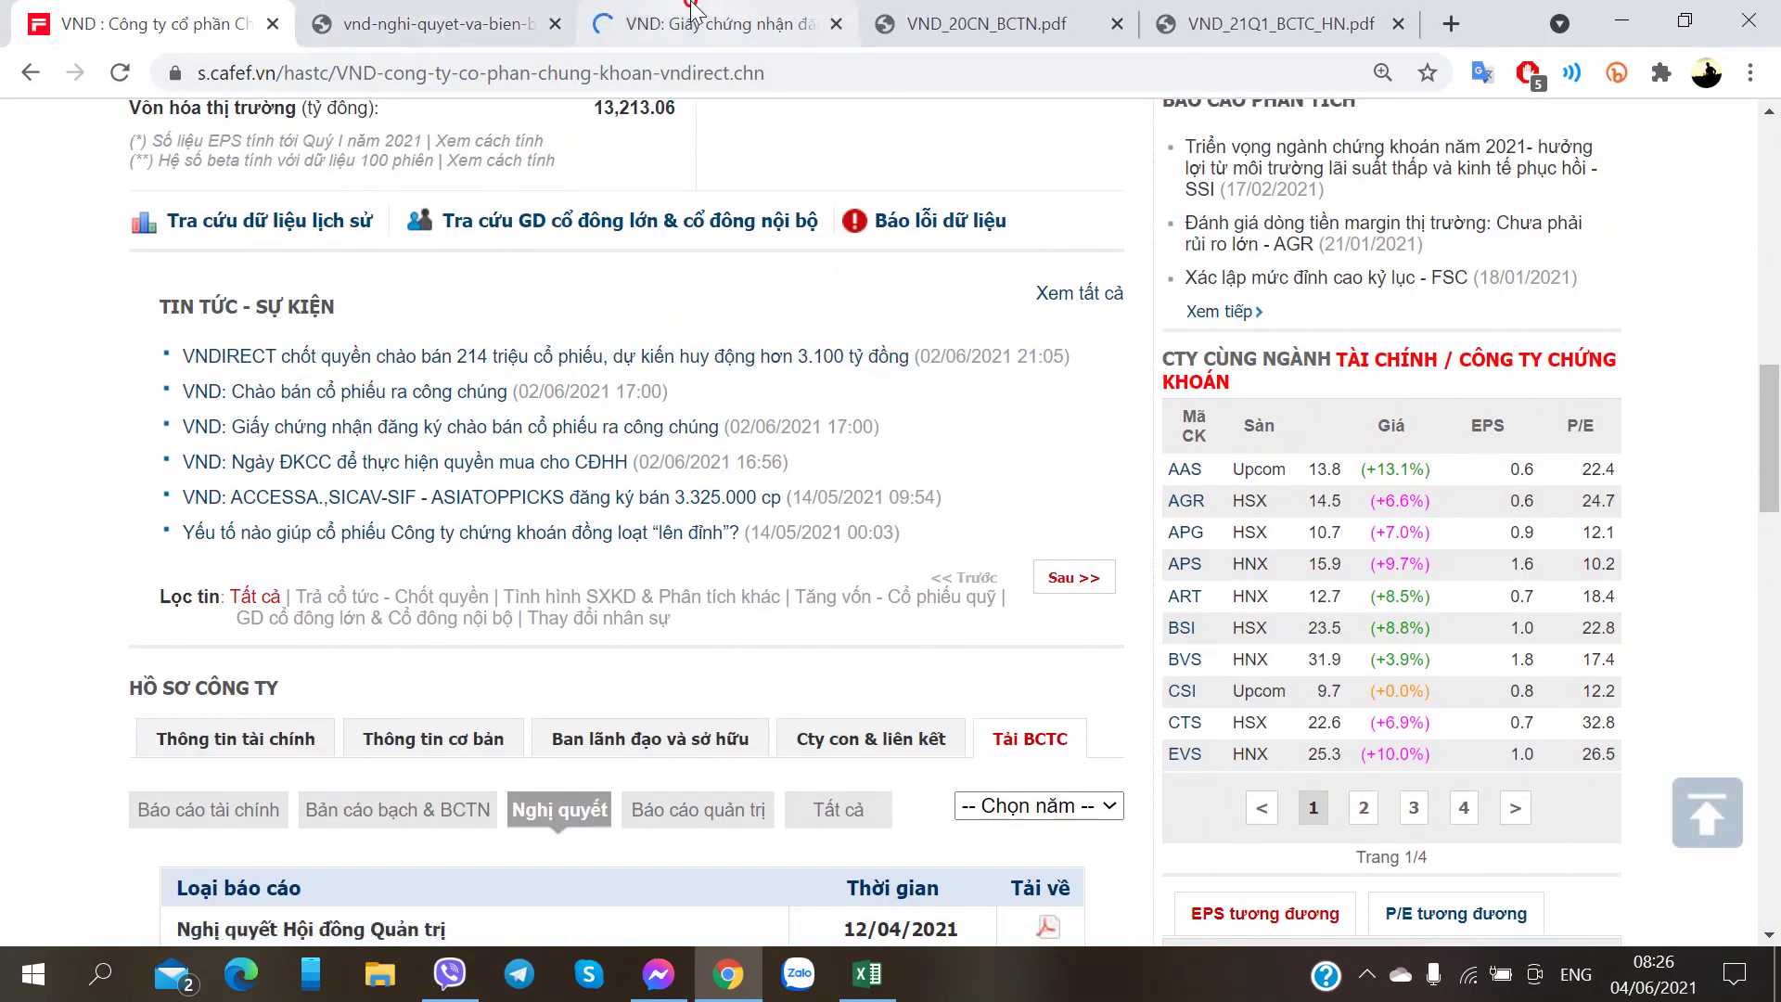
{"action": "scroll", "coordinate": [566, 556], "scroll_direction": "down", "scroll_amount": 5}
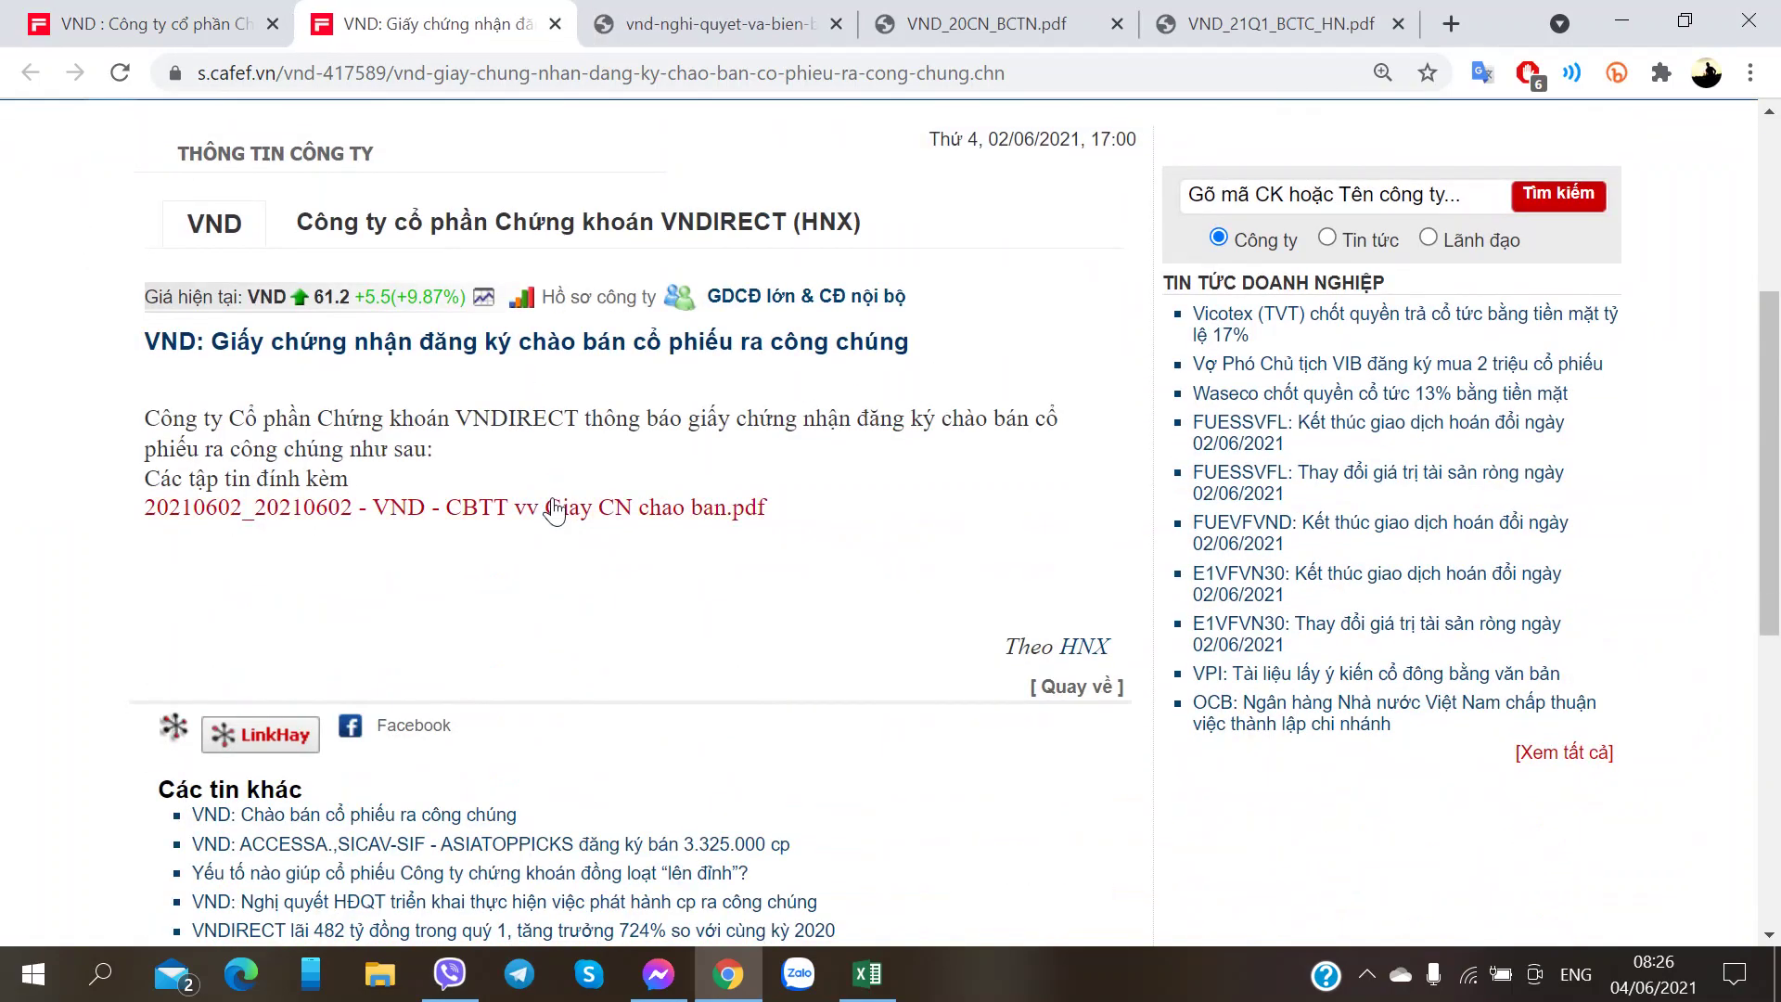
{"action": "left_click", "coordinate": [555, 510]}
- Read the offering registration certificate through to its signature on page 3, close it, and go back to the VND company page
{"action": "scroll", "coordinate": [555, 524], "scroll_direction": "down", "scroll_amount": 20}
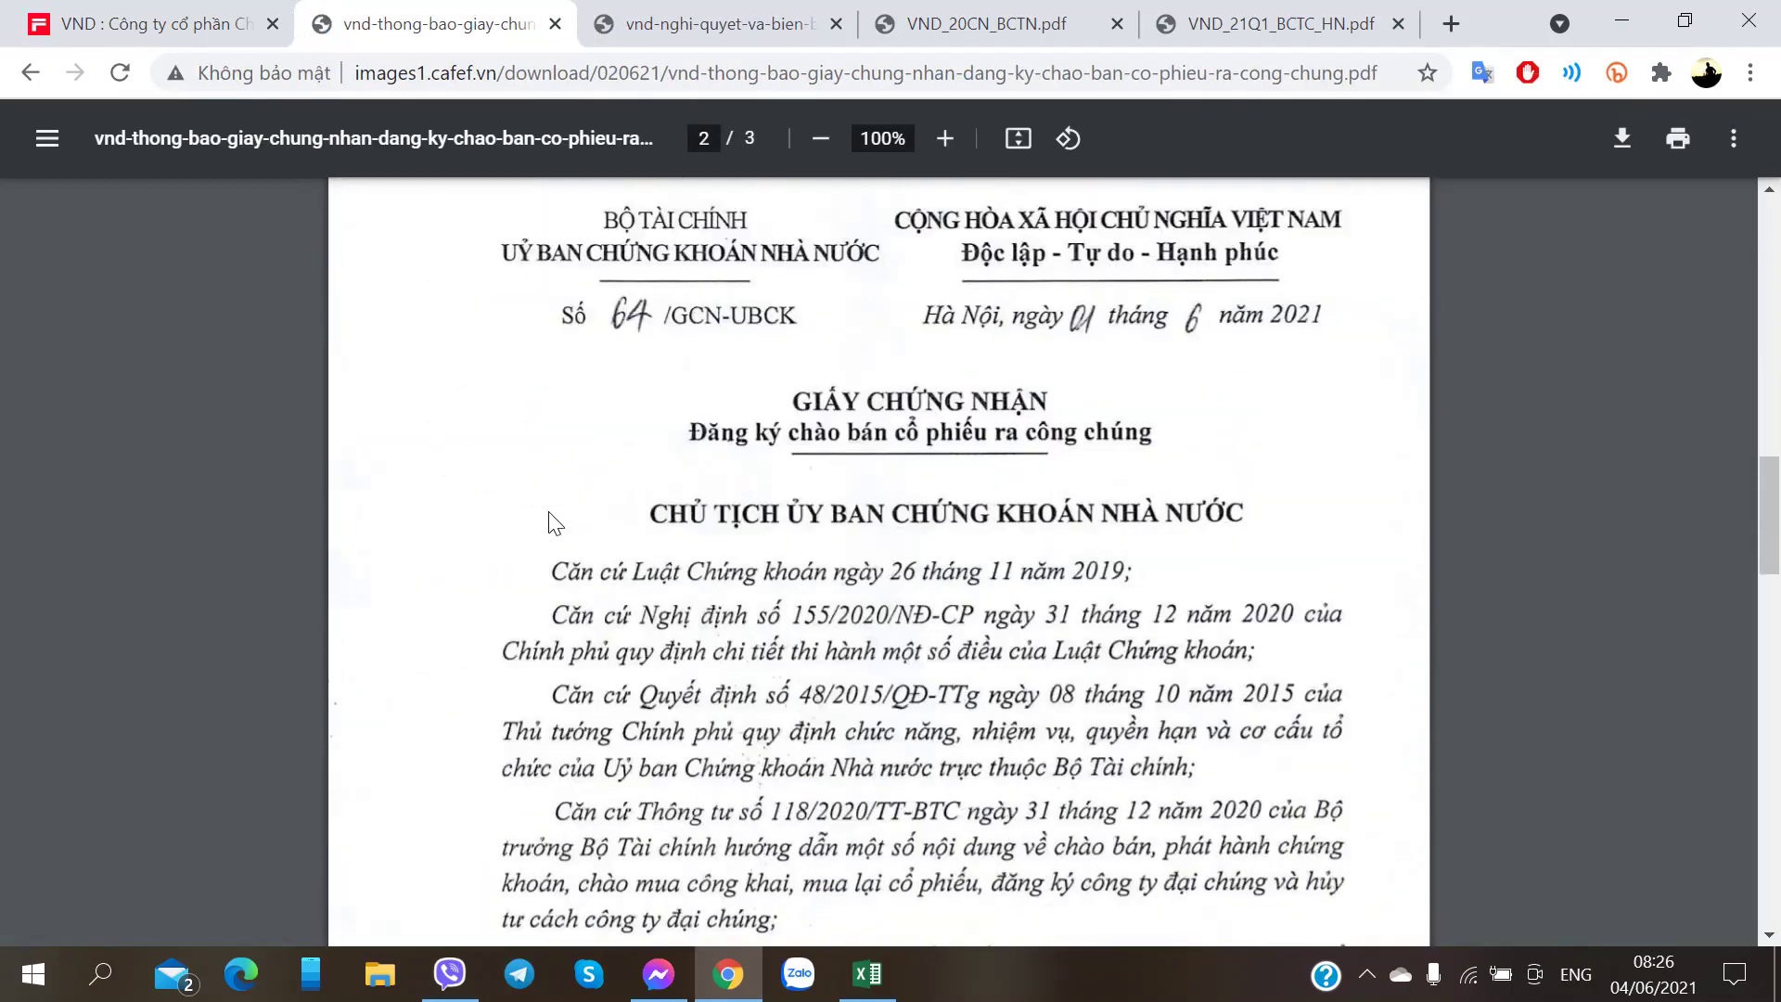
{"action": "scroll", "coordinate": [535, 502], "scroll_direction": "up", "scroll_amount": 1, "text": "ctrl"}
{"action": "scroll", "coordinate": [534, 496], "scroll_direction": "down", "scroll_amount": 10}
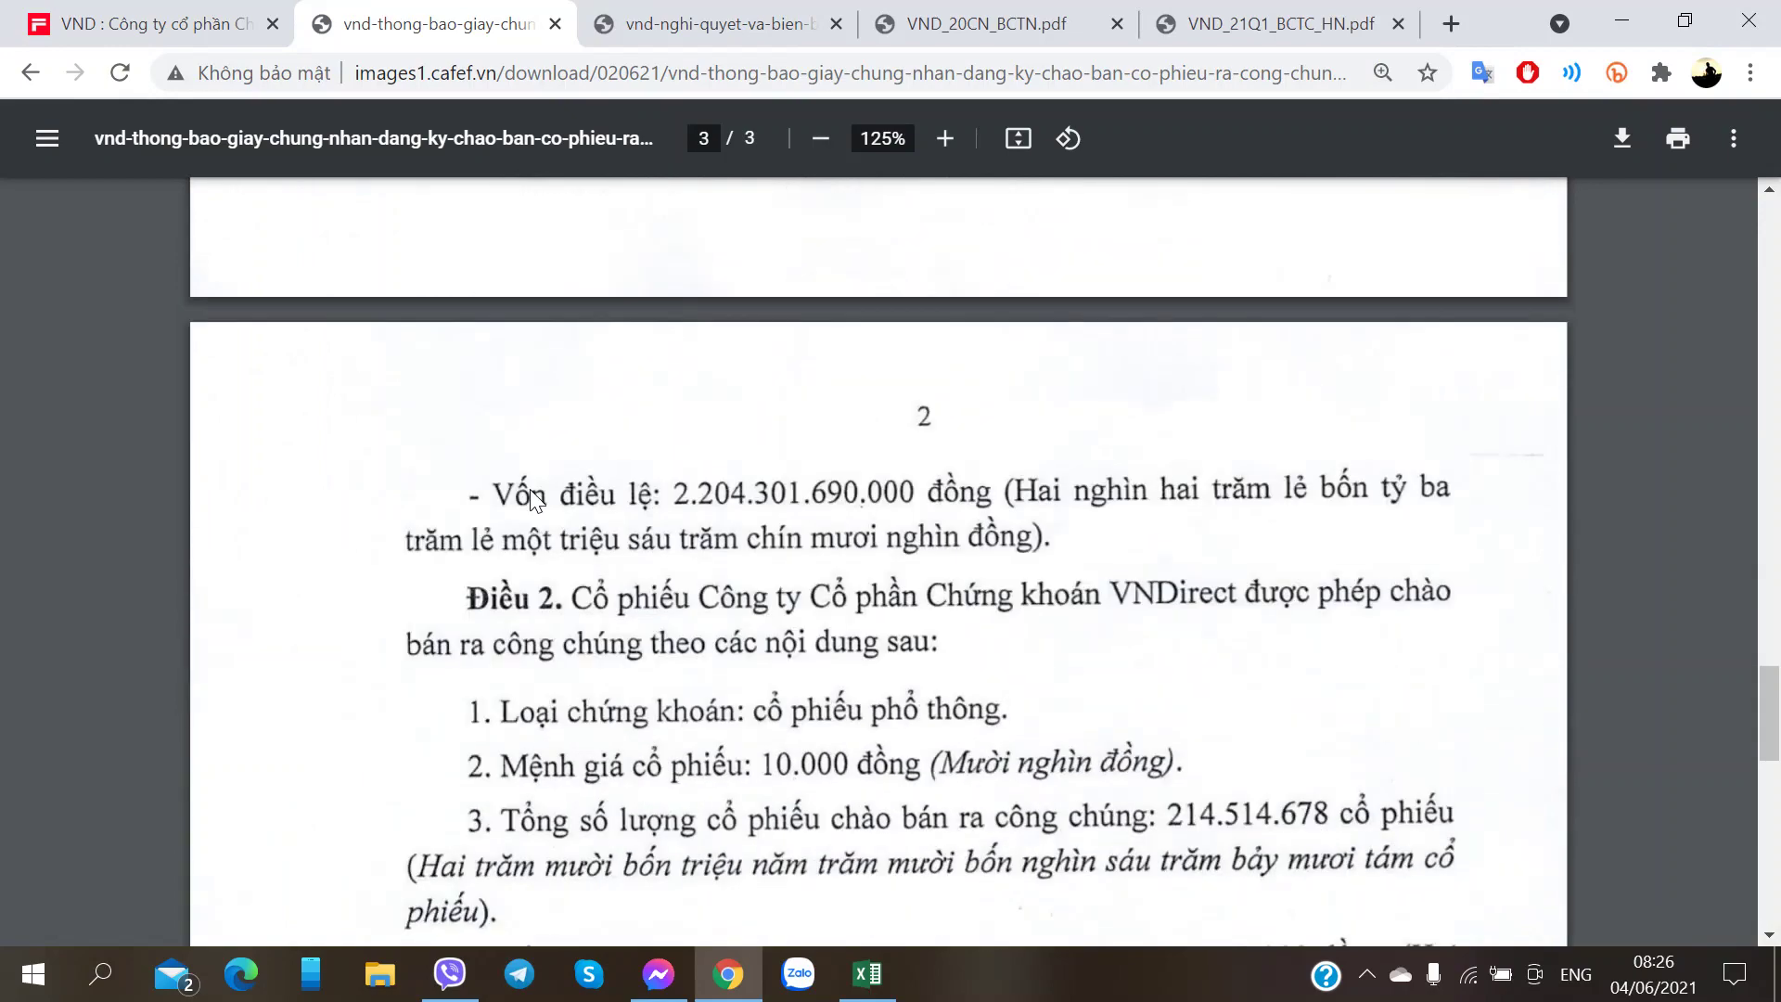
{"action": "scroll", "coordinate": [526, 478], "scroll_direction": "down", "scroll_amount": 6}
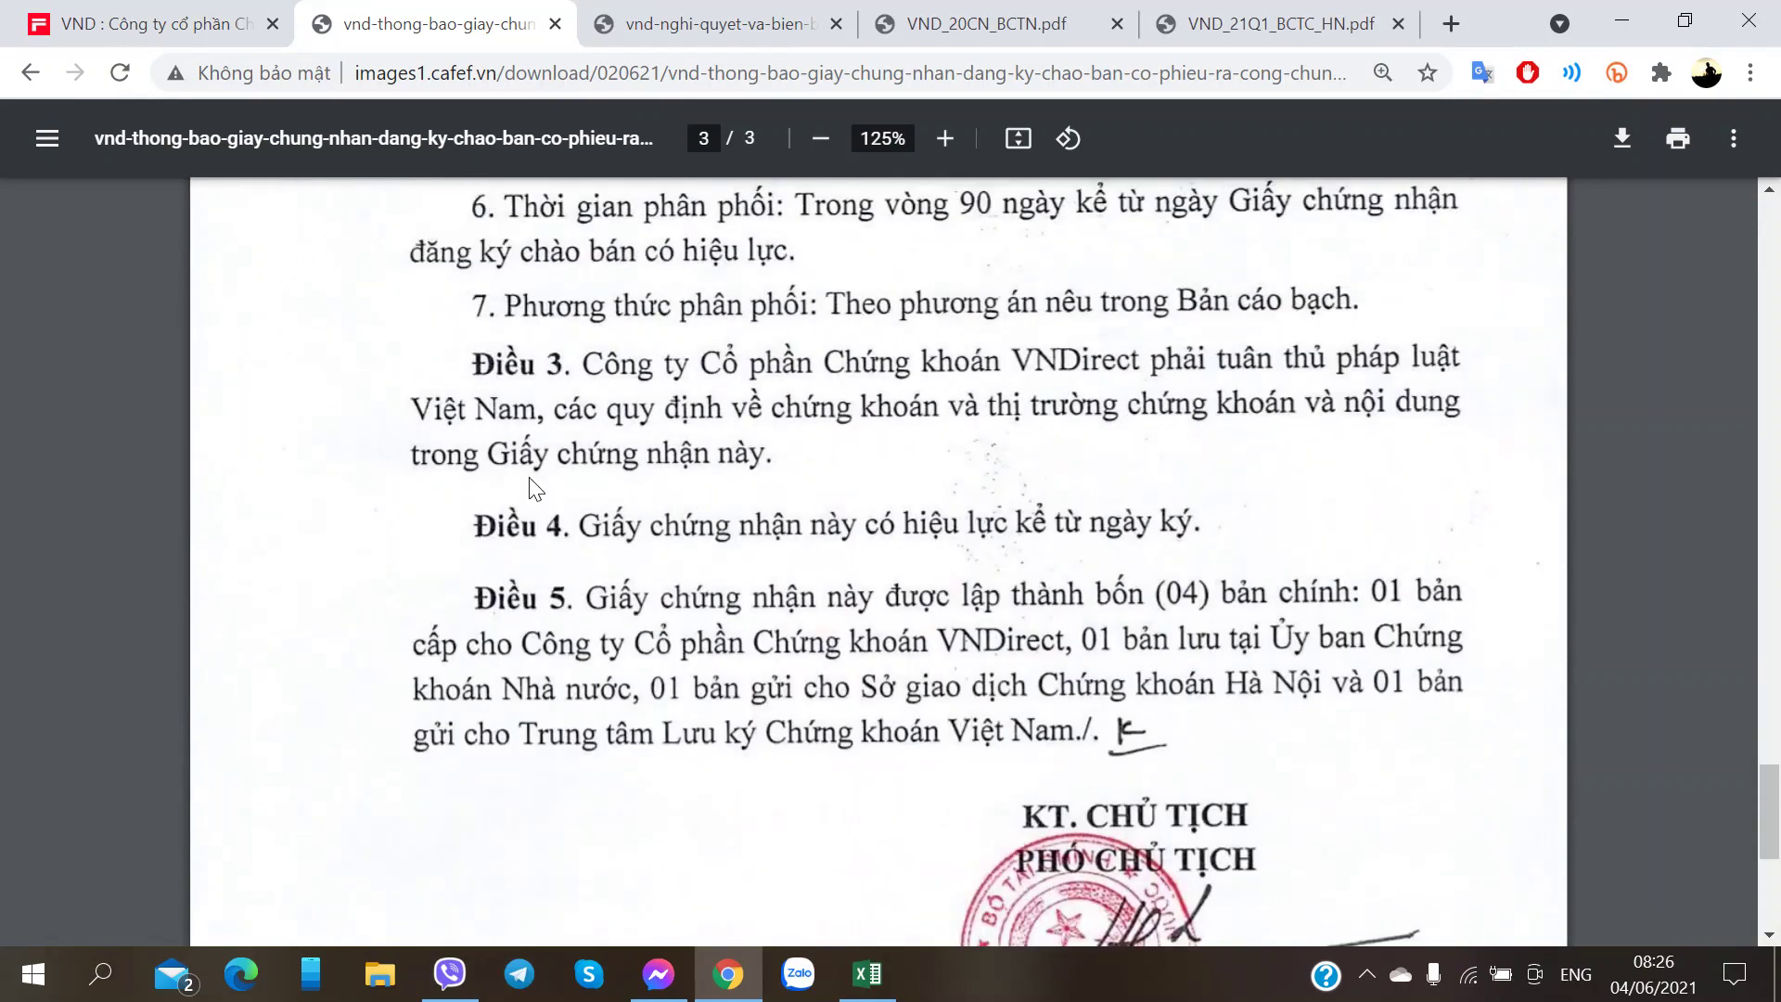
{"action": "scroll", "coordinate": [811, 434], "scroll_direction": "up", "scroll_amount": 2}
{"action": "scroll", "coordinate": [835, 515], "scroll_direction": "down", "scroll_amount": 3}
{"action": "scroll", "coordinate": [841, 520], "scroll_direction": "down", "scroll_amount": 1}
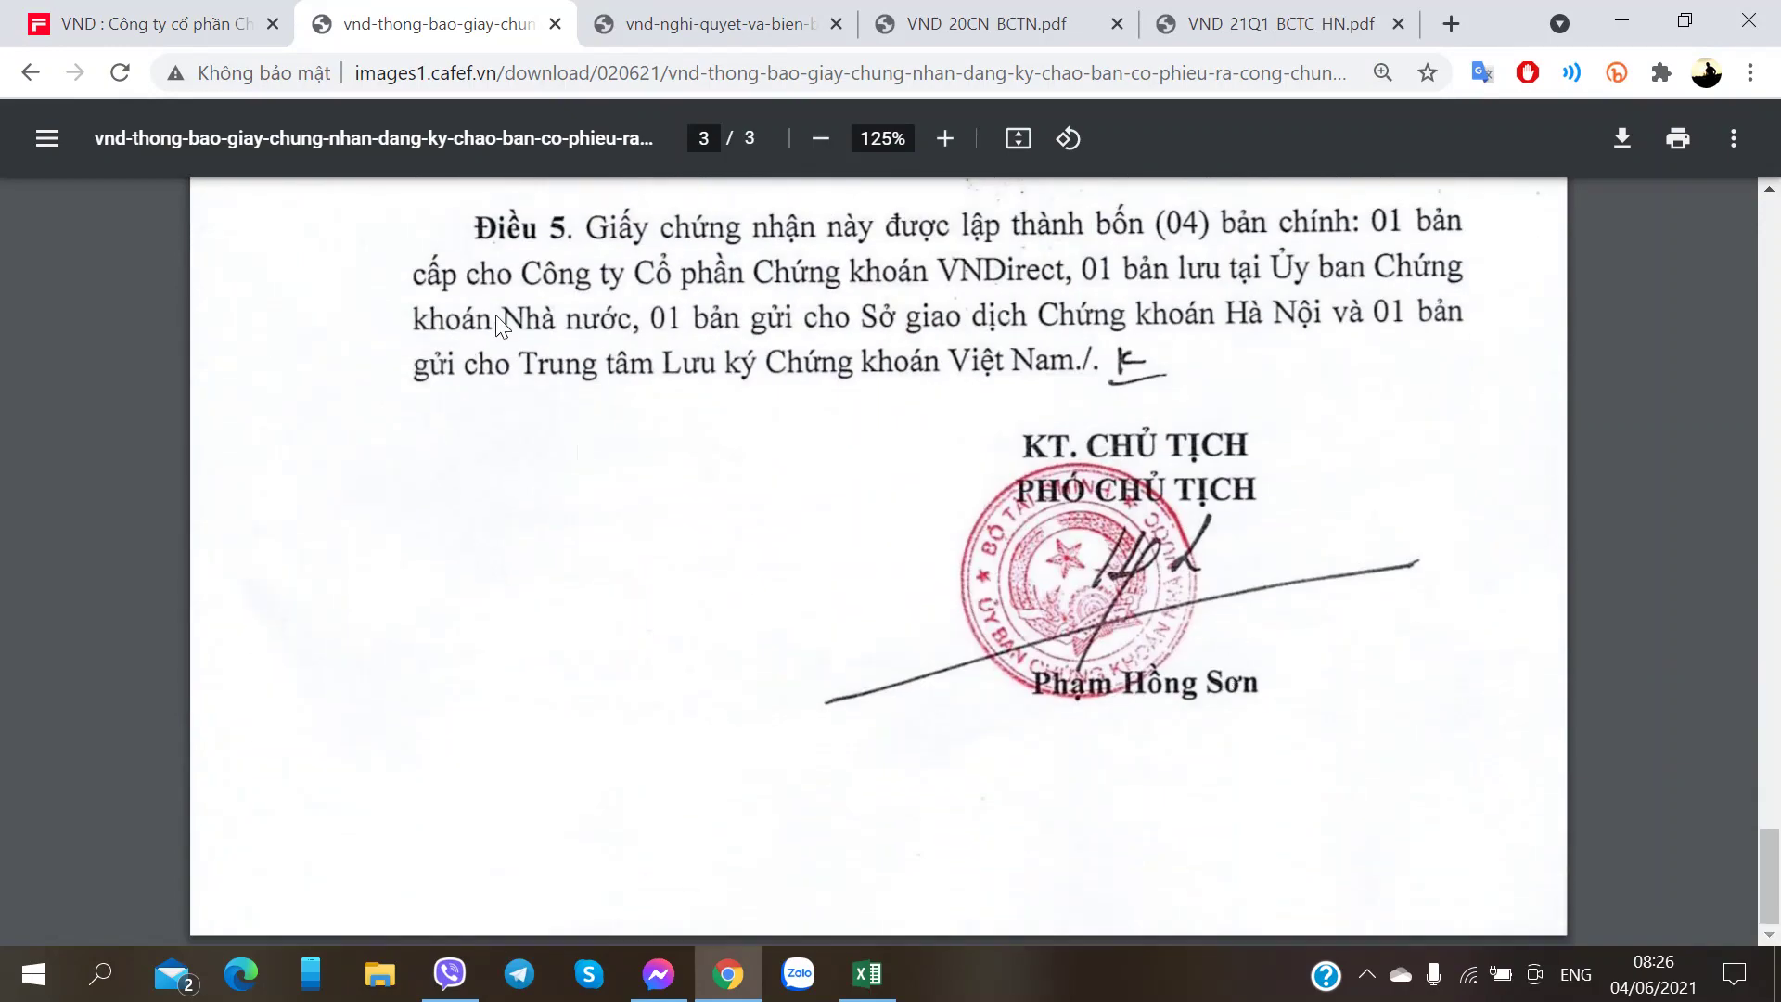
{"action": "left_click", "coordinate": [548, 32]}
{"action": "left_click", "coordinate": [139, 23]}
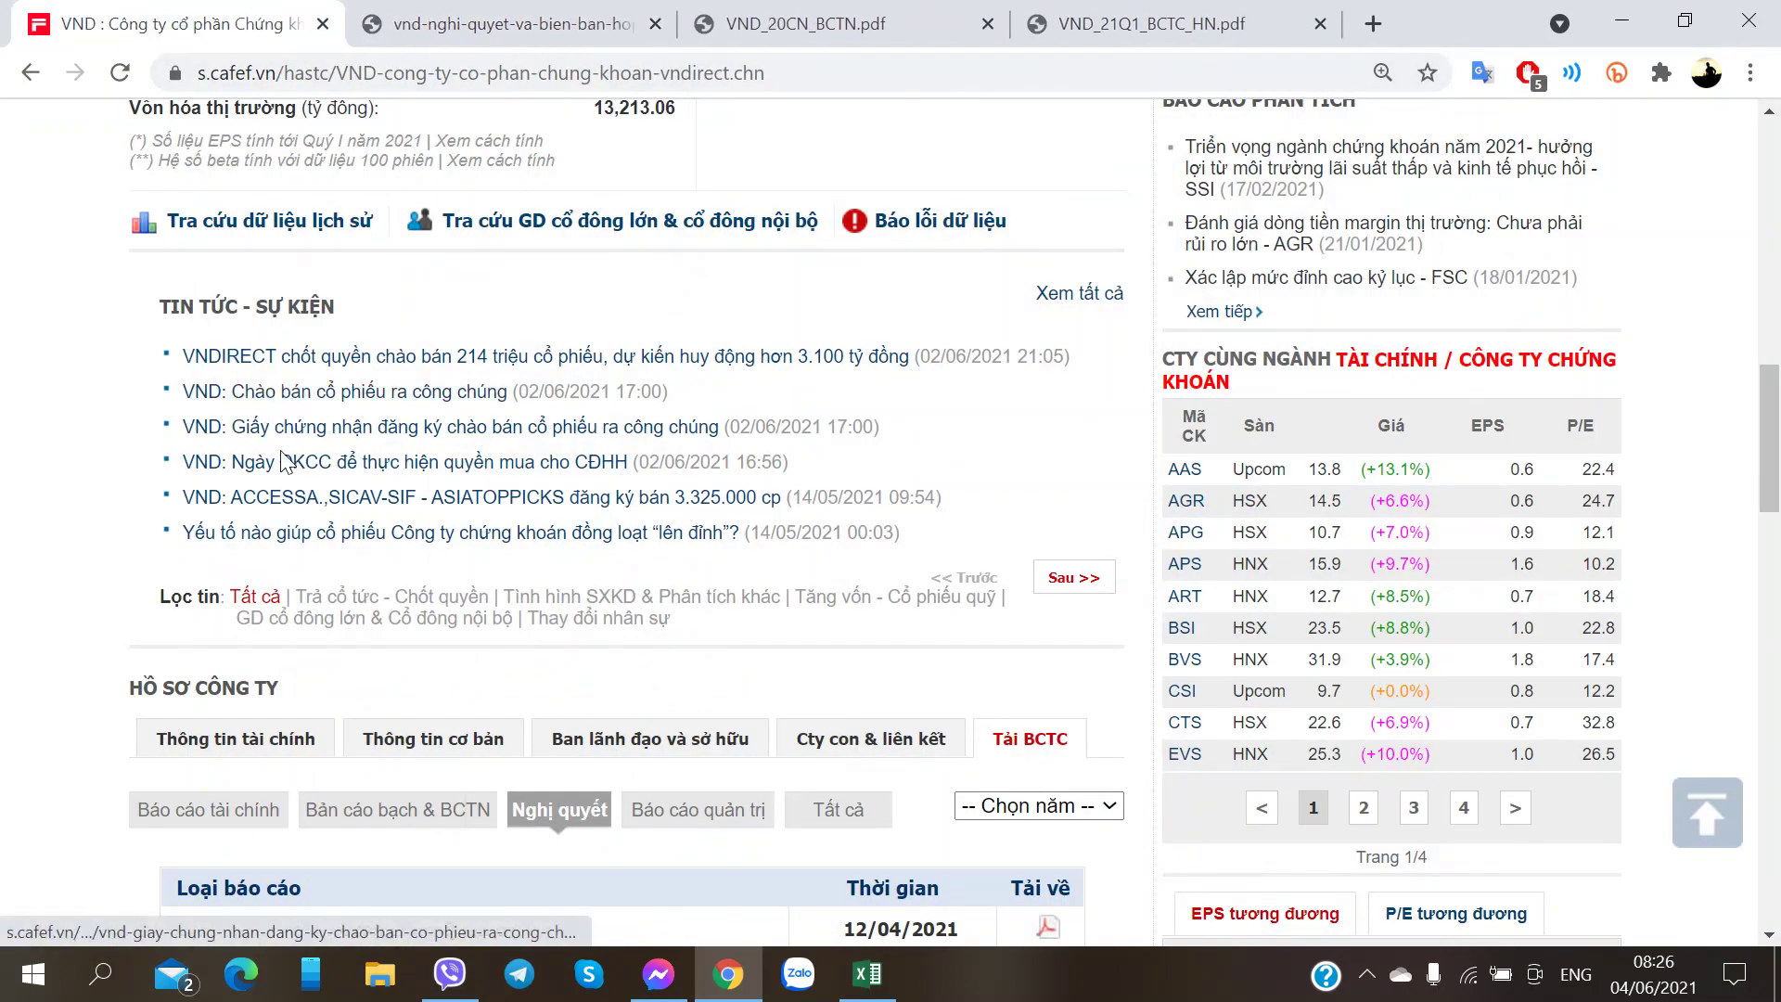
- Read item 26 and section II on the use of offering proceeds on page 8 of the meeting resolution PDF
{"action": "left_click", "coordinate": [509, 13]}
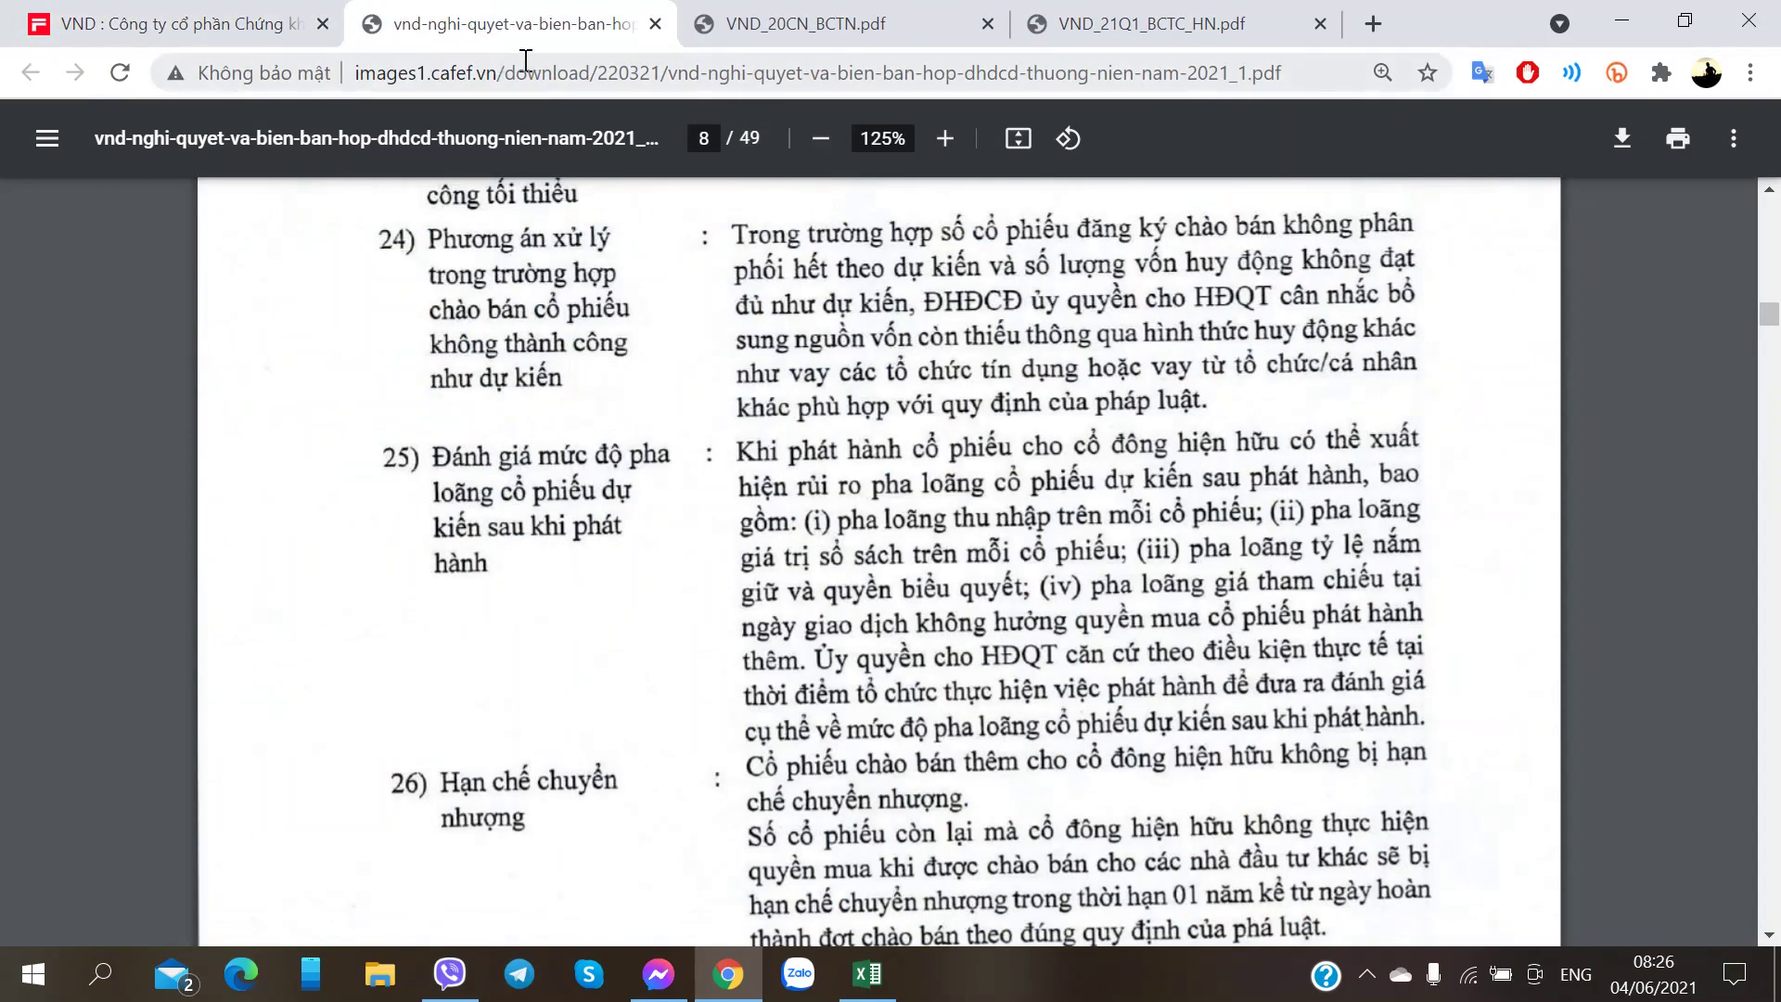
{"action": "scroll", "coordinate": [728, 408], "scroll_direction": "down", "scroll_amount": 5}
{"action": "scroll", "coordinate": [729, 421], "scroll_direction": "down", "scroll_amount": 2}
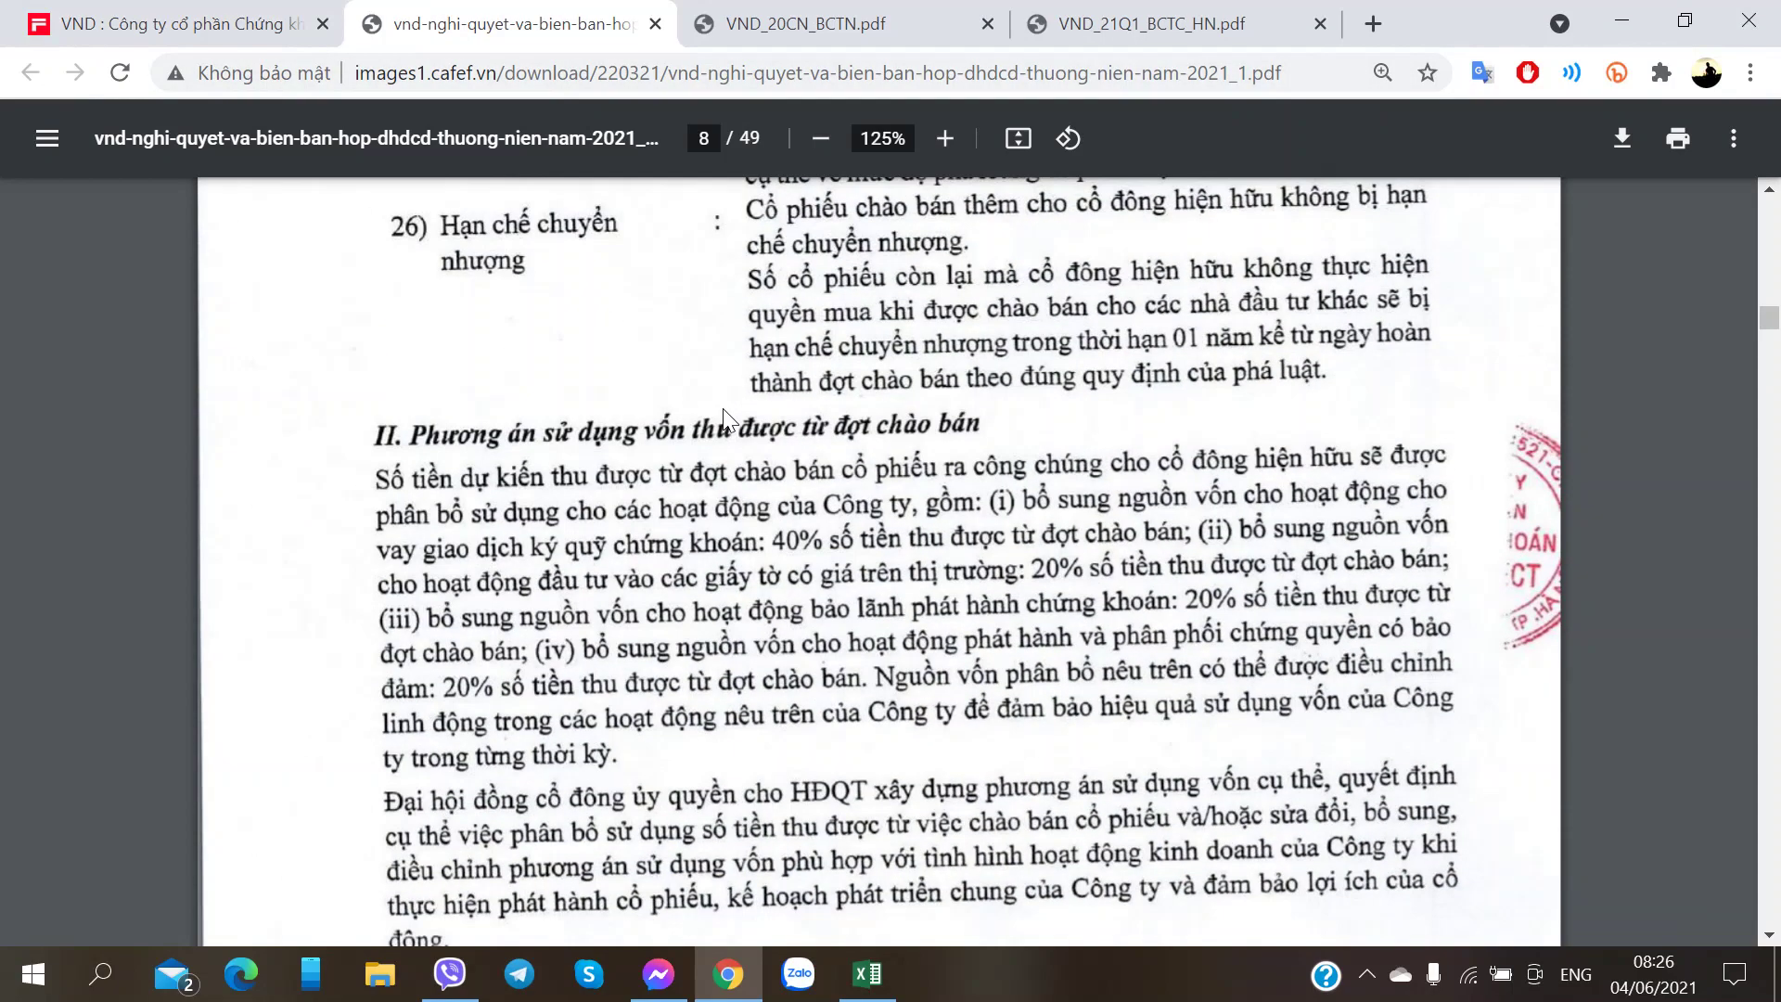
{"action": "scroll", "coordinate": [724, 416], "scroll_direction": "down", "scroll_amount": 2}
{"action": "scroll", "coordinate": [675, 401], "scroll_direction": "up", "scroll_amount": 3}
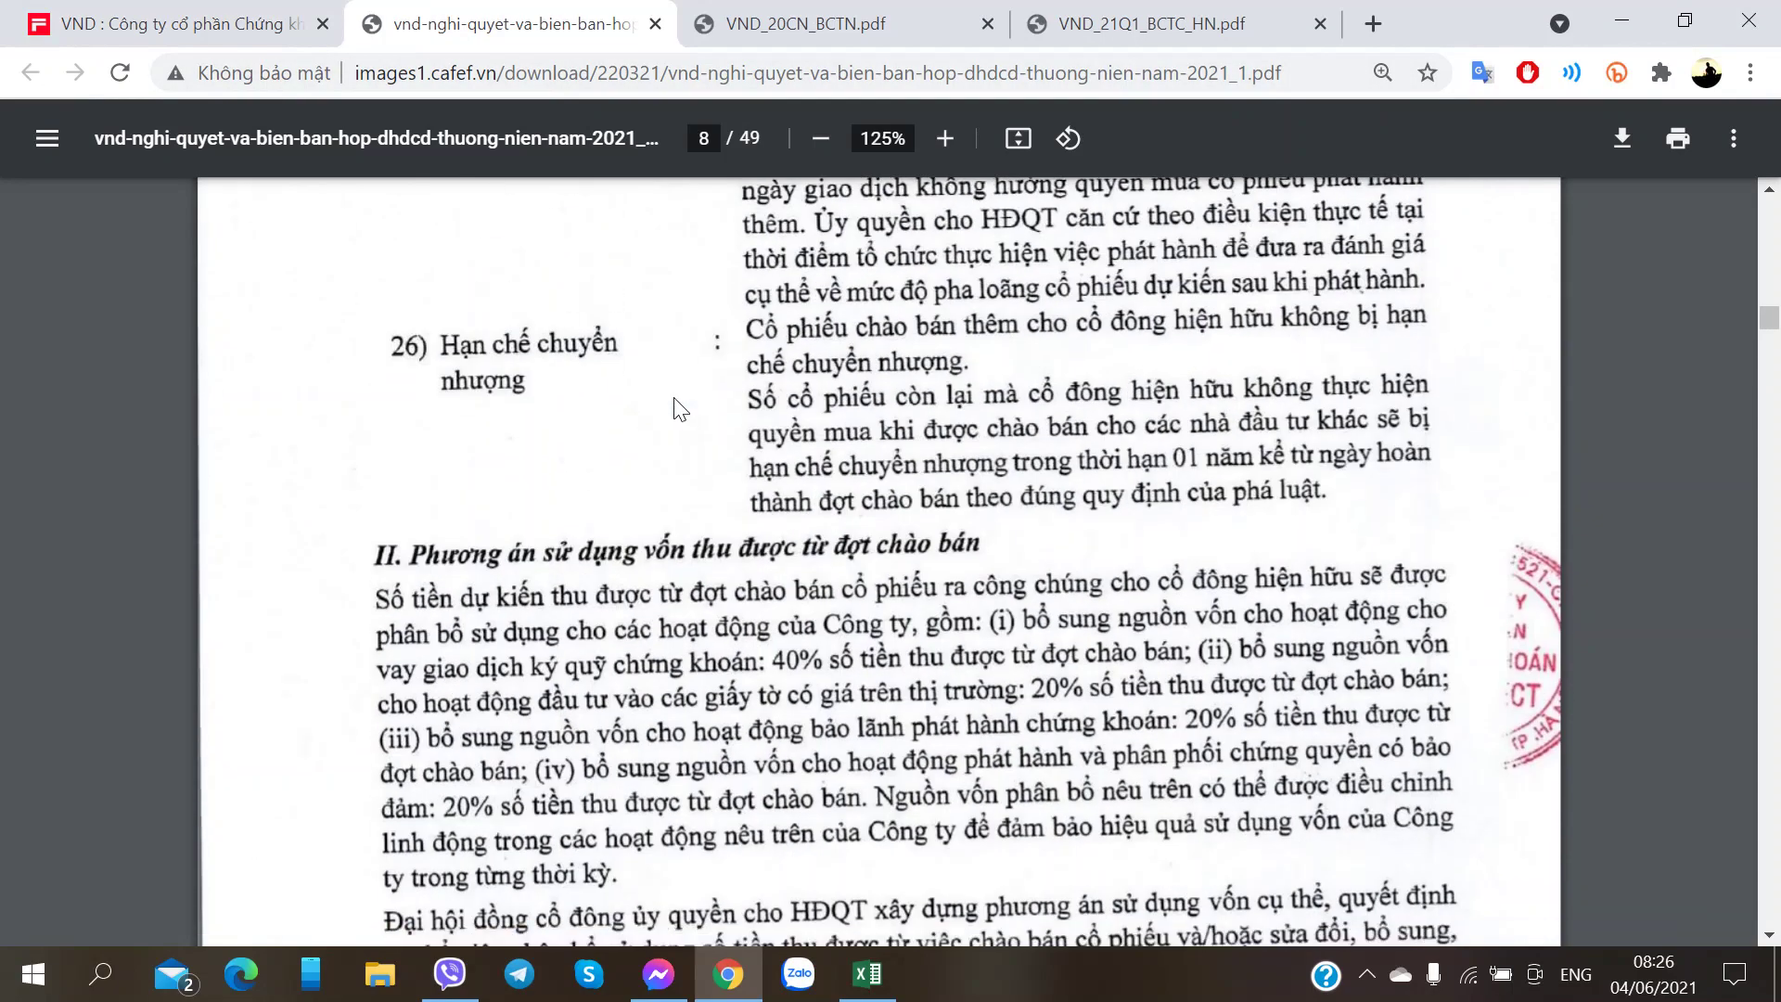
{"action": "scroll", "coordinate": [675, 402], "scroll_direction": "down", "scroll_amount": 3}
- Open the PDF attached to the news item "VND: Chào bán cổ phiếu ra công chúng" and read its section II, "Mục đích chào bán"
{"action": "left_click", "coordinate": [176, 23]}
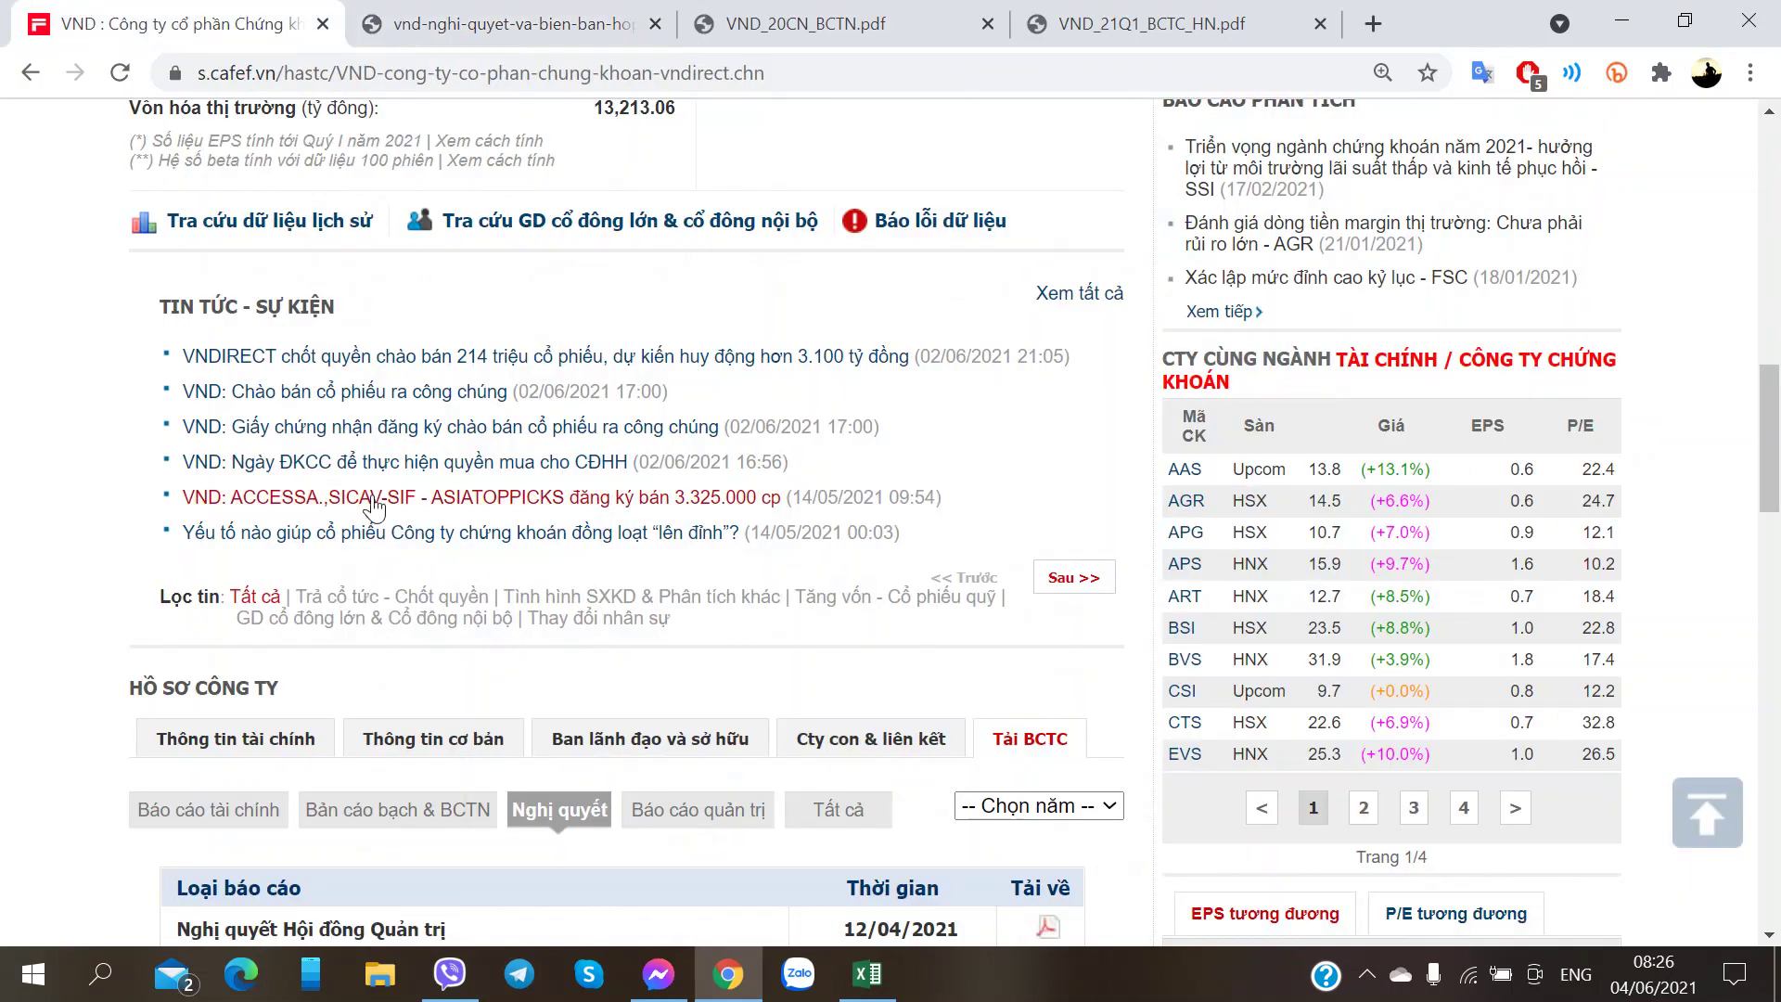
{"action": "middle_click", "coordinate": [329, 409]}
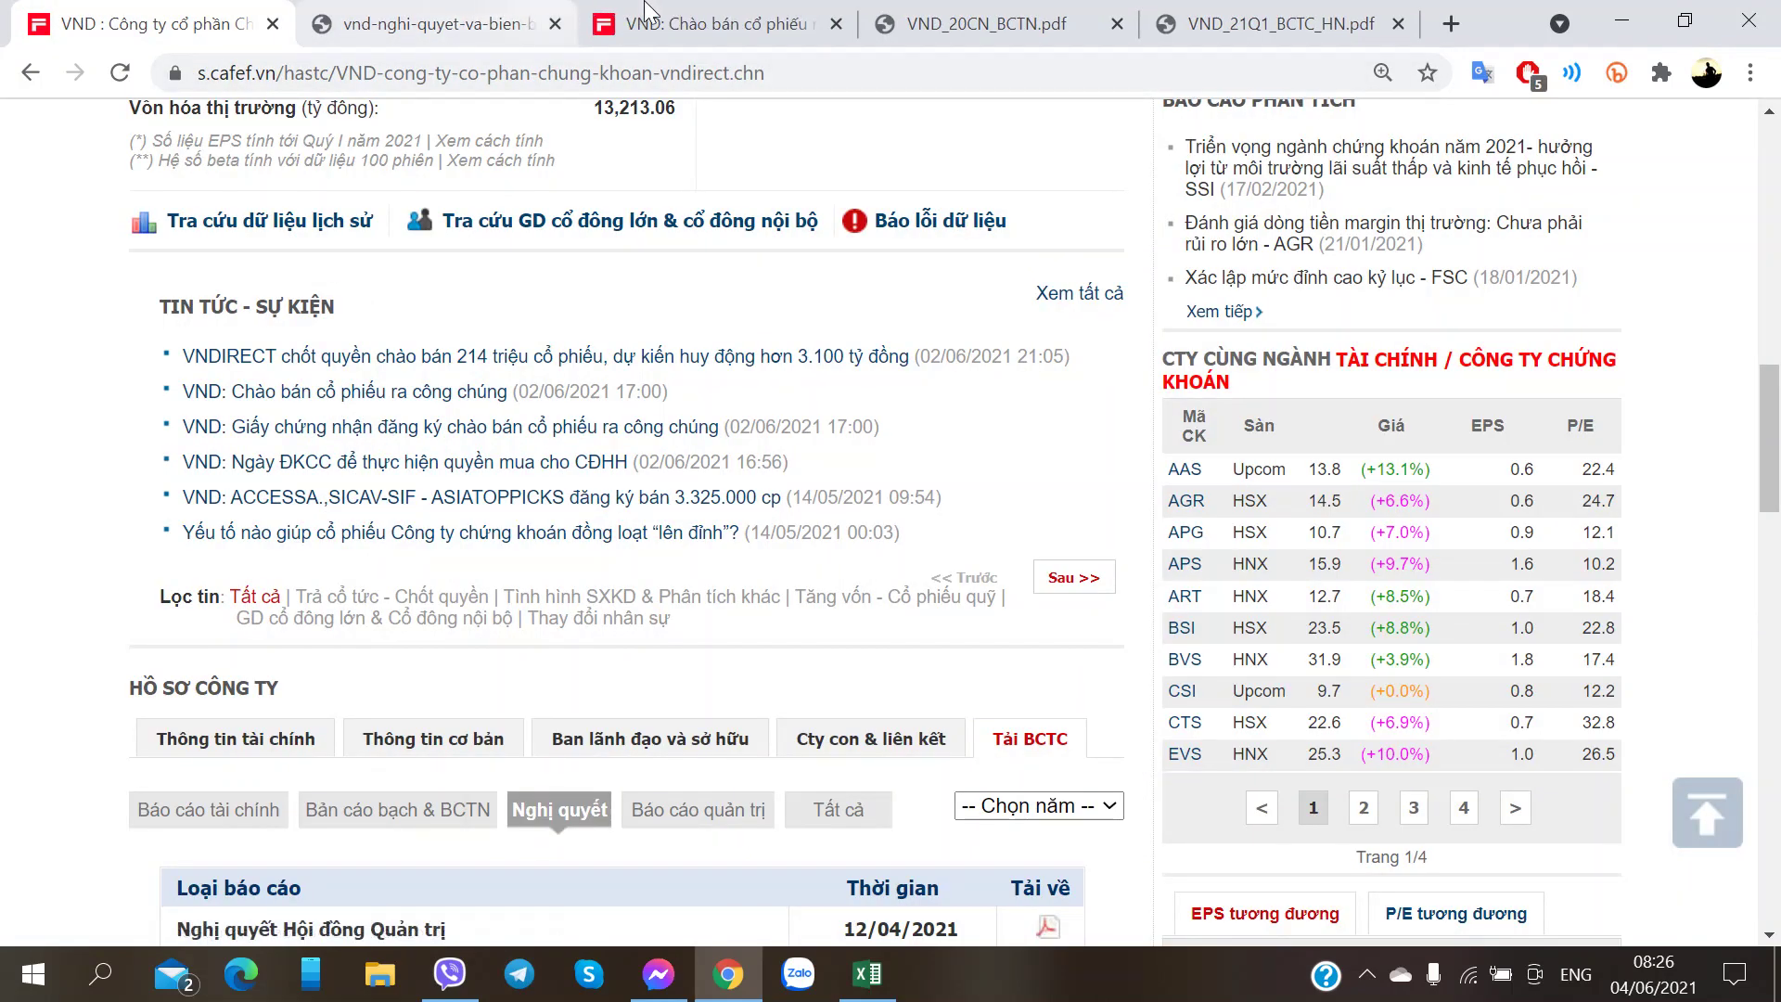
{"action": "left_click", "coordinate": [646, 11]}
{"action": "scroll", "coordinate": [588, 636], "scroll_direction": "down", "scroll_amount": 2}
{"action": "left_click", "coordinate": [592, 623]}
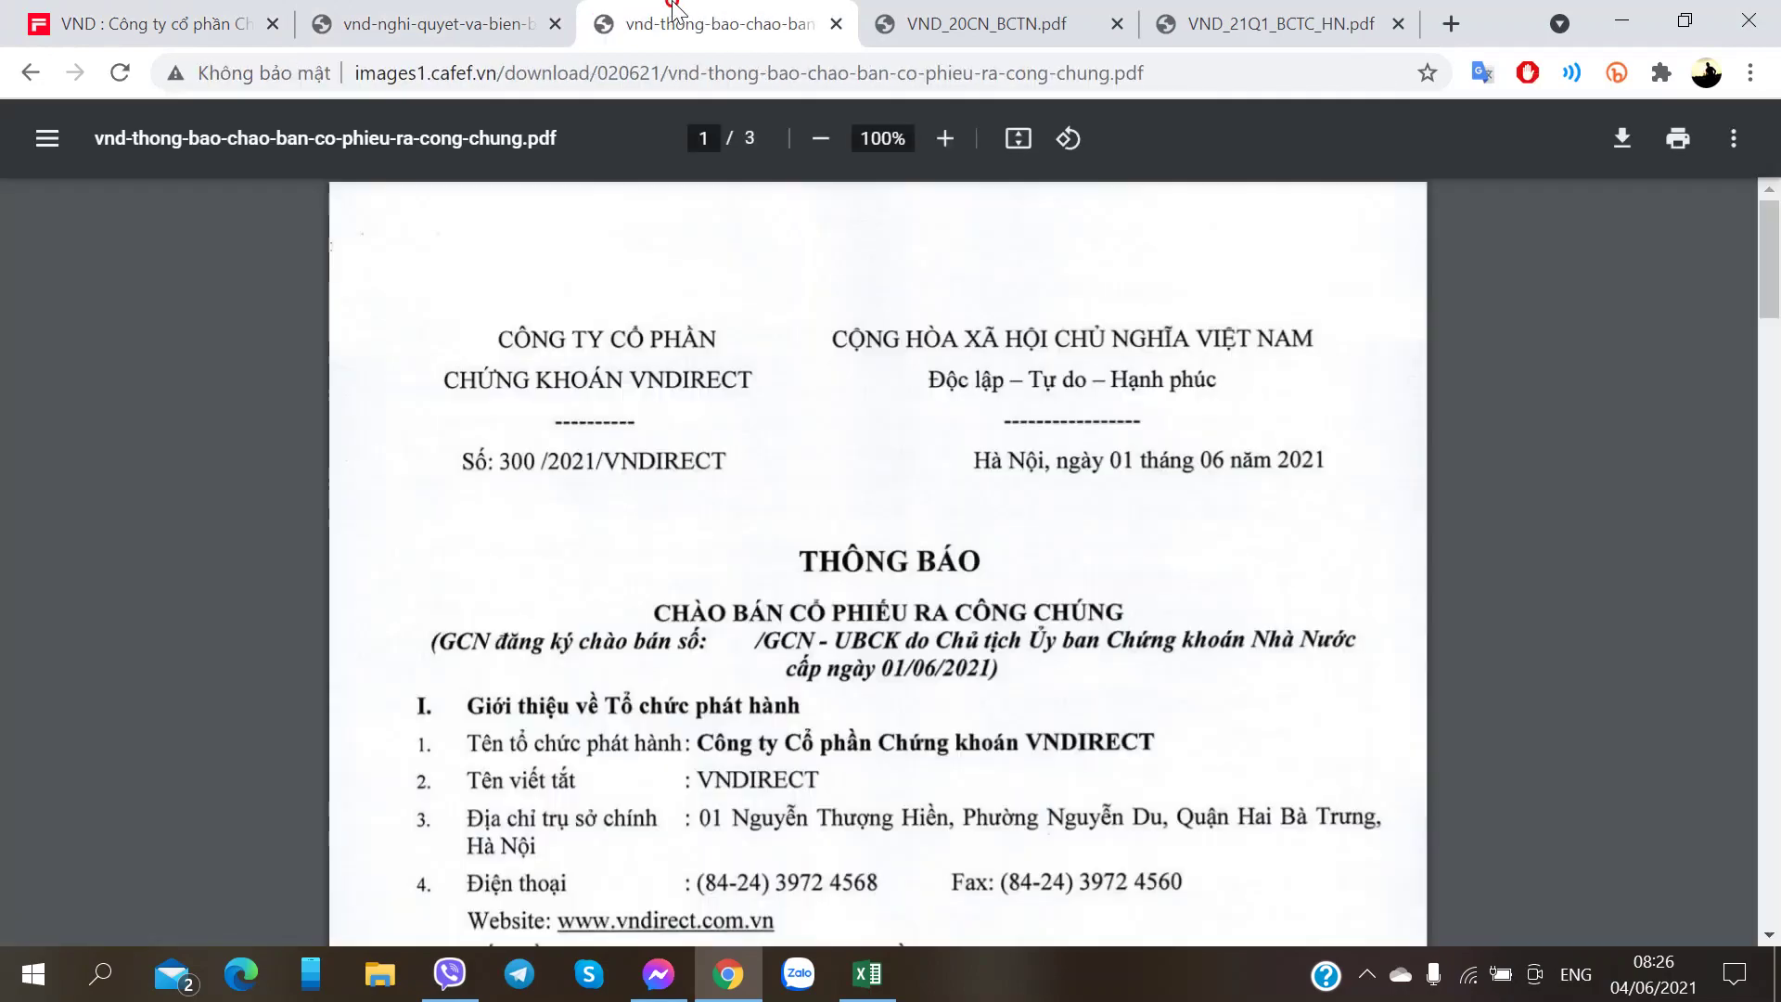
{"action": "left_click_drag", "start_coordinate": [675, 9], "coordinate": [394, 13]}
{"action": "scroll", "coordinate": [829, 589], "scroll_direction": "down", "scroll_amount": 15}
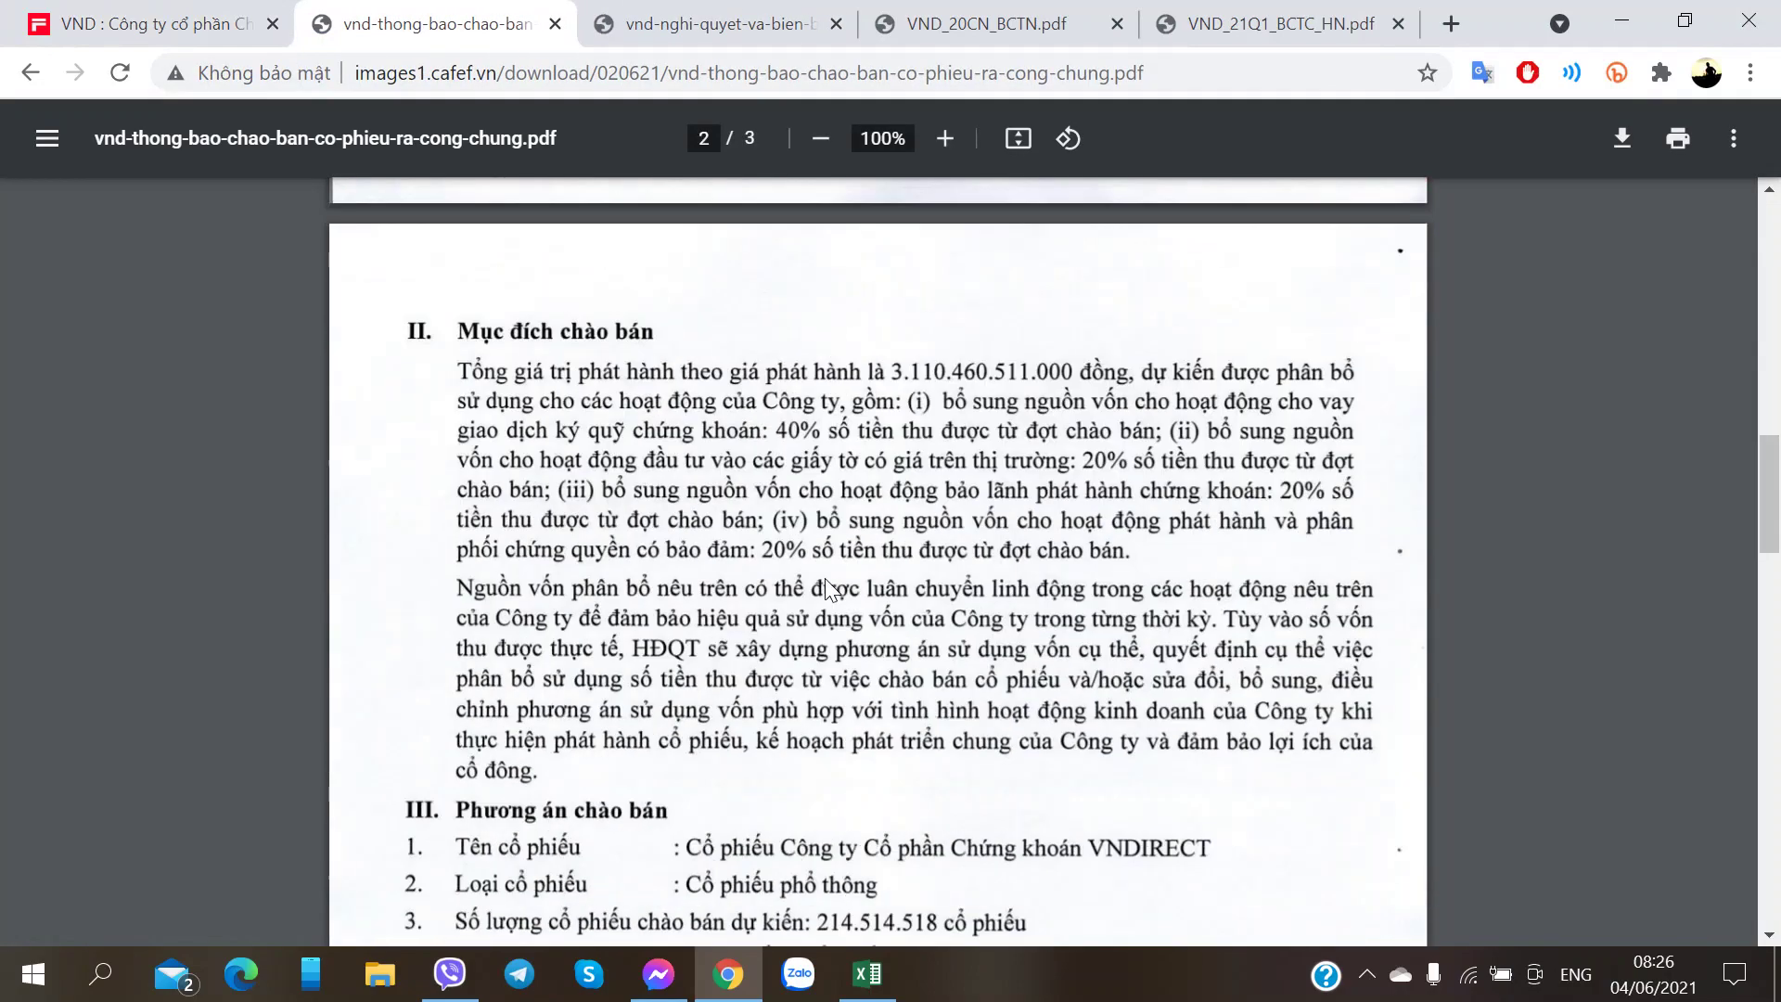
{"action": "scroll", "coordinate": [825, 586], "scroll_direction": "down", "scroll_amount": 6}
{"action": "scroll", "coordinate": [825, 584], "scroll_direction": "up", "scroll_amount": 6}
{"action": "scroll", "coordinate": [824, 584], "scroll_direction": "down", "scroll_amount": 2}
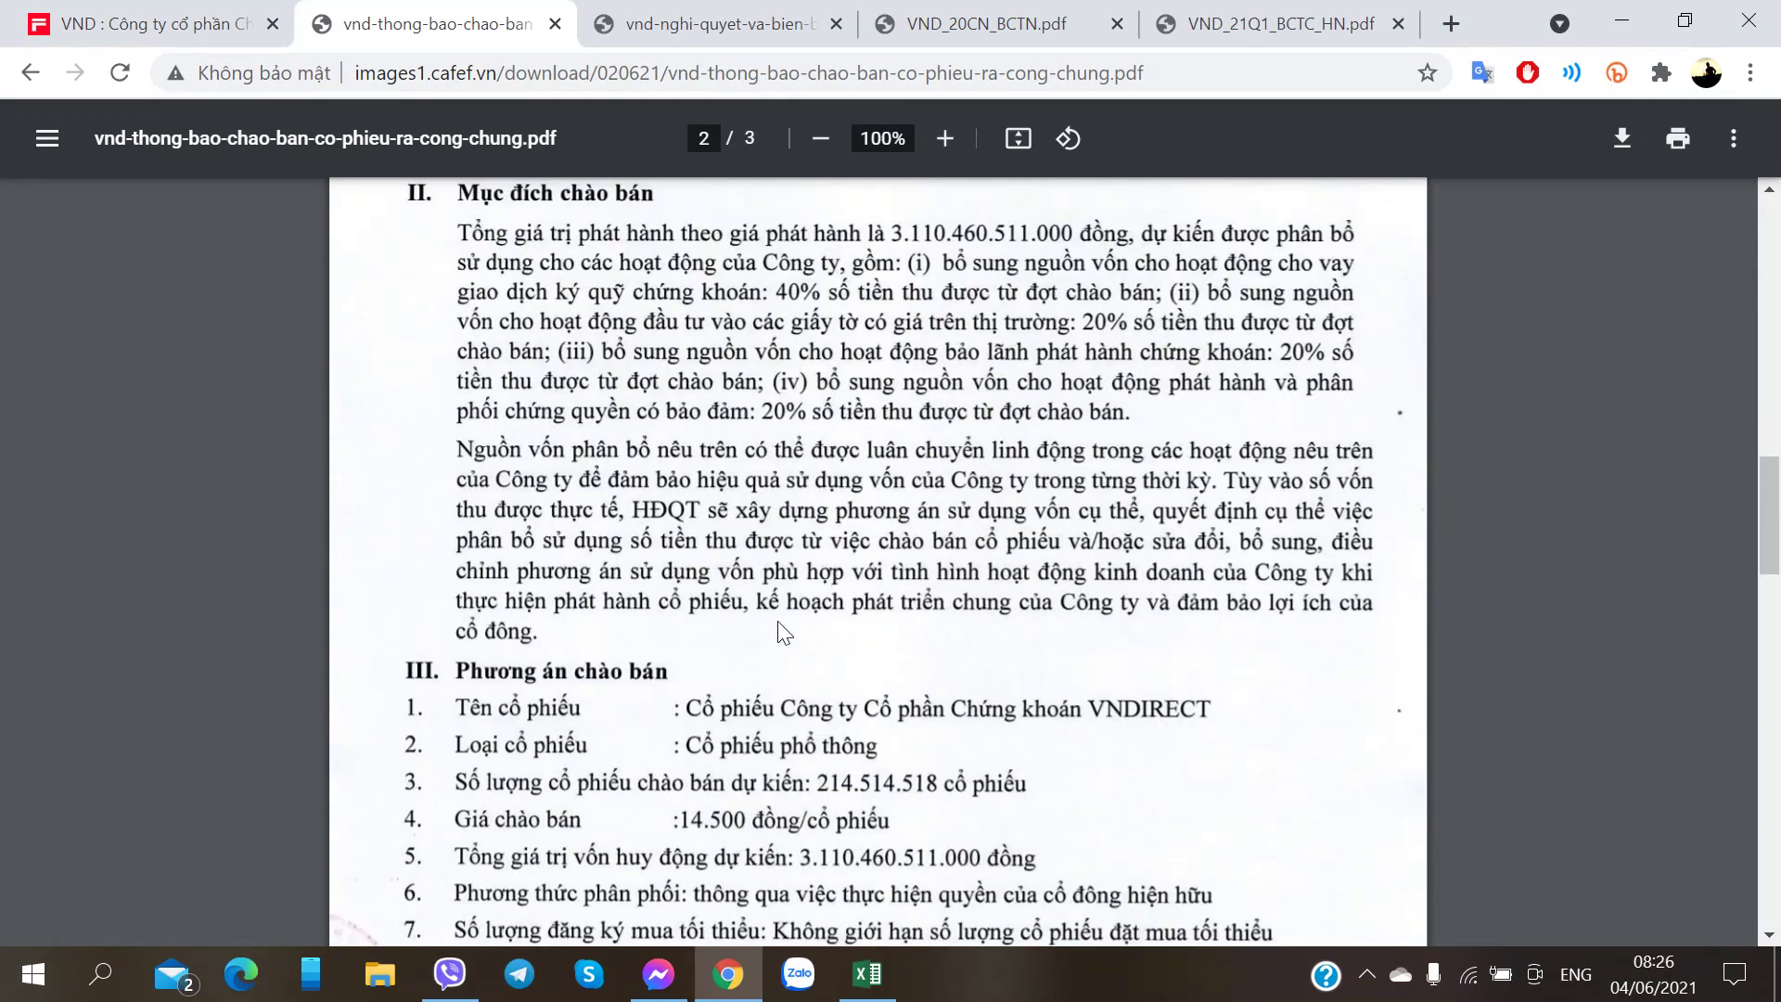
- Switch to Excel and correct the capital-raising note in cell N211 to "Cần huy động 3110 tỷ"
{"action": "key", "text": "alt+Tab"}
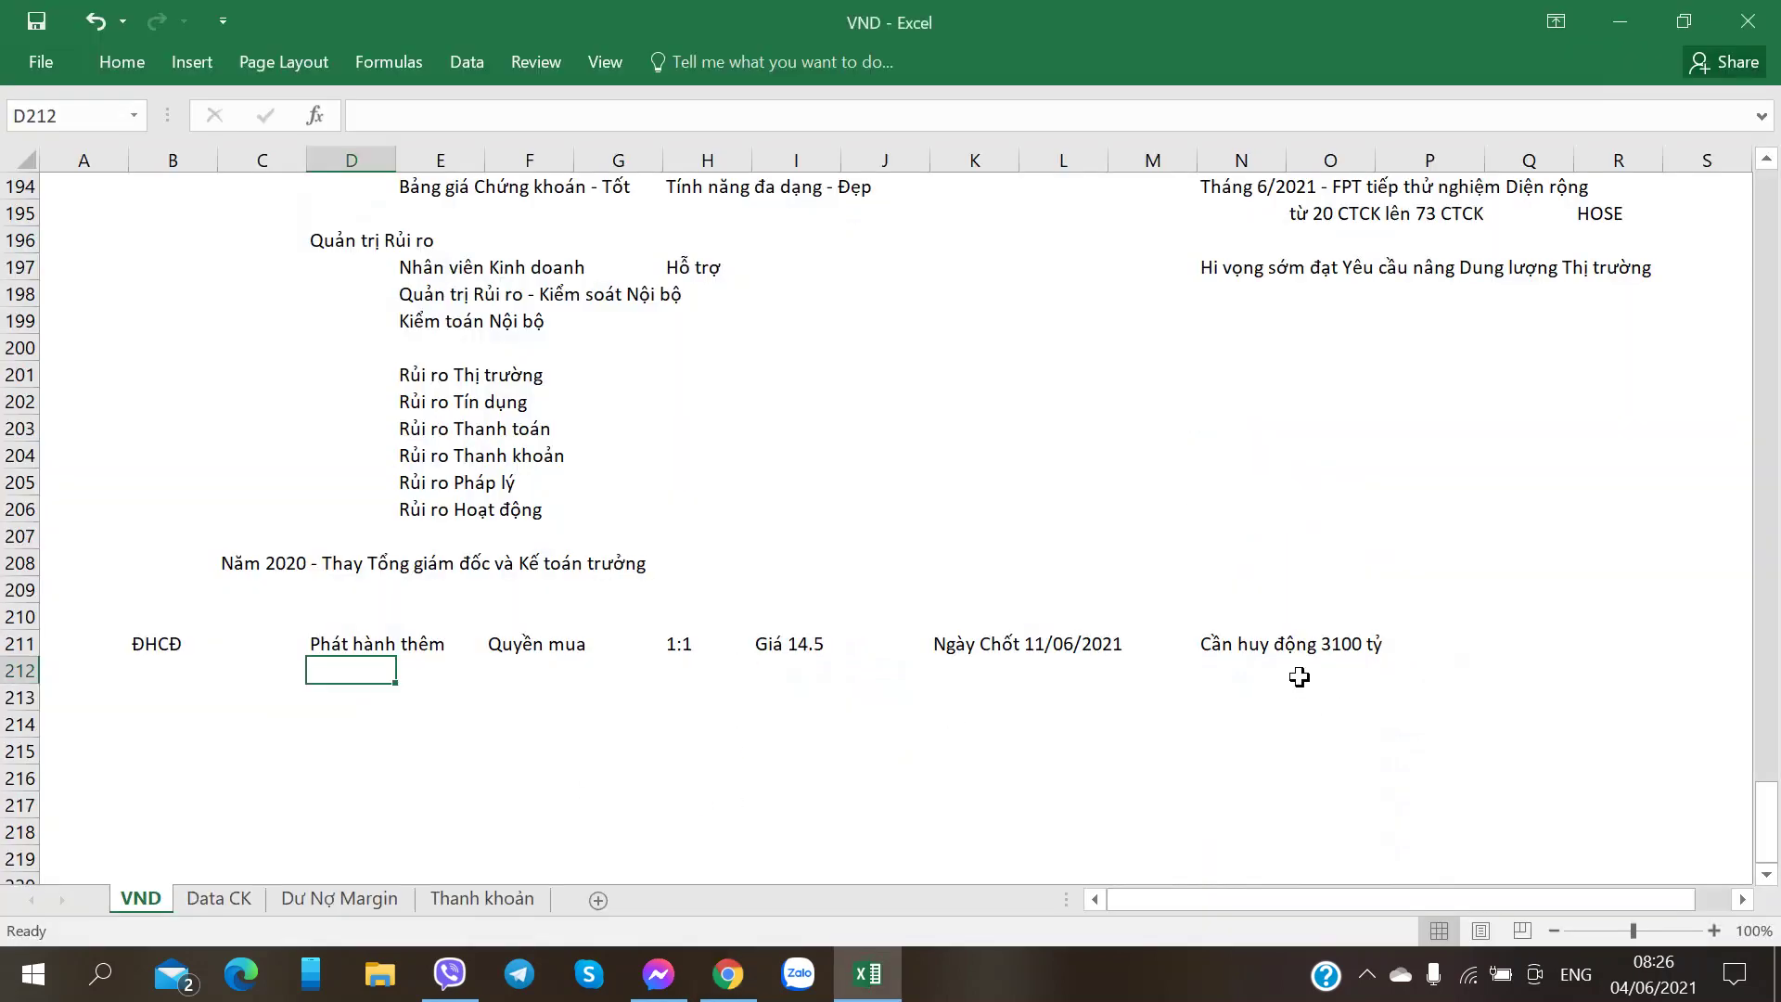
{"action": "left_click", "coordinate": [1236, 648]}
{"action": "left_click", "coordinate": [502, 116]}
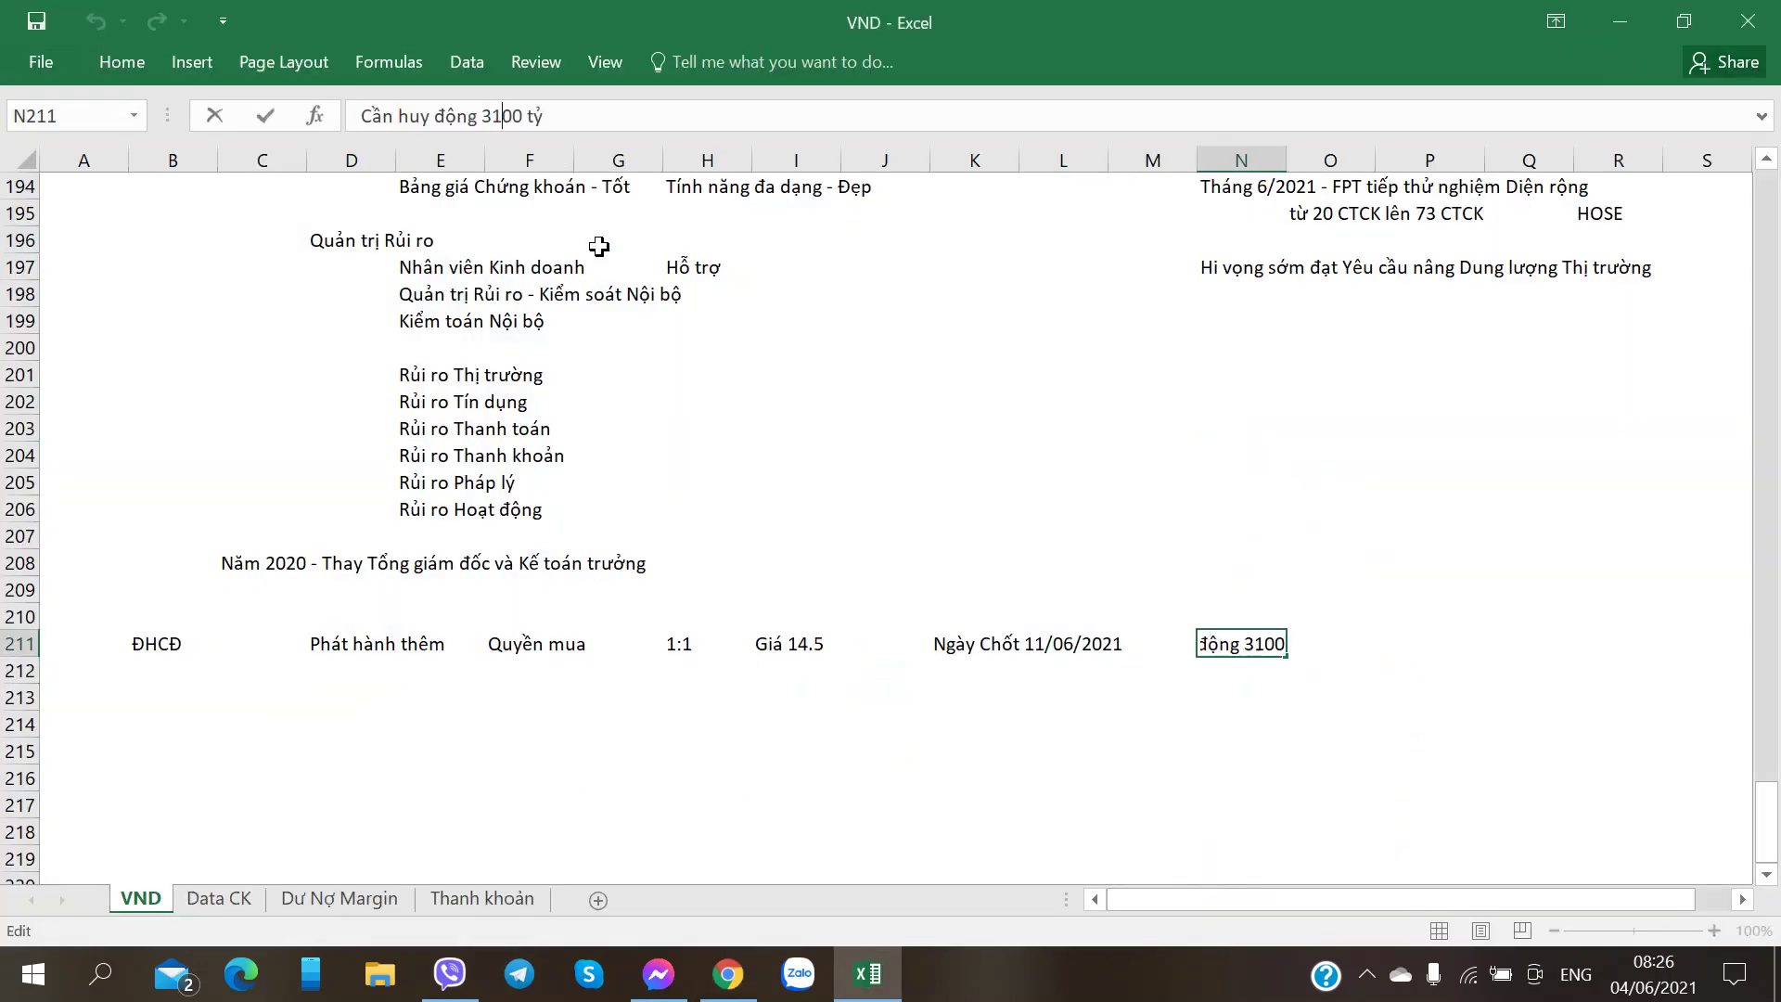
{"action": "type", "text": "1"}
{"action": "key", "text": "Delete"}
{"action": "key", "text": "Return"}
- Enter the margin lending allocation "Margin - 40% vốn" in cell F212, checking it against the offering notice PDF
{"action": "key", "text": "Left"}
{"action": "key", "text": "Left"}
{"action": "key", "text": "Left"}
{"action": "key", "text": "Left"}
{"action": "key", "text": "Left"}
{"action": "key", "text": "Left"}
{"action": "key", "text": "Left"}
{"action": "key", "text": "Left"}
{"action": "key", "text": "Left"}
{"action": "key", "text": "Left"}
{"action": "key", "text": "Left"}
{"action": "key", "text": "Left"}
{"action": "key", "text": "Left"}
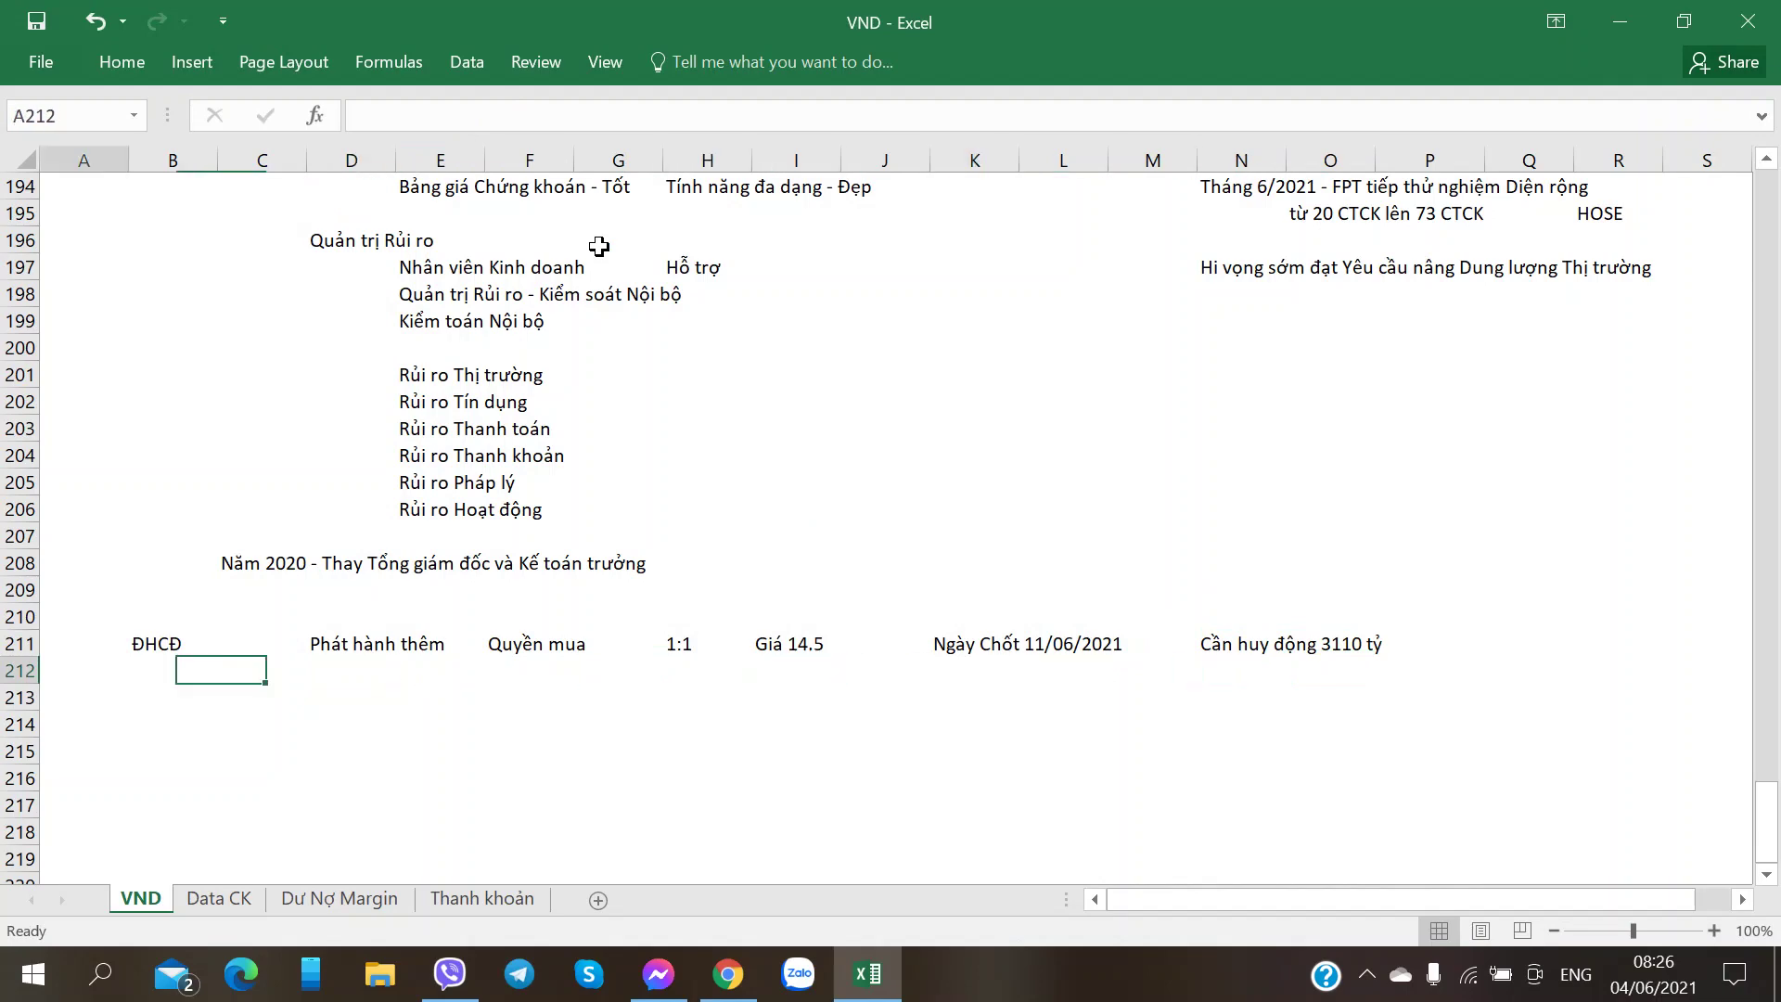
{"action": "key", "text": "Right"}
{"action": "key", "text": "Right"}
{"action": "key", "text": "Right"}
{"action": "key", "text": "Right"}
{"action": "key", "text": "Right"}
{"action": "key", "text": "alt+Tab"}
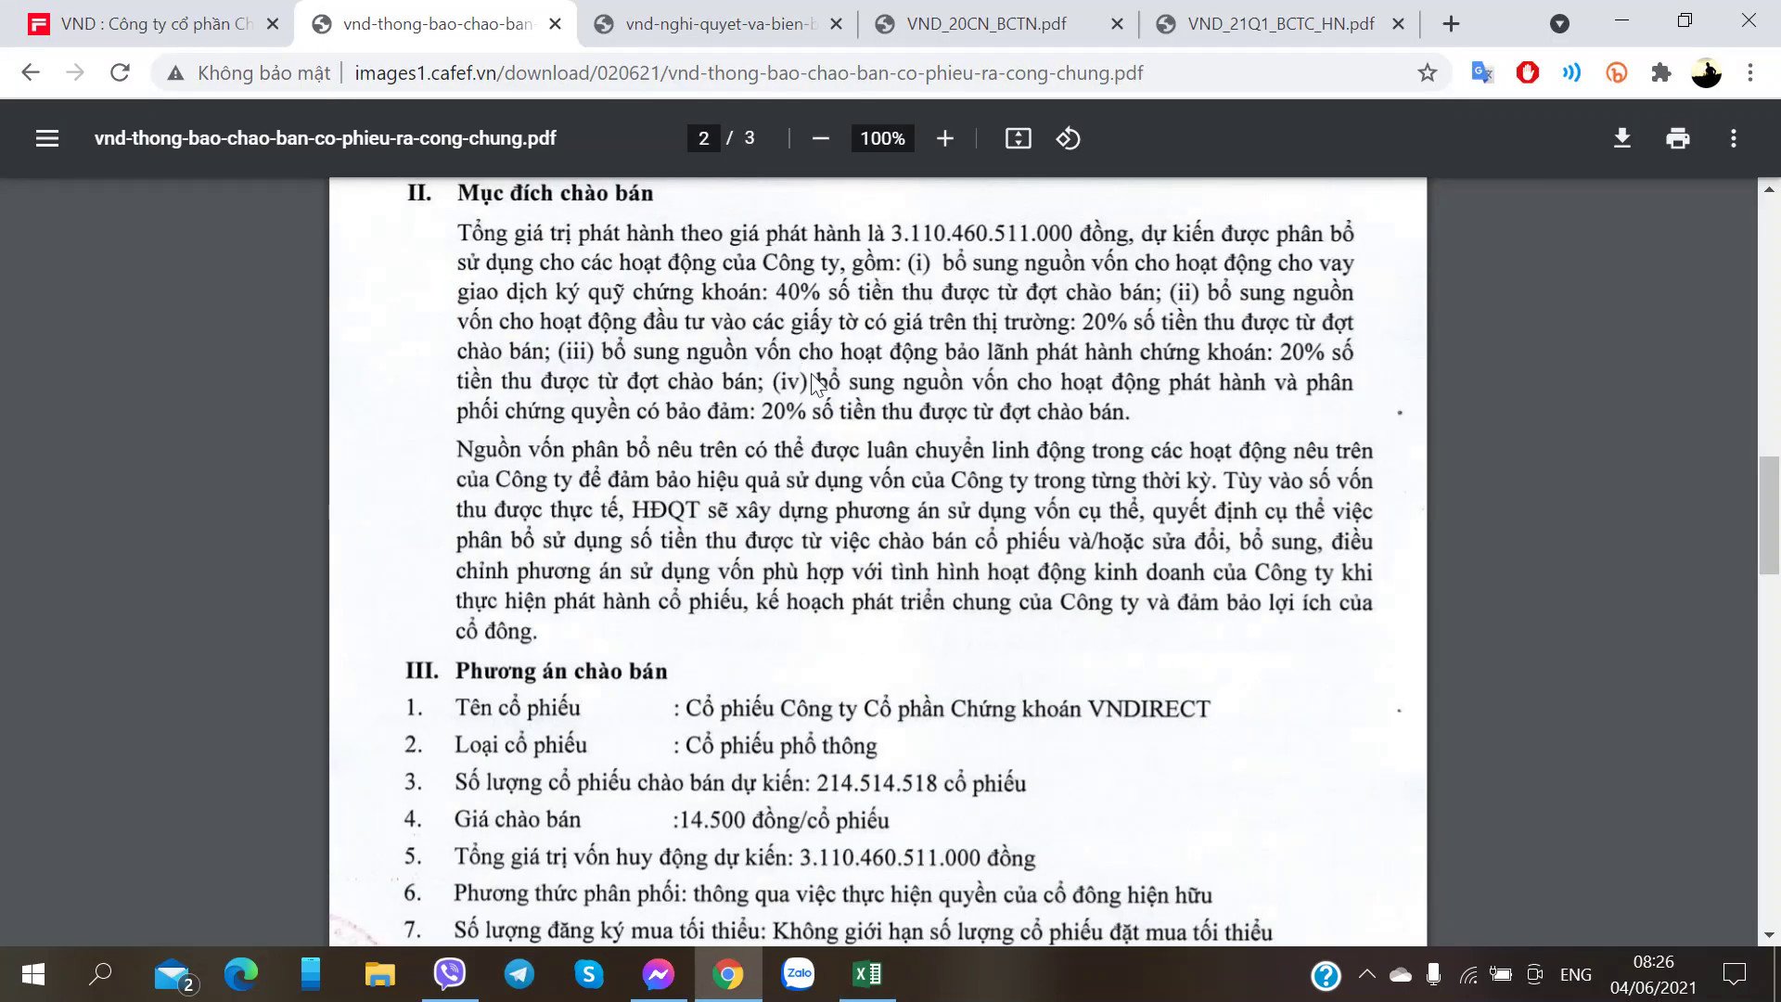
{"action": "key", "text": "alt+Tab"}
{"action": "type", "text": "Margin"}
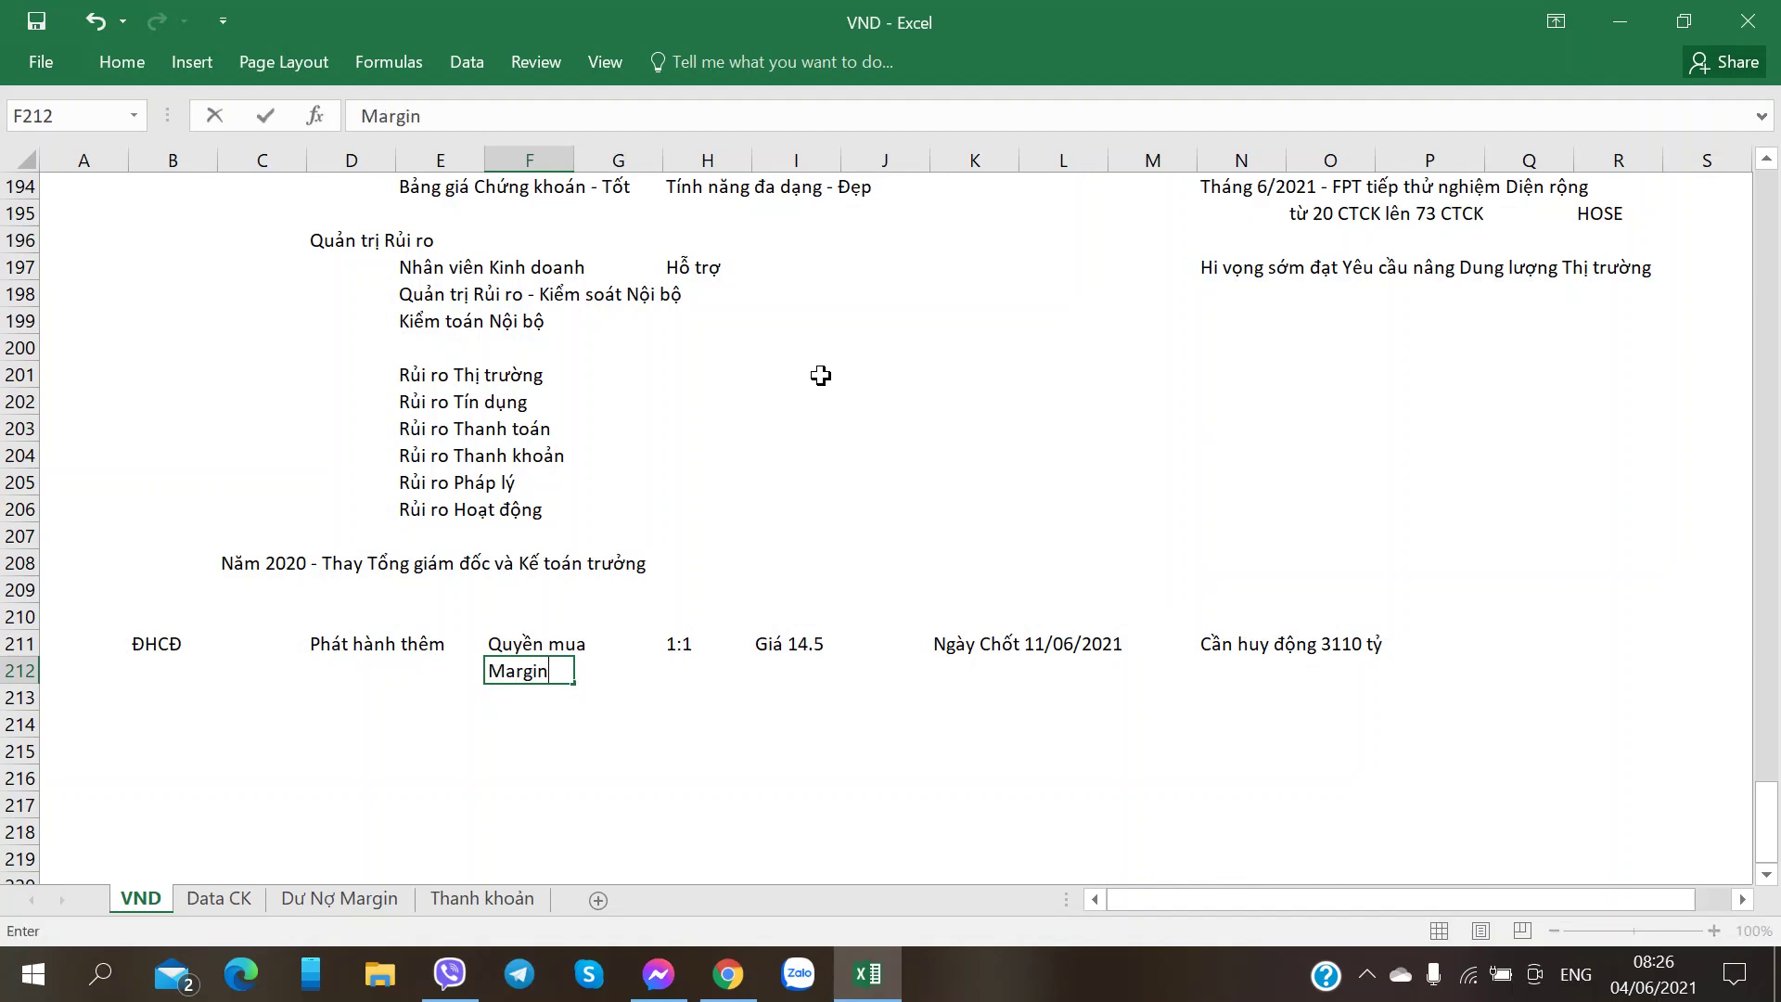
{"action": "type", "text": " - 40% vốn"}
{"action": "key", "text": "Return"}
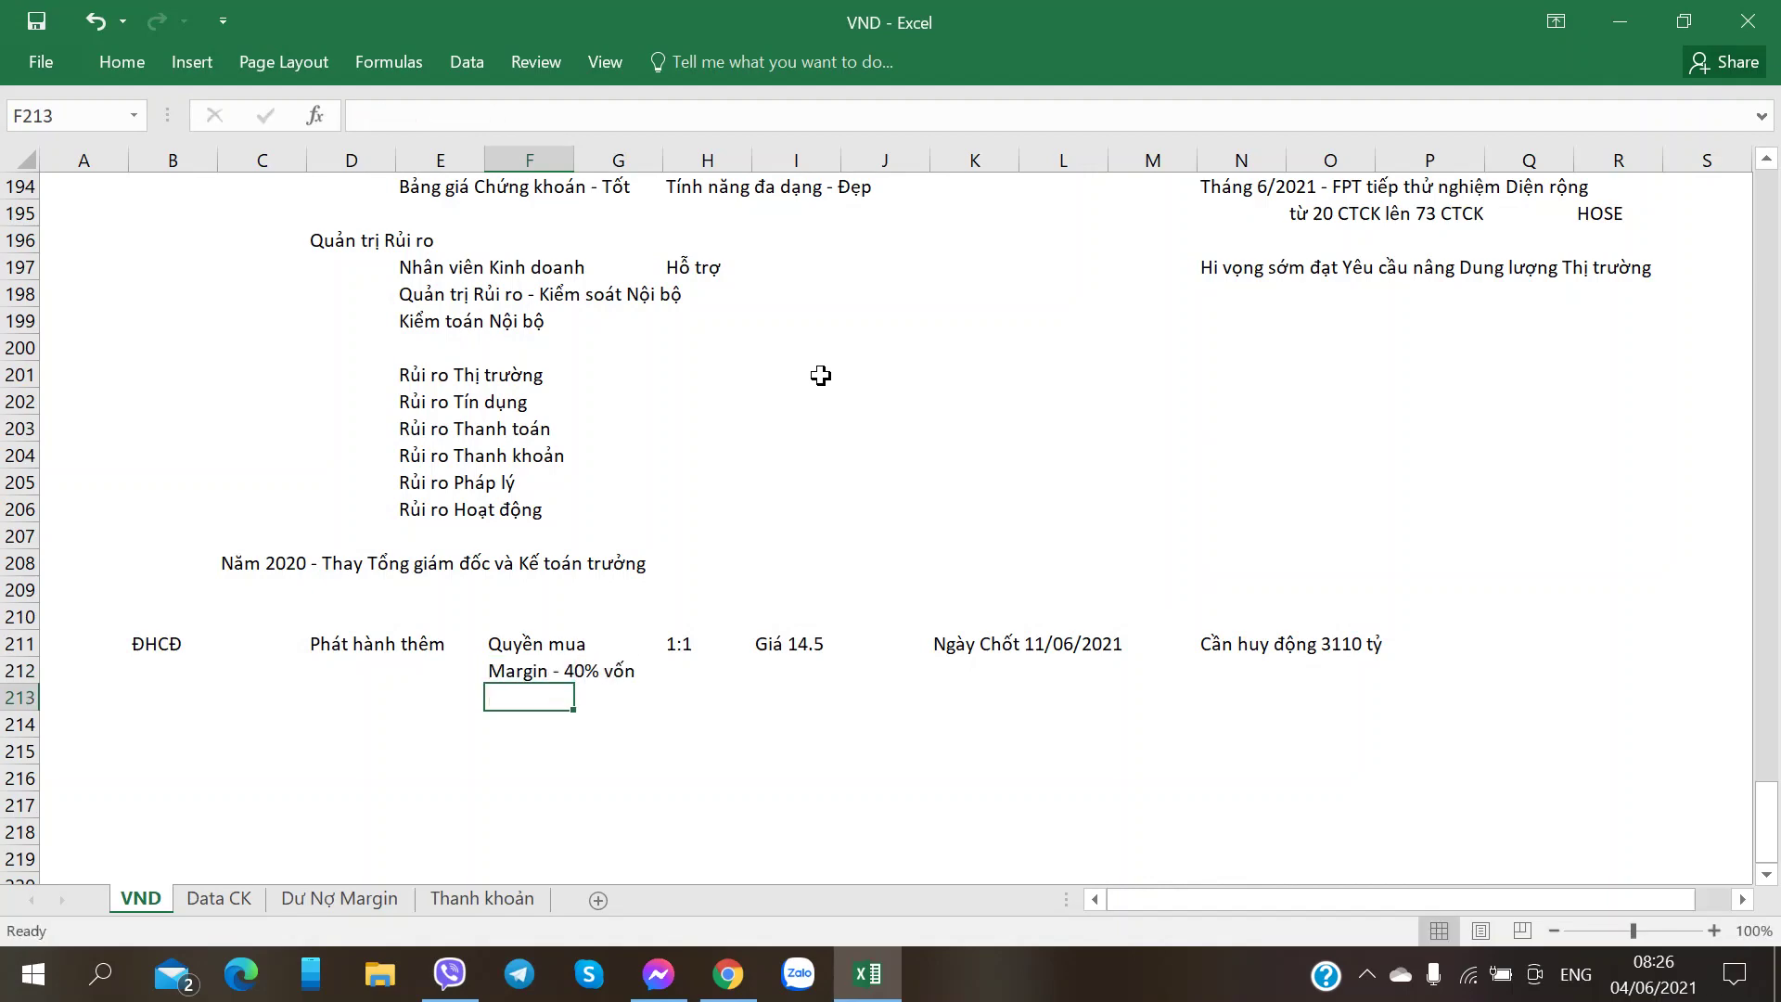
- Check the valuable papers allocation in the offering notice and enter "Giấy tờ Có Giá - 20% vốn" in cell F213
{"action": "key", "text": "alt+Tab"}
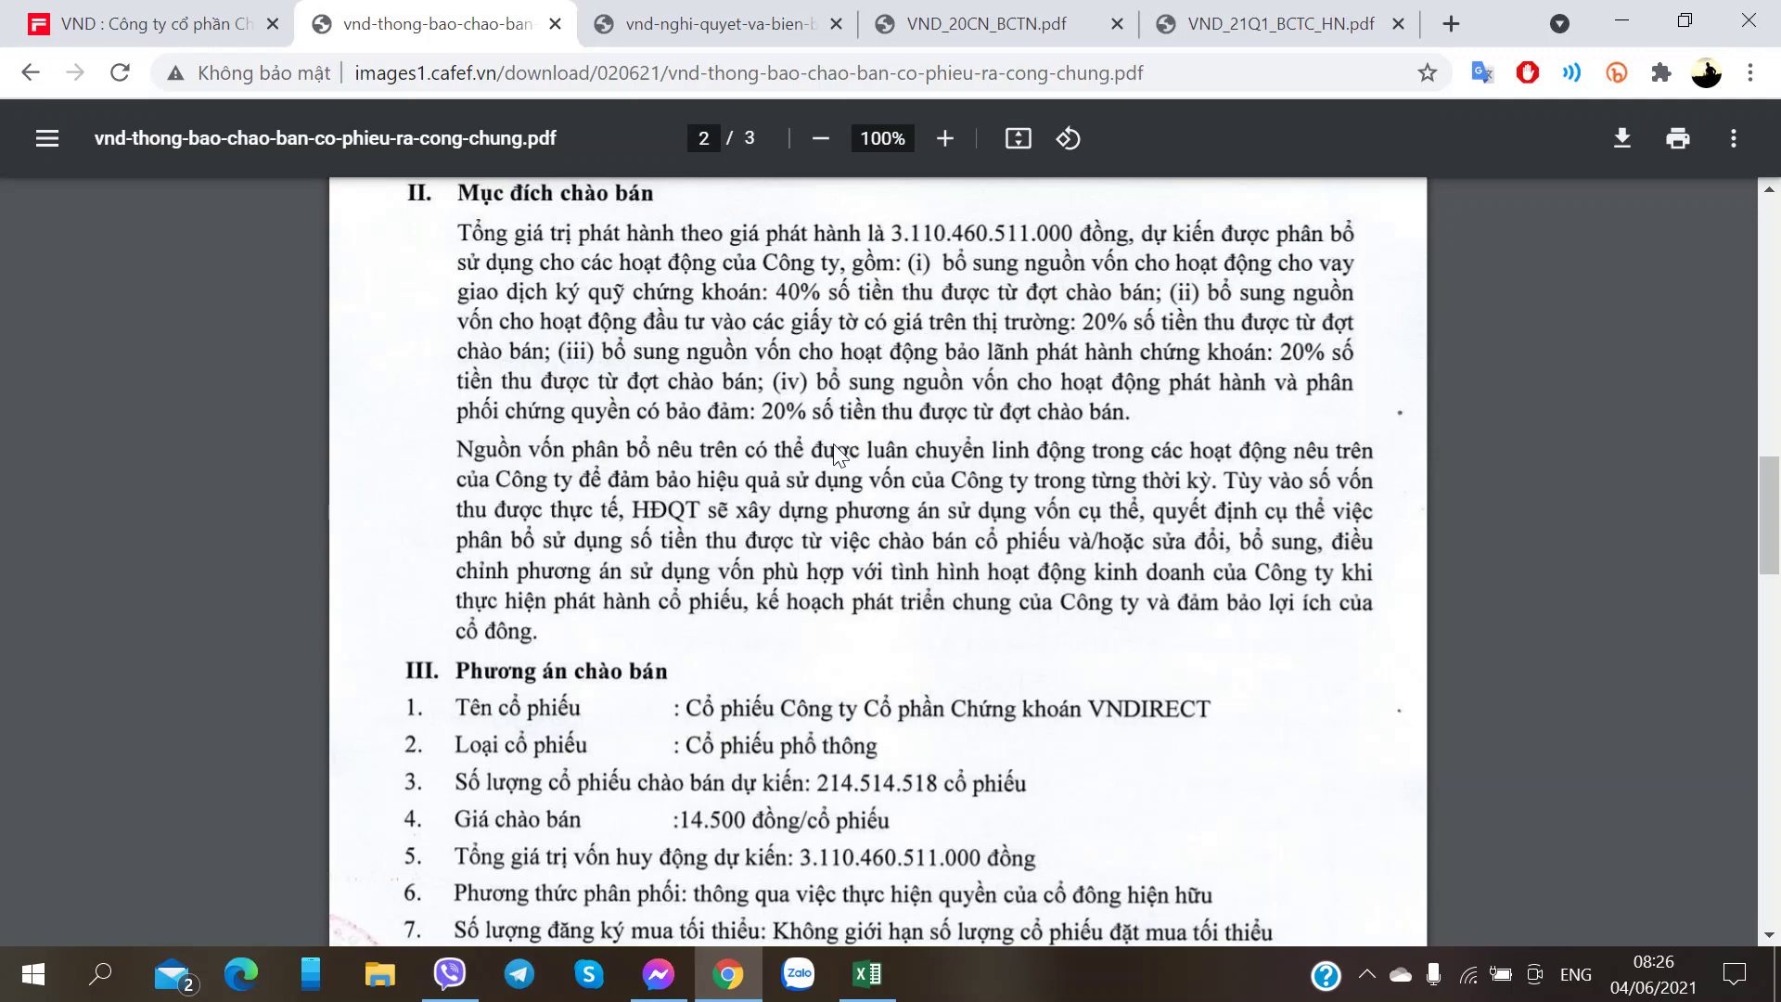
{"action": "key", "text": "alt+Tab"}
{"action": "key", "text": "alt+Tab"}
{"action": "key", "text": "alt+Tab"}
{"action": "type", "text": "Giấy tờ "}
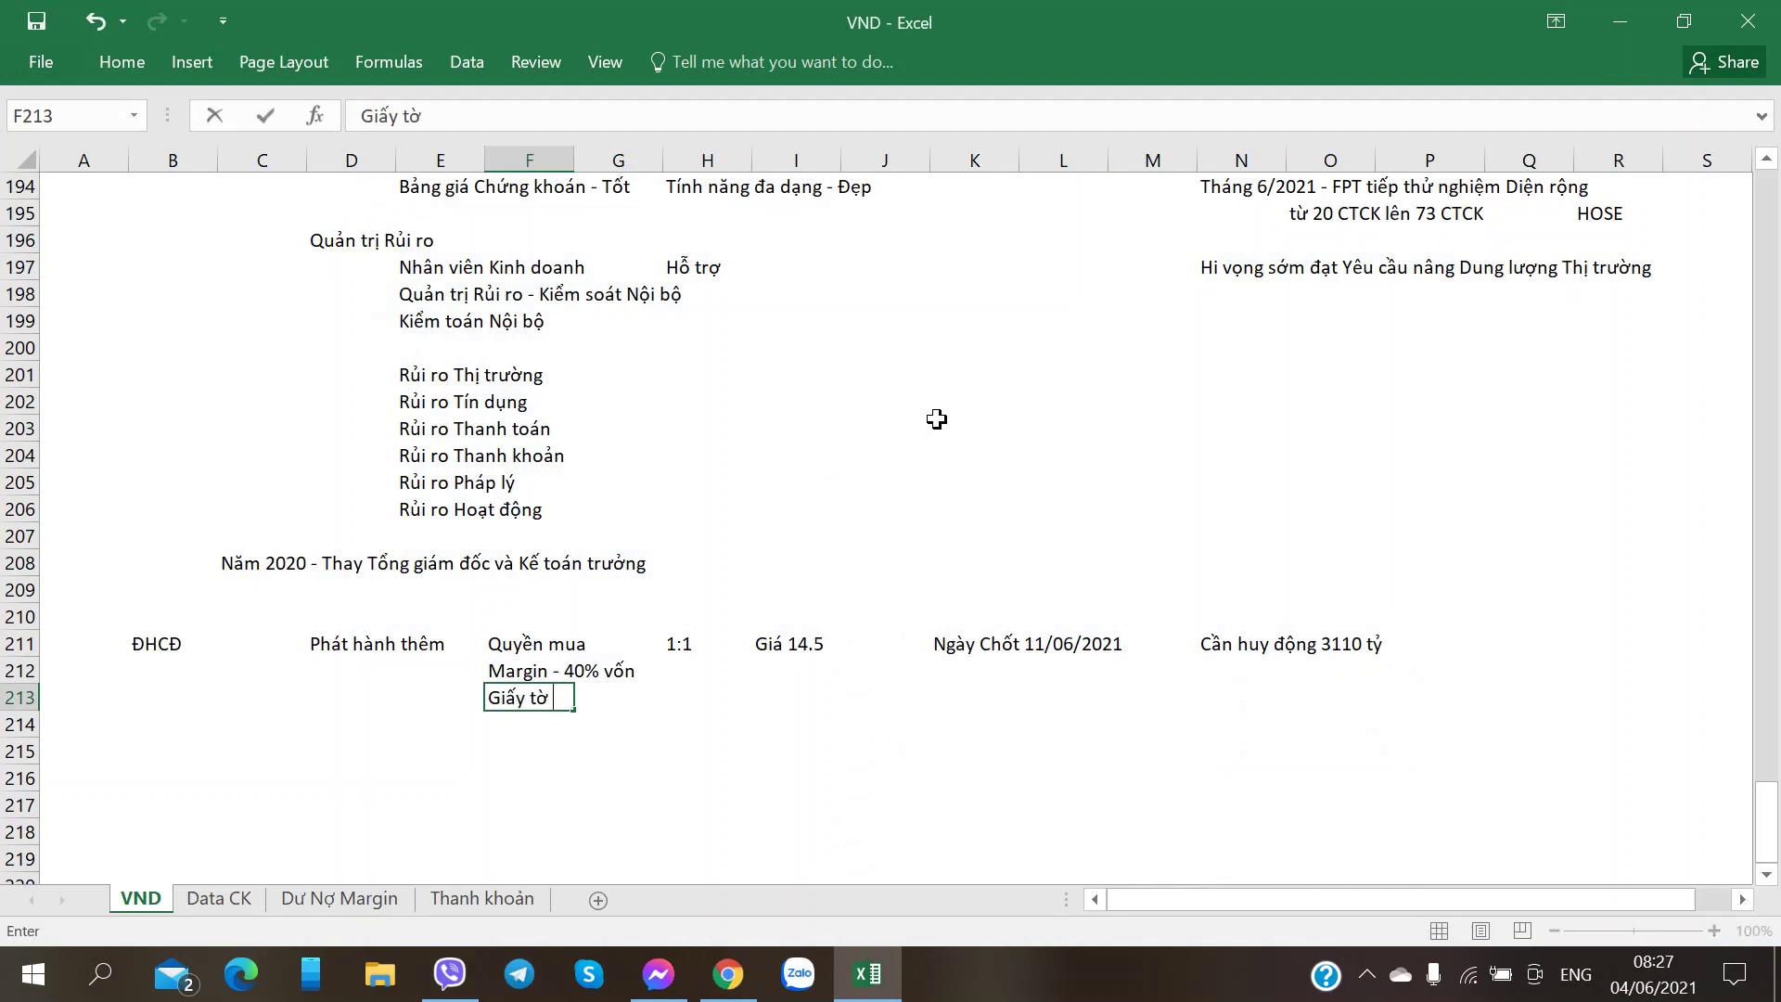
{"action": "type", "text": "Co Giá - 20% vôốn"}
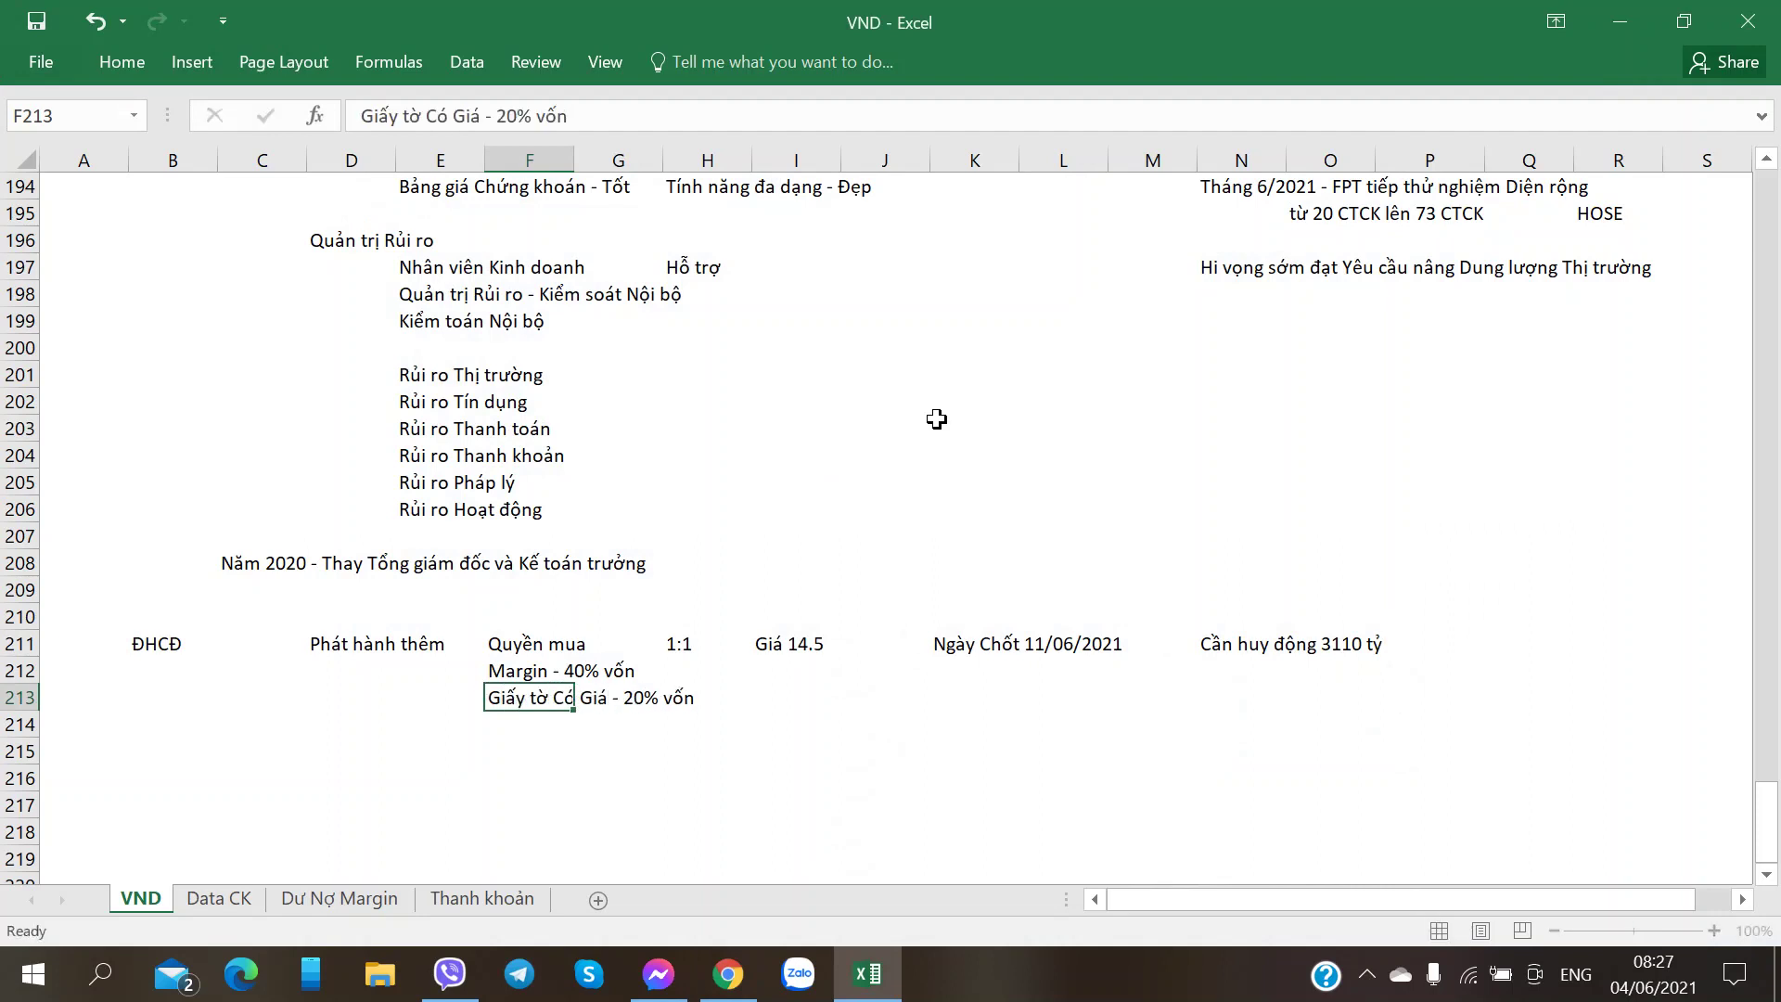
{"action": "key", "text": "Return"}
- Check the underwriting allocation in the offering notice and enter "Bảo lãnh CK - 20% vốn" in cell F214
{"action": "key", "text": "alt+Tab"}
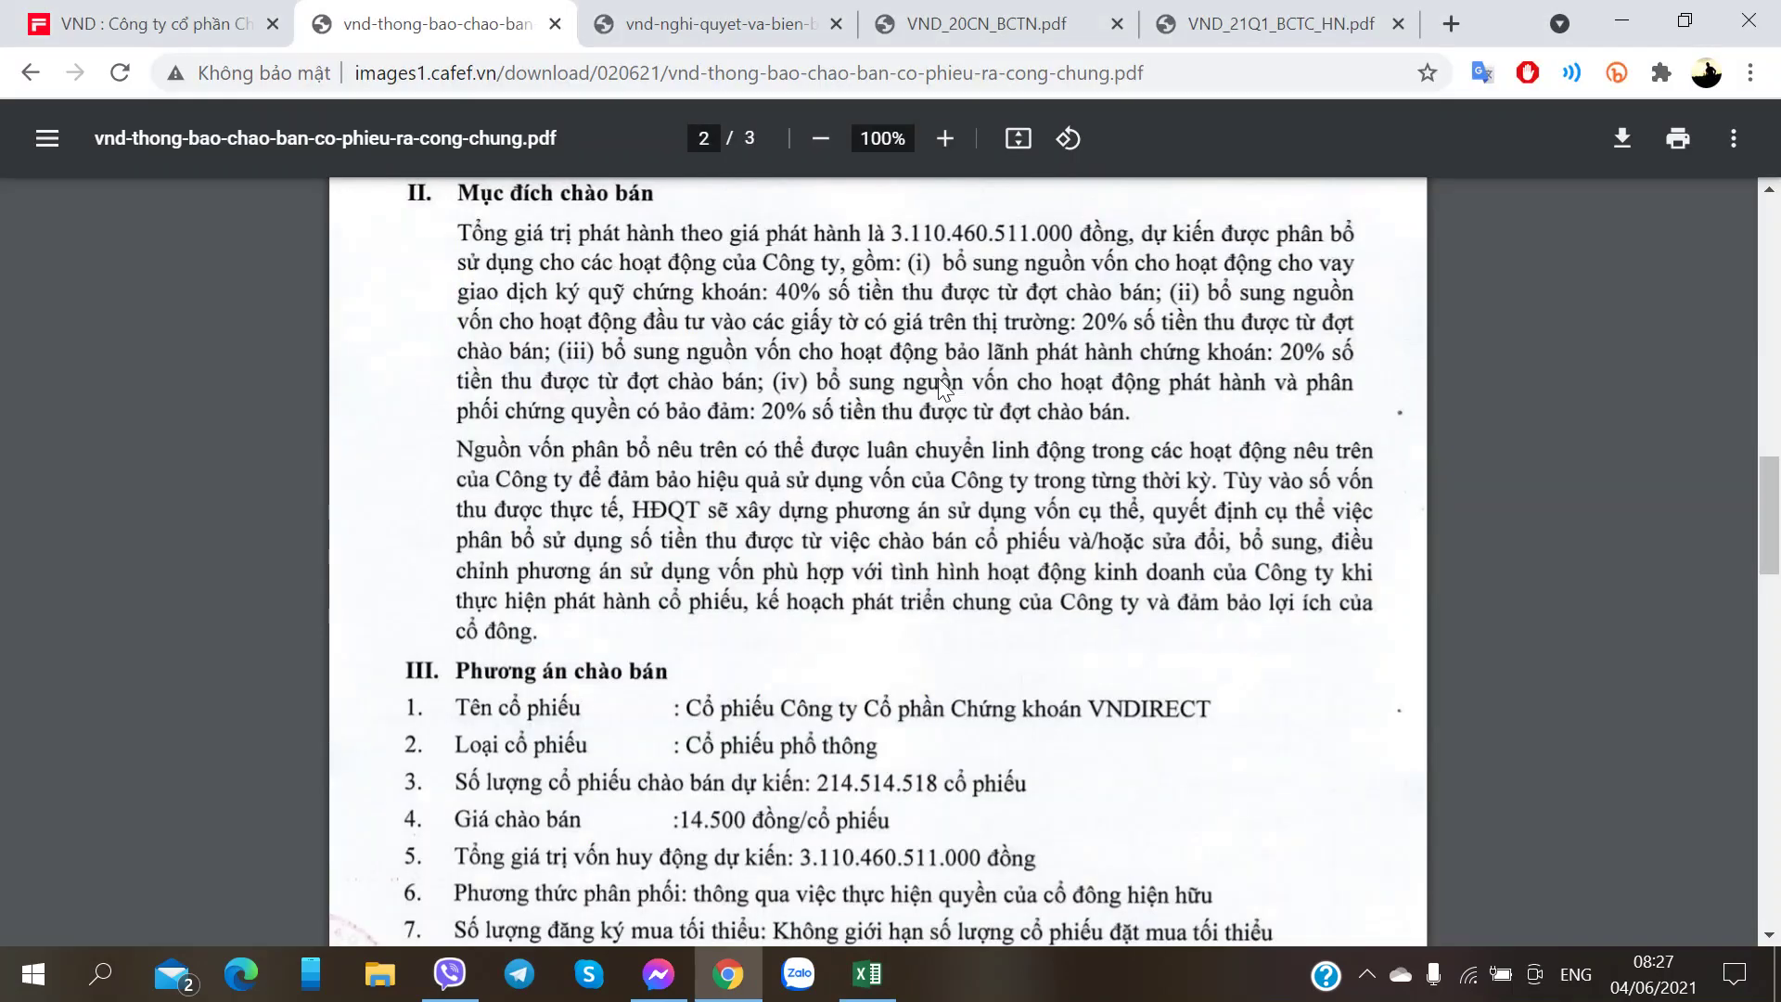
{"action": "key", "text": "alt+Tab"}
{"action": "type", "text": "Bảo "}
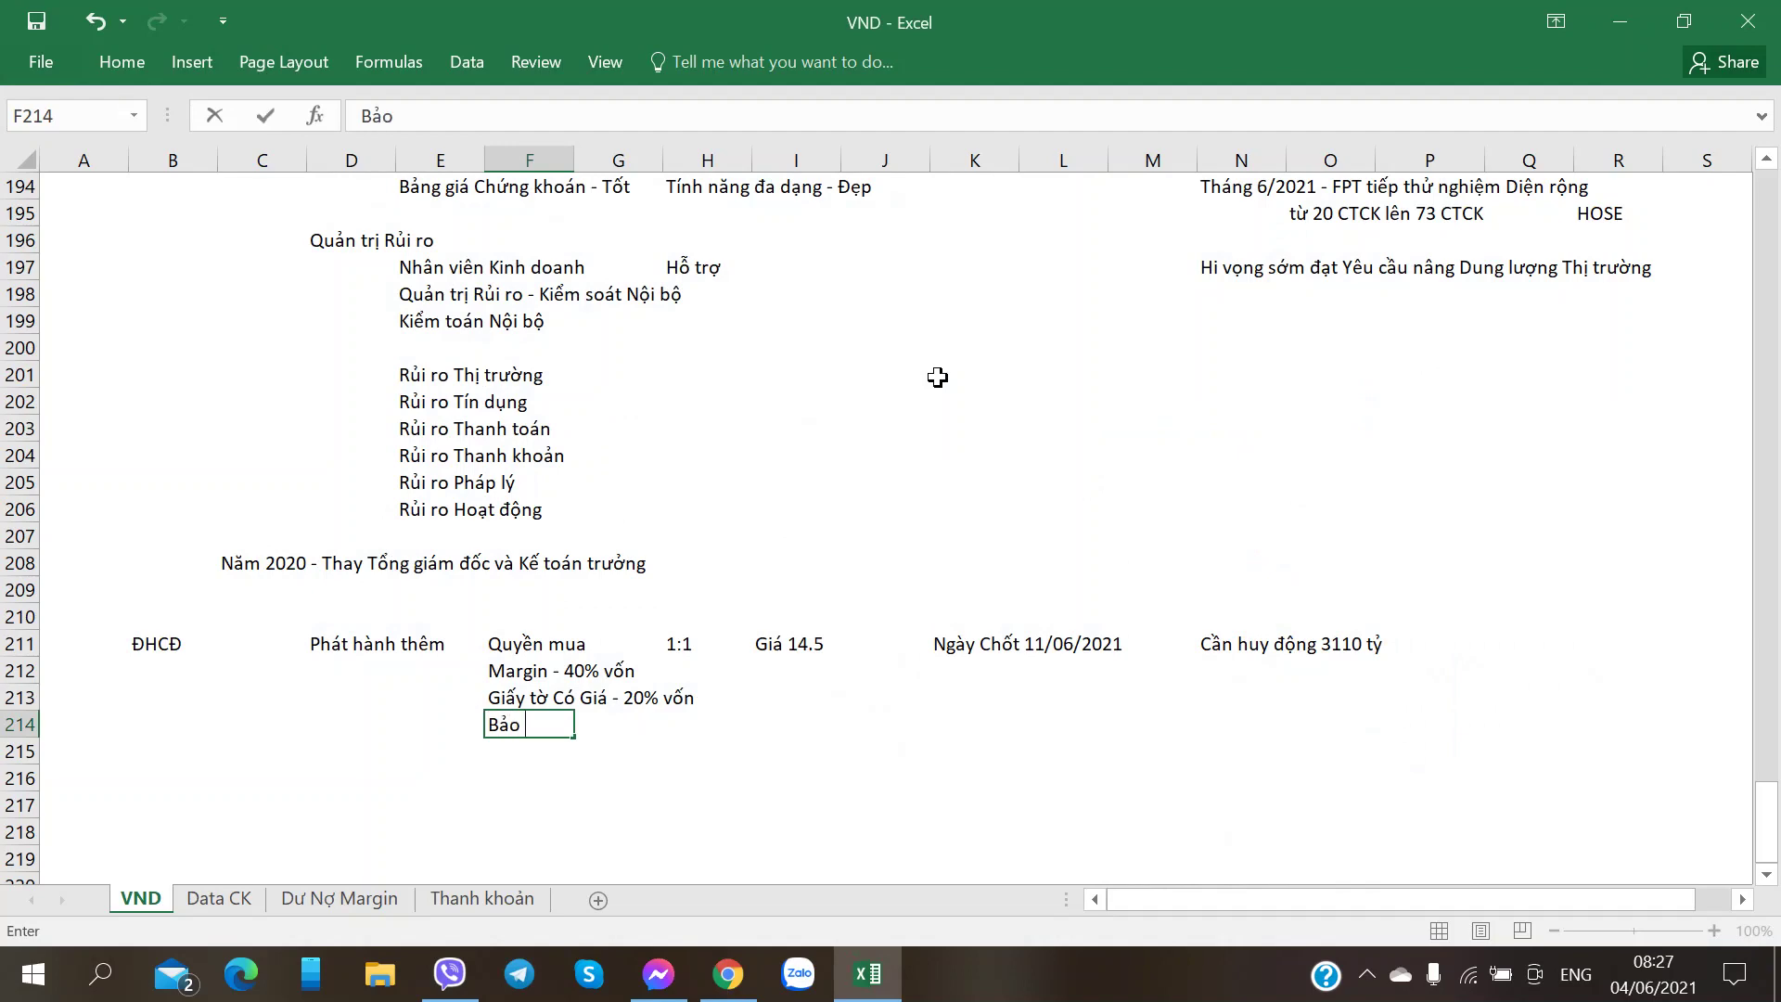
{"action": "type", "text": "lãnh CK -"}
{"action": "key", "text": "alt+Tab"}
{"action": "key", "text": "alt+Tab"}
{"action": "type", "text": "20% vốn"}
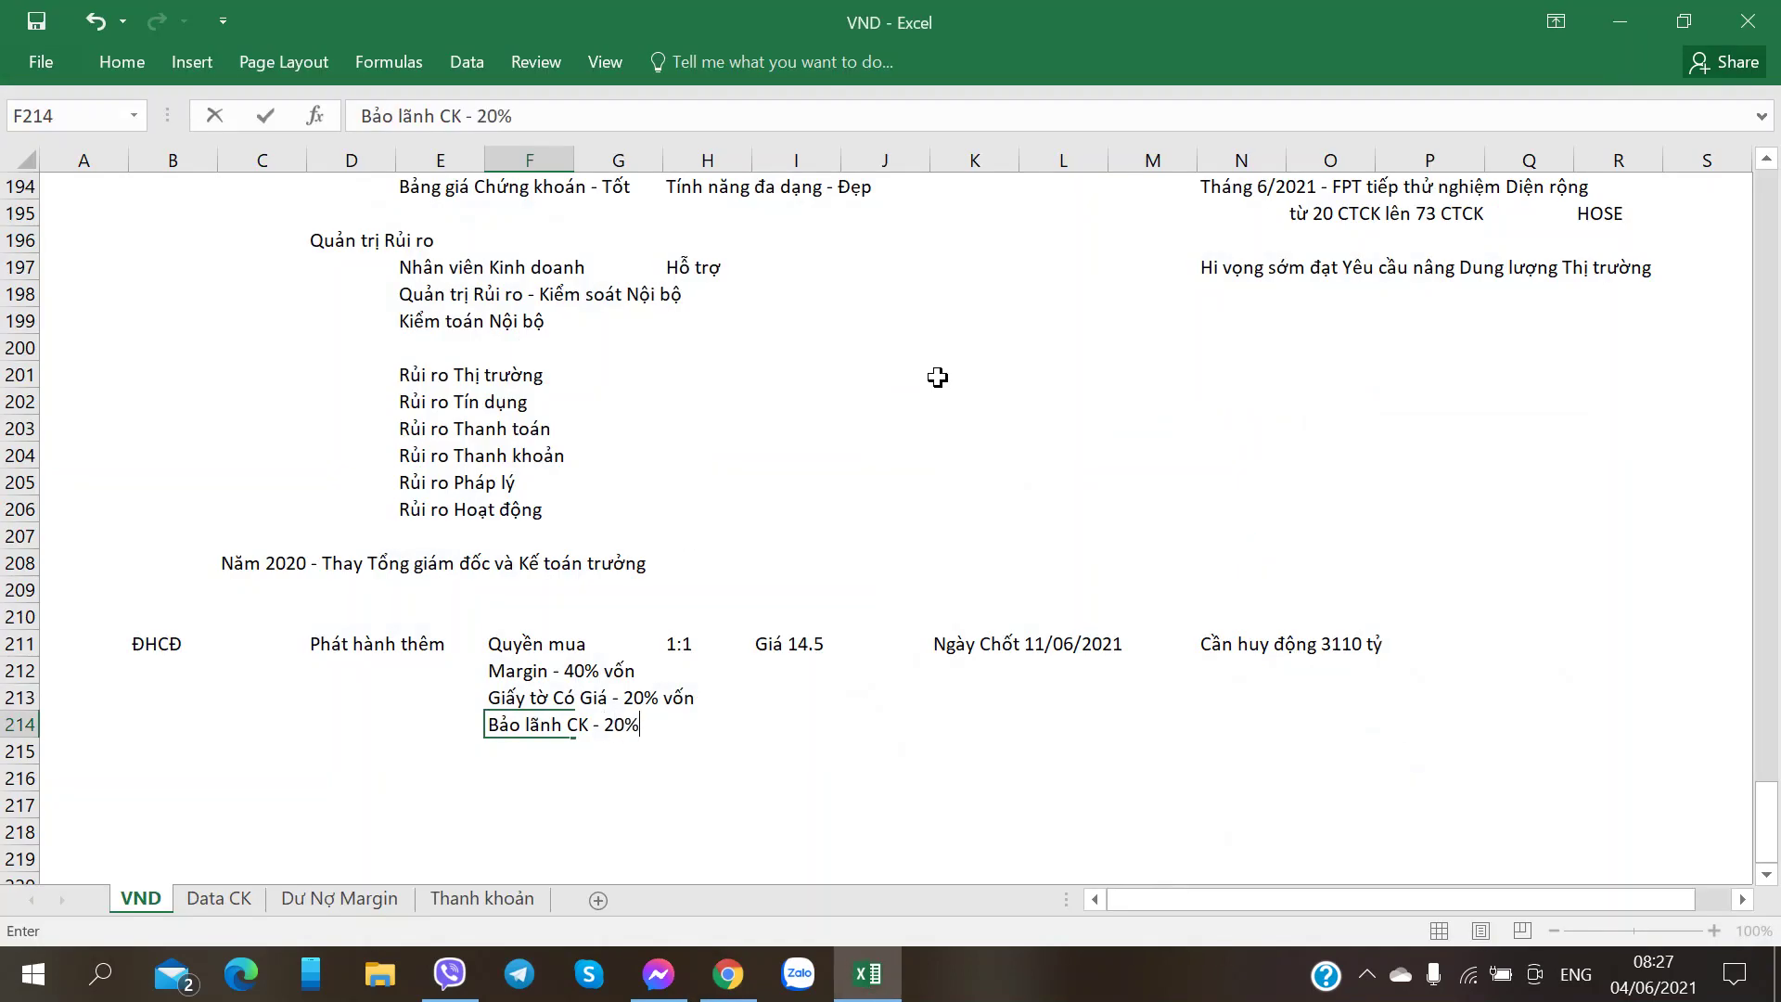
{"action": "key", "text": "Return"}
- Check the covered warrant allocation in the offering notice and enter "Chứng quyền - 20% vốn" in cell F215
{"action": "key", "text": "alt+Tab"}
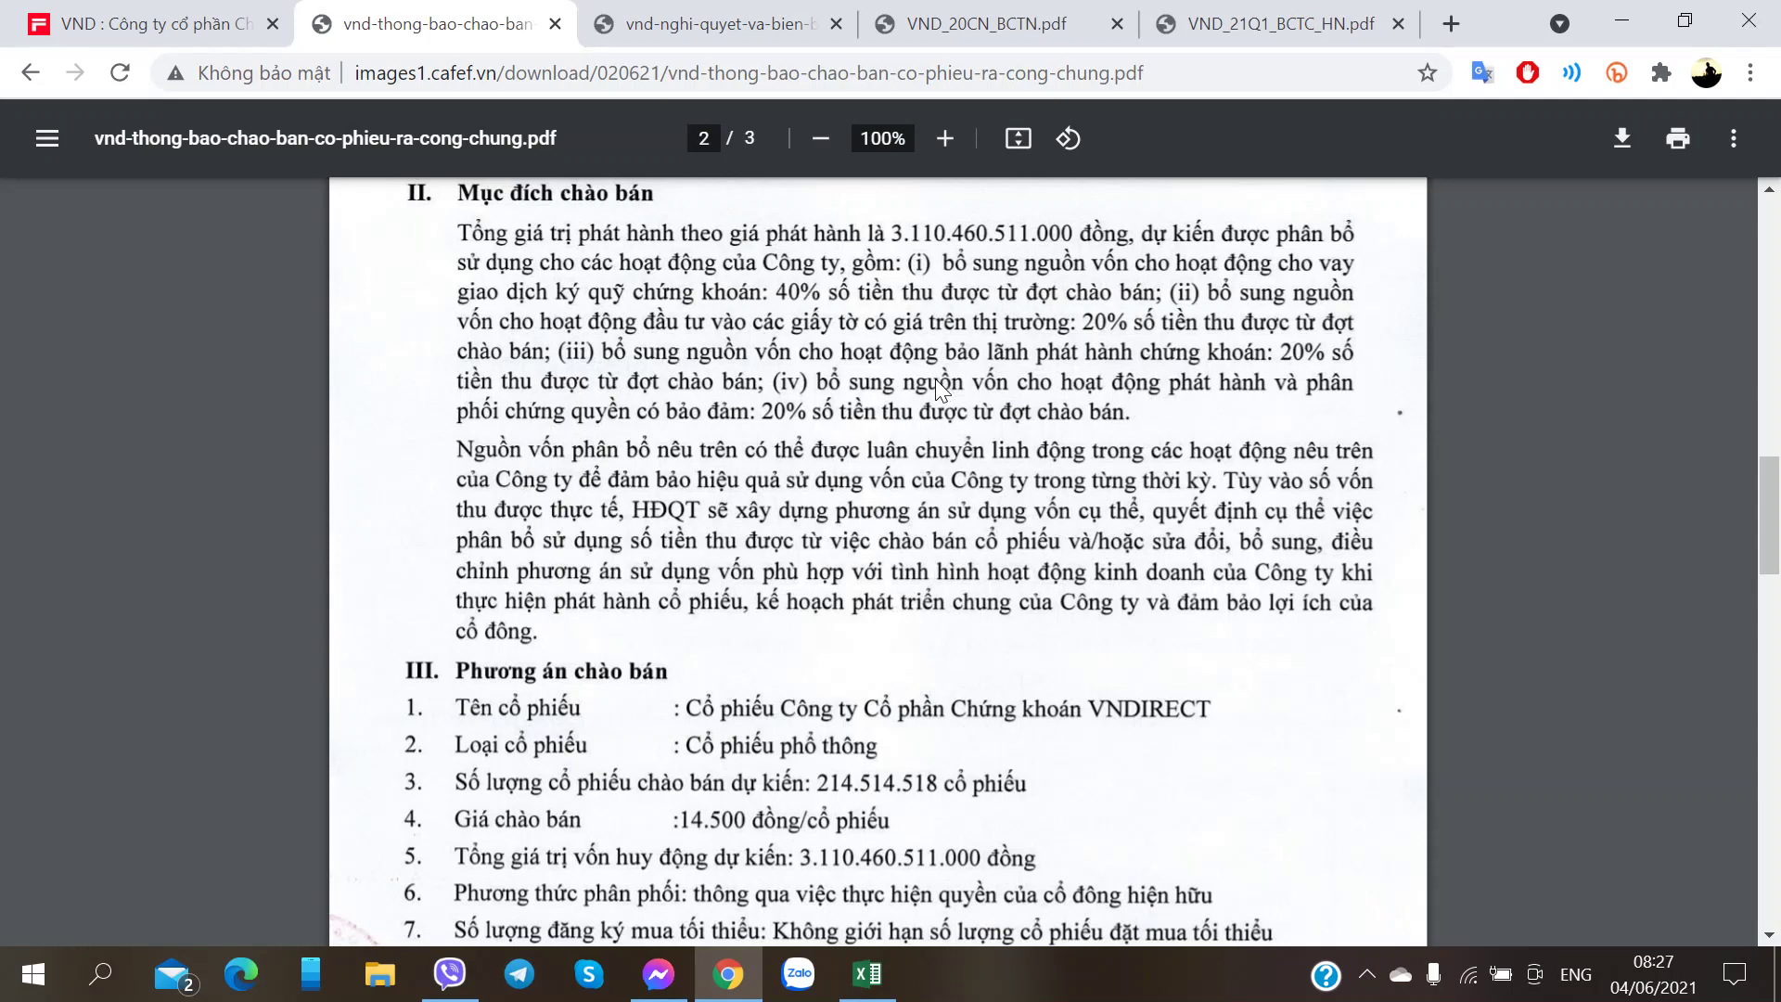
{"action": "key", "text": "alt+Tab"}
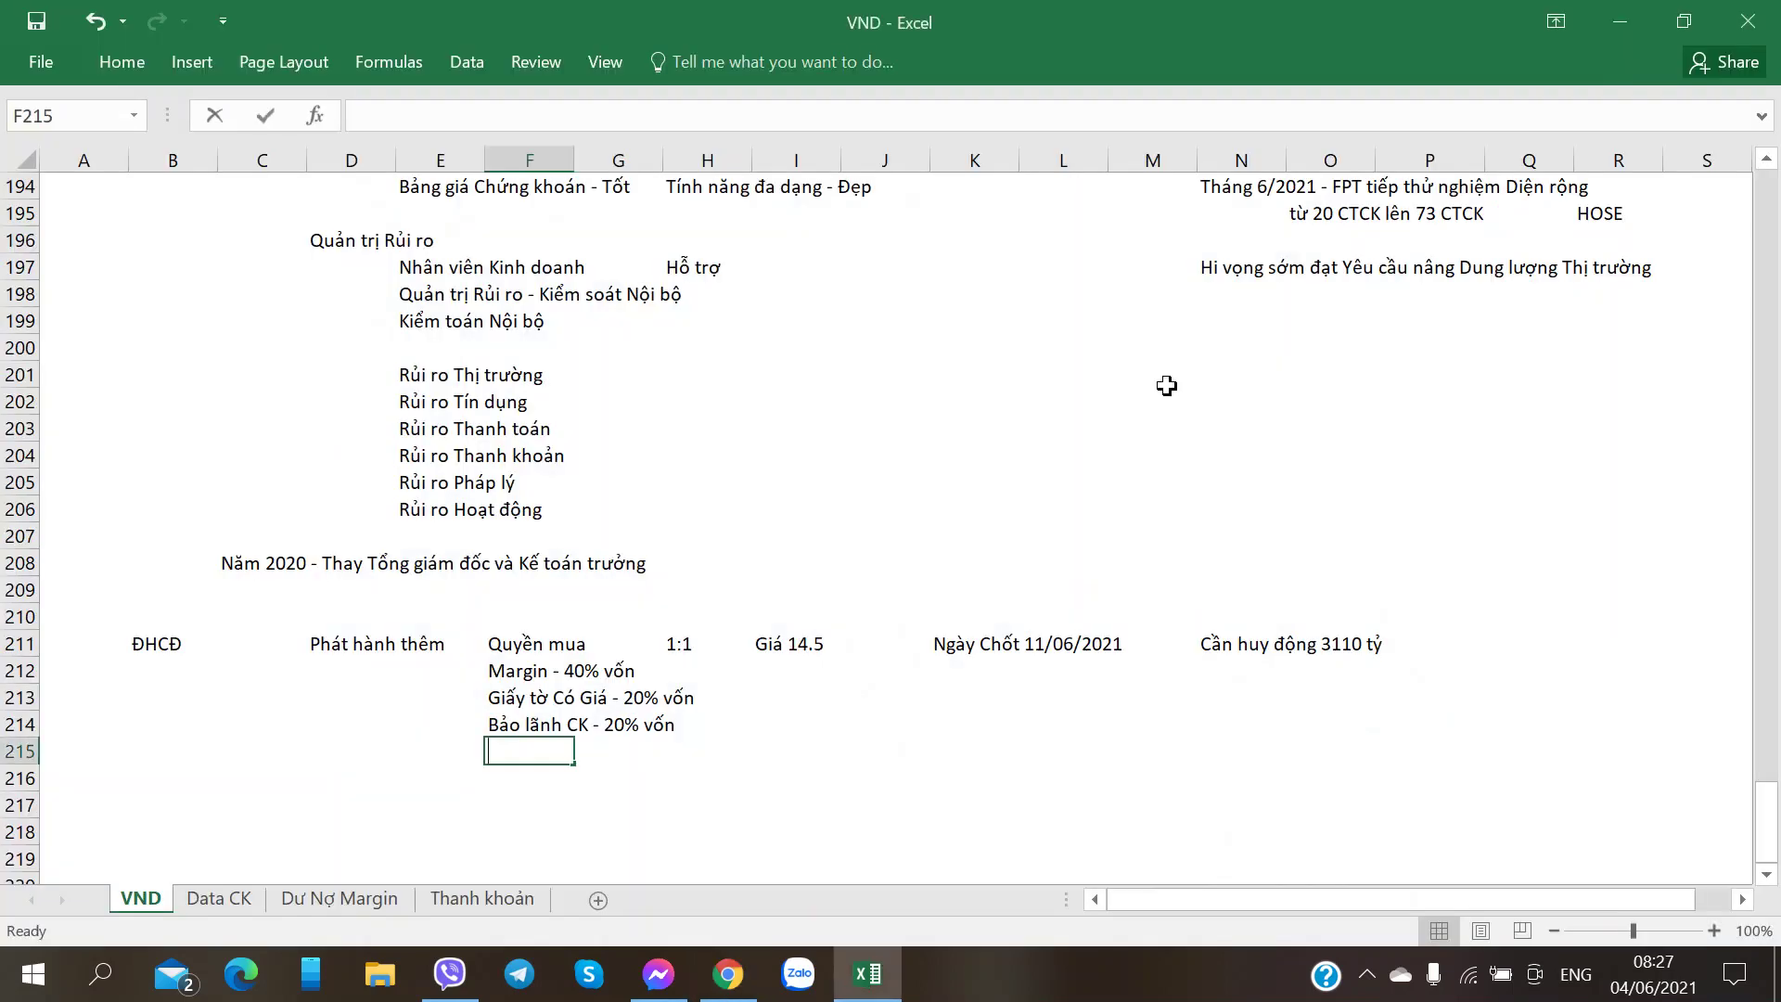
{"action": "type", "text": "Chứng quye"}
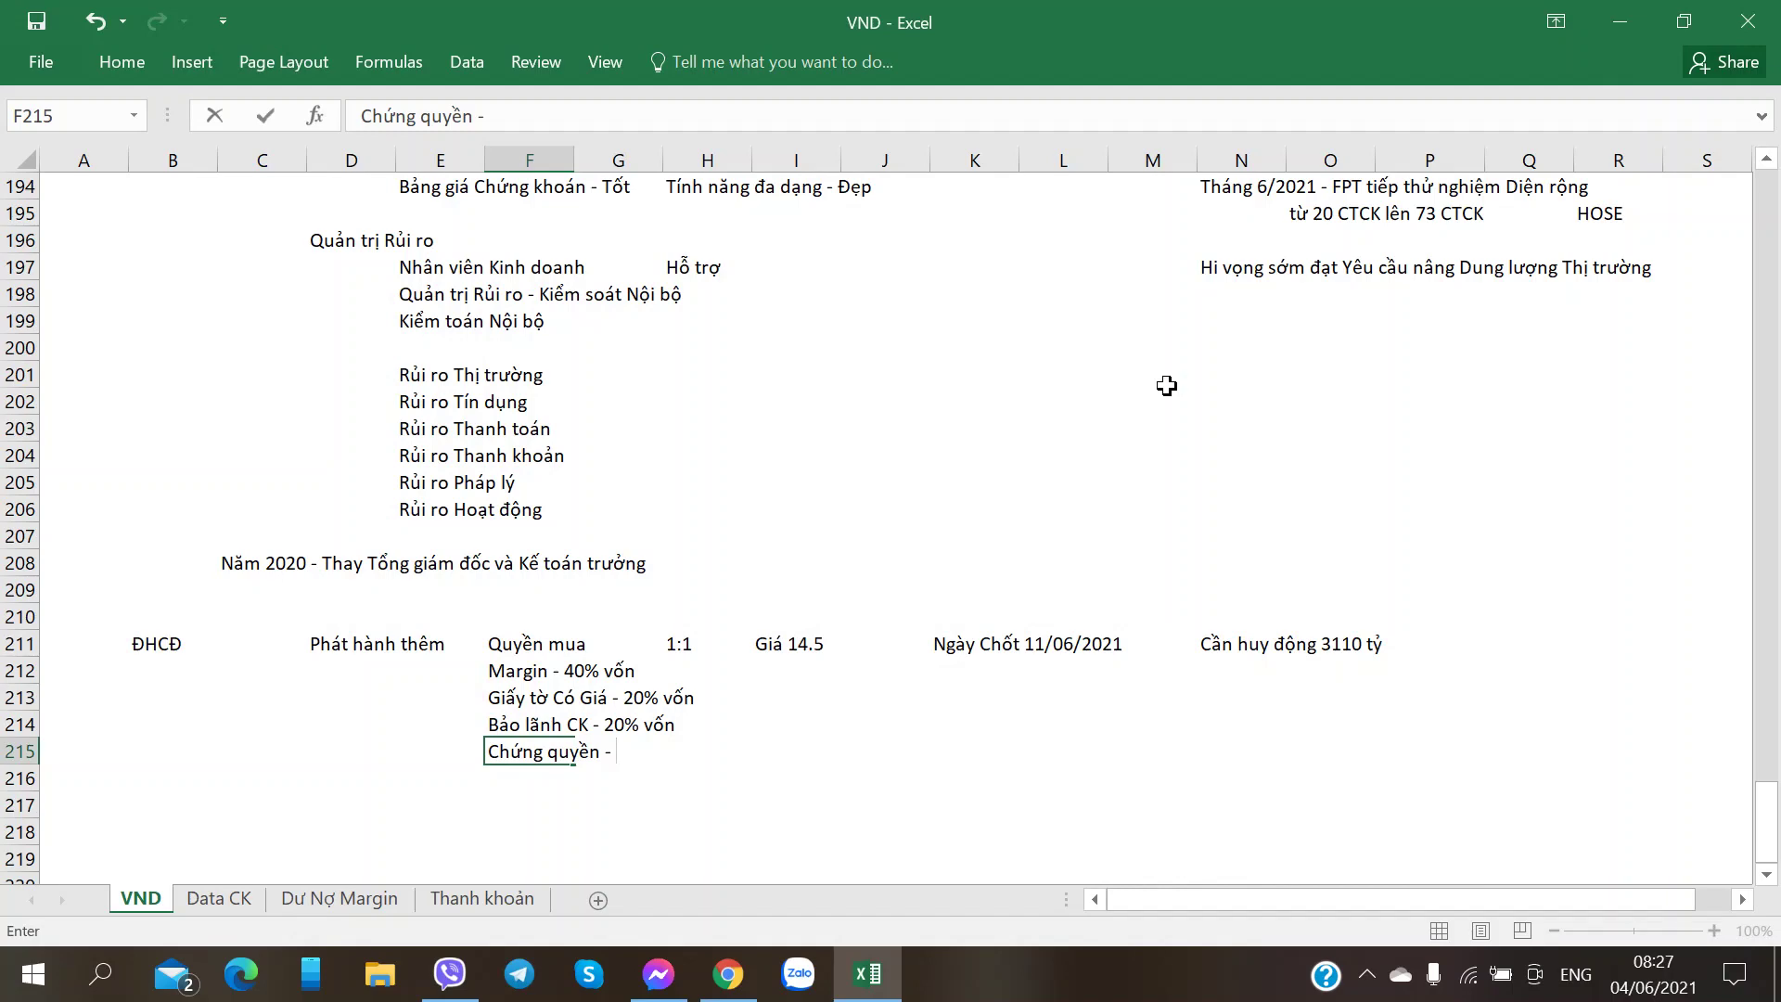
{"action": "type", "text": "20% vốn"}
{"action": "key", "text": "Return"}
- Review the allocation notes in cells F212 to F215 against section II of the offering notice PDF
{"action": "key", "text": "alt+Tab"}
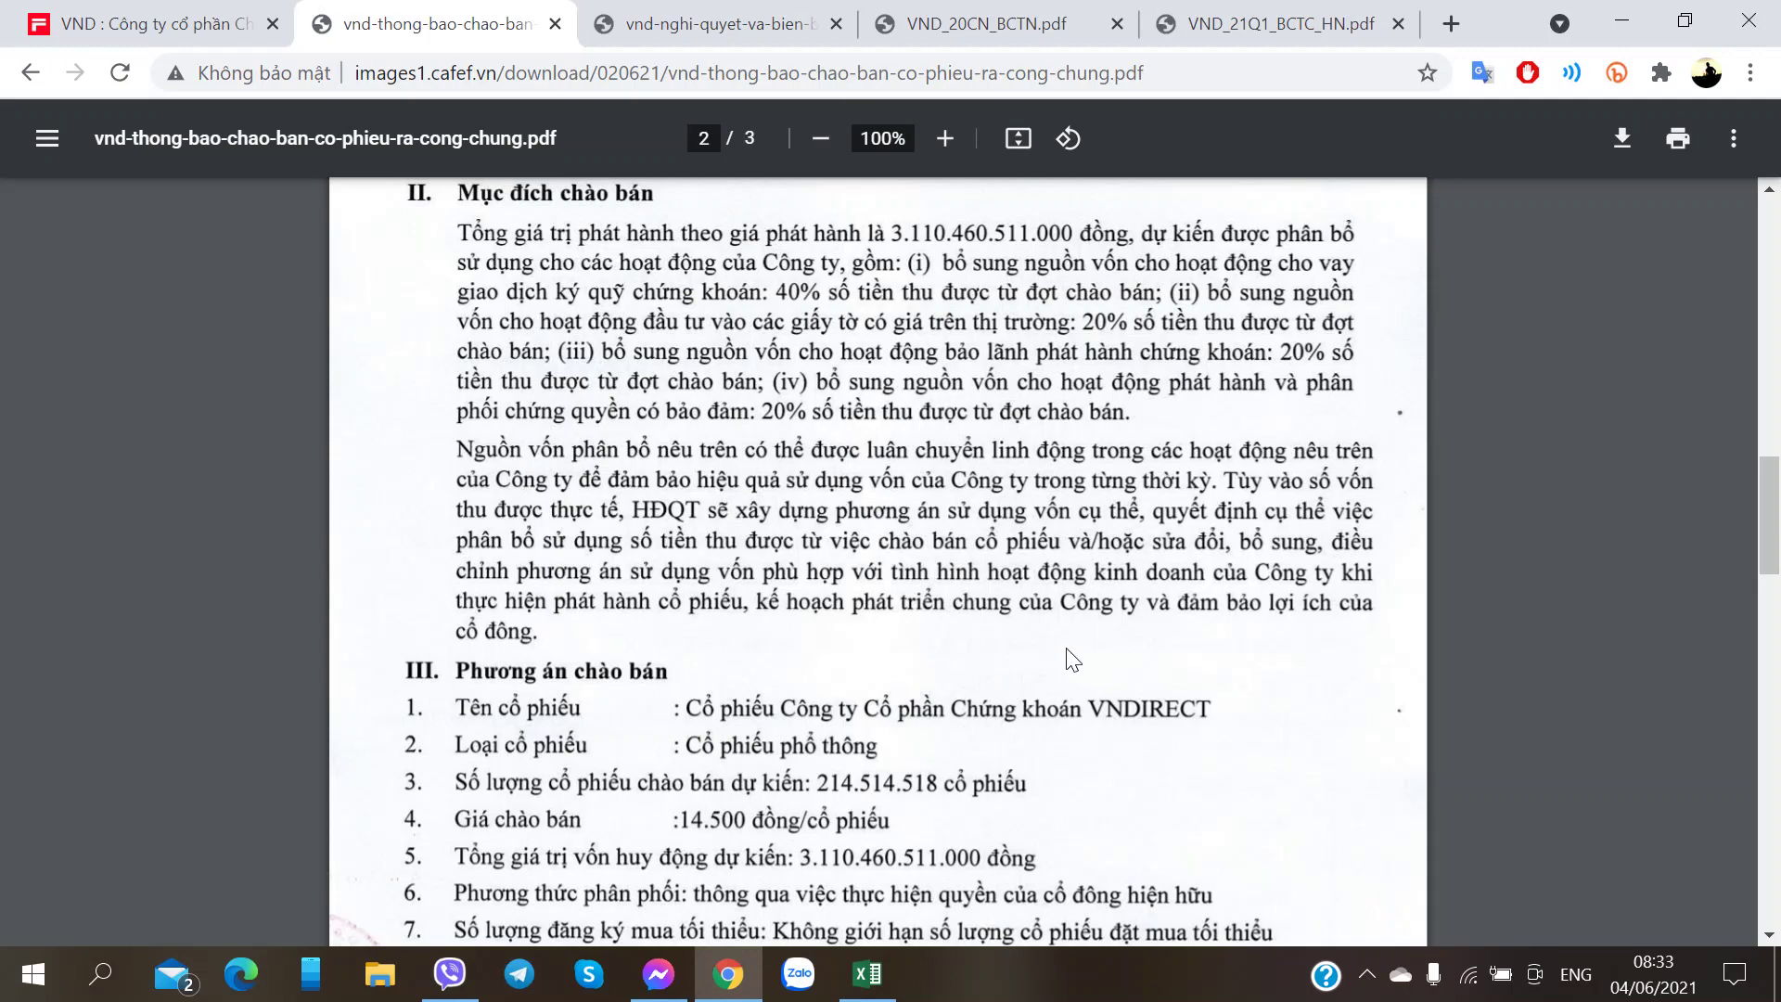
{"action": "left_click", "coordinate": [867, 974]}
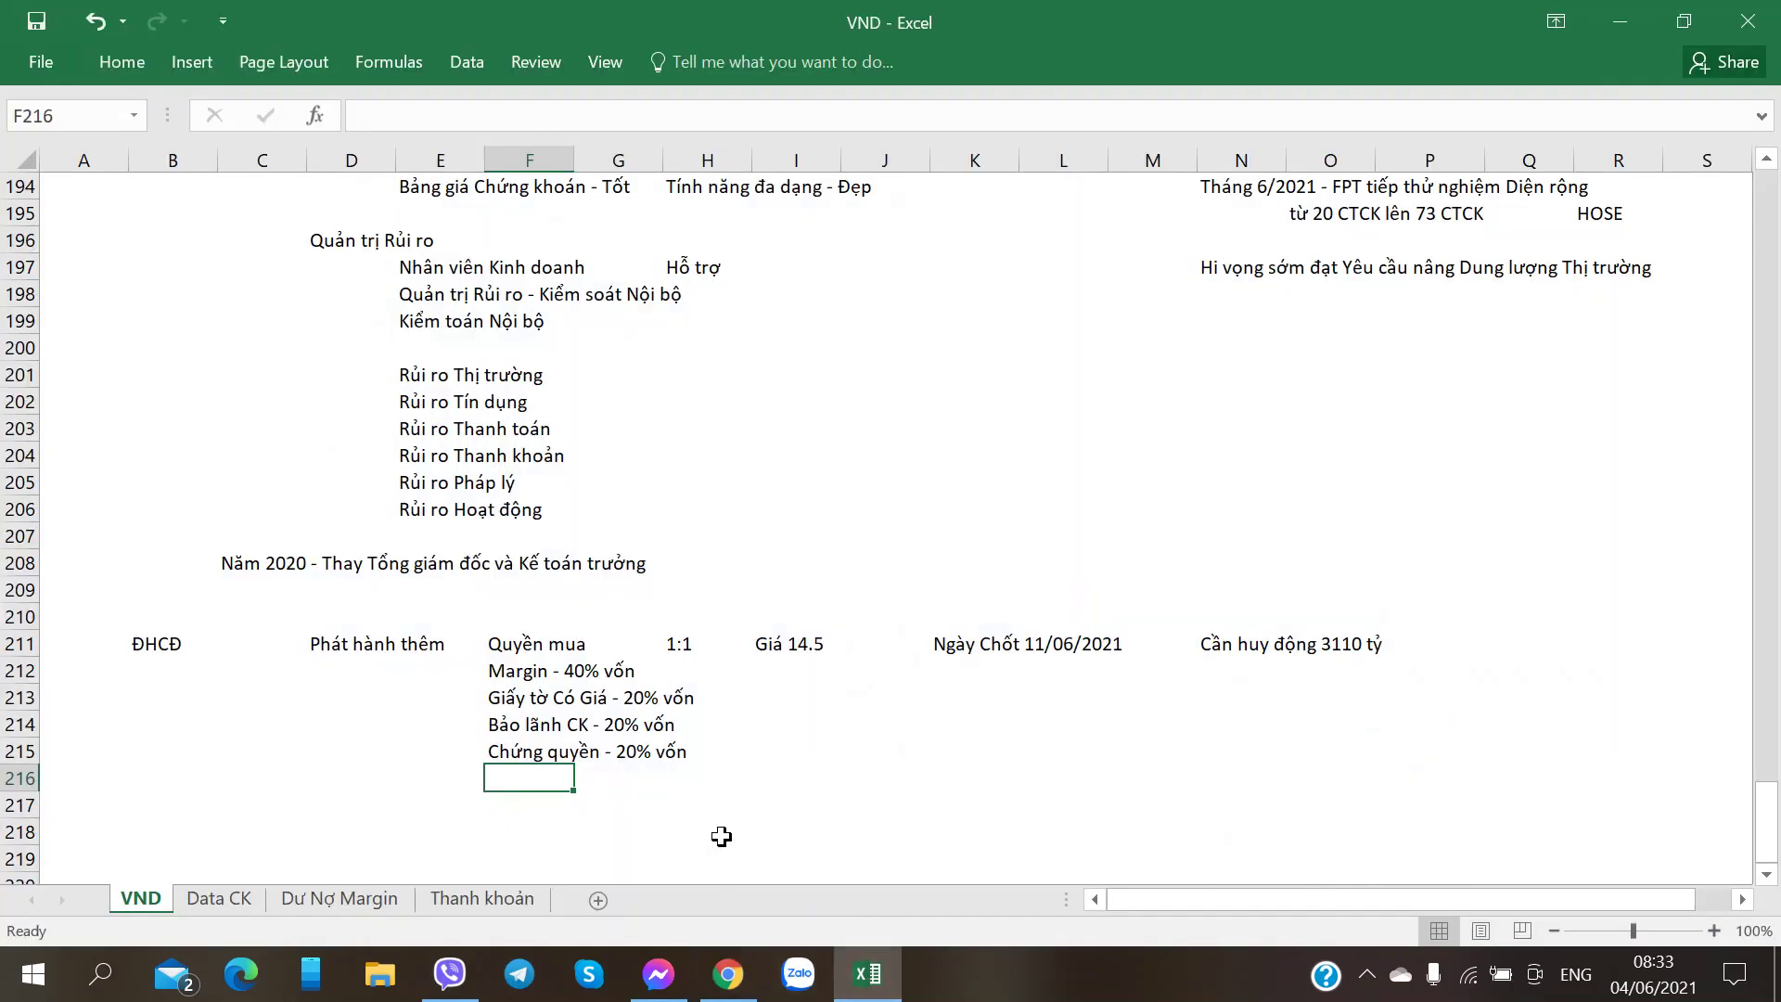
{"action": "key", "text": "alt+Tab"}
{"action": "key", "text": "alt+Tab"}
{"action": "left_click", "coordinate": [564, 677]}
{"action": "left_click", "coordinate": [519, 740]}
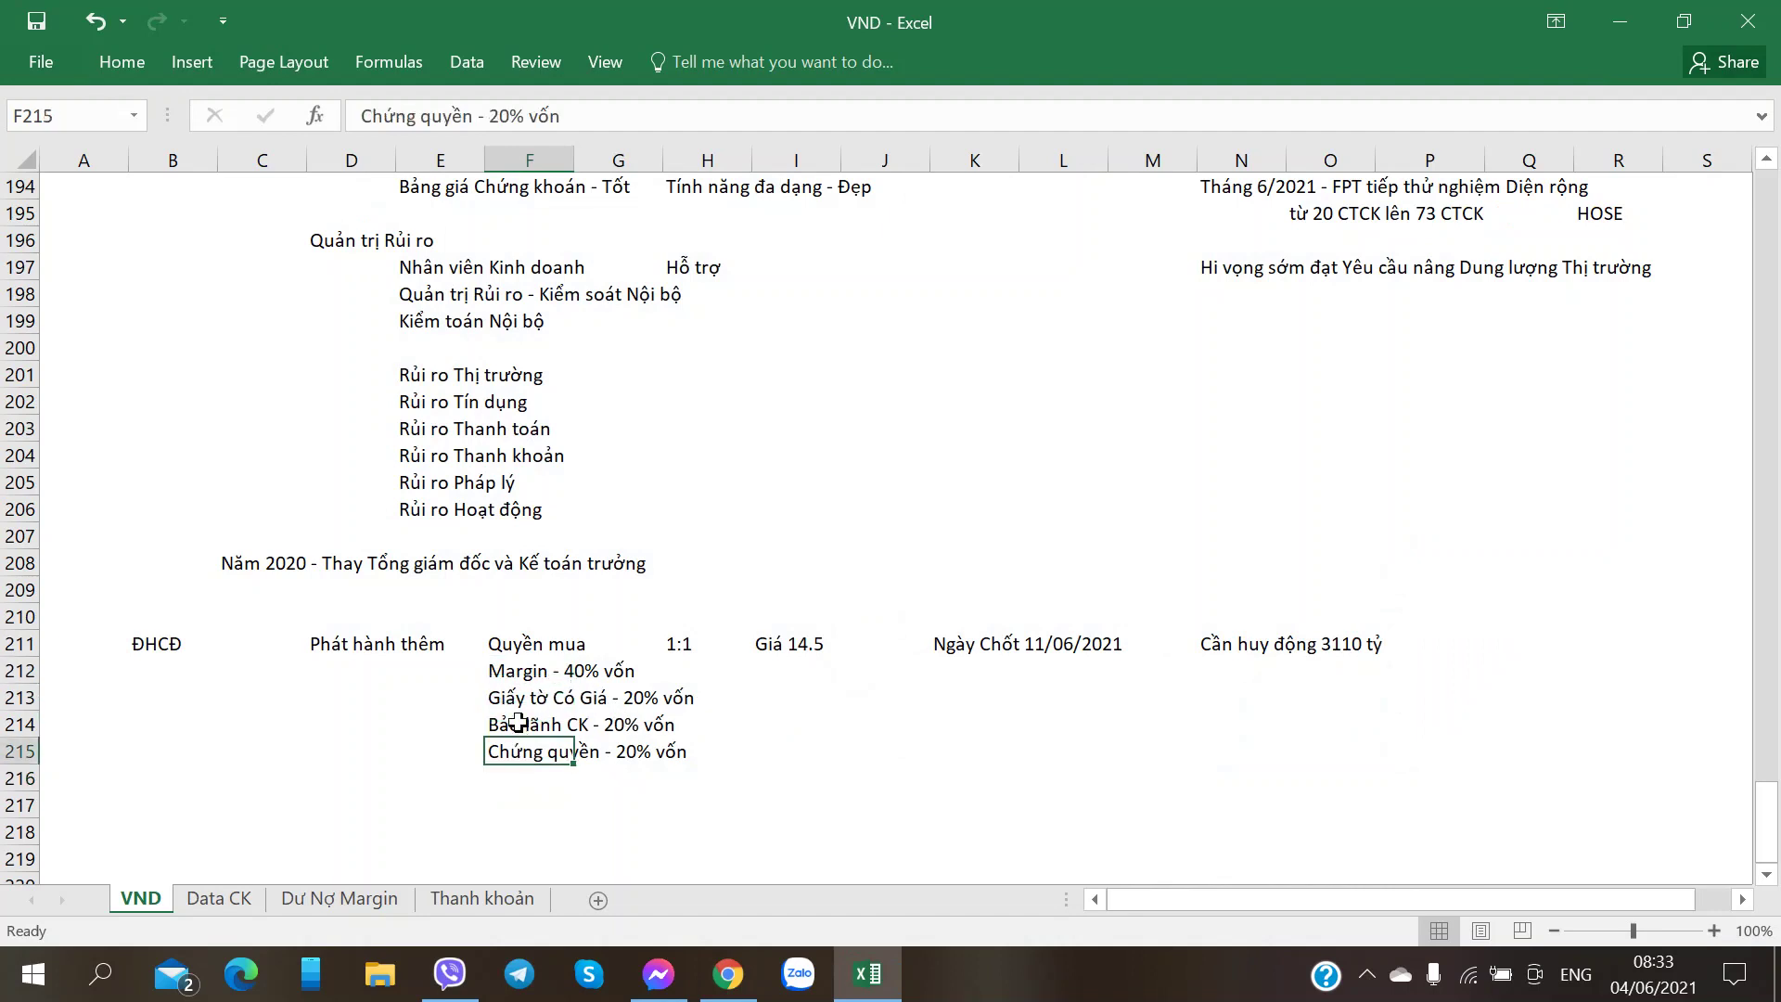
- Enter the note "Vốn chủ sẽ tăng mạnh" in cell J212, beside the capital allocation list
{"action": "left_click", "coordinate": [538, 698]}
{"action": "left_click", "coordinate": [565, 671]}
{"action": "left_click", "coordinate": [828, 678]}
{"action": "left_click", "coordinate": [920, 674]}
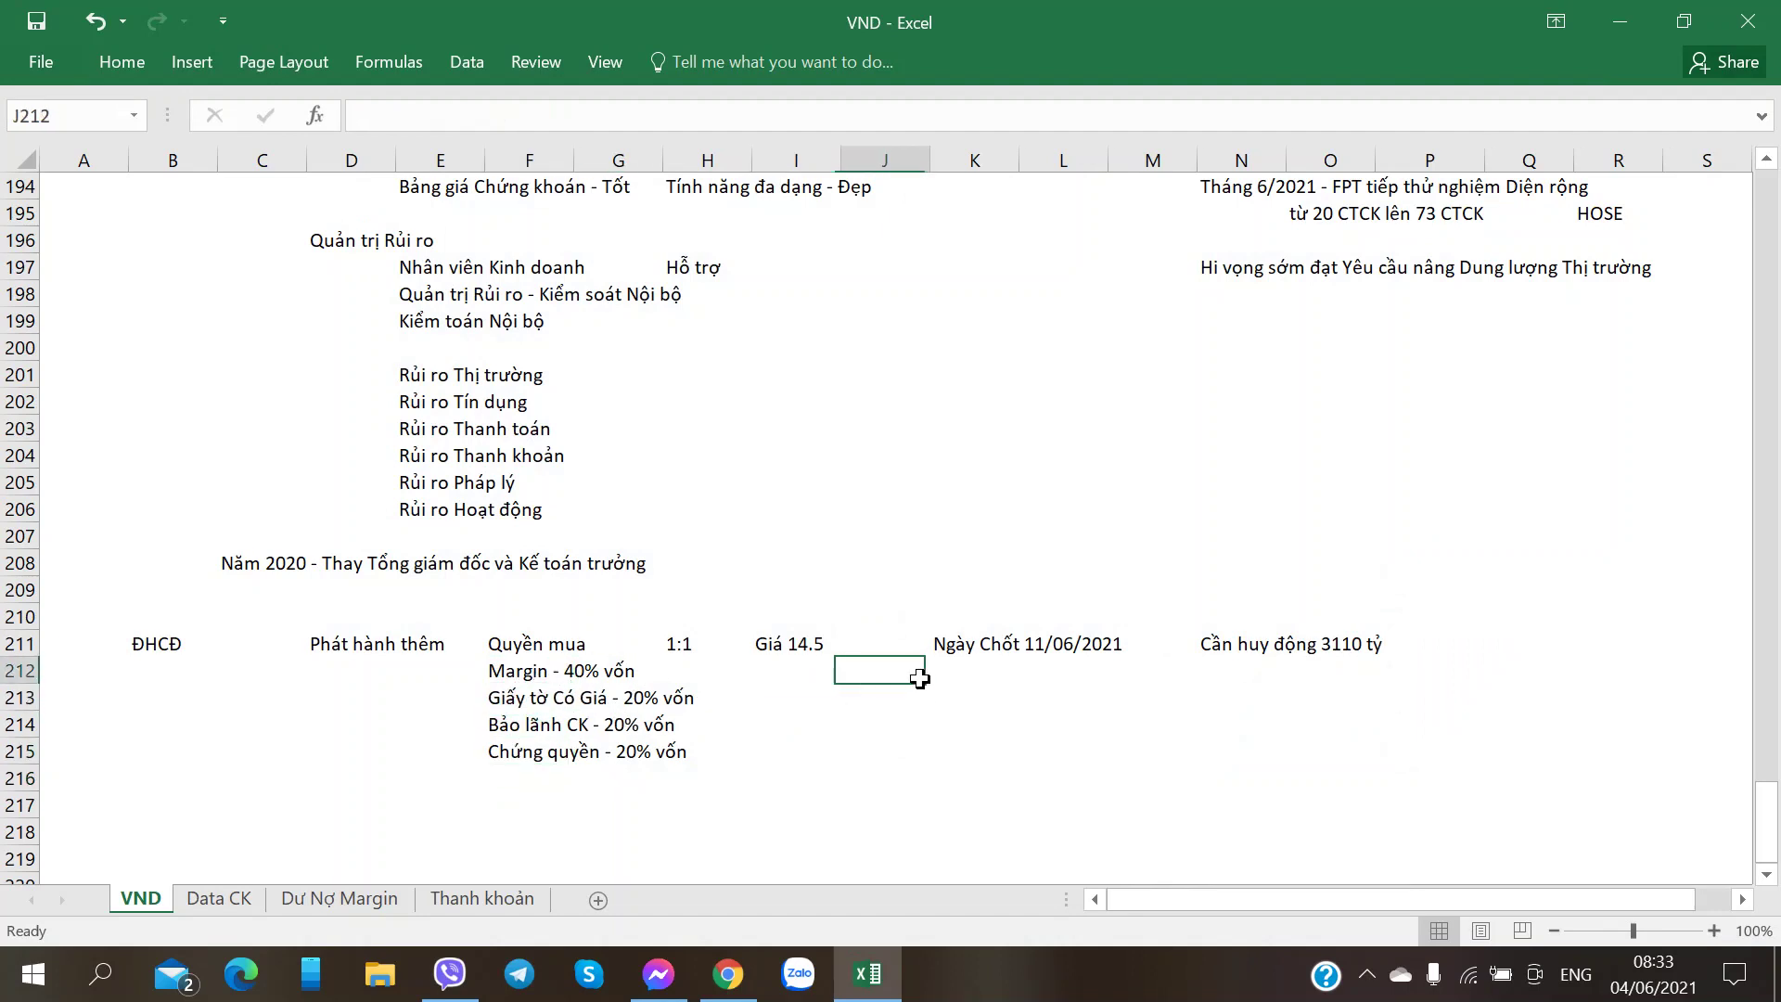
{"action": "type", "text": "vô"}
{"action": "key", "text": "BackSpace"}
{"action": "key", "text": "BackSpace"}
{"action": "type", "text": "Vốn chr"}
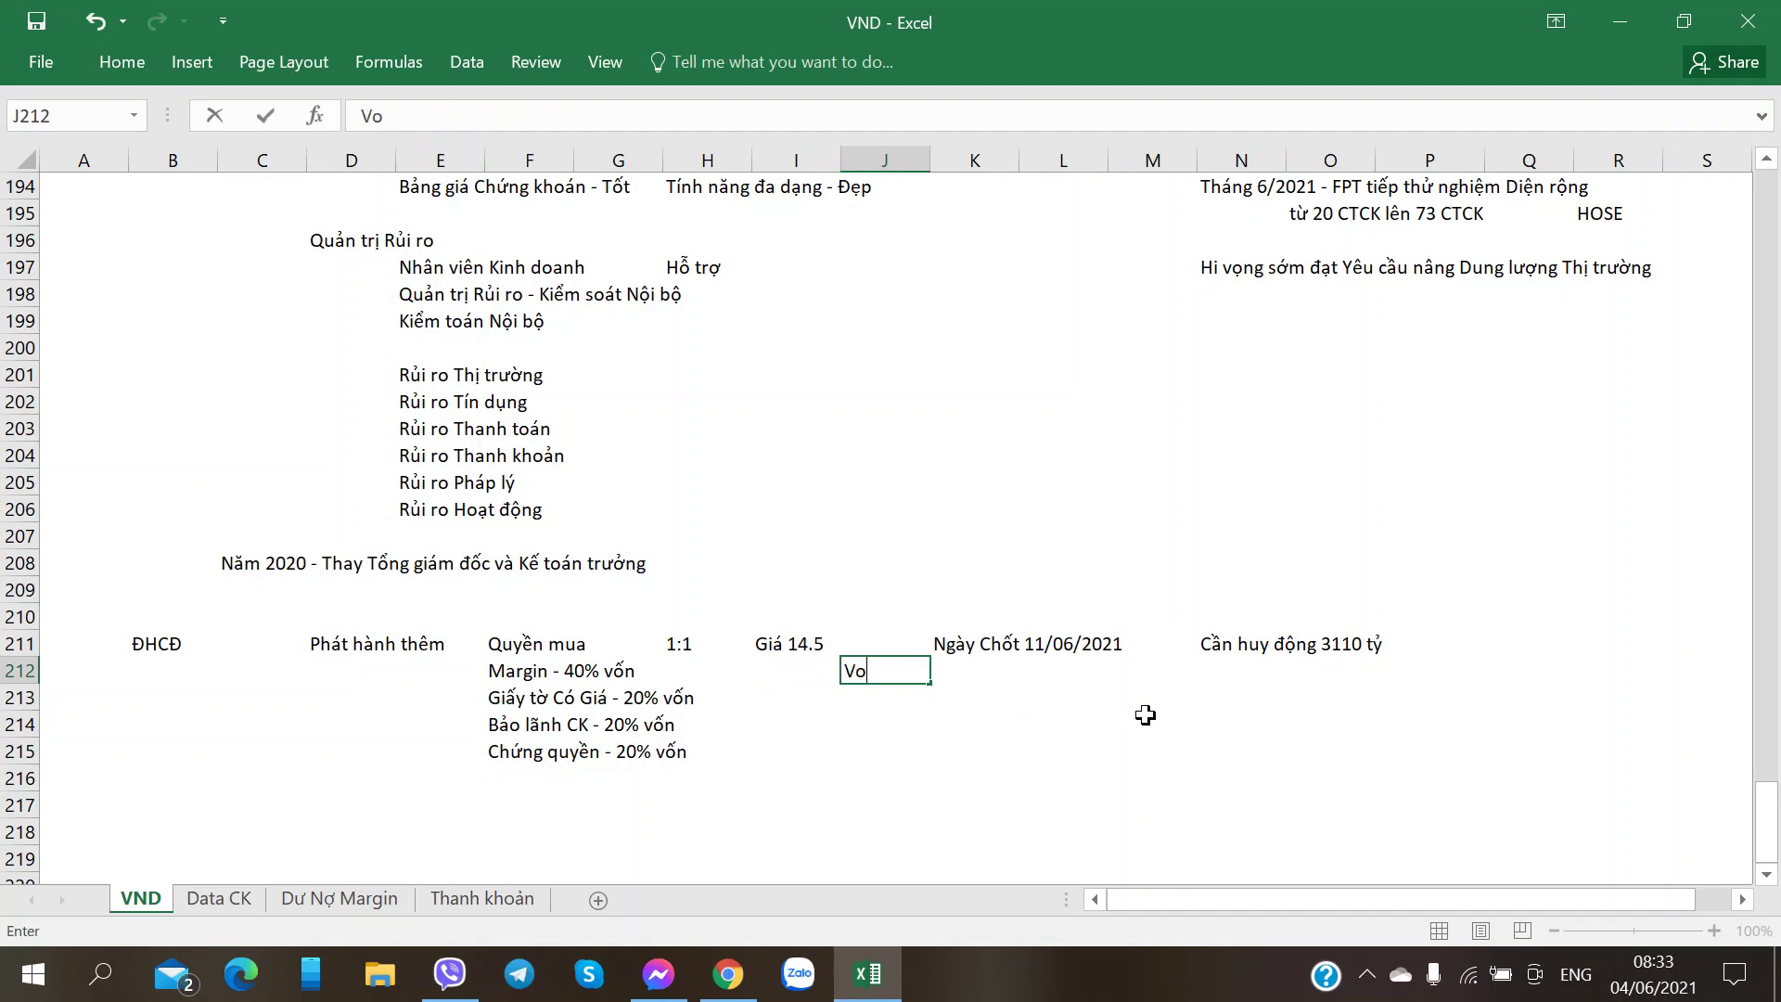
{"action": "type", "text": "u sẽ t"}
{"action": "type", "text": "ăng mạnh"}
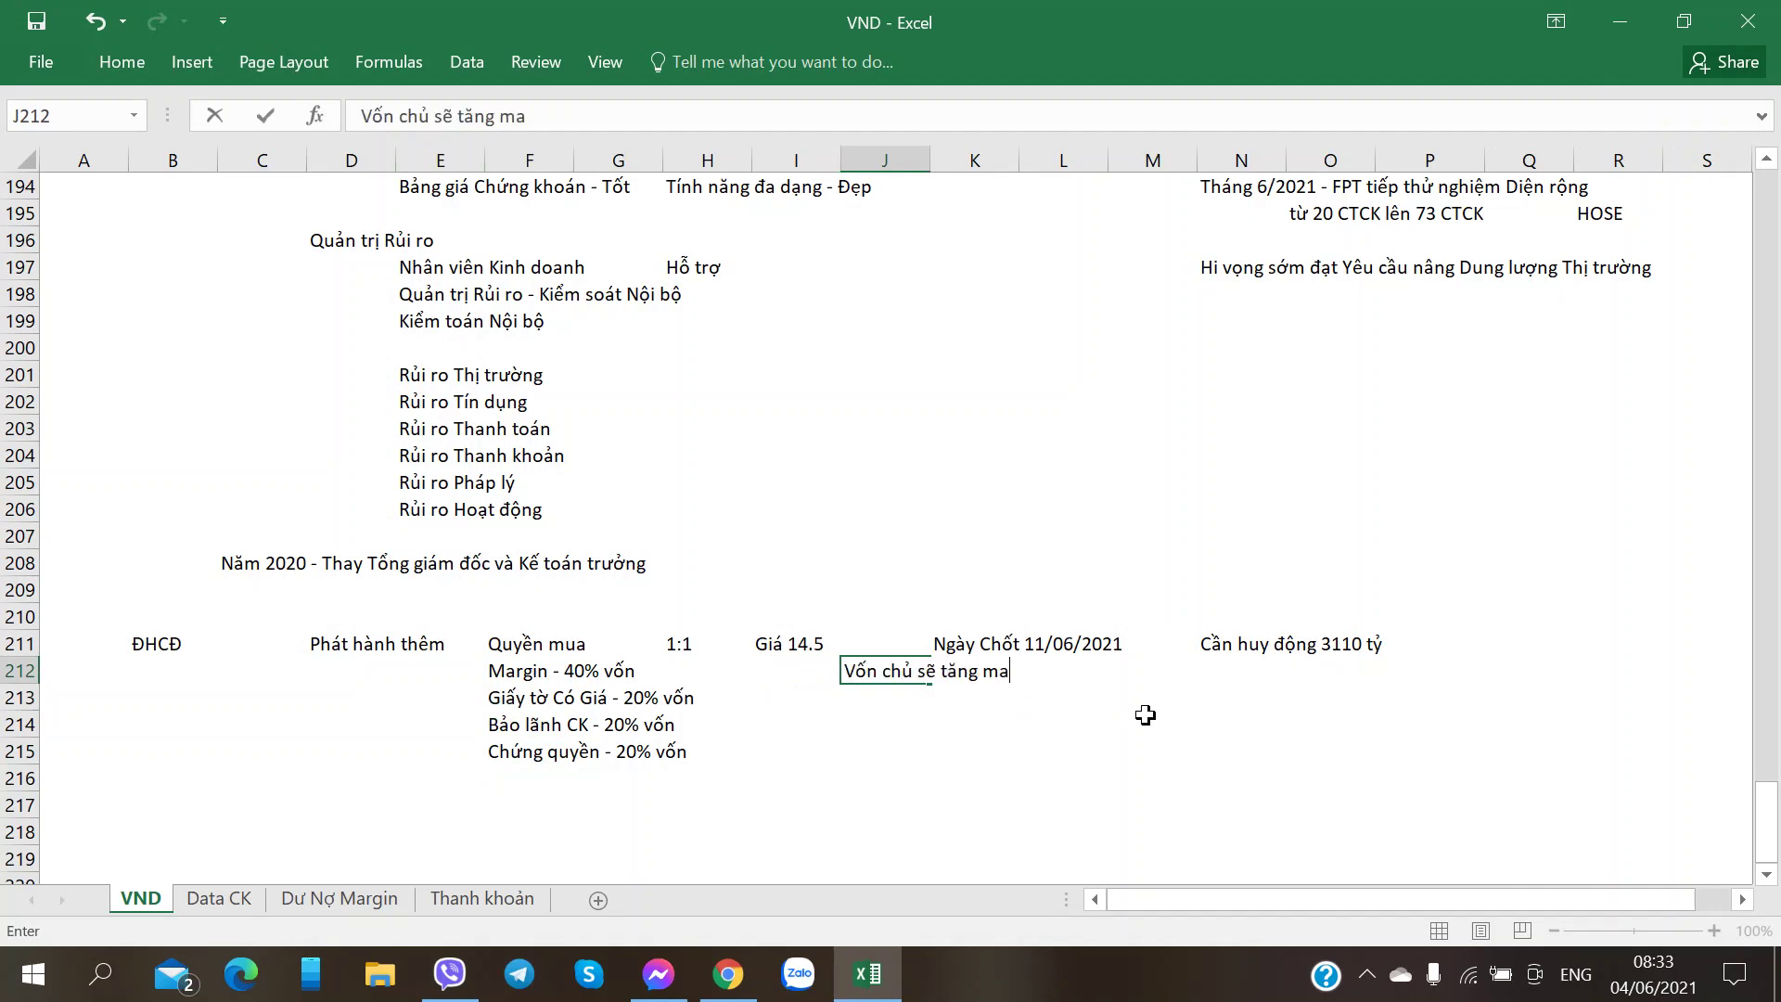
{"action": "key", "text": "Tab"}
- Enter "Margin Dư nợ - Gấp 2 vốn chủ" in cell K213
{"action": "key", "text": "Down"}
{"action": "key", "text": "Right"}
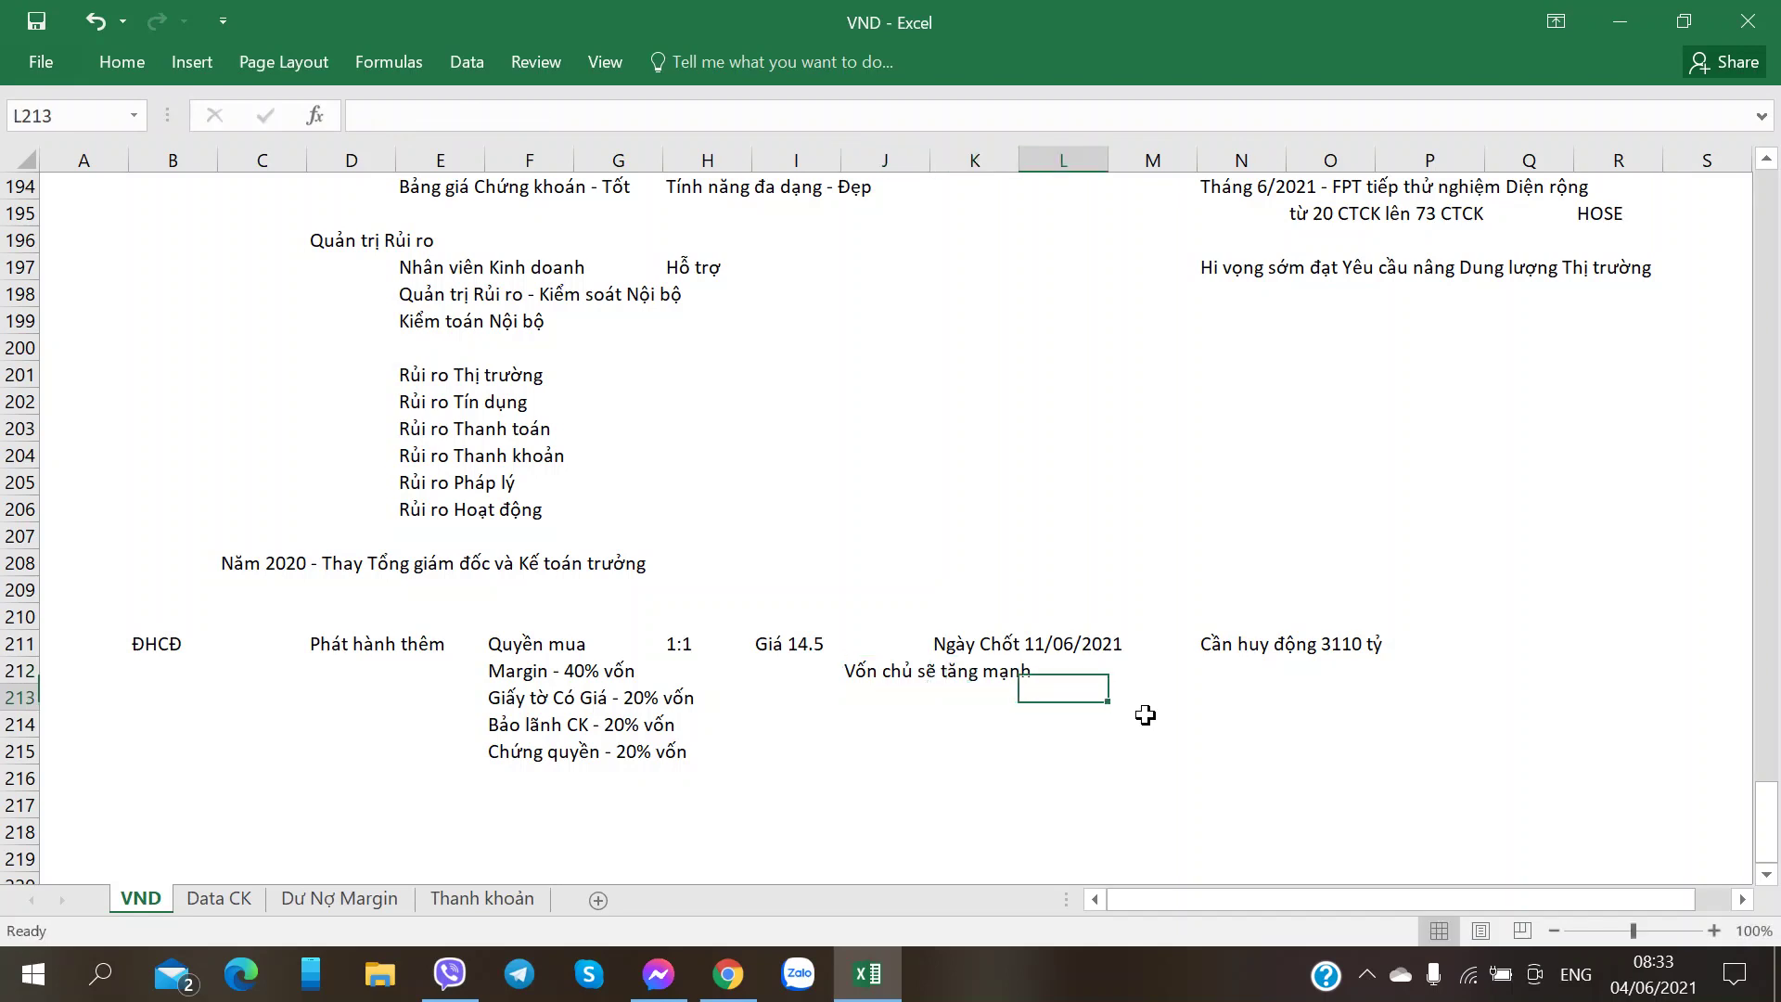
{"action": "key", "text": "Left"}
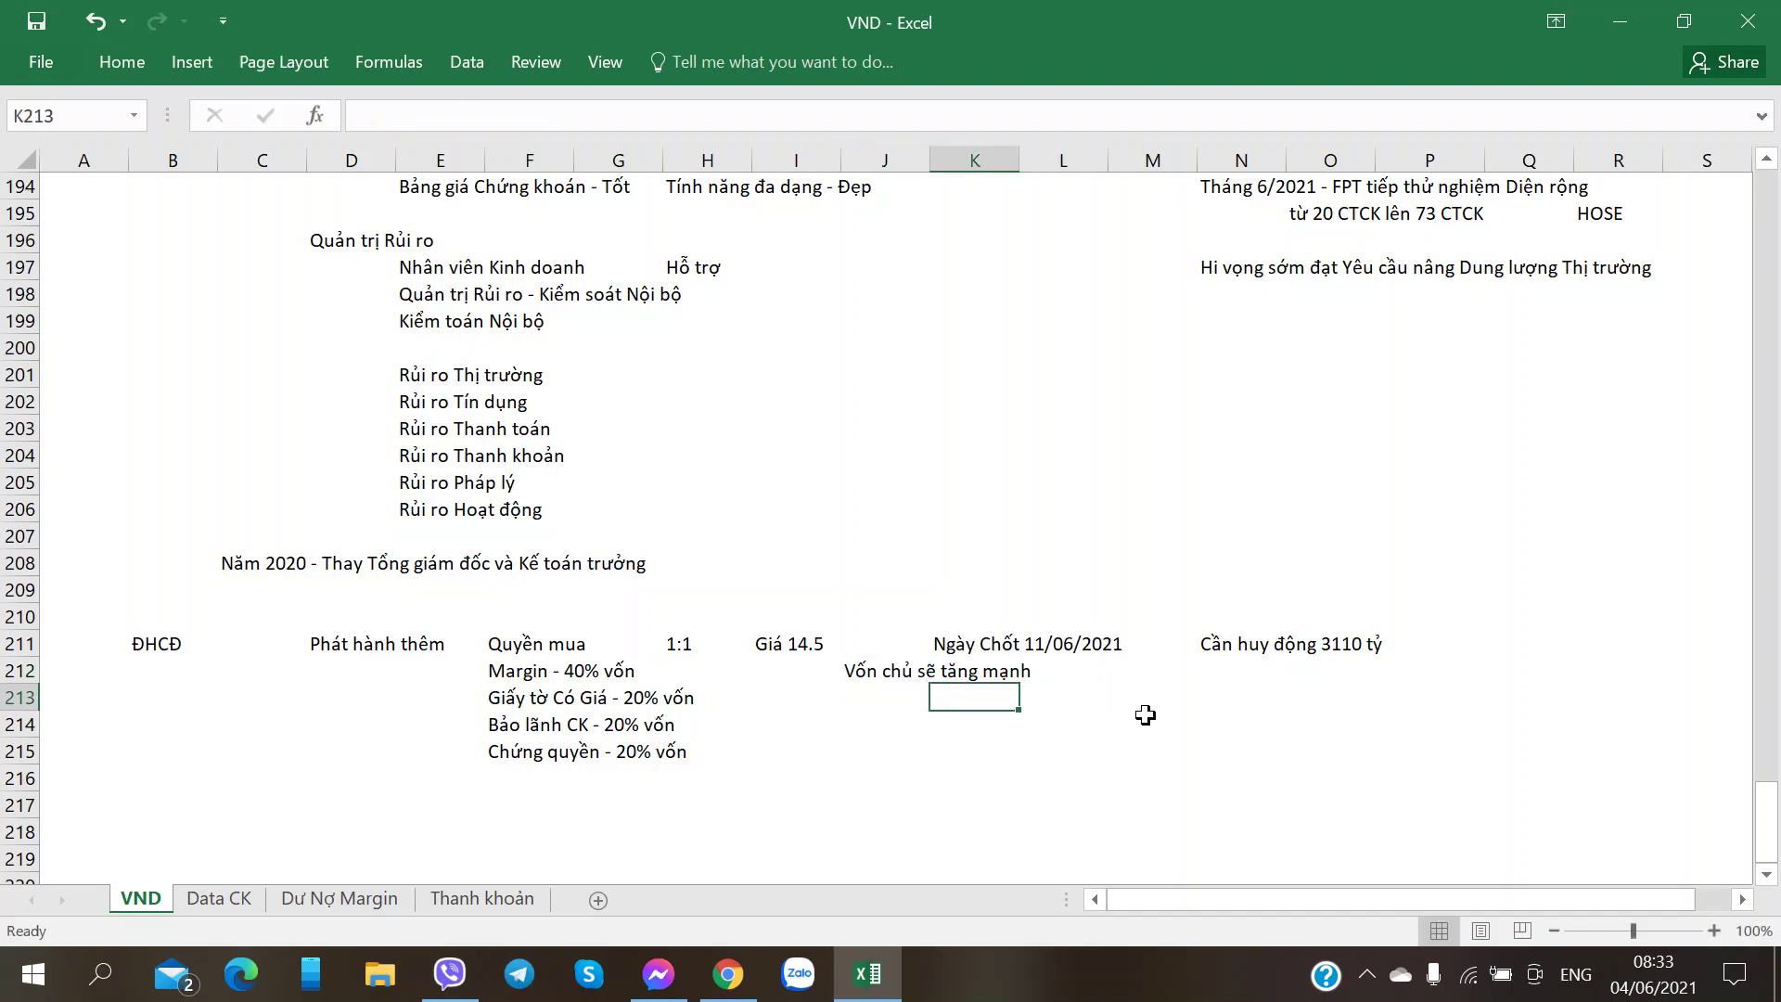
{"action": "type", "text": "Margin "}
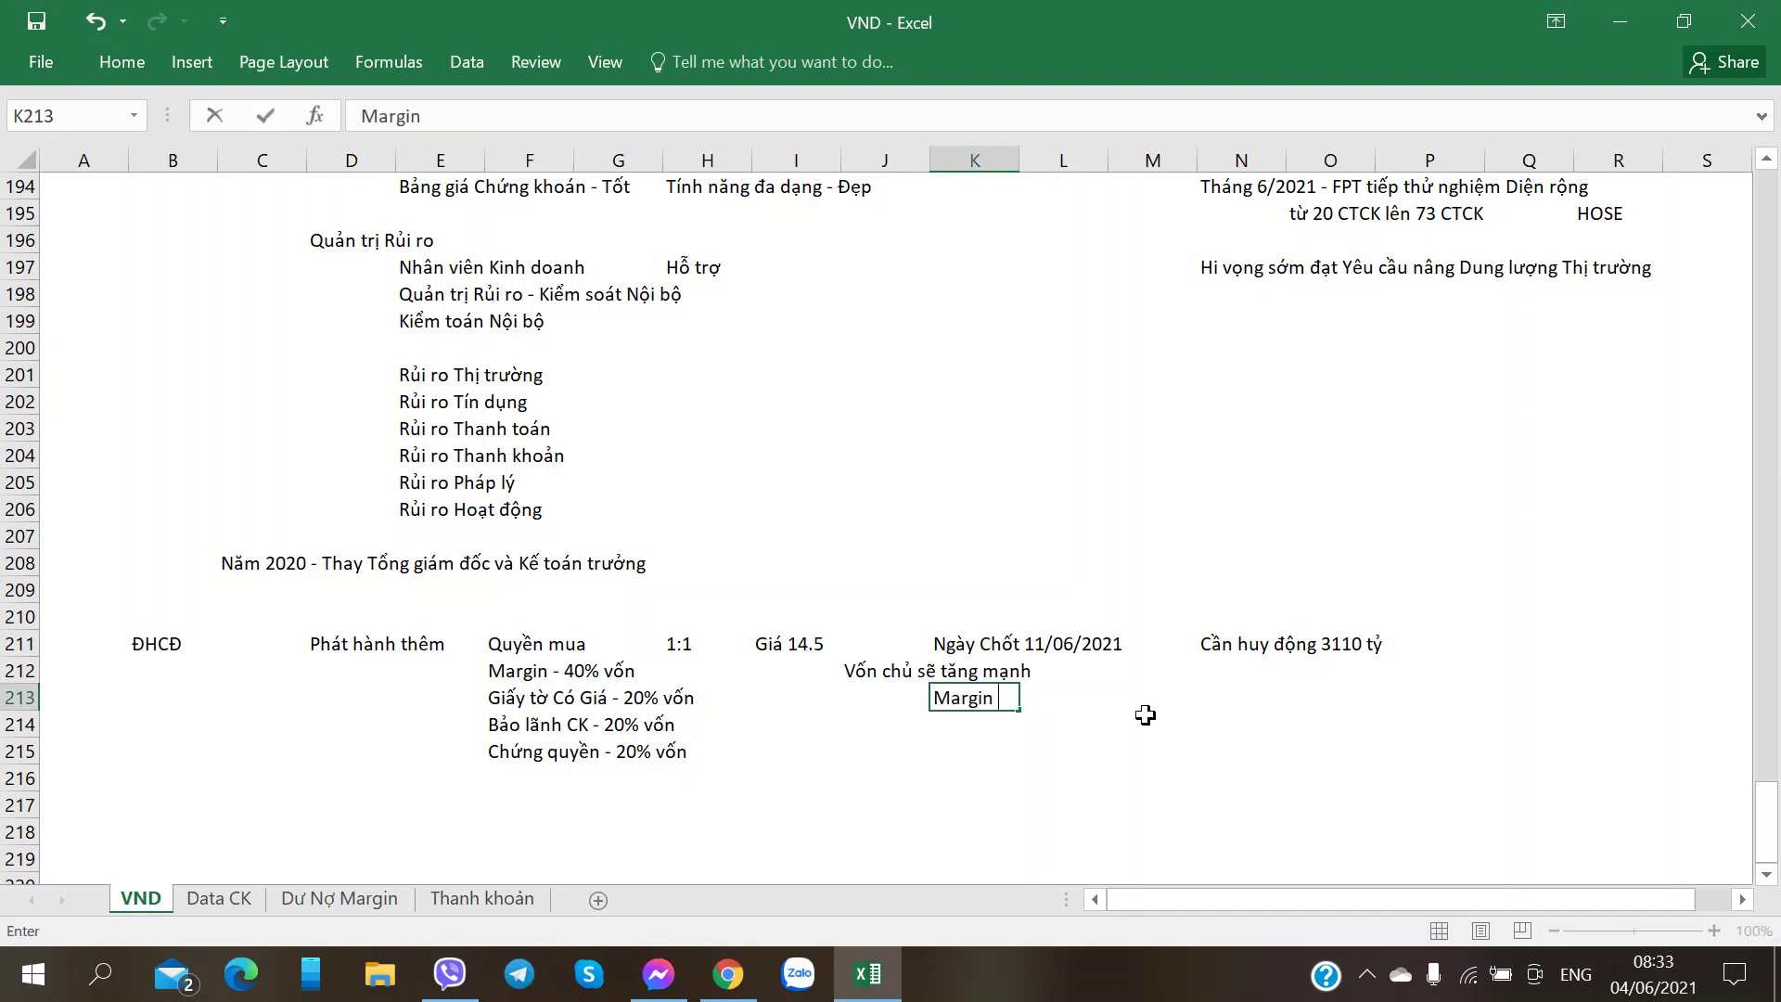
{"action": "type", "text": "Dư nợ - Gấp 2 vốn chủ"}
{"action": "key", "text": "Return"}
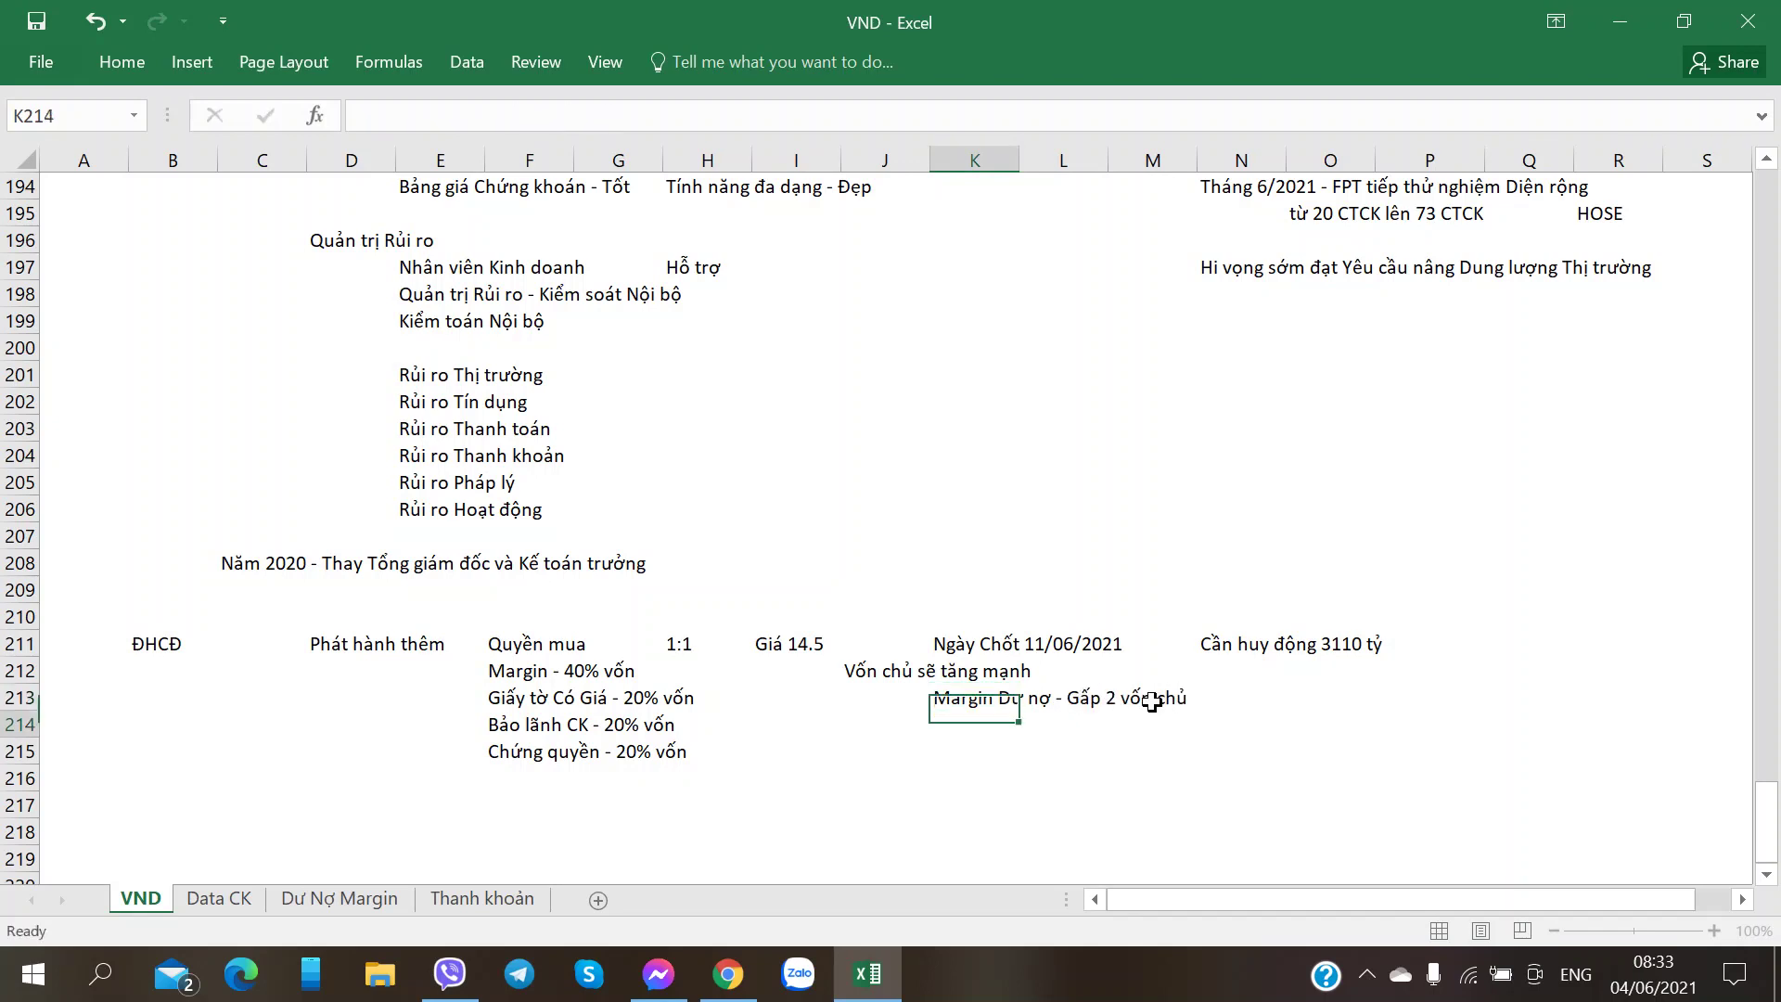
- Enter "Quy định" in cell O213, beside the margin debt note
{"action": "key", "text": "Right"}
{"action": "key", "text": "Right"}
{"action": "key", "text": "Right"}
{"action": "key", "text": "Up"}
{"action": "key", "text": "Right"}
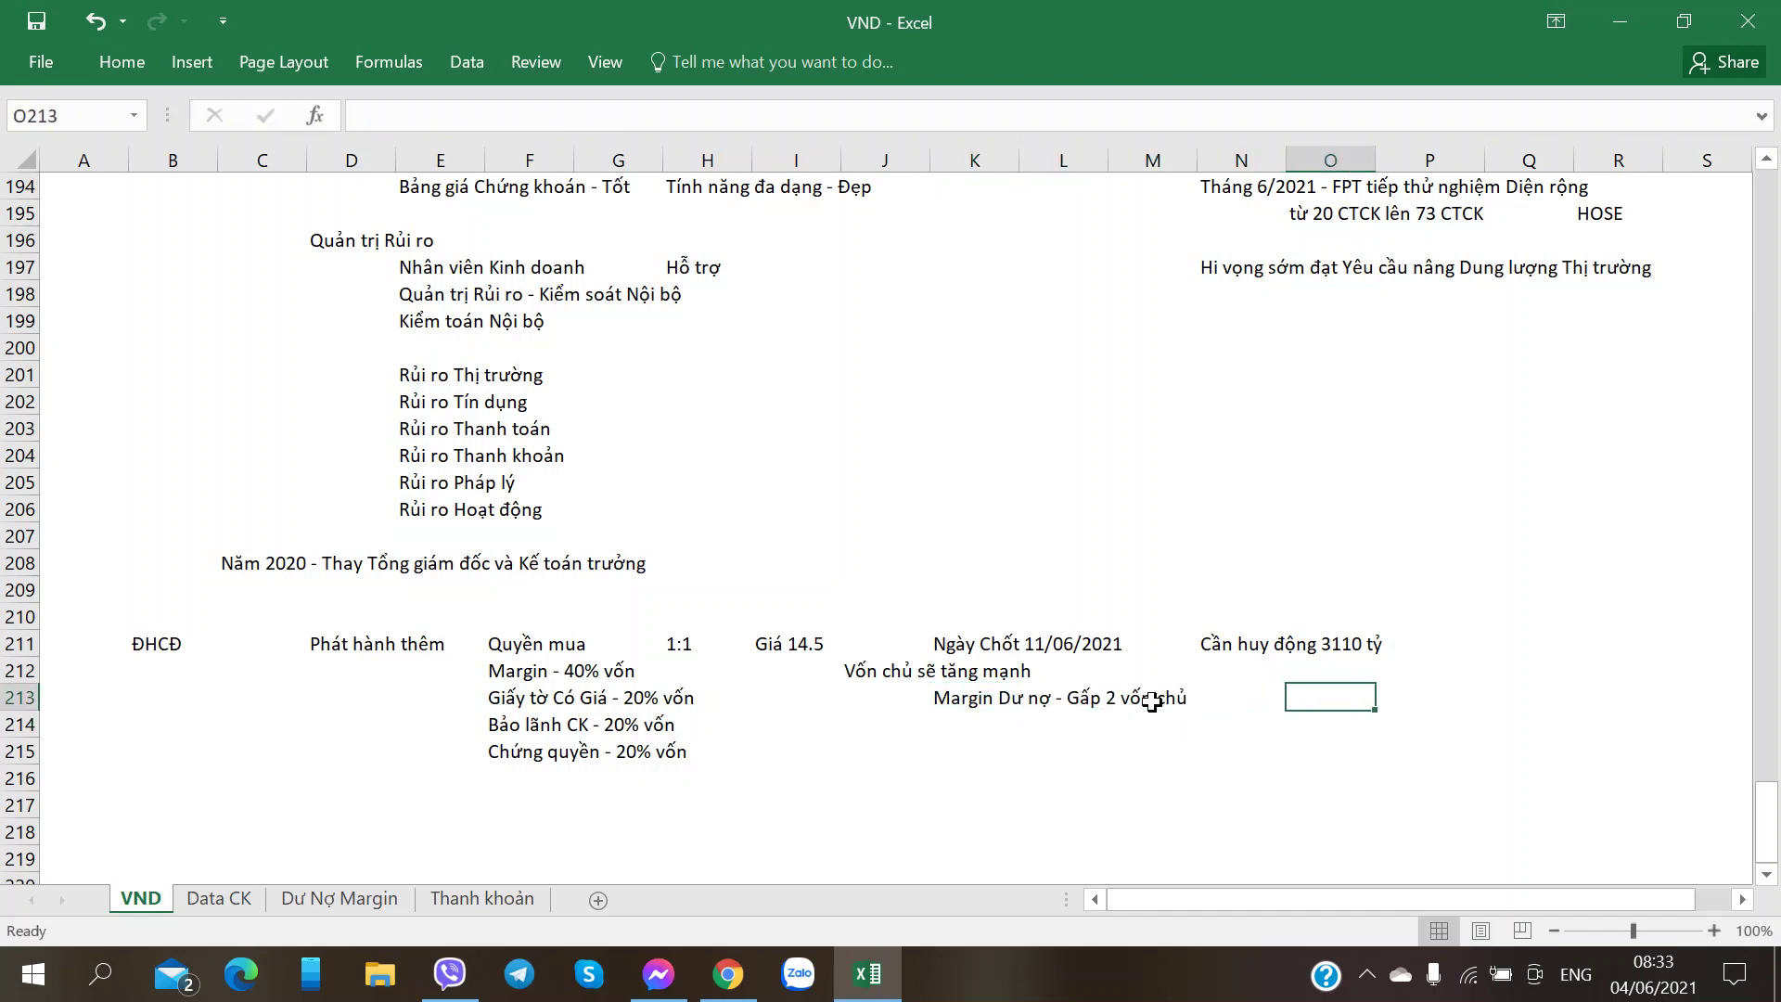
{"action": "type", "text": "Quy định"}
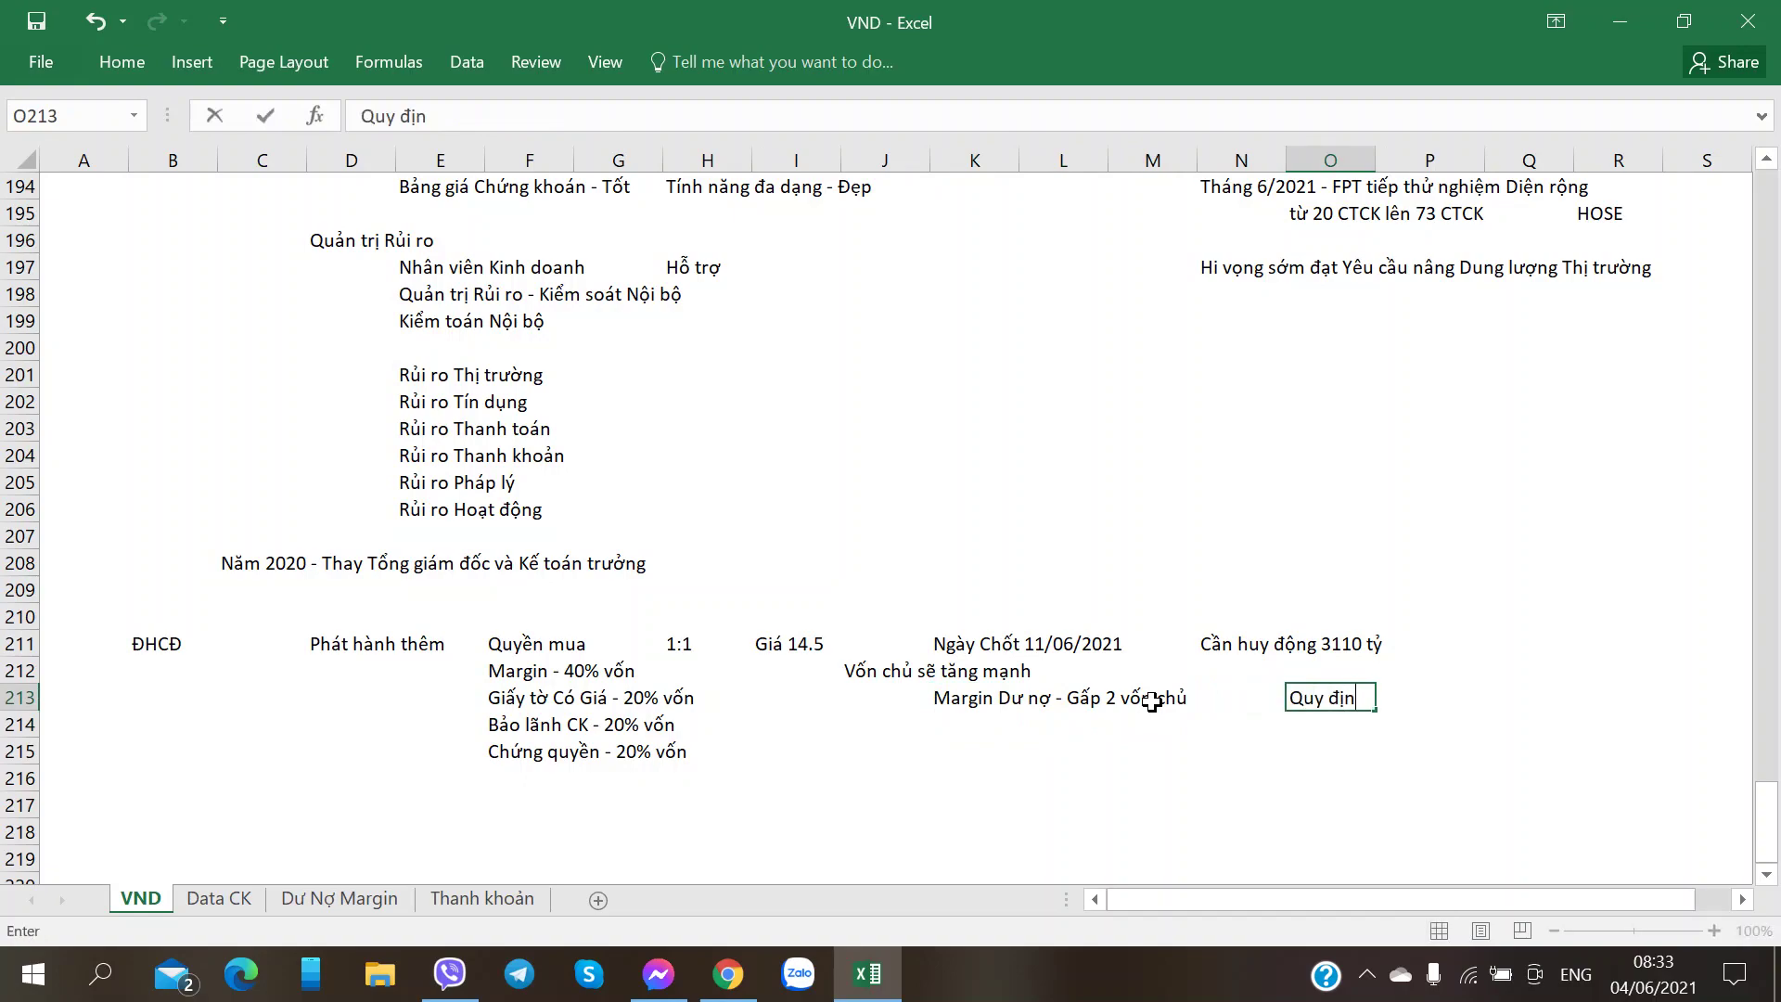
{"action": "key", "text": "Return"}
{"action": "key", "text": "Left"}
- Compare the margin notes in row 213 with the use of proceeds in section II of the offering notice PDF
{"action": "key", "text": "alt+Tab"}
{"action": "key", "text": "alt+Tab"}
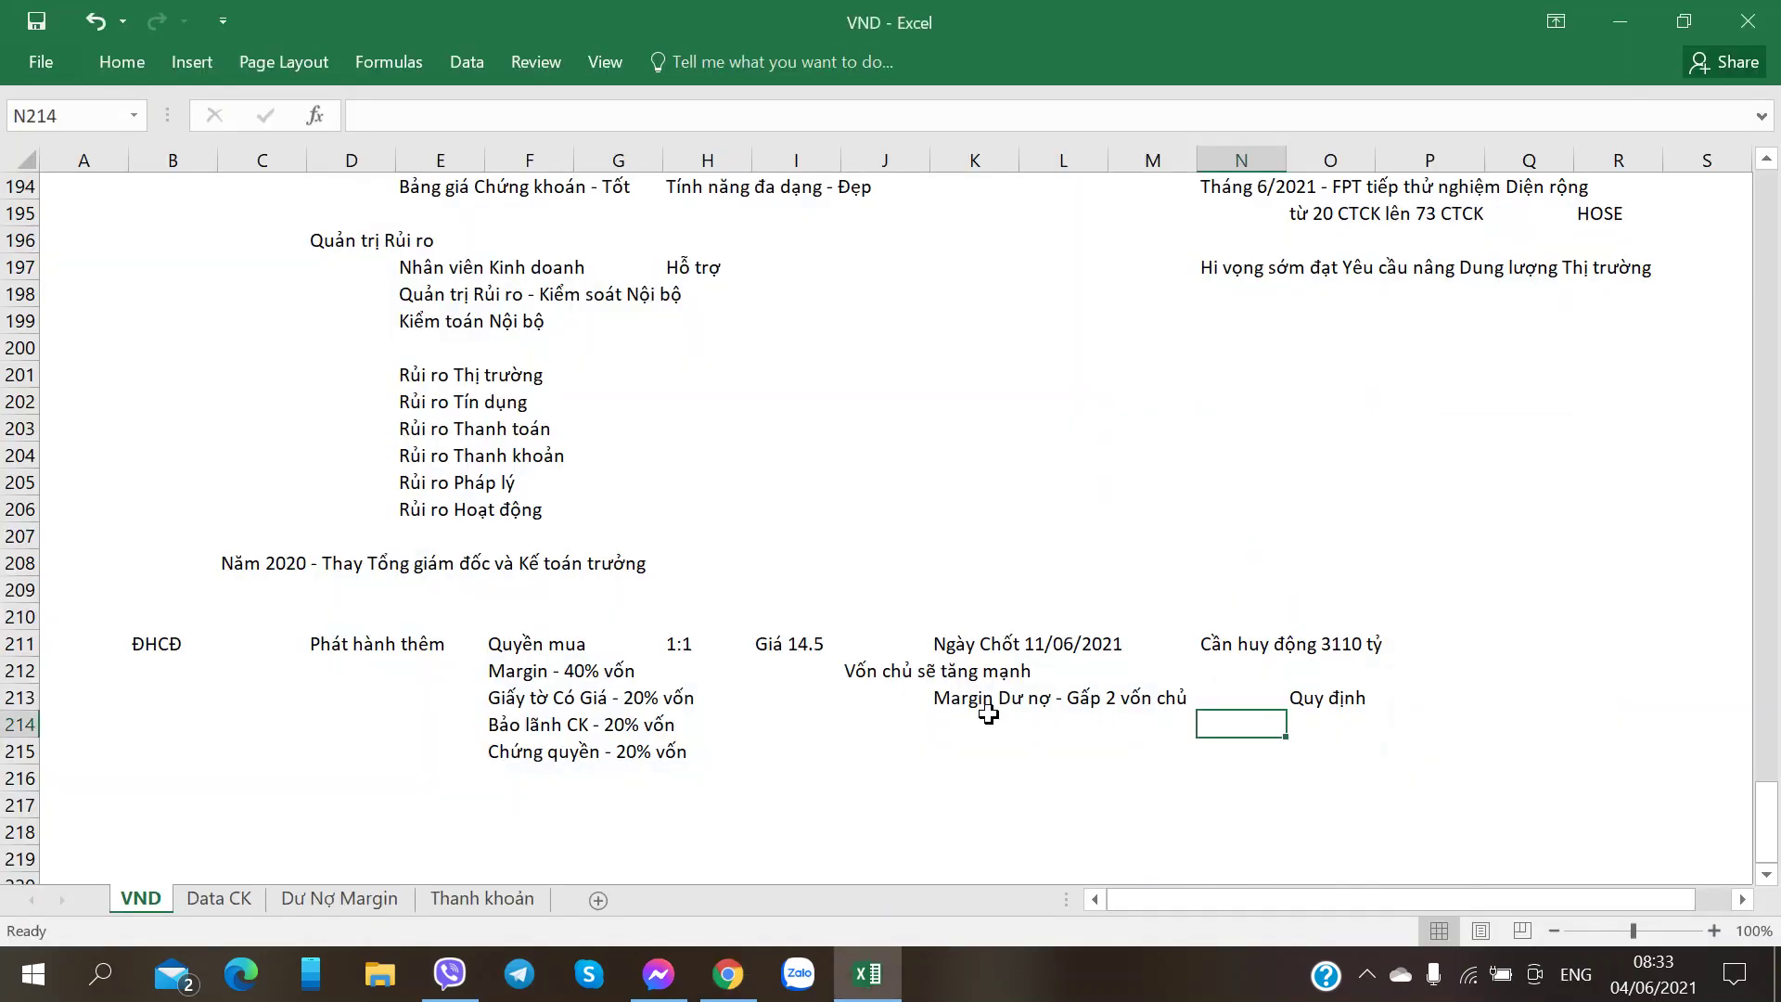
{"action": "left_click", "coordinate": [937, 721]}
{"action": "key", "text": "alt+Tab"}
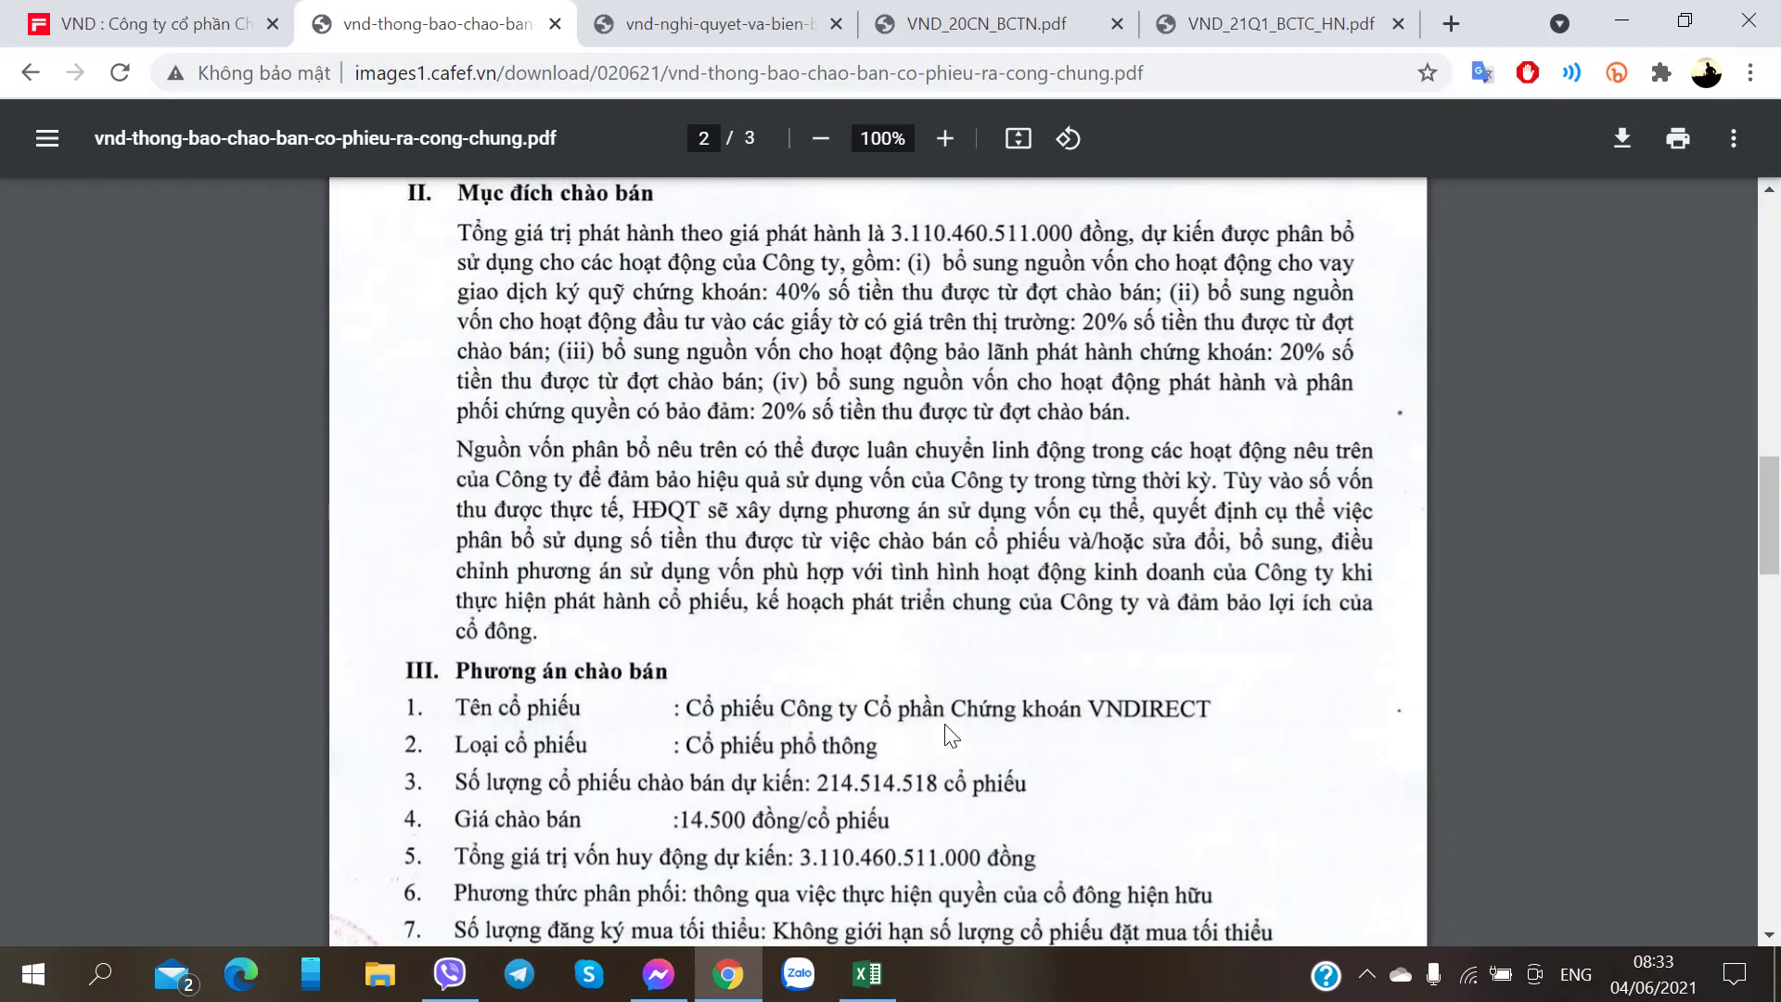
{"action": "key", "text": "alt+Tab"}
{"action": "left_click", "coordinate": [1067, 698]}
{"action": "left_click", "coordinate": [1076, 728]}
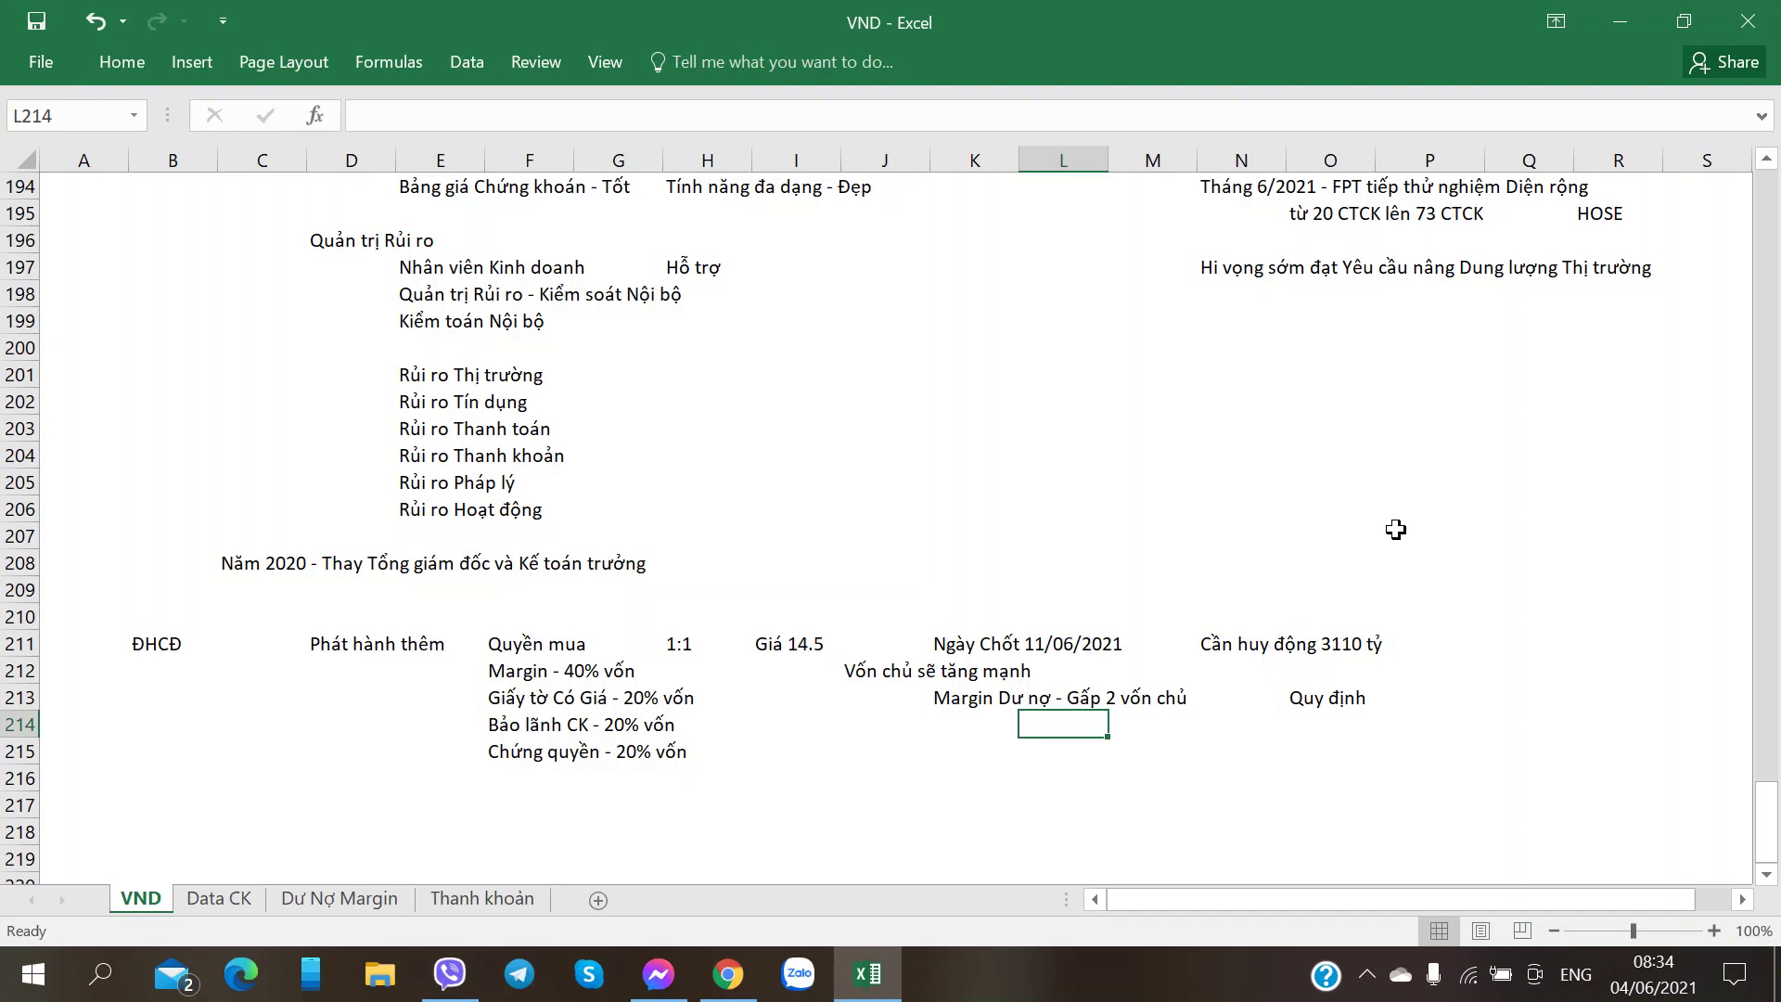
{"action": "key", "text": "alt+Tab"}
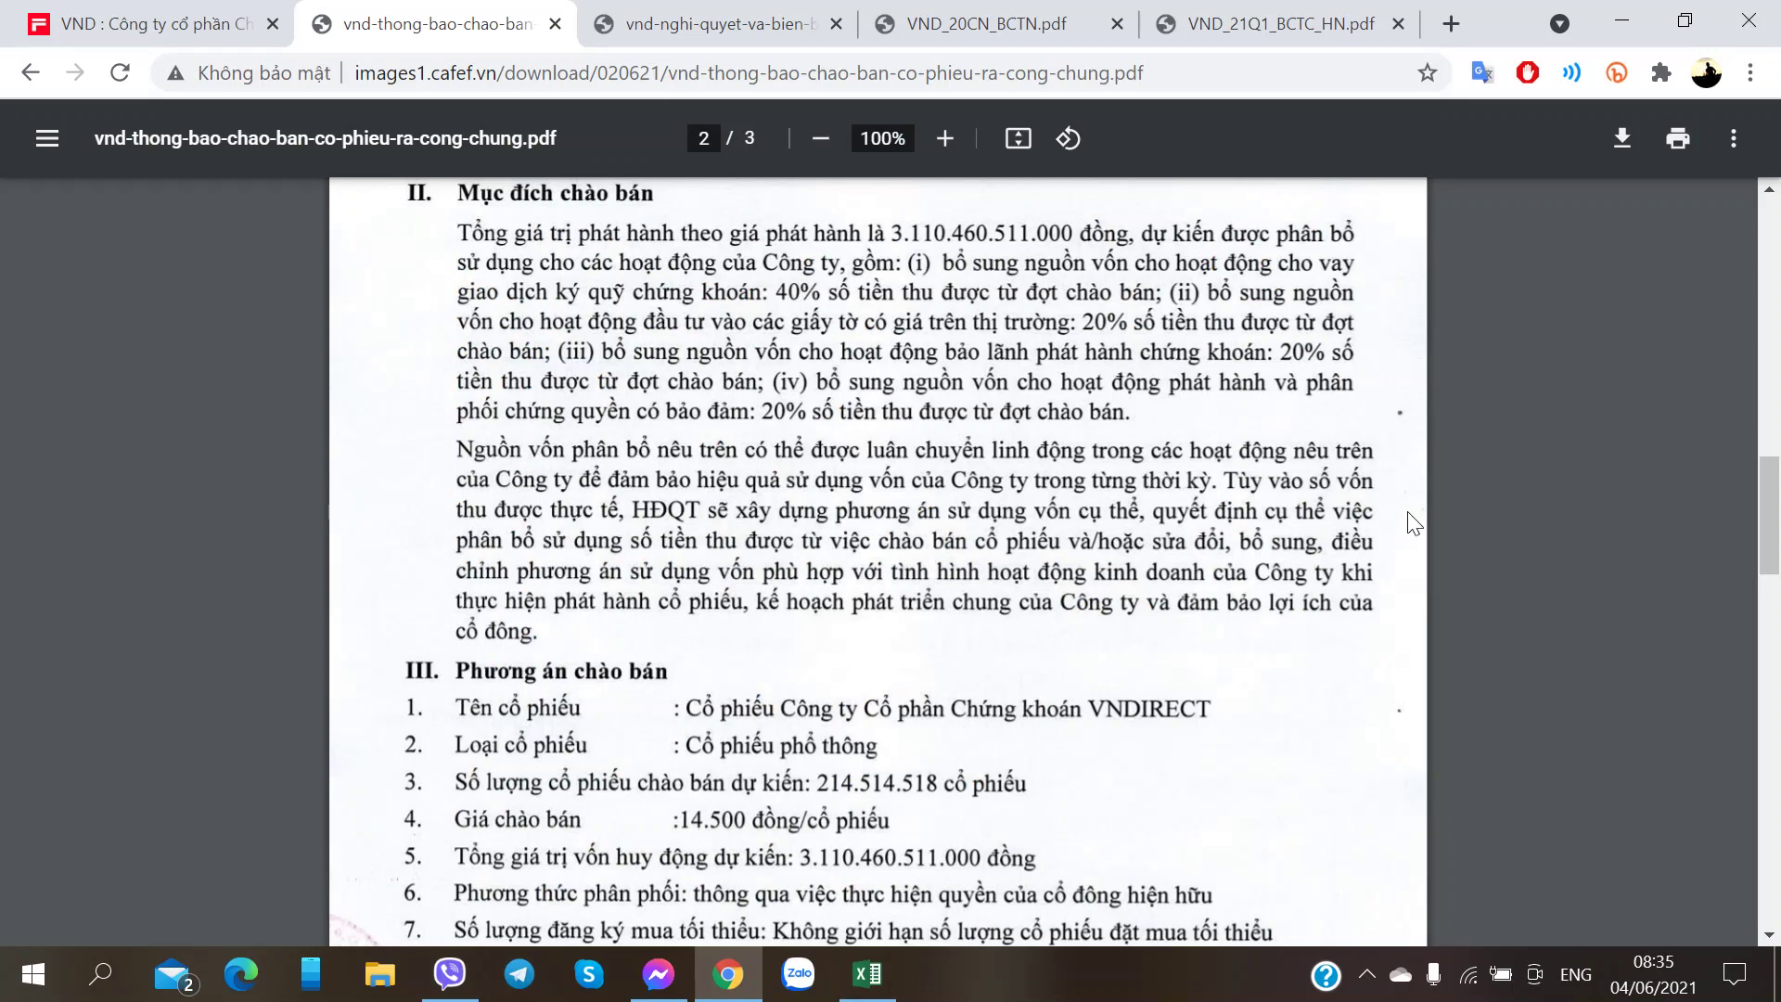
{"action": "key", "text": "alt+Tab"}
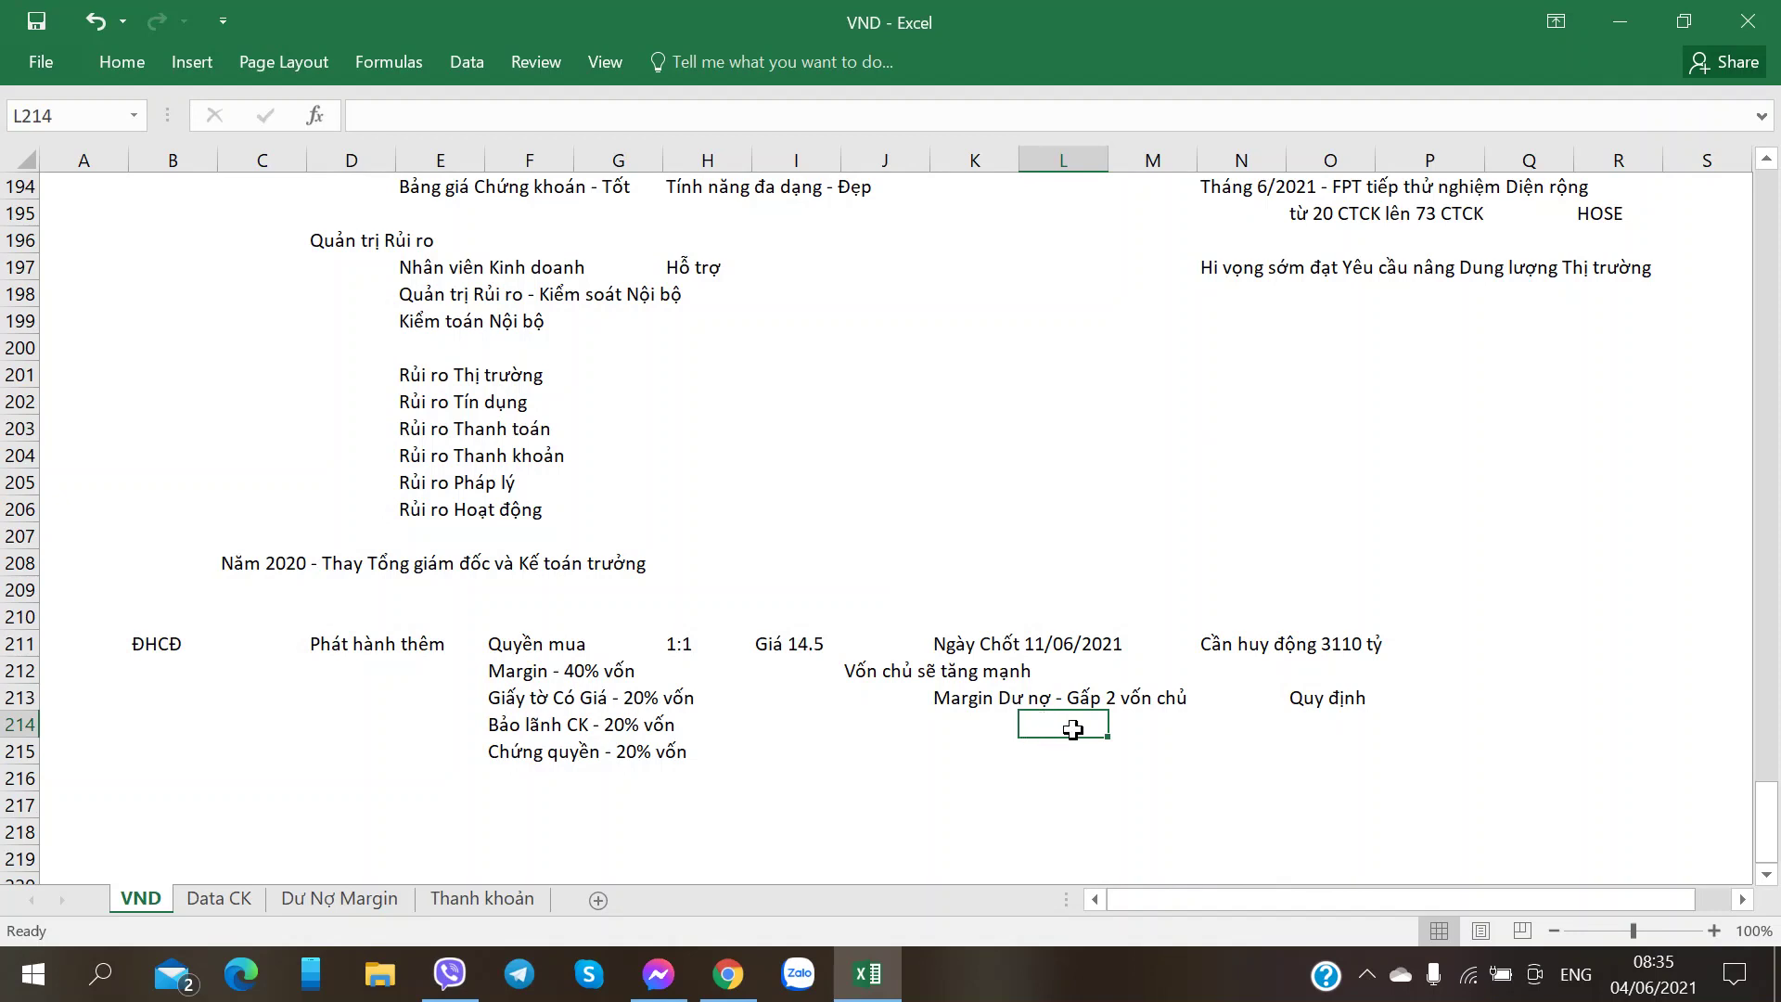
- Enter "Không quá 10% Vốn chủ cho 1 Mã CK" in cell L214, under the margin debt note
{"action": "left_click", "coordinate": [999, 701]}
{"action": "left_click", "coordinate": [1034, 747]}
{"action": "left_click", "coordinate": [1011, 696]}
{"action": "left_click", "coordinate": [1055, 705]}
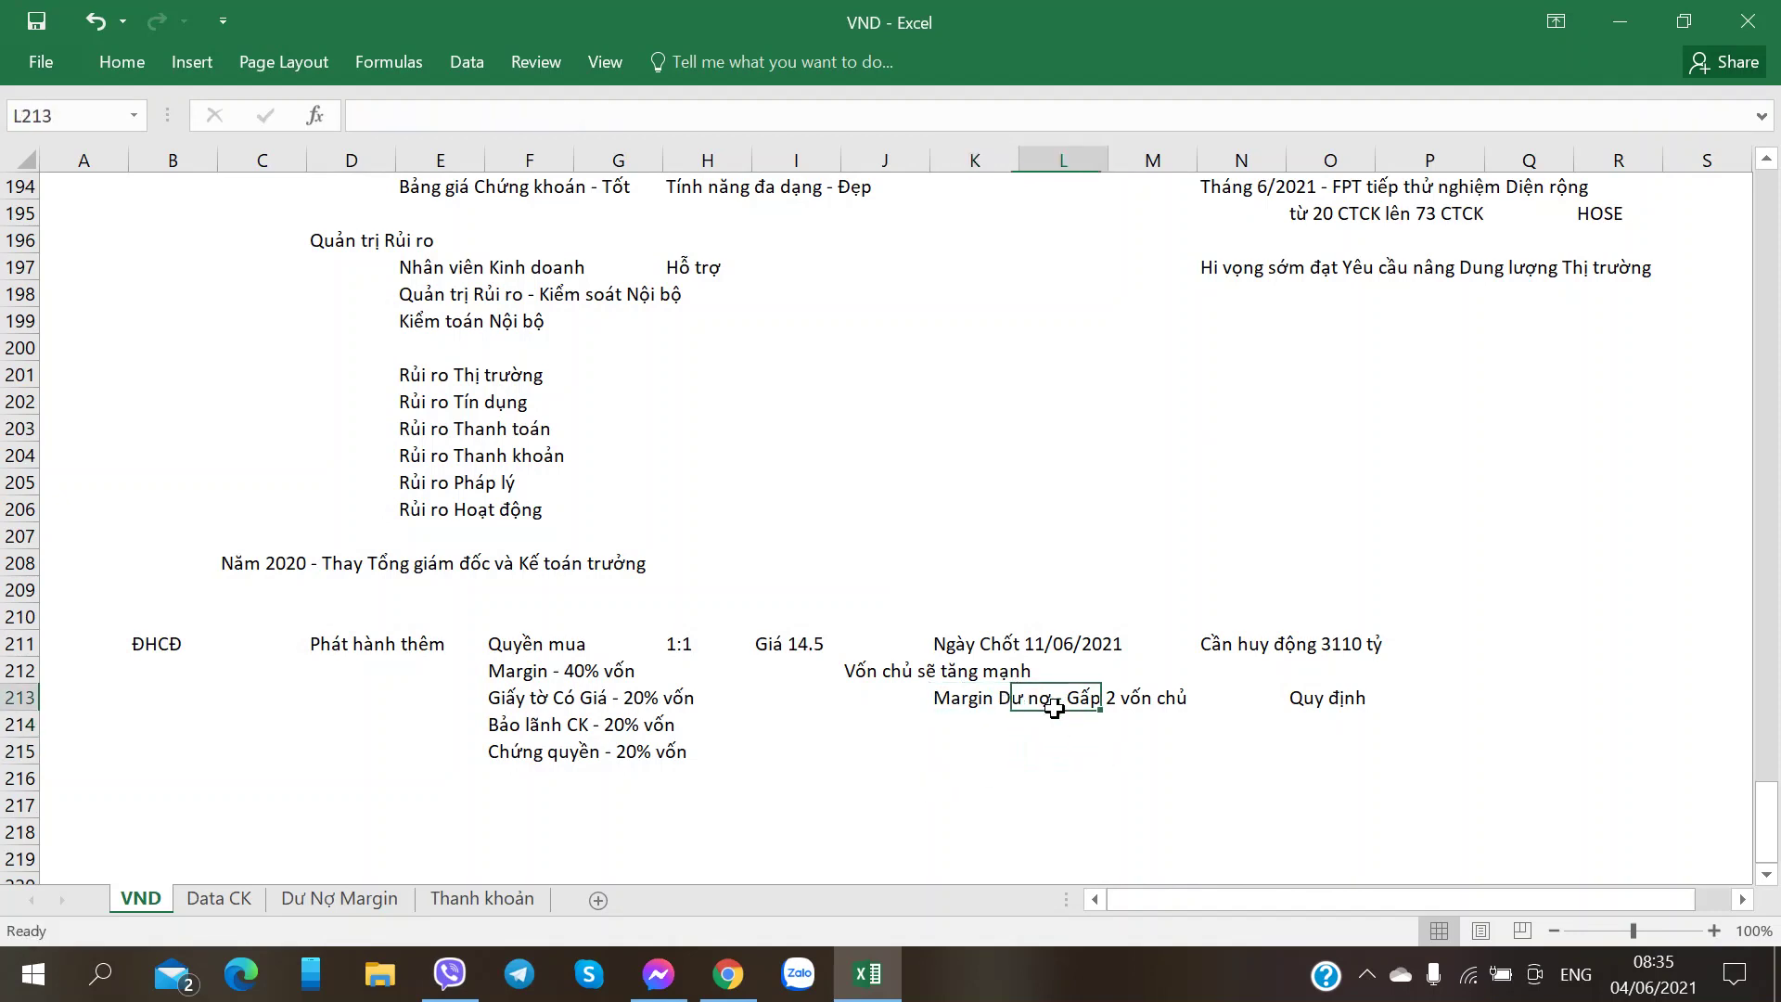
{"action": "left_click", "coordinate": [1057, 728]}
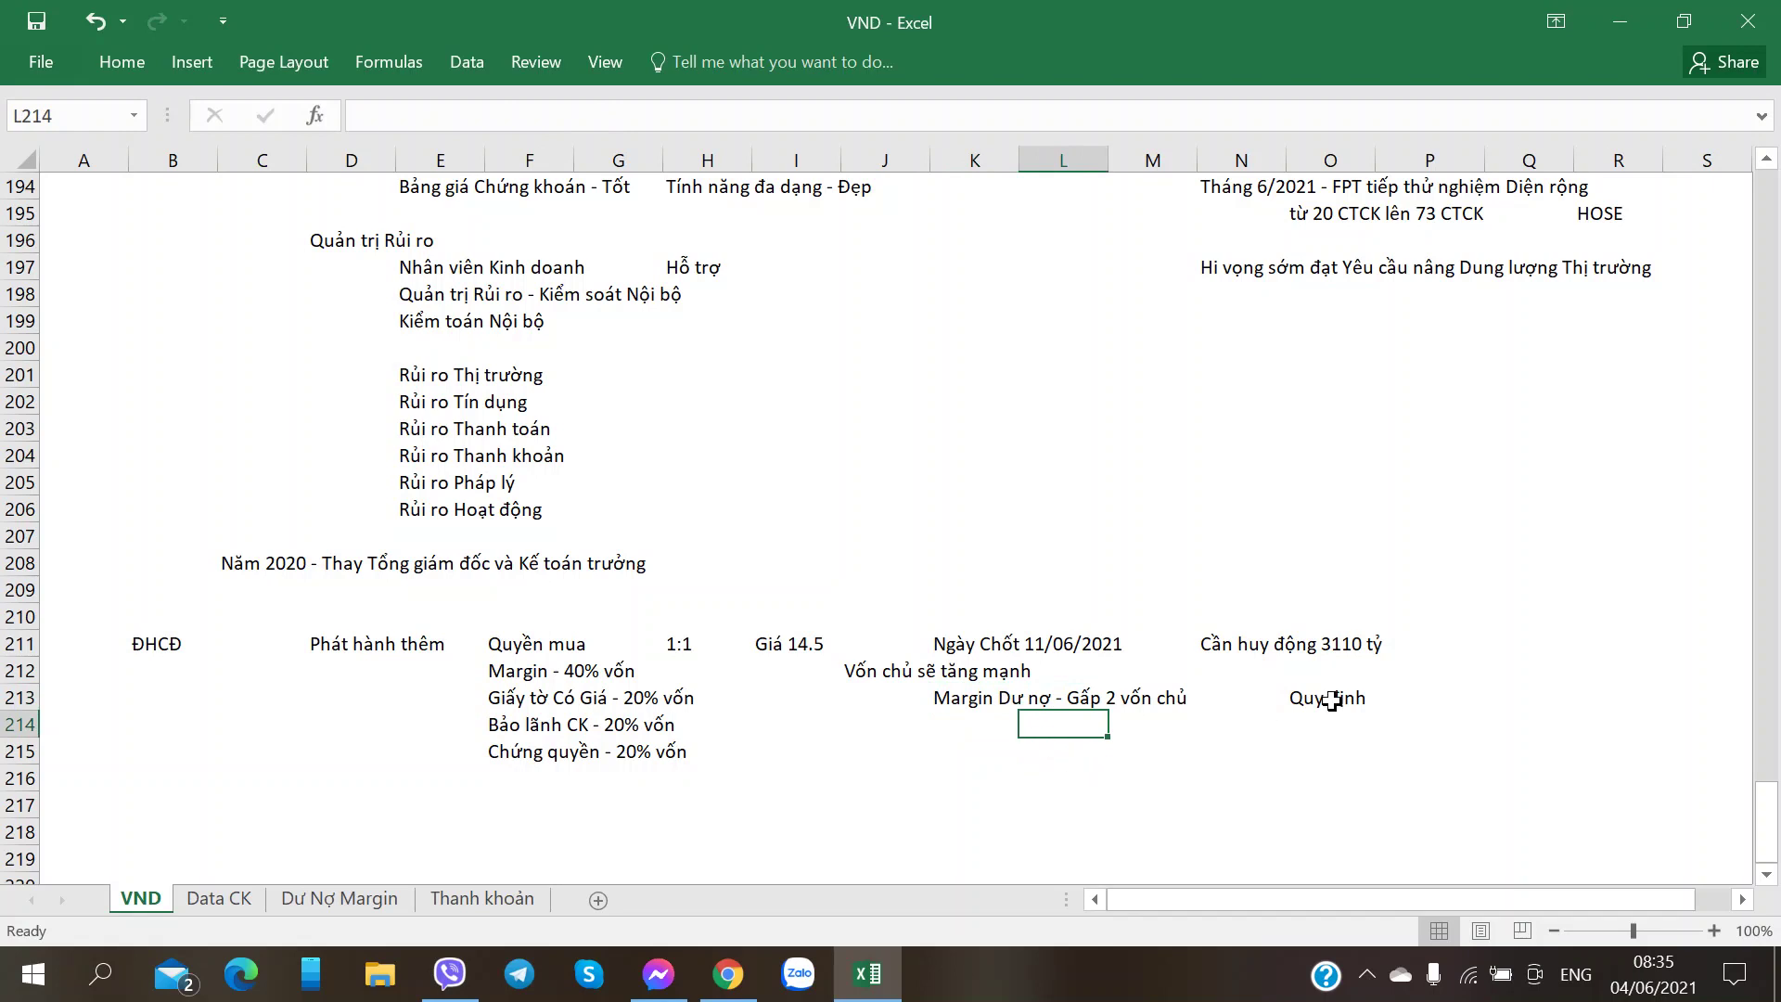
{"action": "type", "text": "Không"}
{"action": "key", "text": "Tab"}
{"action": "type", "text": "aa"}
{"action": "key", "text": "BackSpace"}
{"action": "key", "text": "BackSpace"}
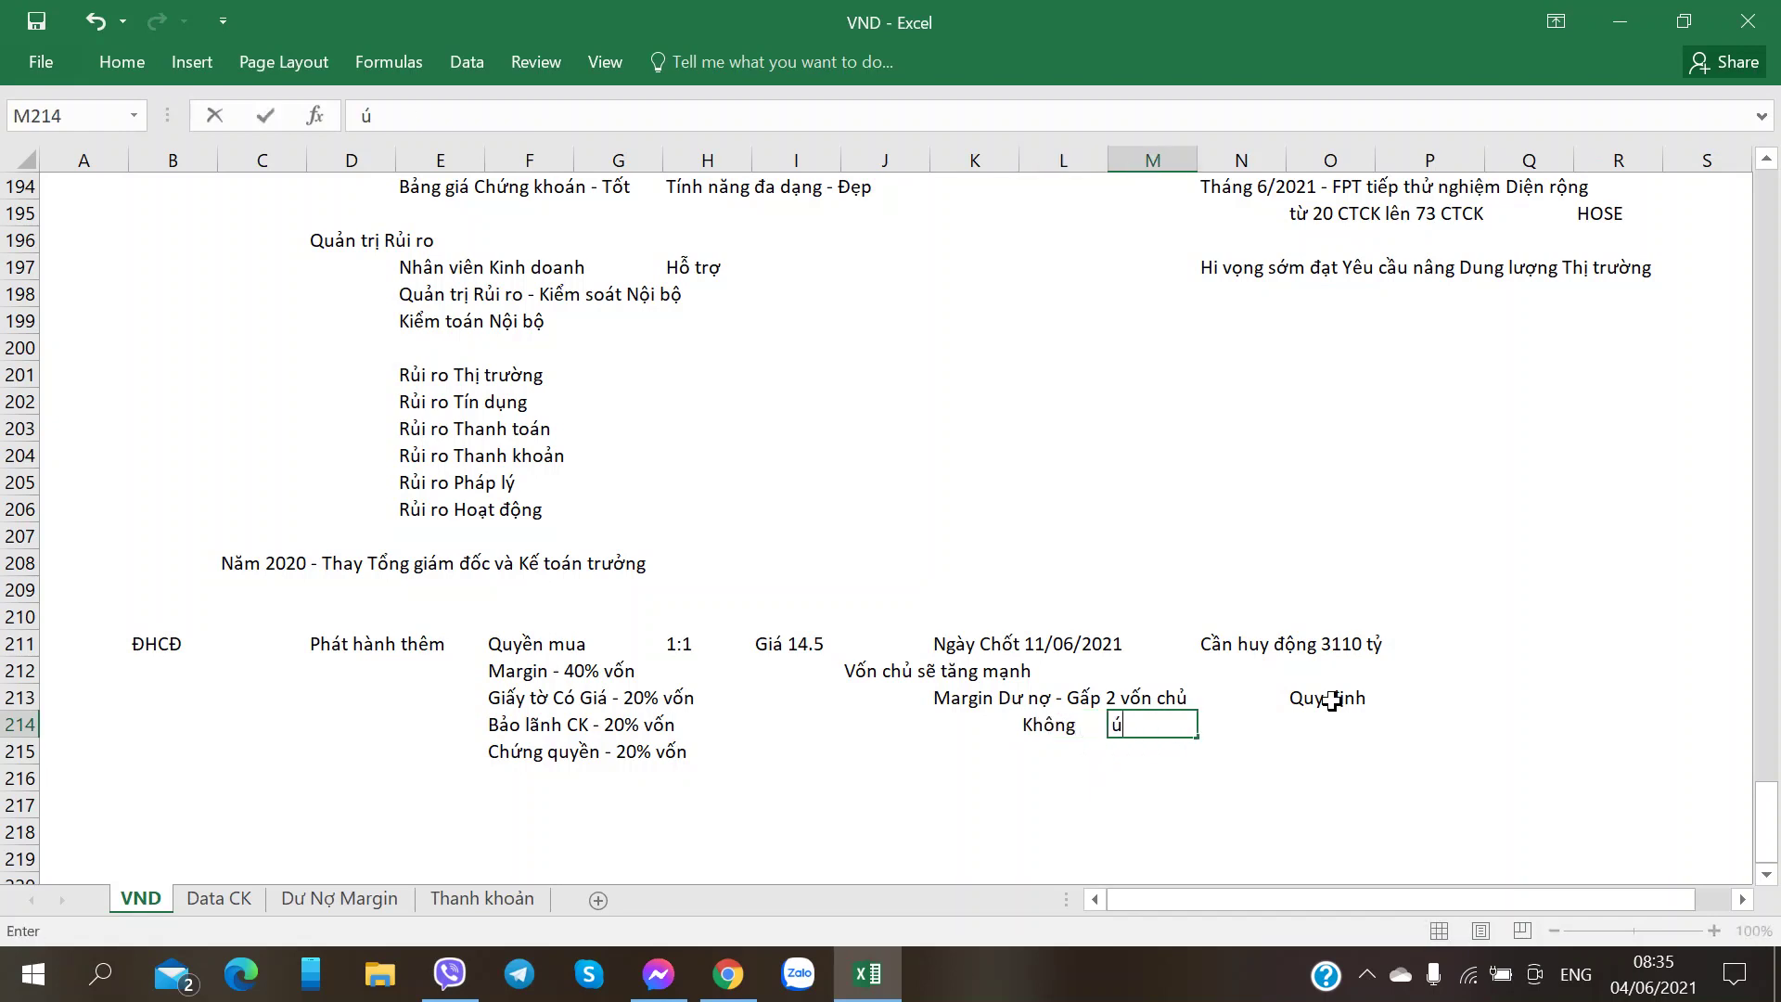
{"action": "key", "text": "Left"}
{"action": "key", "text": "F2"}
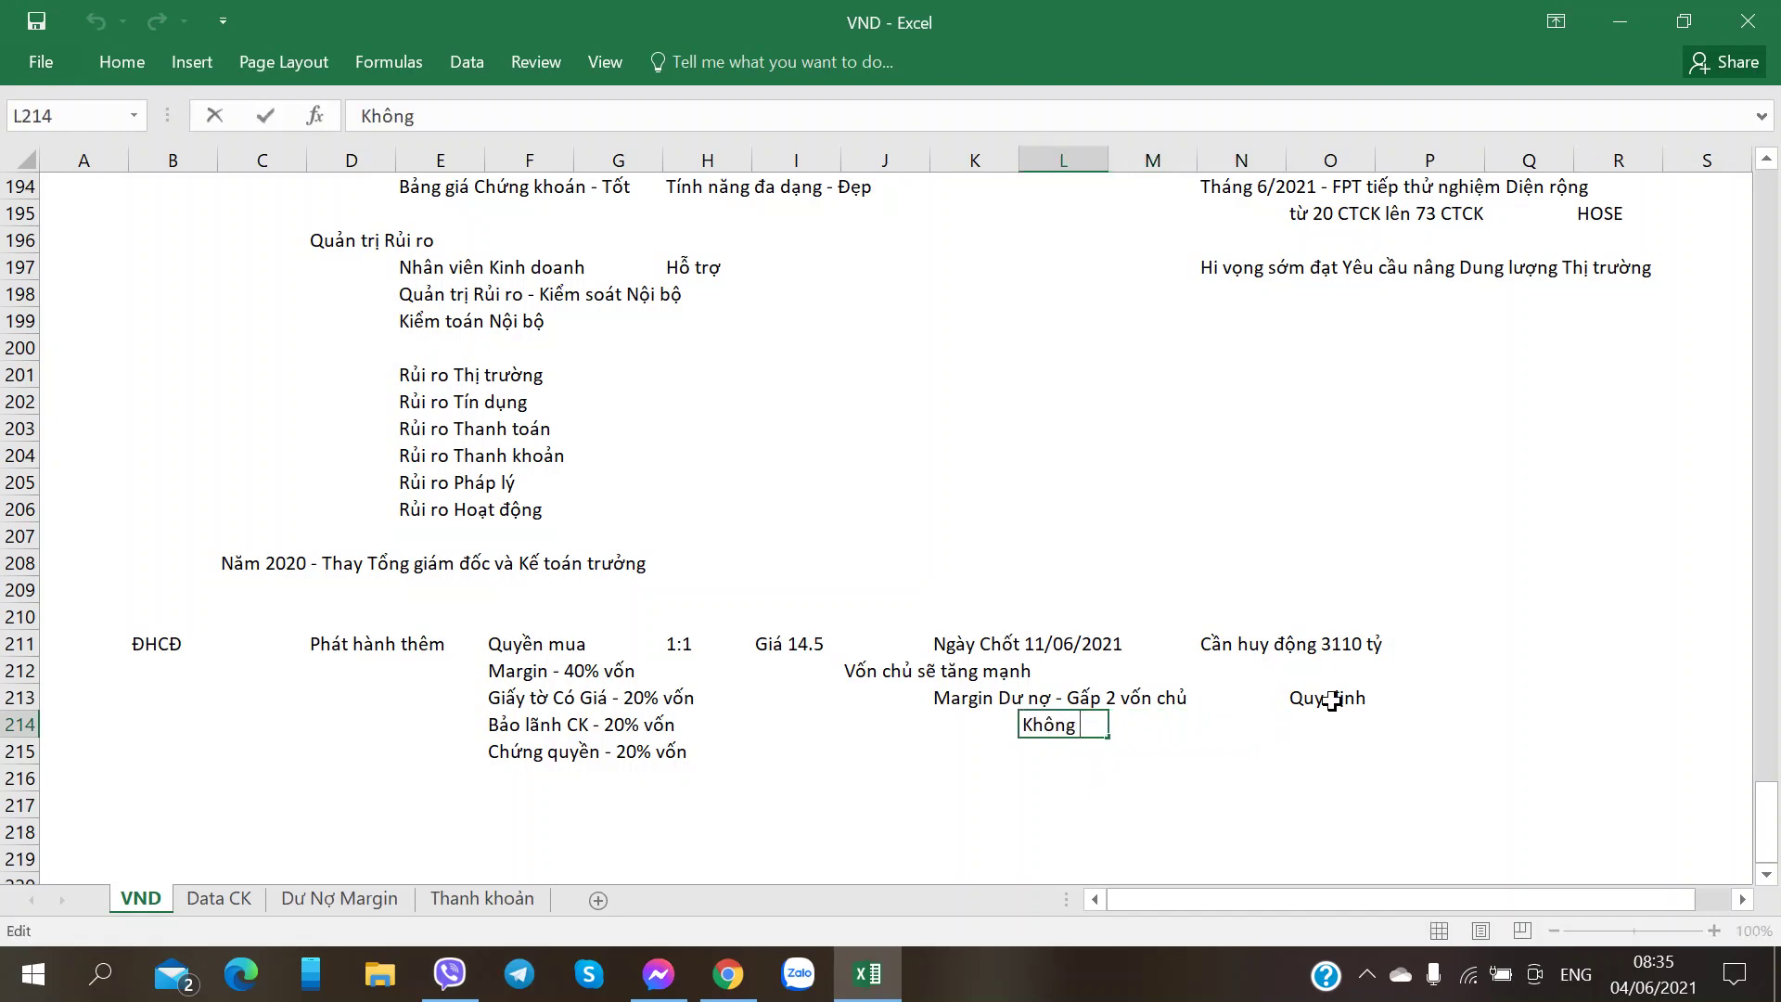
{"action": "type", "text": "quas 10%"}
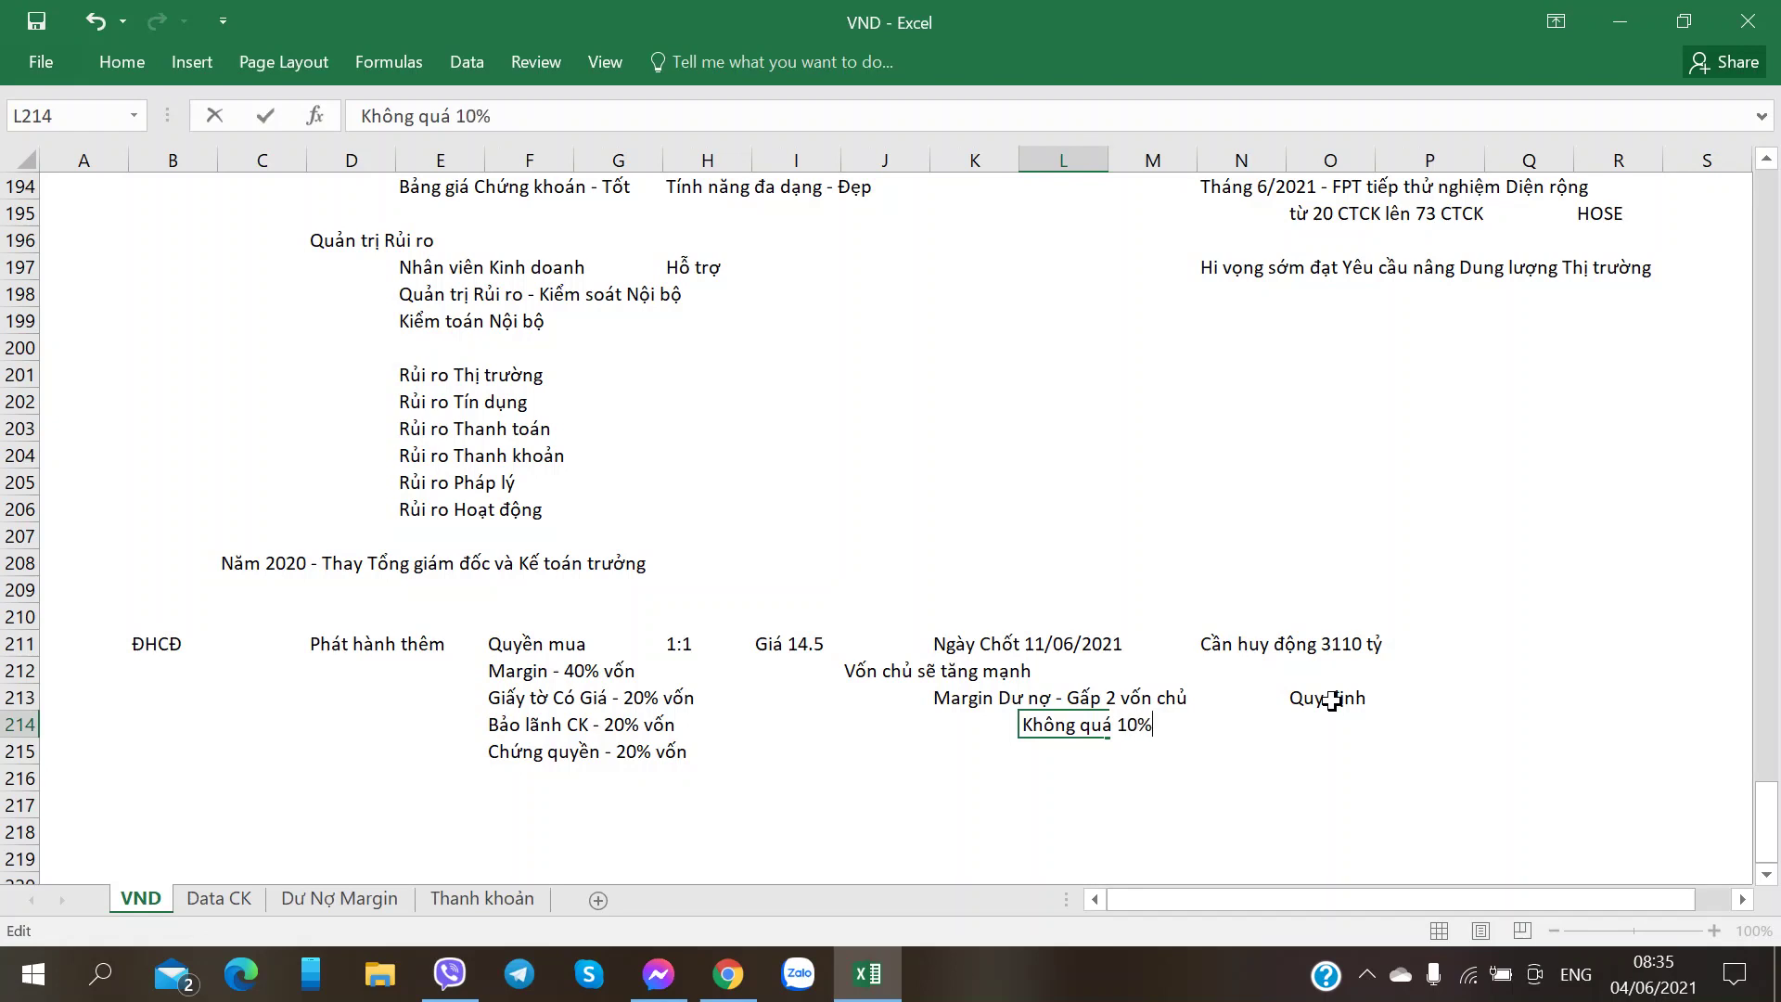
{"action": "type", "text": " Vốn chủ cho 1 Mã CK"}
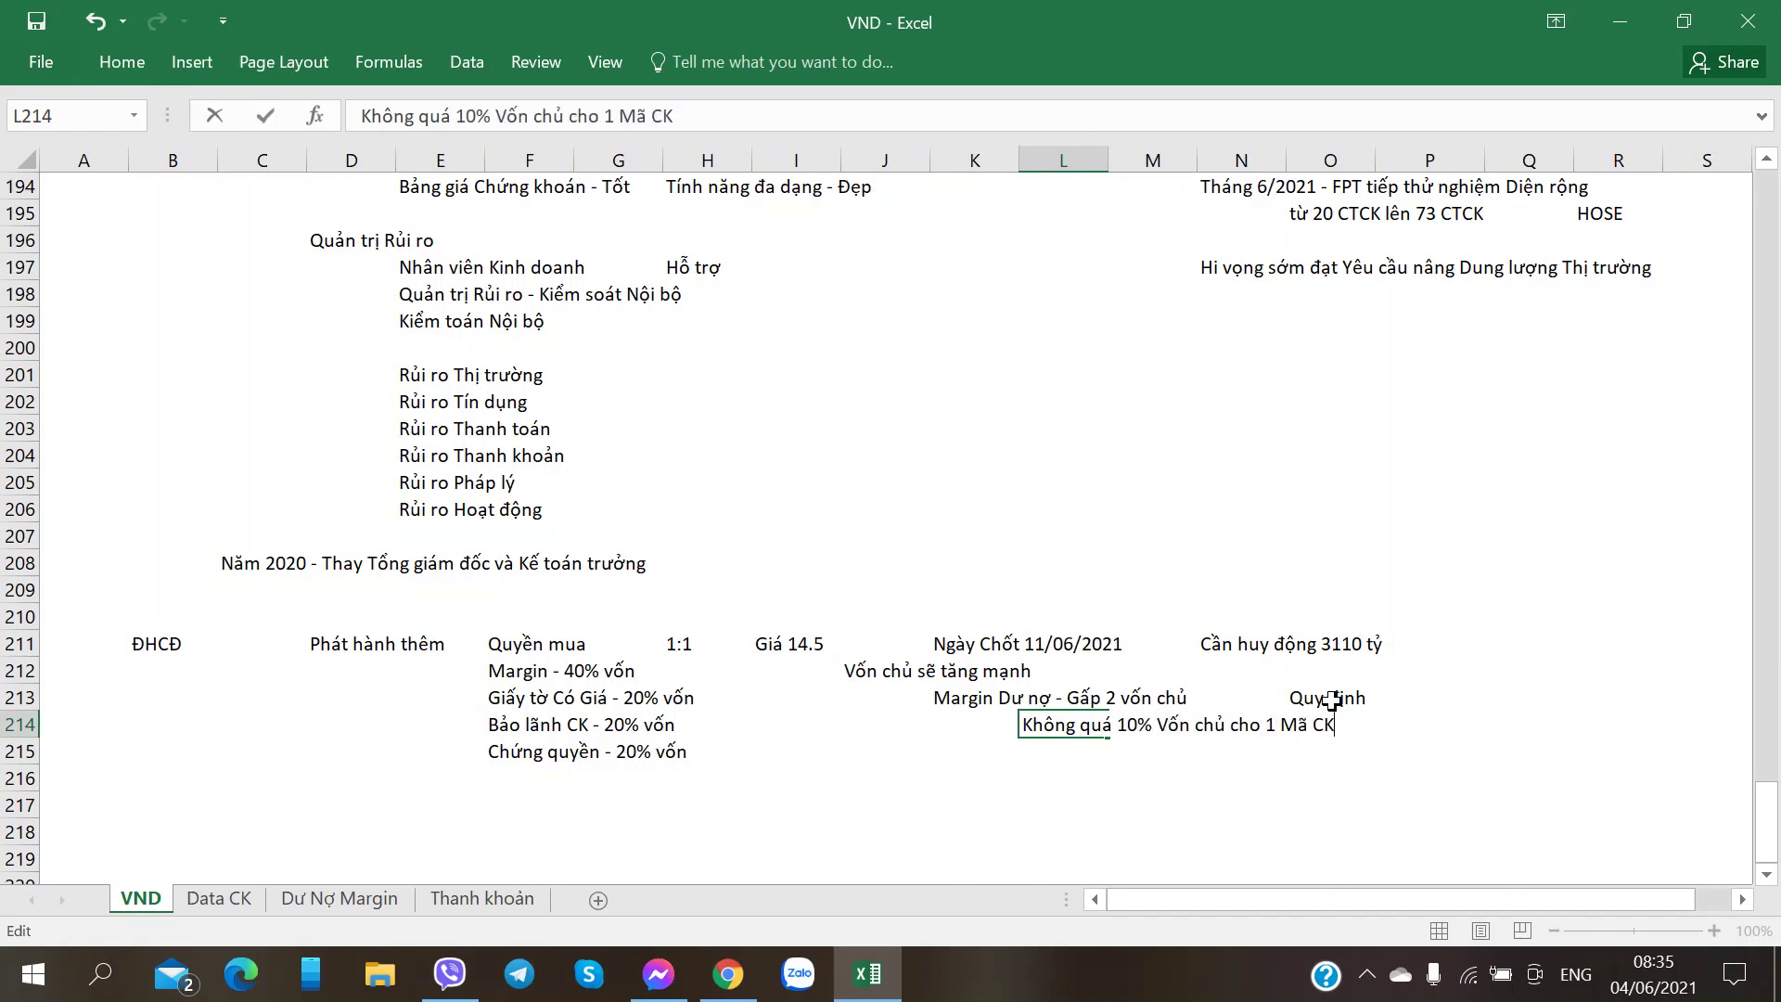
{"action": "key", "text": "Return"}
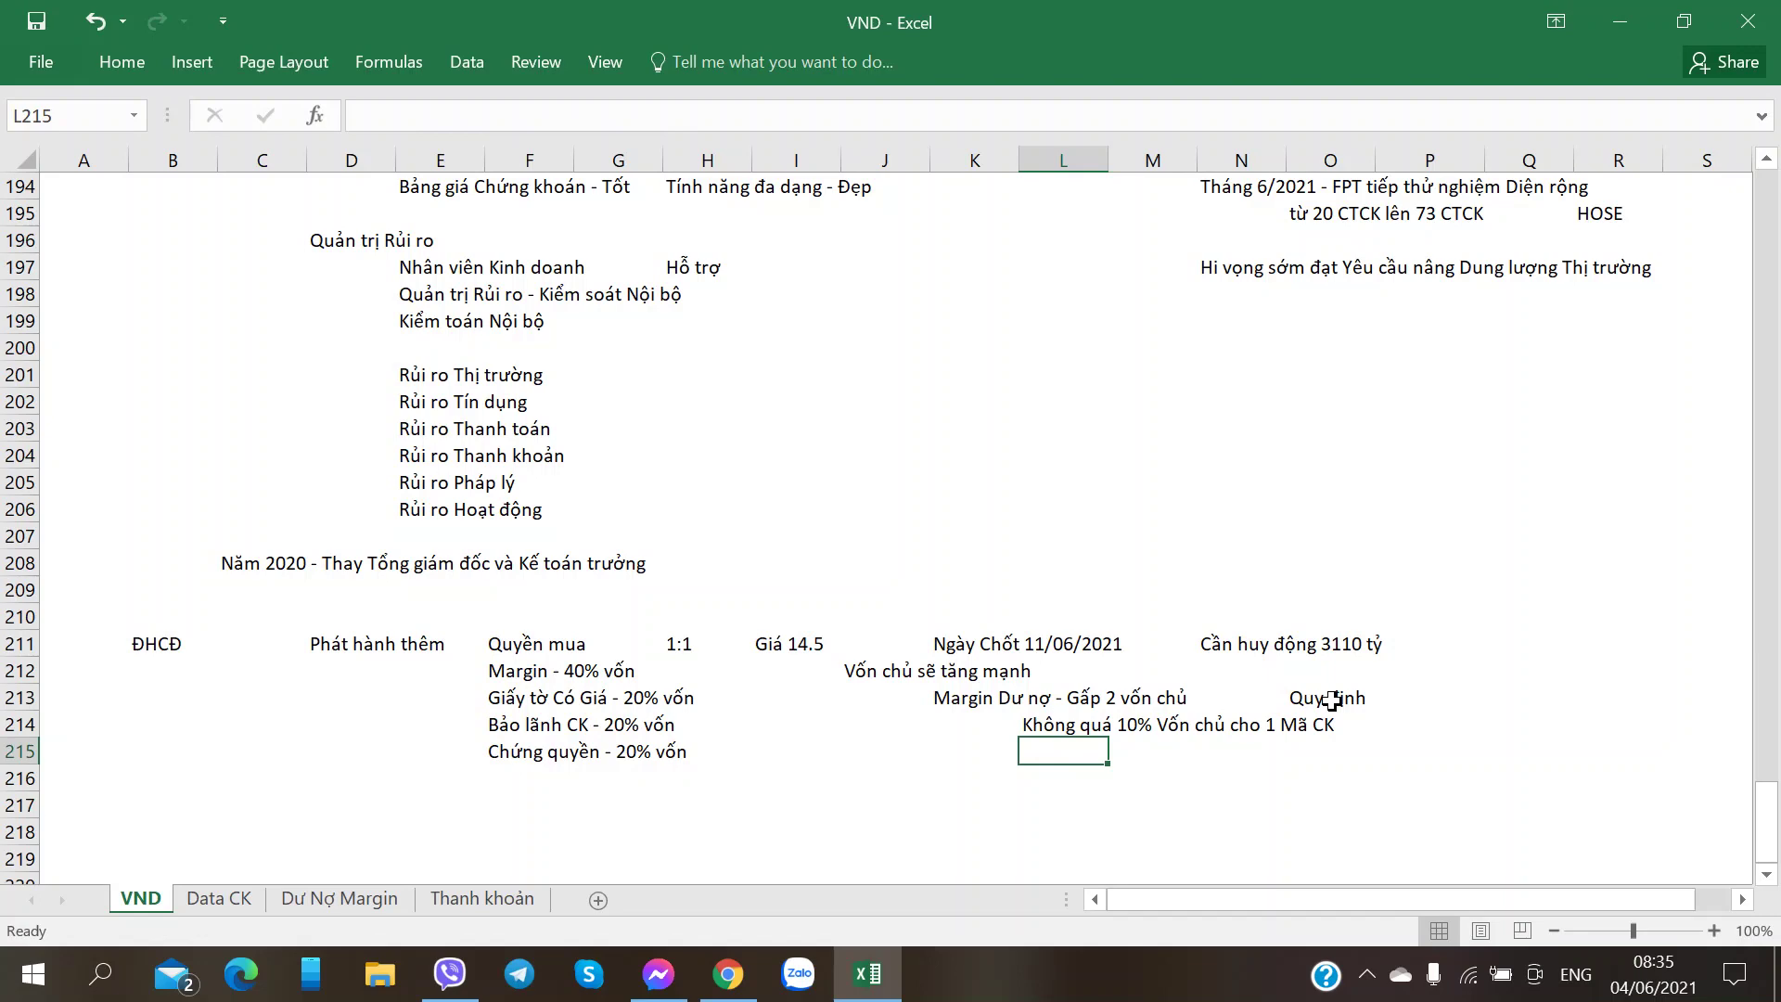
- Switch to Chrome and review the offering plan in section III of the share offering notice PDF
{"action": "key", "text": "alt+Tab"}
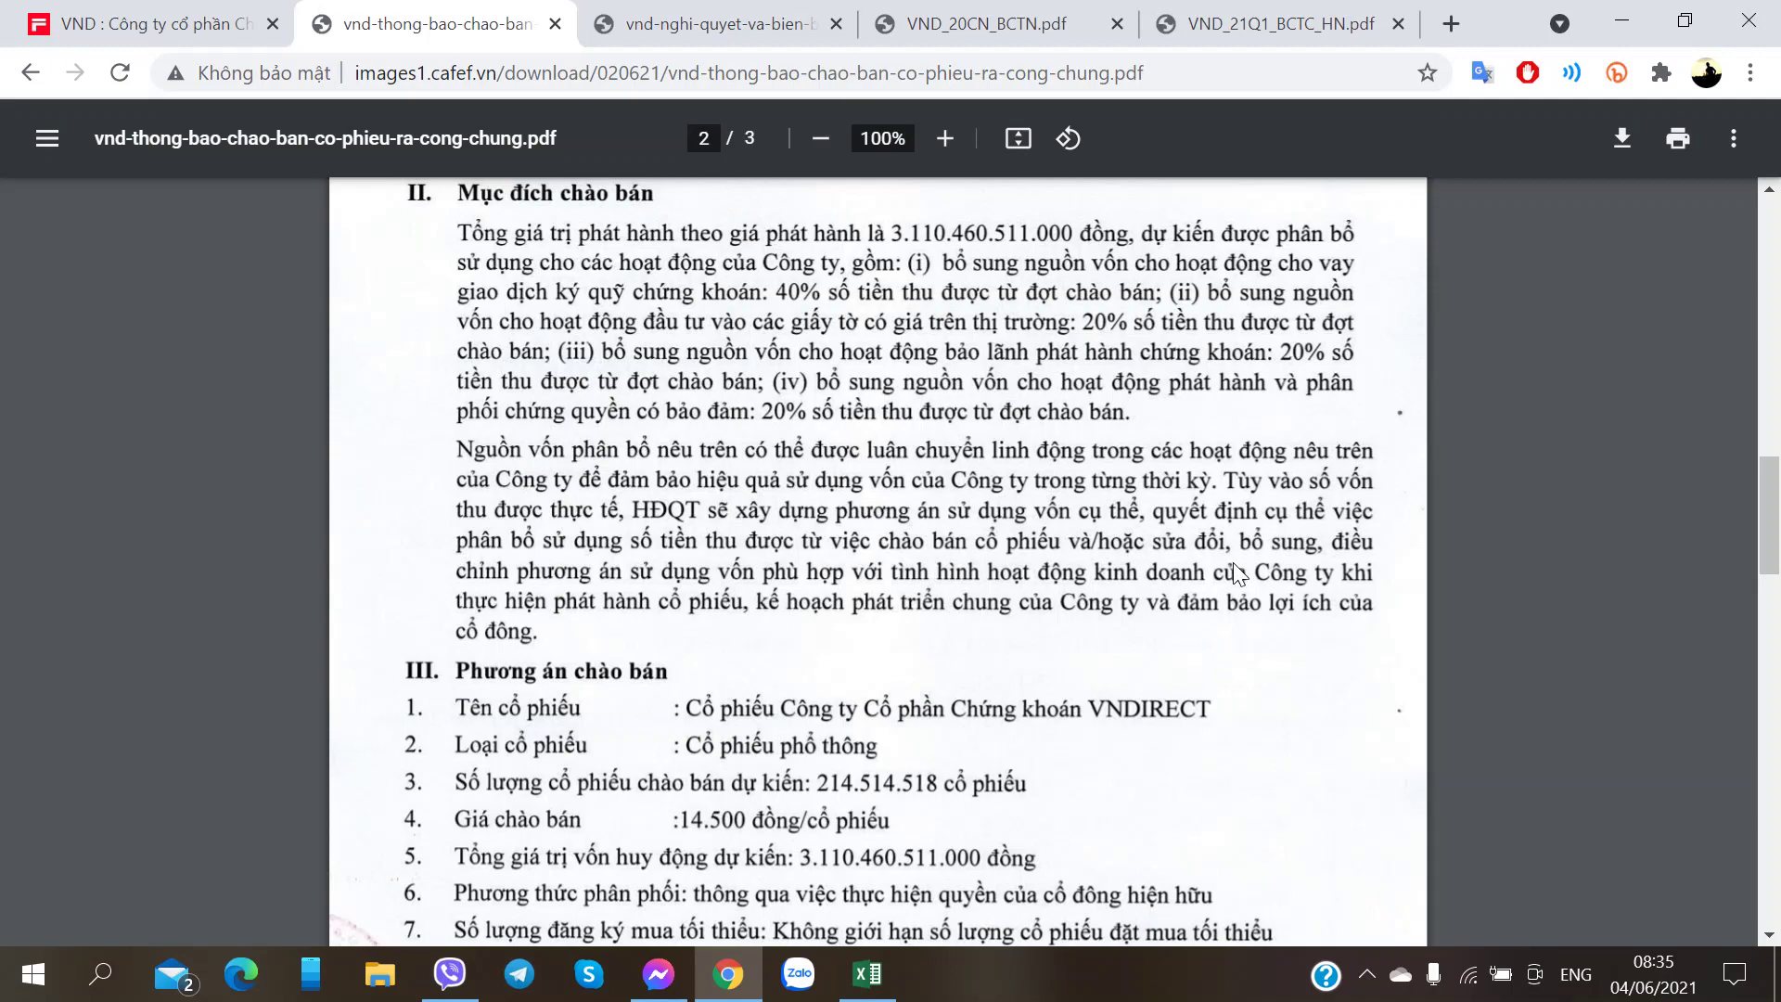
{"action": "scroll", "coordinate": [1043, 497], "scroll_direction": "down", "scroll_amount": 3}
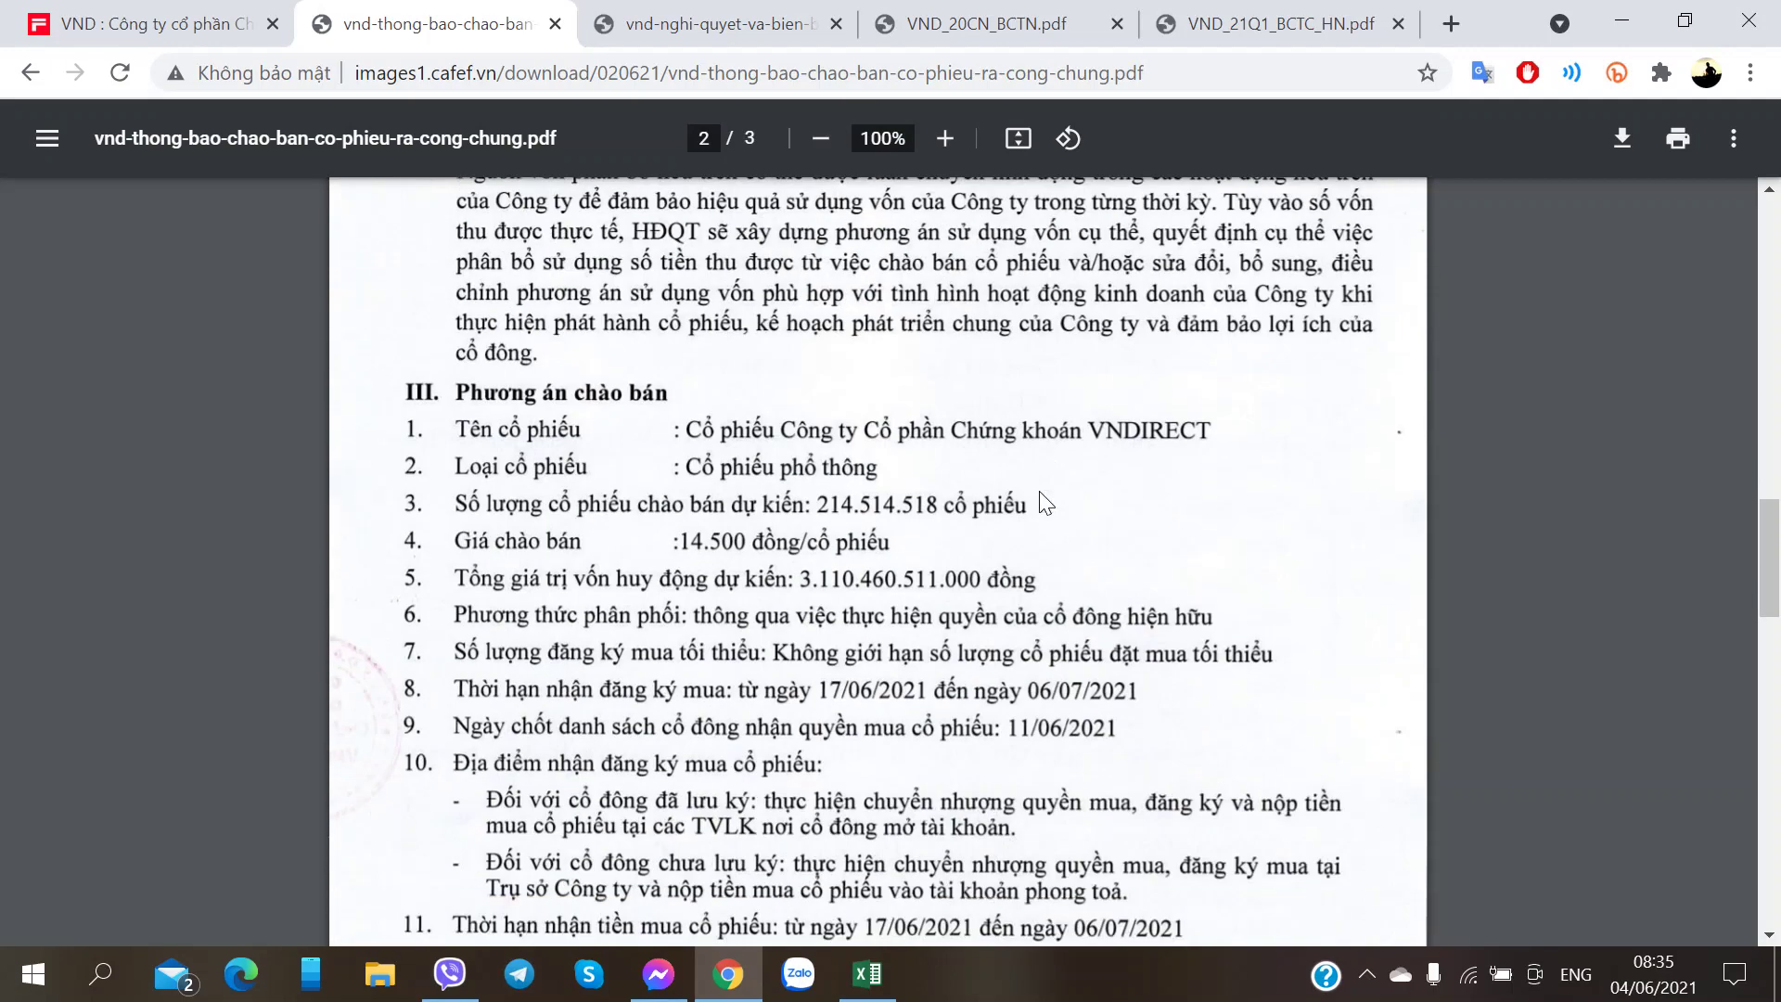
{"action": "scroll", "coordinate": [1041, 494], "scroll_direction": "down", "scroll_amount": 4}
{"action": "scroll", "coordinate": [1040, 496], "scroll_direction": "up", "scroll_amount": 2}
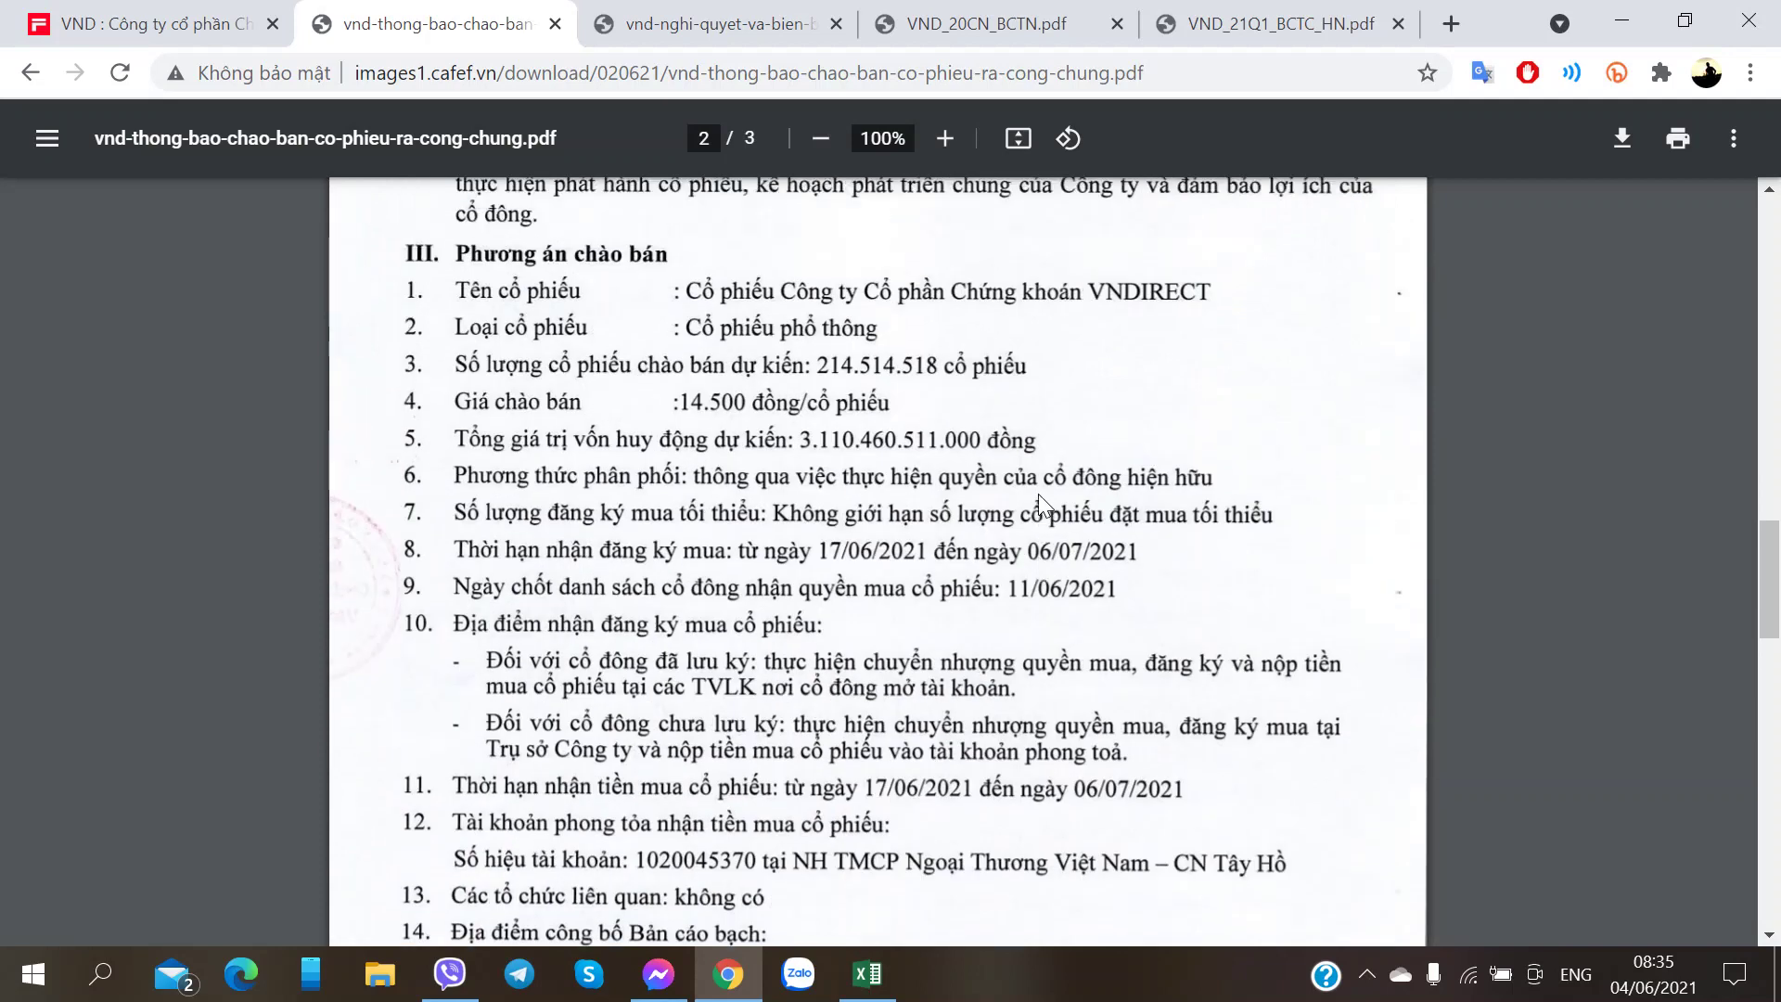
{"action": "scroll", "coordinate": [1038, 493], "scroll_direction": "down", "scroll_amount": 2}
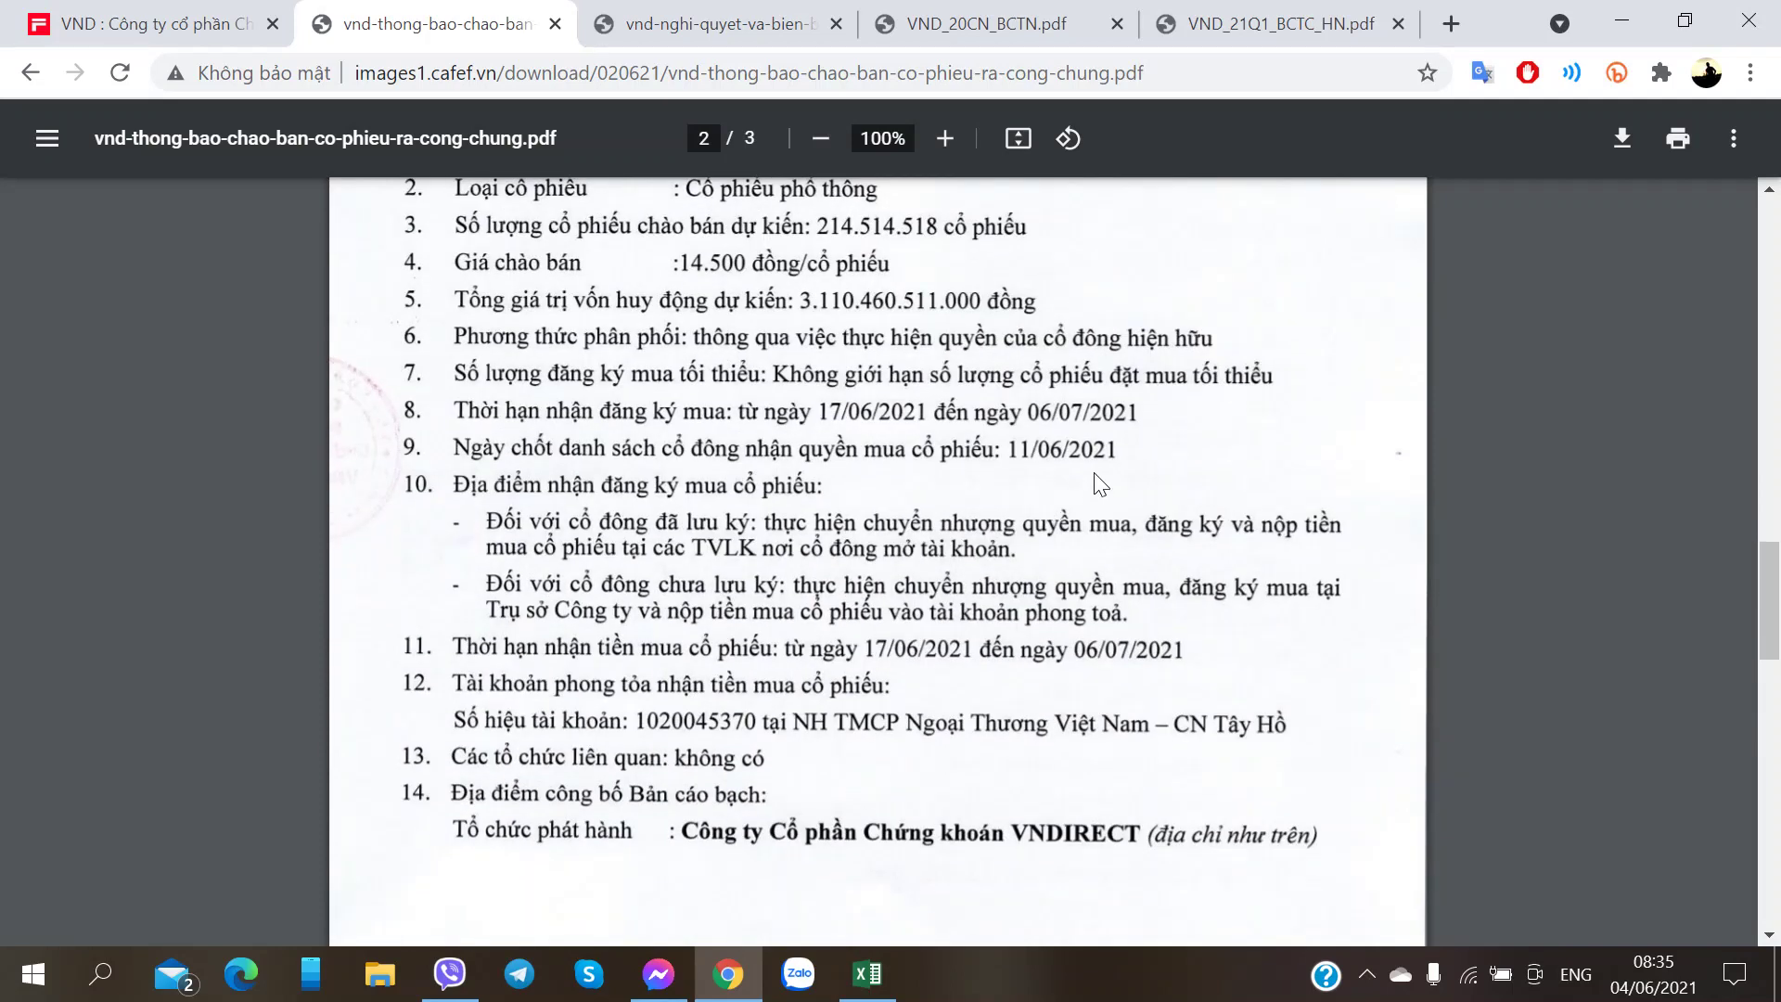
{"action": "scroll", "coordinate": [1094, 475], "scroll_direction": "down", "scroll_amount": 7}
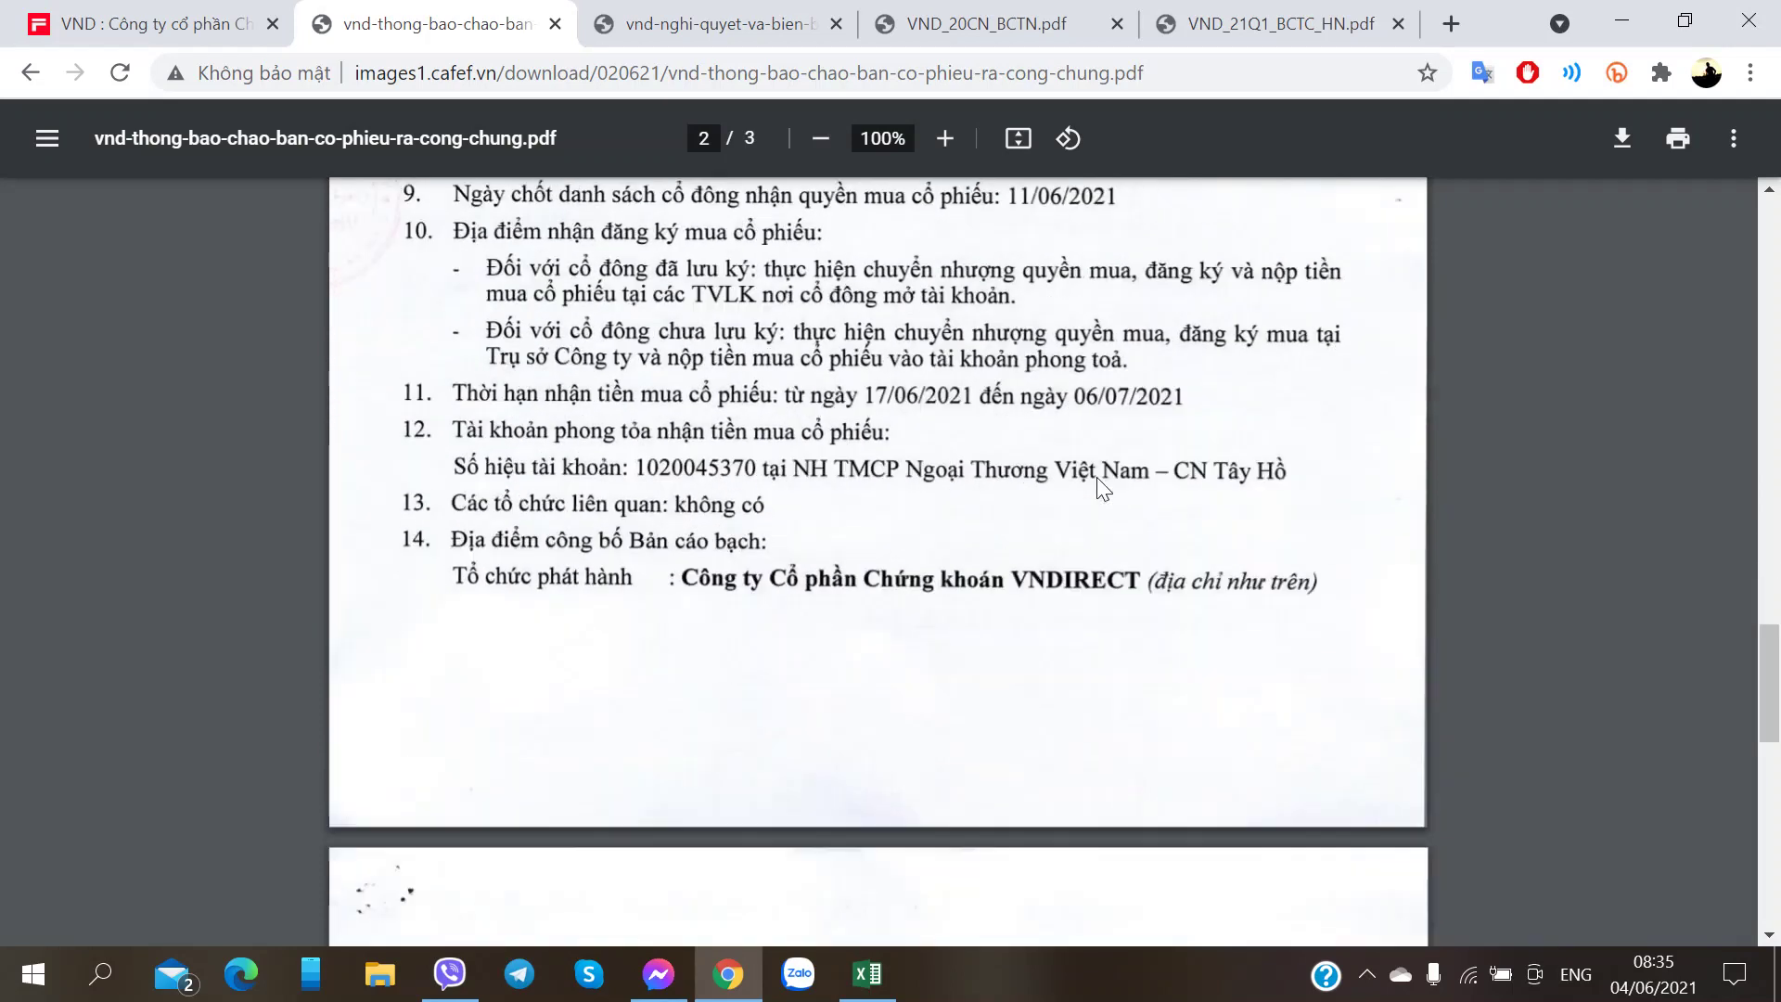
{"action": "left_click", "coordinate": [742, 23]}
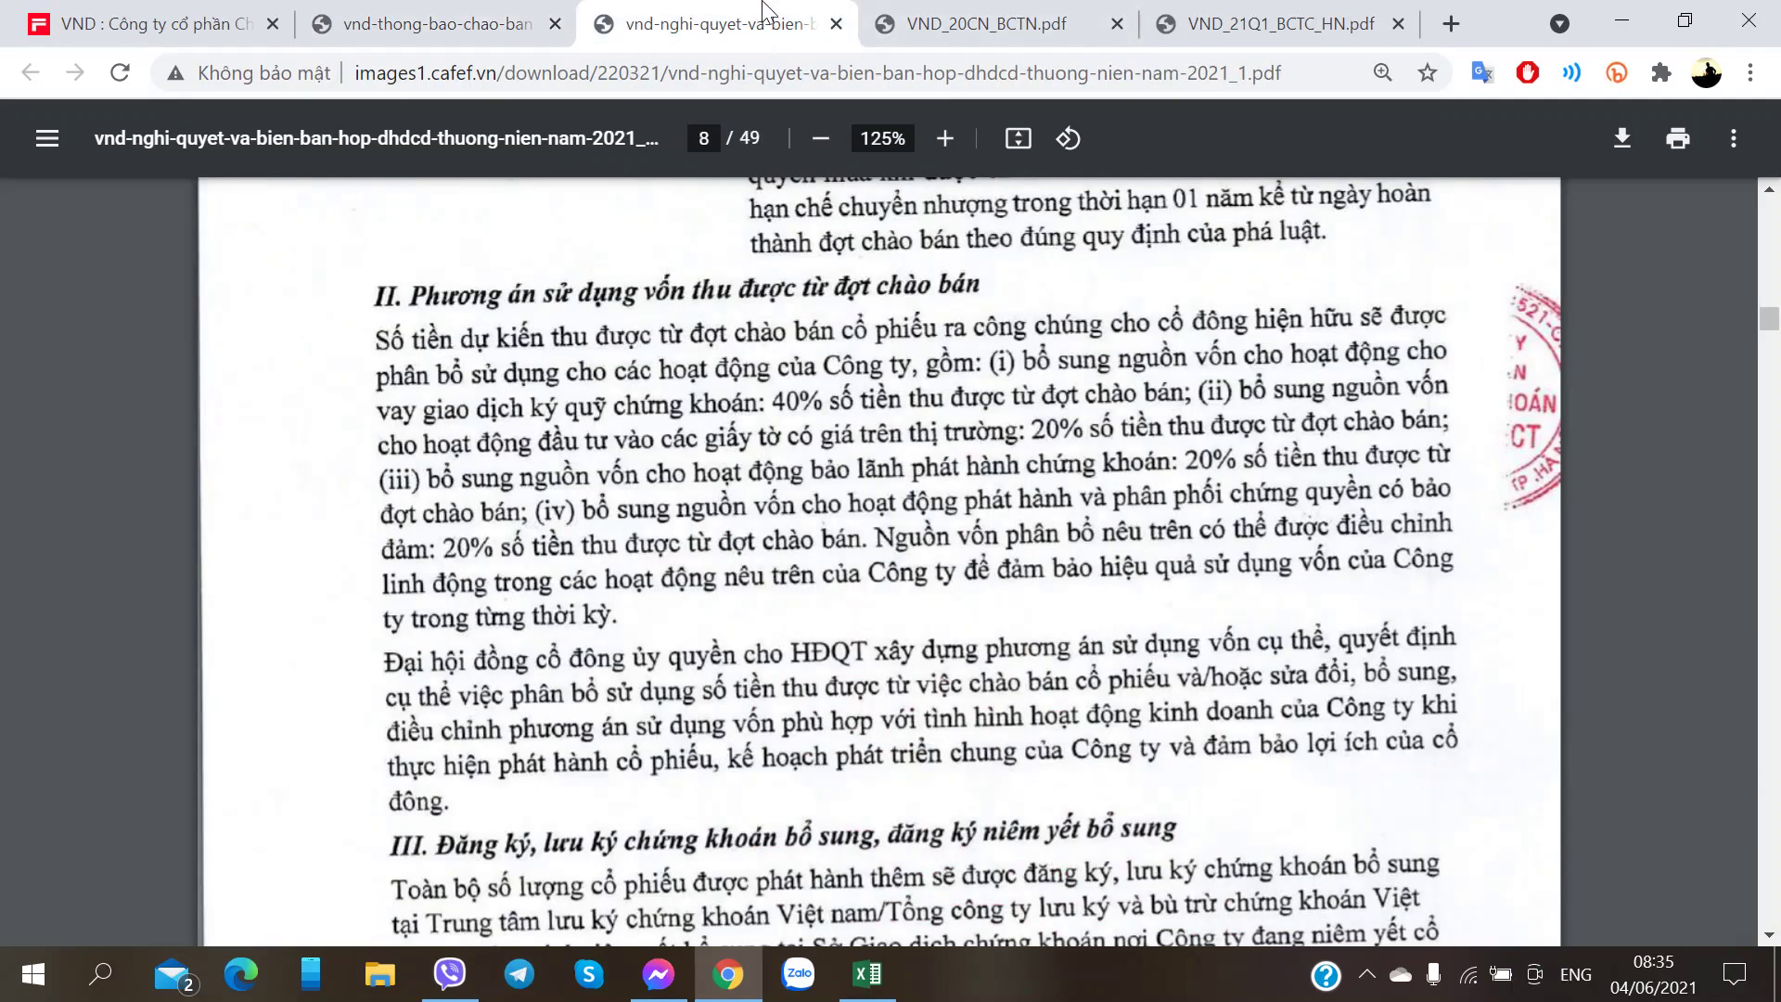
{"action": "left_click", "coordinate": [454, 23]}
{"action": "scroll", "coordinate": [587, 413], "scroll_direction": "up", "scroll_amount": 7}
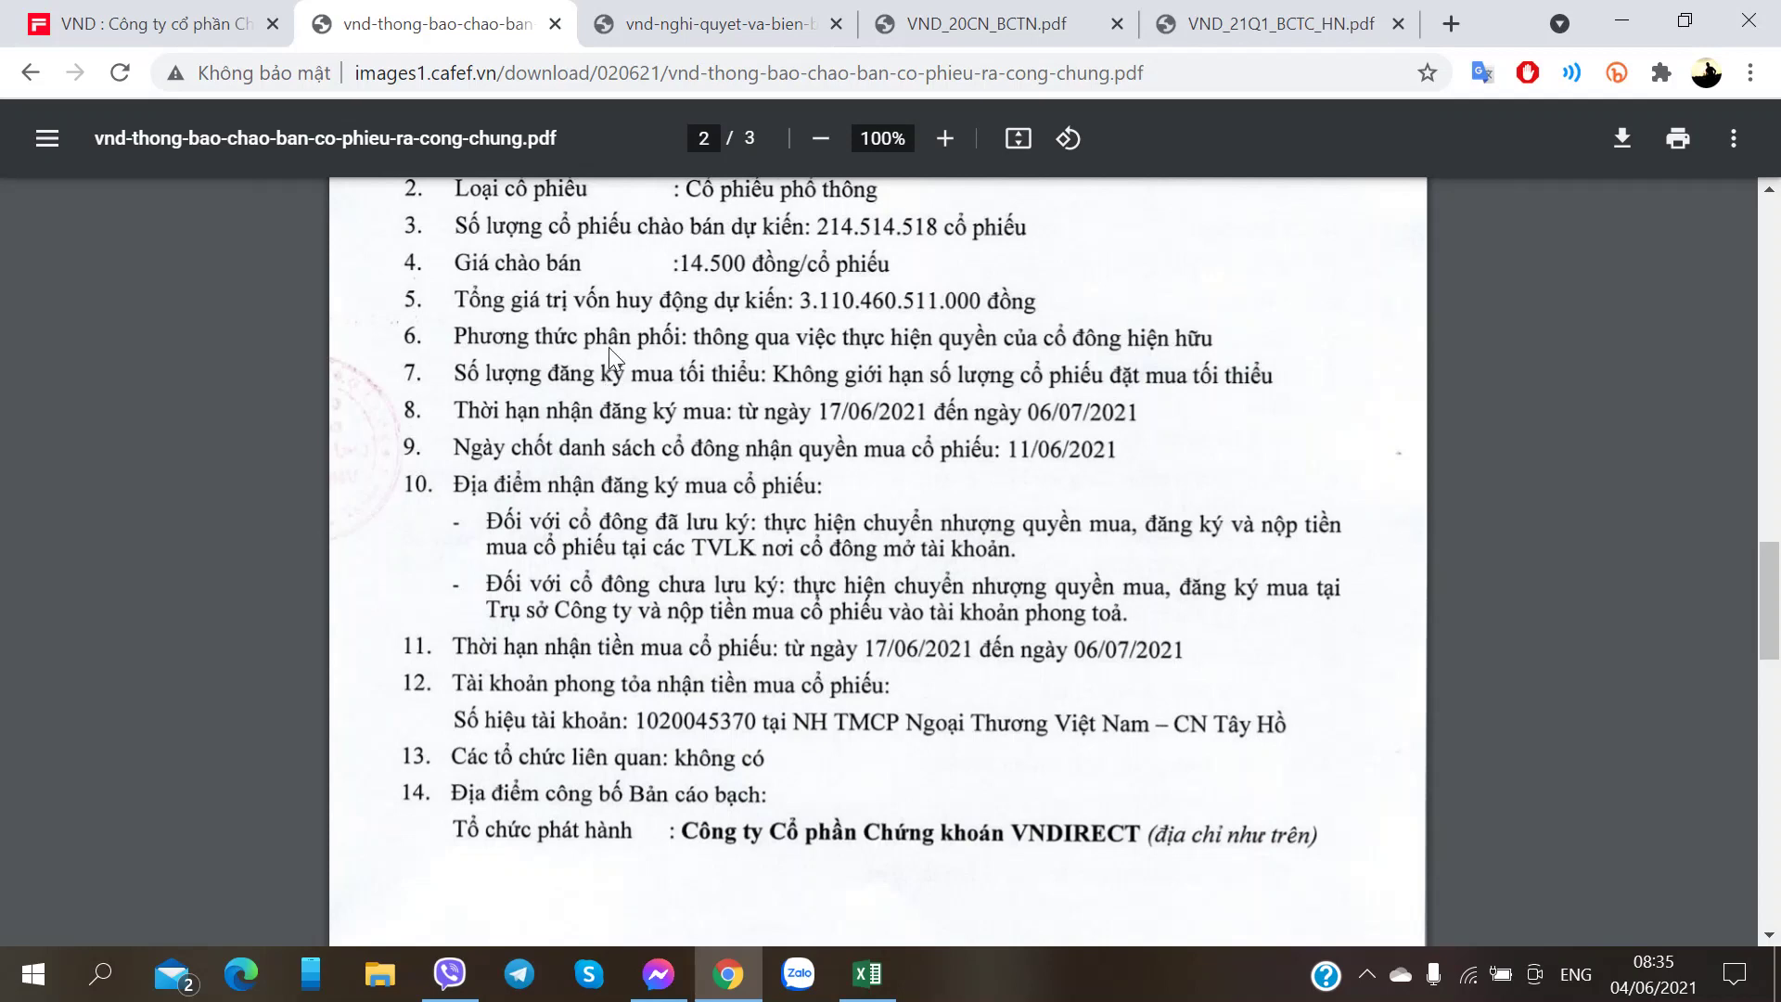
{"action": "left_click", "coordinate": [777, 13]}
{"action": "left_click", "coordinate": [1048, 20]}
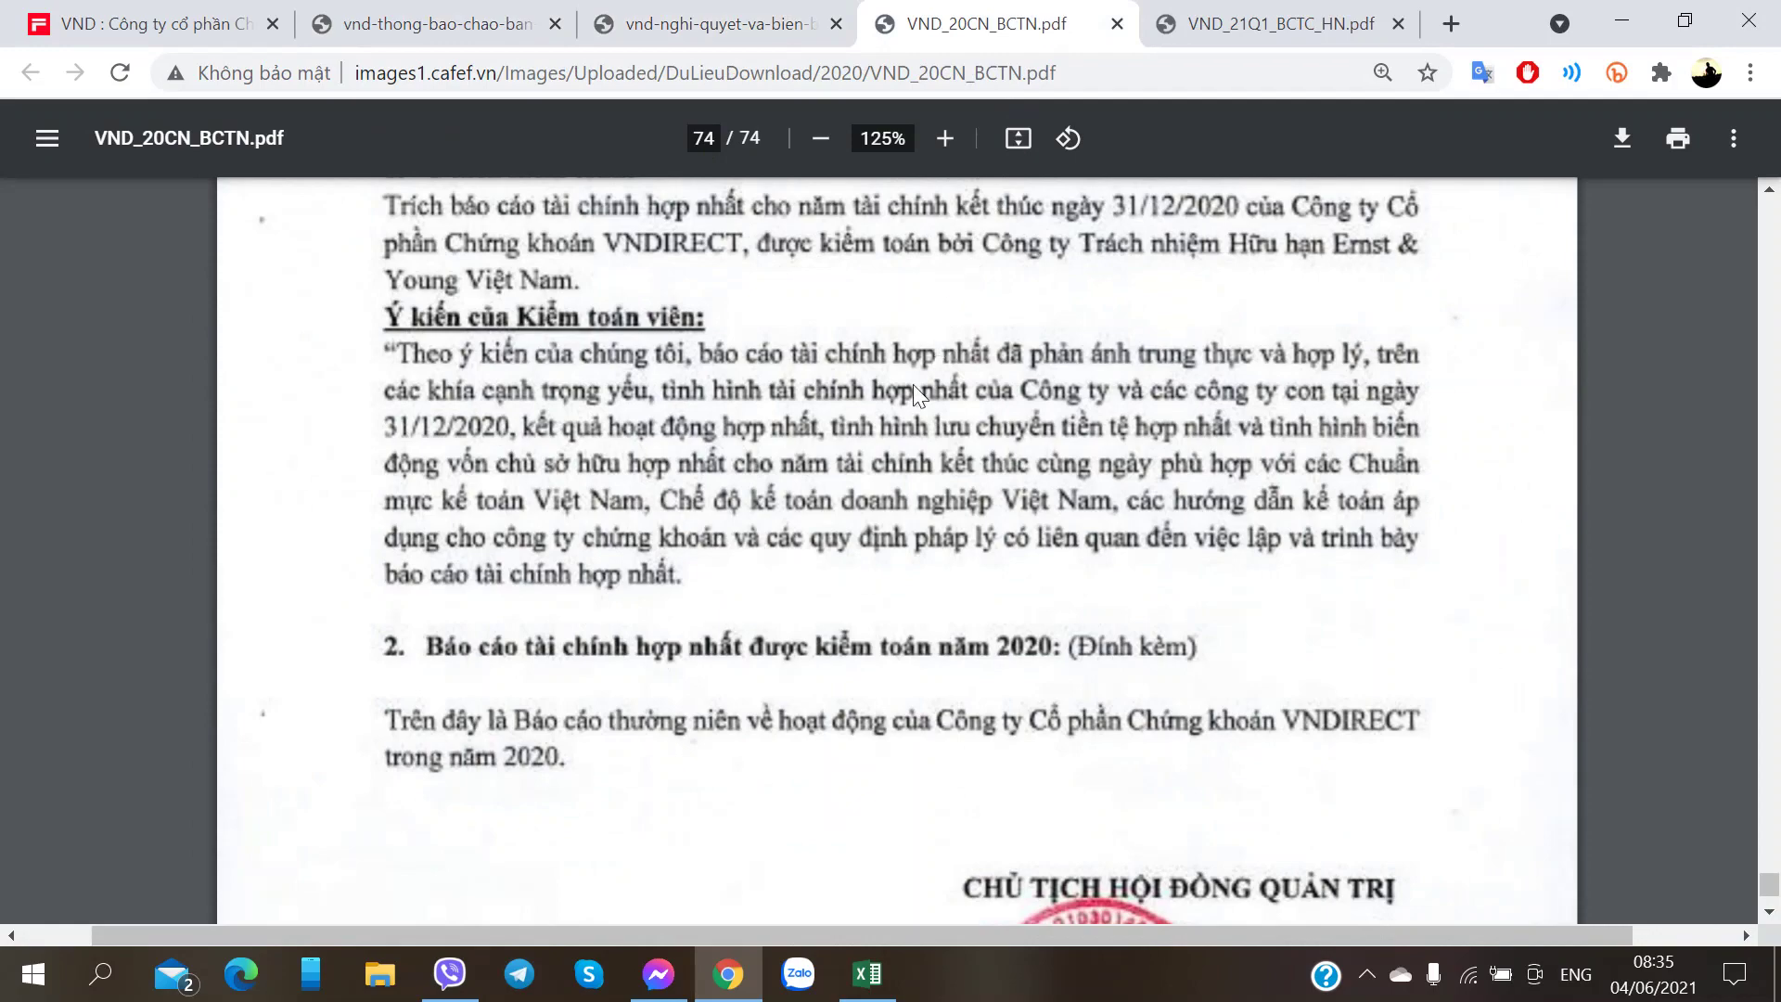
{"action": "left_click", "coordinate": [490, 18]}
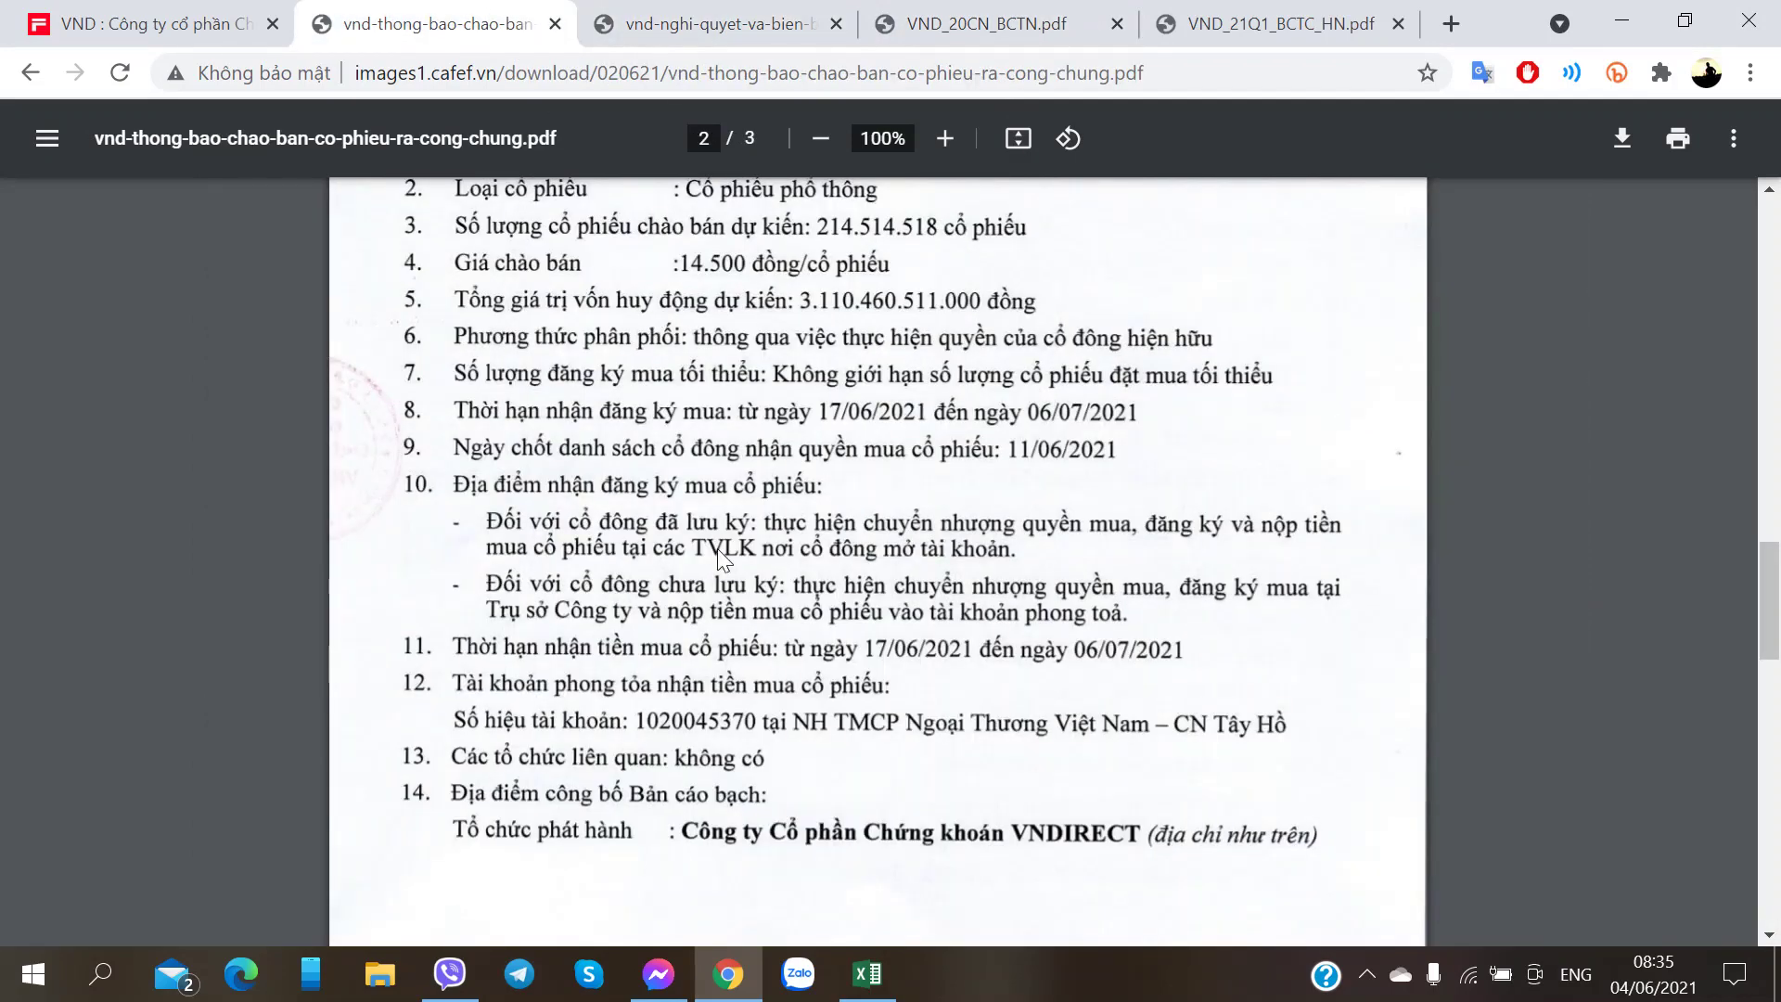
- Review sections II to IV of the shareholders' resolution PDF, covering use of proceeds, additional listing and the board's authorisation
{"action": "left_click", "coordinate": [670, 28]}
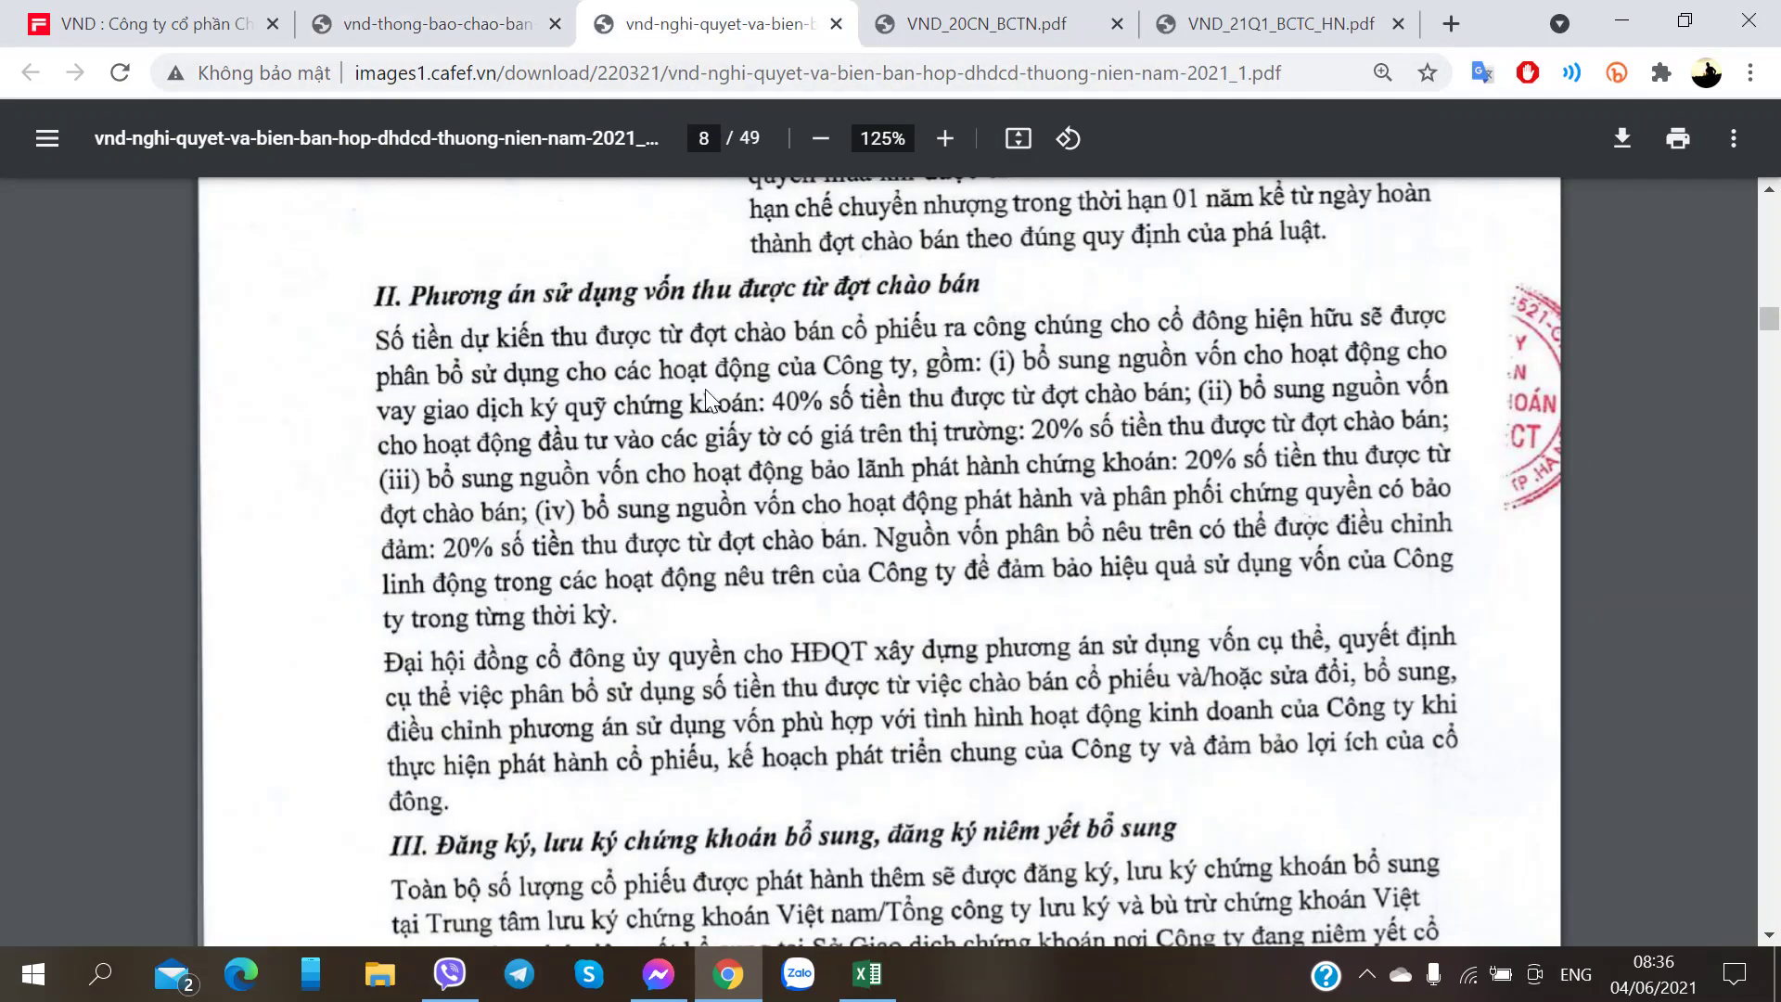
{"action": "scroll", "coordinate": [705, 387], "scroll_direction": "down", "scroll_amount": 2}
{"action": "scroll", "coordinate": [705, 389], "scroll_direction": "down", "scroll_amount": 8}
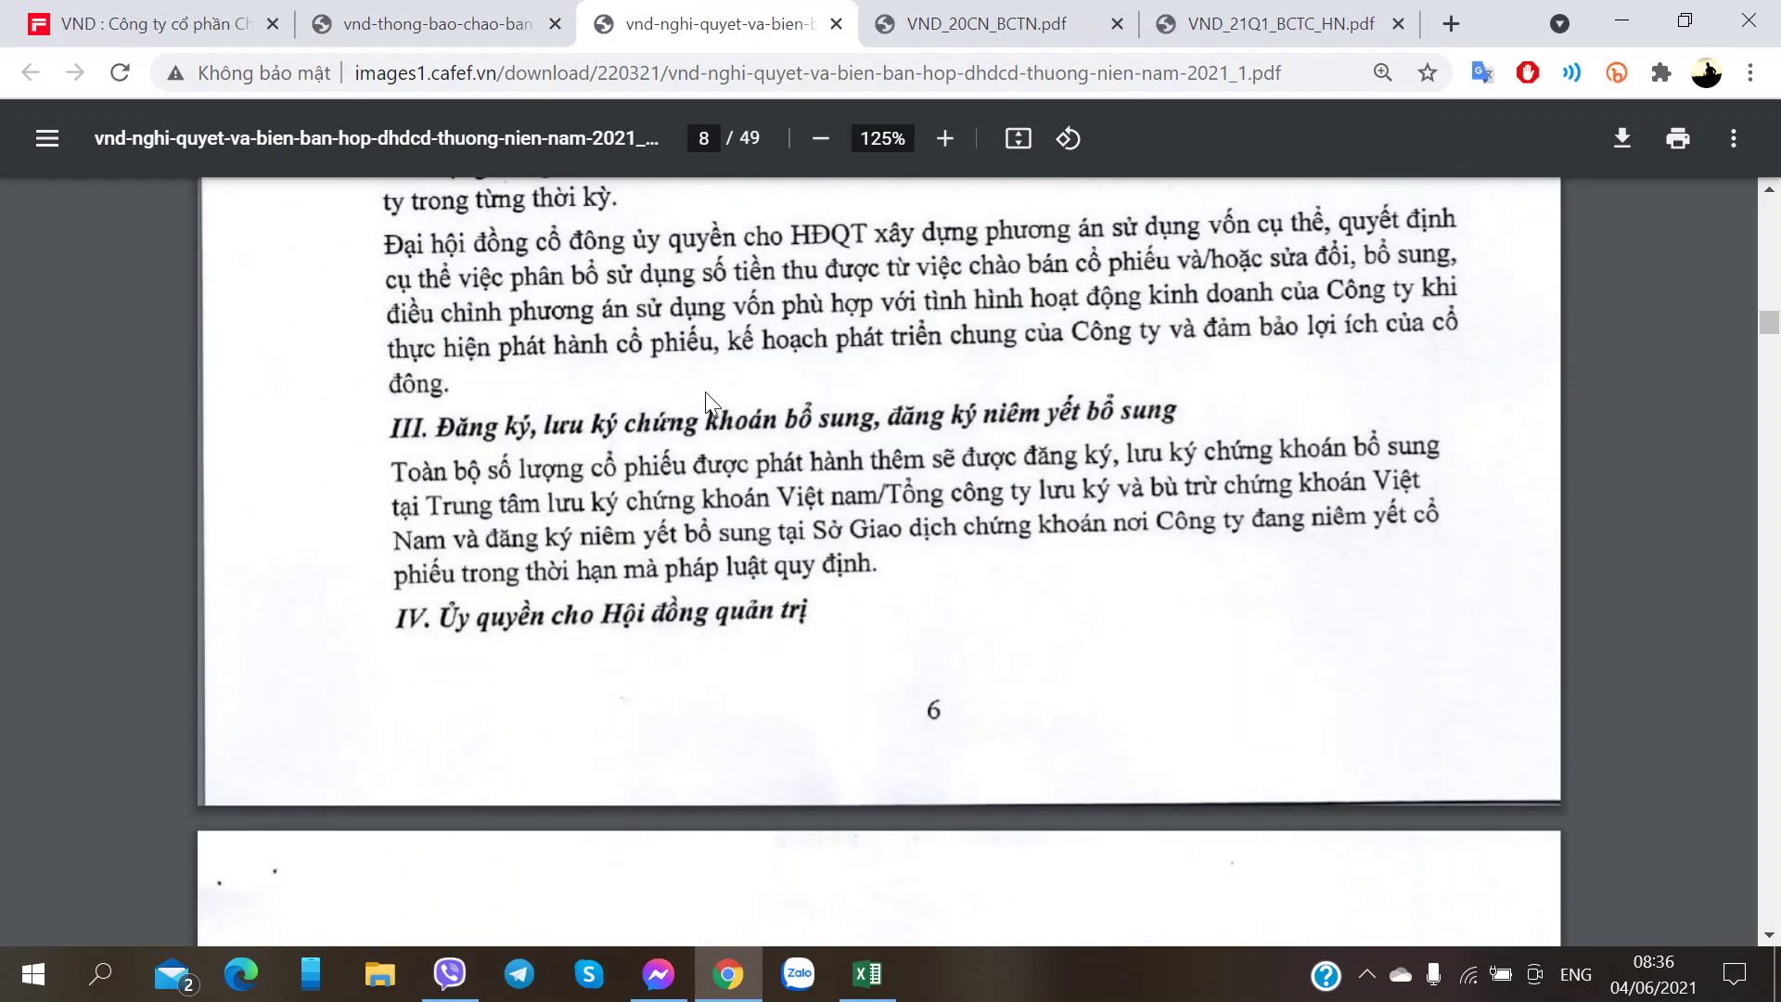
{"action": "scroll", "coordinate": [705, 393], "scroll_direction": "down", "scroll_amount": 7}
{"action": "scroll", "coordinate": [705, 393], "scroll_direction": "up", "scroll_amount": 6}
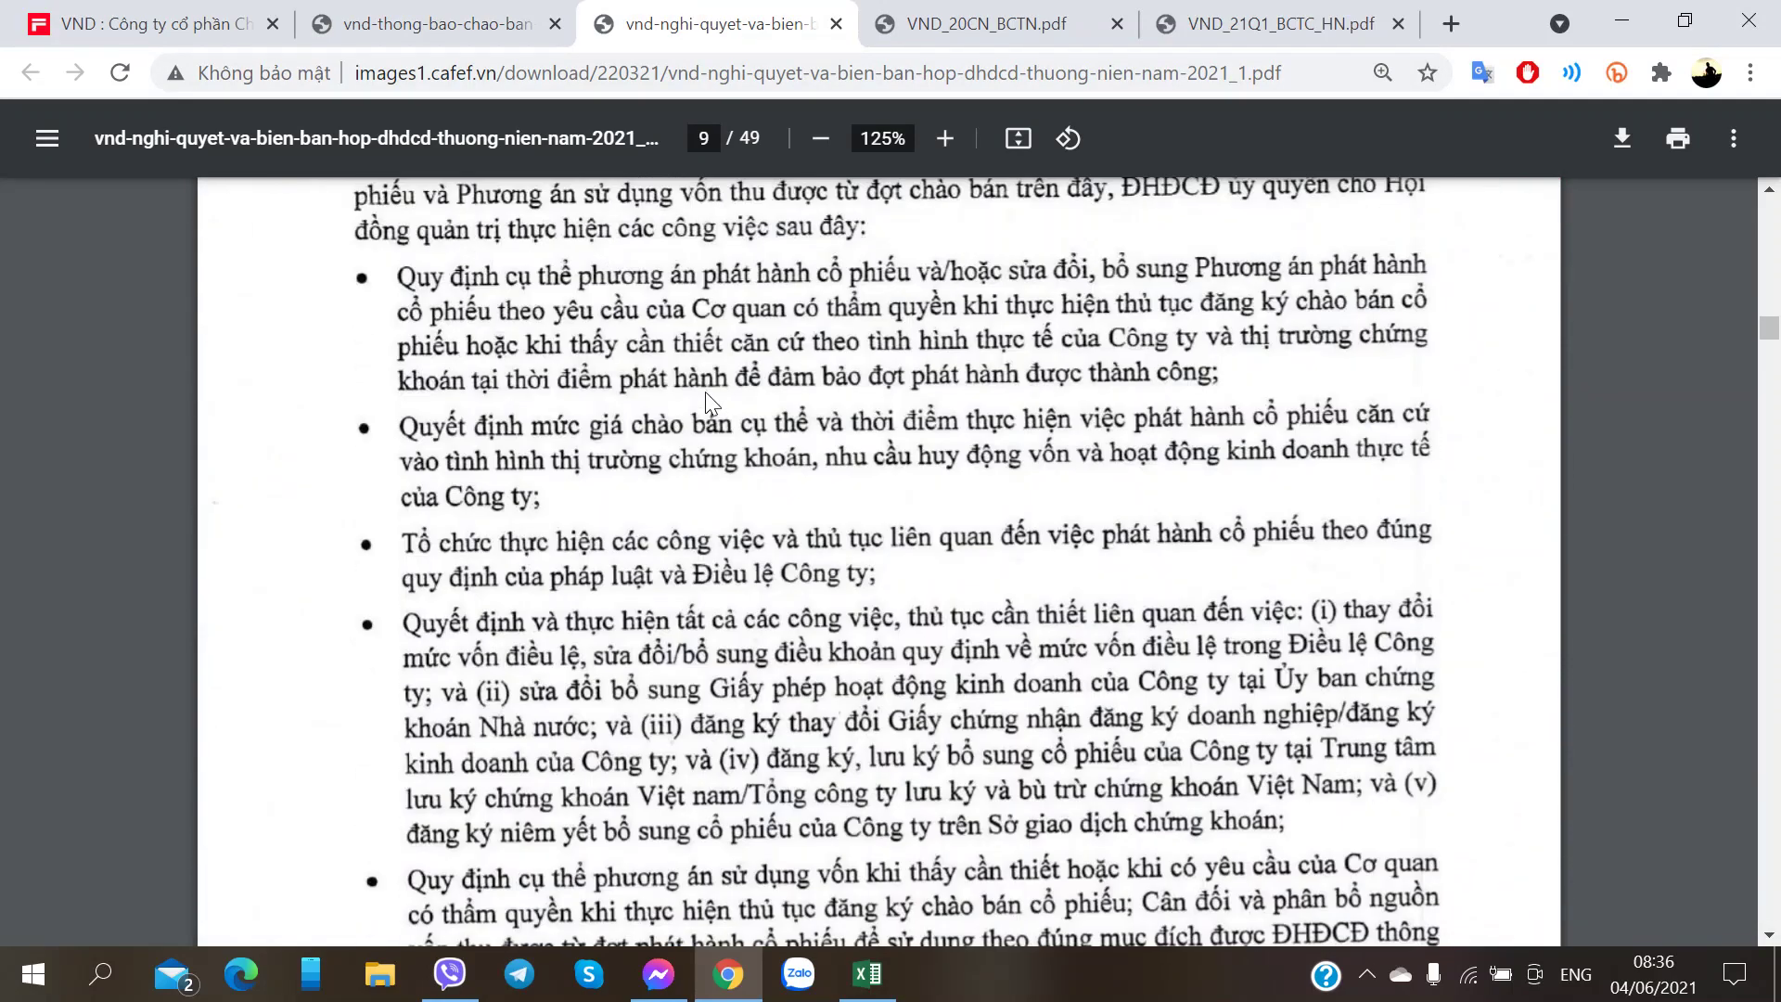
{"action": "scroll", "coordinate": [705, 391], "scroll_direction": "down", "scroll_amount": 20}
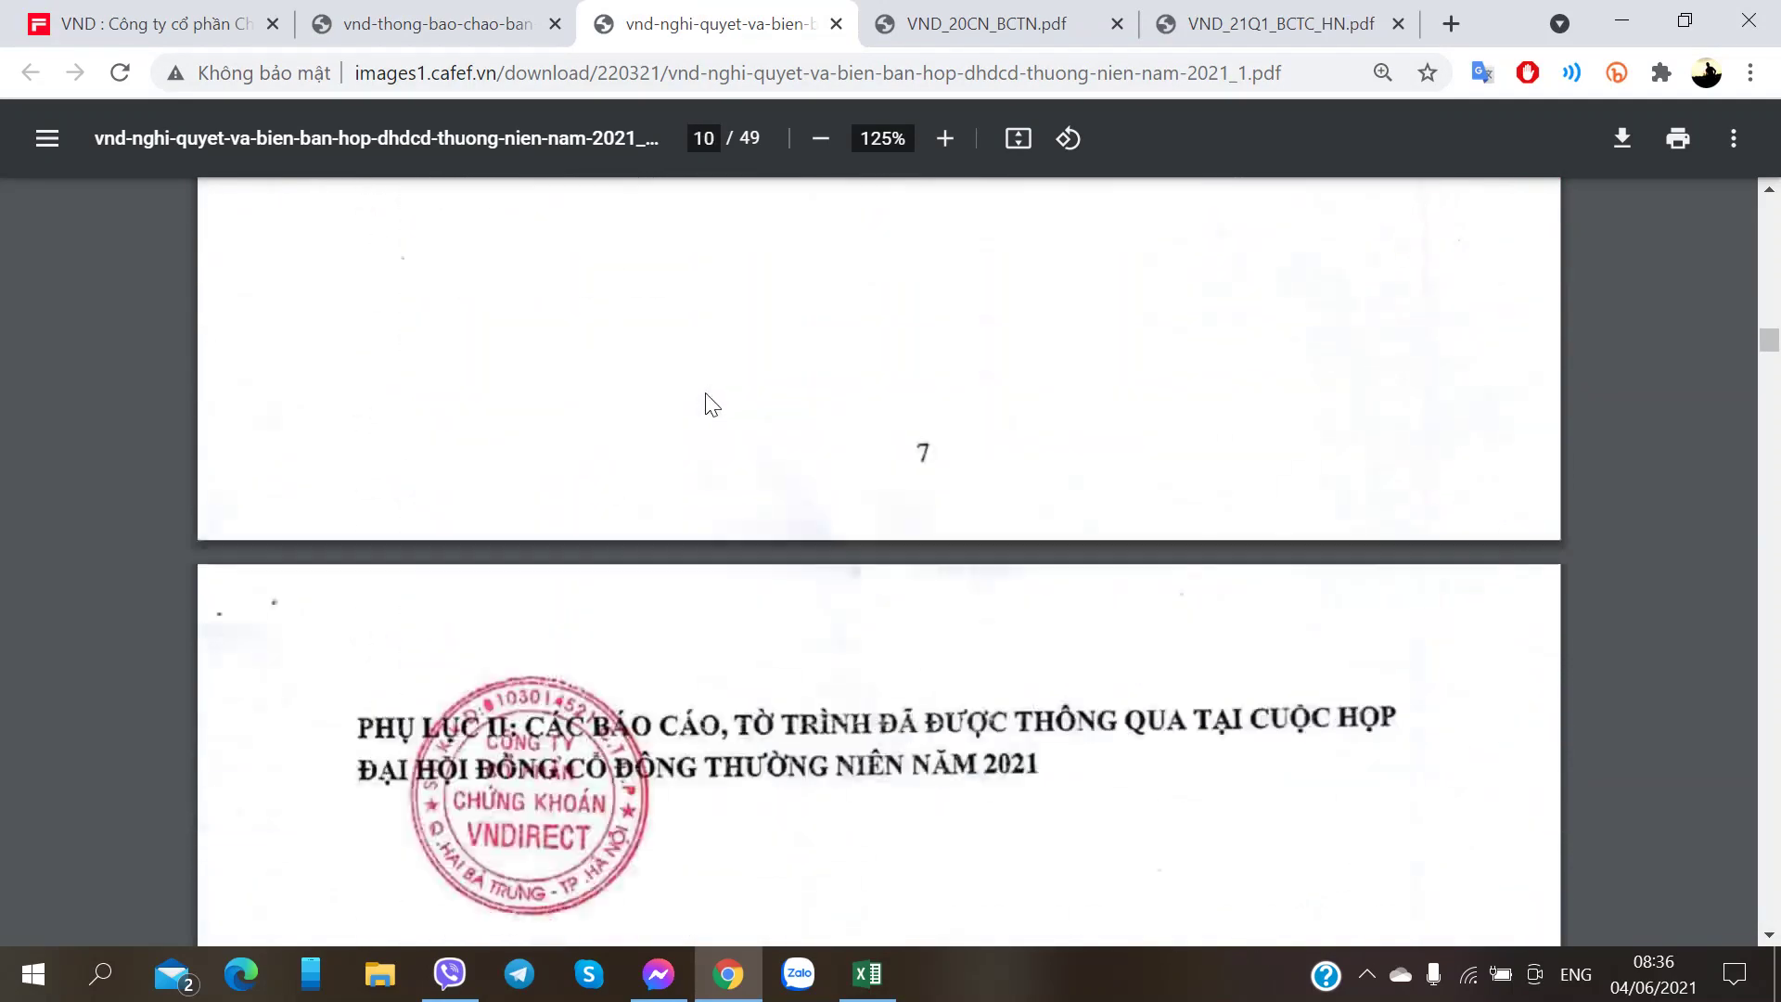
- Look through Appendix II of the resolution PDF up to the opening of the Board of Directors' report on page 11
{"action": "scroll", "coordinate": [711, 401], "scroll_direction": "down", "scroll_amount": 20}
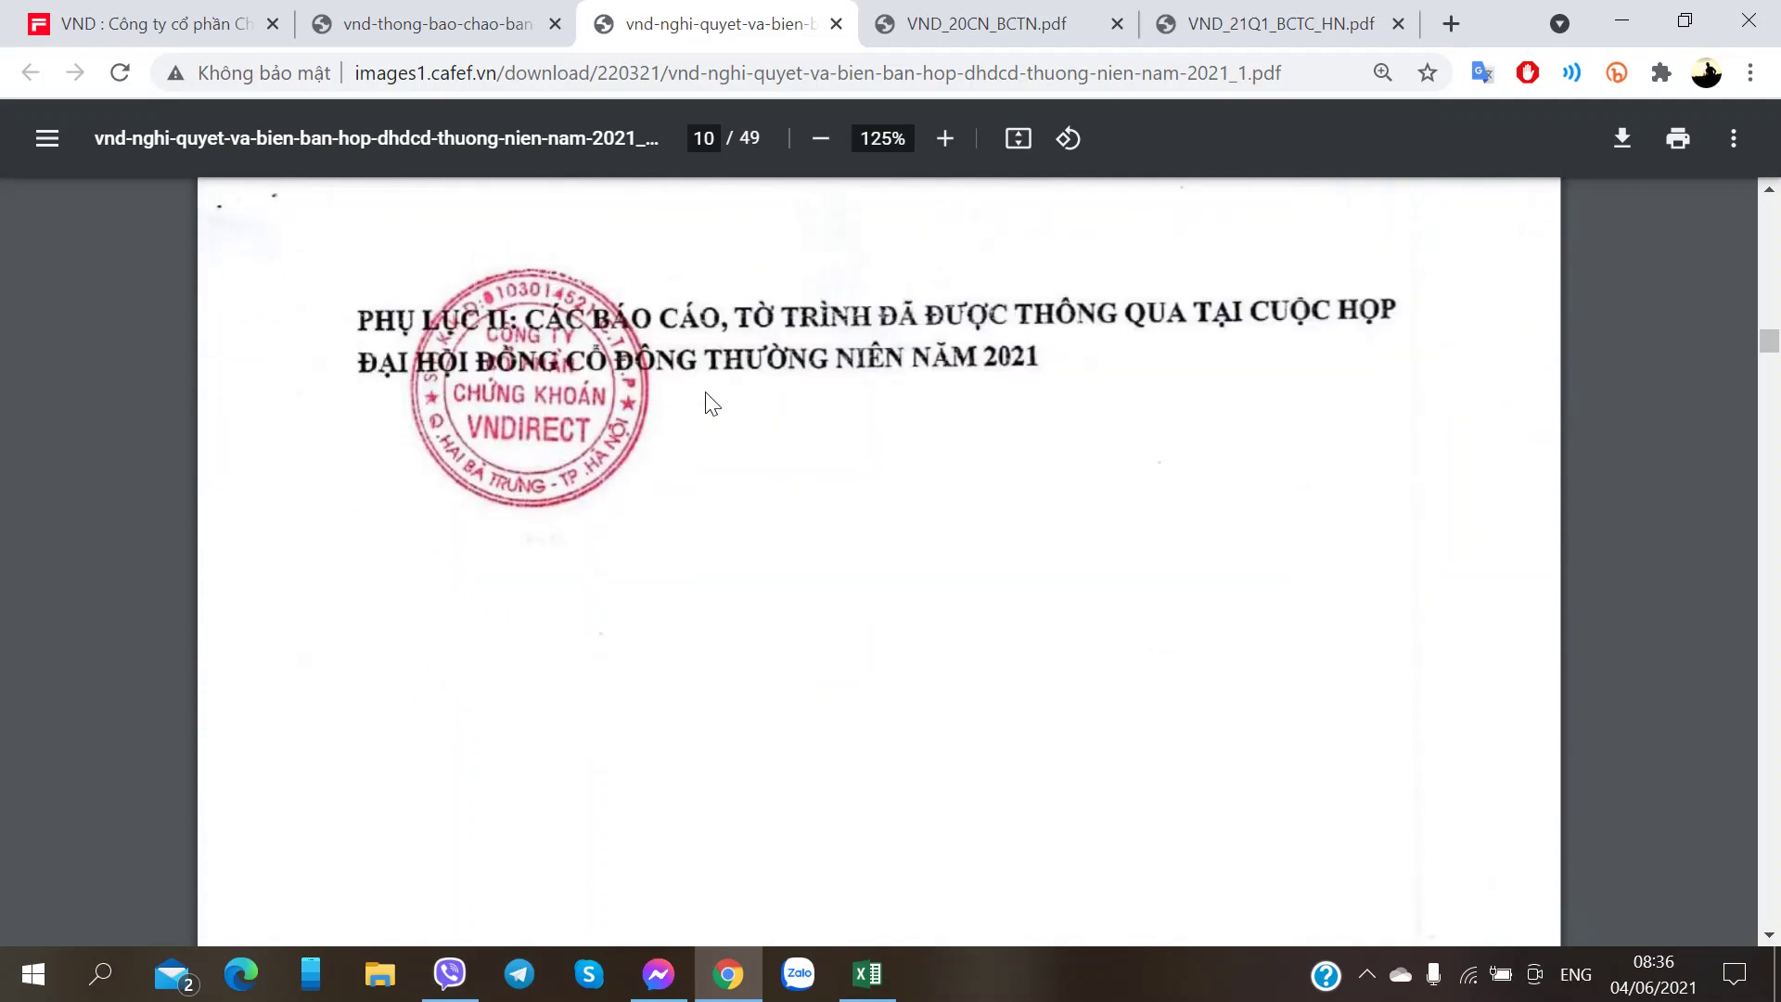
{"action": "scroll", "coordinate": [710, 404], "scroll_direction": "up", "scroll_amount": 10}
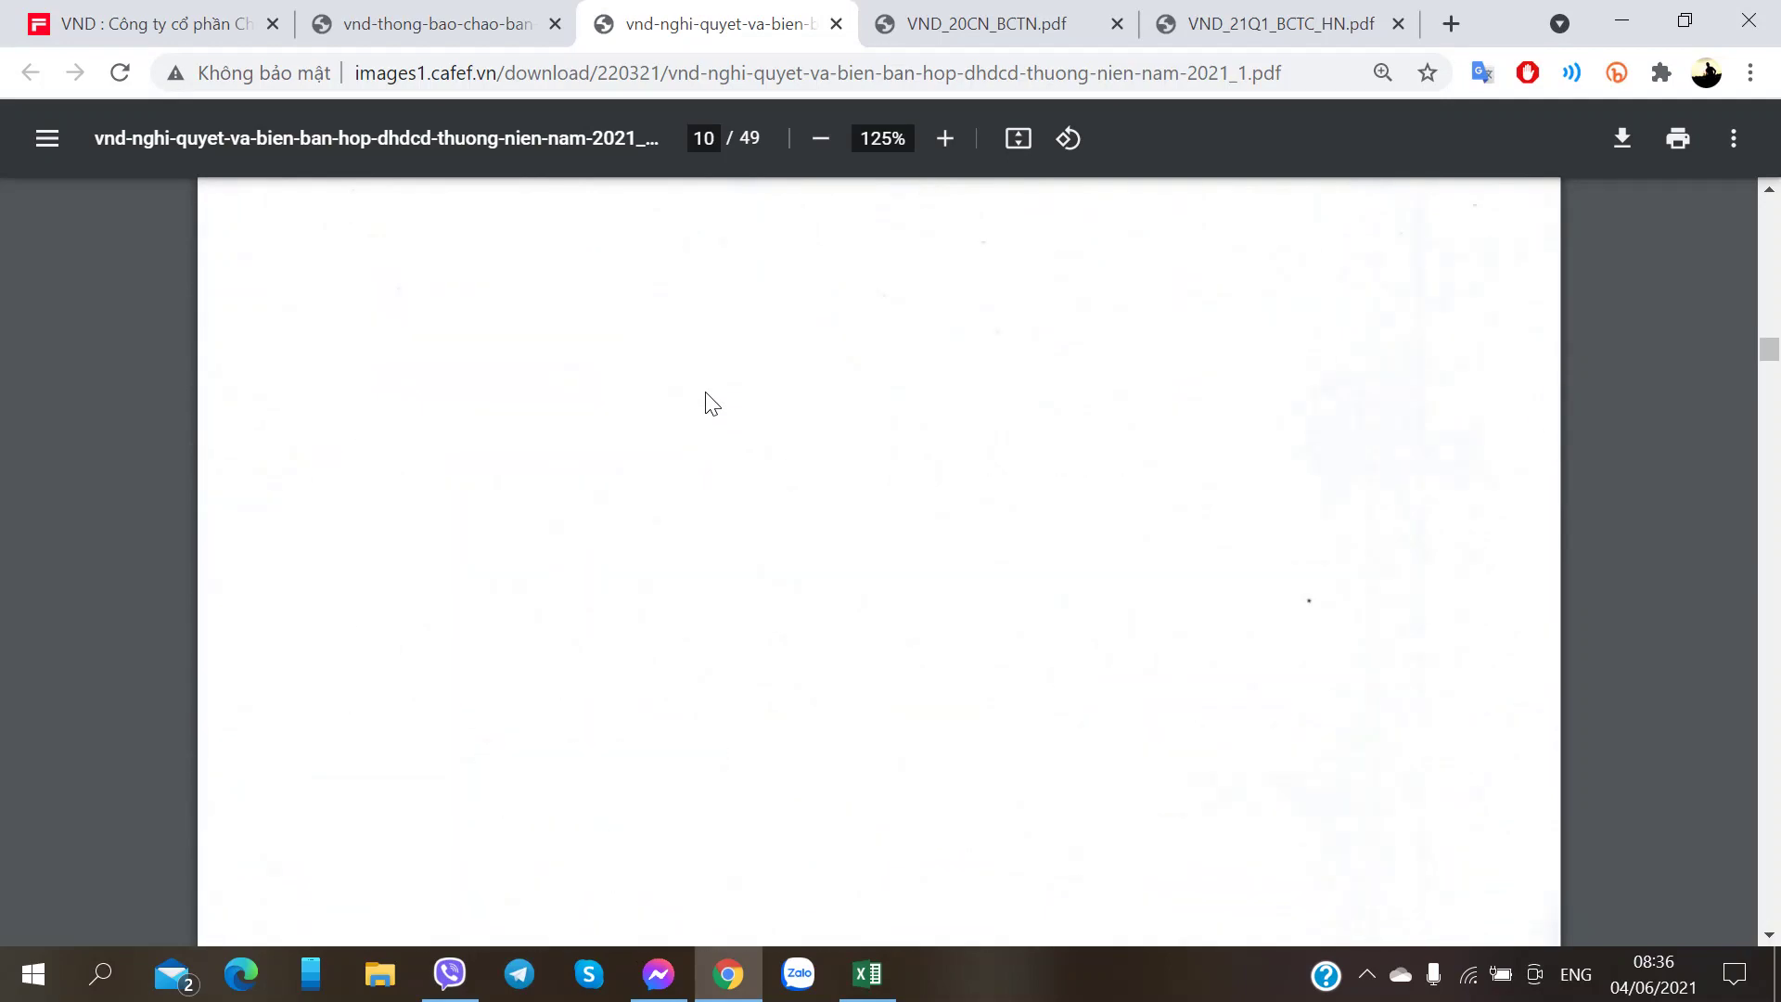
{"action": "scroll", "coordinate": [705, 392], "scroll_direction": "down", "scroll_amount": 14}
{"action": "scroll", "coordinate": [705, 391], "scroll_direction": "down", "scroll_amount": 3}
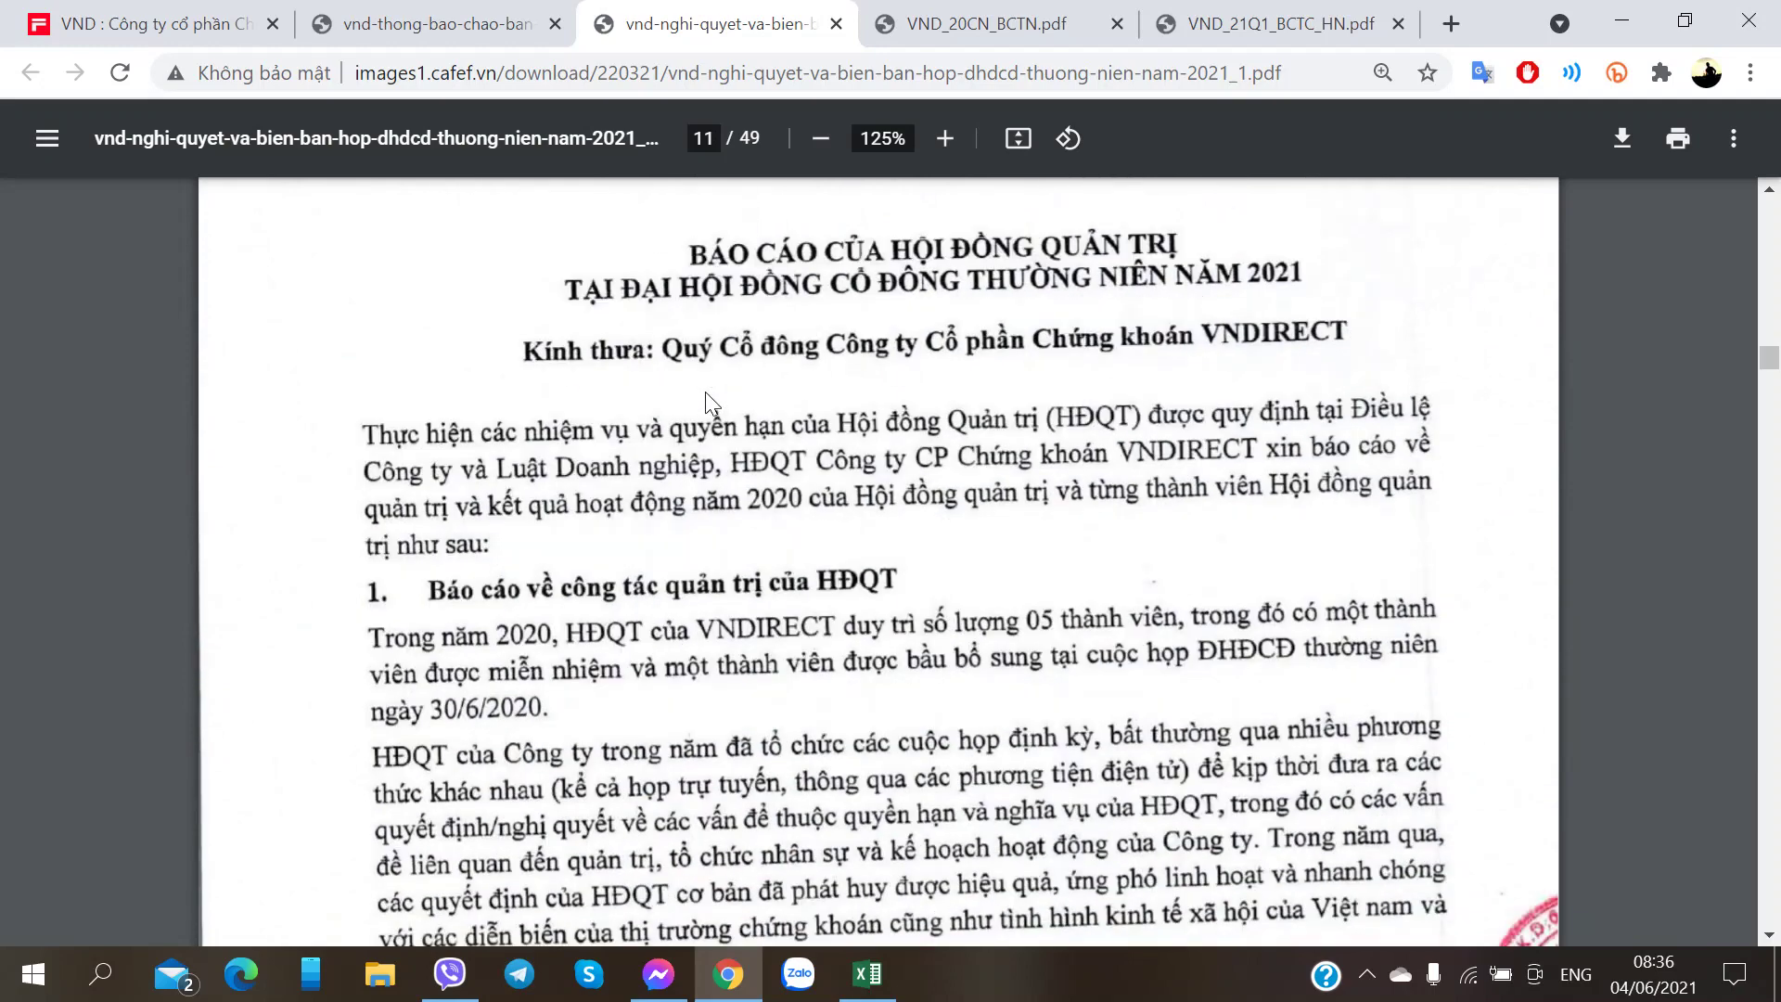
{"action": "scroll", "coordinate": [705, 392], "scroll_direction": "up", "scroll_amount": 5}
{"action": "scroll", "coordinate": [1093, 714], "scroll_direction": "down", "scroll_amount": 2}
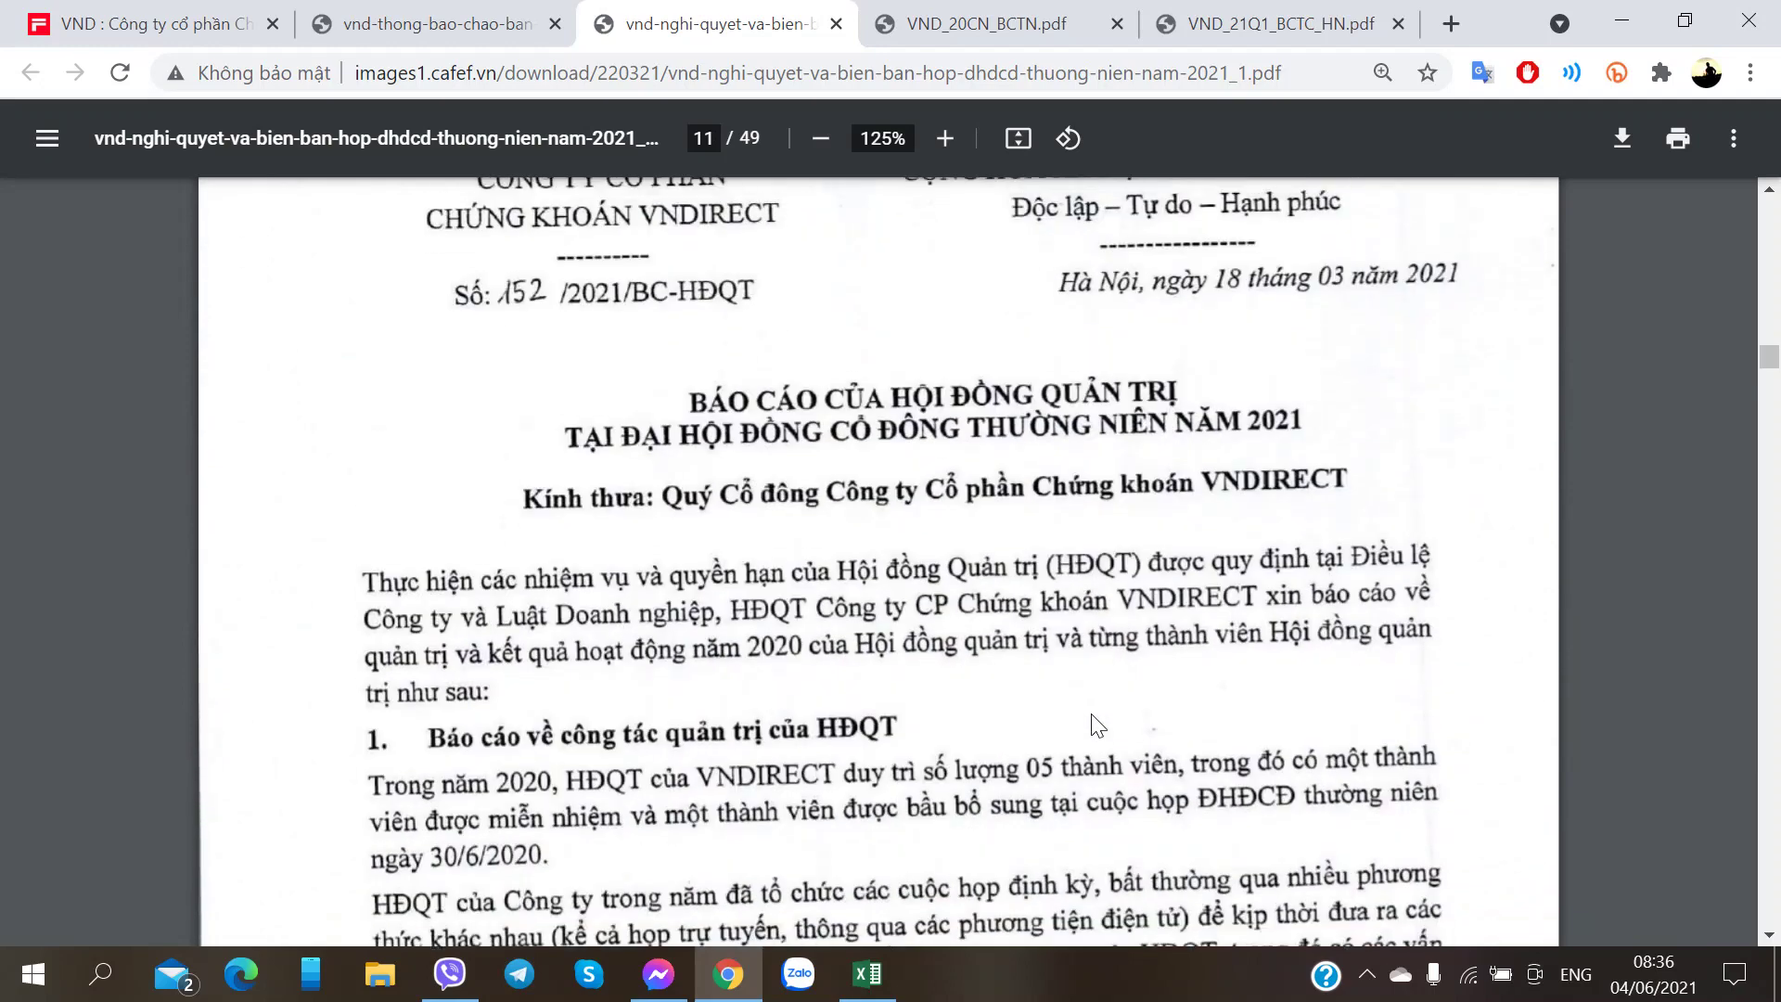
{"action": "scroll", "coordinate": [1092, 714], "scroll_direction": "up", "scroll_amount": 2}
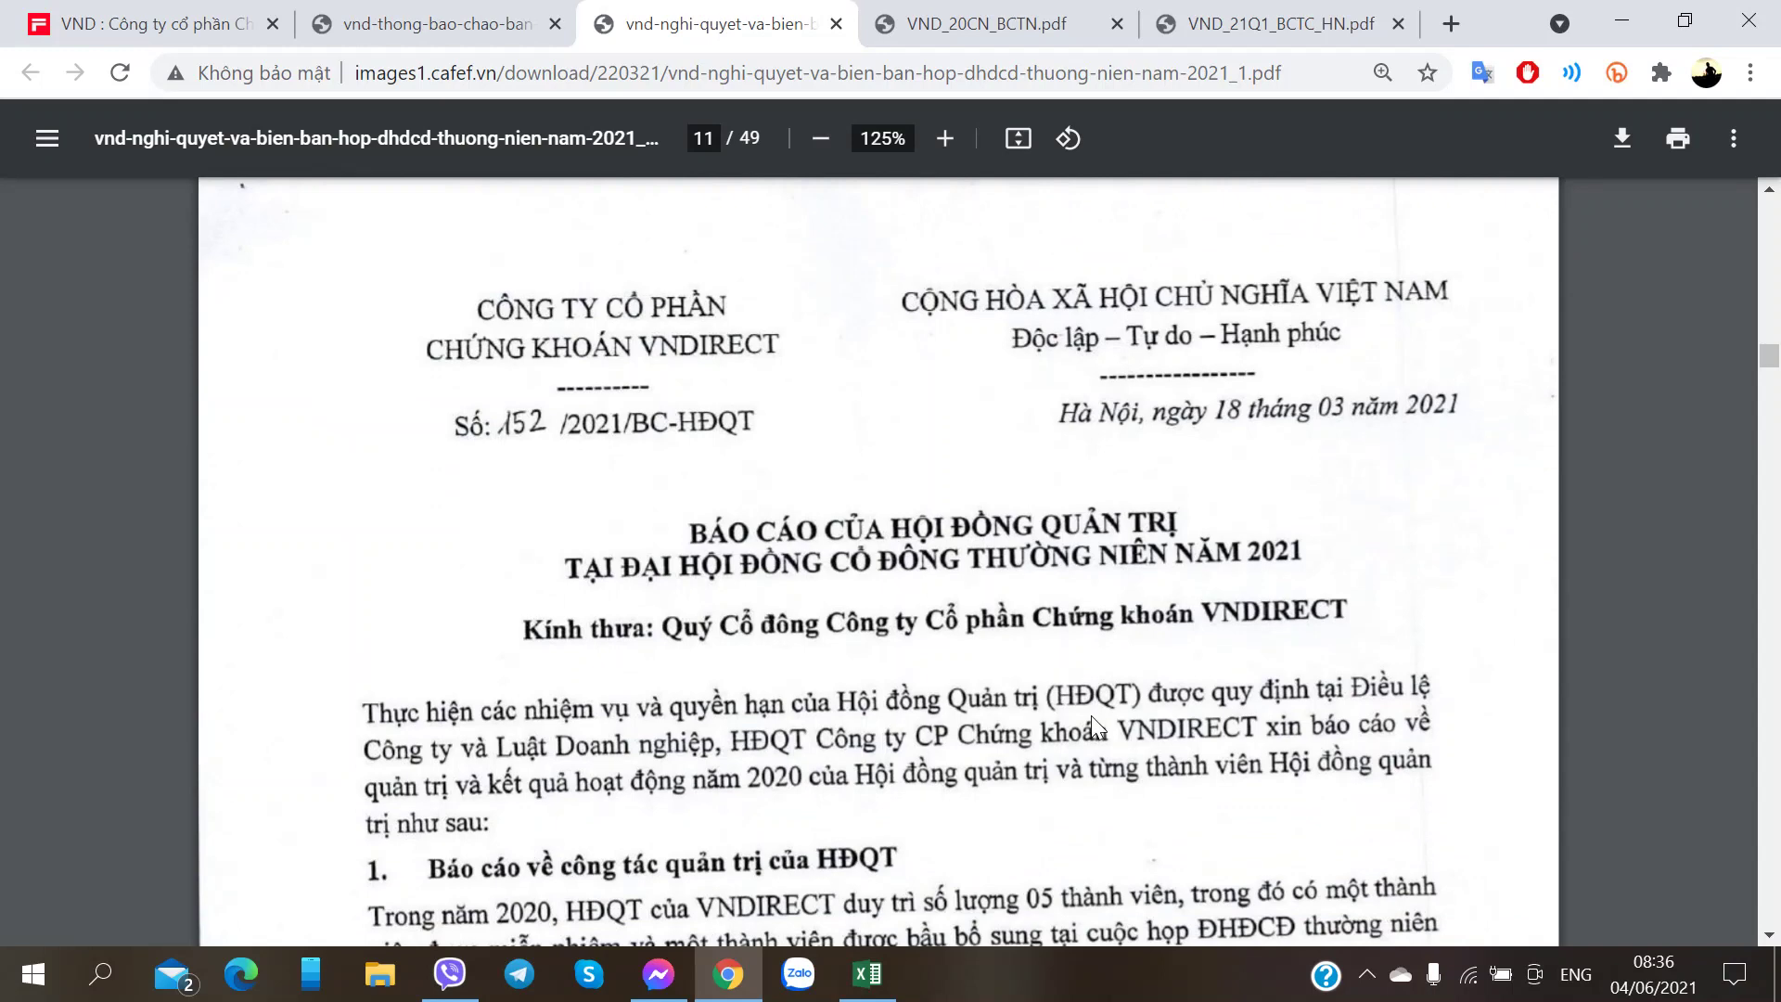
{"action": "left_click", "coordinate": [870, 987]}
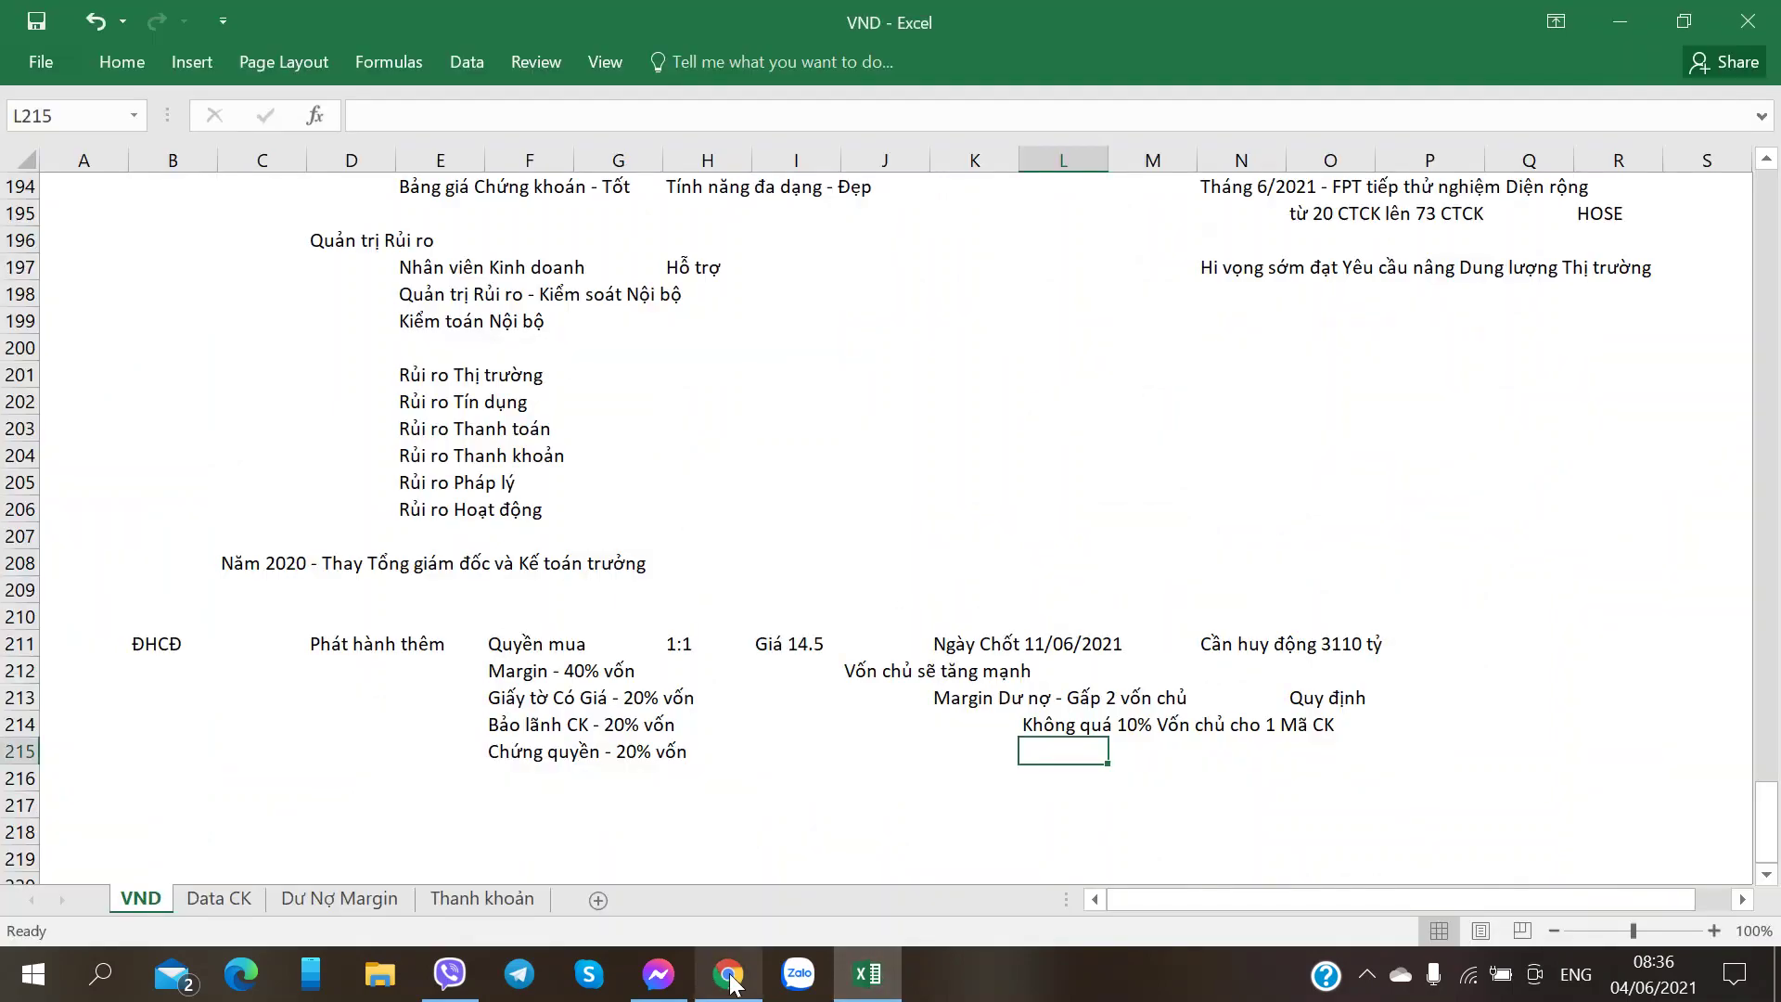
{"action": "left_click", "coordinate": [730, 982]}
{"action": "left_click", "coordinate": [885, 969]}
{"action": "left_click", "coordinate": [750, 982]}
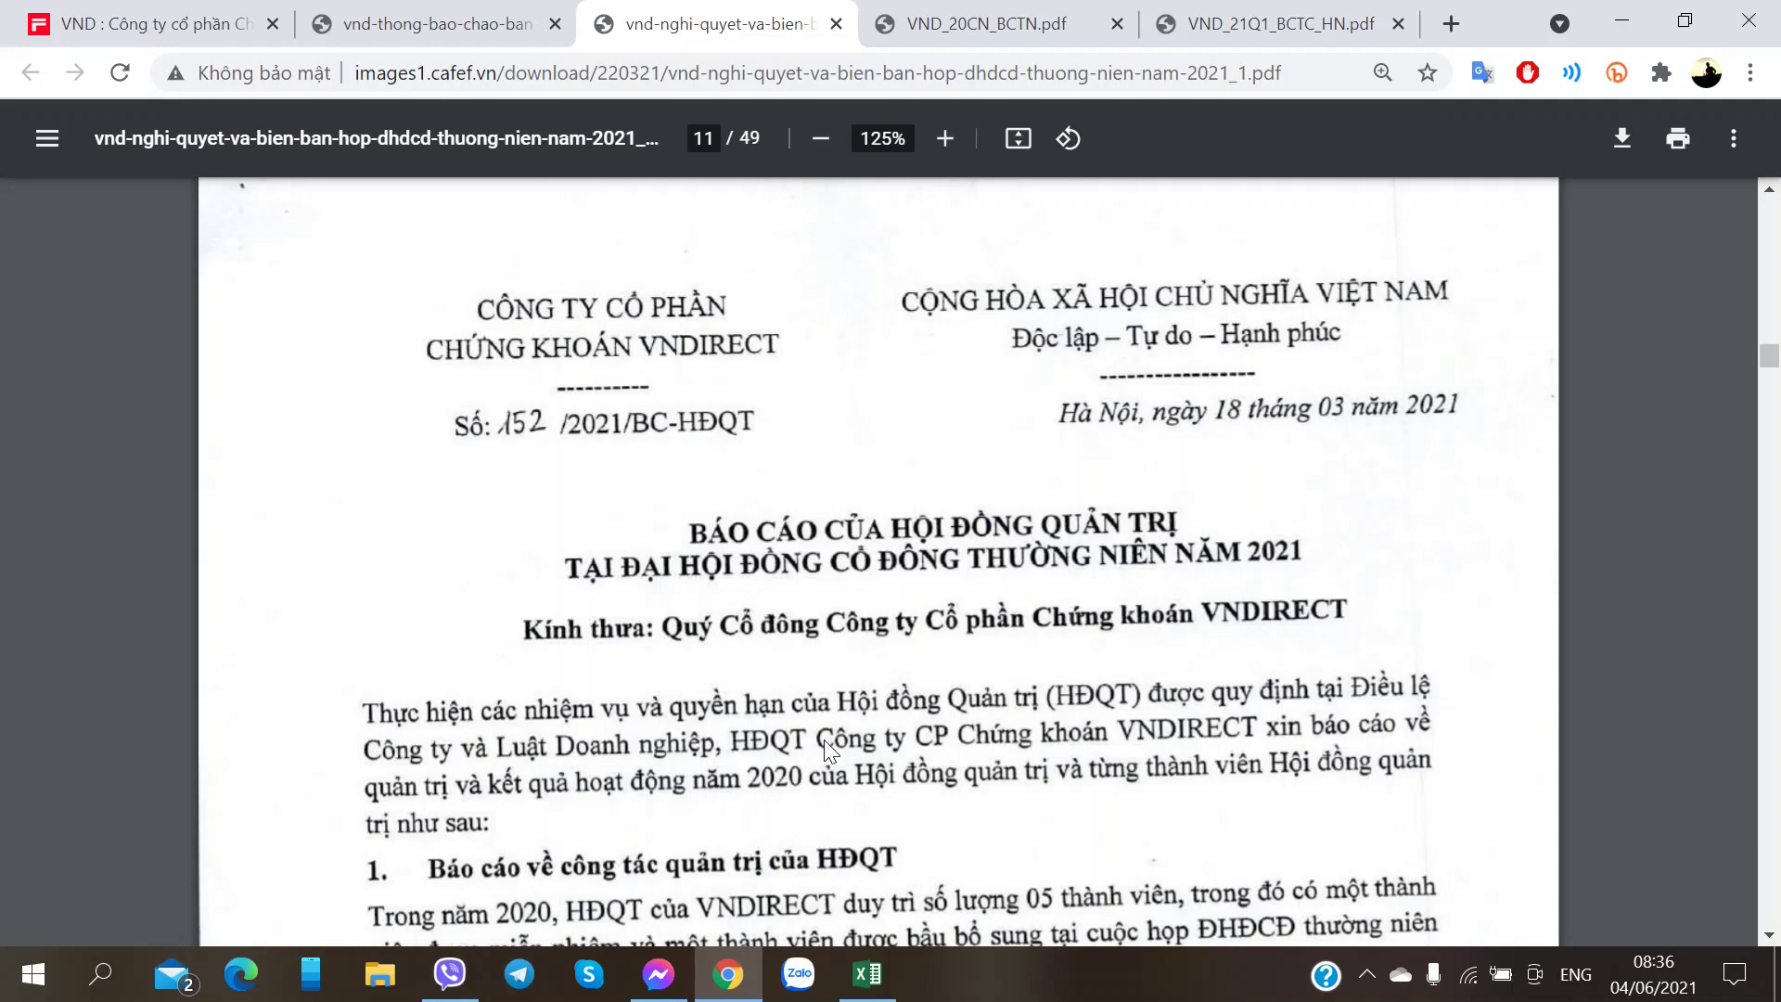
- Switch to Excel and examine the most recent daily market totals in column T of the Thanh khoản sheet
{"action": "left_click", "coordinate": [867, 974]}
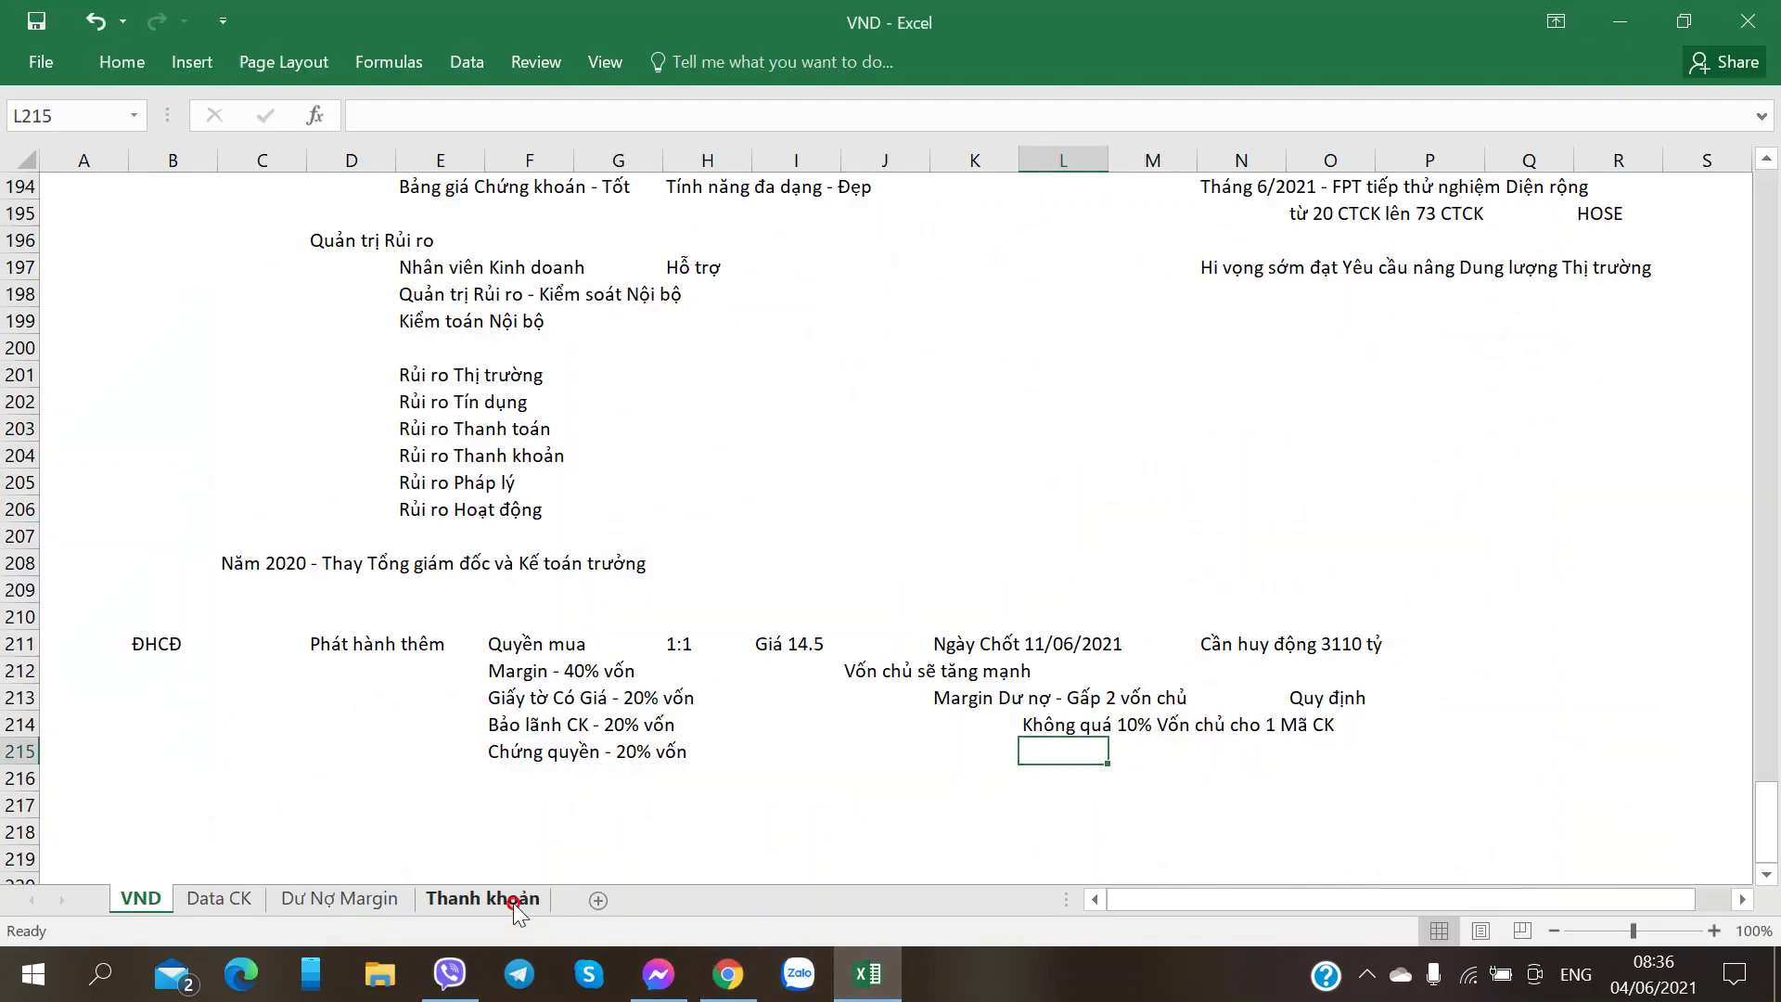
{"action": "left_click", "coordinate": [516, 904]}
{"action": "left_click", "coordinate": [943, 330]}
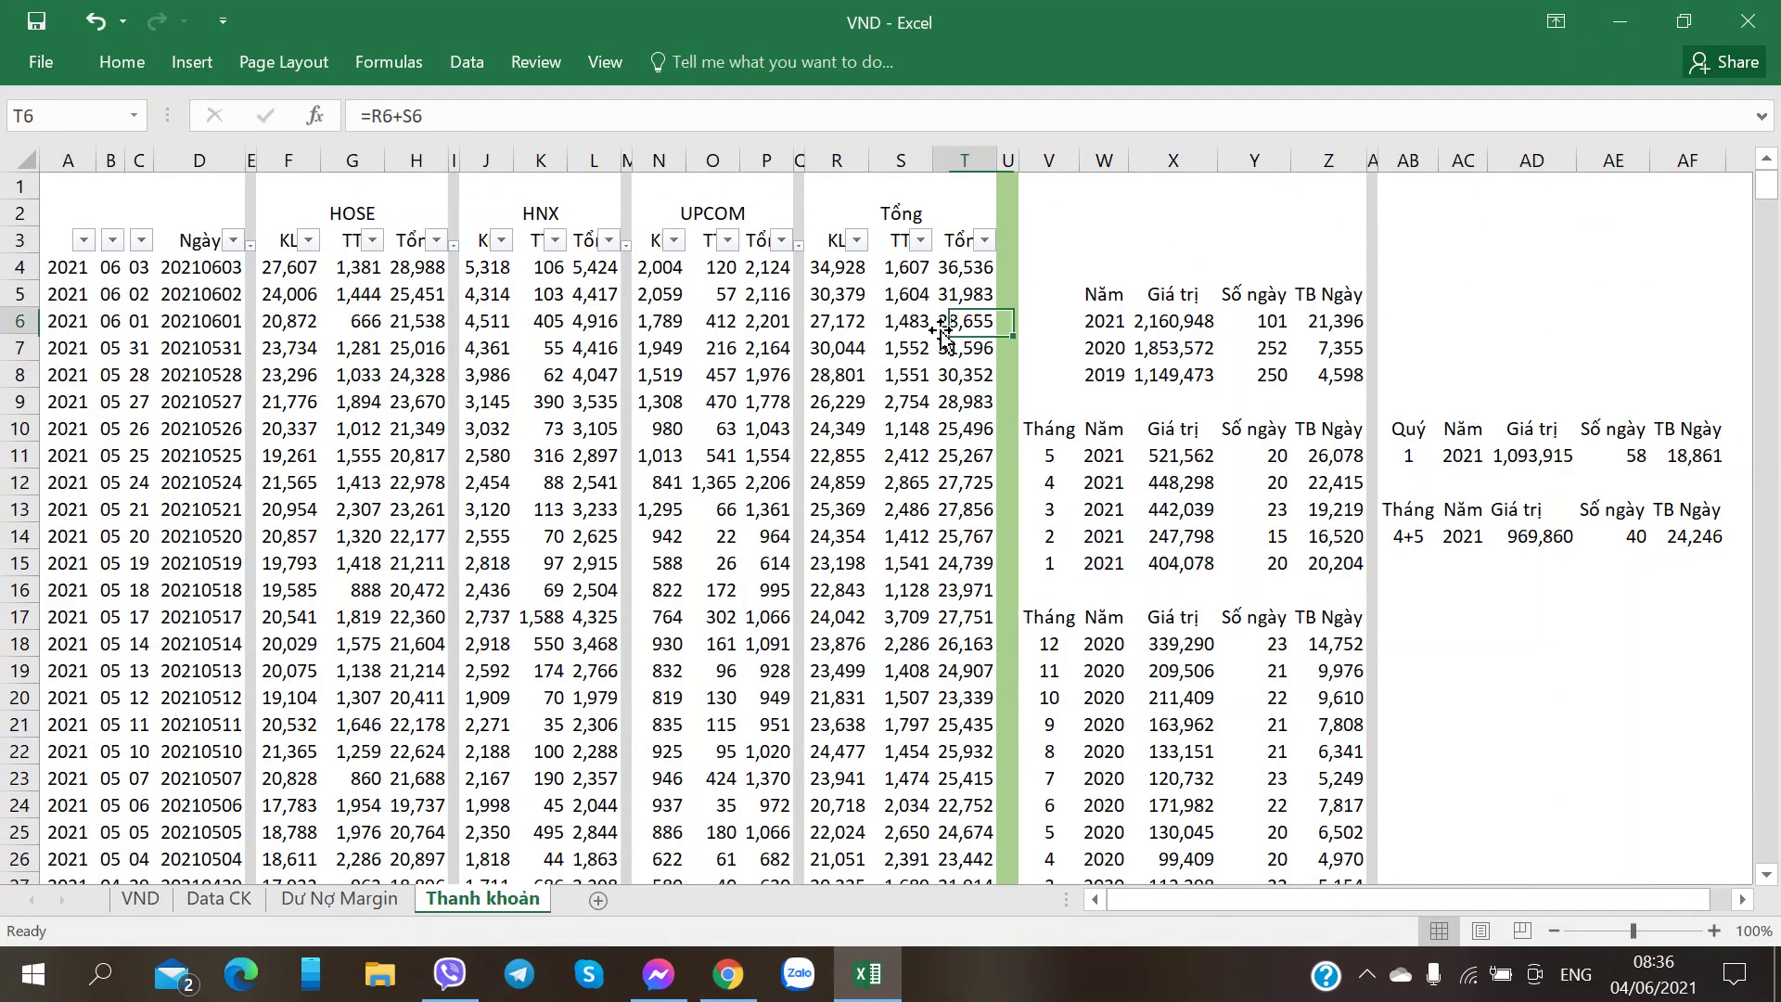
{"action": "left_click", "coordinate": [960, 273]}
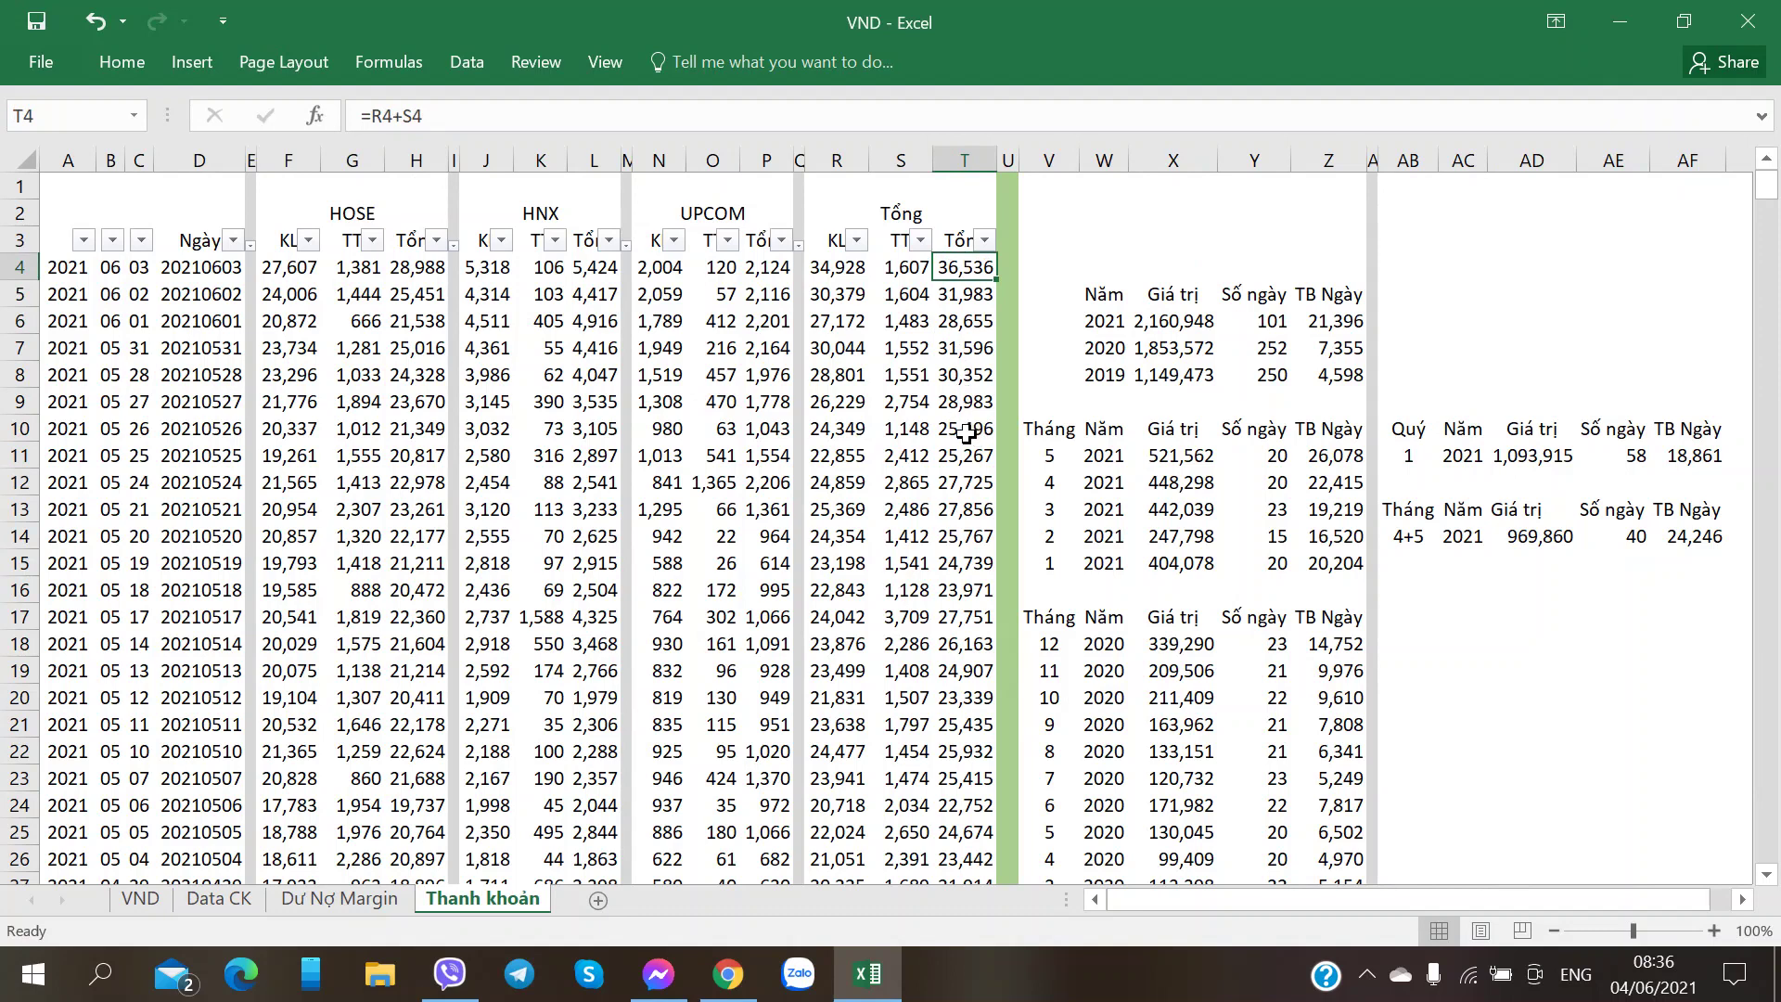